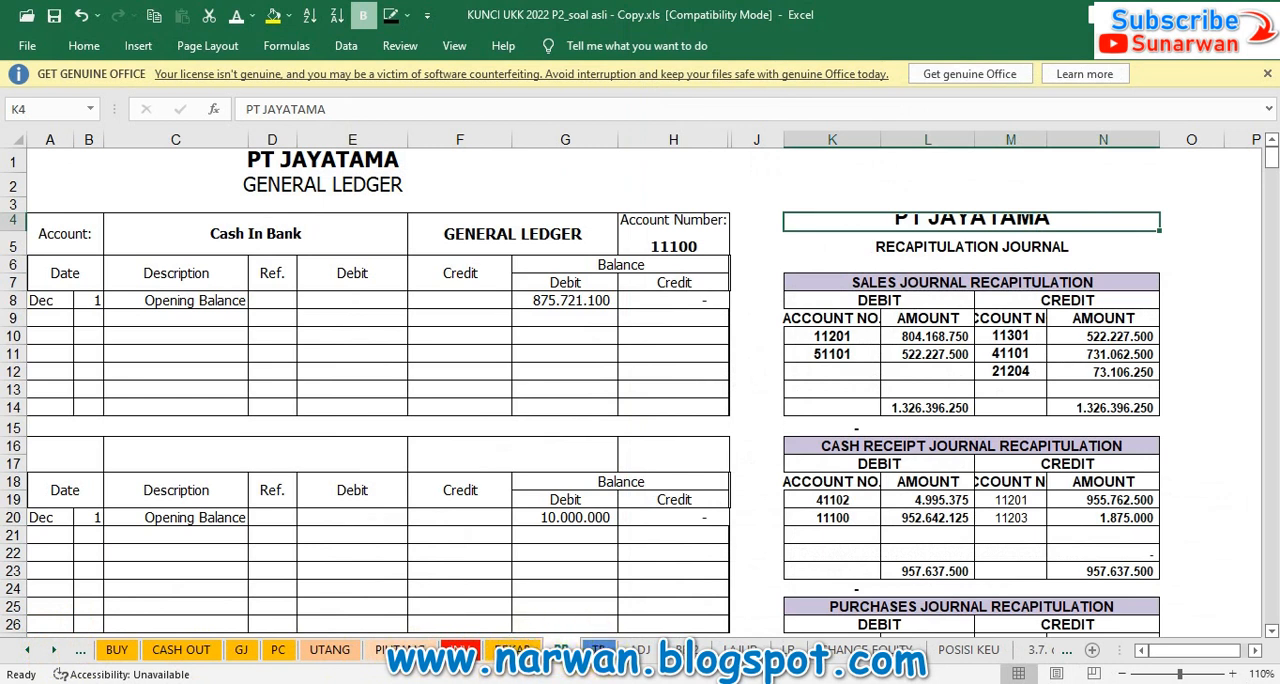
Step: Review the CASH OUT, GJ, PC and REKAP sheets as sources for the general ledger on the BB sheet
{"action": "left_click", "coordinate": [337, 428]}
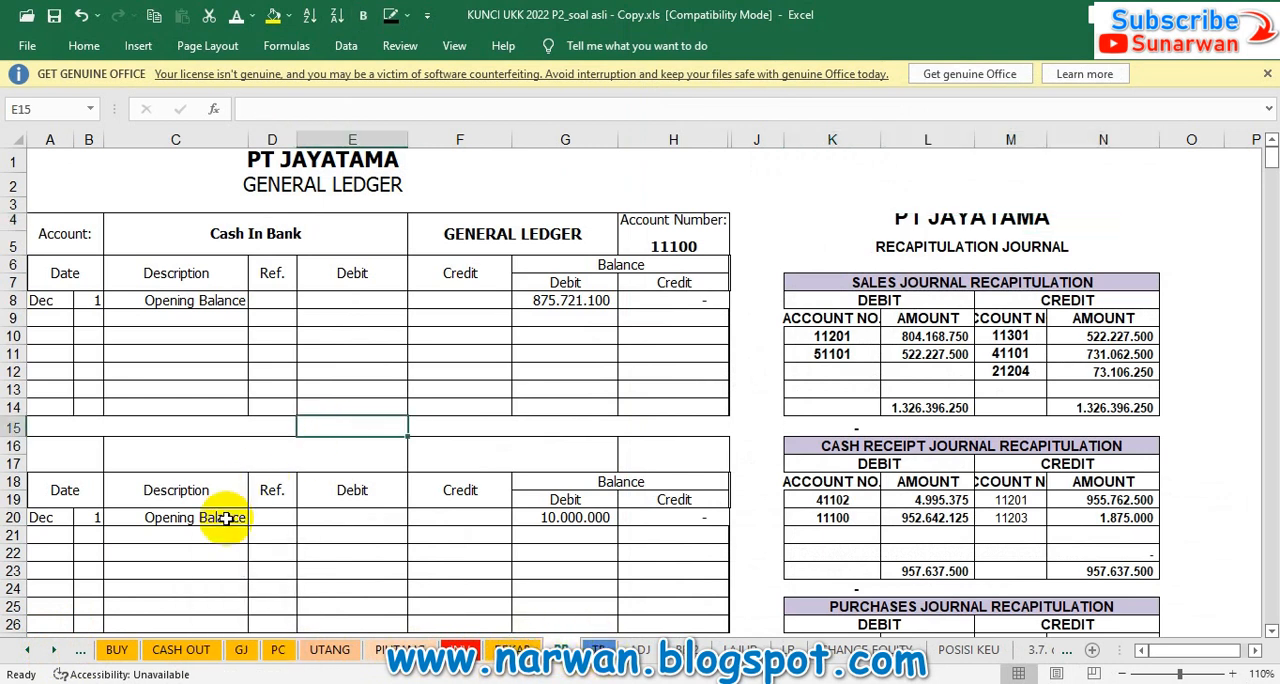
{"action": "left_click", "coordinate": [180, 652]}
{"action": "left_click", "coordinate": [241, 651]}
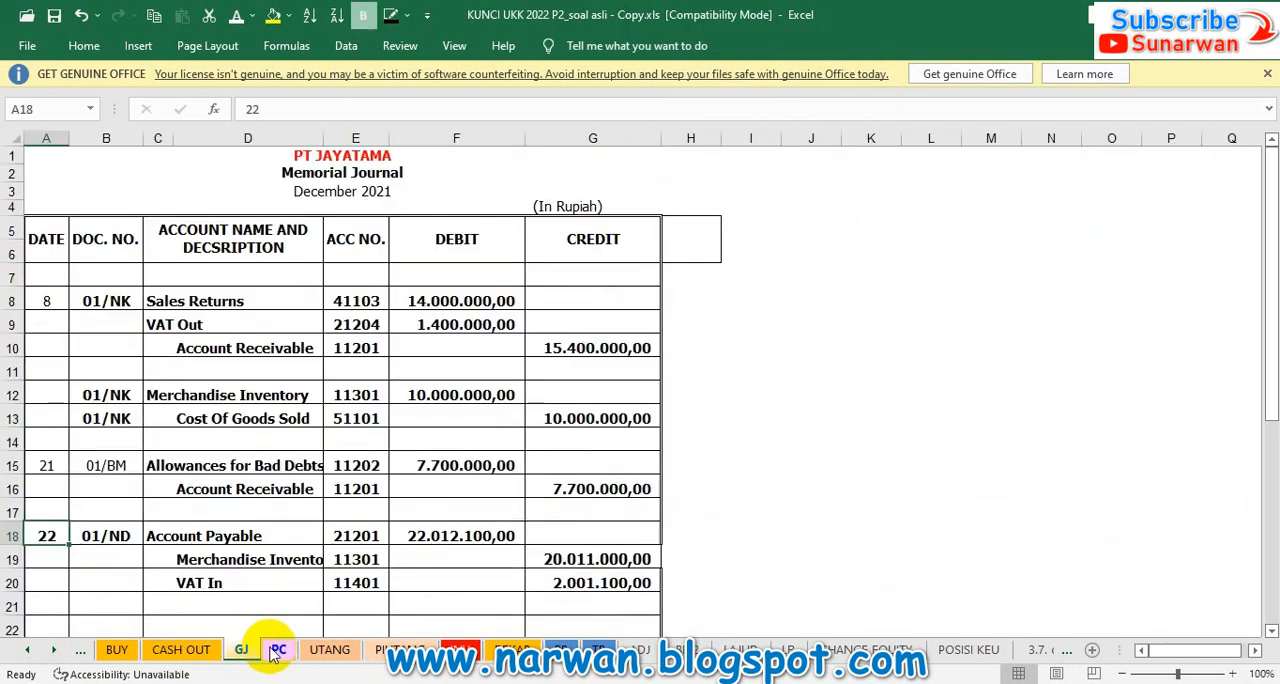
{"action": "left_click", "coordinate": [279, 651]}
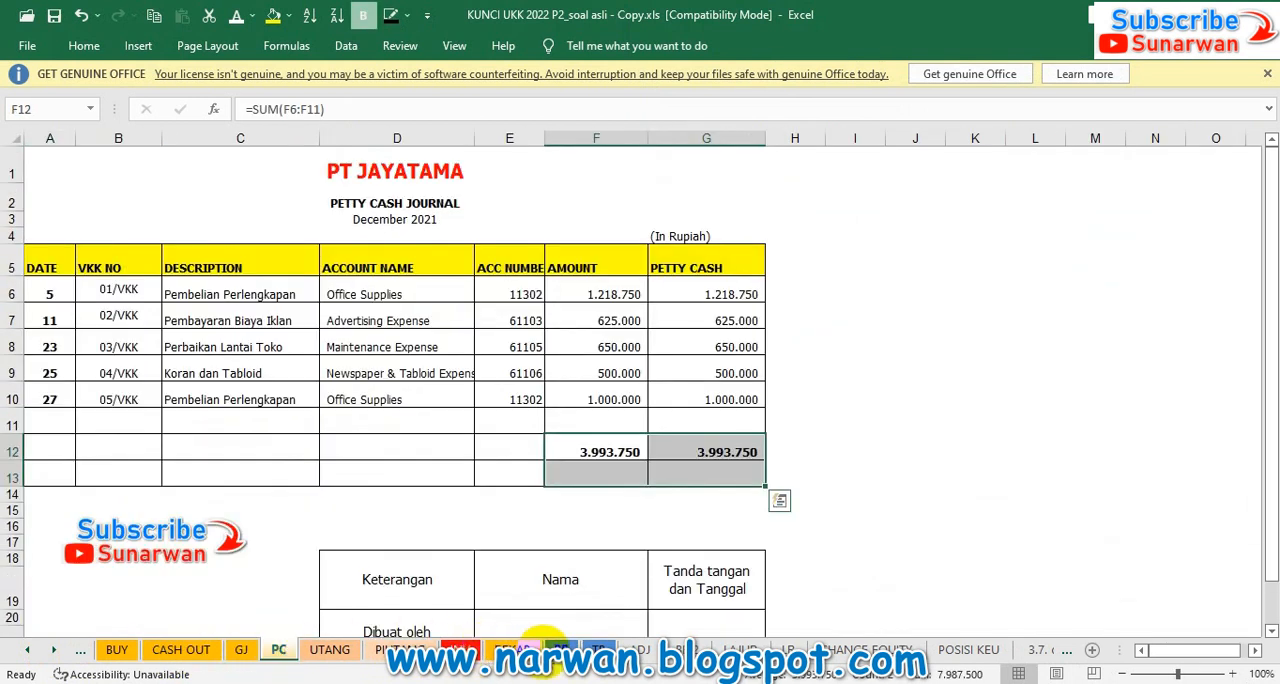
{"action": "left_click", "coordinate": [515, 648]}
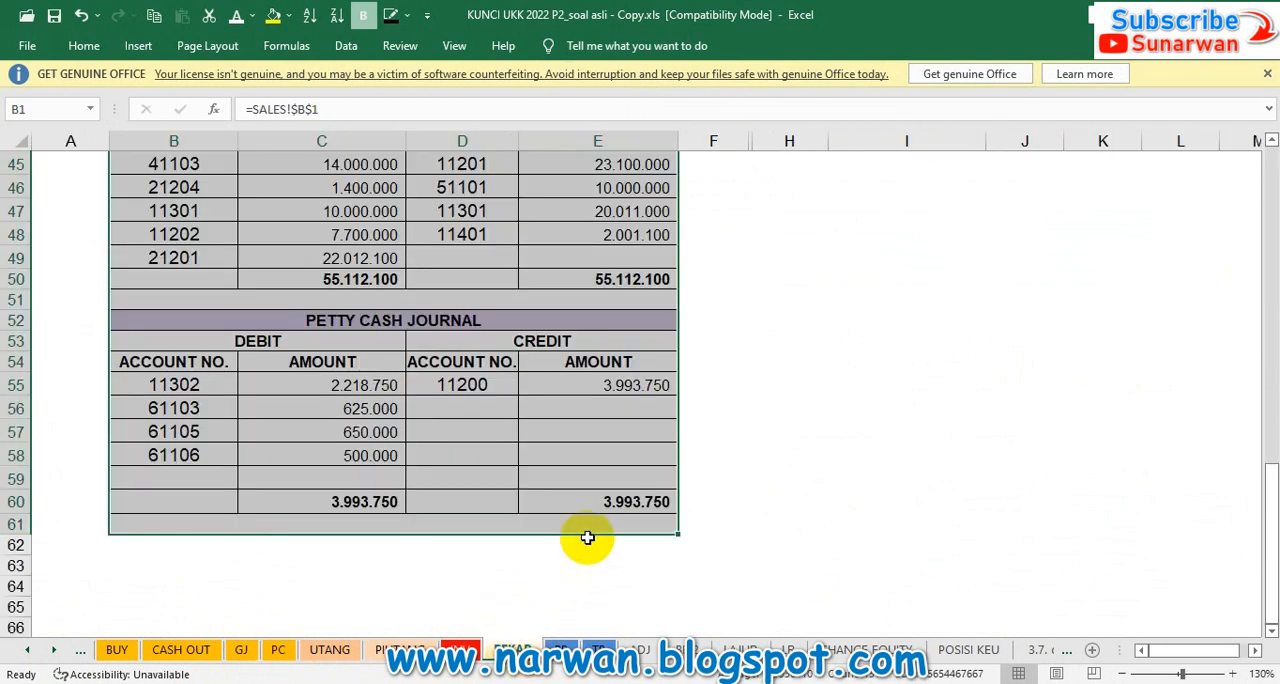
{"action": "scroll", "coordinate": [587, 538], "scroll_direction": "up", "scroll_amount": 2}
{"action": "scroll", "coordinate": [587, 538], "scroll_direction": "up", "scroll_amount": 12}
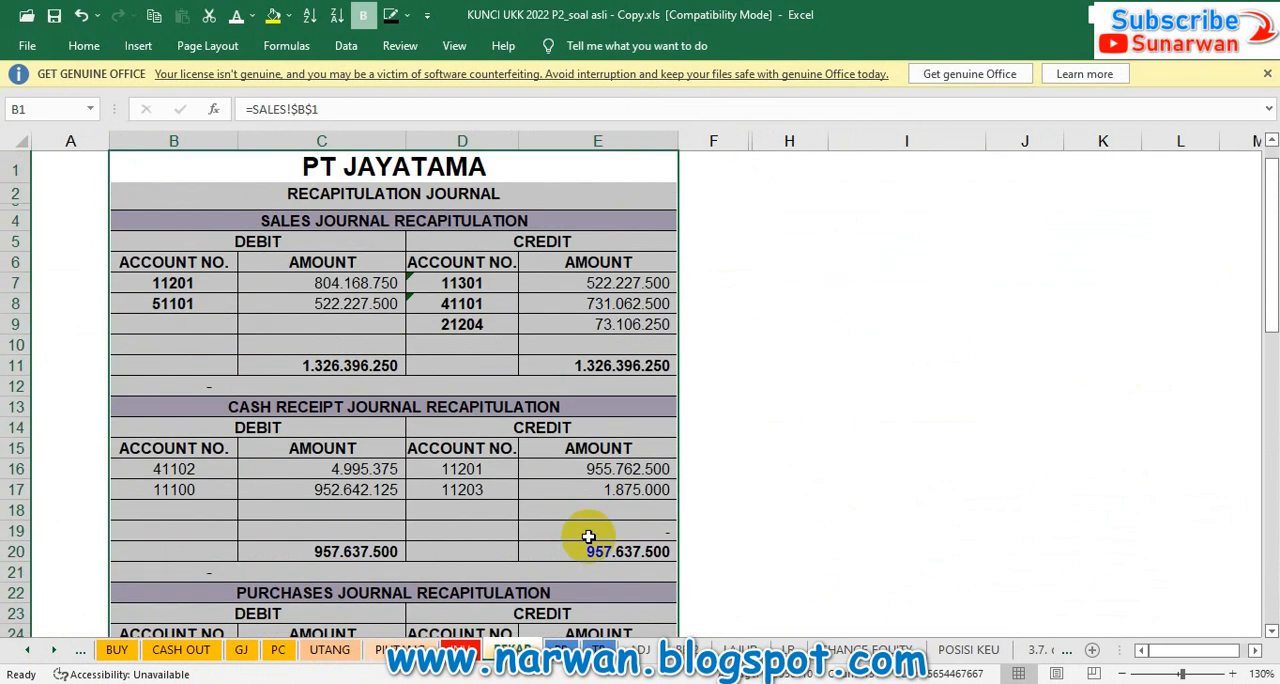
{"action": "left_click", "coordinate": [597, 366]}
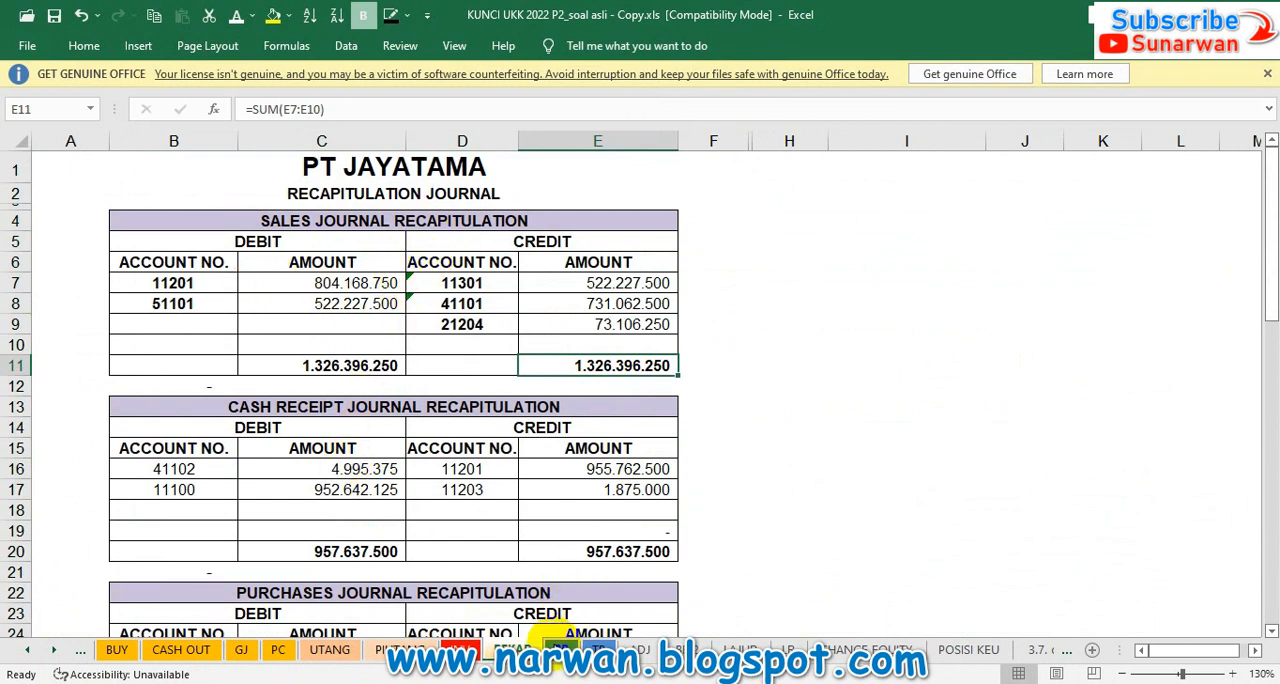
{"action": "left_click", "coordinate": [558, 648]}
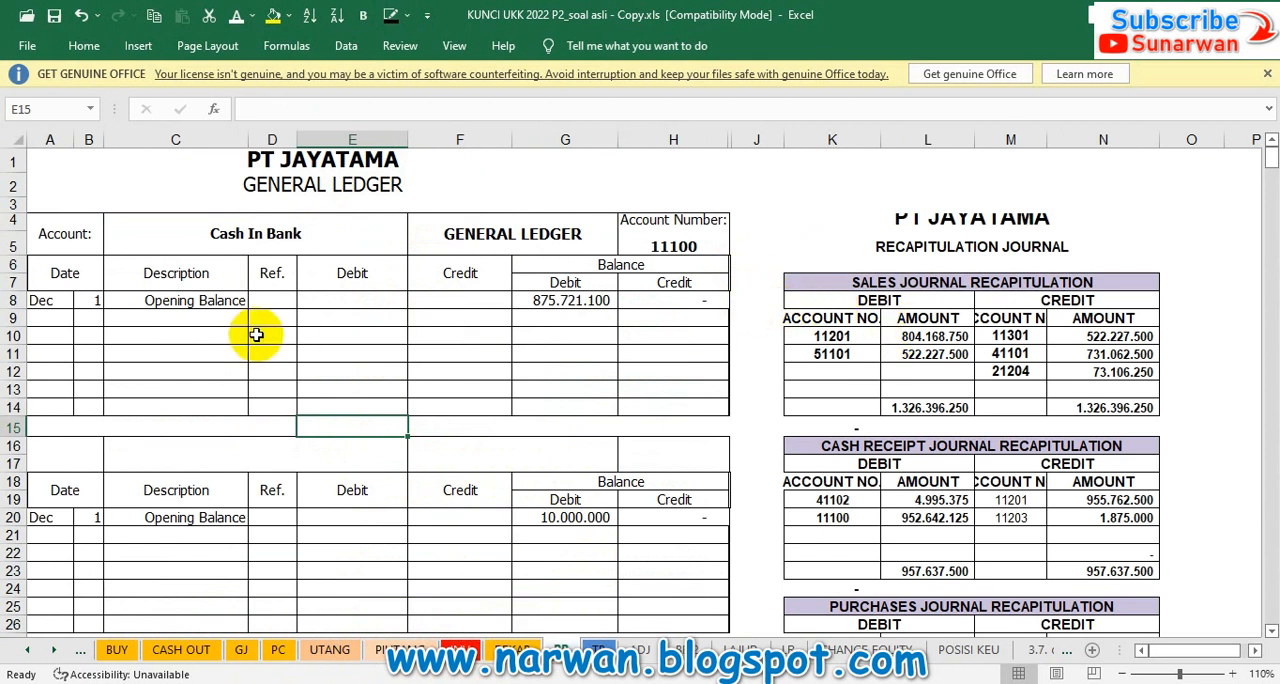
Step: Dismiss the Office licence notice, check the recapitulation journal on the REKAP sheet and return to the BB ledger sheet
{"action": "left_click", "coordinate": [1267, 75]}
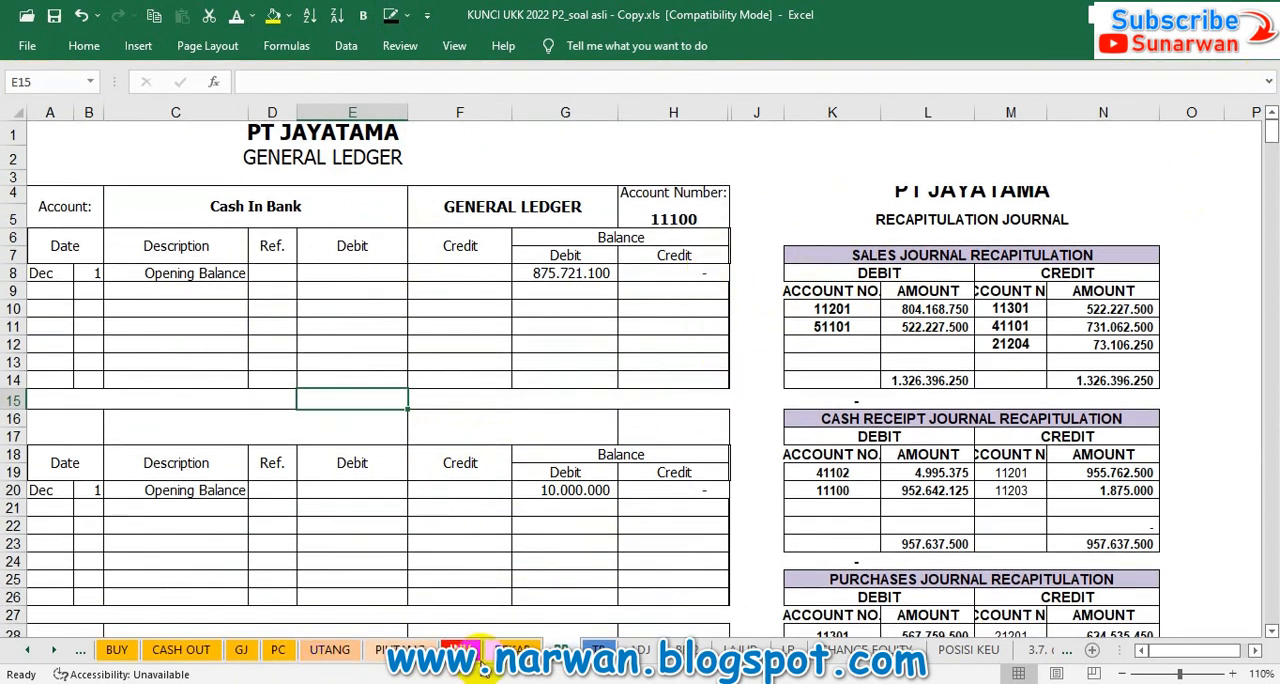
{"action": "left_click", "coordinate": [510, 648]}
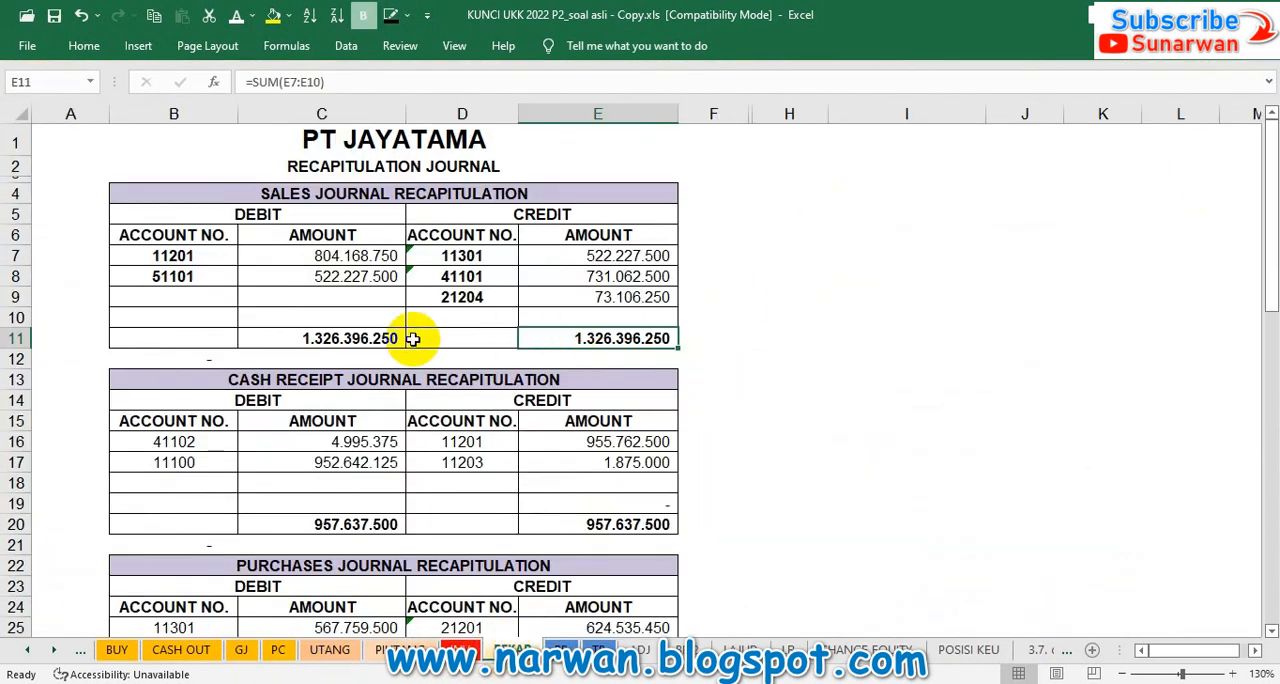
{"action": "left_click", "coordinate": [558, 646]}
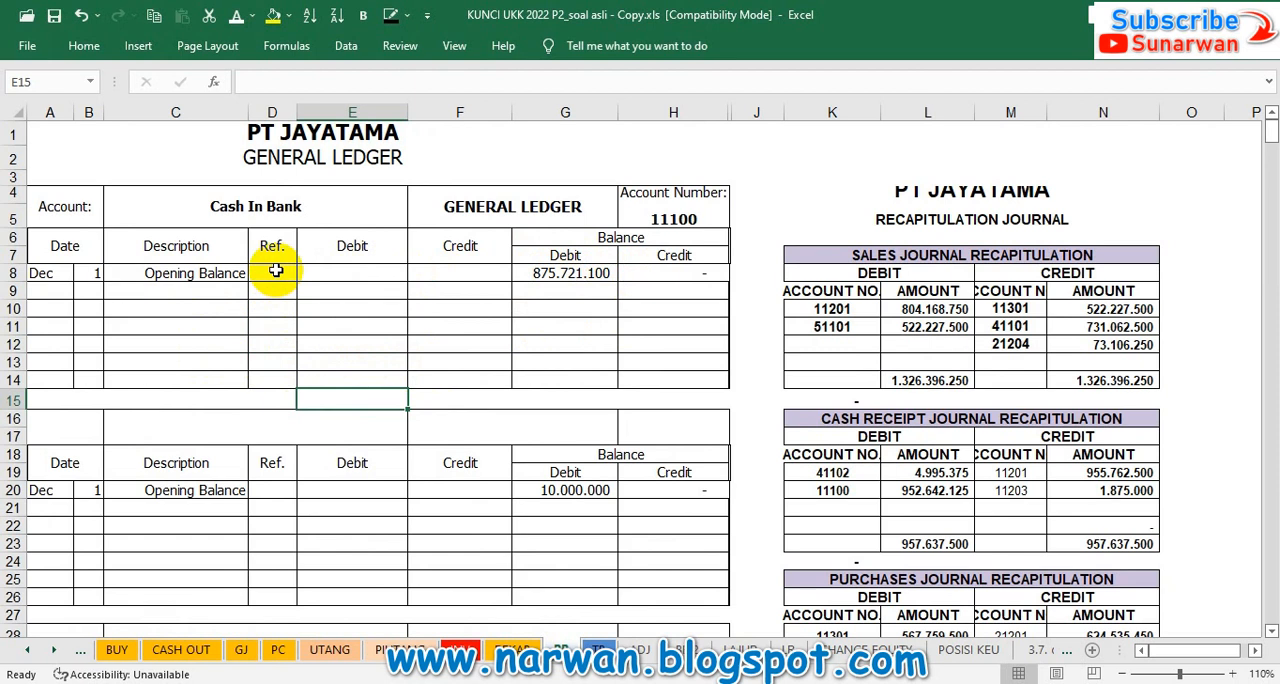
Step: Make the day 31 entries in B9:B13 and references CRJ, CPJ, SJ, PJ and PC in D9:D13 visible in the Cash In Bank ledger
{"action": "left_click", "coordinate": [88, 289]}
{"action": "left_click_drag", "start_coordinate": [88, 289], "coordinate": [88, 362]}
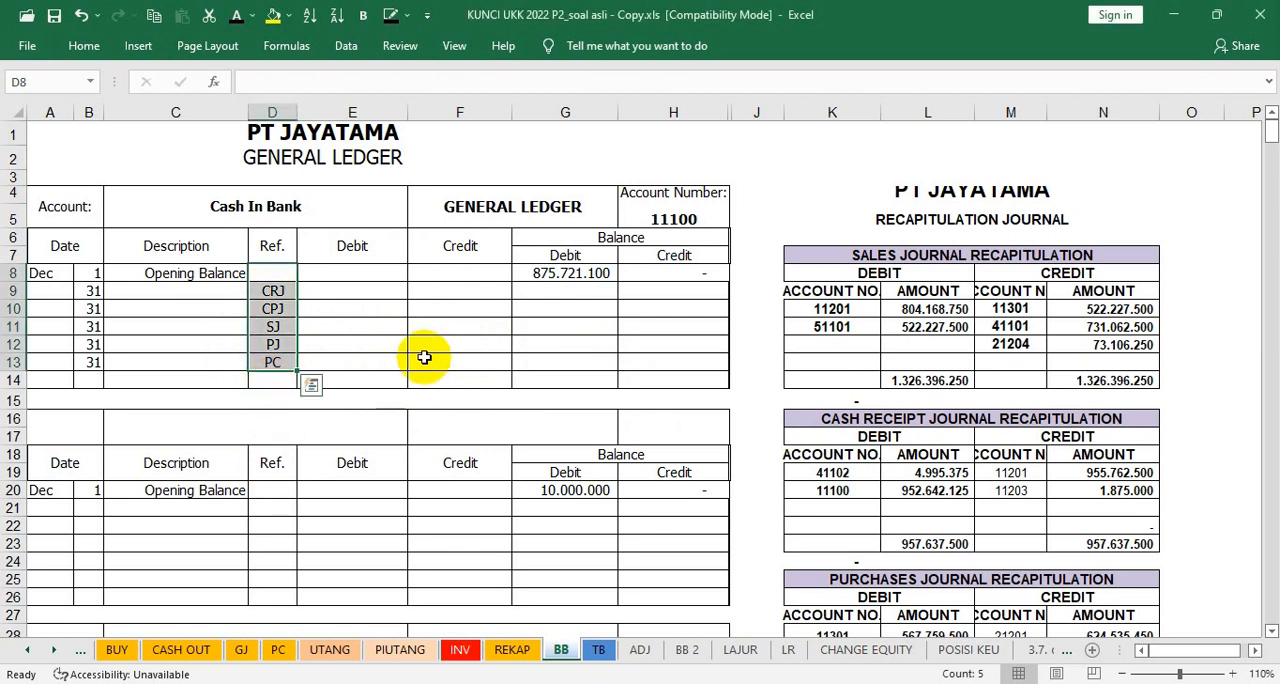
{"action": "left_click", "coordinate": [404, 344]}
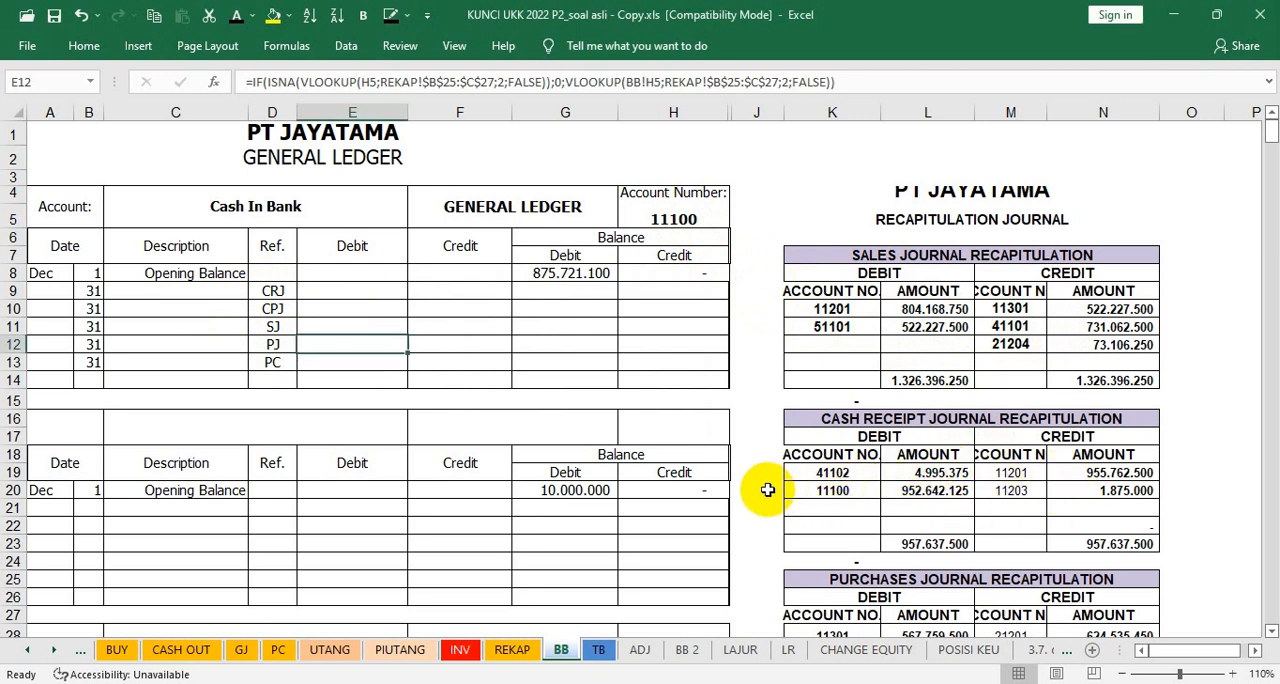
Step: Mark account 11100's cash receipt debit with V in J20 and make the CRJ debit (E9) and balance (G9) visible in Cash In Bank
{"action": "left_click", "coordinate": [767, 490]}
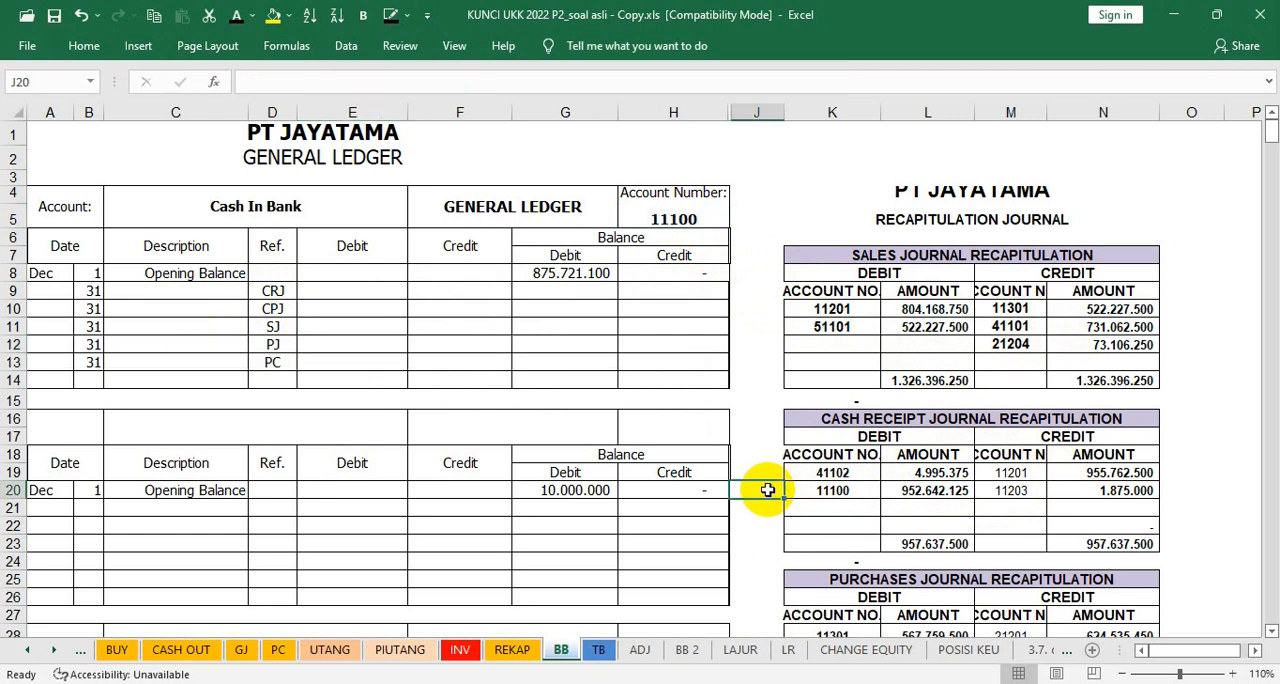
{"action": "type", "text": "V"}
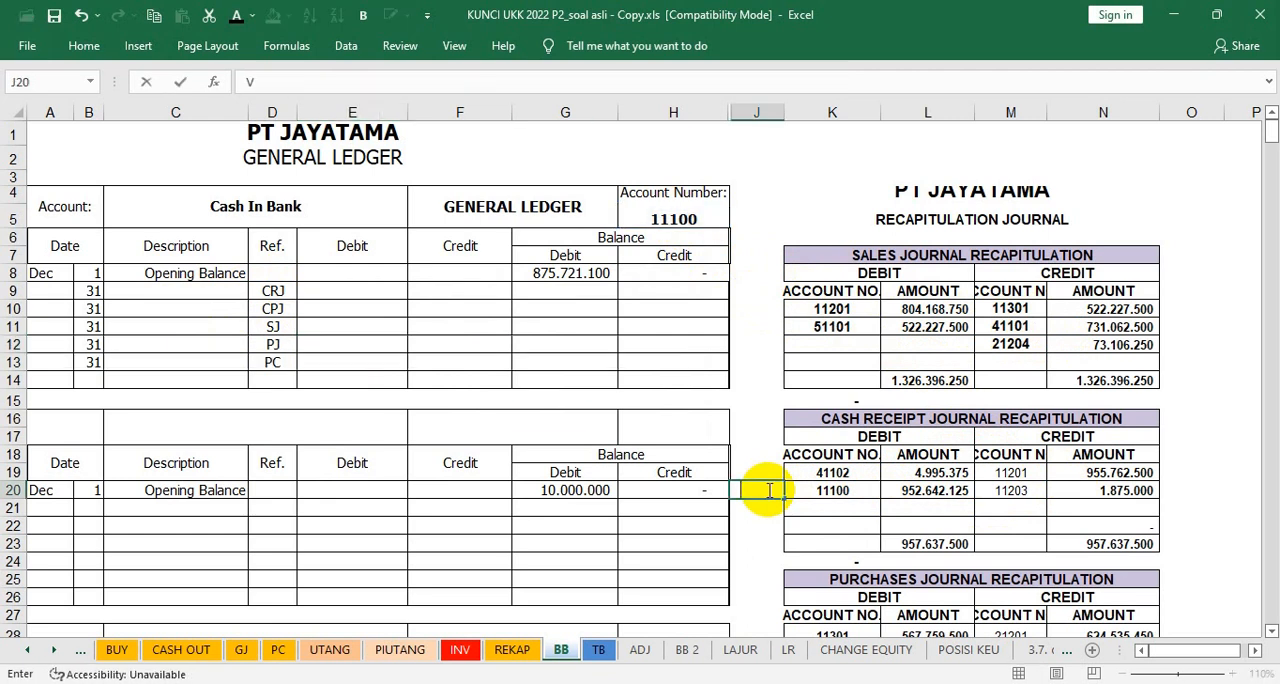
{"action": "key", "text": "Return"}
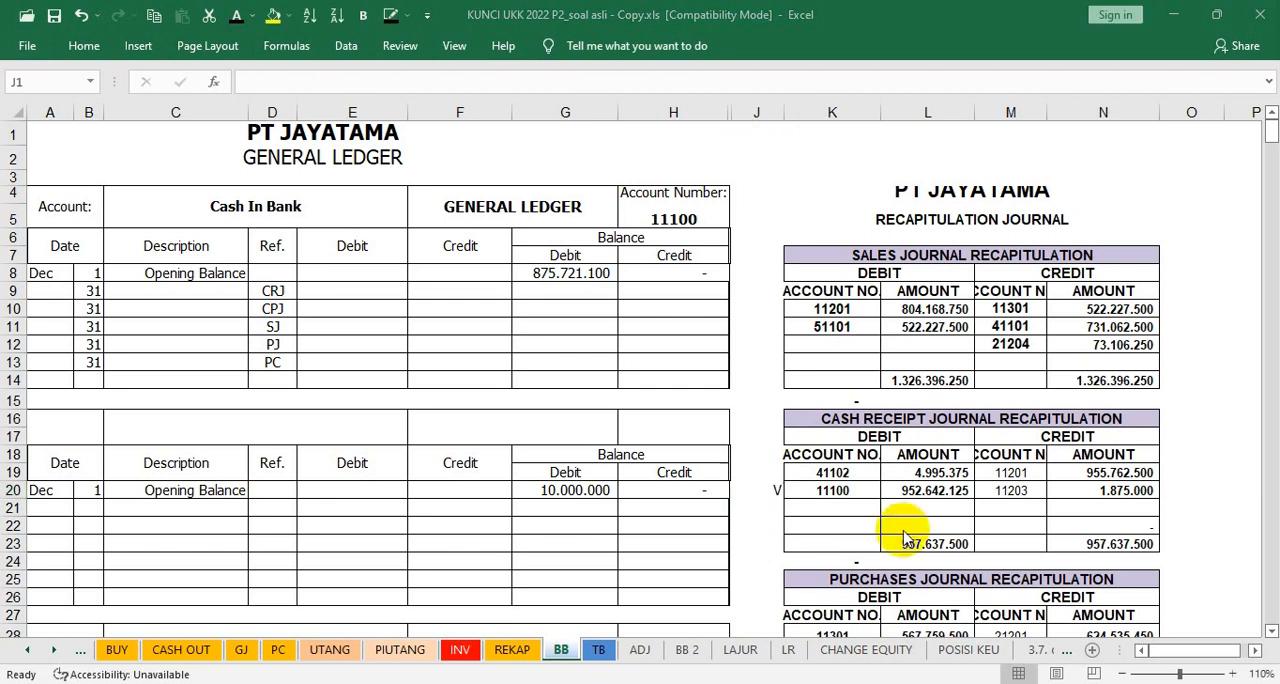
{"action": "left_click", "coordinate": [532, 290]}
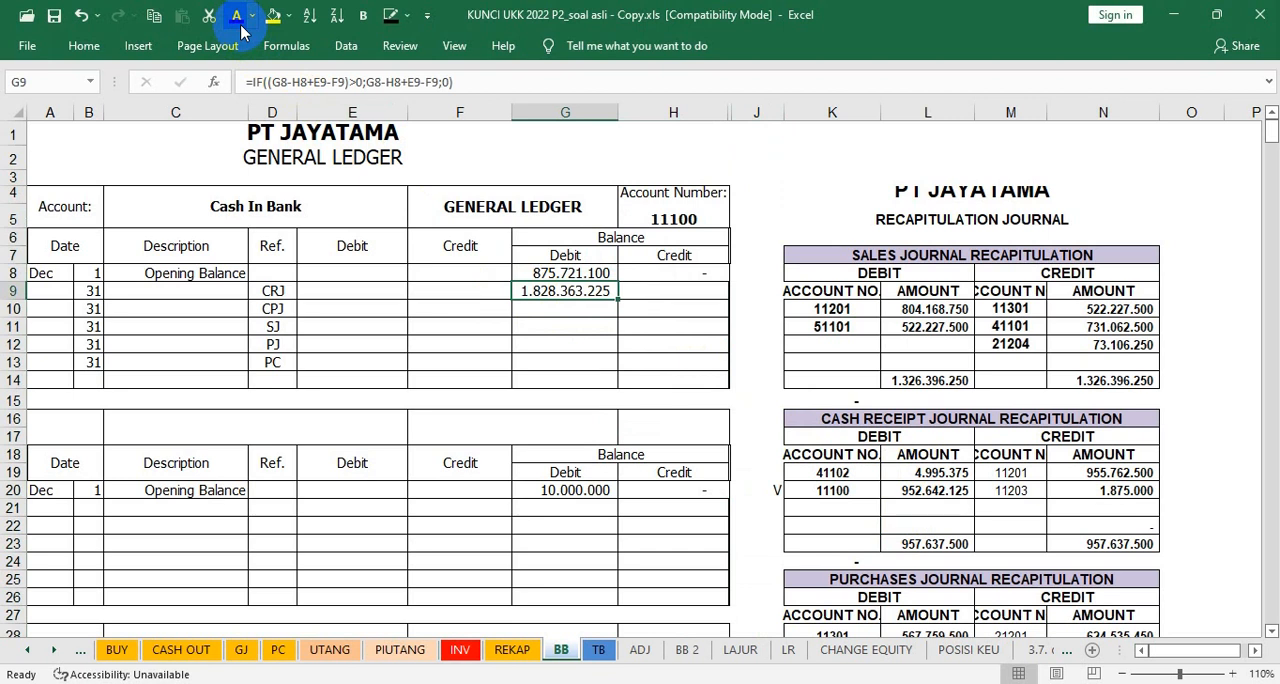
{"action": "left_click", "coordinate": [325, 296]}
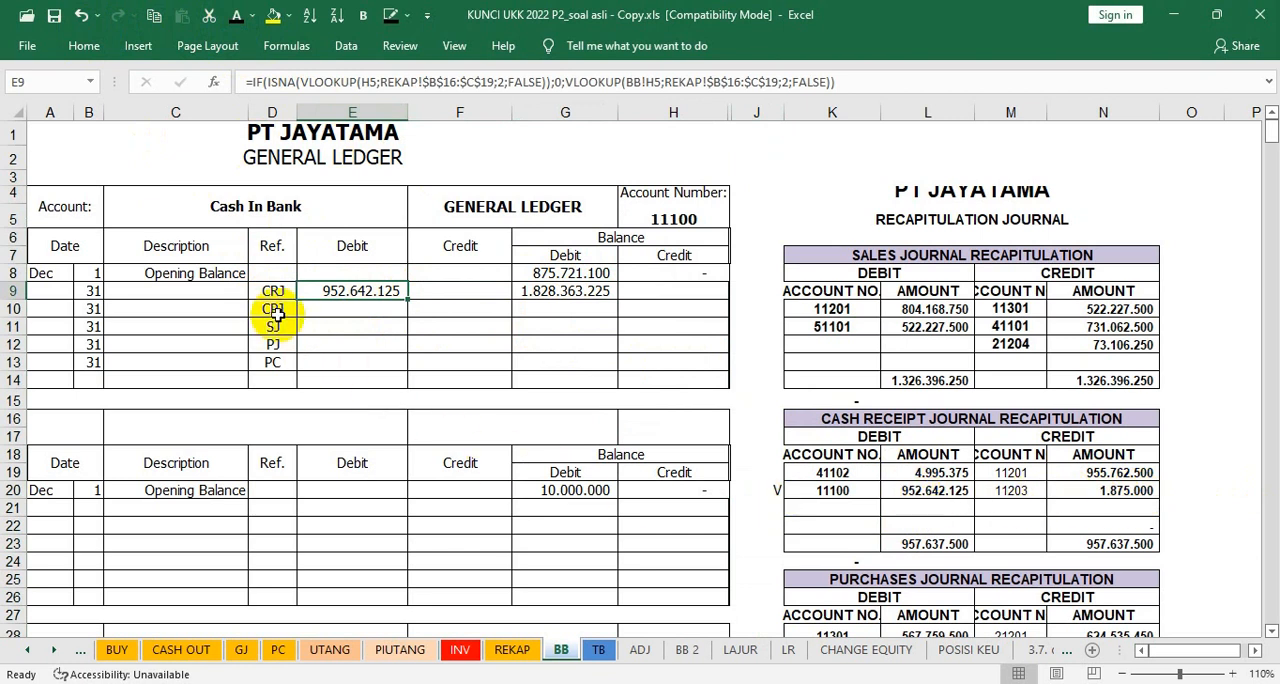
Step: Mark account 11100's credit in the cash payment journal recapitulation with V in cell O36
{"action": "left_click", "coordinate": [1017, 600]}
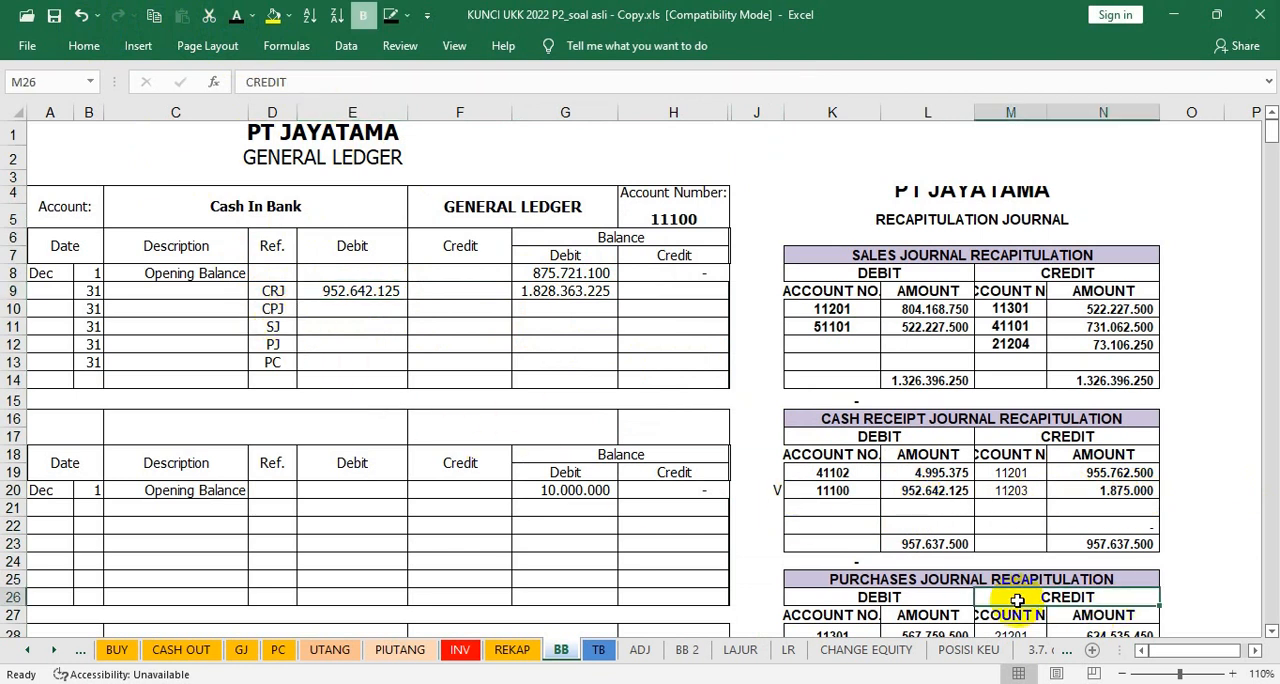
{"action": "scroll", "coordinate": [1017, 600], "scroll_direction": "down", "scroll_amount": 3}
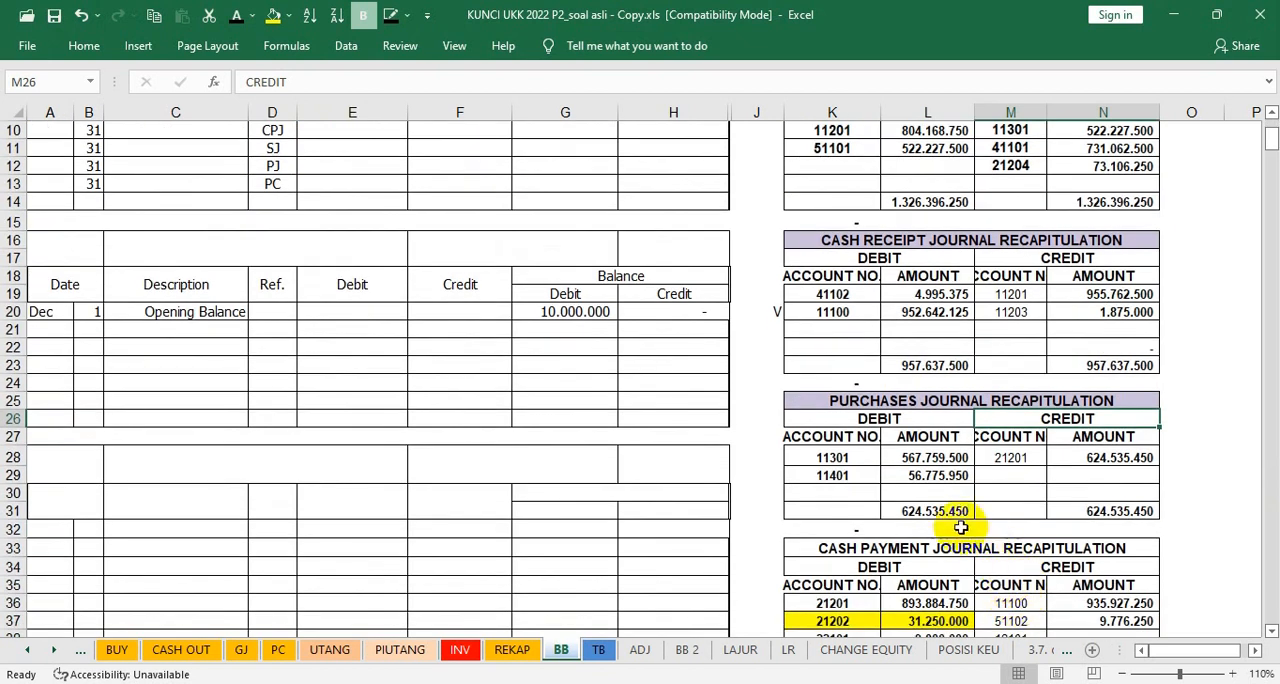
{"action": "scroll", "coordinate": [829, 586], "scroll_direction": "down", "scroll_amount": 1}
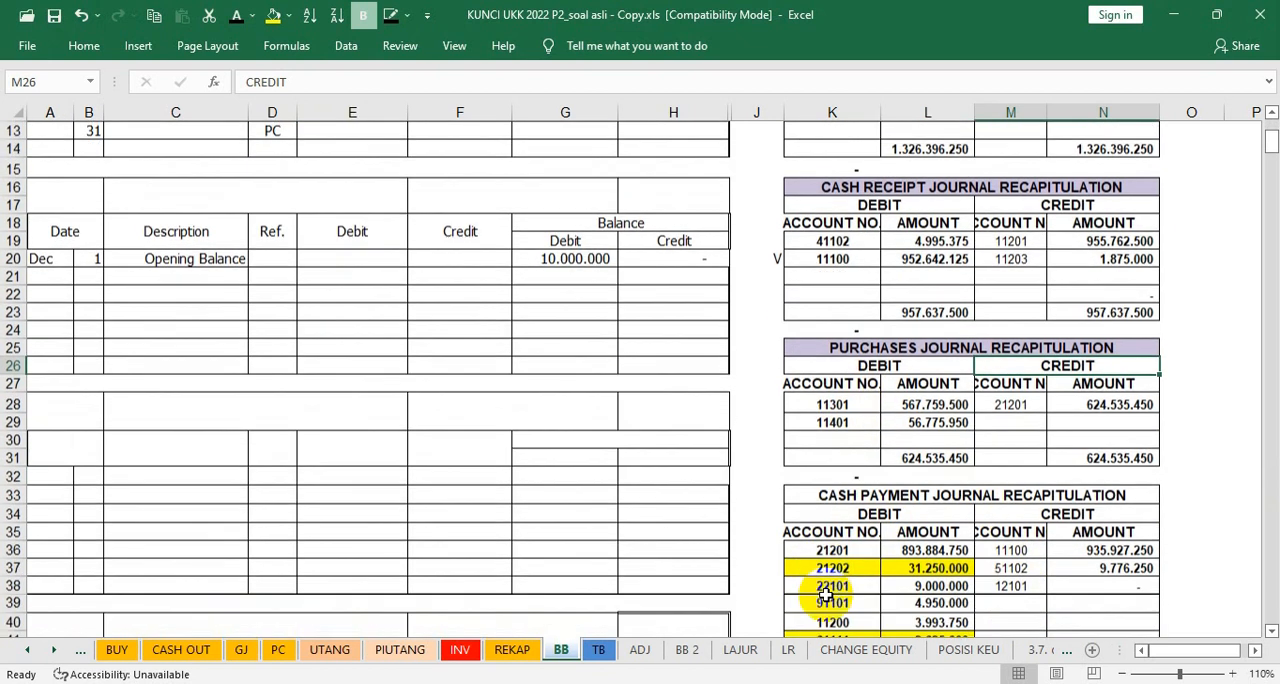
{"action": "left_click", "coordinate": [1176, 548]}
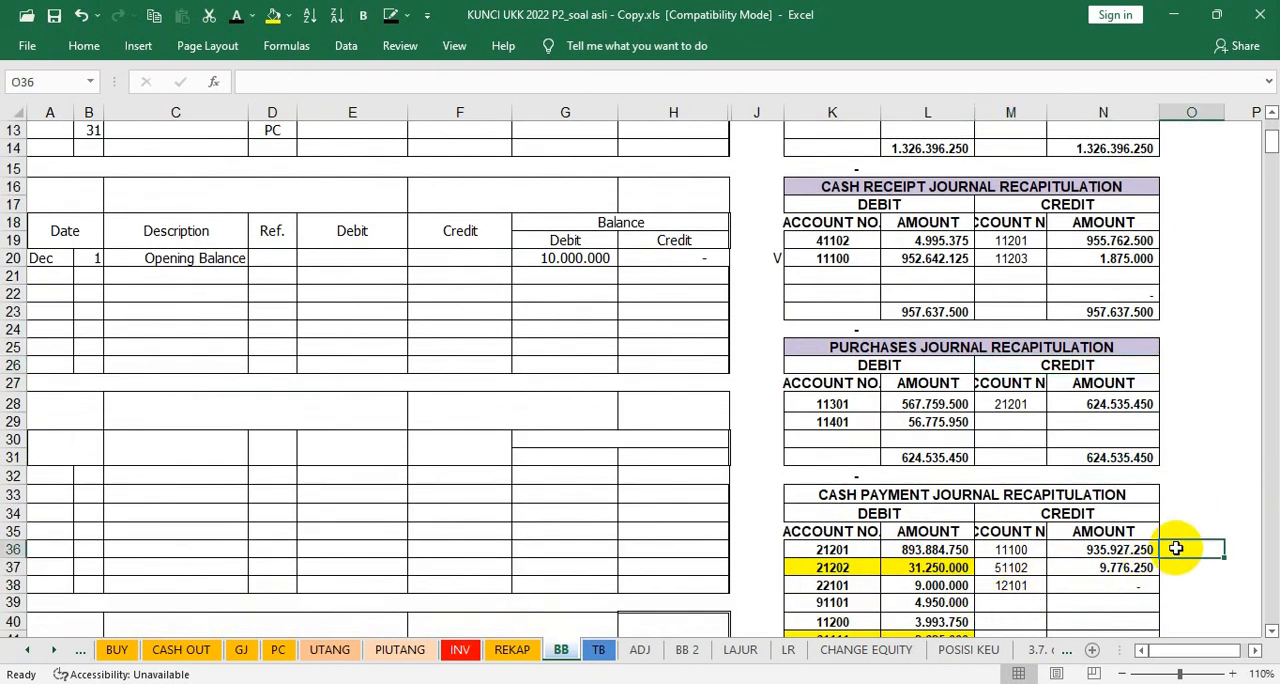
{"action": "type", "text": "V"}
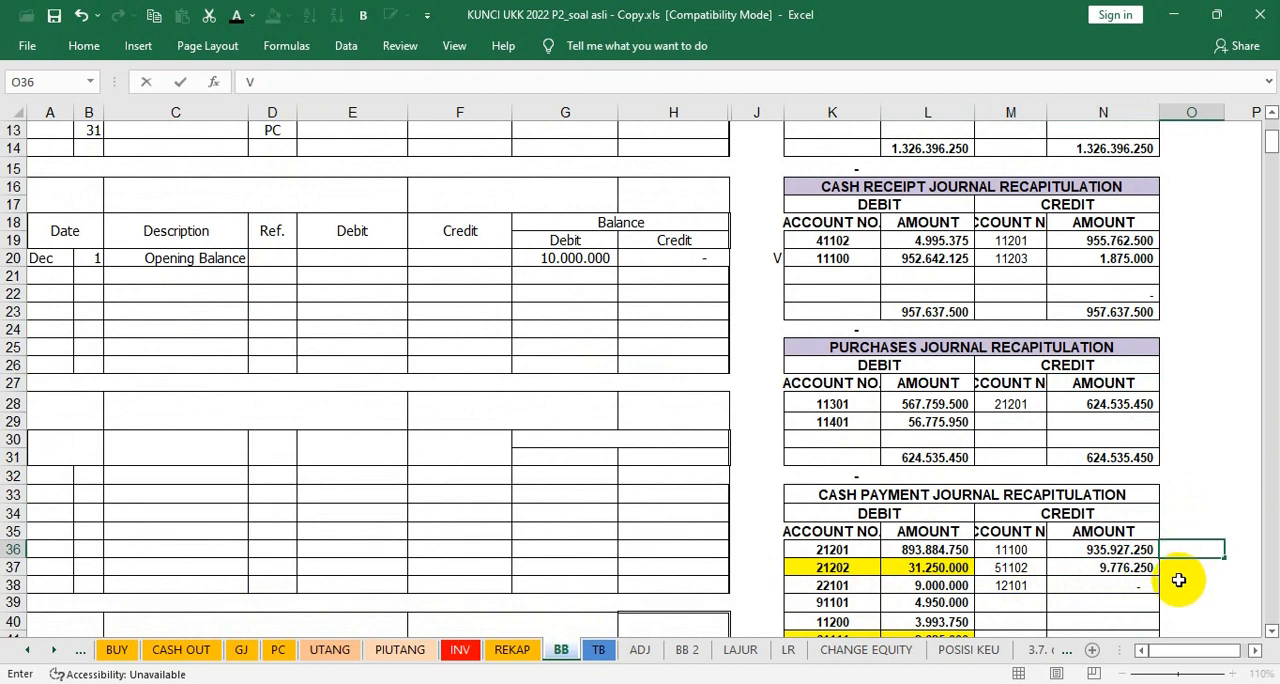
{"action": "scroll", "coordinate": [1160, 590], "scroll_direction": "up", "scroll_amount": 1}
{"action": "left_click", "coordinate": [1080, 603]}
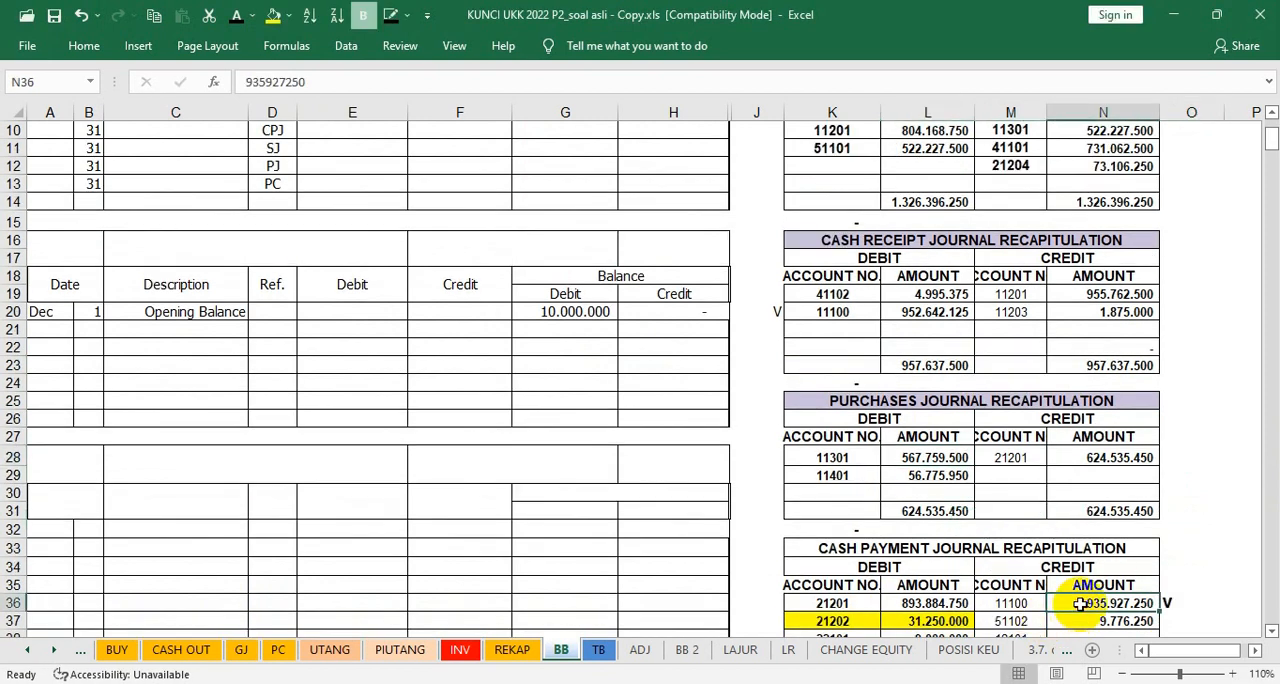
Step: Make the CPJ credit amount in F10 and its balance in G10 visible in the Cash In Bank ledger using the dark font colour
{"action": "scroll", "coordinate": [459, 357], "scroll_direction": "up", "scroll_amount": 2}
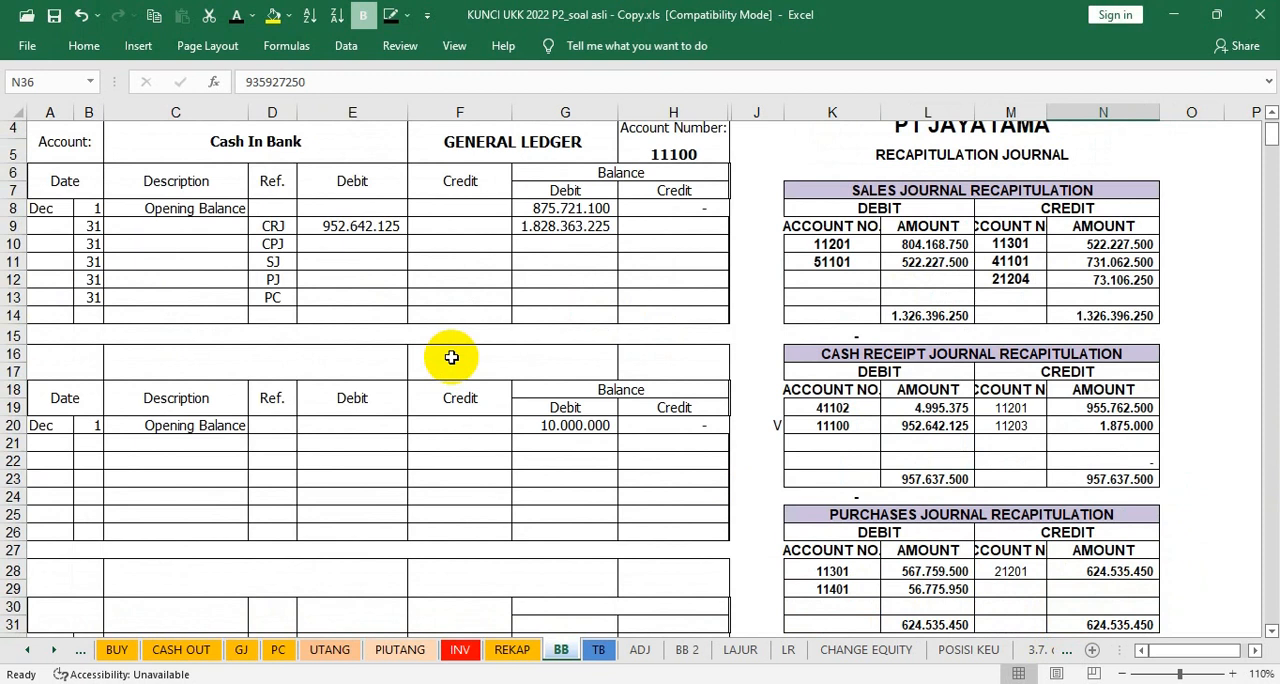
{"action": "left_click", "coordinate": [445, 244]}
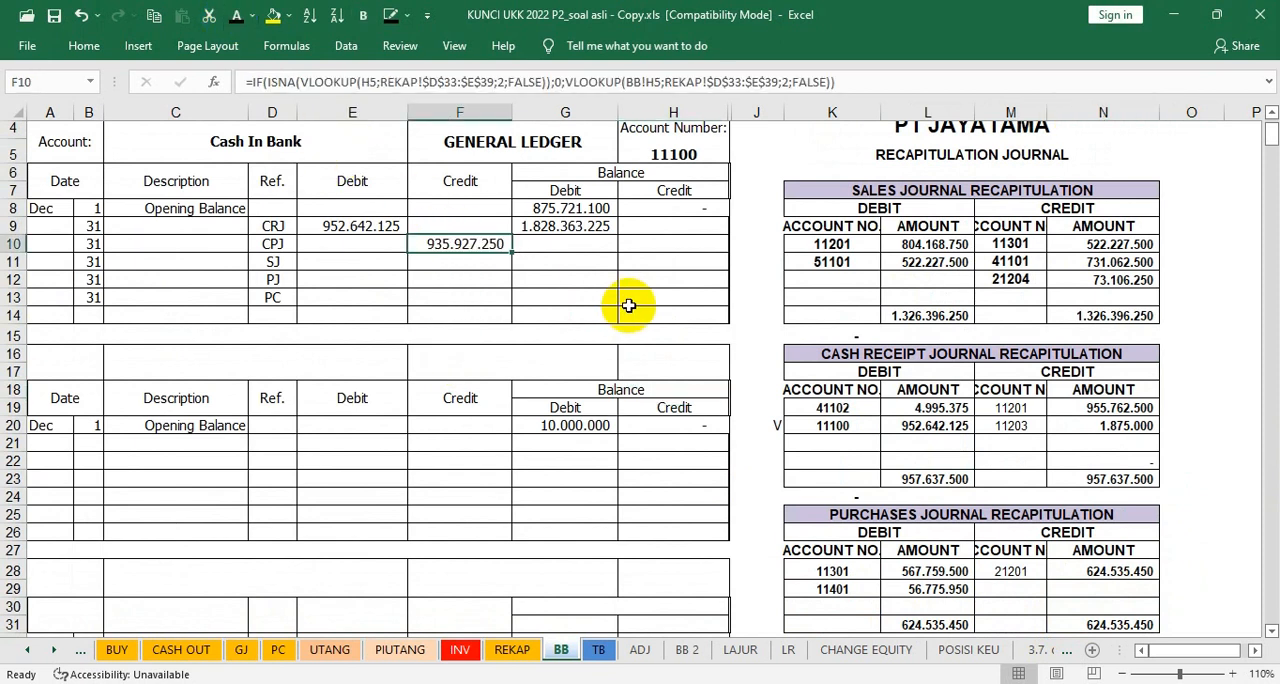
{"action": "left_click", "coordinate": [583, 246]}
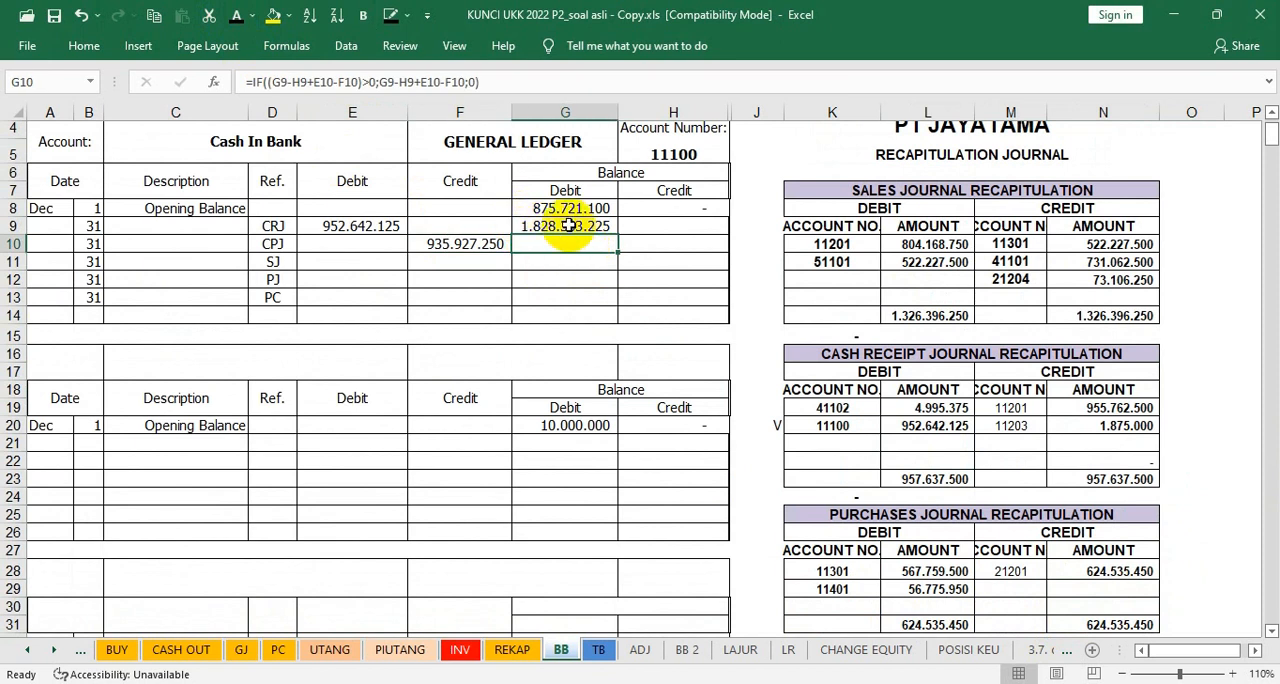
{"action": "left_click", "coordinate": [238, 18]}
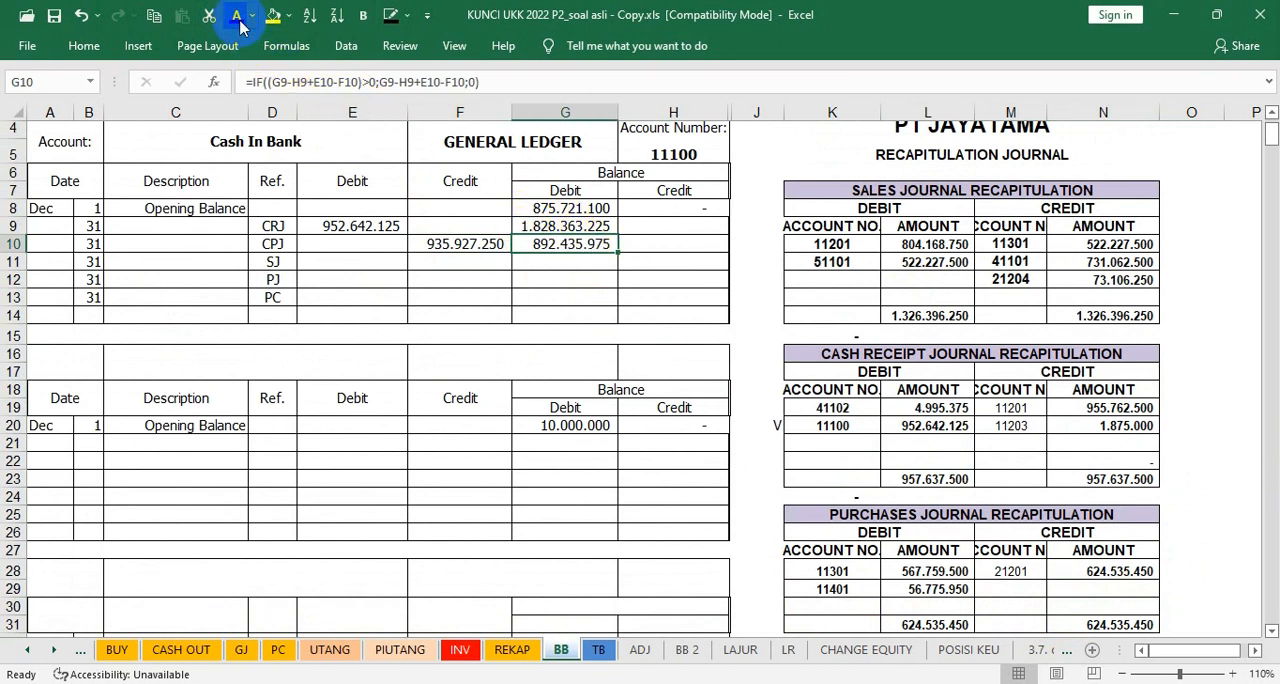
{"action": "left_click", "coordinate": [672, 342]}
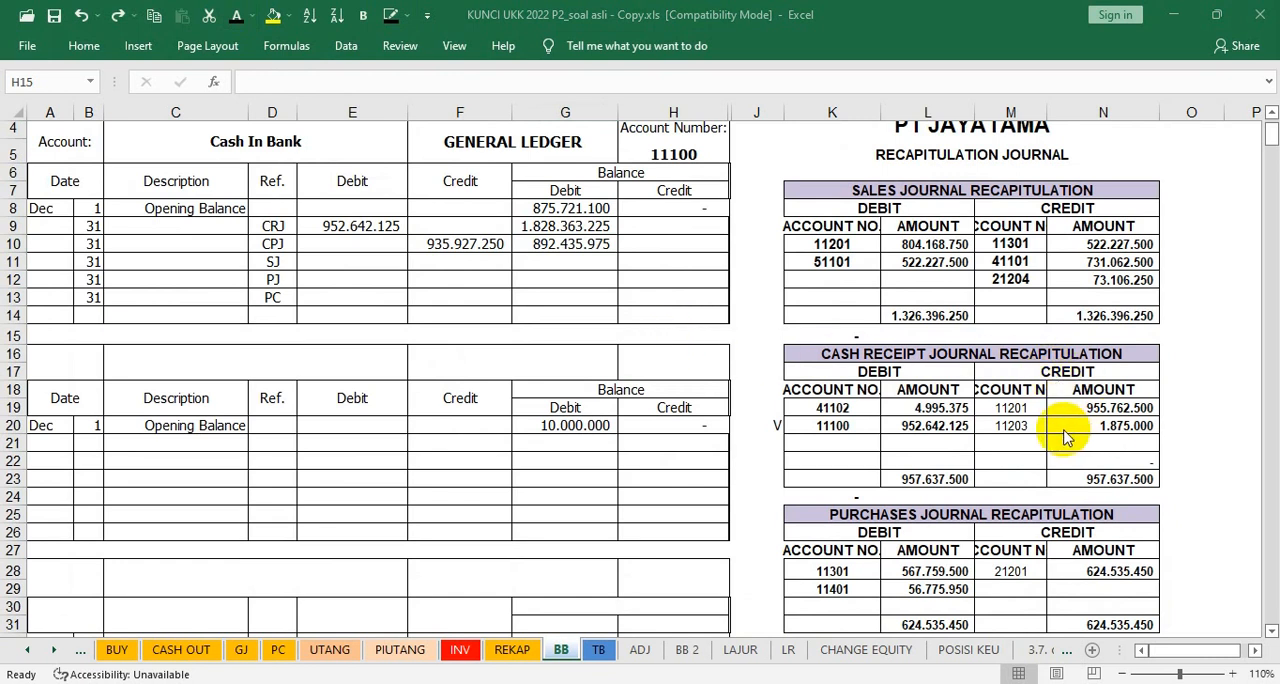
Step: Restore the Petty Cash ledger's account heading, day 31 entries and references CRJ, CPJ, SJ, PJ, PC and GJ in rows 16 to 26
{"action": "scroll", "coordinate": [1066, 437], "scroll_direction": "down", "scroll_amount": 2}
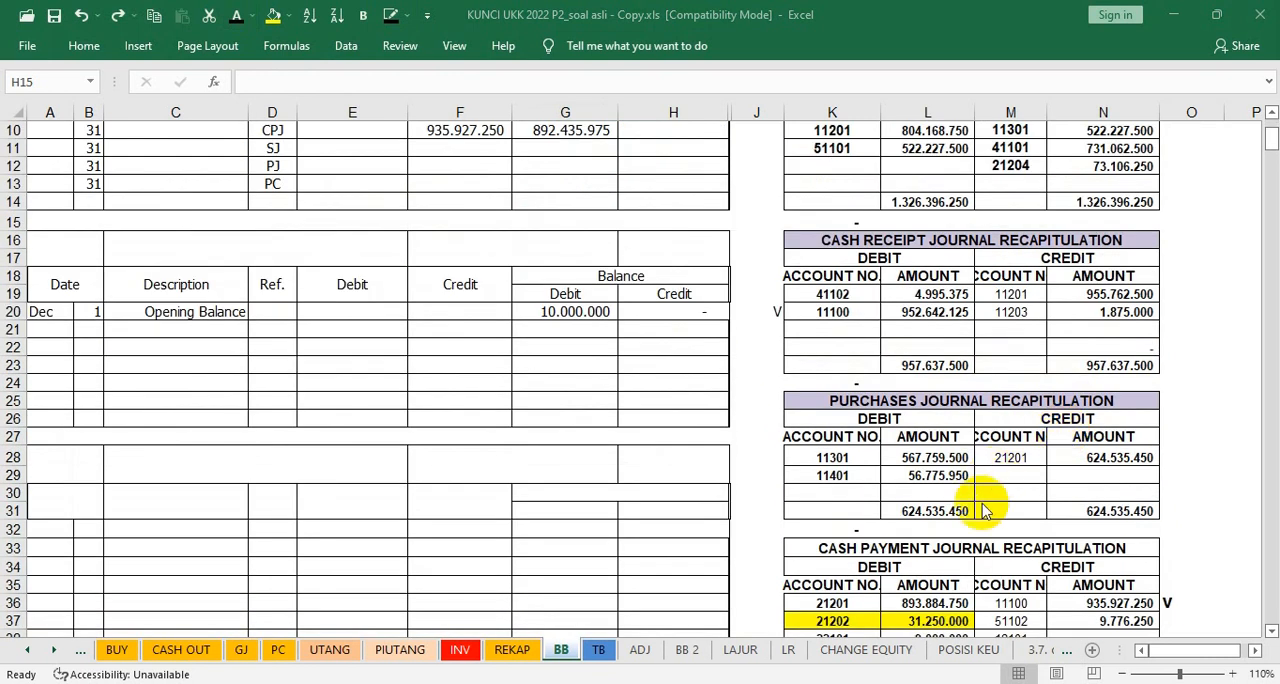
{"action": "scroll", "coordinate": [986, 408], "scroll_direction": "up", "scroll_amount": 1}
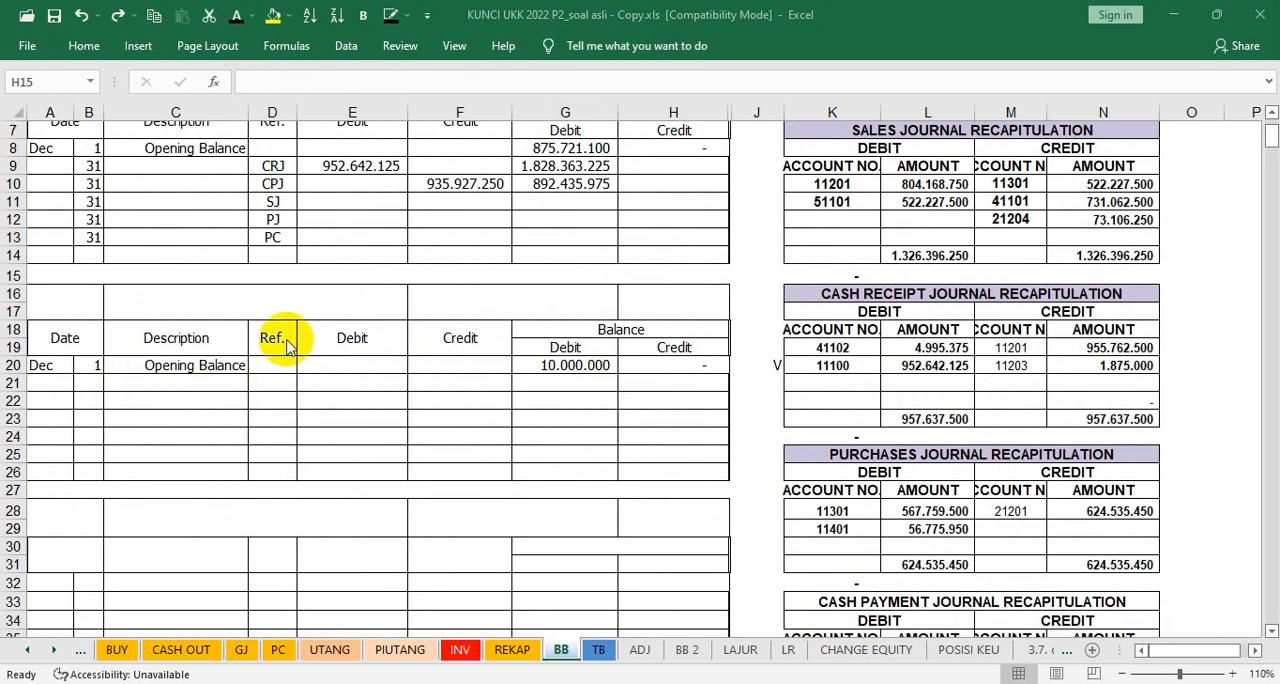
{"action": "key", "text": "ctrl+y"}
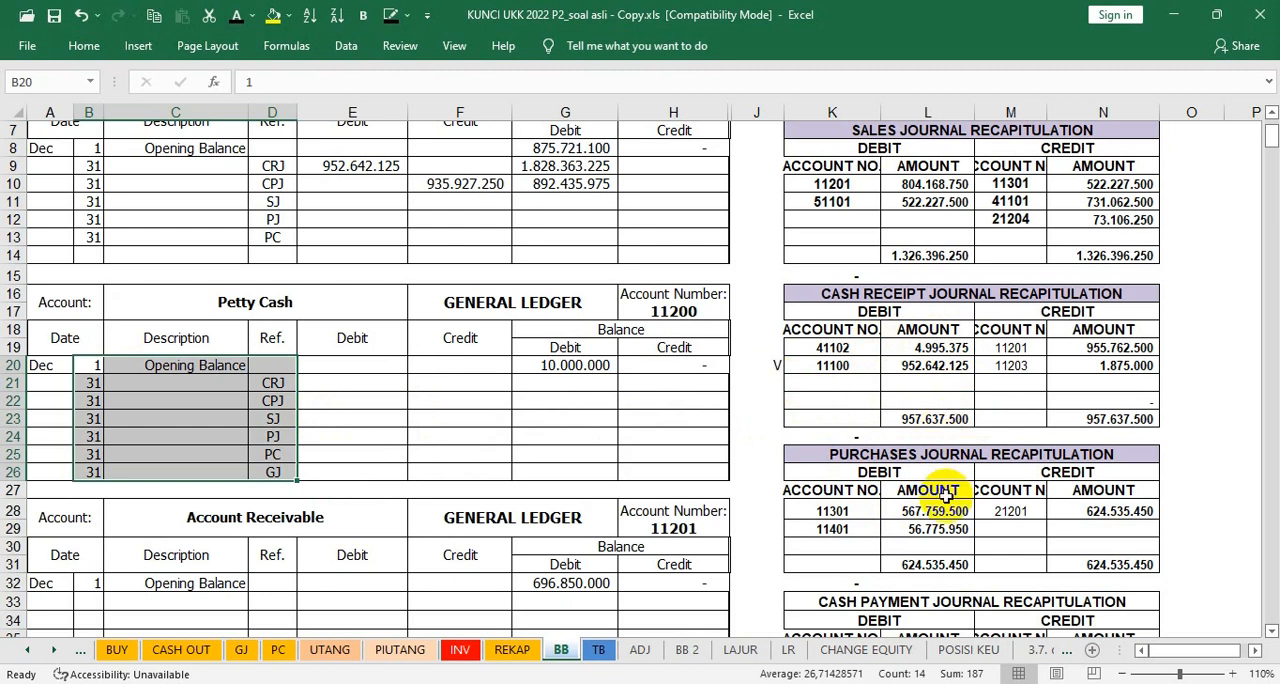
Step: Mark account 11200's debit in the cash payment journal recapitulation with V in cell J40 and return to the Petty Cash ledger
{"action": "scroll", "coordinate": [943, 491], "scroll_direction": "down", "scroll_amount": 3}
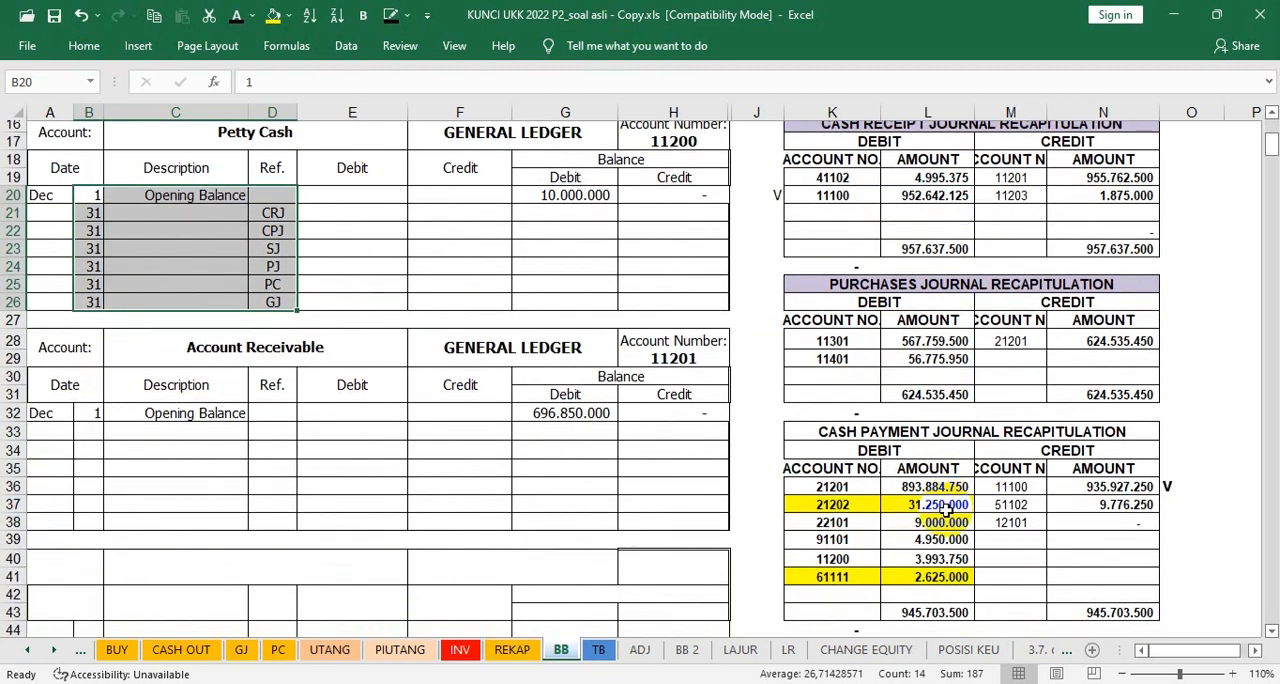
{"action": "scroll", "coordinate": [945, 508], "scroll_direction": "down", "scroll_amount": 2}
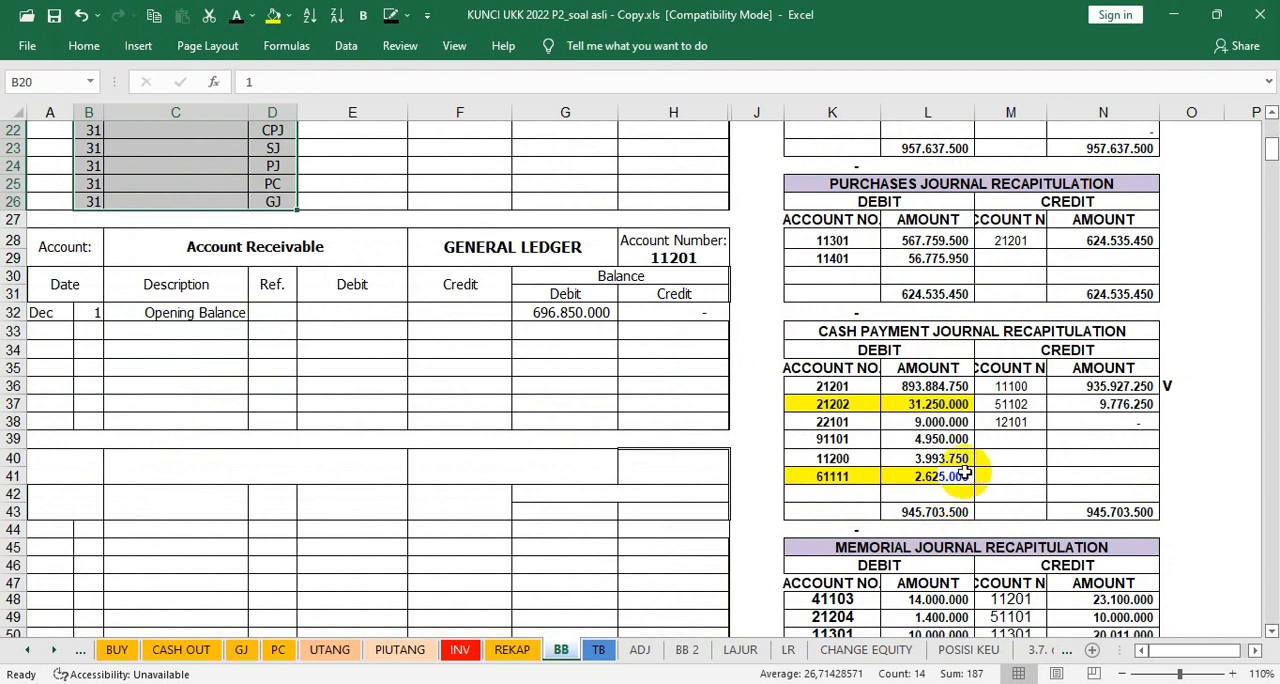
{"action": "left_click", "coordinate": [917, 456]}
{"action": "left_click", "coordinate": [760, 457]}
{"action": "type", "text": "V"}
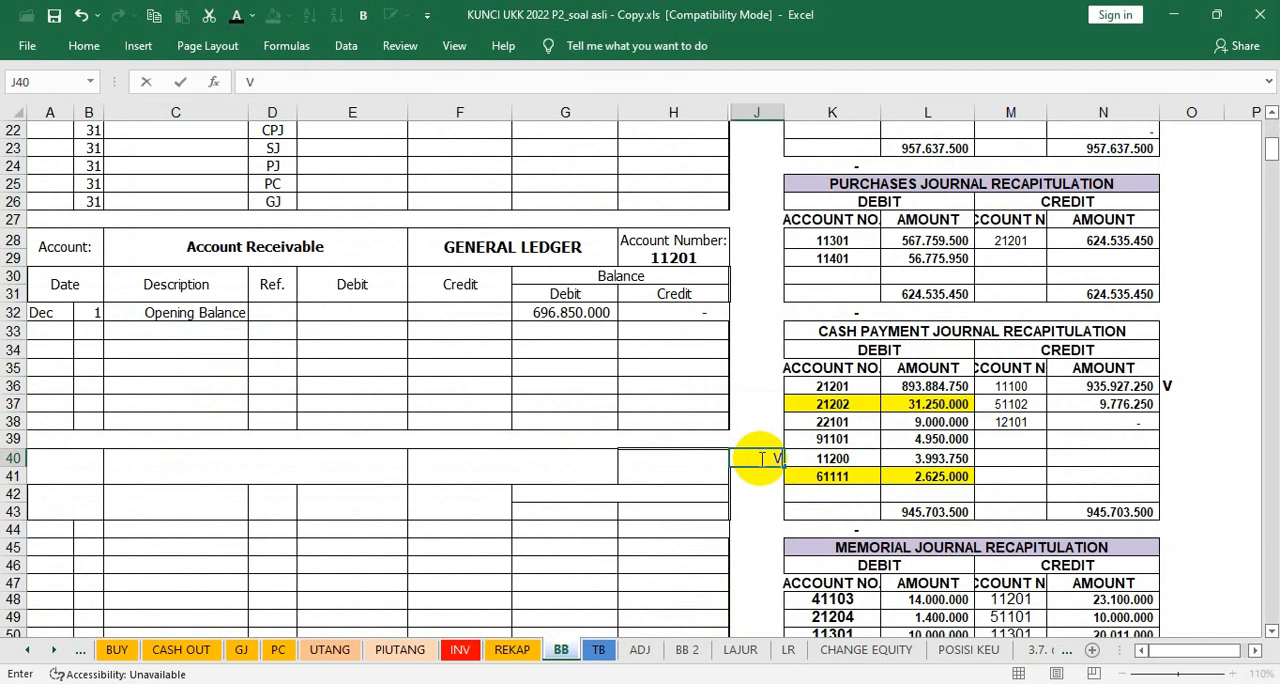
{"action": "left_click", "coordinate": [830, 440]}
{"action": "scroll", "coordinate": [830, 440], "scroll_direction": "up", "scroll_amount": 3}
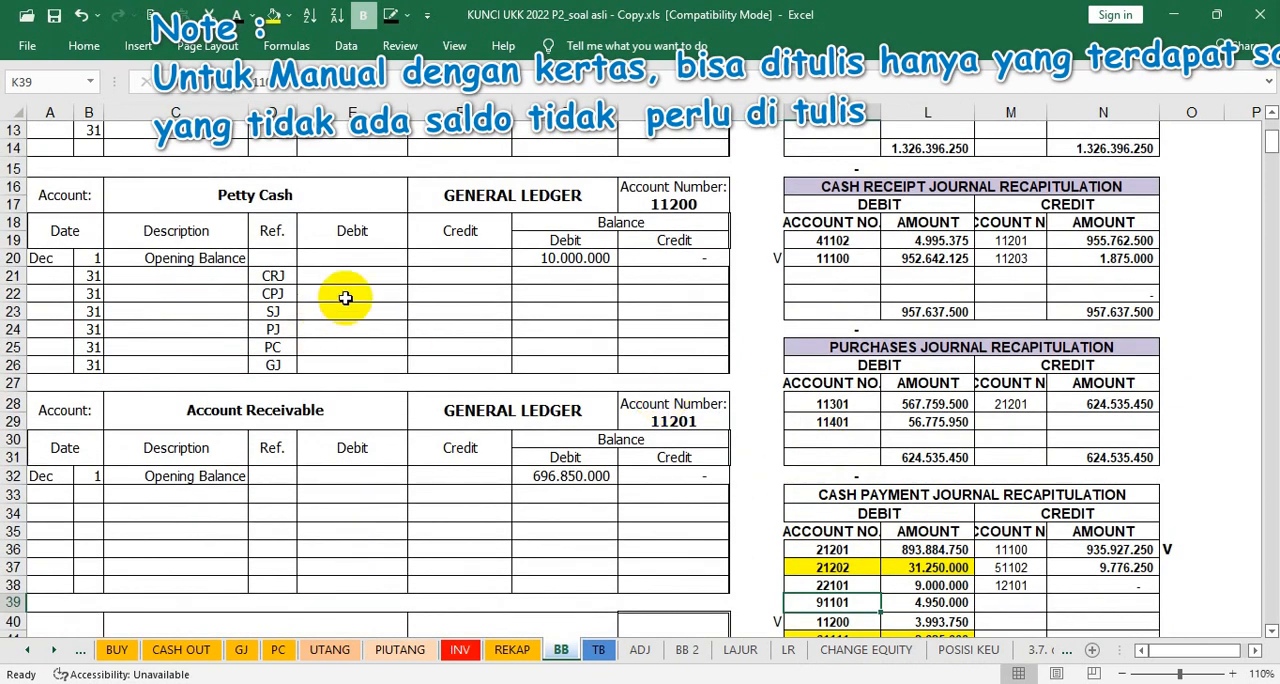
Step: Reveal Petty Cash's CPJ debit and balance in E22 and G22 and its PC credit and balance in F25 and G25 using the dark font colour
{"action": "left_click", "coordinate": [345, 294]}
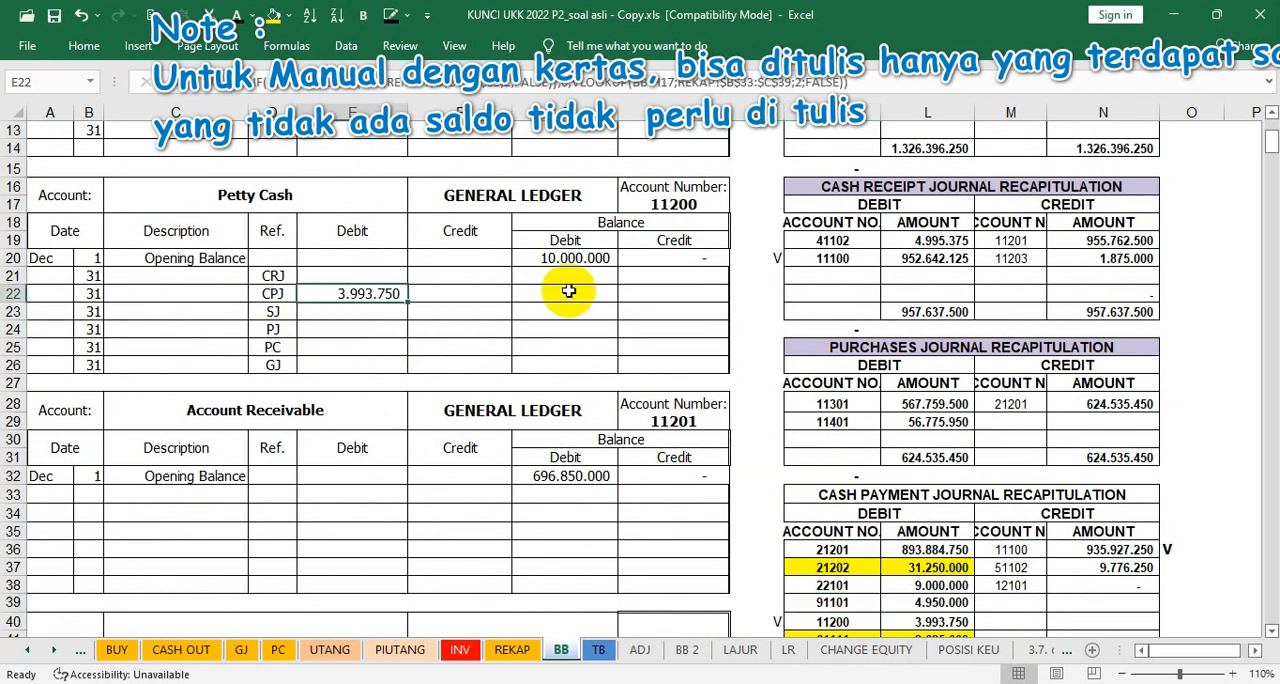
{"action": "key", "text": "F2"}
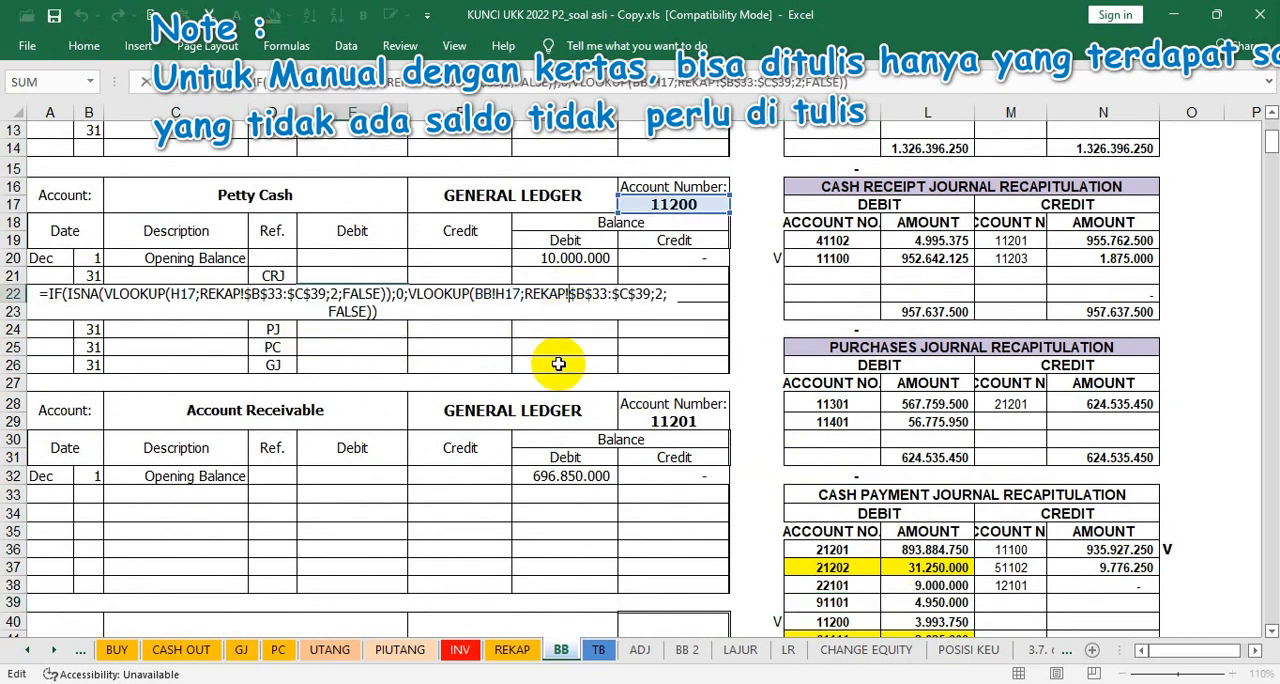
{"action": "key", "text": "Tab"}
{"action": "left_click", "coordinate": [537, 291]}
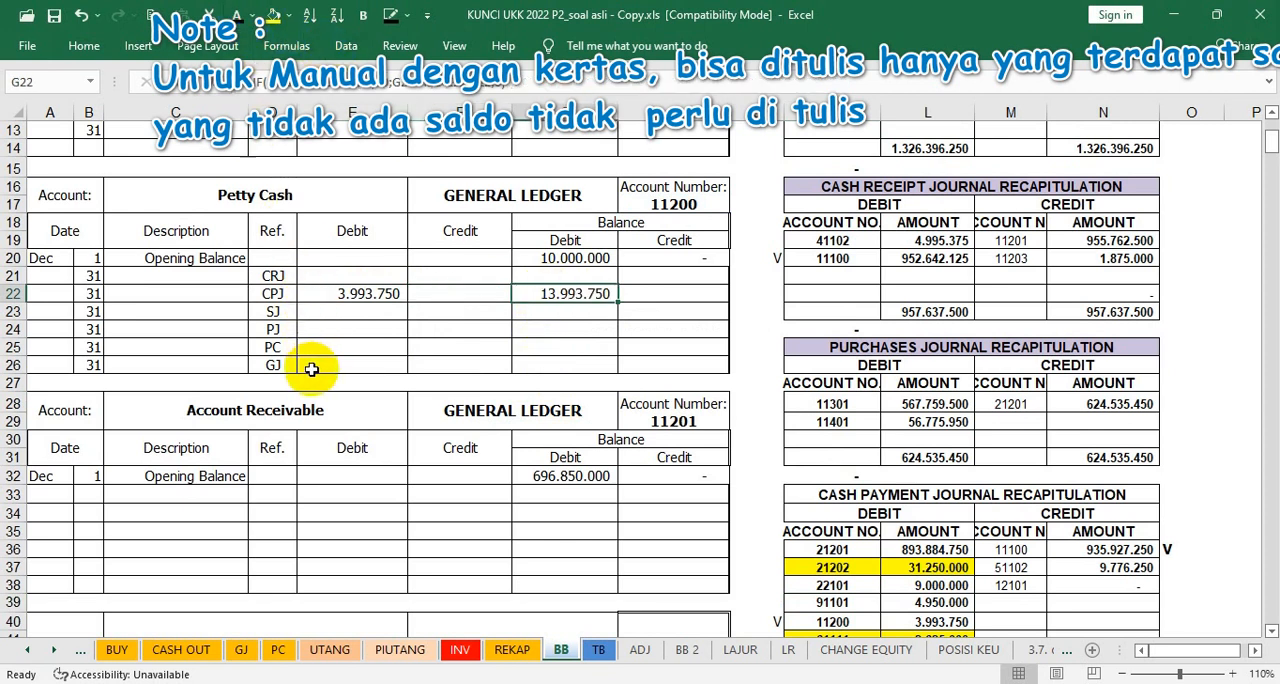
{"action": "left_click", "coordinate": [414, 347]}
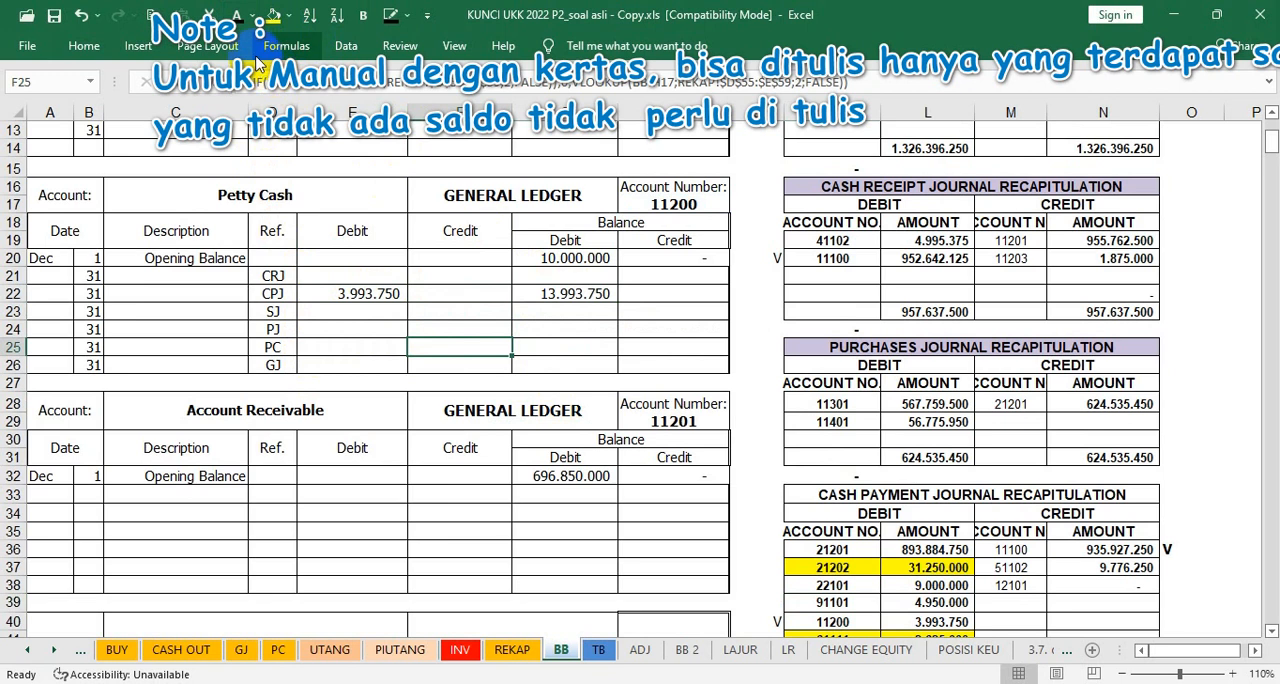
{"action": "key", "text": "Right"}
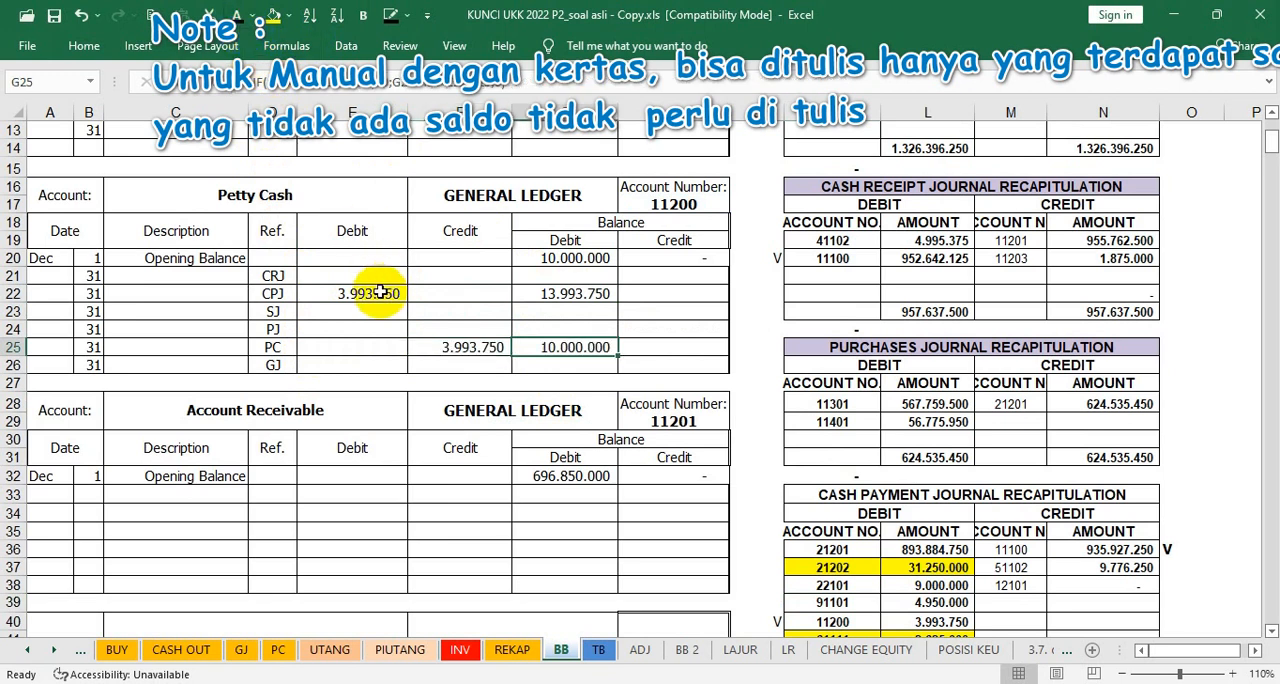
Step: Apply the dark font colour to all debit, credit and debit balance cells of the Petty Cash ledger in E20:G26
{"action": "left_click_drag", "start_coordinate": [324, 258], "coordinate": [560, 365]}
{"action": "left_click", "coordinate": [236, 18]}
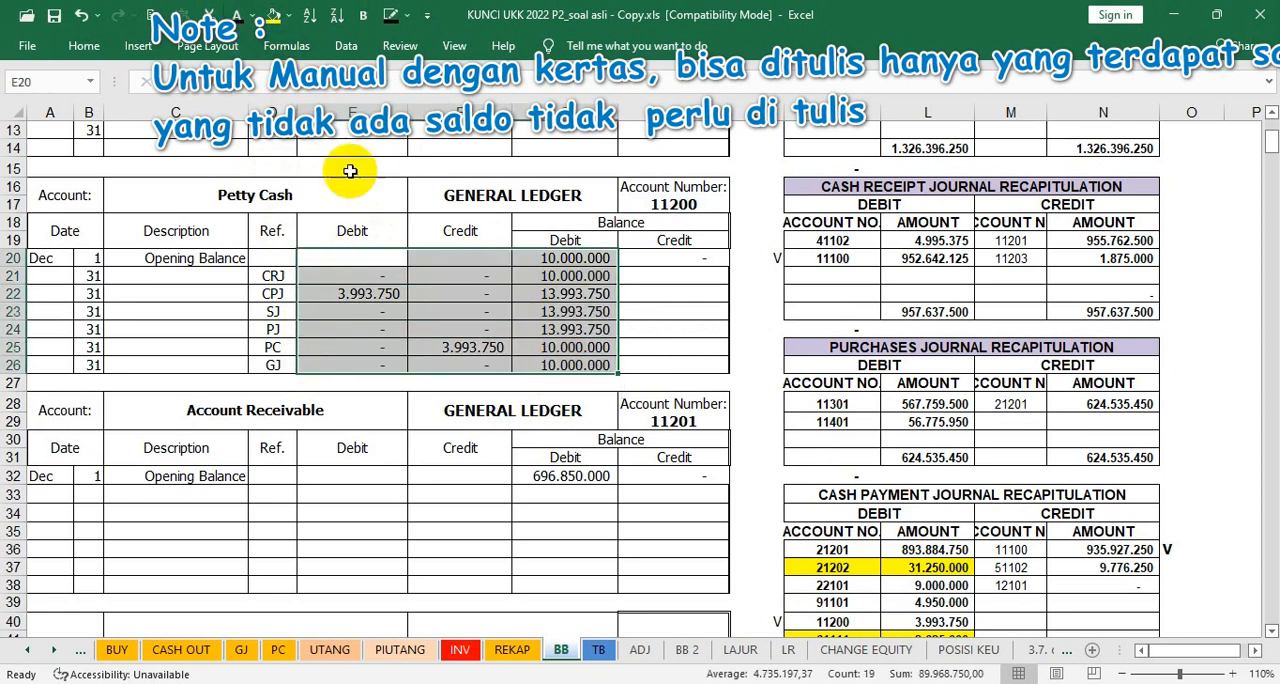
{"action": "left_click", "coordinate": [565, 365]}
Step: Make the Cash In Bank ledger's debit balances in G10:G14 visible with the dark font colour
{"action": "scroll", "coordinate": [563, 210], "scroll_direction": "up", "scroll_amount": 2}
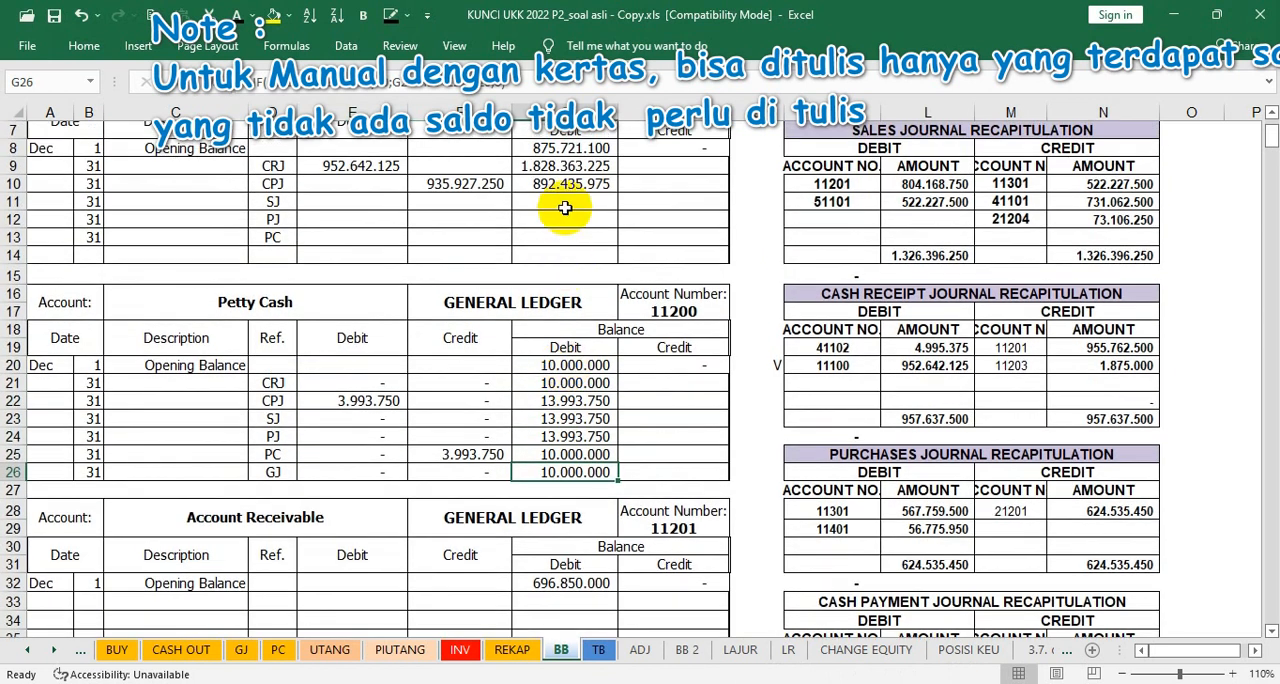
{"action": "left_click_drag", "start_coordinate": [563, 190], "coordinate": [562, 256]}
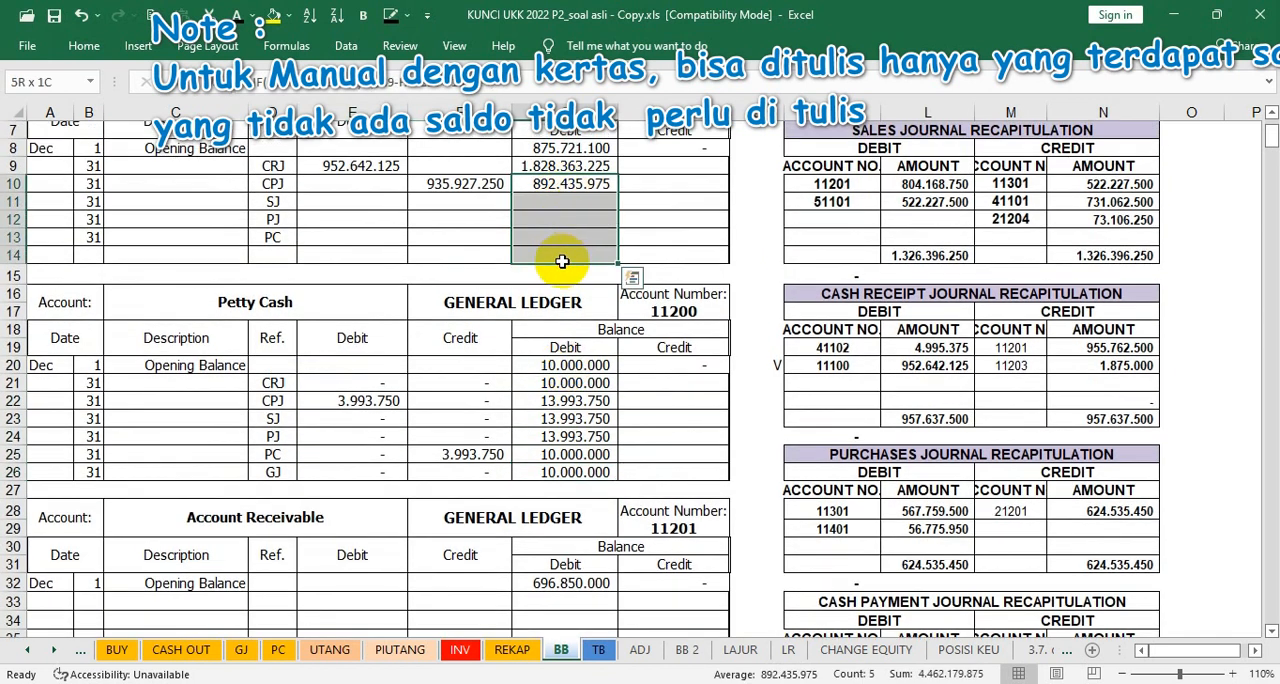
{"action": "left_click", "coordinate": [237, 18]}
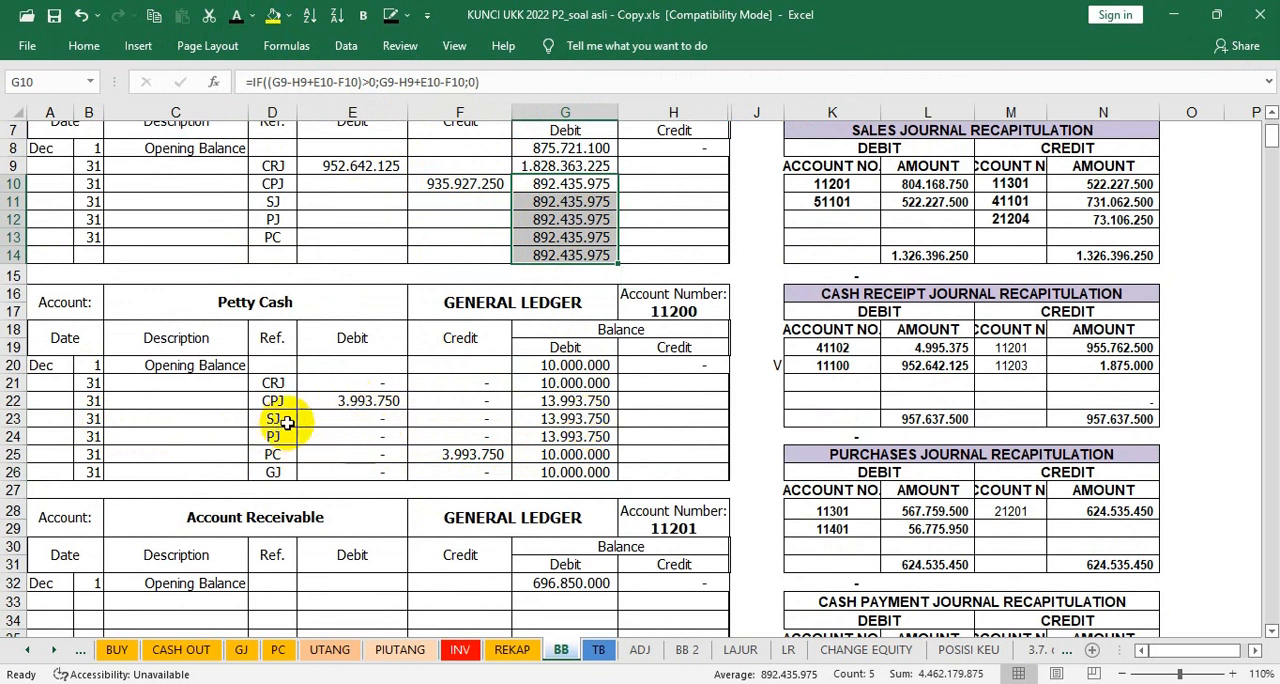
Step: Mark account 11201's cash receipt journal credit with V in O19 and reveal Account Receivable's CRJ credit and balances in F33:H33
{"action": "scroll", "coordinate": [437, 451], "scroll_direction": "down", "scroll_amount": 1}
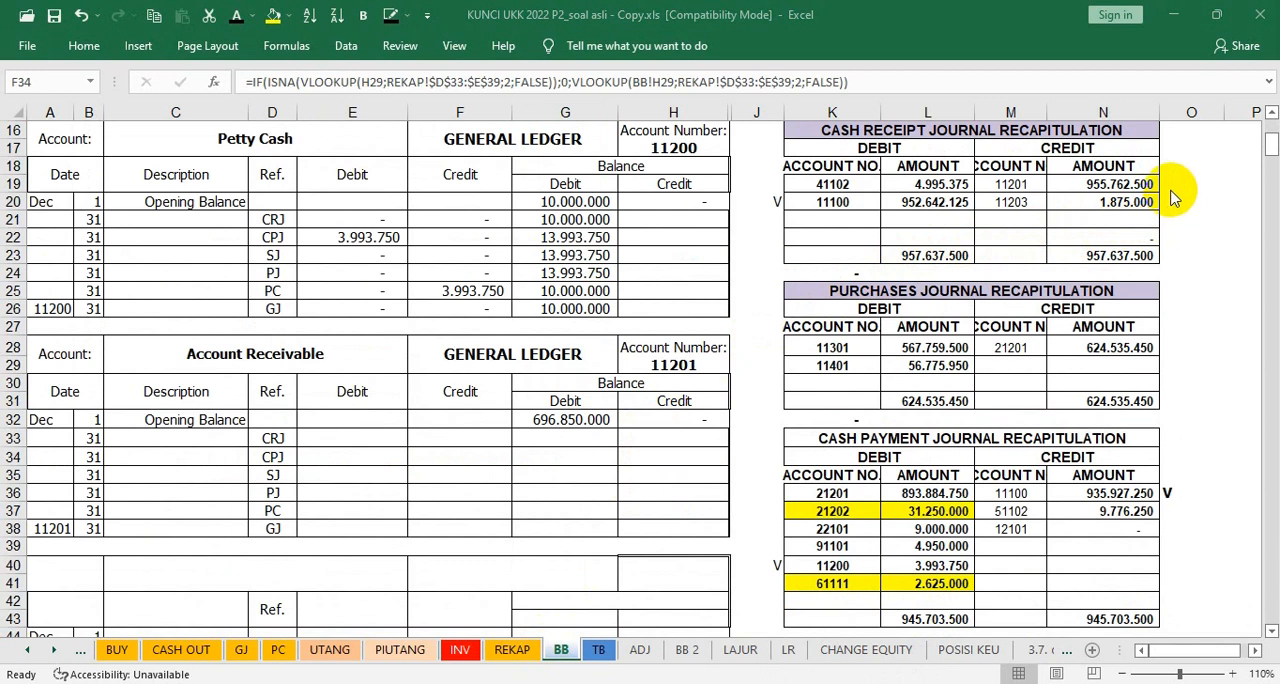
{"action": "left_click", "coordinate": [1171, 185]}
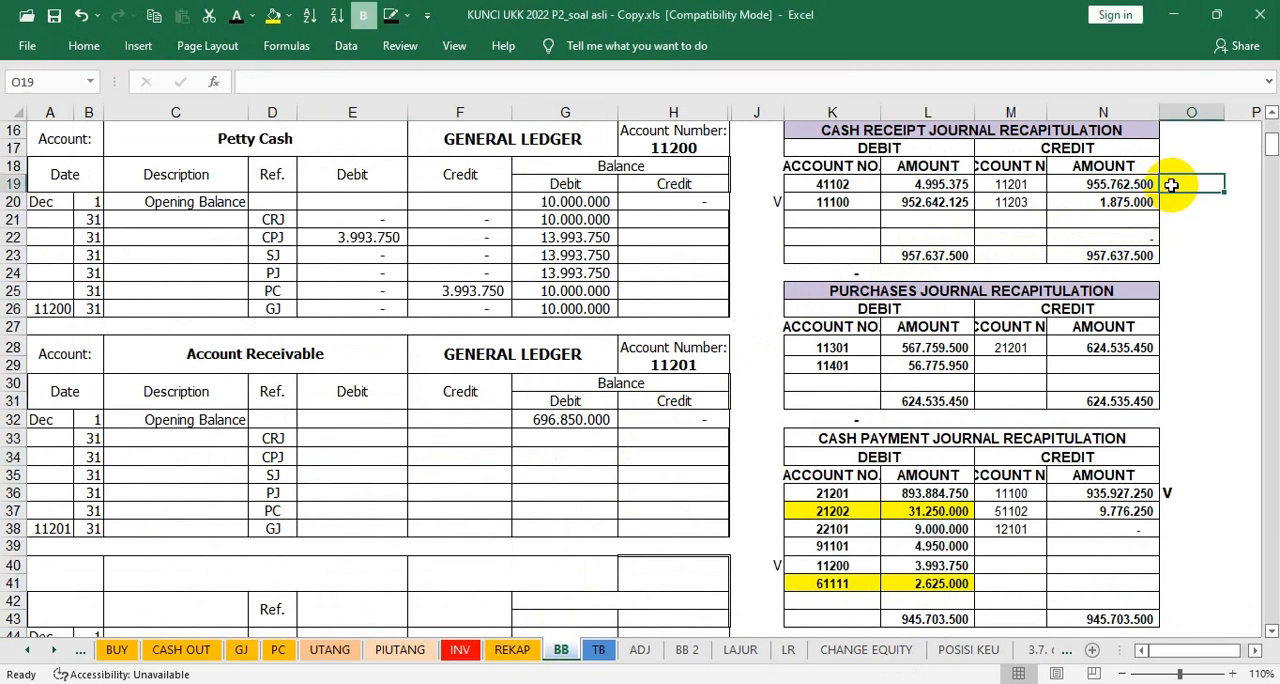
{"action": "type", "text": "V"}
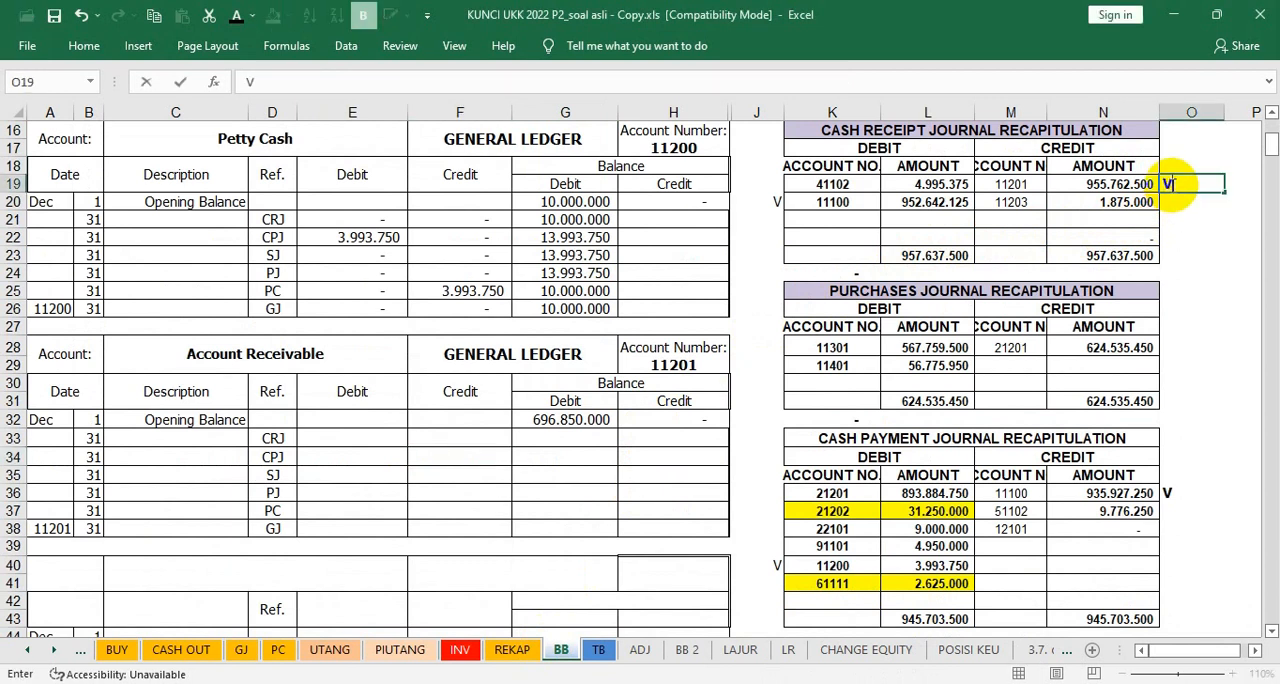
{"action": "left_click", "coordinate": [451, 437]}
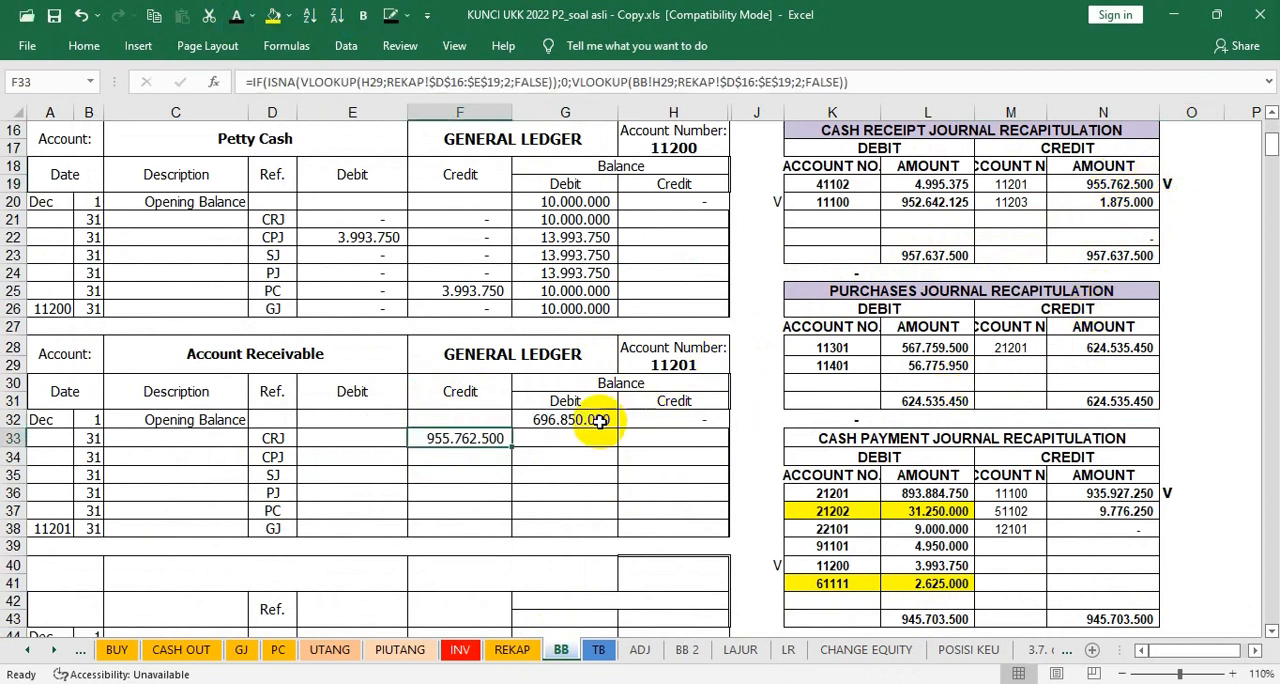
{"action": "left_click", "coordinate": [563, 438]}
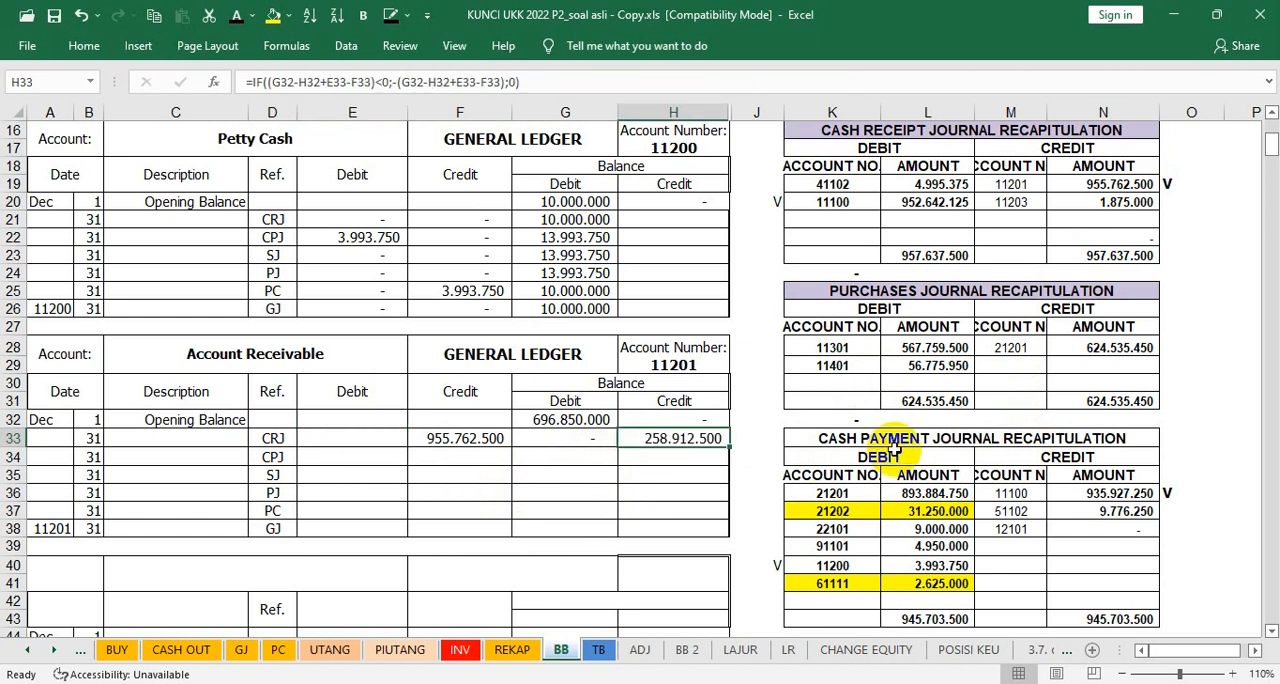
Step: Mark account 11201's debit in the sales journal recapitulation with V in cell J10
{"action": "scroll", "coordinate": [893, 449], "scroll_direction": "up", "scroll_amount": 4}
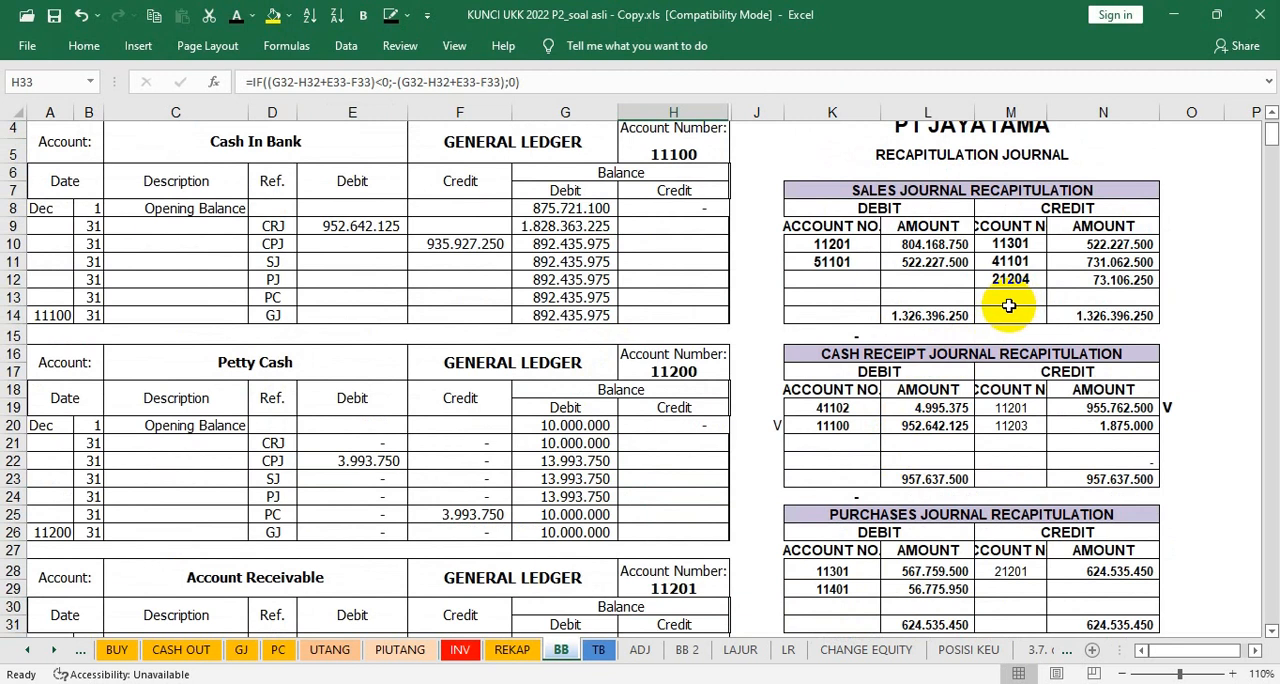
{"action": "left_click", "coordinate": [768, 247]}
{"action": "type", "text": "V"}
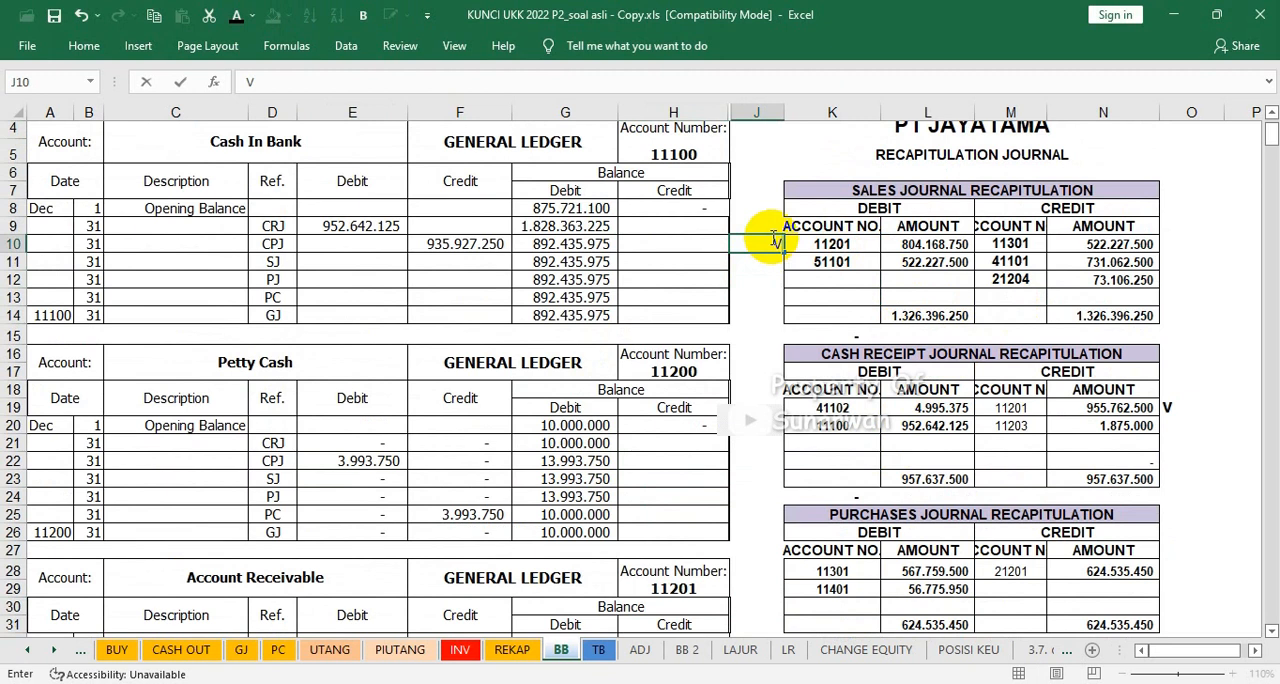
{"action": "left_click", "coordinate": [770, 305]}
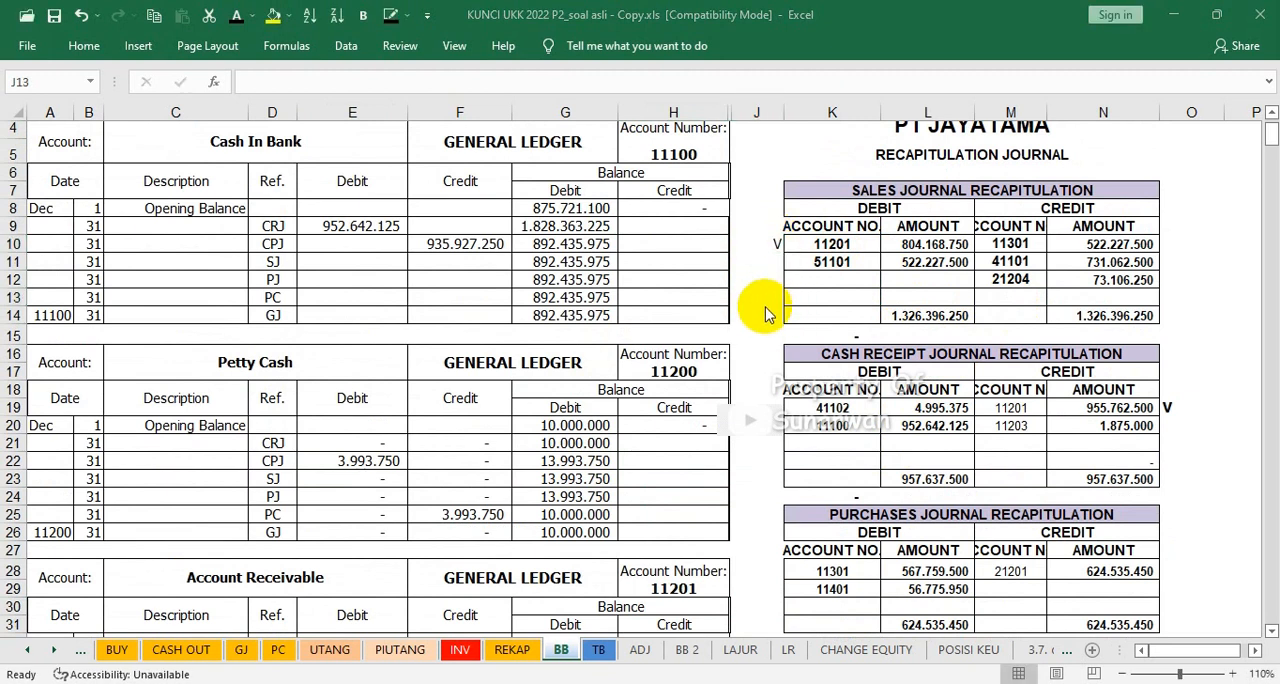
Step: Make the SJ debit amount in E35 and the balances in G35:H35 of the Account Receivable ledger visible using the dark font colour
{"action": "scroll", "coordinate": [575, 481], "scroll_direction": "up", "scroll_amount": 1}
{"action": "scroll", "coordinate": [575, 481], "scroll_direction": "down", "scroll_amount": 4}
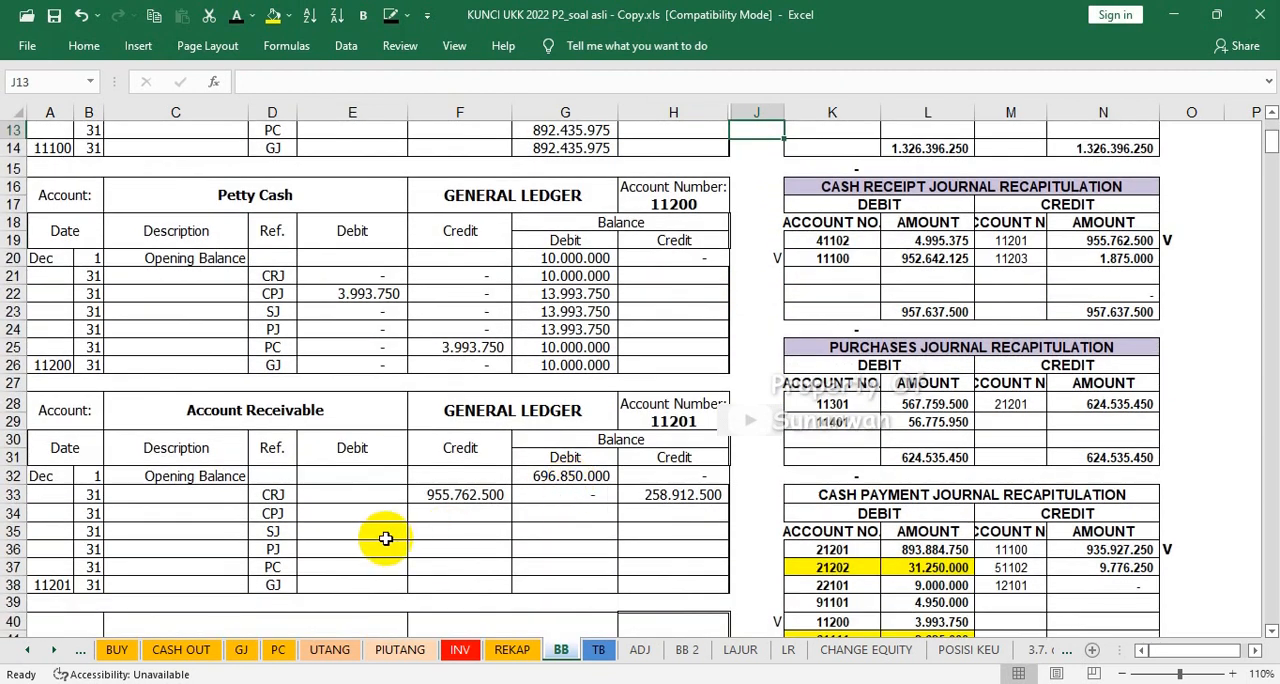
{"action": "left_click", "coordinate": [371, 528]}
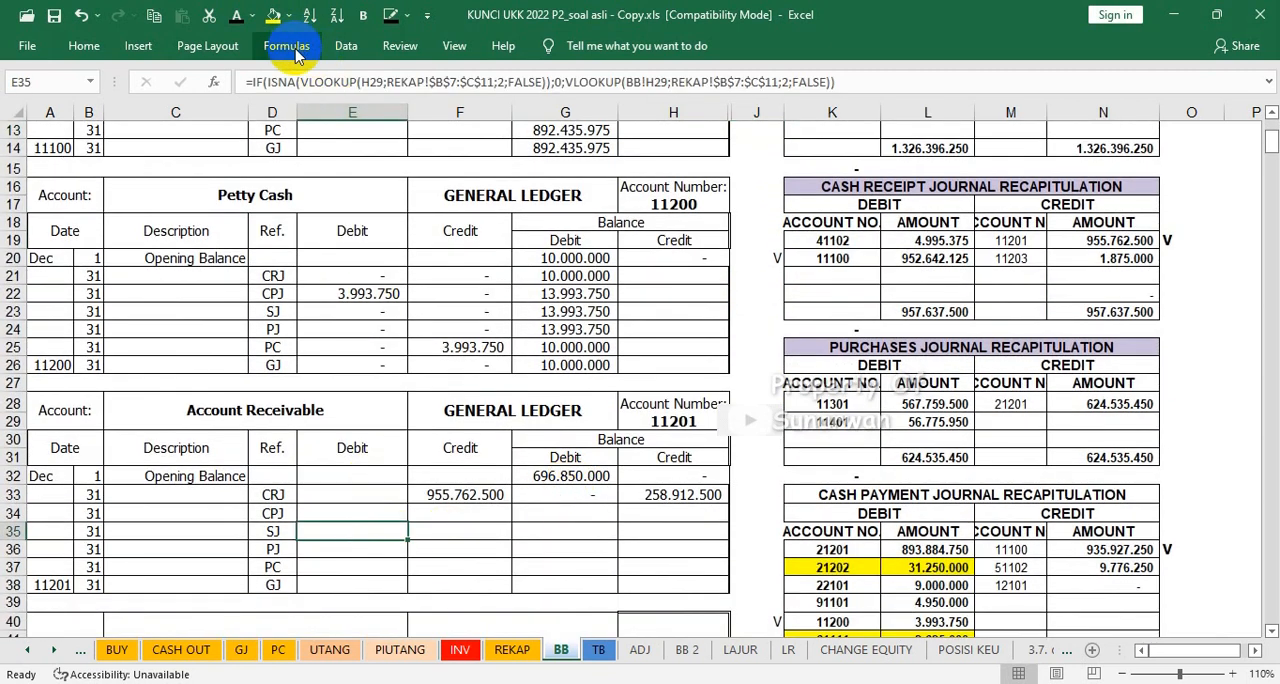
{"action": "key", "text": "Right"}
{"action": "key", "text": "Right"}
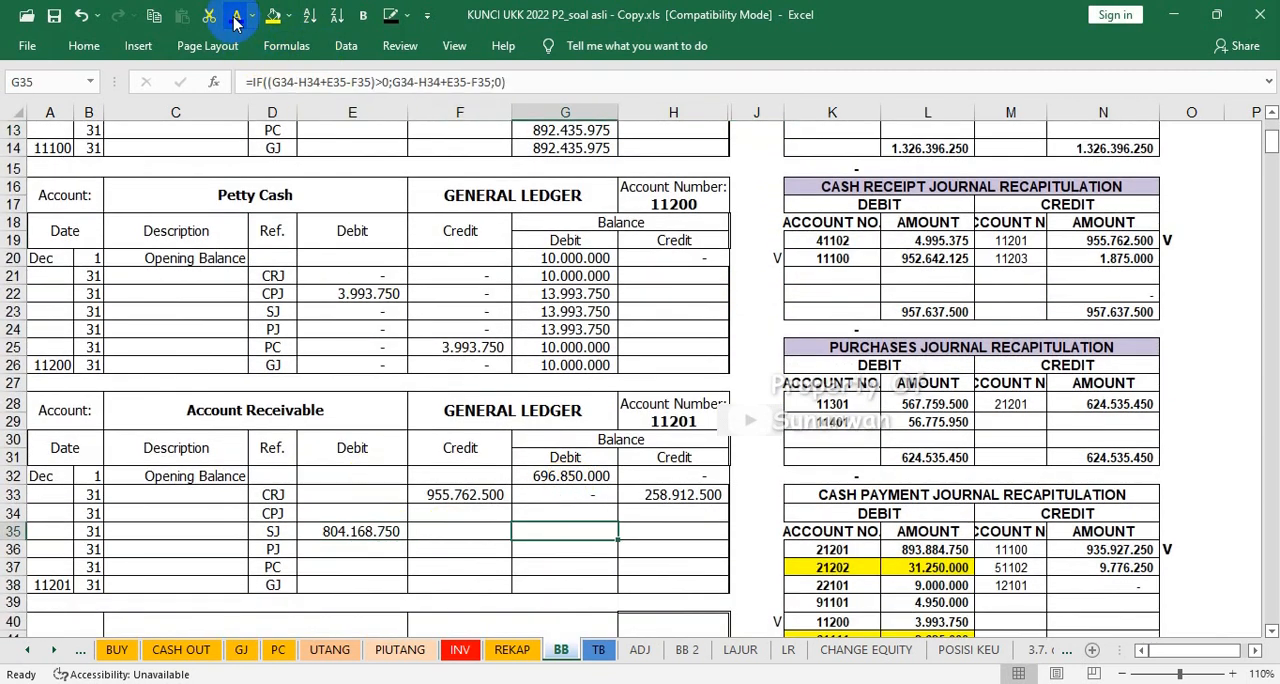
{"action": "key", "text": "Right"}
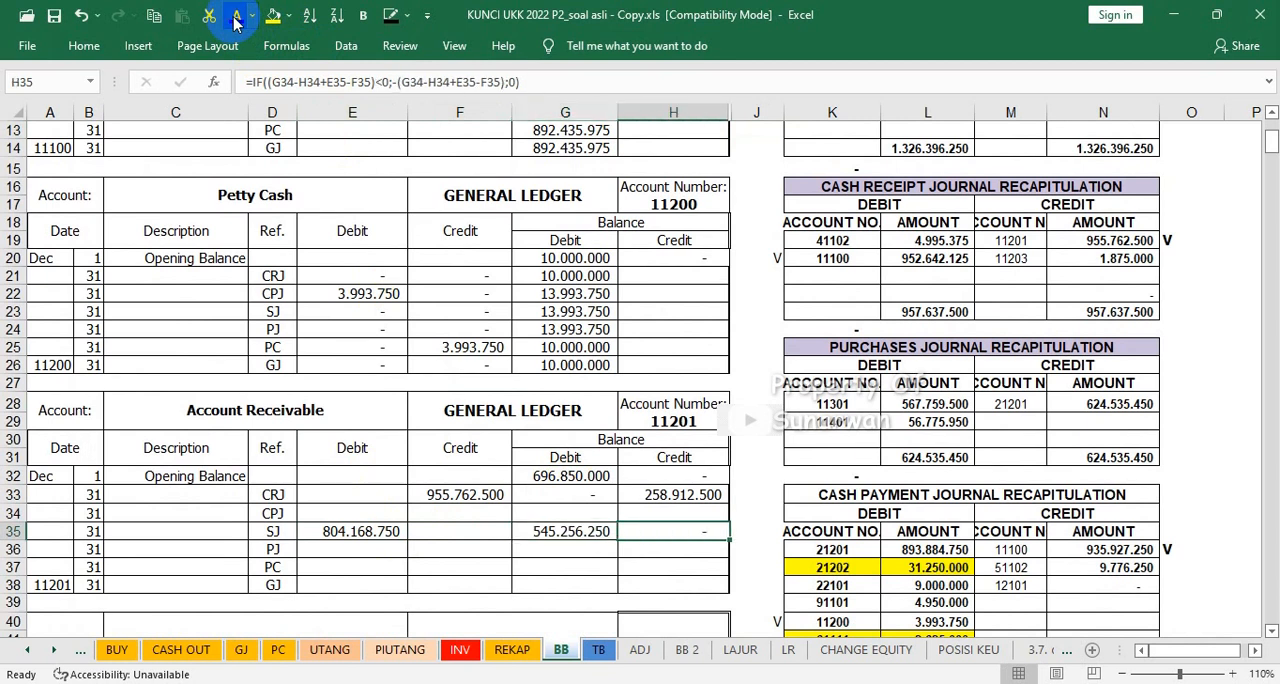
Step: Reveal the CPJ row's debit and credit balances in G34 and H34 of the Account Receivable ledger with the dark font colour
{"action": "left_click", "coordinate": [536, 513]}
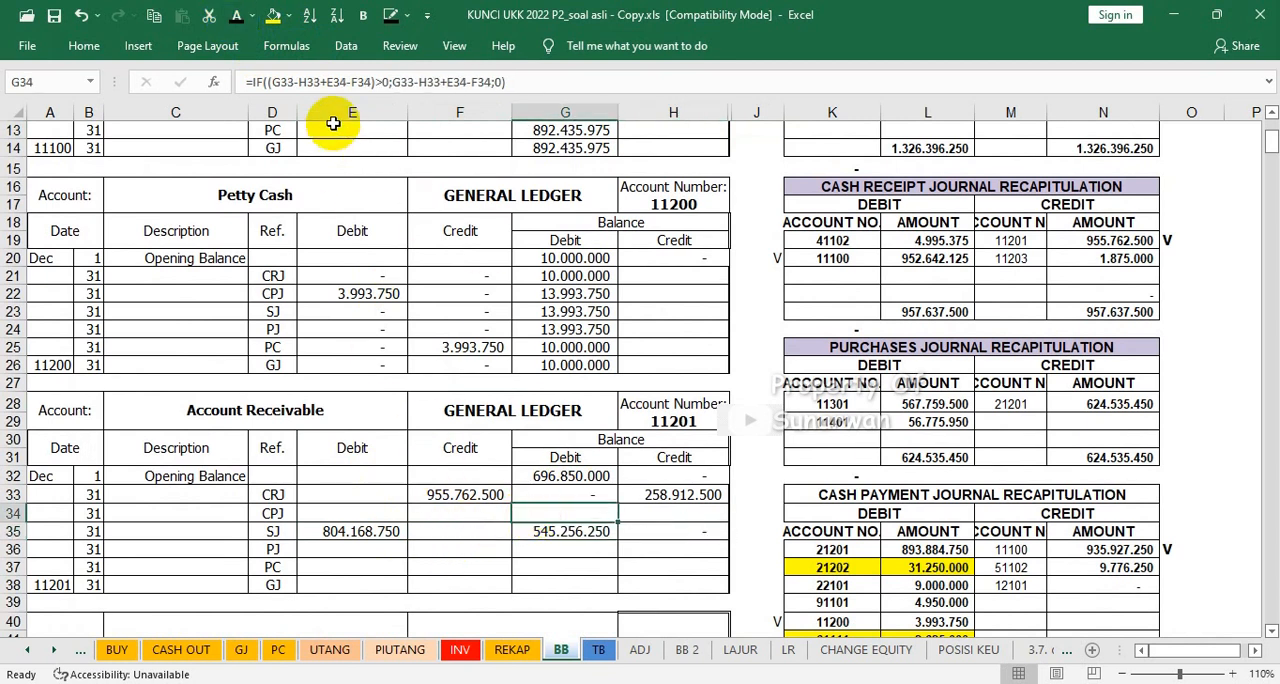
{"action": "left_click", "coordinate": [238, 15]}
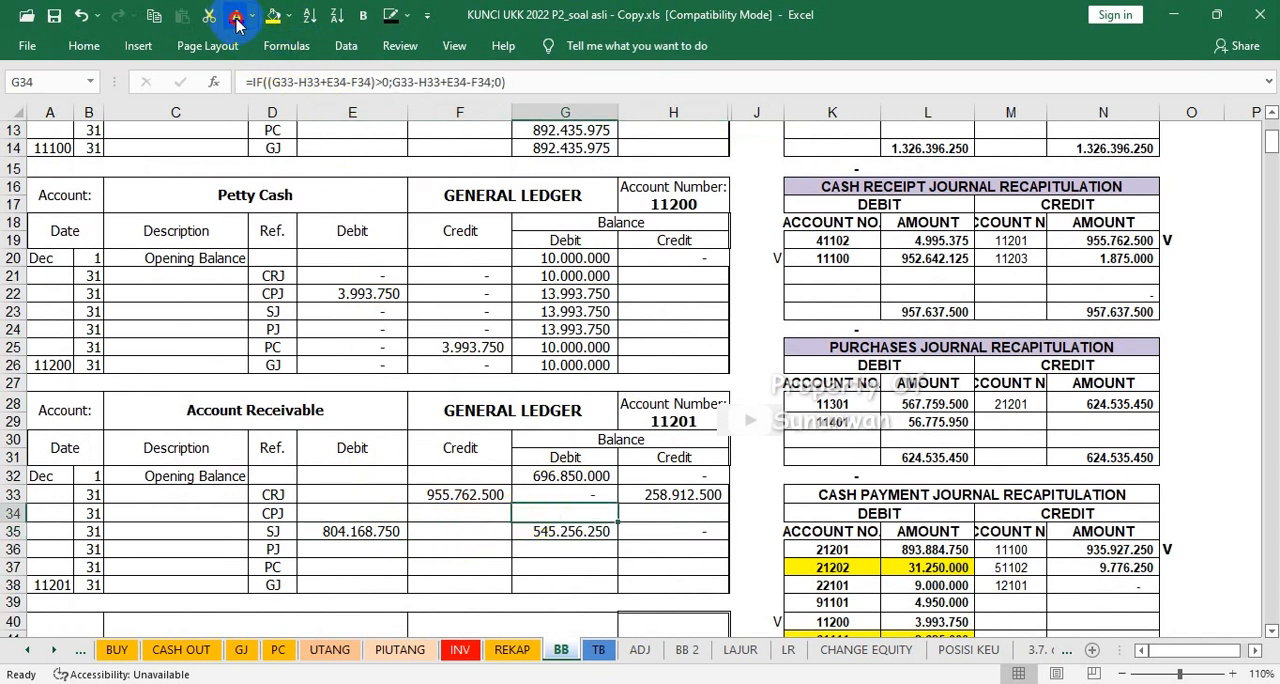
{"action": "left_click", "coordinate": [637, 511]}
{"action": "left_click", "coordinate": [236, 15]}
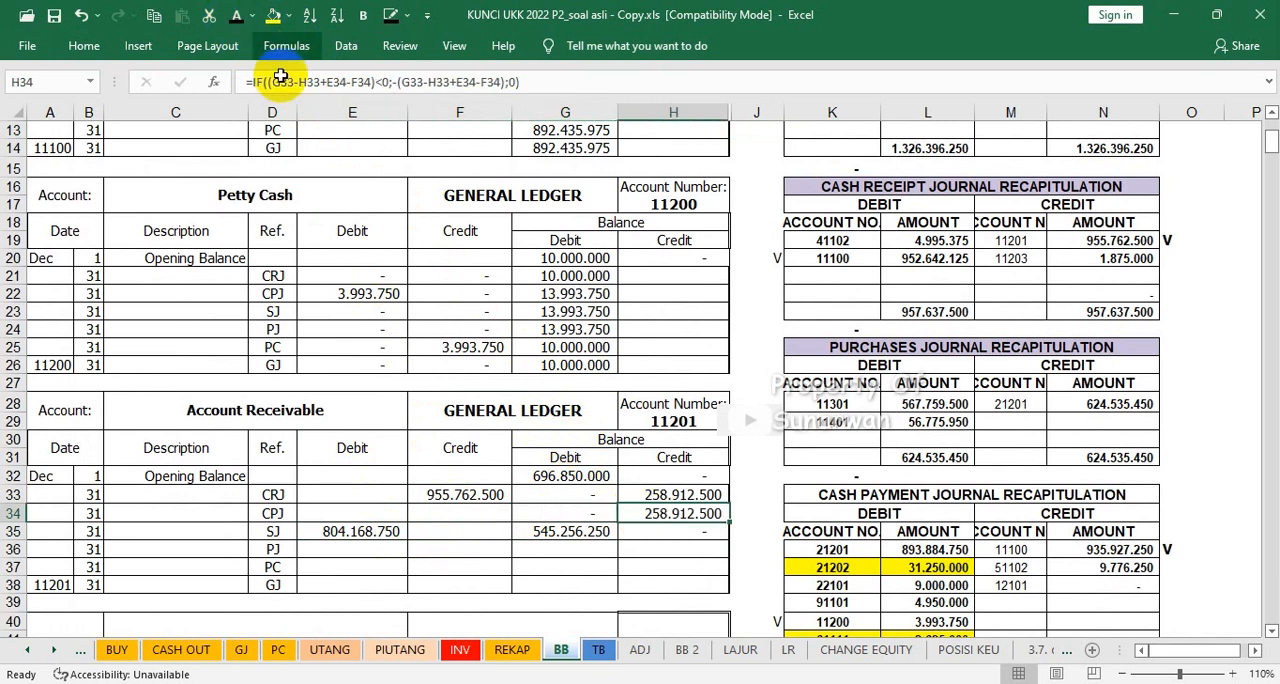
Step: Mark account 11201's credit in the memorial journal recapitulation with V in cell O48
{"action": "left_click", "coordinate": [347, 587]}
{"action": "scroll", "coordinate": [726, 541], "scroll_direction": "down", "scroll_amount": 3}
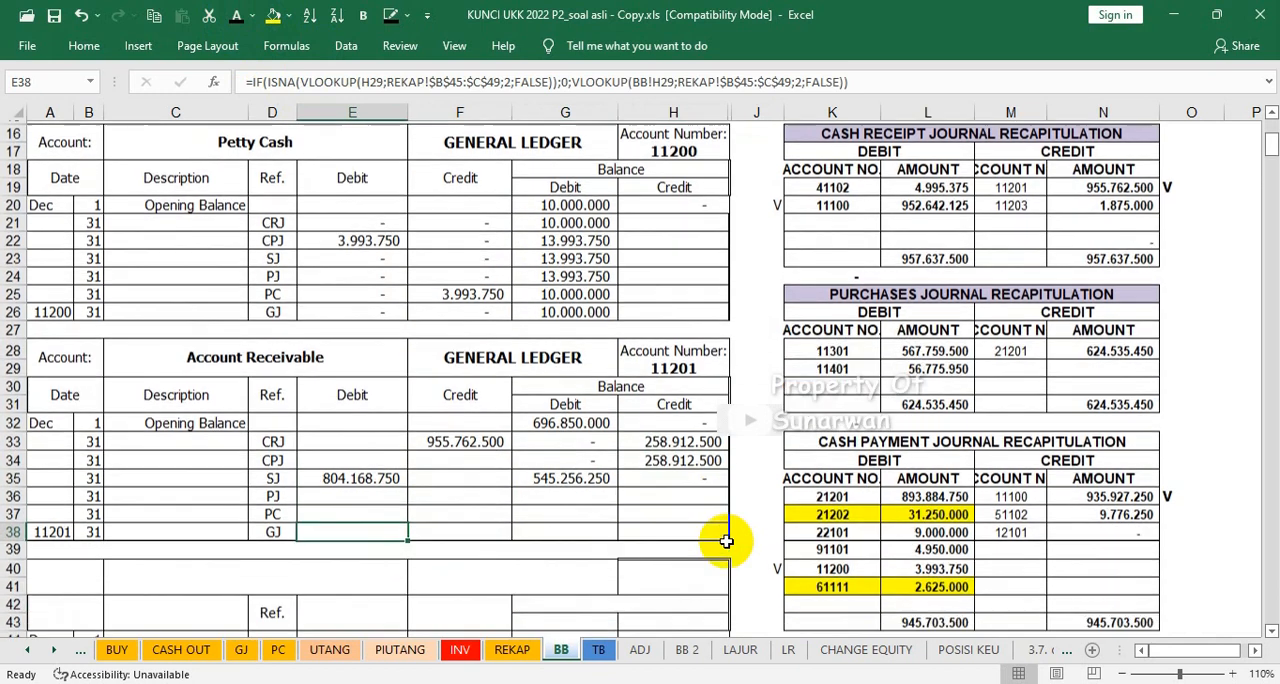
{"action": "scroll", "coordinate": [764, 541], "scroll_direction": "down", "scroll_amount": 2}
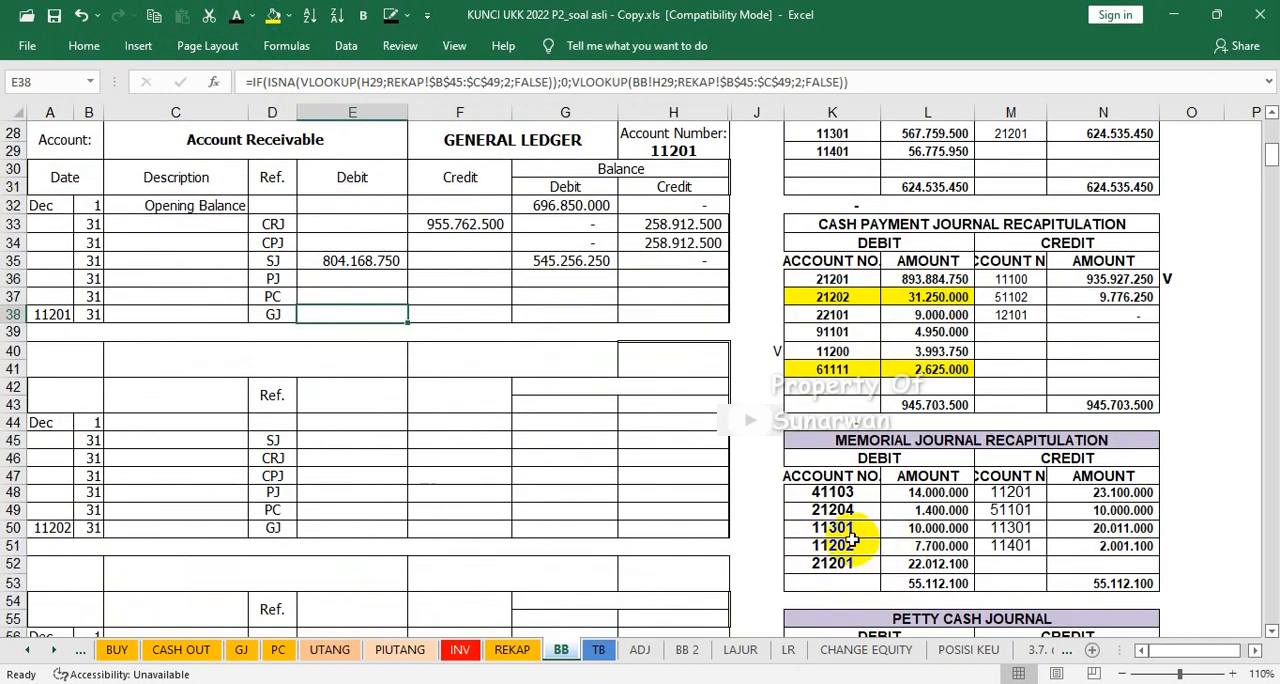
{"action": "left_click", "coordinate": [1175, 489]}
{"action": "type", "text": "V"}
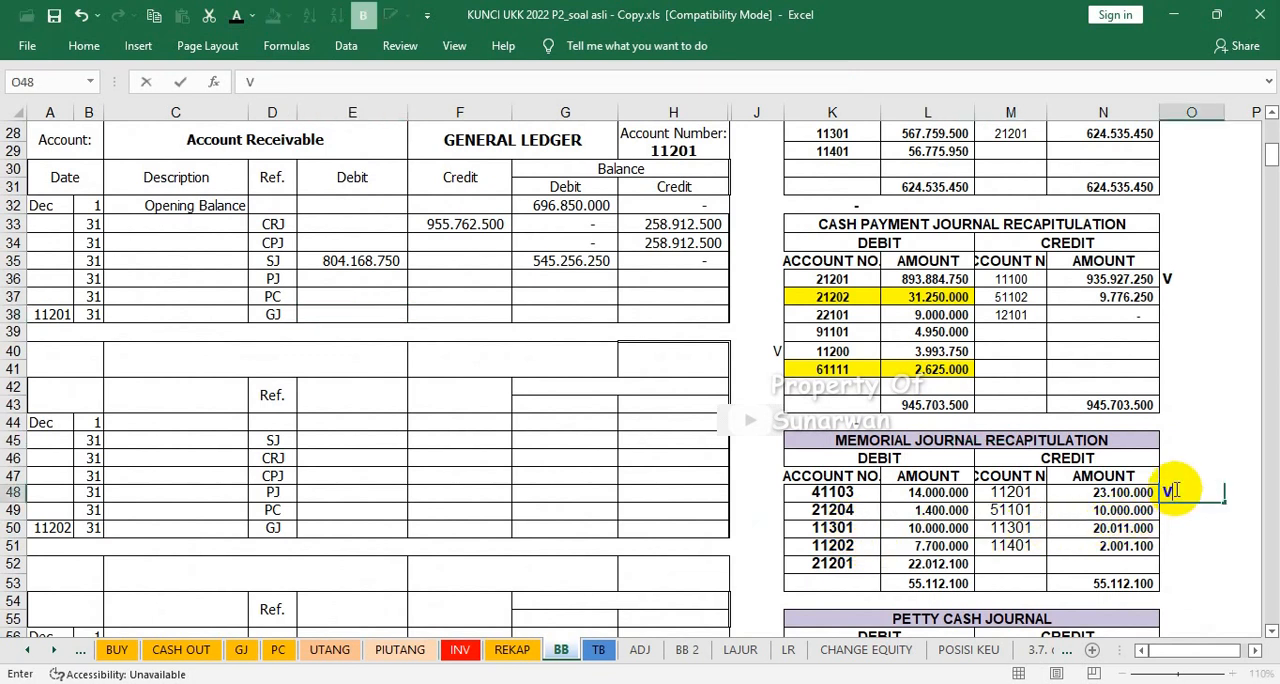
Step: Make Account Receivable's GJ credit in F38 and the balances in G35:H38 visible using the dark font colour
{"action": "left_click", "coordinate": [463, 312]}
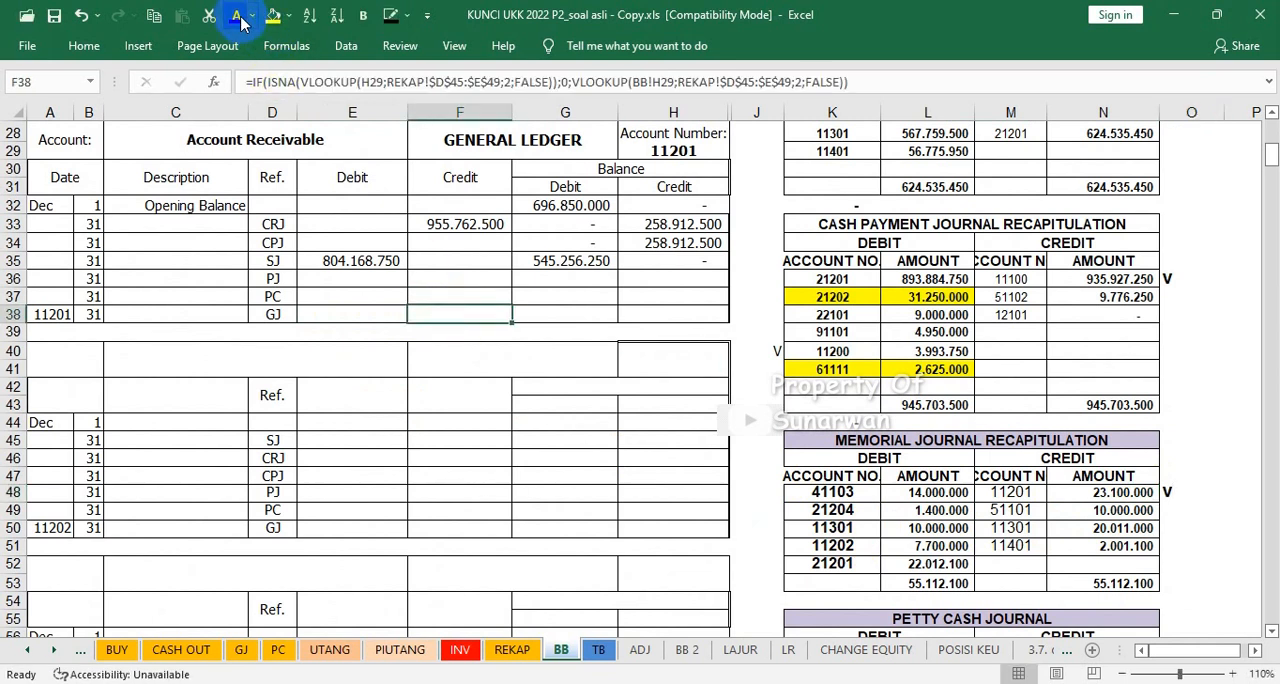
{"action": "key", "text": "Right"}
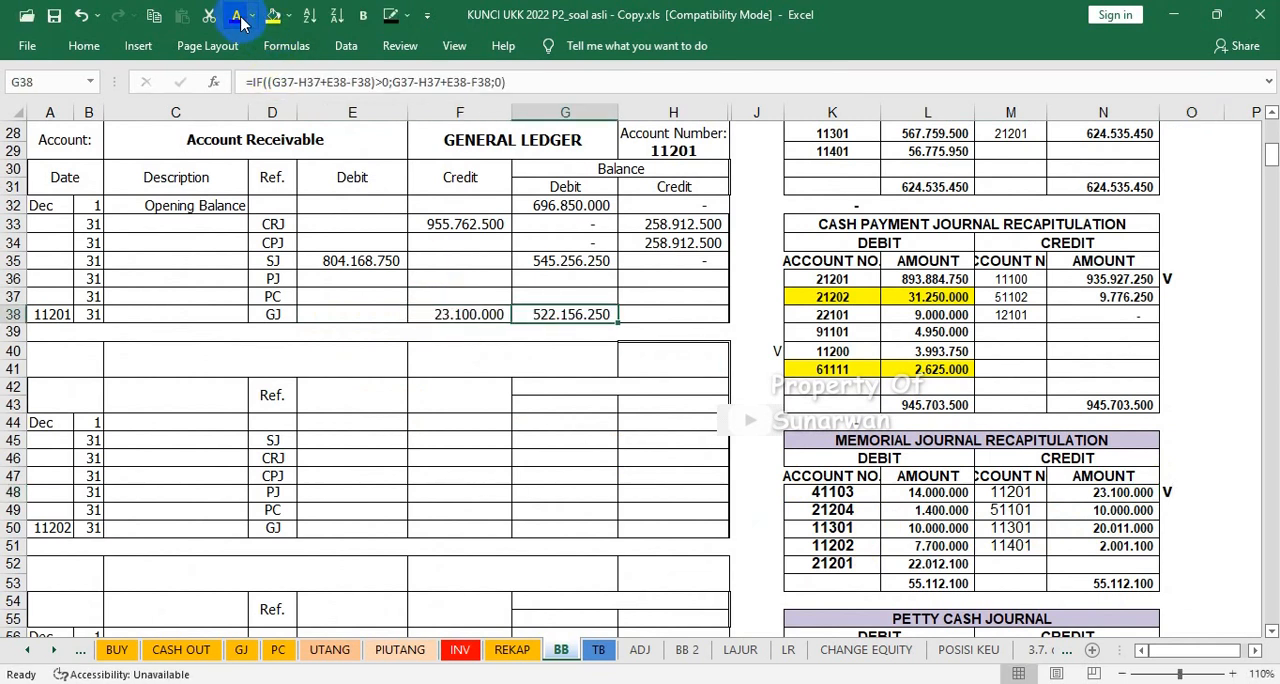
{"action": "key", "text": "Right"}
{"action": "left_click", "coordinate": [240, 18]}
{"action": "left_click_drag", "start_coordinate": [556, 265], "coordinate": [680, 314]}
{"action": "left_click", "coordinate": [240, 18]}
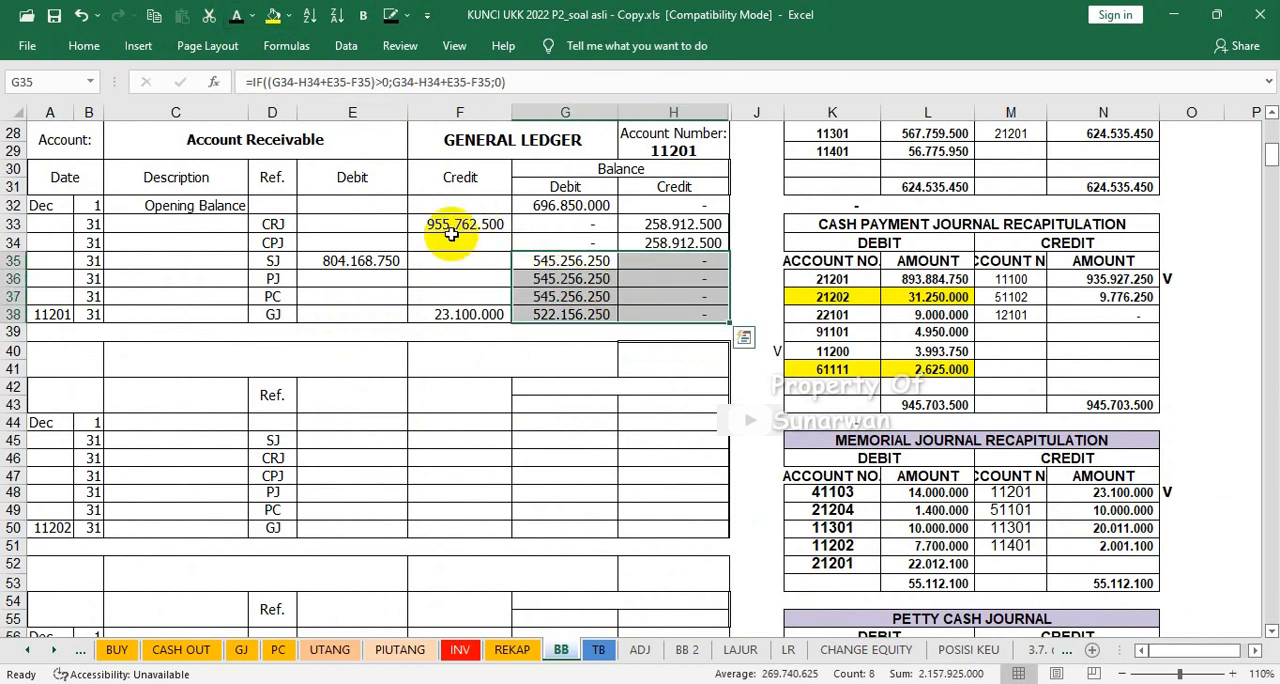
Step: Restore the Allowances for Bad Debts ledger's headings and reveal its amounts in E45:H50 with the dark font colour
{"action": "left_click", "coordinate": [571, 370]}
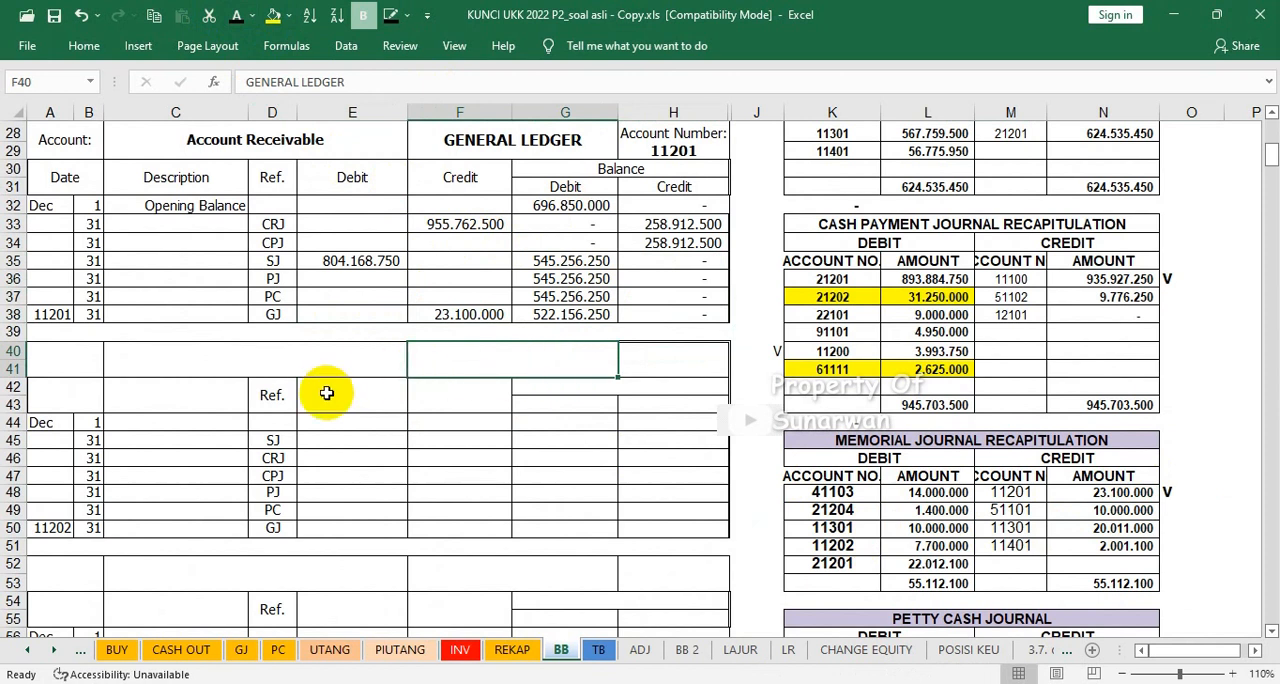
{"action": "scroll", "coordinate": [311, 396], "scroll_direction": "down", "scroll_amount": 2}
{"action": "left_click_drag", "start_coordinate": [330, 328], "coordinate": [673, 416]}
{"action": "left_click", "coordinate": [743, 443]}
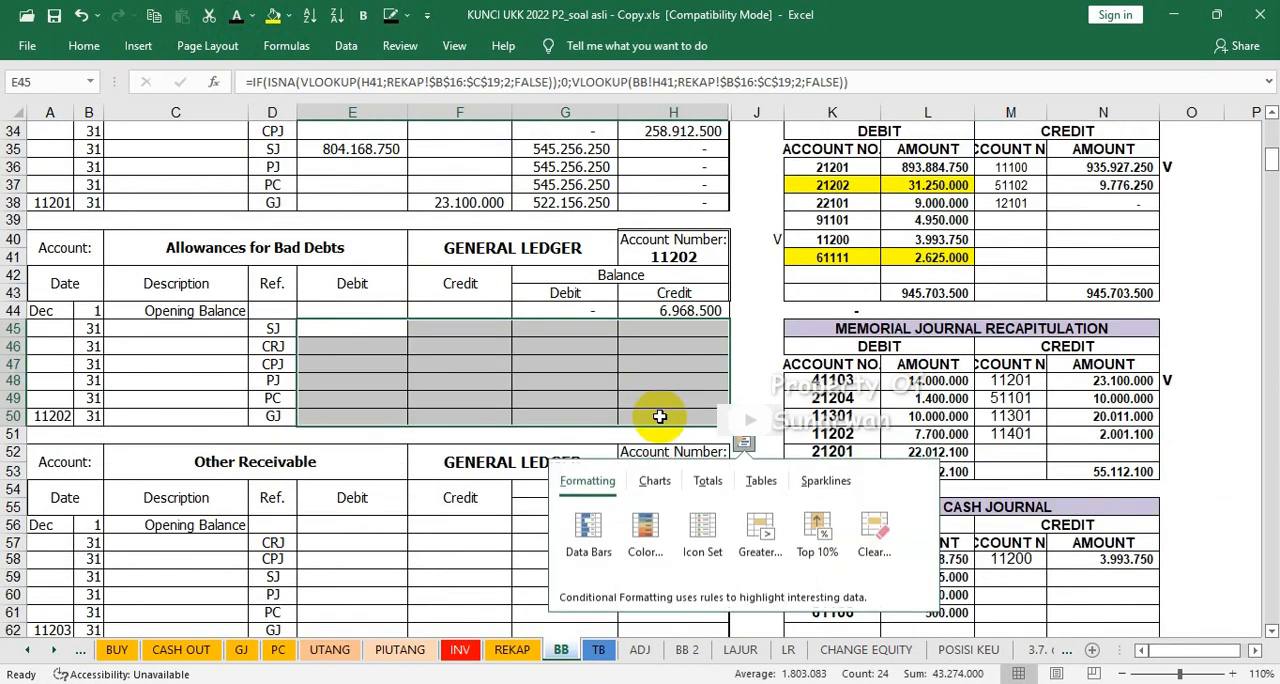
{"action": "key", "text": "Down"}
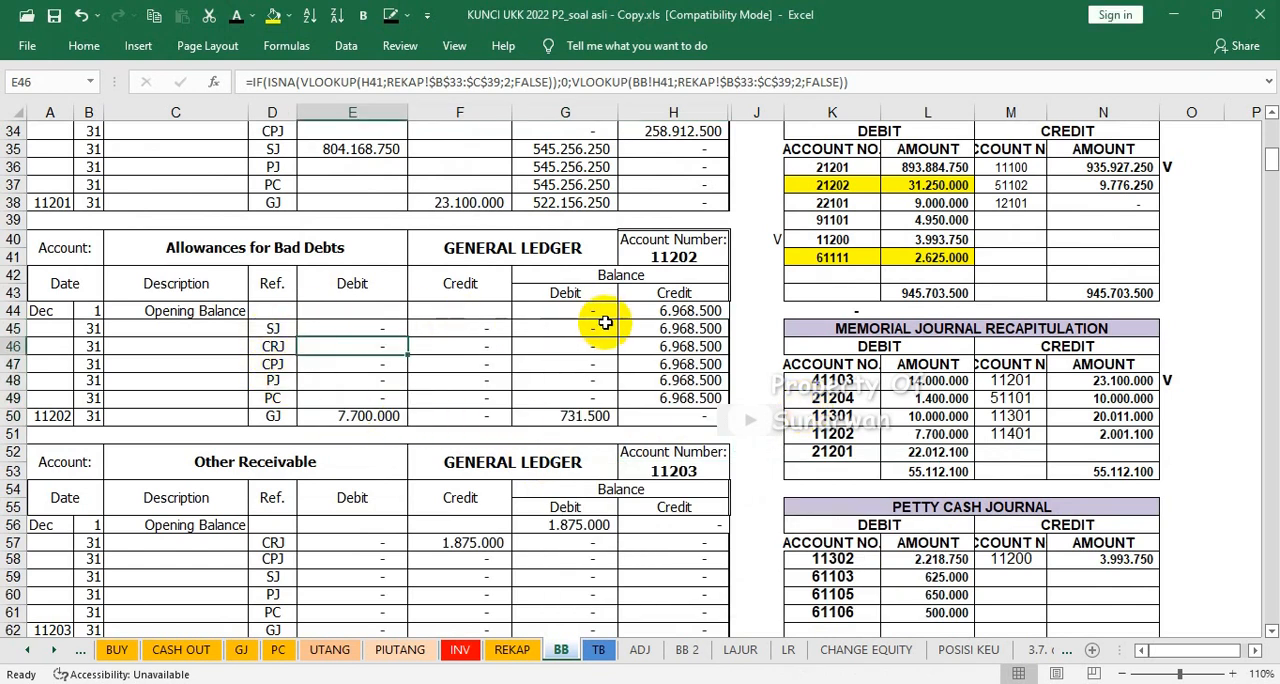
Step: Examine the Allowances for Bad Debts opening credit balance in H44 alongside the debit entries of the memorial journal recapitulation
{"action": "left_click", "coordinate": [673, 312]}
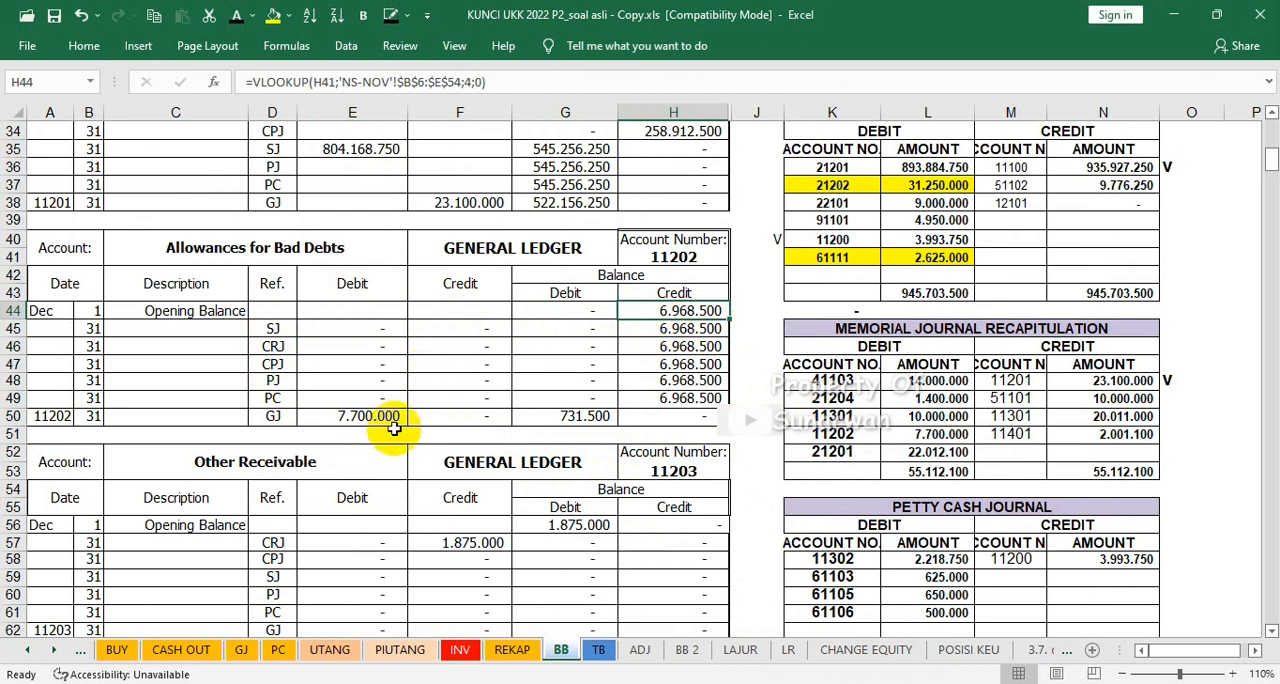
{"action": "left_click", "coordinate": [940, 416]}
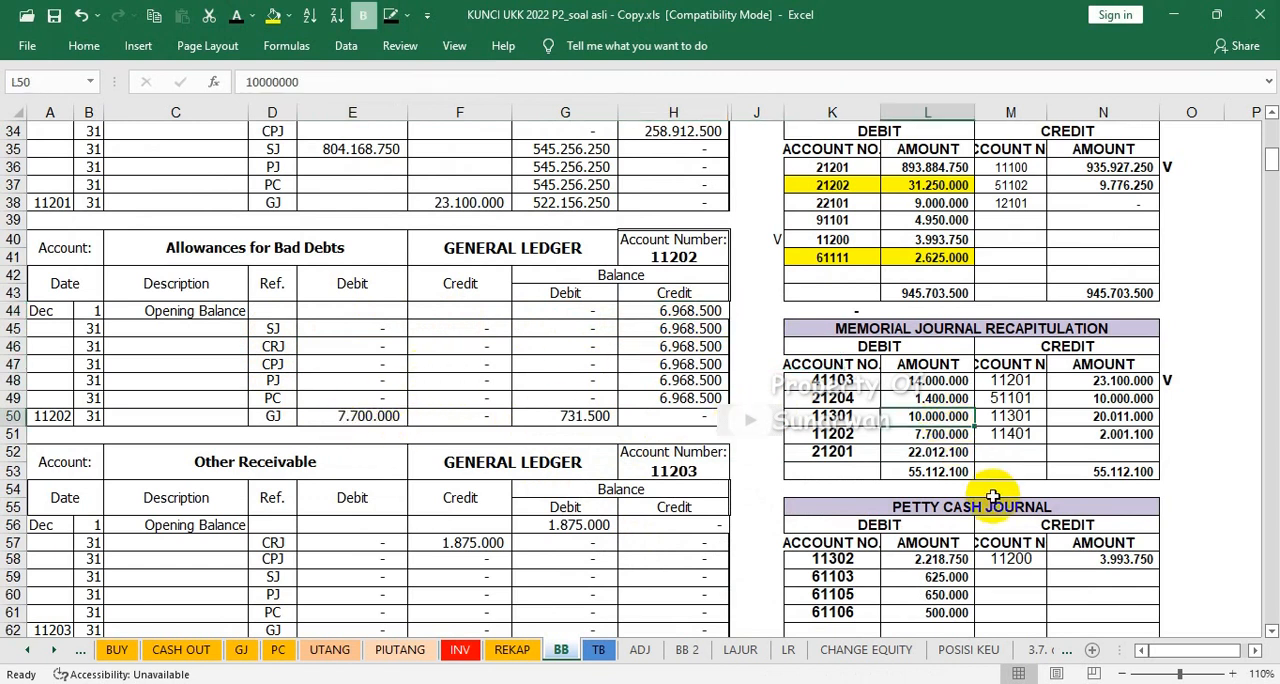
Step: Mark account 11202's debit in the memorial journal recapitulation with V in cell J51
{"action": "scroll", "coordinate": [995, 503], "scroll_direction": "down", "scroll_amount": 5}
{"action": "scroll", "coordinate": [995, 505], "scroll_direction": "up", "scroll_amount": 4}
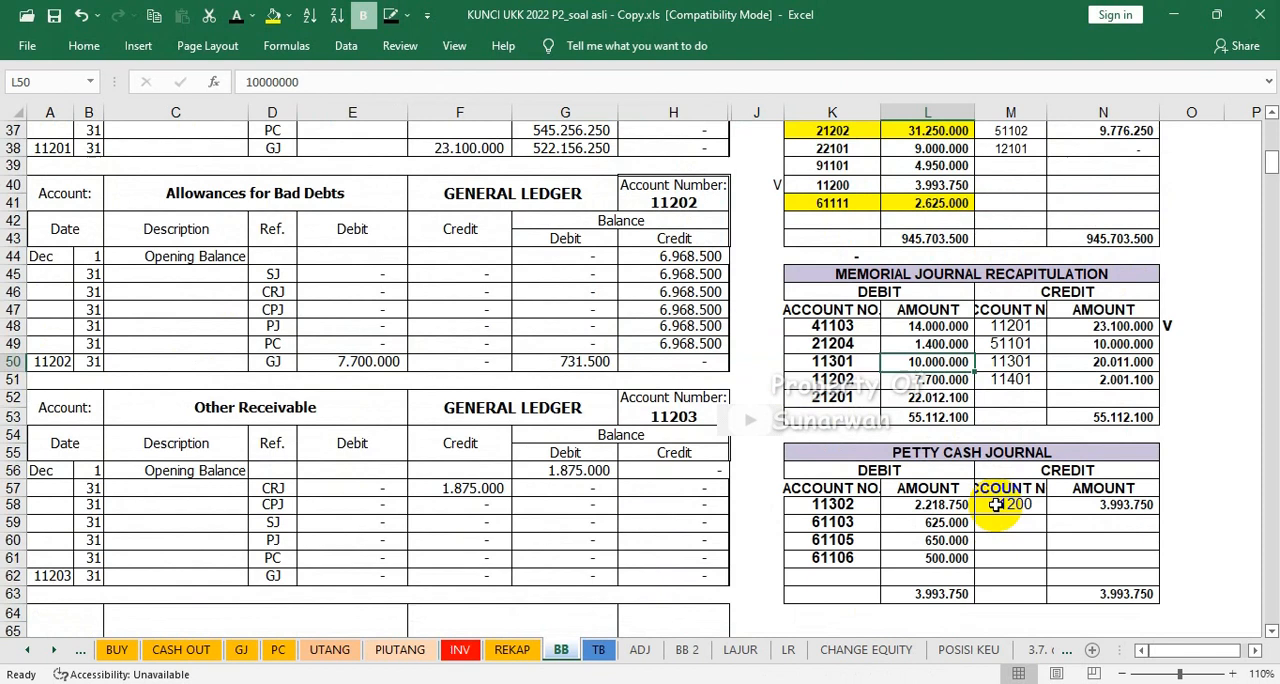
{"action": "scroll", "coordinate": [995, 503], "scroll_direction": "up", "scroll_amount": 1}
{"action": "scroll", "coordinate": [995, 503], "scroll_direction": "up", "scroll_amount": 4}
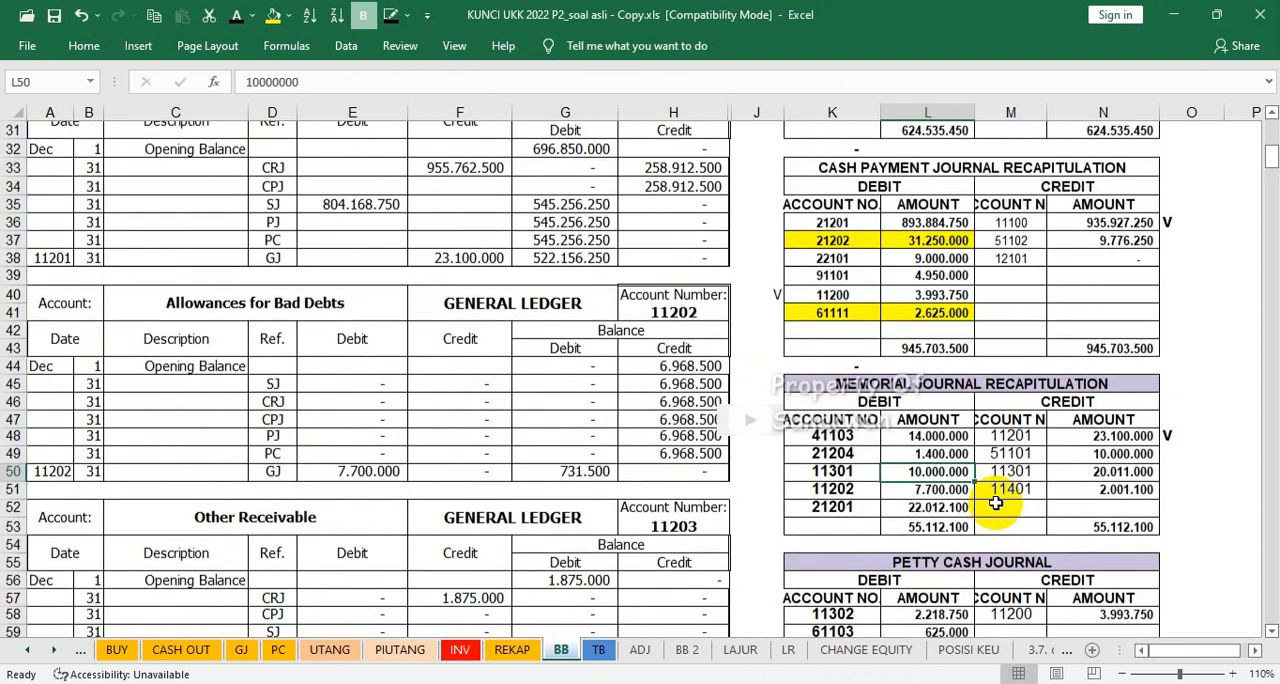
{"action": "scroll", "coordinate": [995, 503], "scroll_direction": "up", "scroll_amount": 2}
{"action": "scroll", "coordinate": [995, 503], "scroll_direction": "down", "scroll_amount": 4}
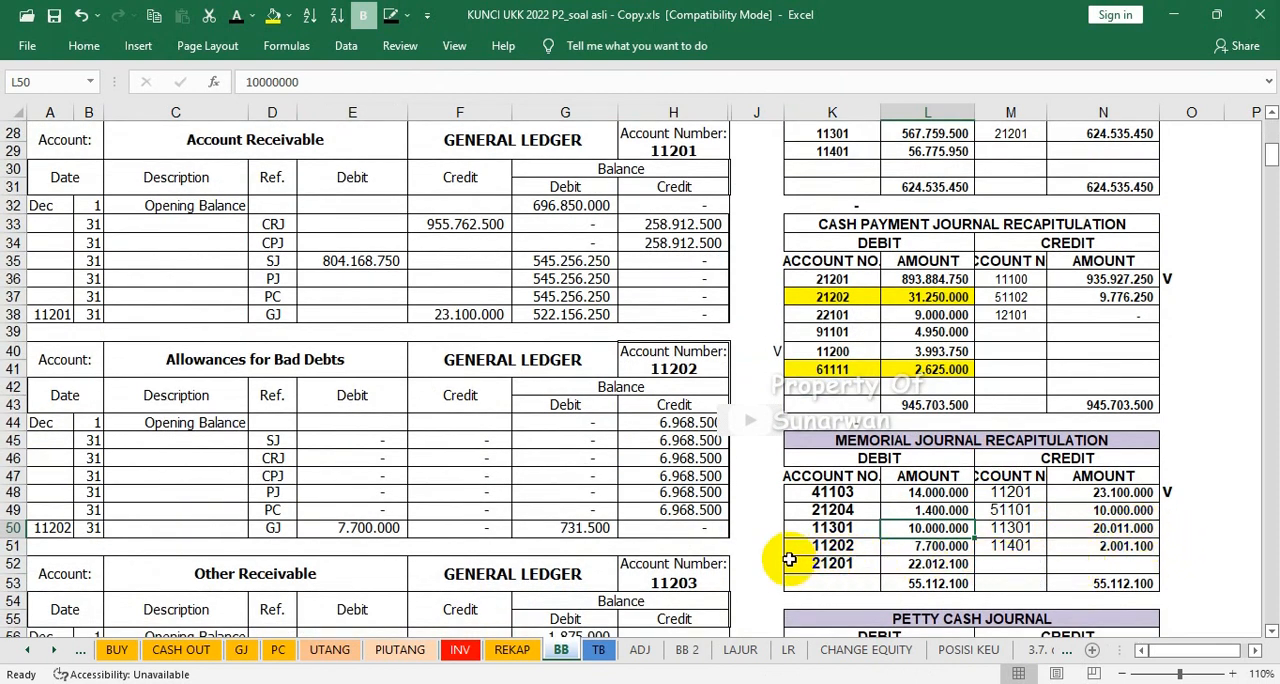
{"action": "left_click", "coordinate": [766, 542]}
{"action": "type", "text": "V"}
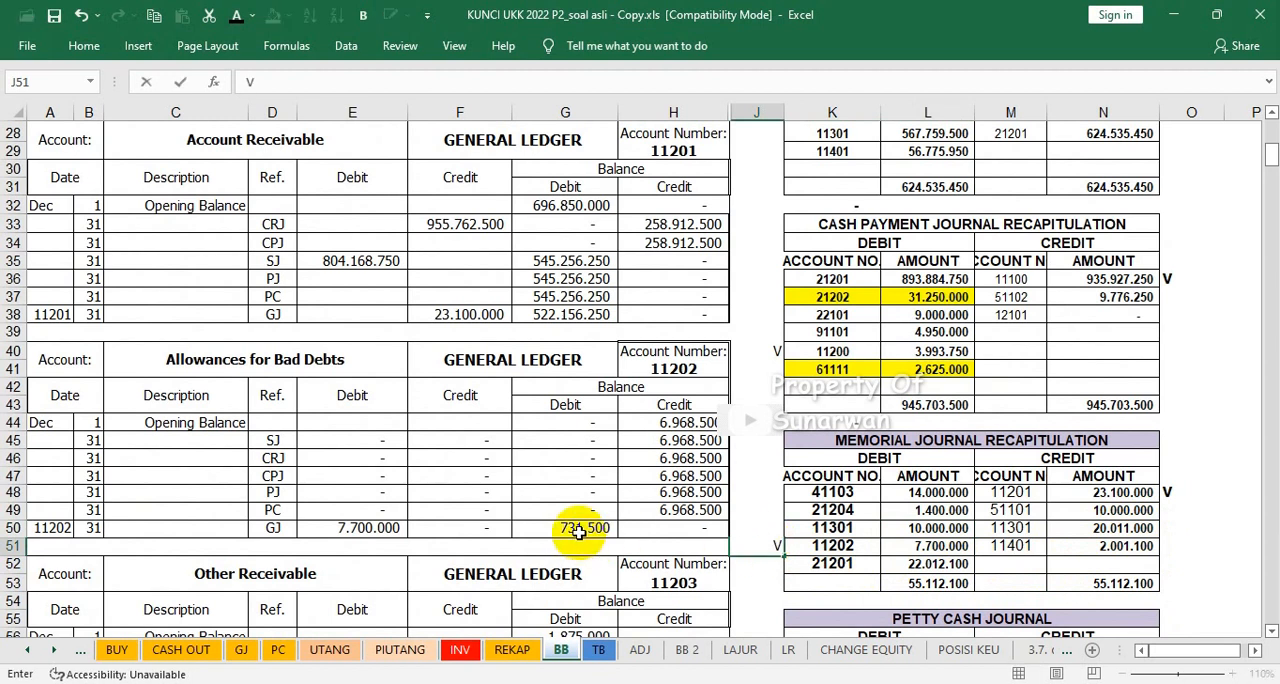
{"action": "left_click", "coordinate": [578, 532]}
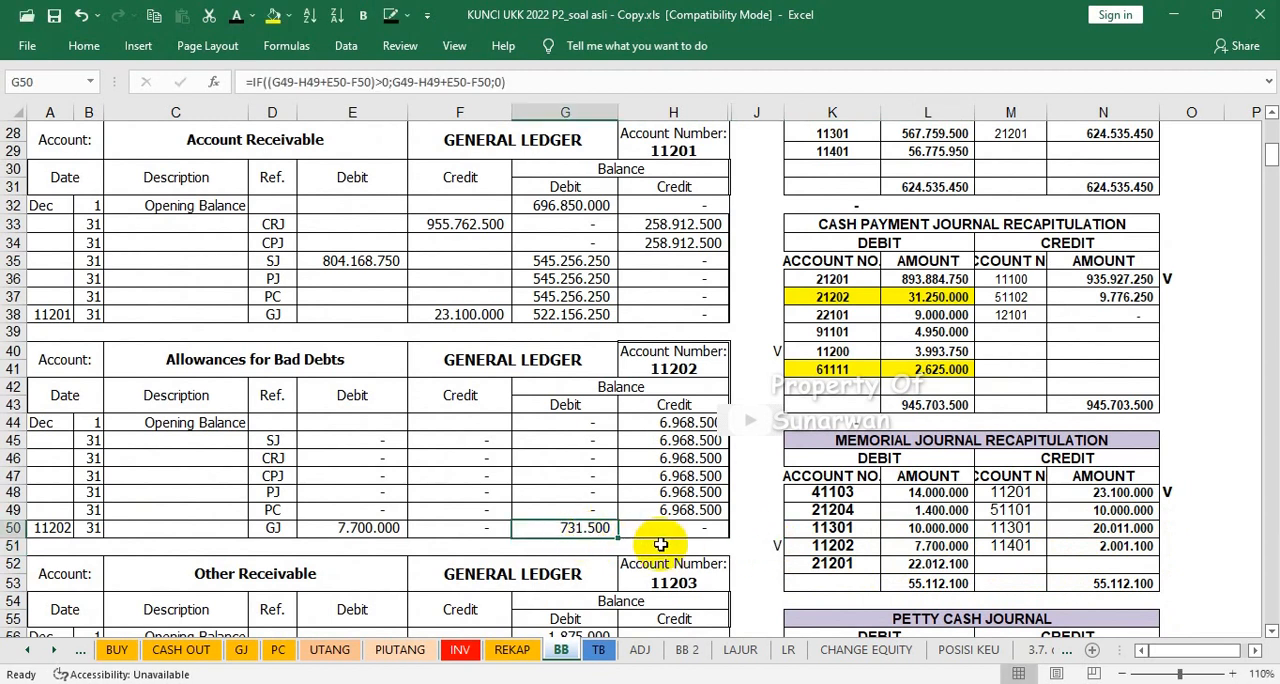
Step: Mark account 11203's credit in the cash receipt journal recapitulation with V in cell O20
{"action": "scroll", "coordinate": [661, 544], "scroll_direction": "down", "scroll_amount": 1}
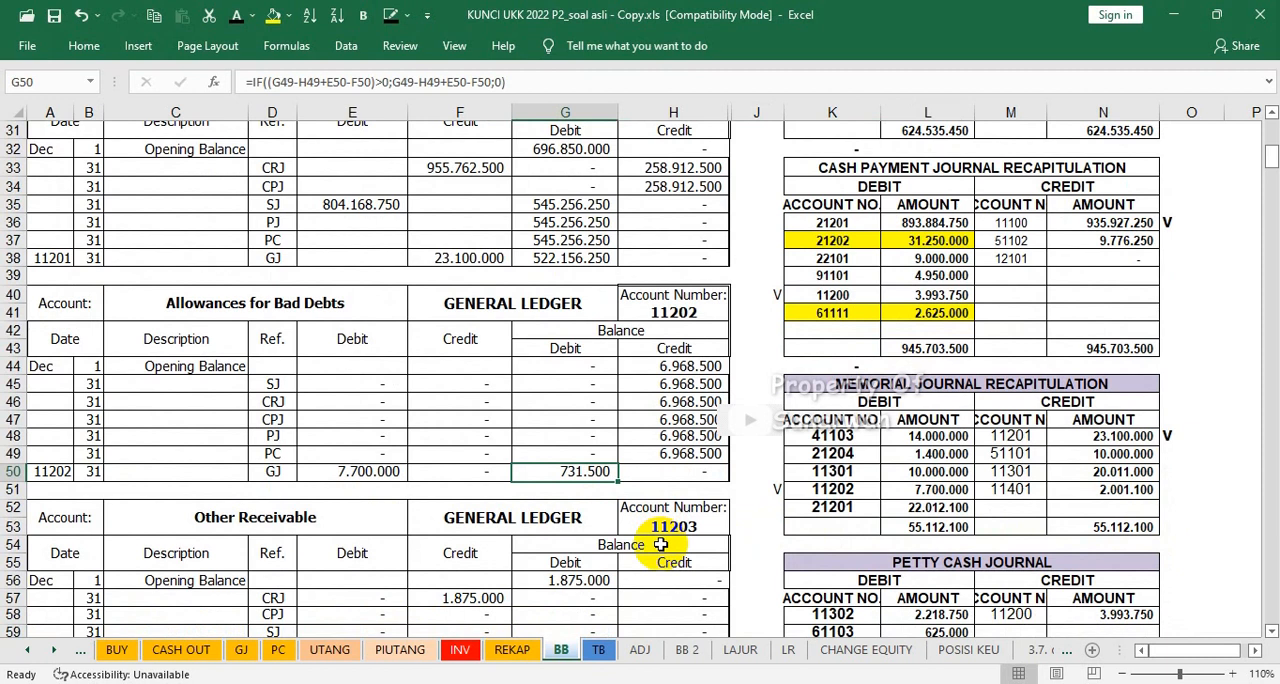
{"action": "scroll", "coordinate": [661, 544], "scroll_direction": "down", "scroll_amount": 1}
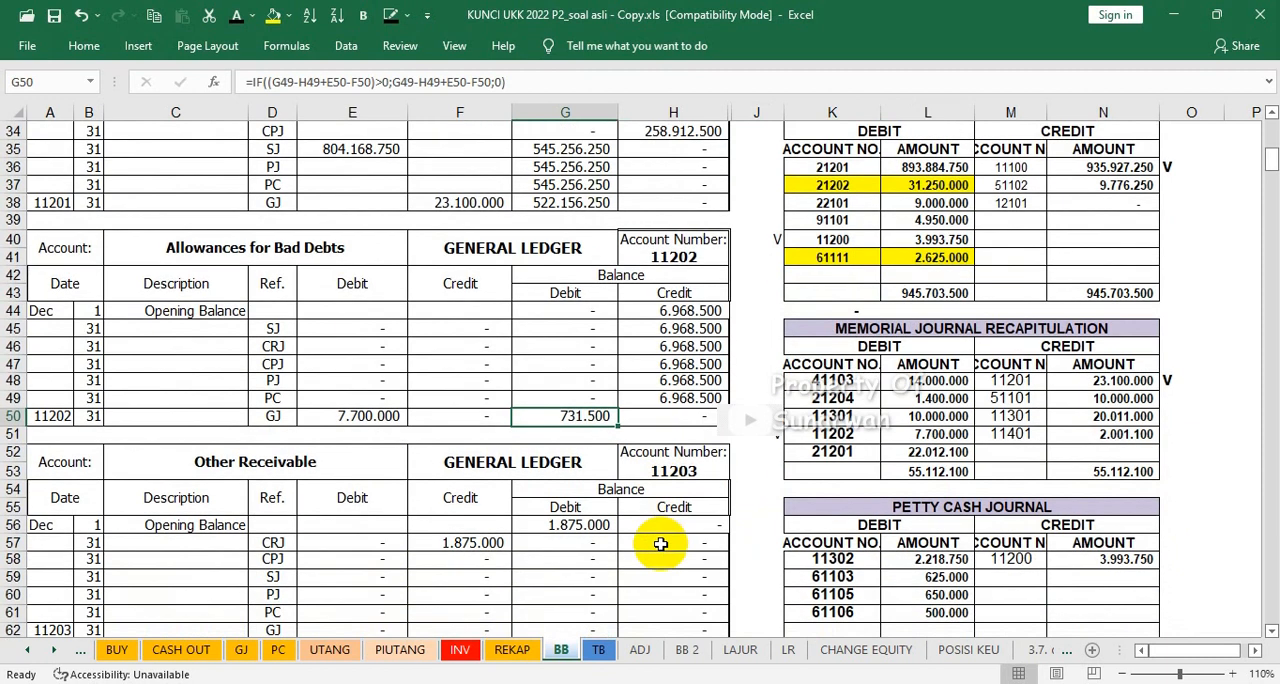
{"action": "scroll", "coordinate": [661, 544], "scroll_direction": "down", "scroll_amount": 1}
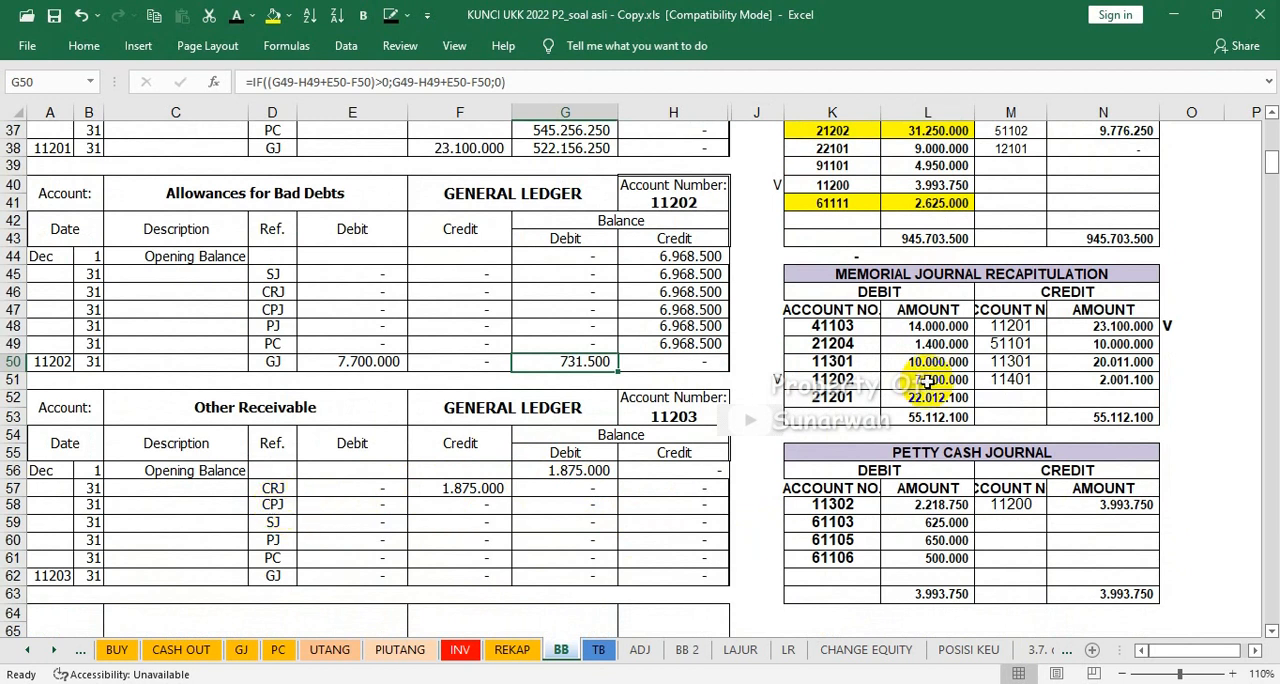
{"action": "scroll", "coordinate": [930, 388], "scroll_direction": "down", "scroll_amount": 1}
{"action": "scroll", "coordinate": [928, 381], "scroll_direction": "up", "scroll_amount": 3}
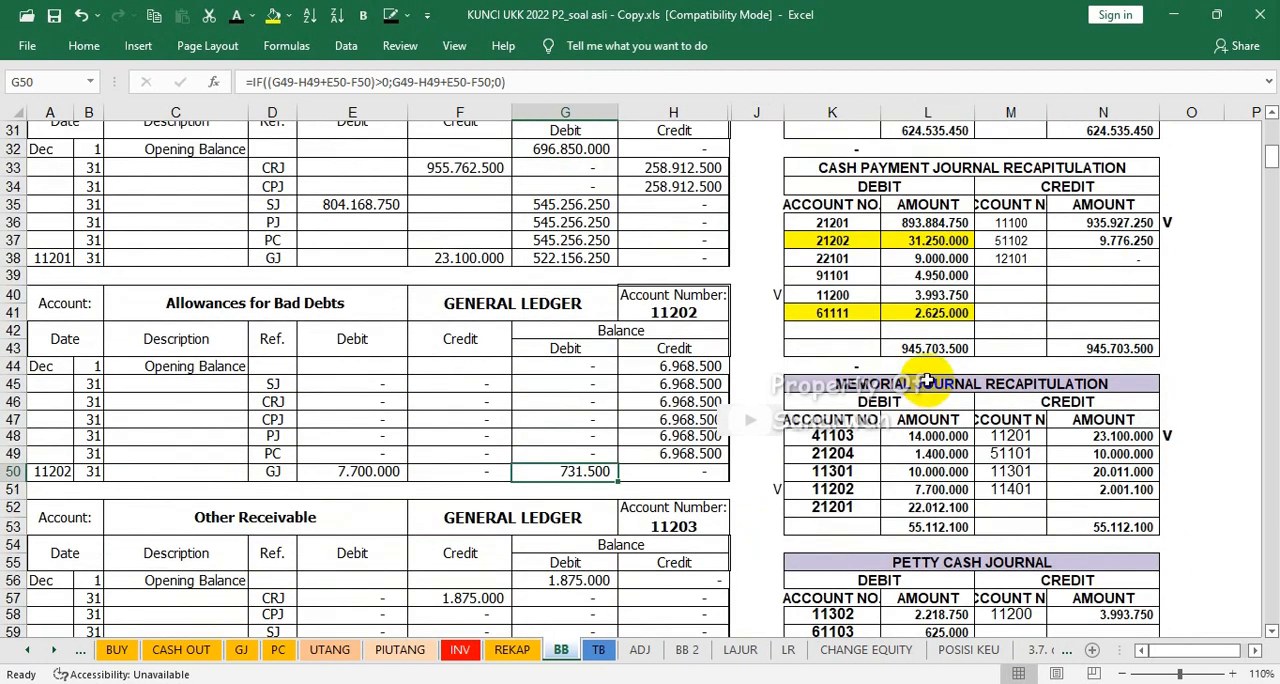
{"action": "scroll", "coordinate": [928, 378], "scroll_direction": "up", "scroll_amount": 3}
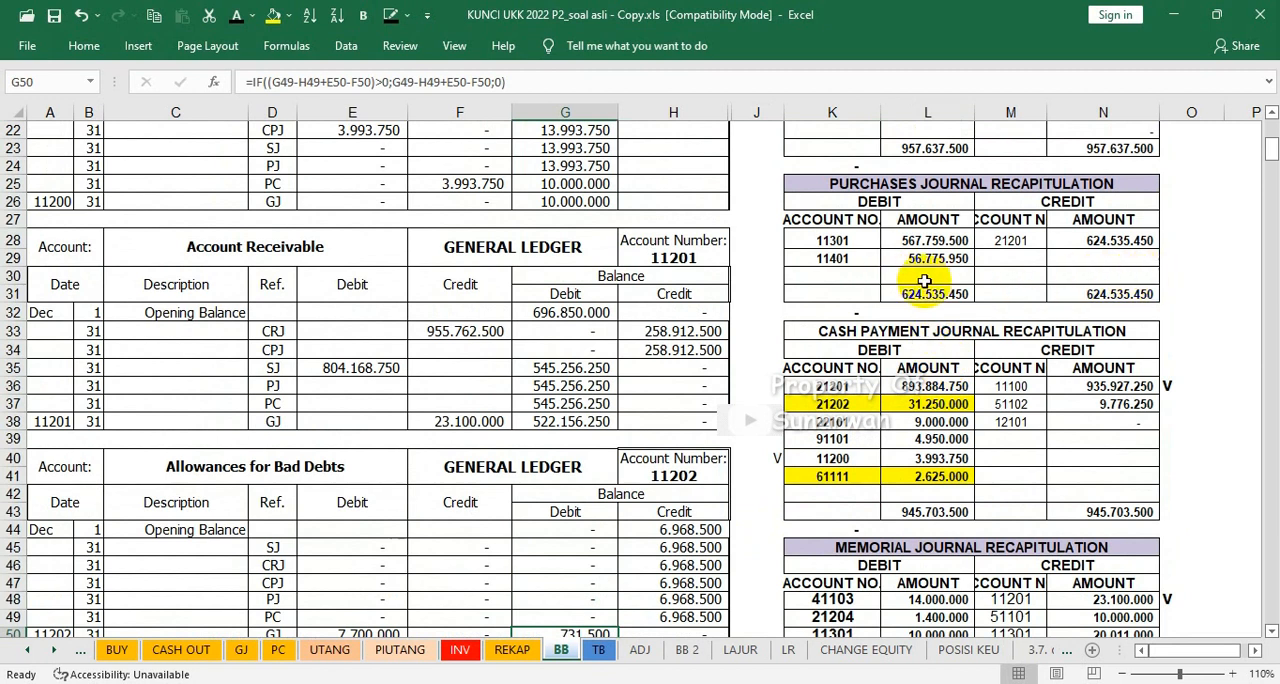
{"action": "scroll", "coordinate": [853, 300], "scroll_direction": "up", "scroll_amount": 3}
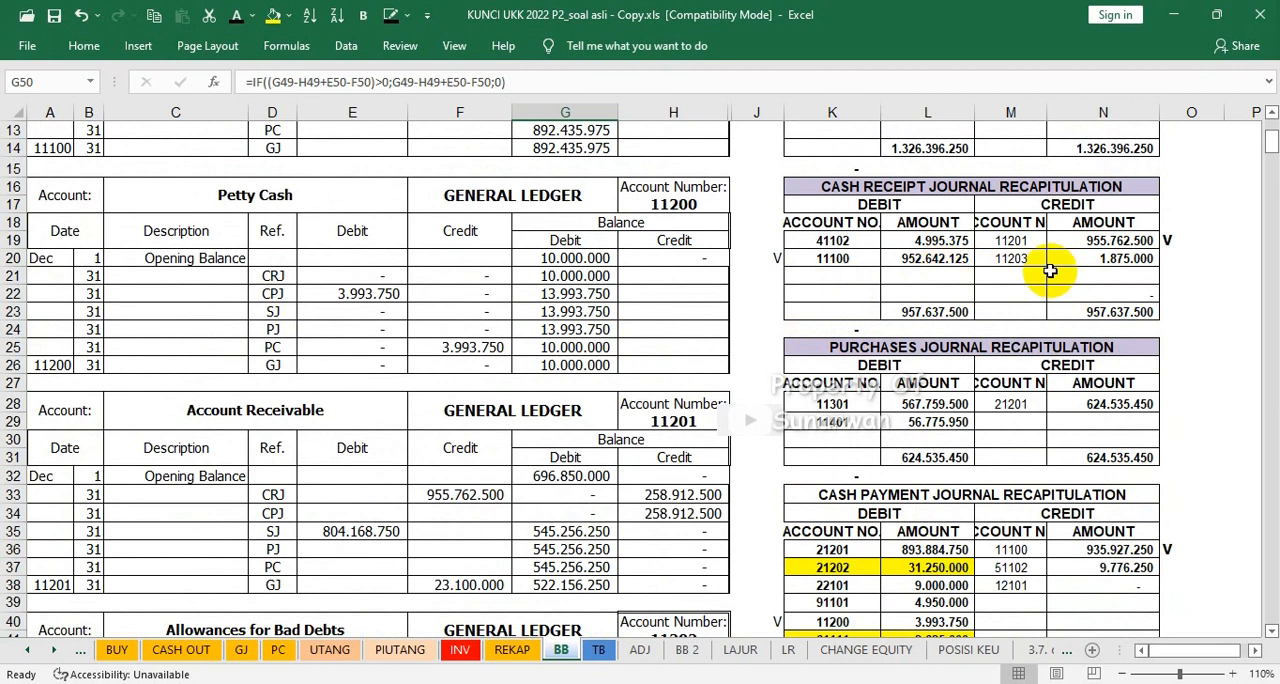
{"action": "left_click", "coordinate": [1170, 262]}
{"action": "left_click", "coordinate": [1170, 312]}
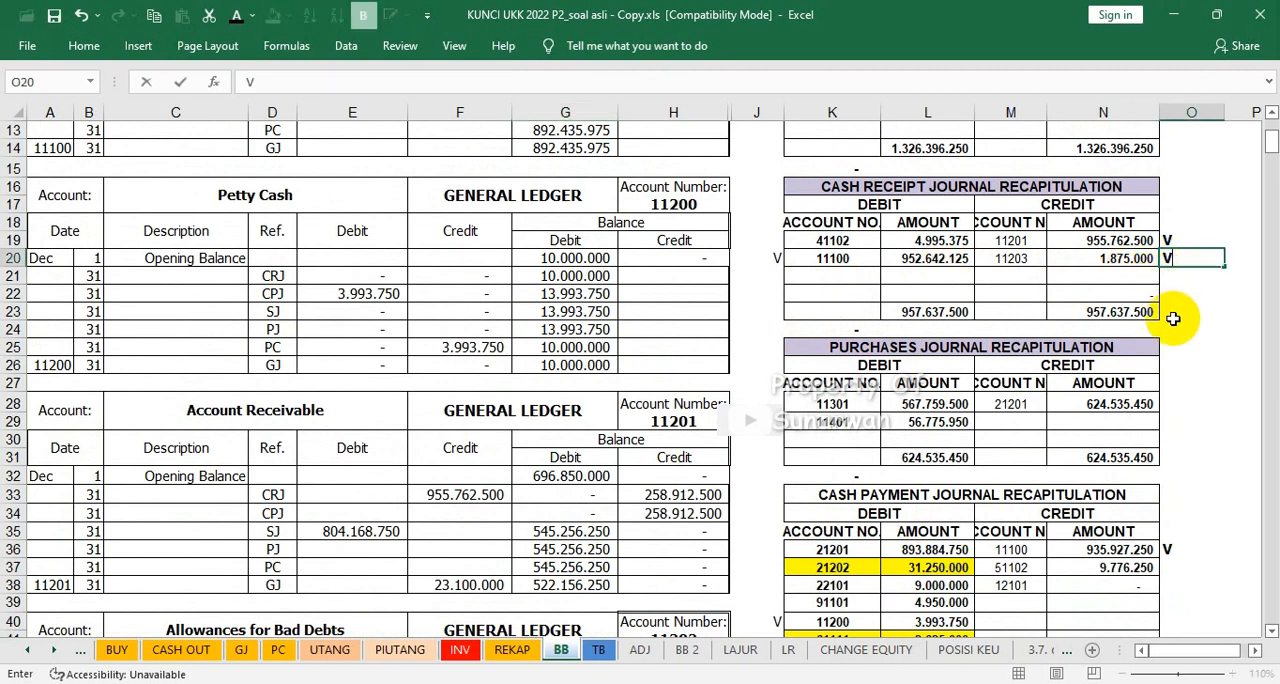
Step: Restore the Merchandise Inventory ledger's headings in rows 64 to 67 and its opening balance in row 68
{"action": "scroll", "coordinate": [428, 508], "scroll_direction": "down", "scroll_amount": 4}
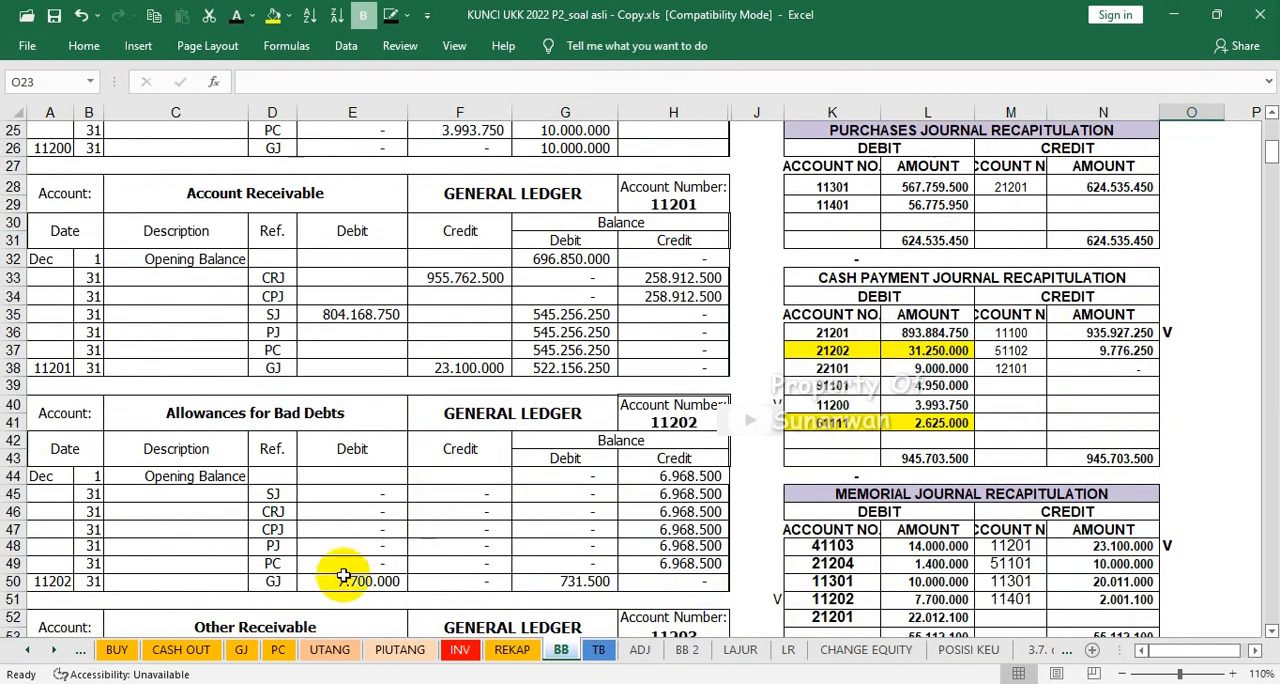
{"action": "scroll", "coordinate": [363, 582], "scroll_direction": "down", "scroll_amount": 3}
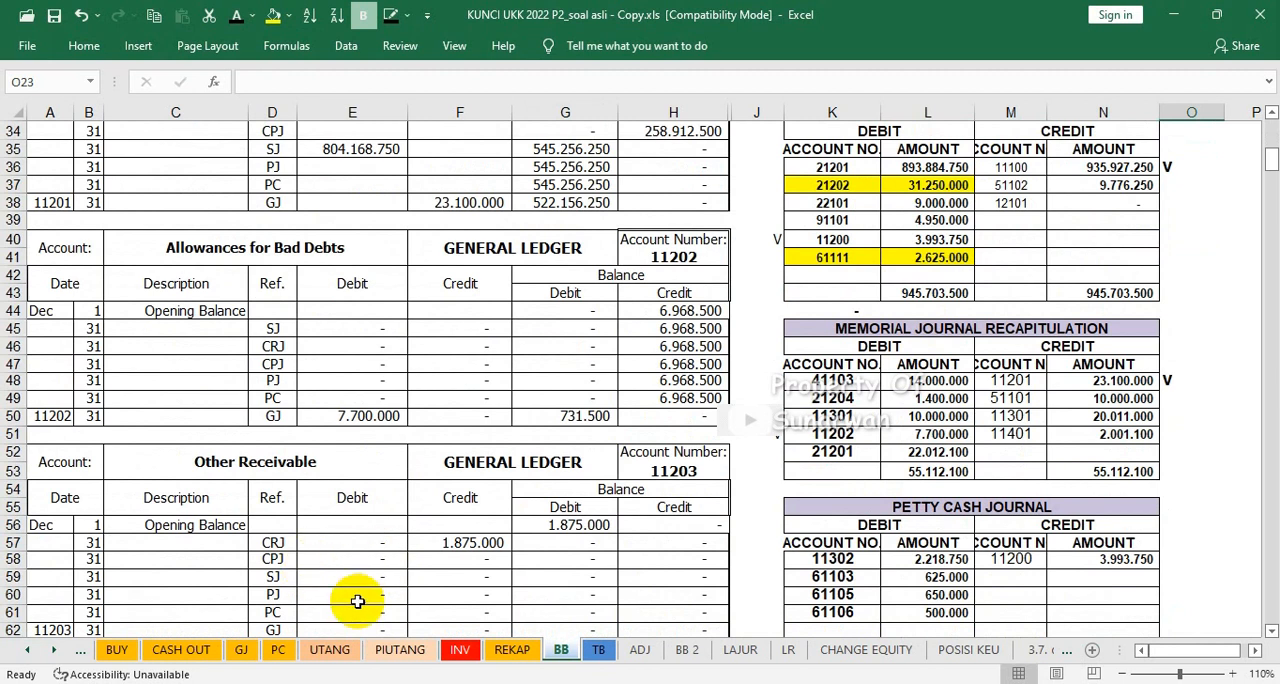
{"action": "scroll", "coordinate": [355, 598], "scroll_direction": "down", "scroll_amount": 1}
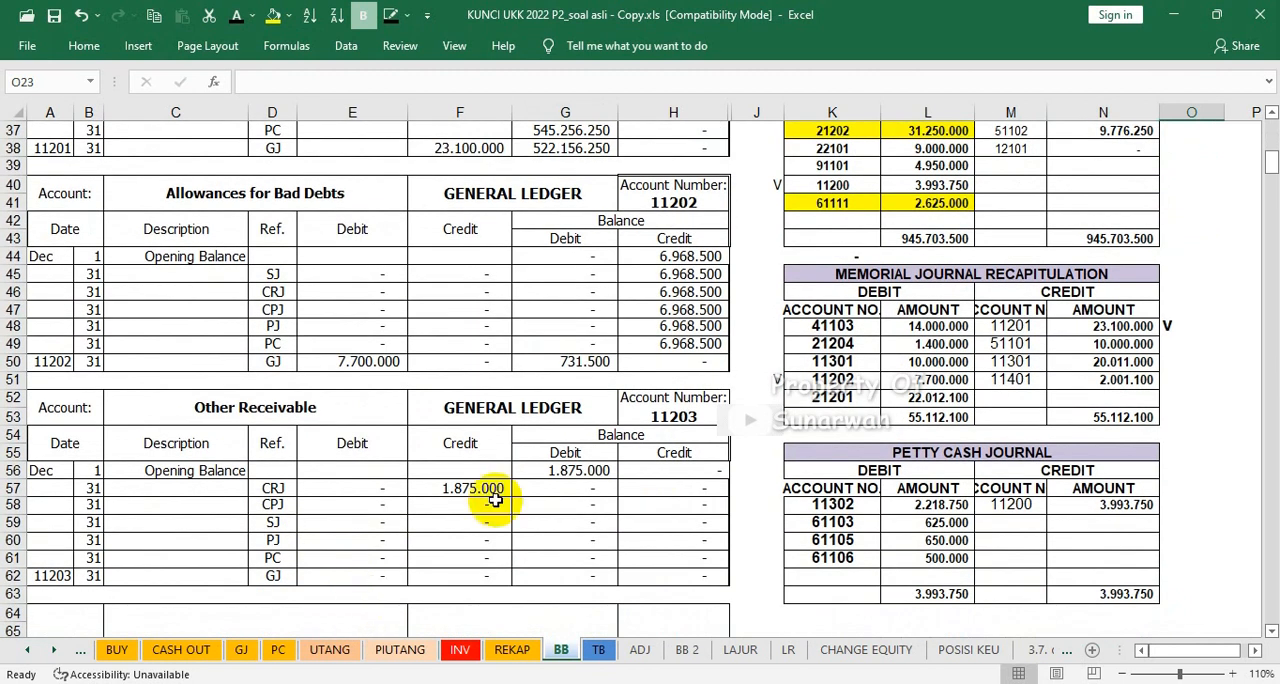
{"action": "scroll", "coordinate": [495, 500], "scroll_direction": "down", "scroll_amount": 2}
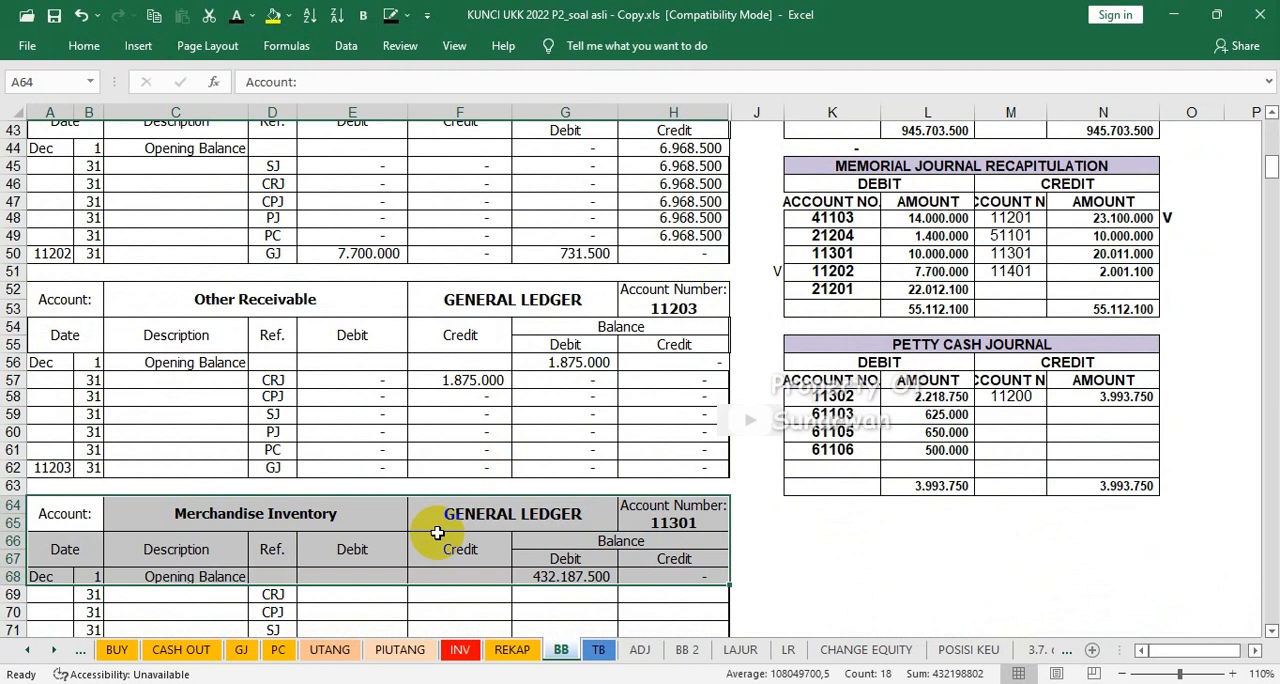
{"action": "left_click", "coordinate": [793, 537]}
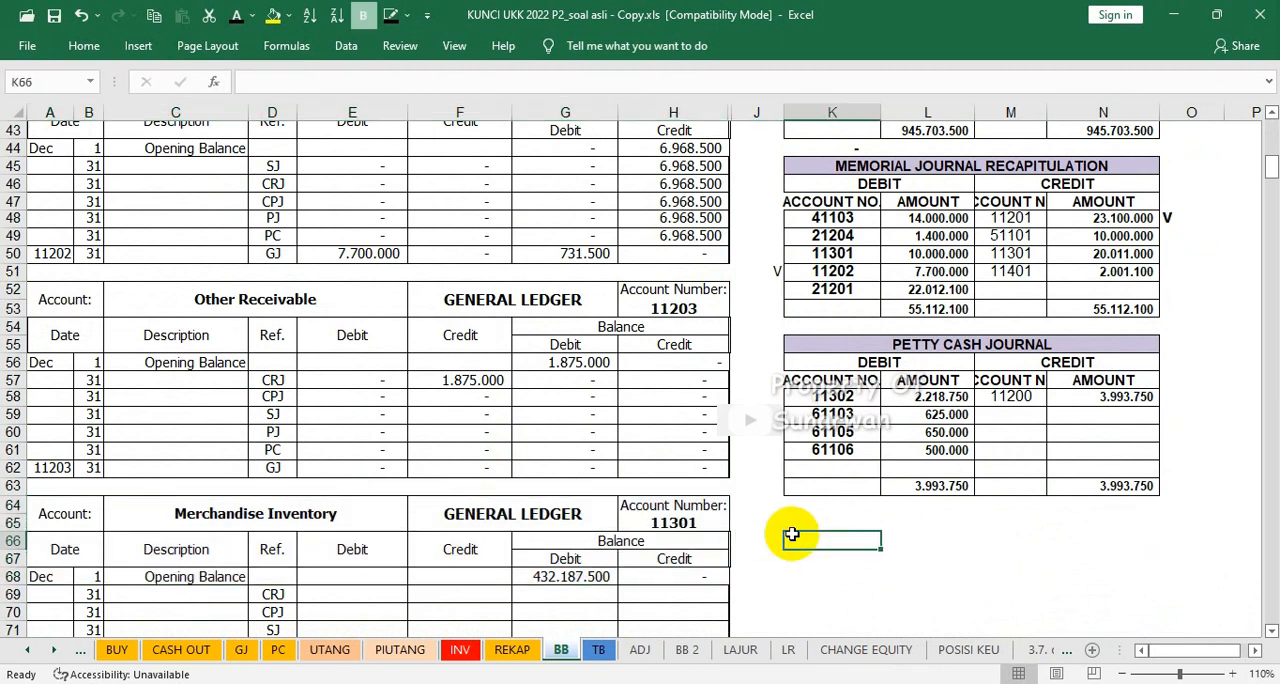
{"action": "left_click", "coordinate": [570, 578]}
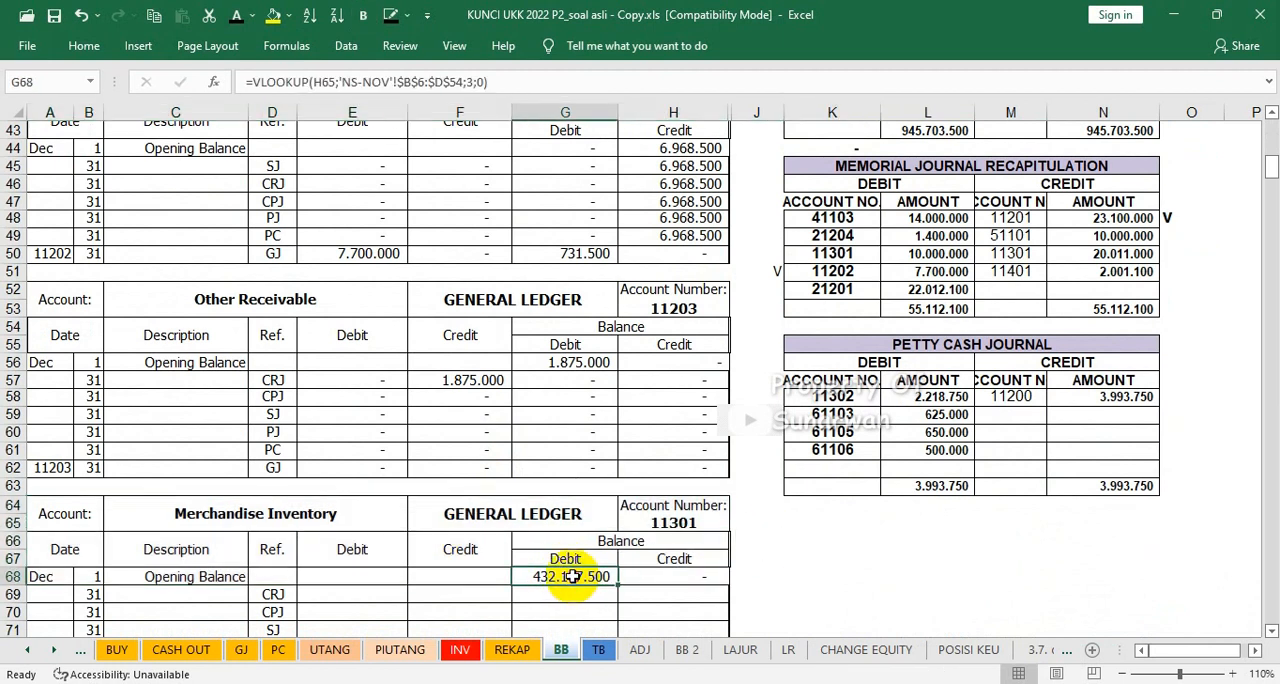
Step: Examine the journal recapitulations for entries belonging to Merchandise Inventory, account 11301
{"action": "scroll", "coordinate": [651, 545], "scroll_direction": "down", "scroll_amount": 2}
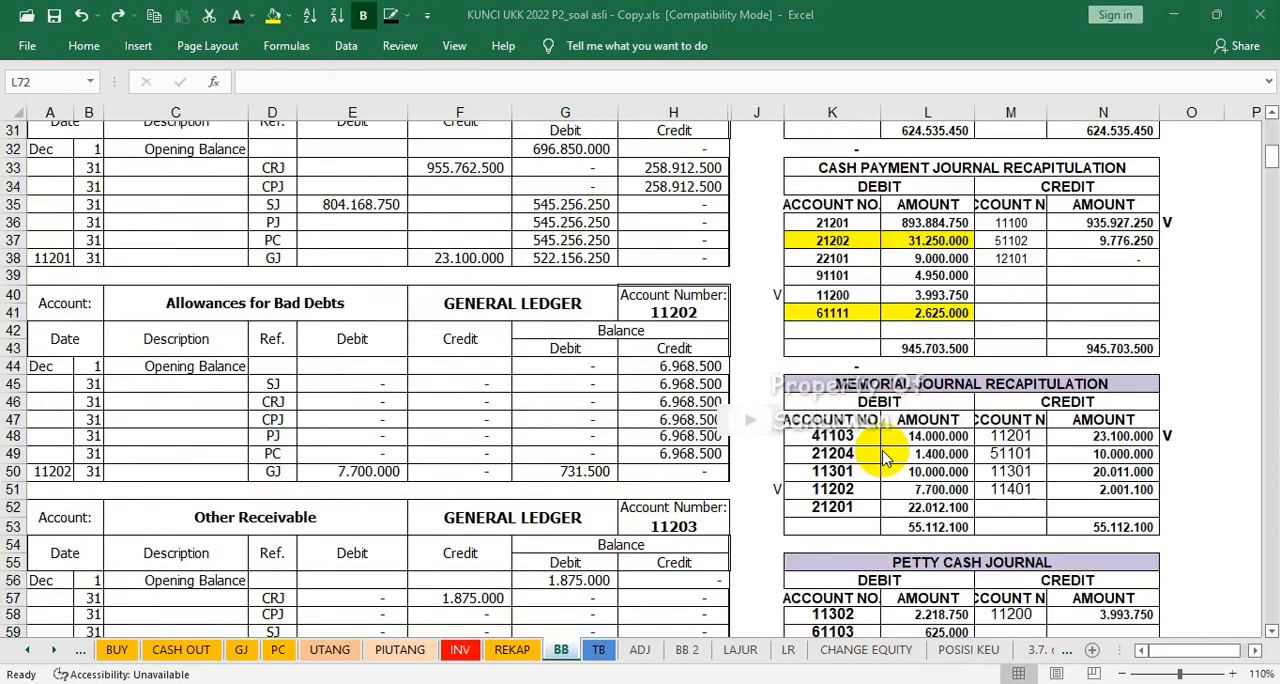
{"action": "scroll", "coordinate": [884, 457], "scroll_direction": "down", "scroll_amount": 4}
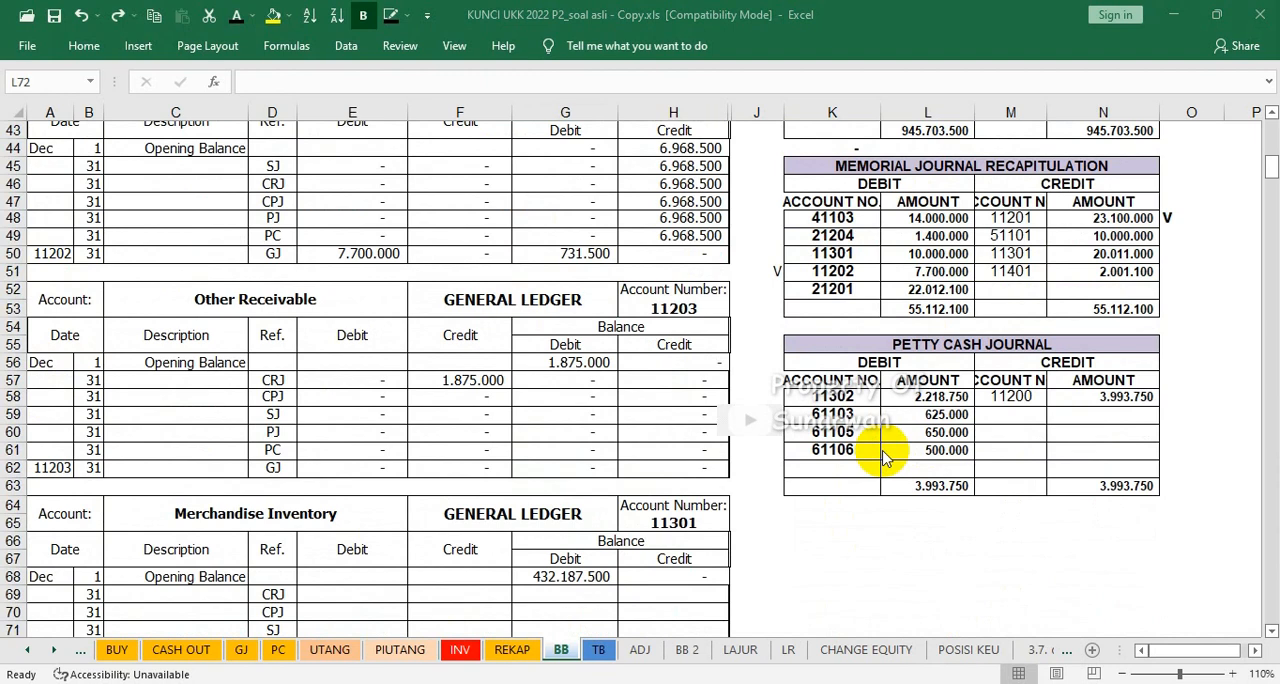
{"action": "scroll", "coordinate": [884, 457], "scroll_direction": "up", "scroll_amount": 5}
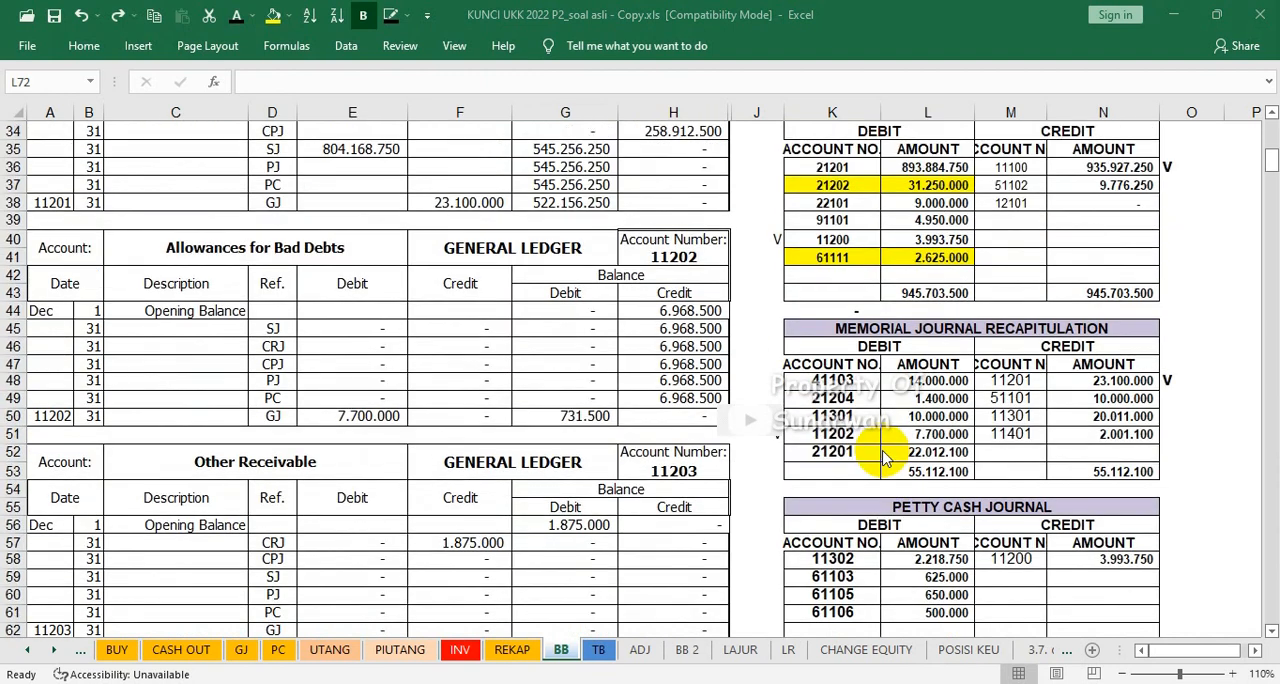
{"action": "scroll", "coordinate": [884, 457], "scroll_direction": "up", "scroll_amount": 7}
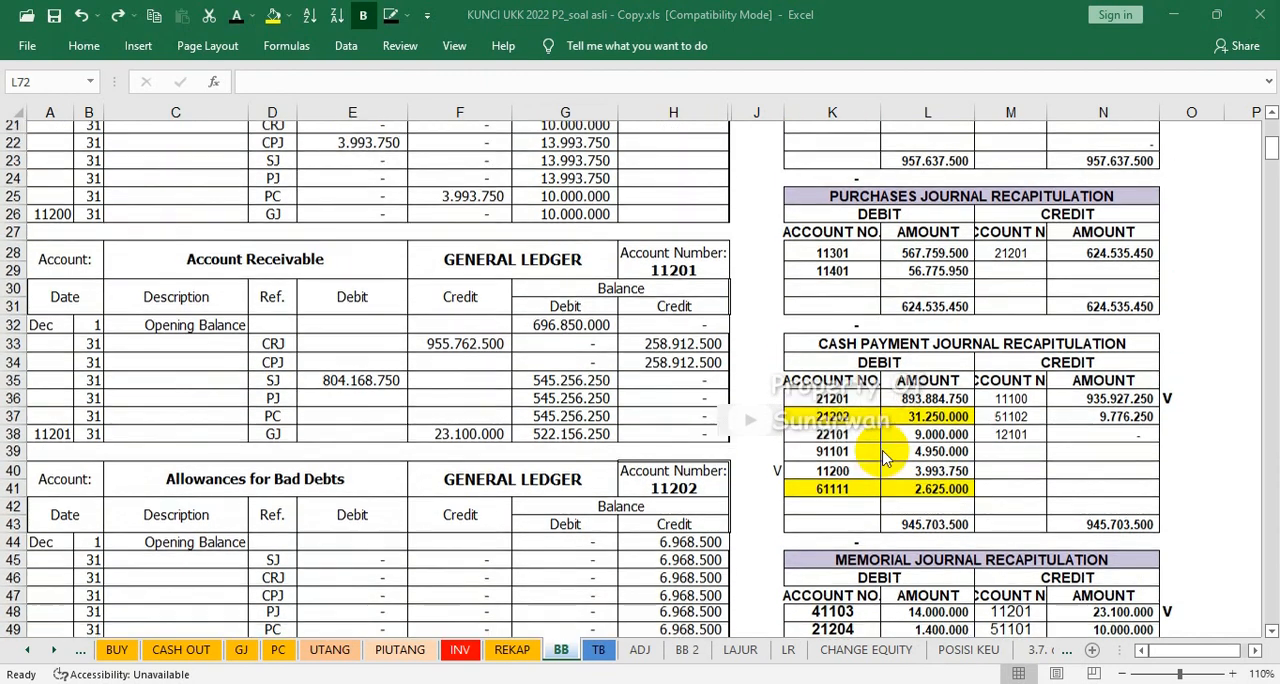
{"action": "scroll", "coordinate": [884, 457], "scroll_direction": "up", "scroll_amount": 3}
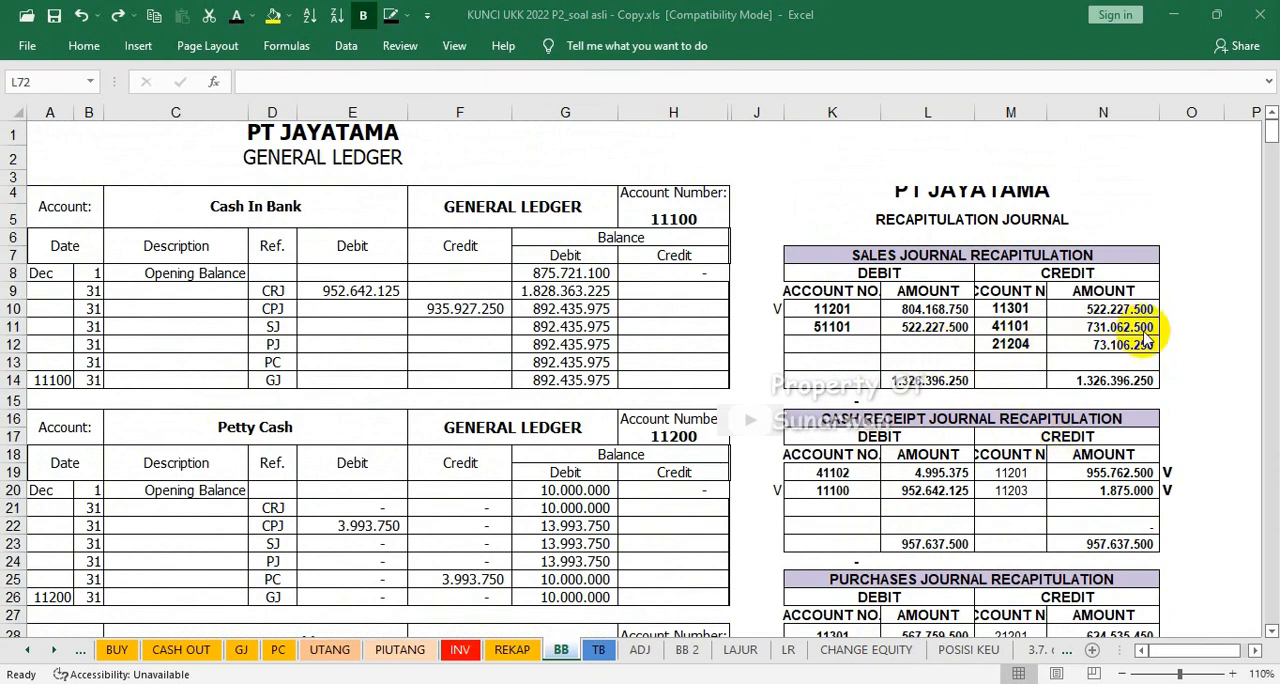
{"action": "scroll", "coordinate": [1168, 310], "scroll_direction": "down", "scroll_amount": 15}
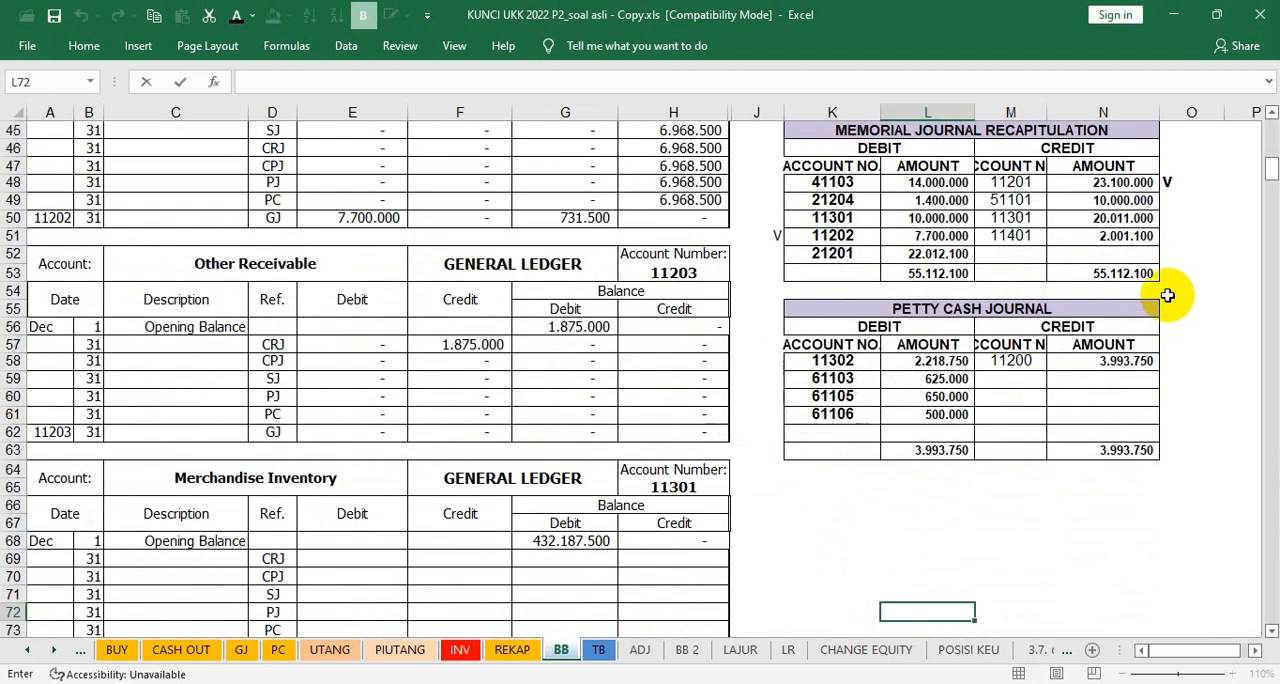
{"action": "scroll", "coordinate": [1168, 300], "scroll_direction": "up", "scroll_amount": 5}
{"action": "scroll", "coordinate": [1167, 295], "scroll_direction": "up", "scroll_amount": 2}
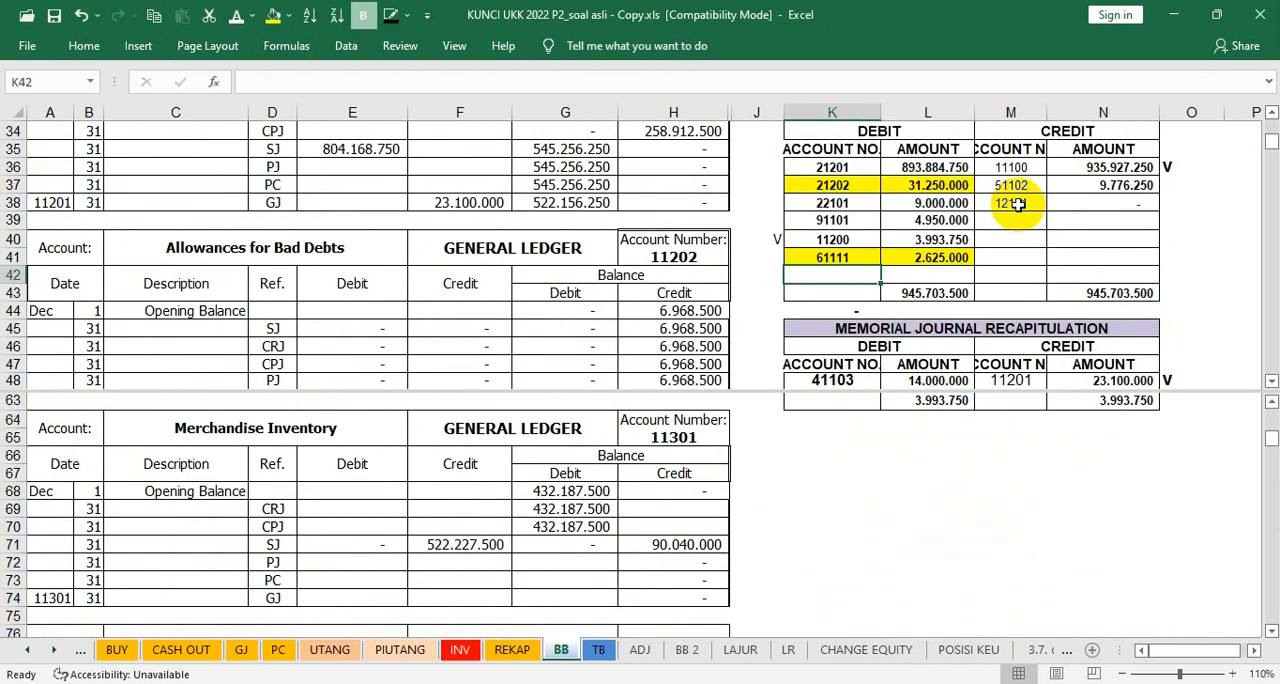
{"action": "scroll", "coordinate": [1017, 203], "scroll_direction": "up", "scroll_amount": 6}
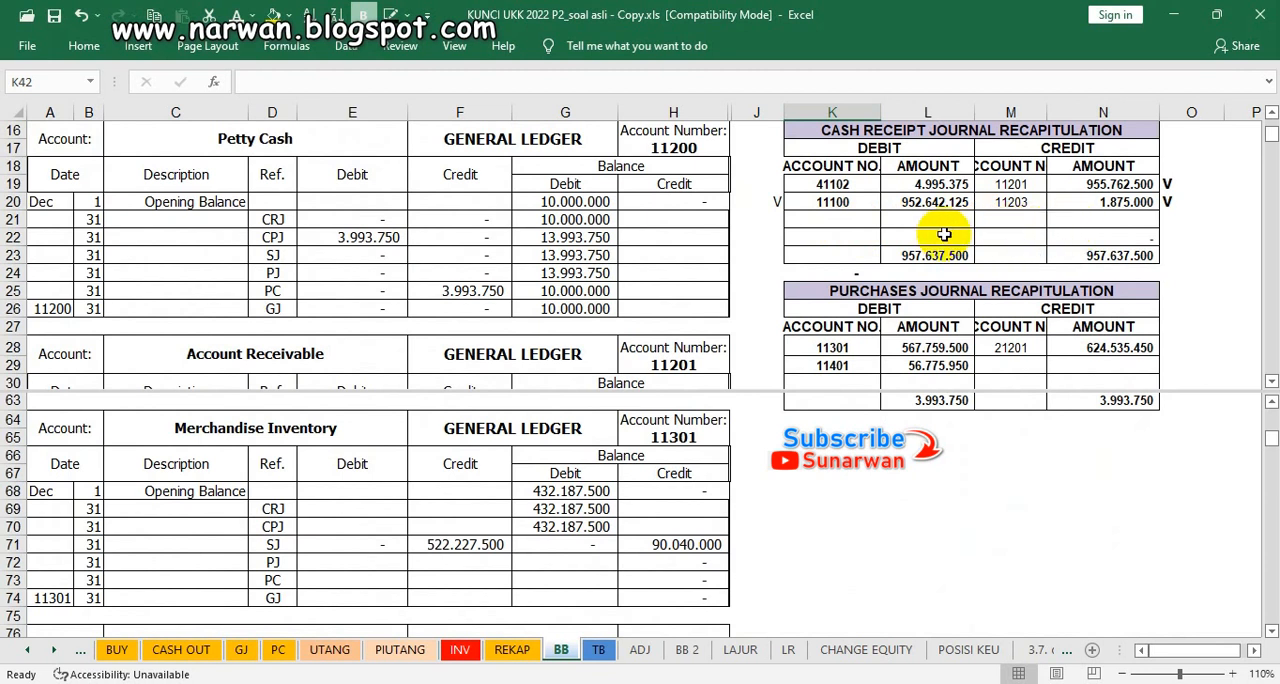
Step: Mark account 11301's debit in the purchases journal recapitulation with V in cell J28
{"action": "scroll", "coordinate": [943, 234], "scroll_direction": "up", "scroll_amount": 1}
{"action": "scroll", "coordinate": [943, 234], "scroll_direction": "down", "scroll_amount": 7}
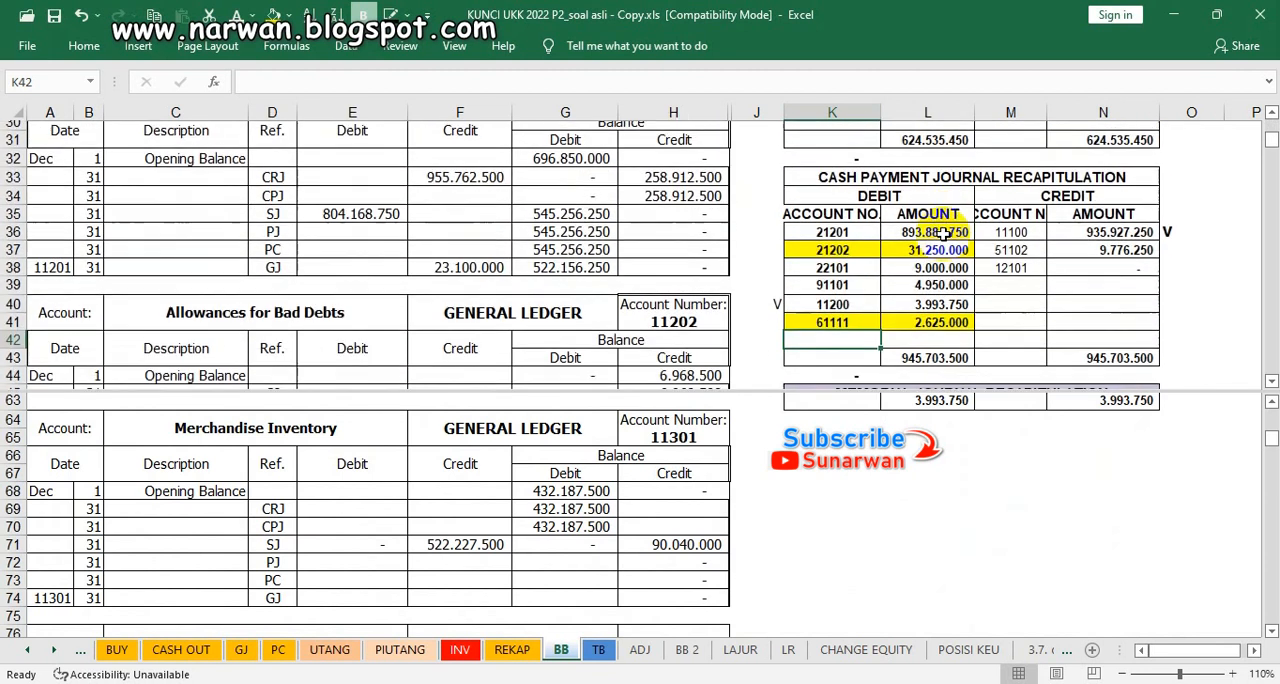
{"action": "scroll", "coordinate": [943, 234], "scroll_direction": "down", "scroll_amount": 1}
{"action": "scroll", "coordinate": [943, 234], "scroll_direction": "up", "scroll_amount": 1}
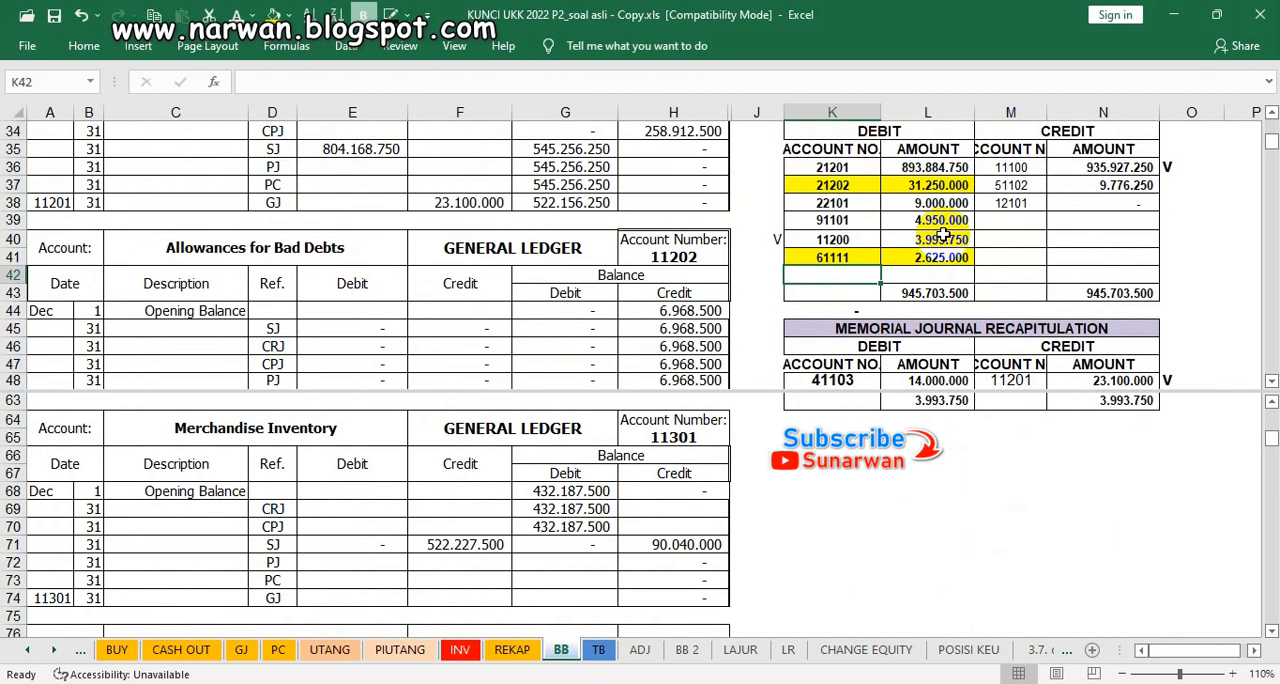
{"action": "scroll", "coordinate": [943, 234], "scroll_direction": "up", "scroll_amount": 6}
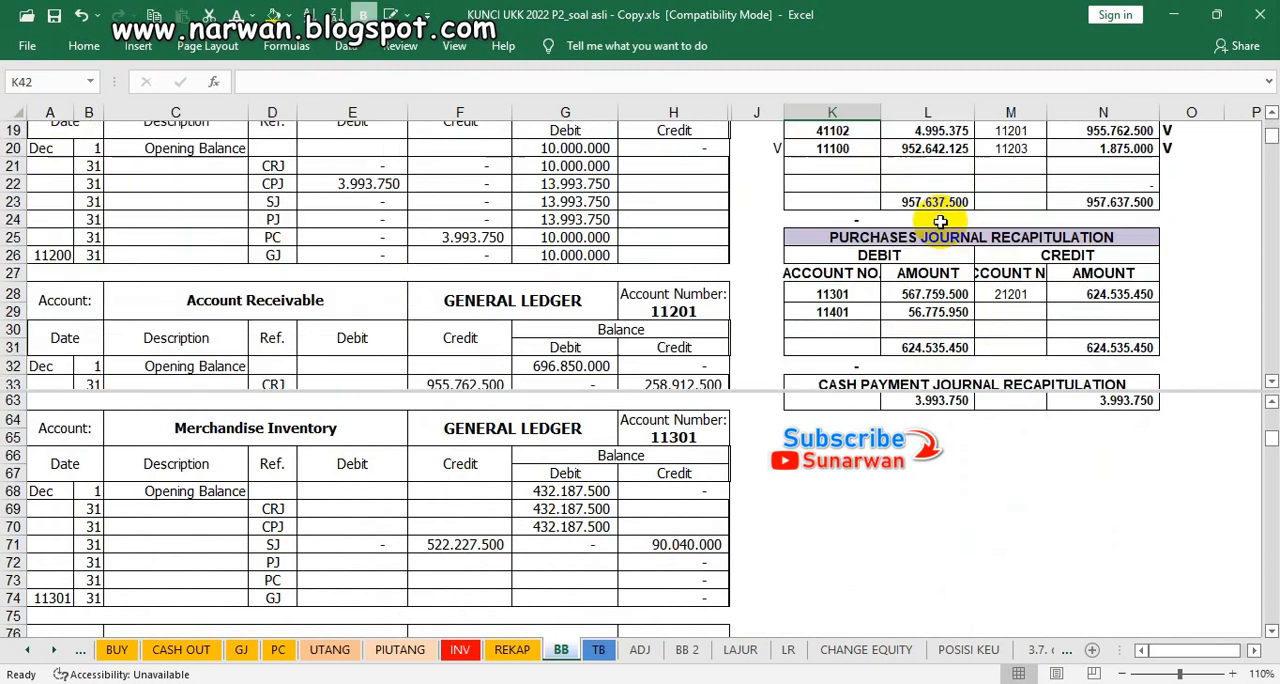
{"action": "left_click", "coordinate": [768, 347]}
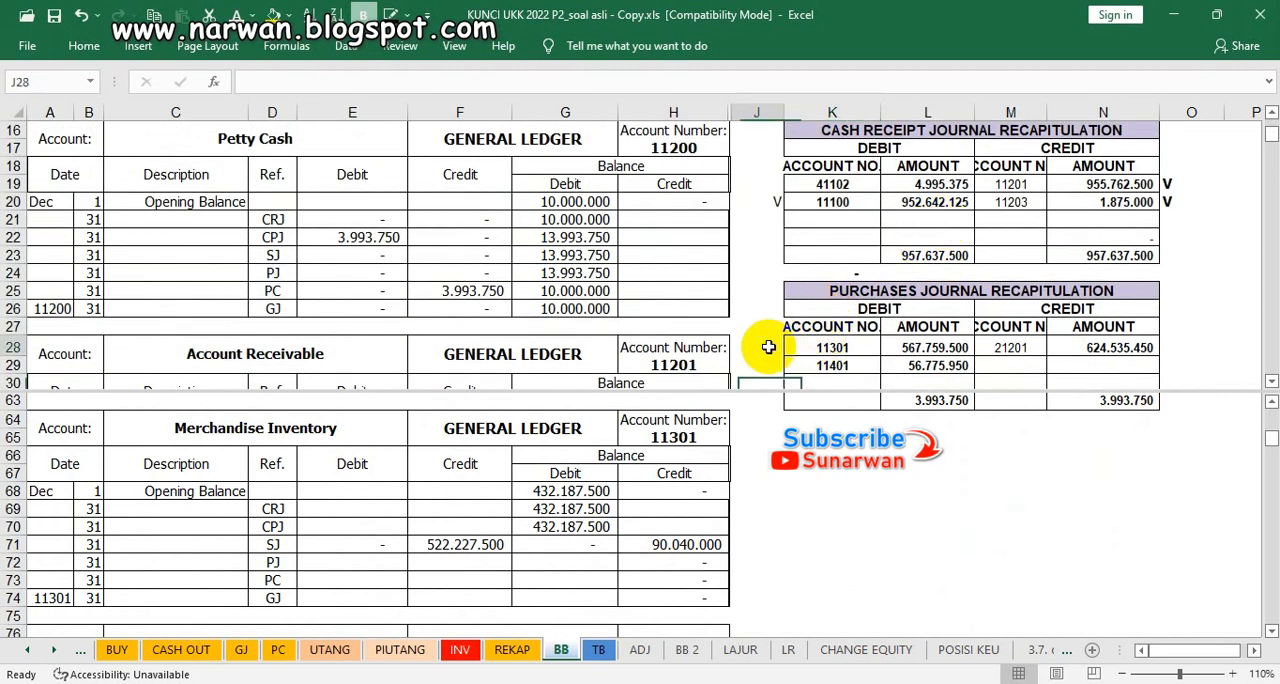
{"action": "type", "text": "V"}
{"action": "scroll", "coordinate": [868, 330], "scroll_direction": "down", "scroll_amount": 1}
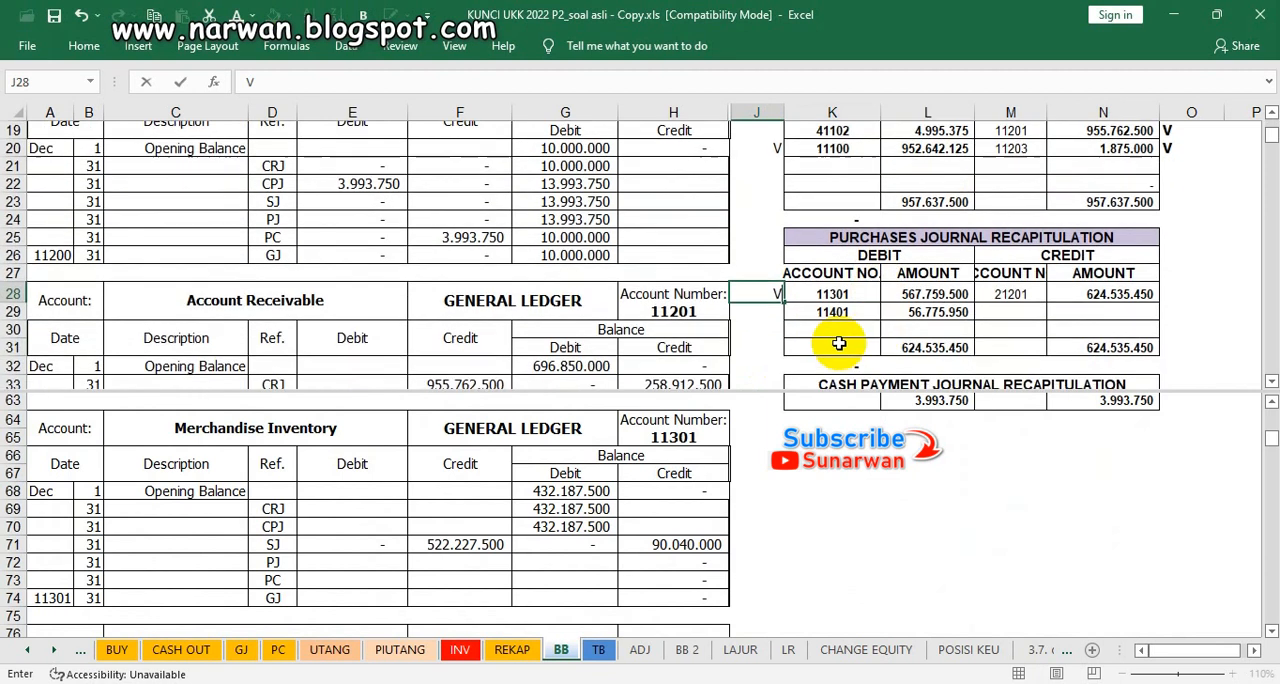
Step: Make Merchandise Inventory's PJ debit, credit and debit balance in E72:G72 visible using the dark font colour
{"action": "left_click", "coordinate": [347, 565]}
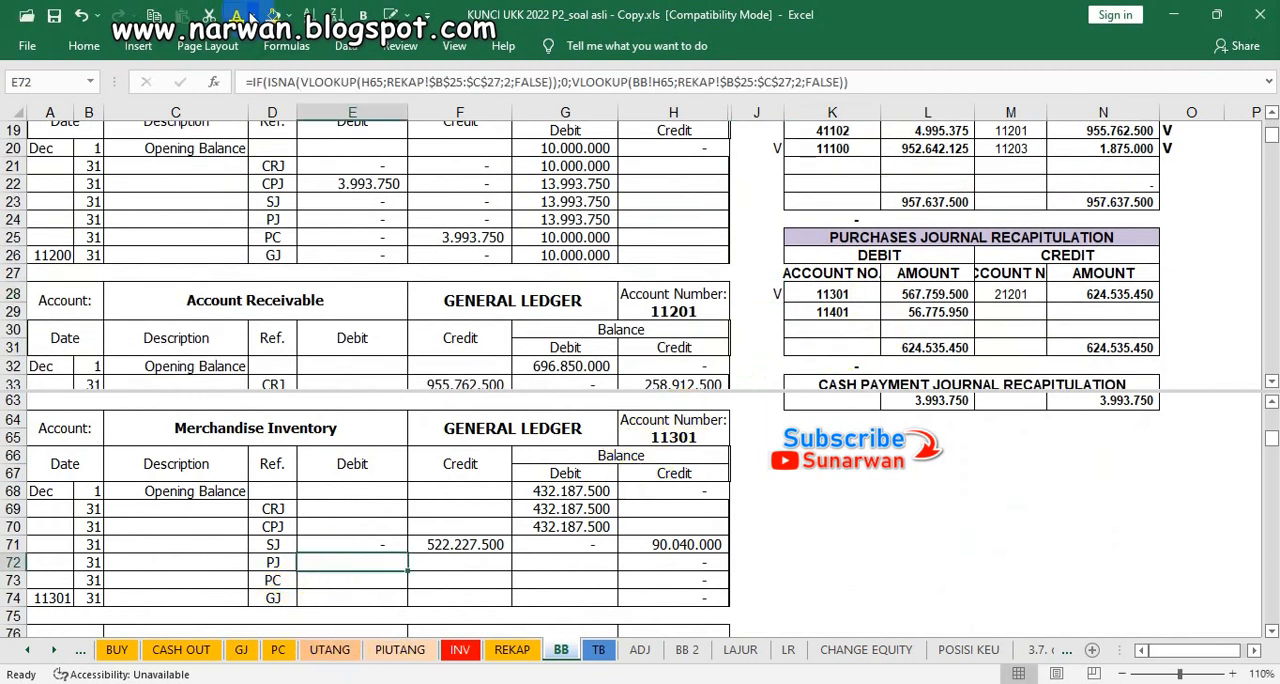
{"action": "left_click", "coordinate": [252, 16]}
{"action": "left_click", "coordinate": [250, 82]}
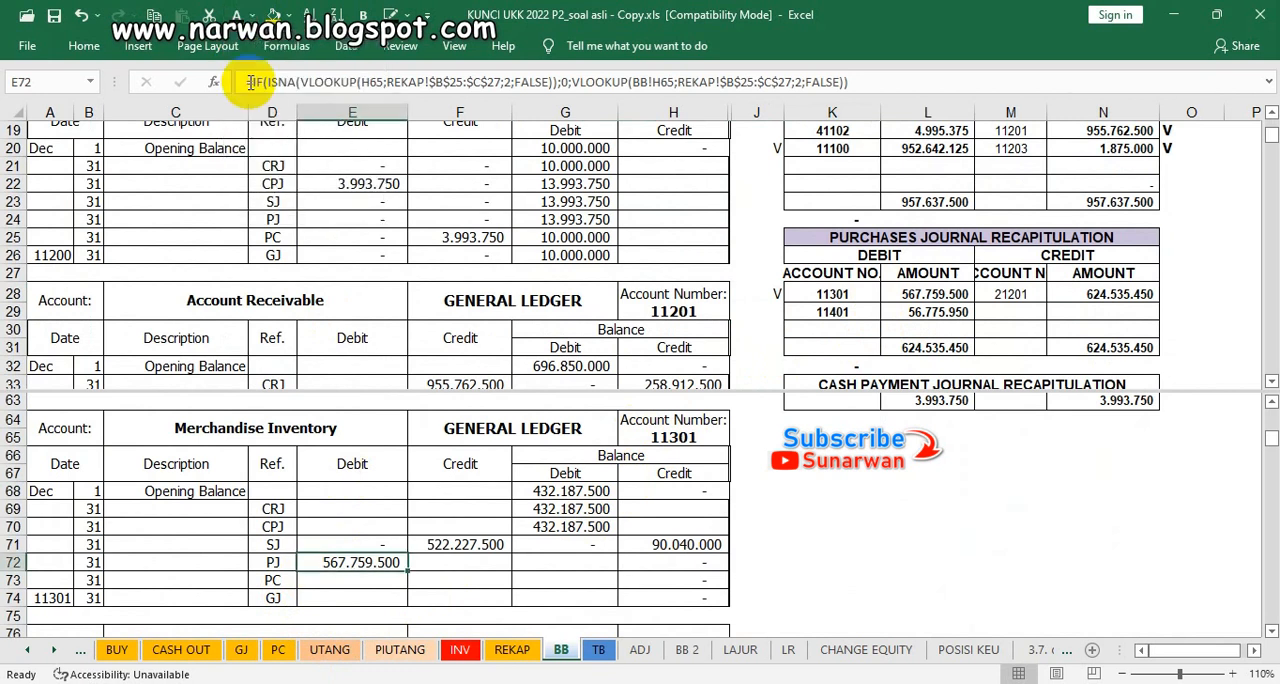
{"action": "key", "text": "Right"}
{"action": "key", "text": "Right"}
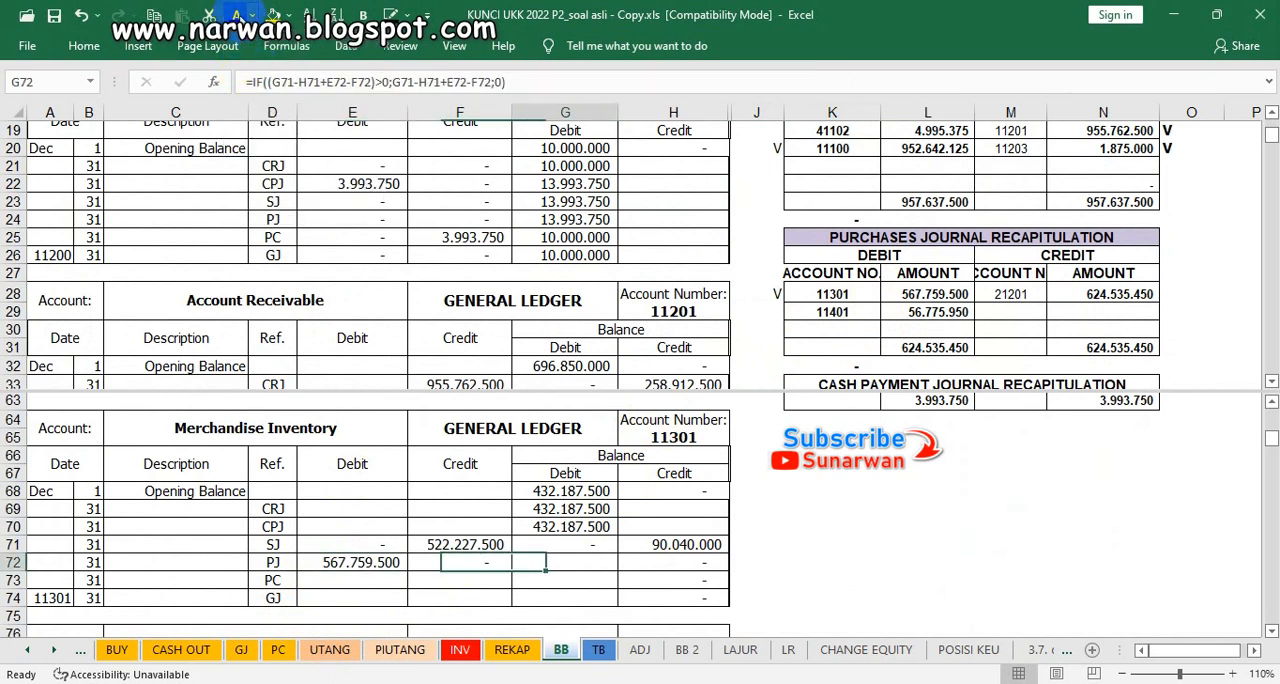
{"action": "left_click", "coordinate": [236, 16]}
{"action": "key", "text": "Right"}
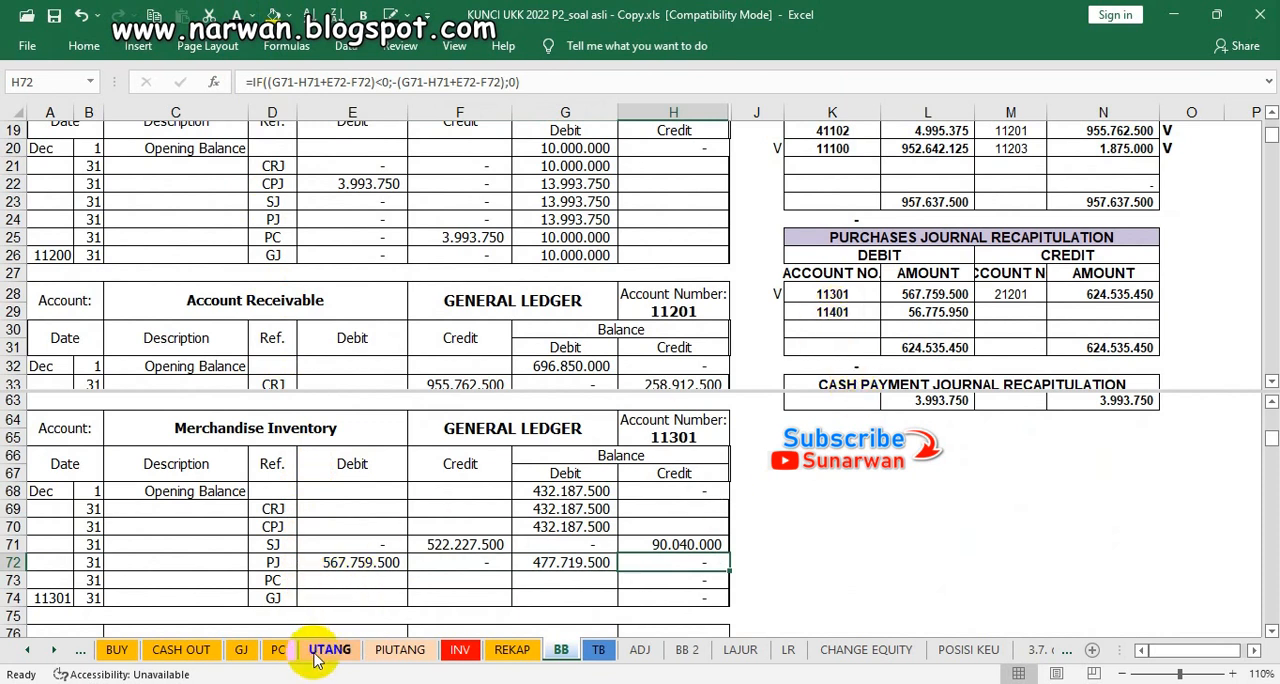
Step: Mark account 11301's credit in the memorial journal recapitulation with V in cell O50
{"action": "left_click", "coordinate": [795, 273]}
{"action": "scroll", "coordinate": [800, 280], "scroll_direction": "down", "scroll_amount": 1}
{"action": "scroll", "coordinate": [800, 280], "scroll_direction": "down", "scroll_amount": 5}
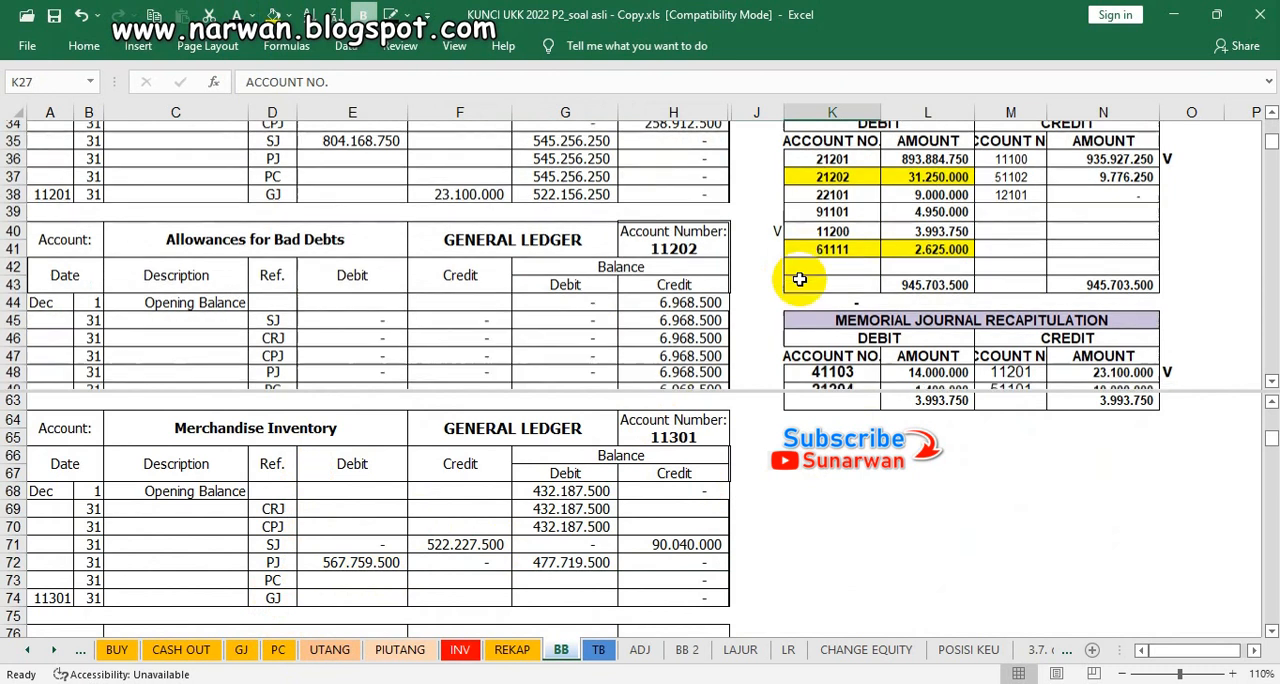
{"action": "scroll", "coordinate": [800, 280], "scroll_direction": "down", "scroll_amount": 2}
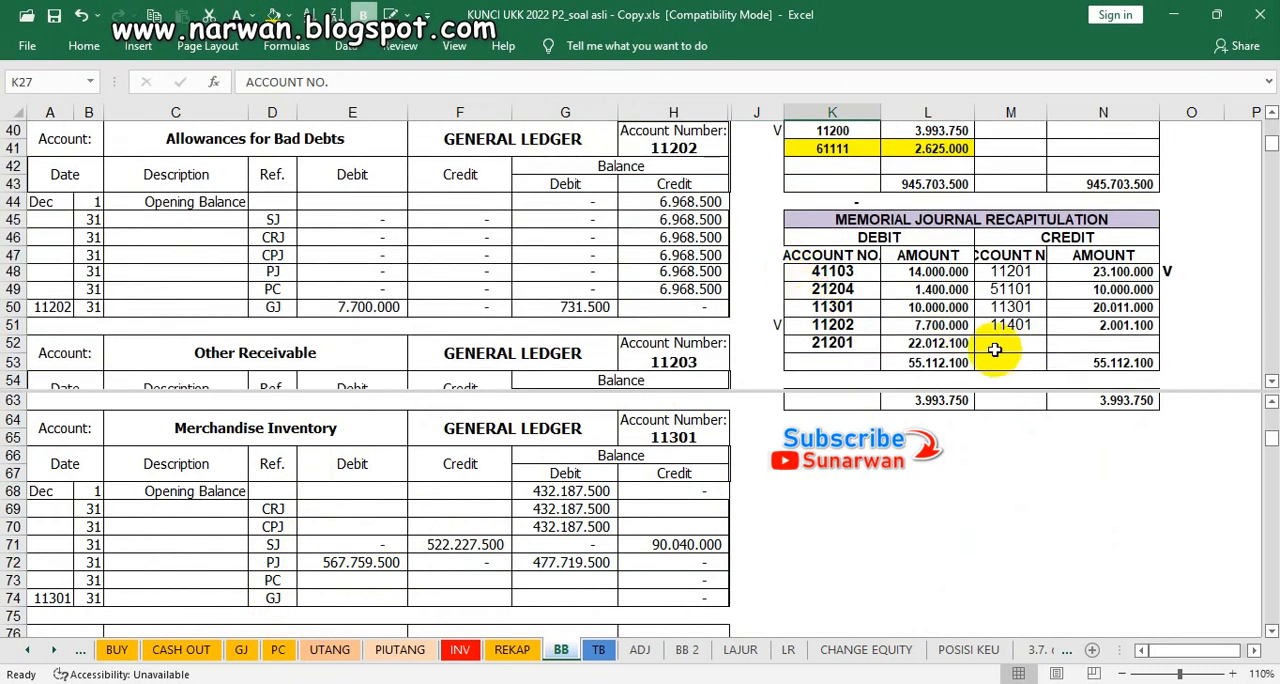
{"action": "left_click", "coordinate": [1173, 309]}
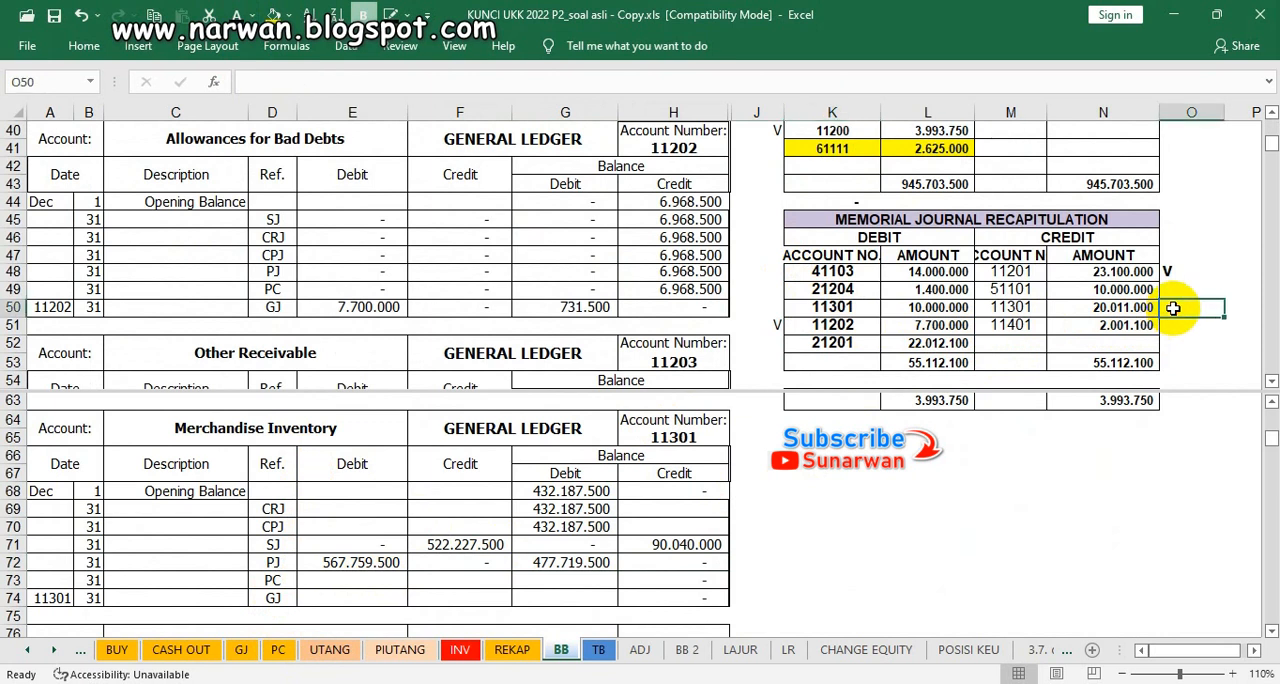
{"action": "type", "text": "V"}
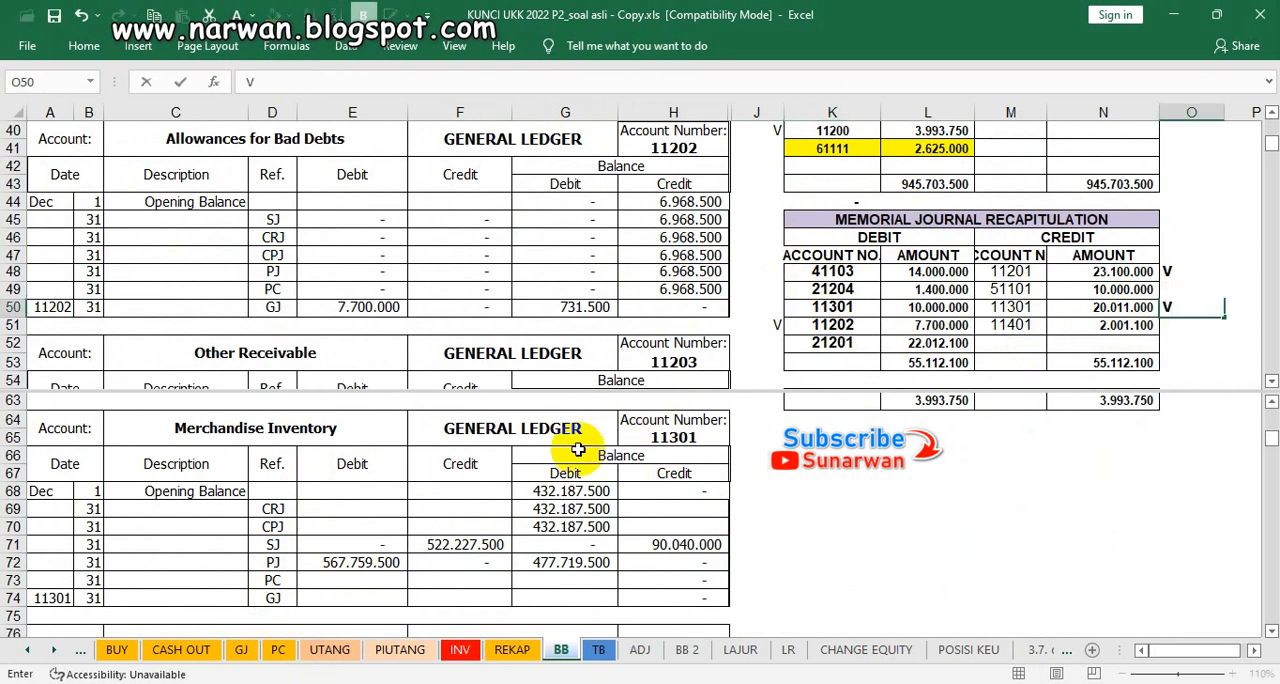
{"action": "left_click", "coordinate": [443, 582]}
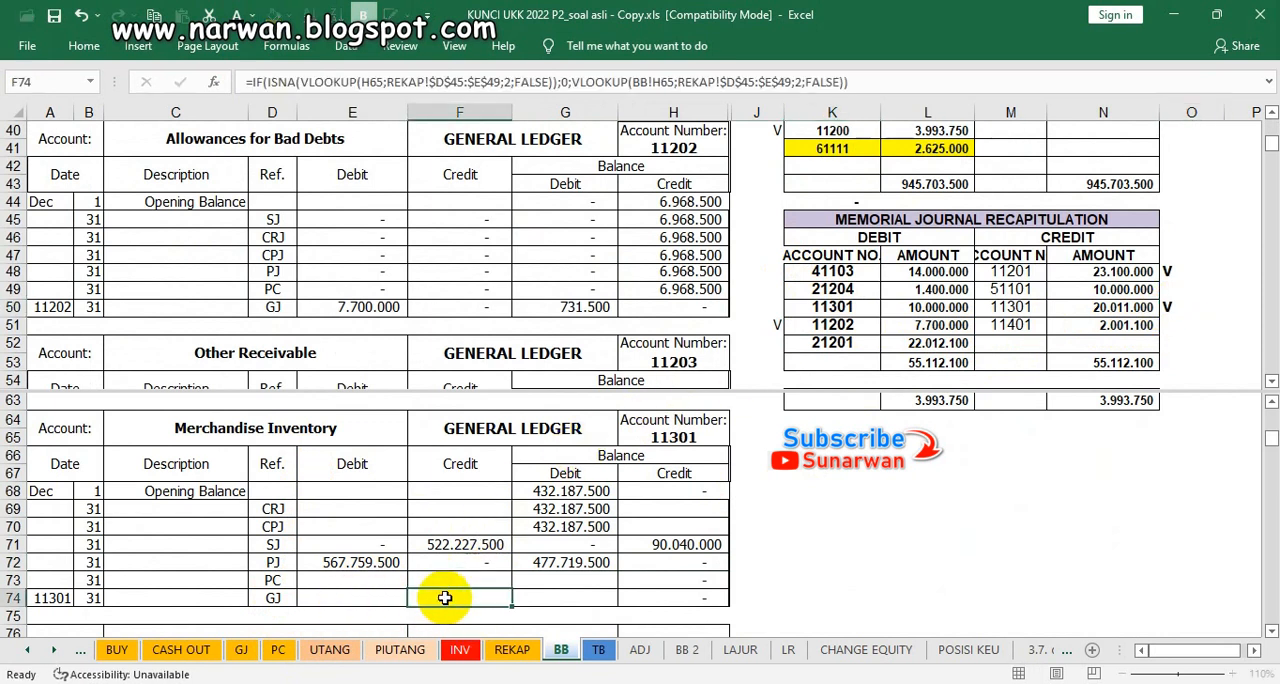
{"action": "left_click_drag", "start_coordinate": [444, 578], "coordinate": [443, 592]}
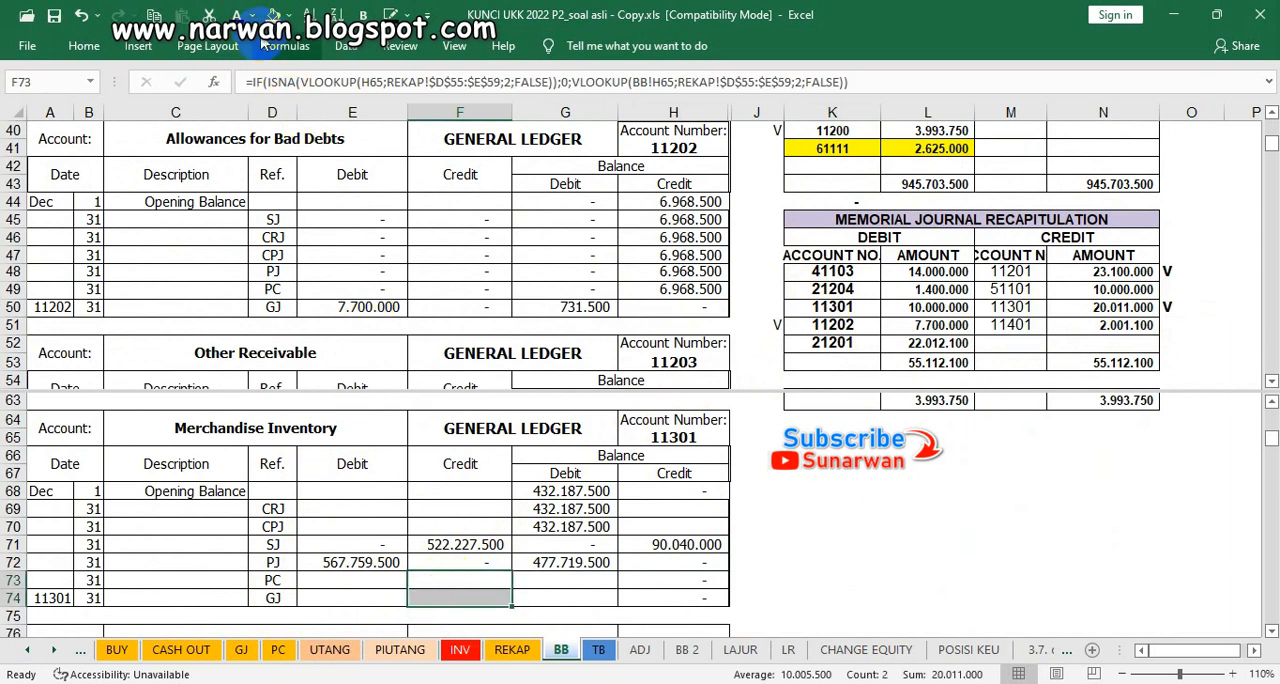
{"action": "key", "text": "Return"}
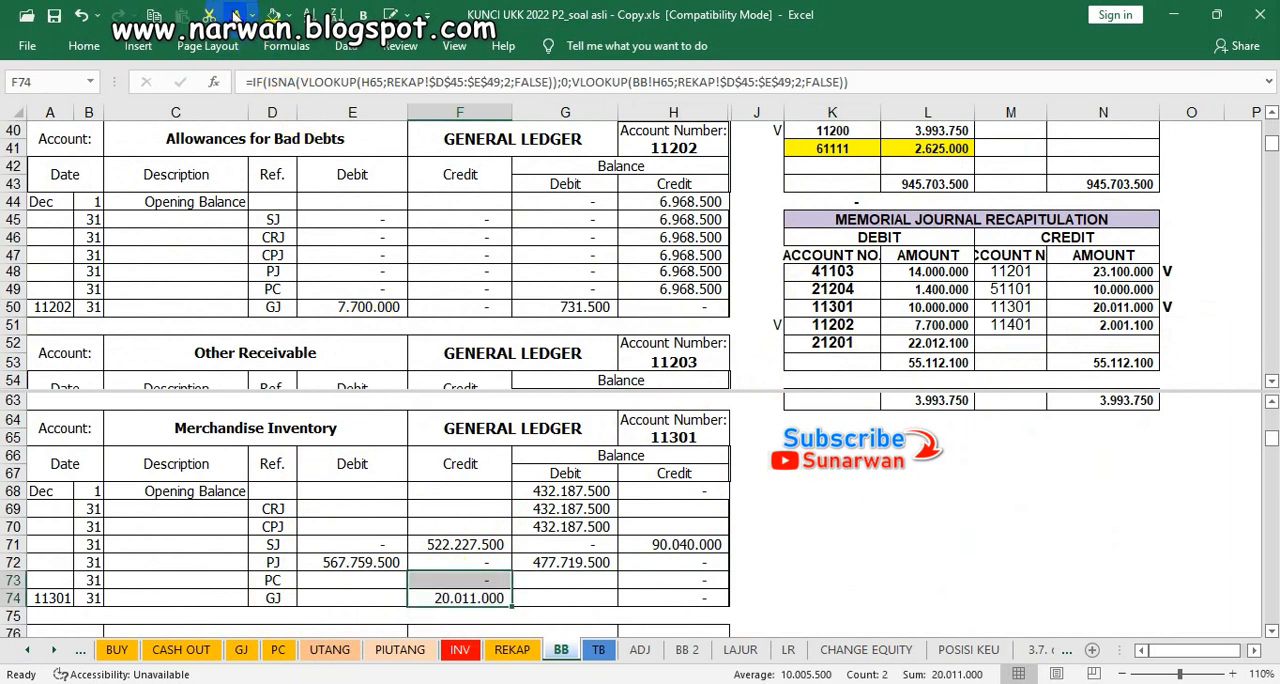
{"action": "left_click", "coordinate": [552, 579]}
{"action": "left_click", "coordinate": [236, 15]}
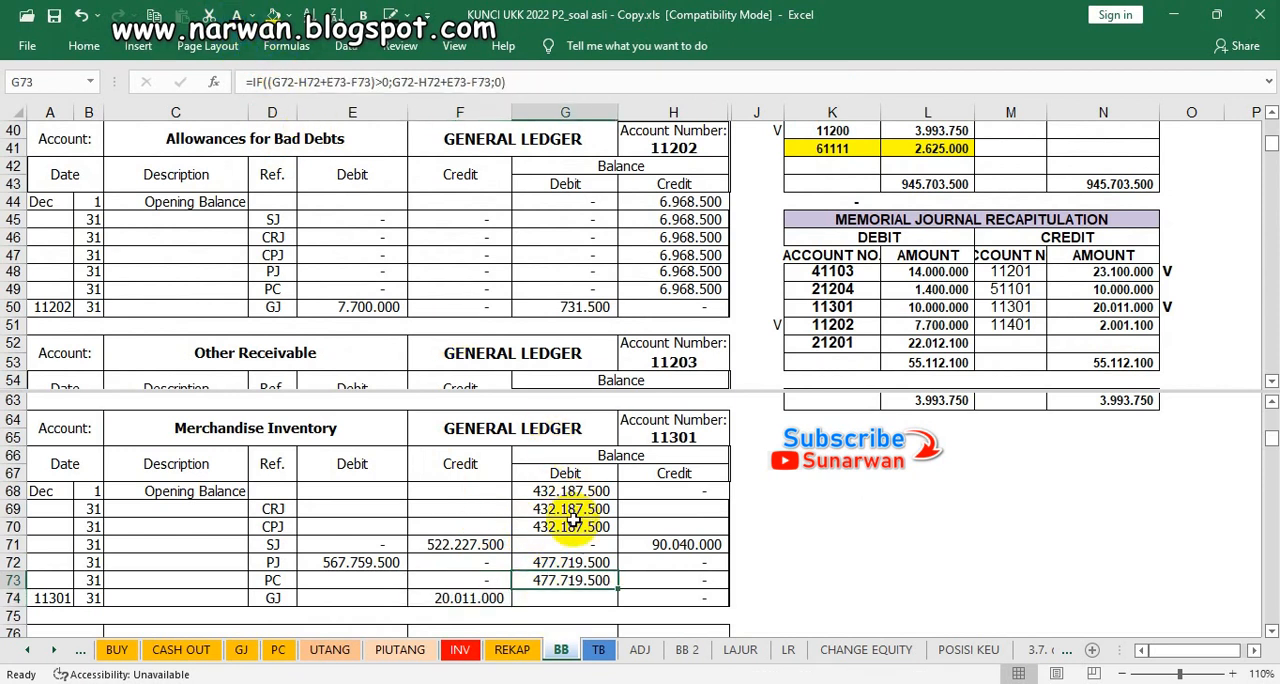
{"action": "left_click", "coordinate": [565, 597]}
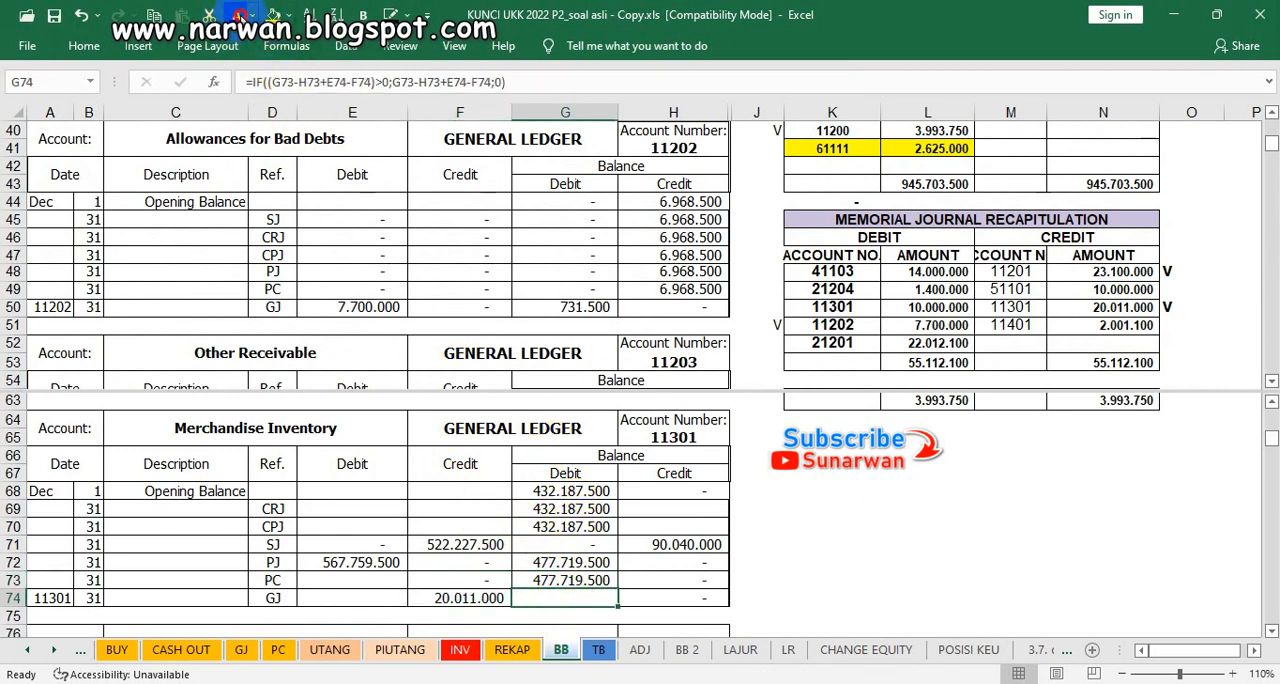
{"action": "left_click", "coordinate": [238, 15]}
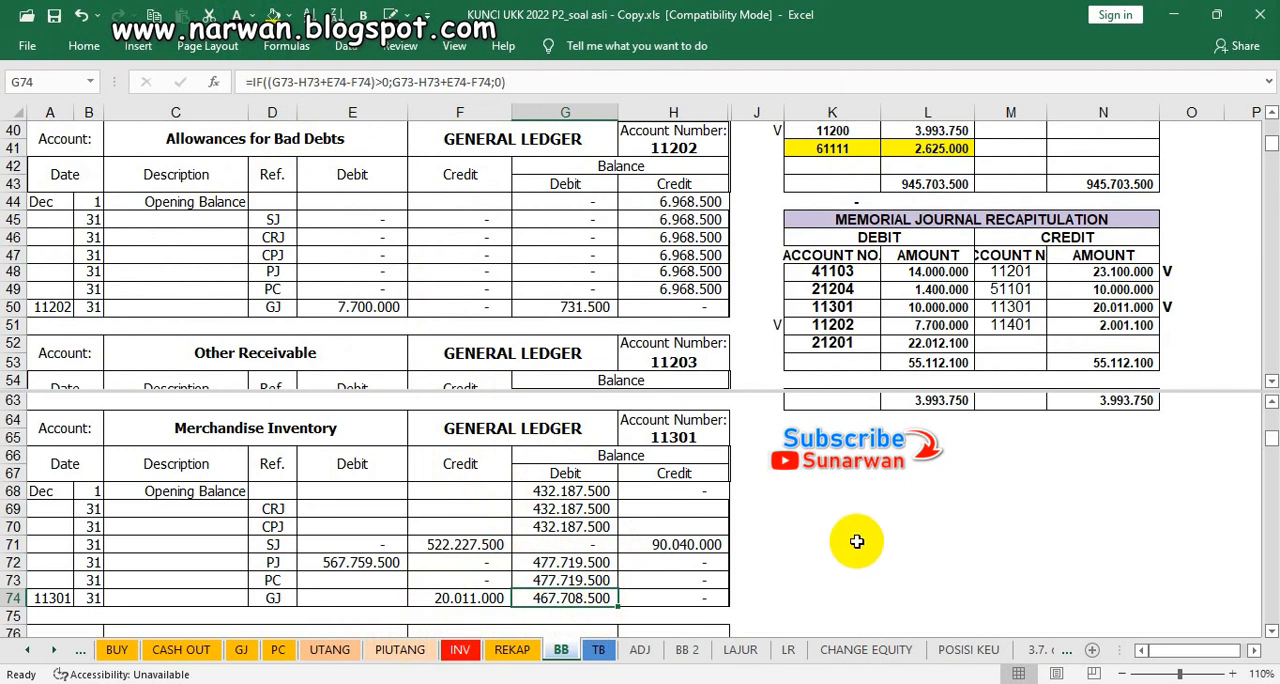
Step: Examine the journal recapitulations for entries belonging to Office Supplies, account 11302
{"action": "left_click", "coordinate": [570, 548]}
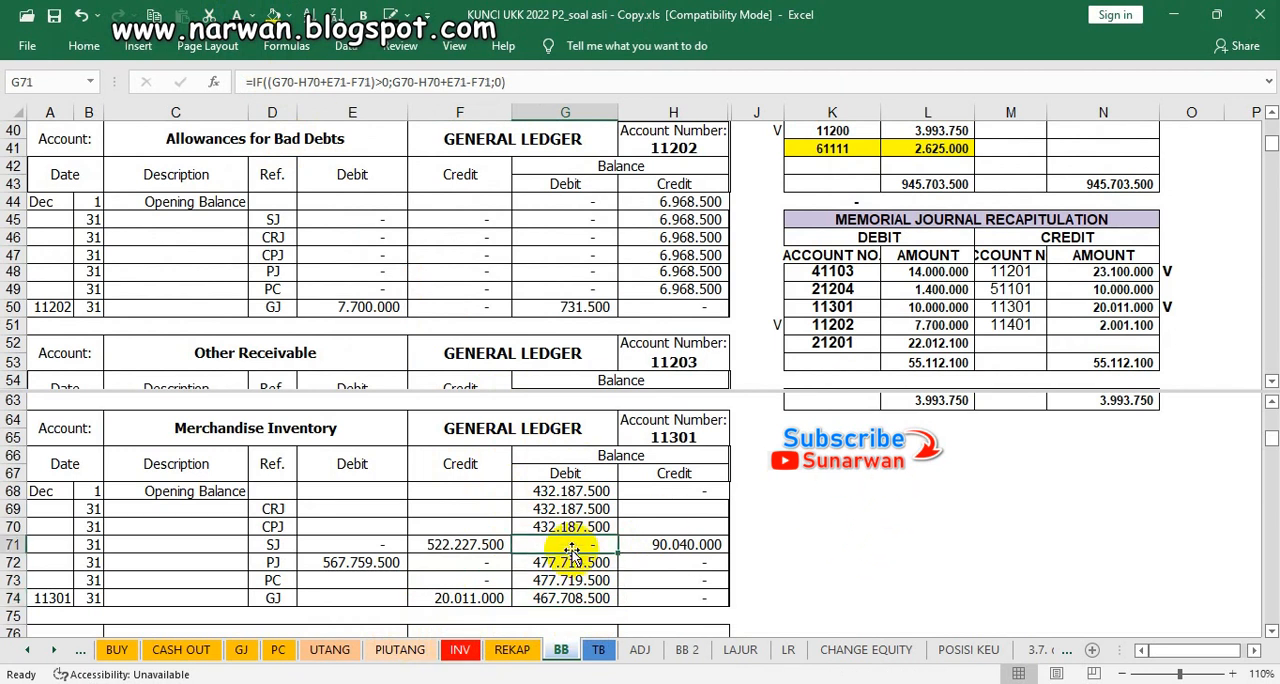
{"action": "scroll", "coordinate": [571, 553], "scroll_direction": "down", "scroll_amount": 2}
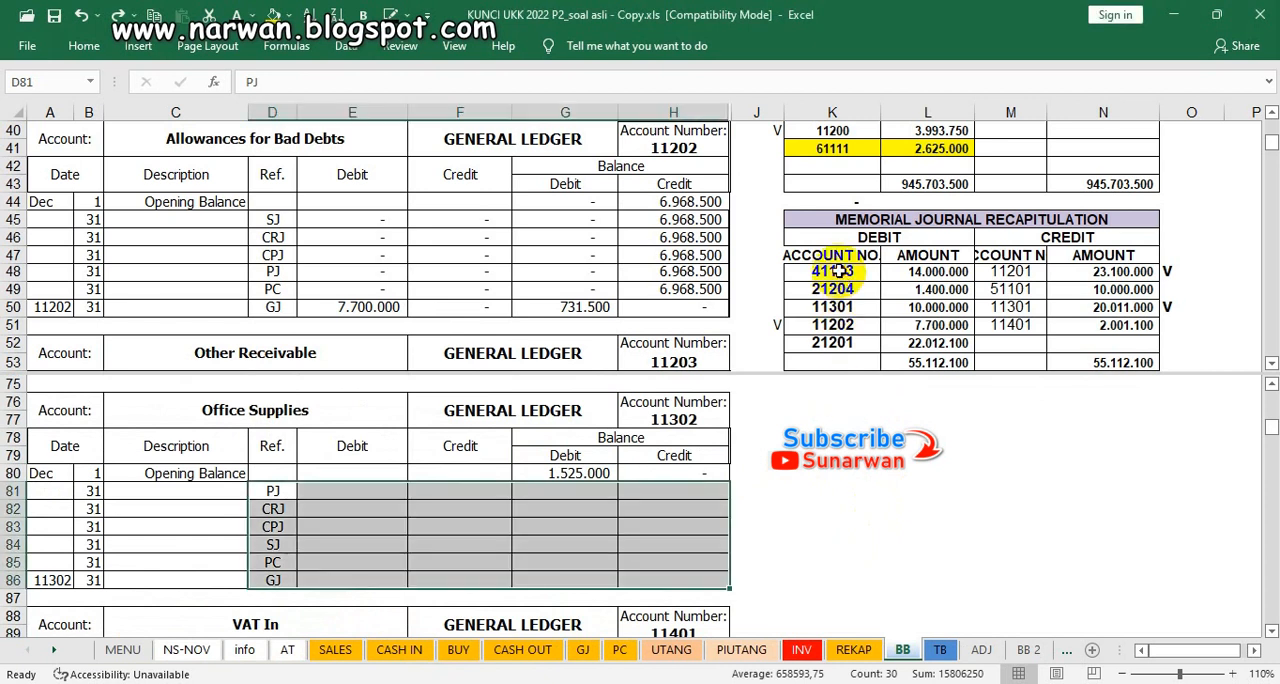
{"action": "scroll", "coordinate": [838, 271], "scroll_direction": "up", "scroll_amount": 1}
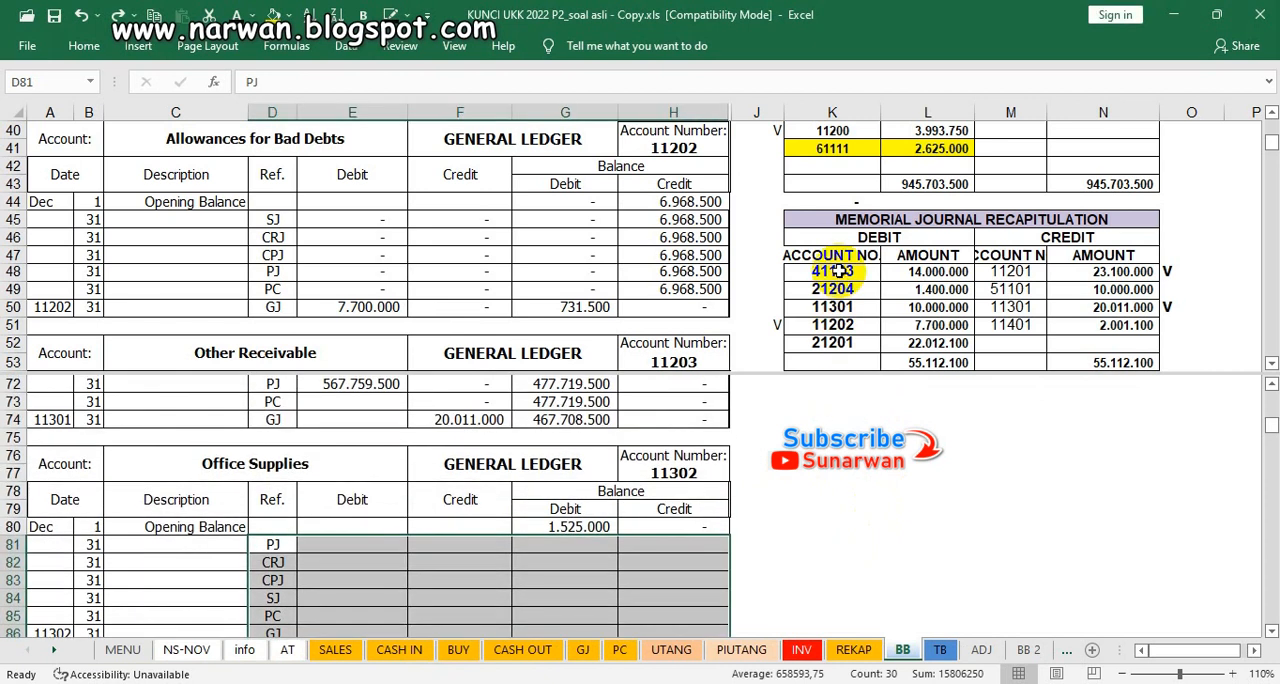
{"action": "left_click", "coordinate": [838, 271]}
{"action": "scroll", "coordinate": [838, 265], "scroll_direction": "up", "scroll_amount": 2}
{"action": "scroll", "coordinate": [838, 265], "scroll_direction": "up", "scroll_amount": 3}
{"action": "scroll", "coordinate": [838, 265], "scroll_direction": "up", "scroll_amount": 8}
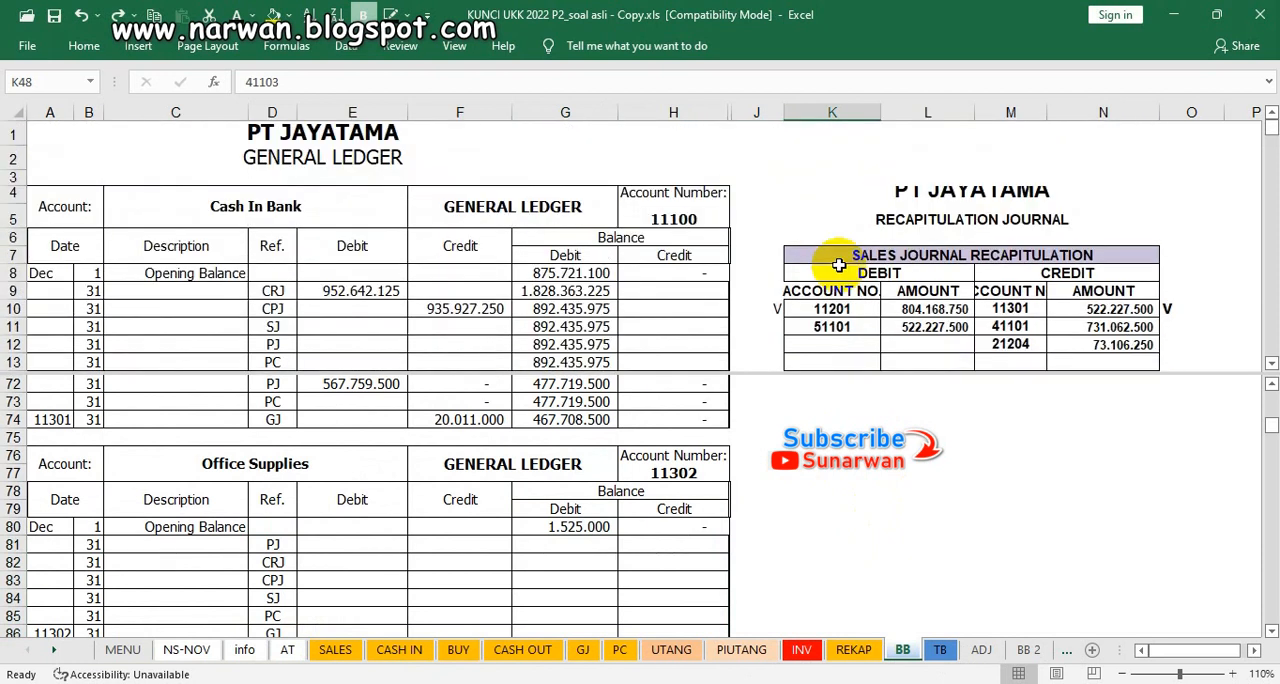
{"action": "scroll", "coordinate": [838, 265], "scroll_direction": "down", "scroll_amount": 6}
{"action": "scroll", "coordinate": [838, 265], "scroll_direction": "down", "scroll_amount": 10}
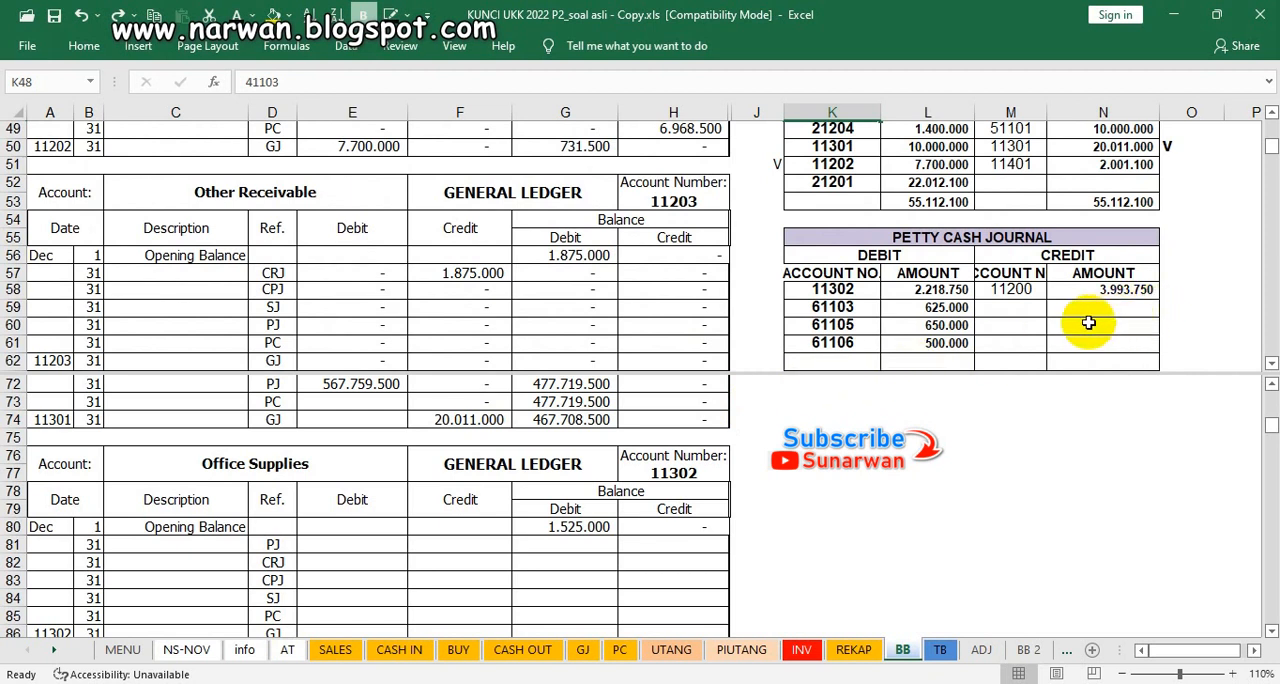
Step: Mark account 11302's debit in the petty cash journal recapitulation with V in cell J58
{"action": "left_click", "coordinate": [925, 307]}
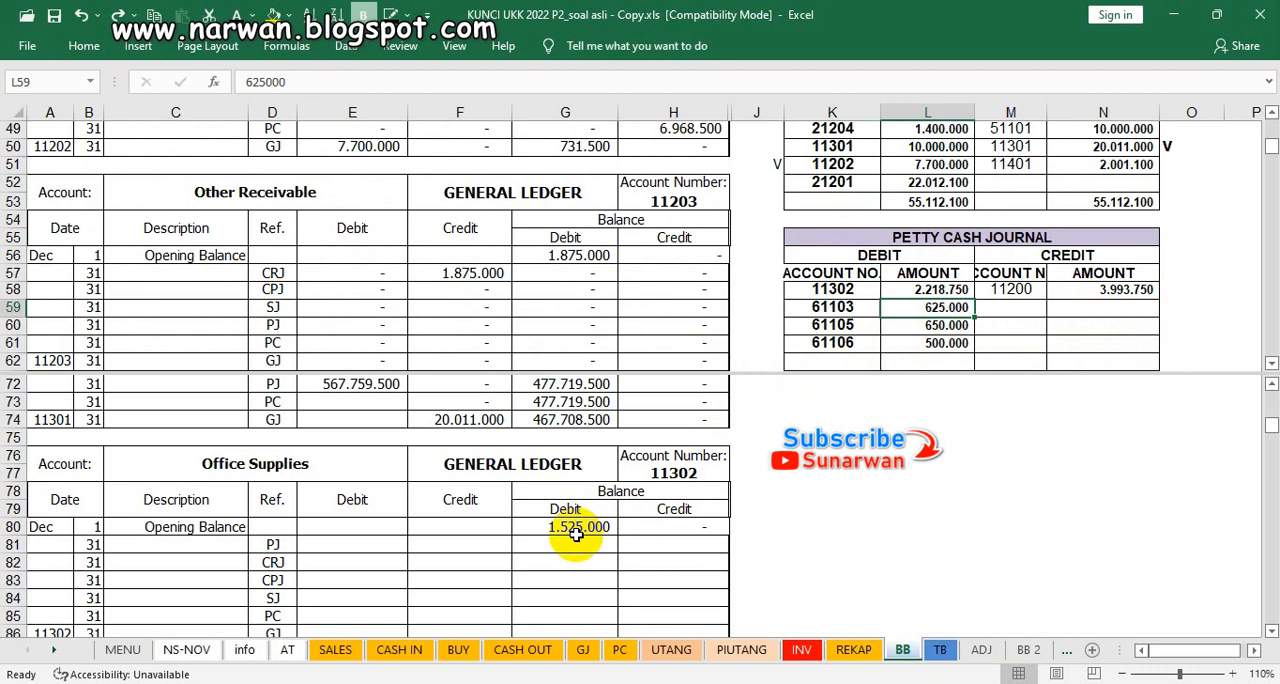
{"action": "left_click", "coordinate": [764, 290]}
{"action": "type", "text": "V"}
{"action": "left_click", "coordinate": [750, 455]}
Step: Make Office Supplies' PC debit in E85 and debit balances in G81:G85 visible using the dark font colour
{"action": "left_click", "coordinate": [349, 618]}
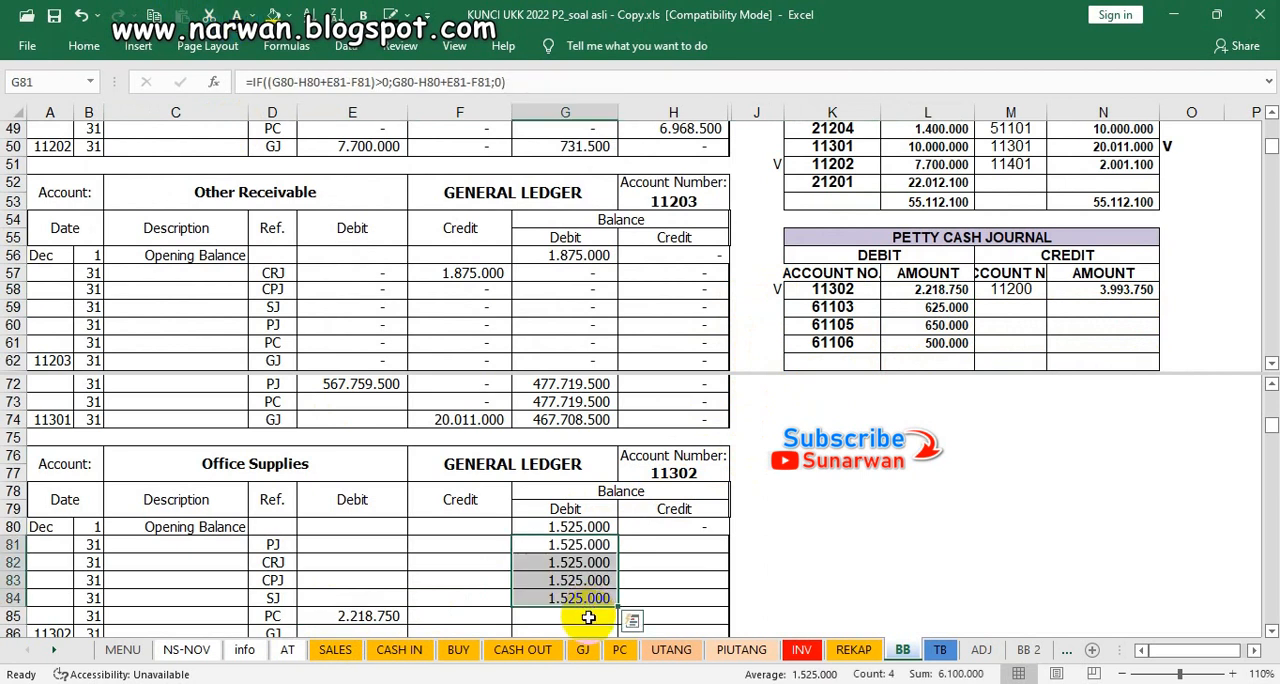
{"action": "left_click", "coordinate": [588, 615]}
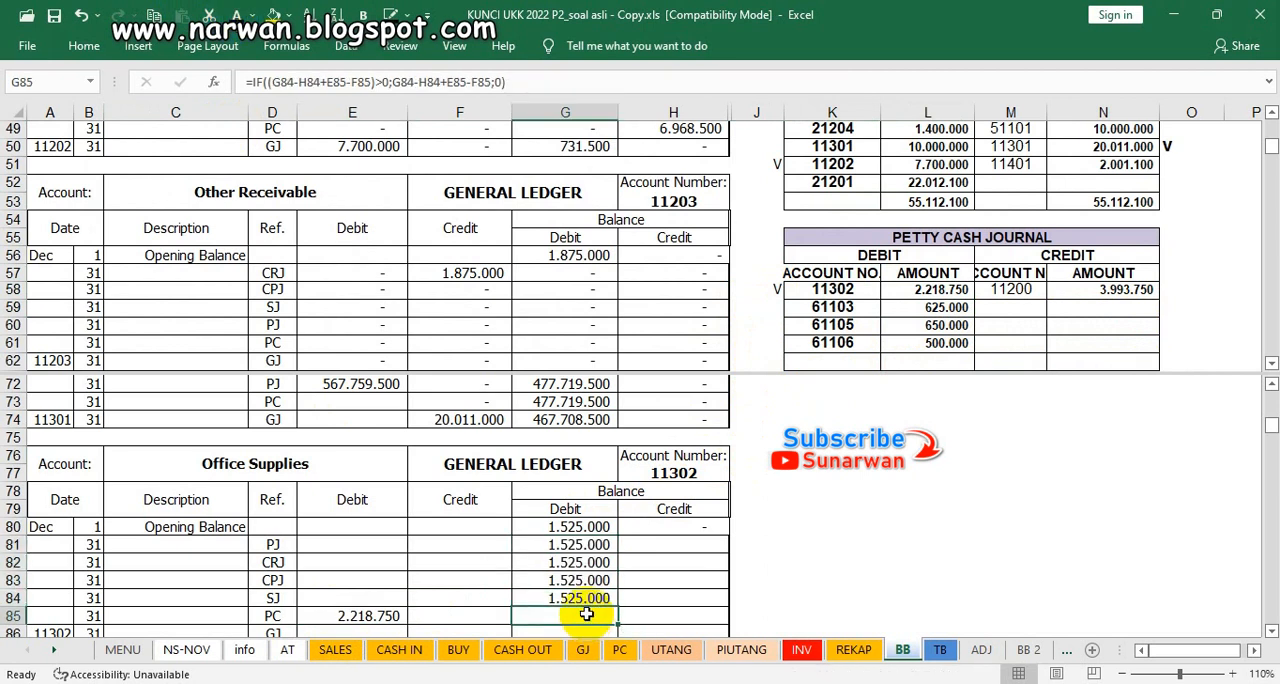
{"action": "scroll", "coordinate": [636, 440], "scroll_direction": "down", "scroll_amount": 1}
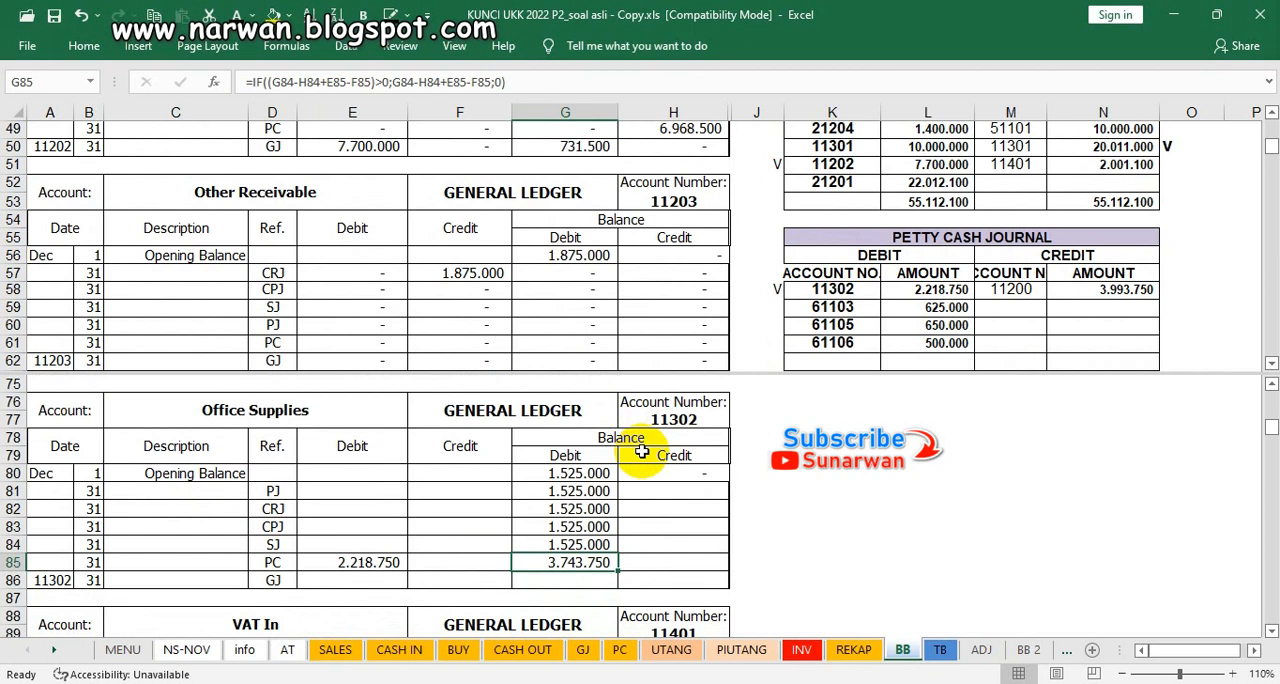
Step: Find VAT In's account 11401 in the purchases journal recapitulation and mark its debit with V in cell J29
{"action": "left_click", "coordinate": [658, 473]}
{"action": "scroll", "coordinate": [658, 473], "scroll_direction": "down", "scroll_amount": 4}
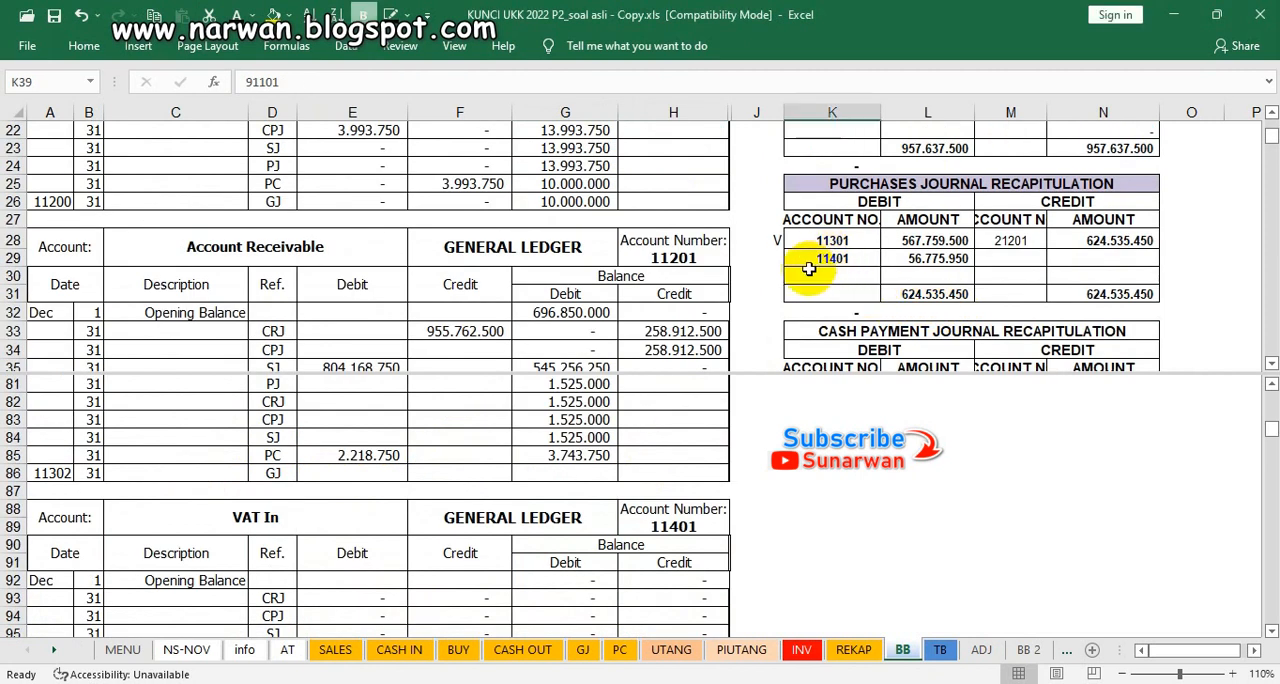
{"action": "left_click", "coordinate": [778, 263]}
{"action": "type", "text": "V"}
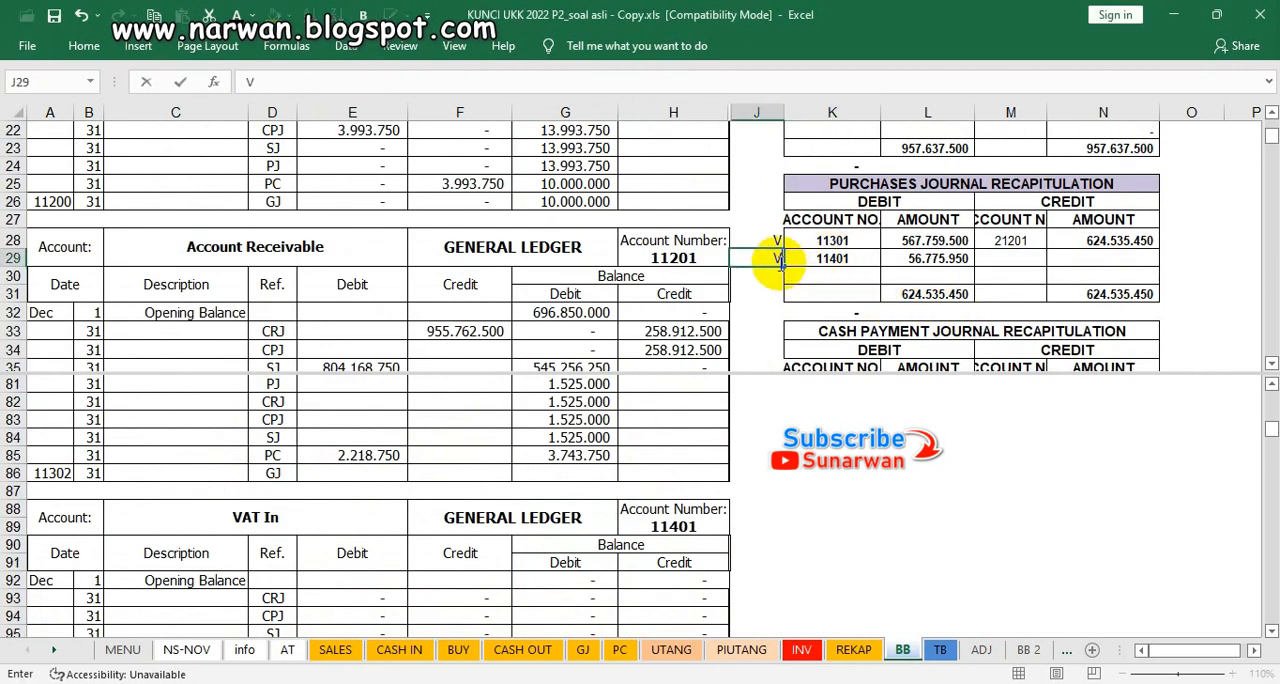
Step: Make VAT In's PJ debit in E96 and PC debit balance in G97 visible using the dark font colour
{"action": "left_click", "coordinate": [338, 615]}
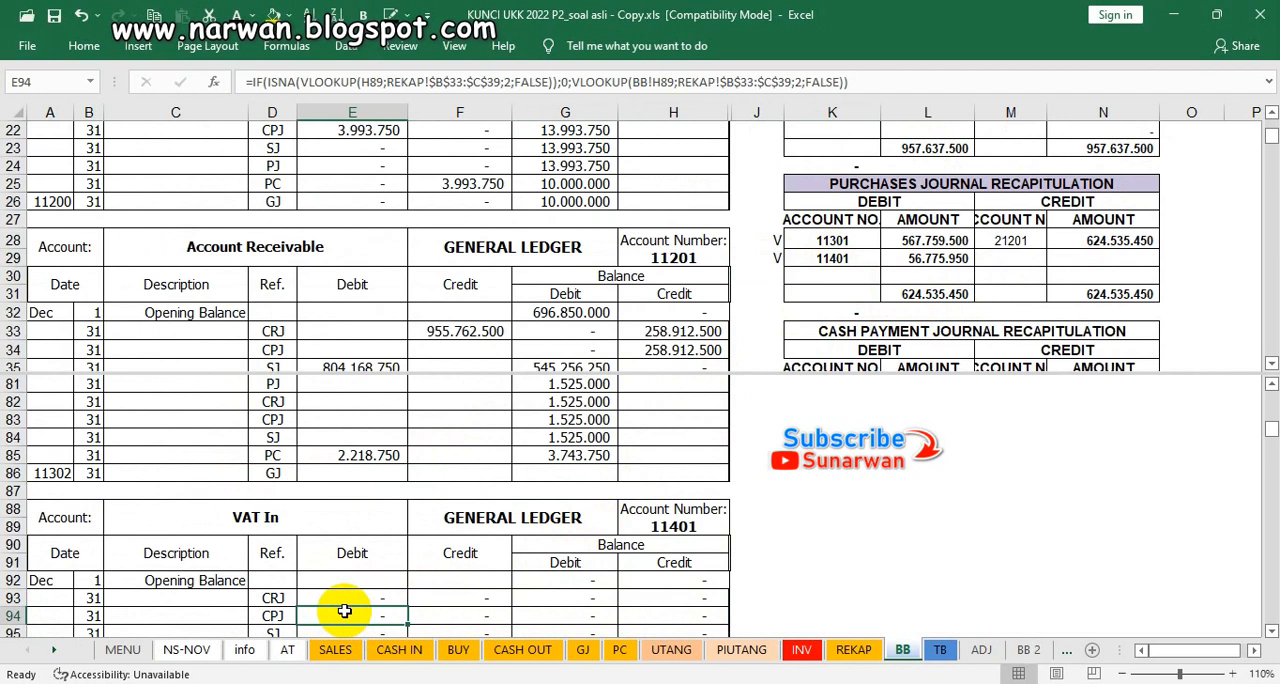
{"action": "scroll", "coordinate": [344, 610], "scroll_direction": "down", "scroll_amount": 1}
{"action": "scroll", "coordinate": [344, 610], "scroll_direction": "down", "scroll_amount": 1}
{"action": "left_click", "coordinate": [340, 598]}
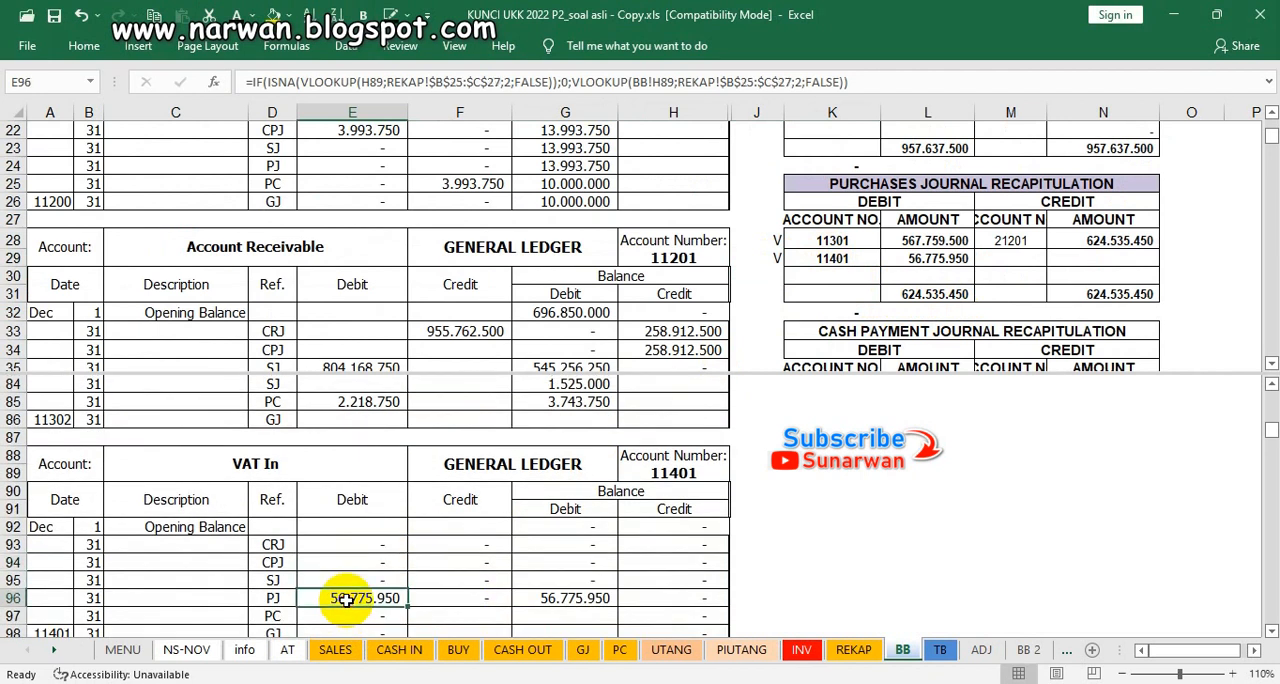
{"action": "left_click", "coordinate": [567, 614]}
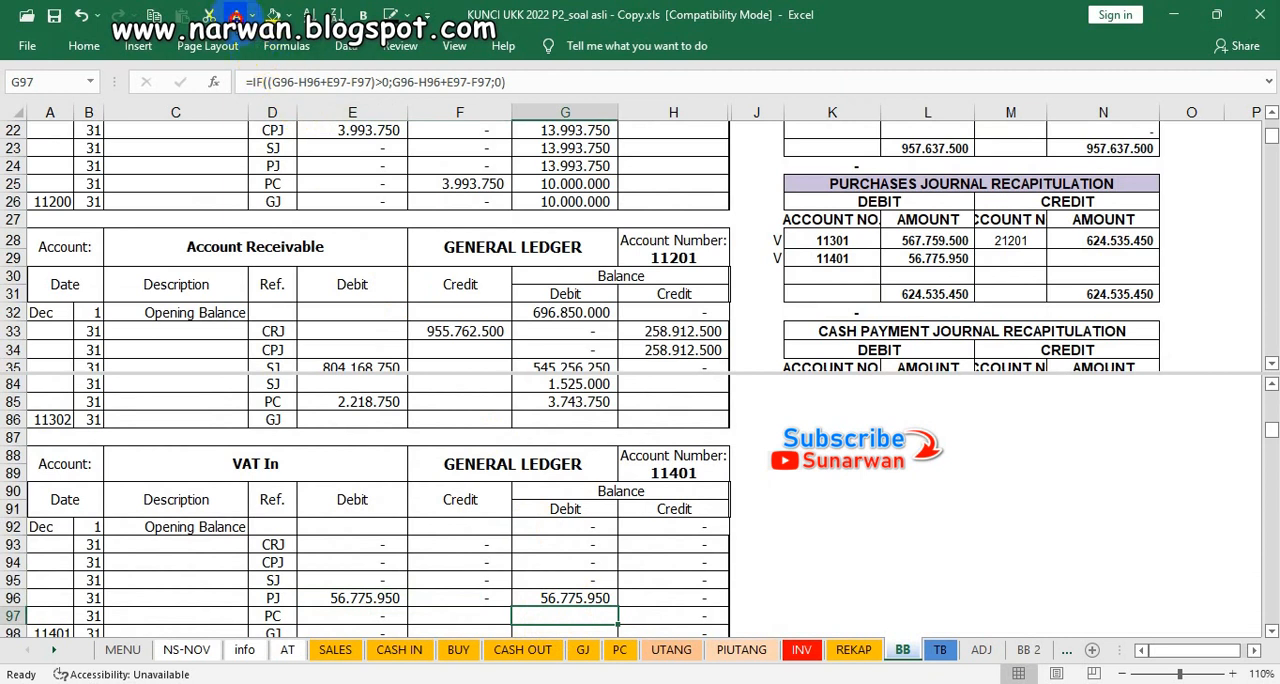
{"action": "scroll", "coordinate": [503, 530], "scroll_direction": "down", "scroll_amount": 1}
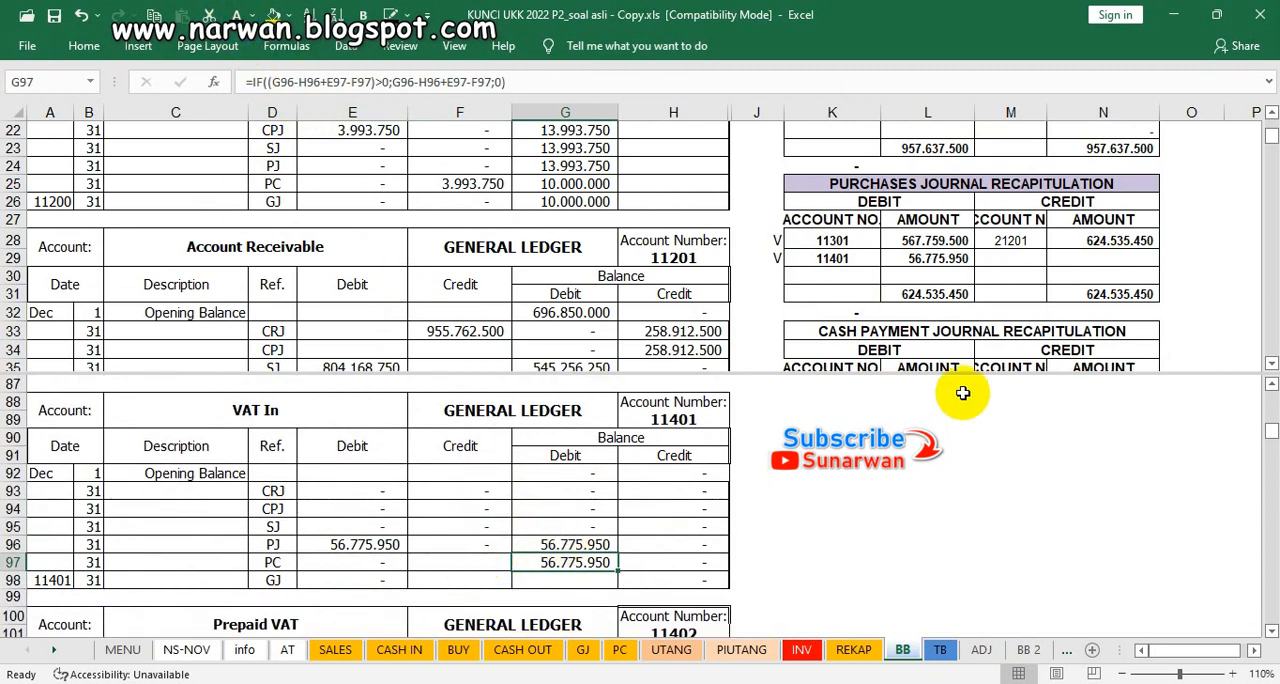
Step: Mark account 11401's credit in the memorial journal recapitulation with V in cell O51
{"action": "left_click", "coordinate": [948, 348]}
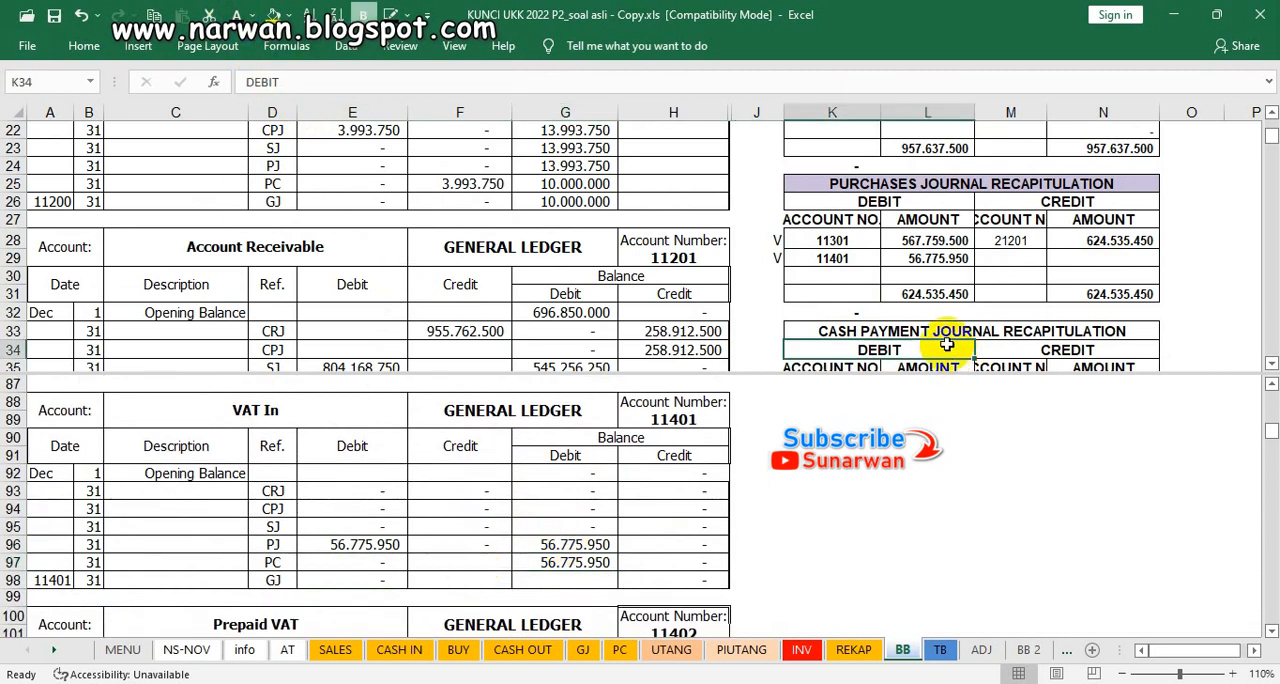
{"action": "scroll", "coordinate": [930, 292], "scroll_direction": "up", "scroll_amount": 1}
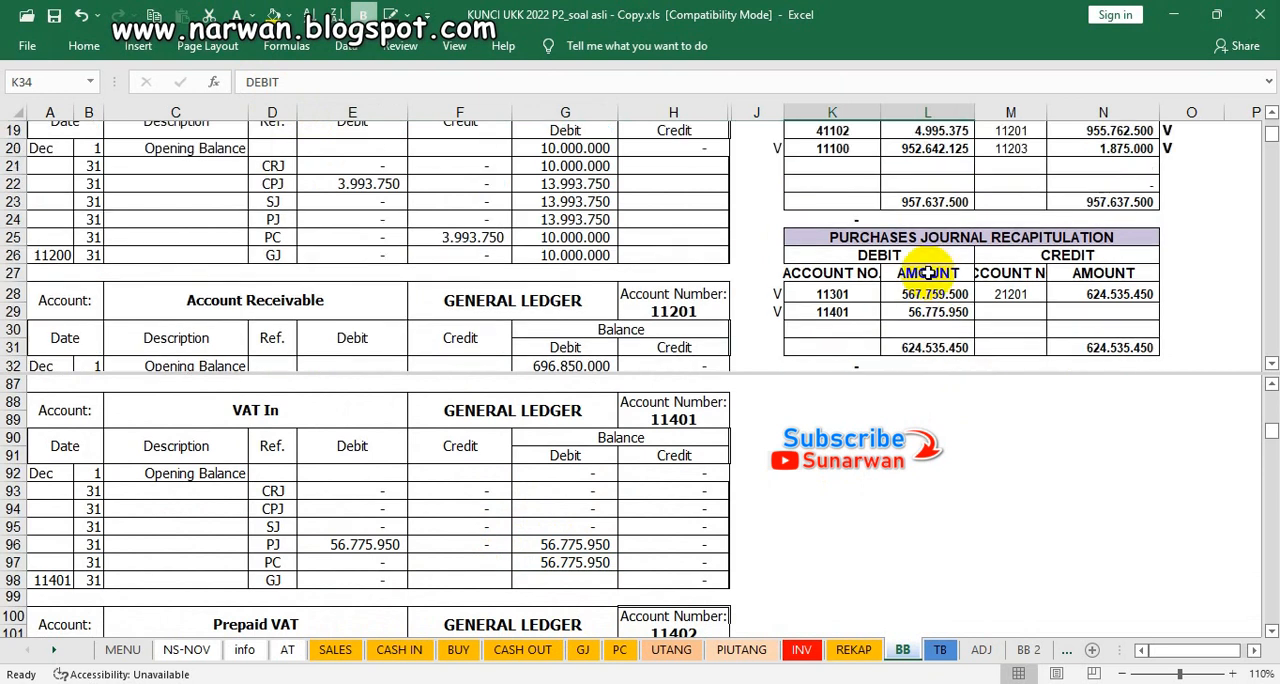
{"action": "scroll", "coordinate": [928, 280], "scroll_direction": "down", "scroll_amount": 3}
{"action": "scroll", "coordinate": [928, 275], "scroll_direction": "down", "scroll_amount": 3}
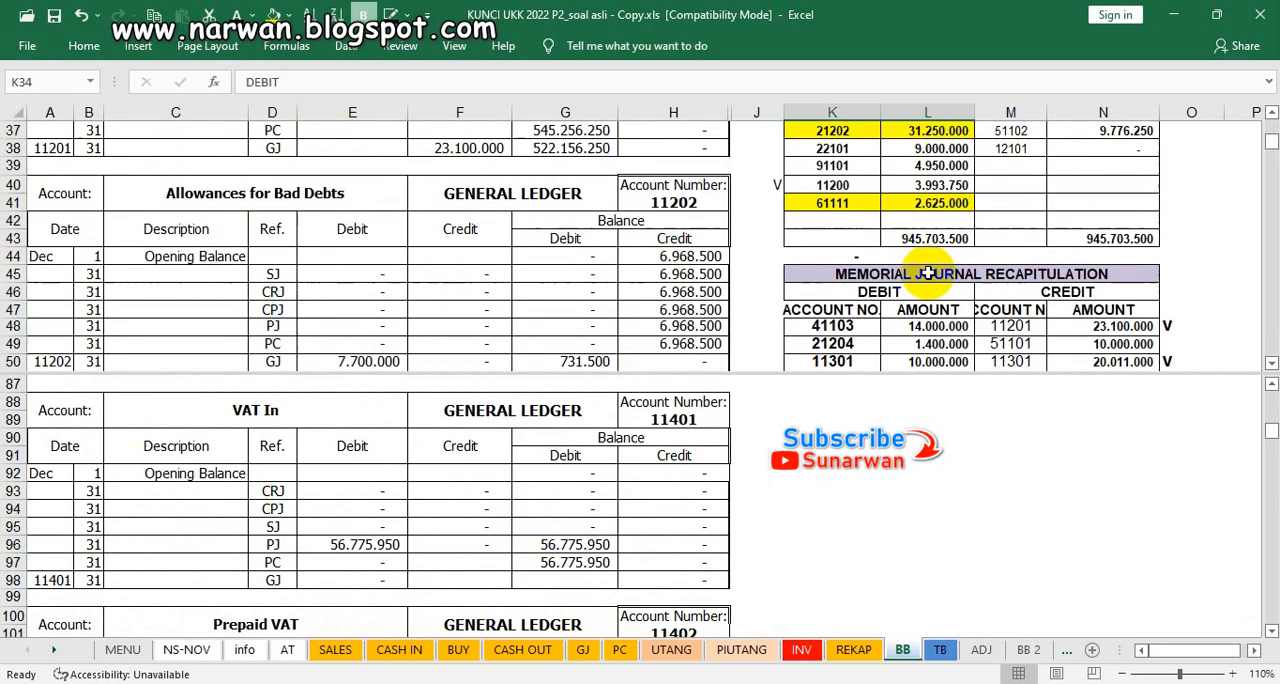
{"action": "scroll", "coordinate": [928, 272], "scroll_direction": "down", "scroll_amount": 2}
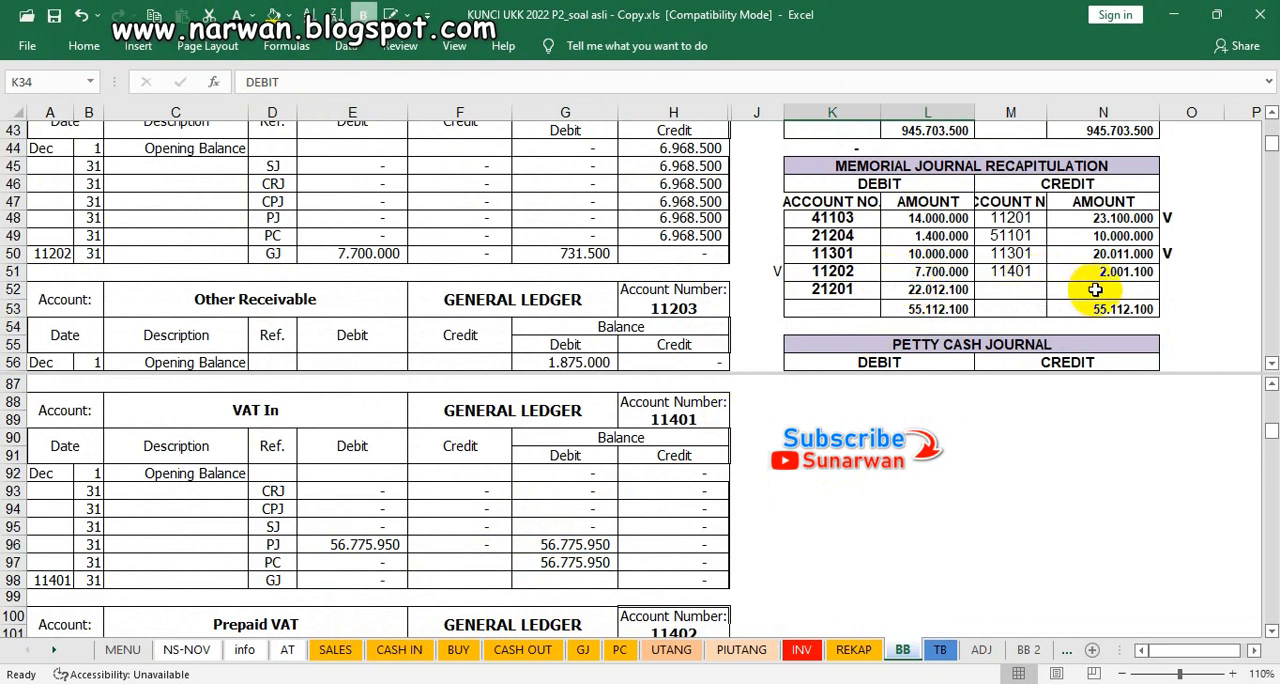
{"action": "left_click", "coordinate": [1167, 273]}
{"action": "type", "text": "V"}
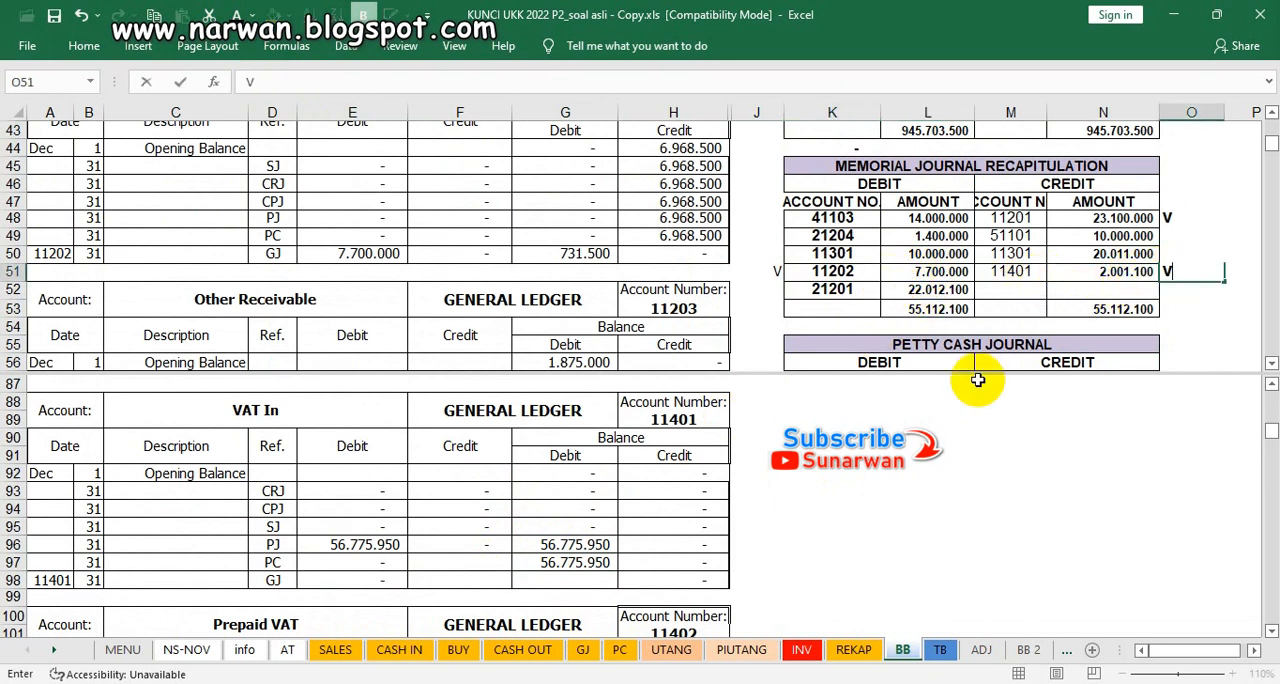
Step: Make VAT In's GJ credit in F98 and debit balance in G98 visible using the dark font colour
{"action": "left_click", "coordinate": [468, 579]}
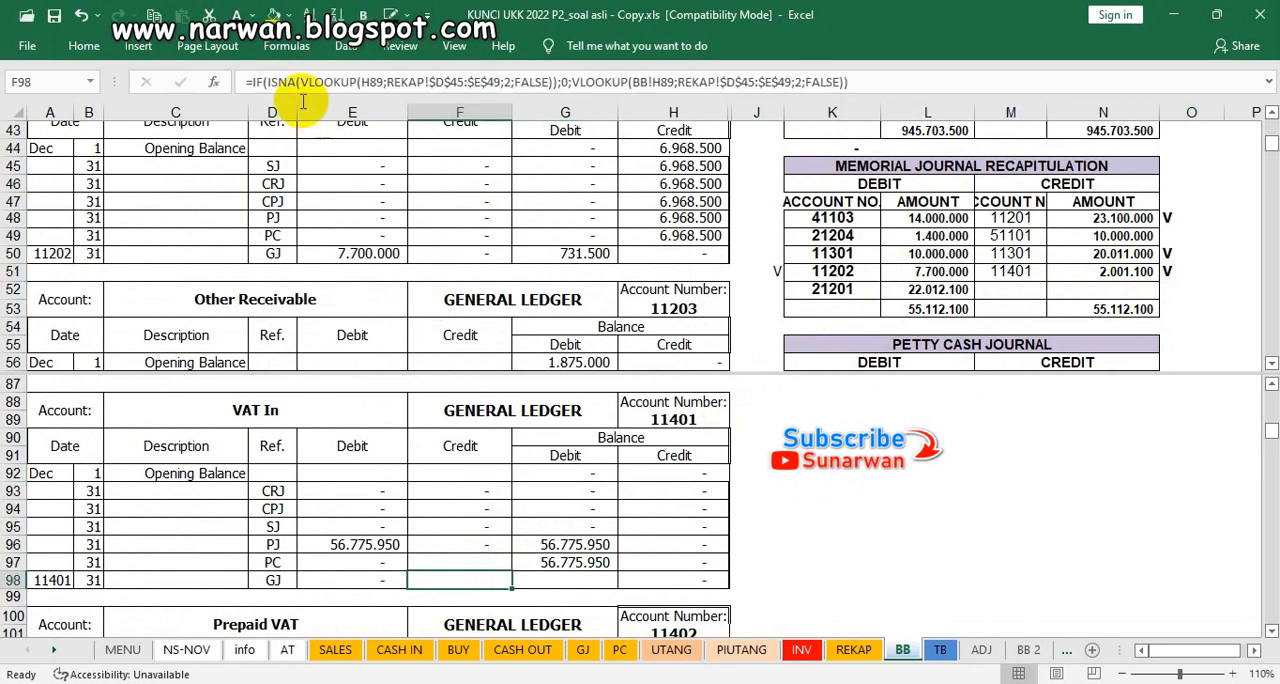
{"action": "key", "text": "Right"}
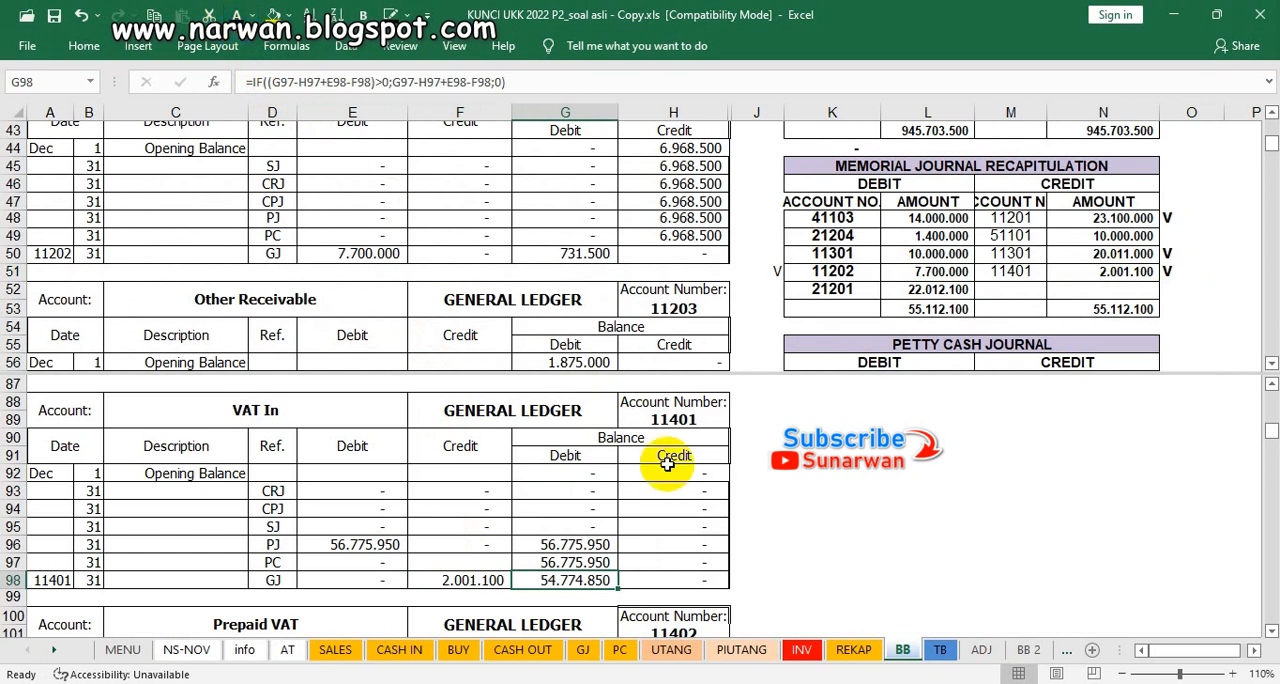
{"action": "left_click", "coordinate": [600, 493]}
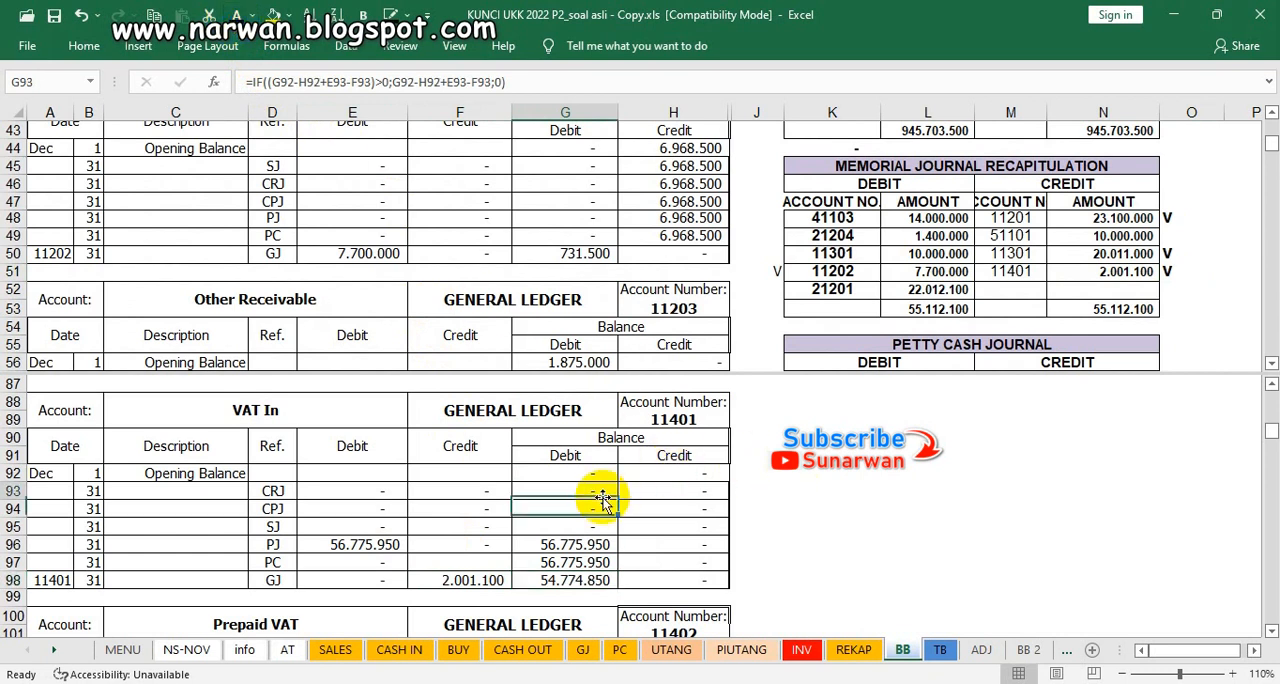
{"action": "scroll", "coordinate": [601, 497], "scroll_direction": "down", "scroll_amount": 3}
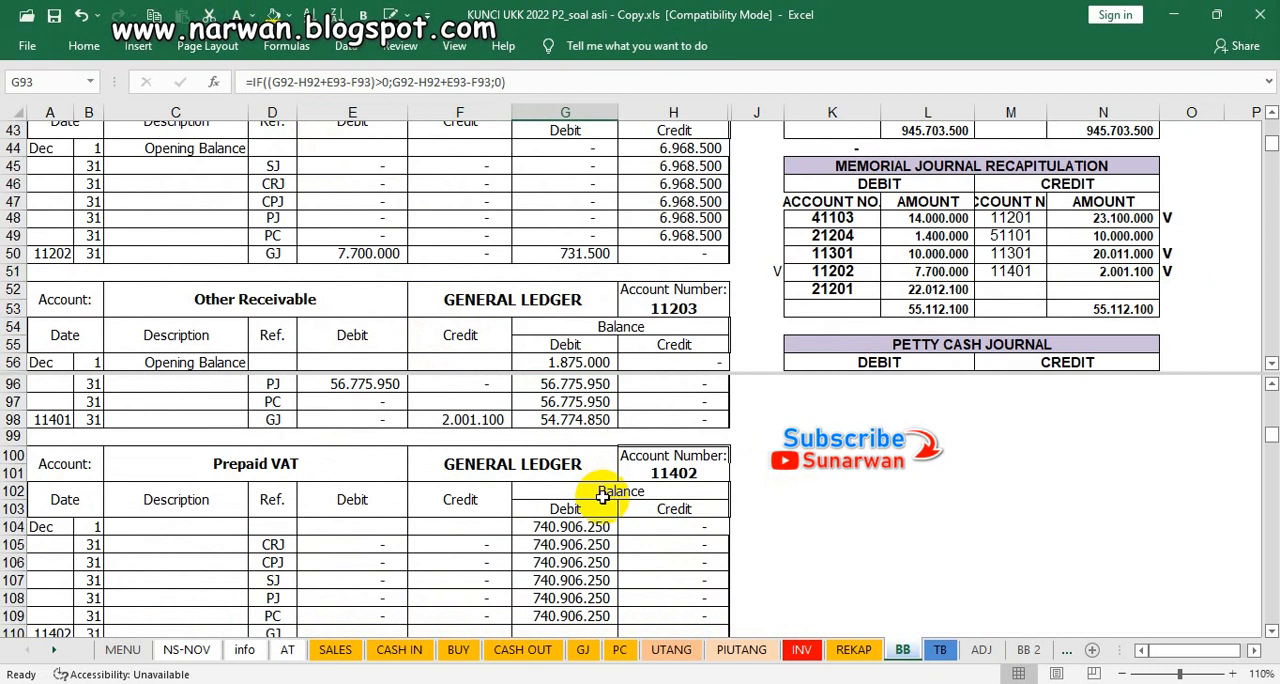
{"action": "scroll", "coordinate": [601, 497], "scroll_direction": "down", "scroll_amount": 1}
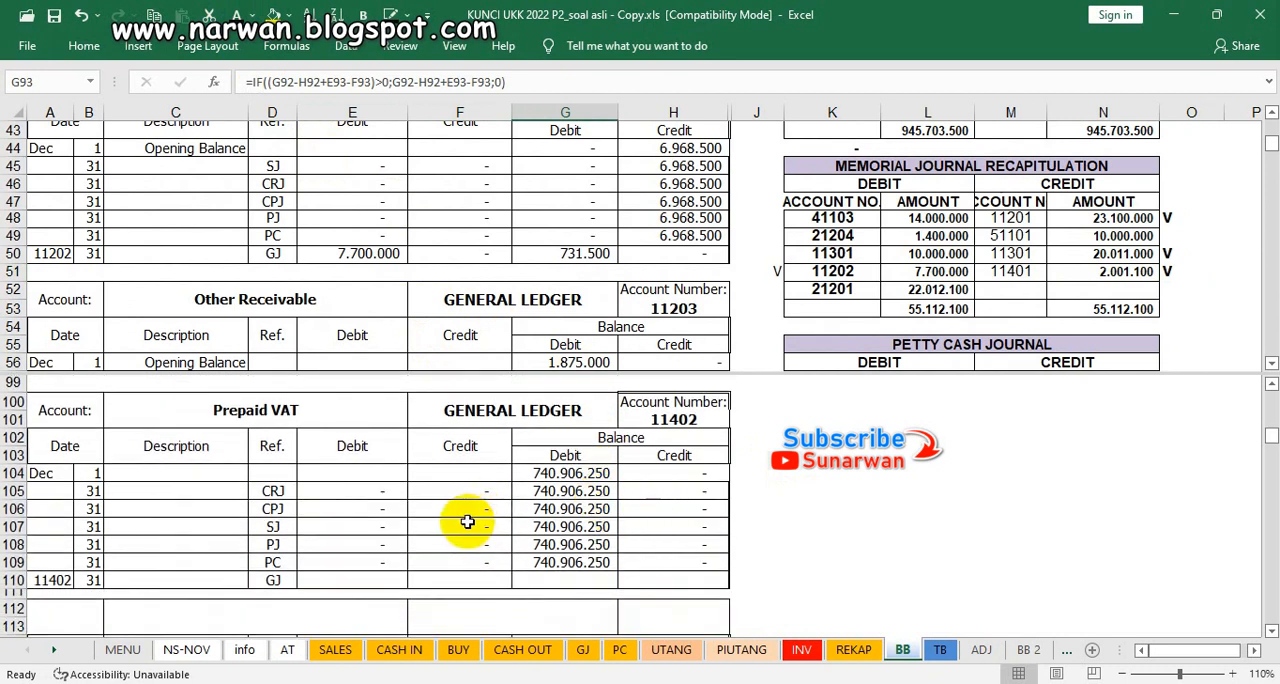
Step: Review the Prepaid VAT, Land, Building At Cost and Acc Depr Building ledgers for posted journal amounts
{"action": "left_click", "coordinate": [690, 510]}
{"action": "scroll", "coordinate": [609, 511], "scroll_direction": "down", "scroll_amount": 2}
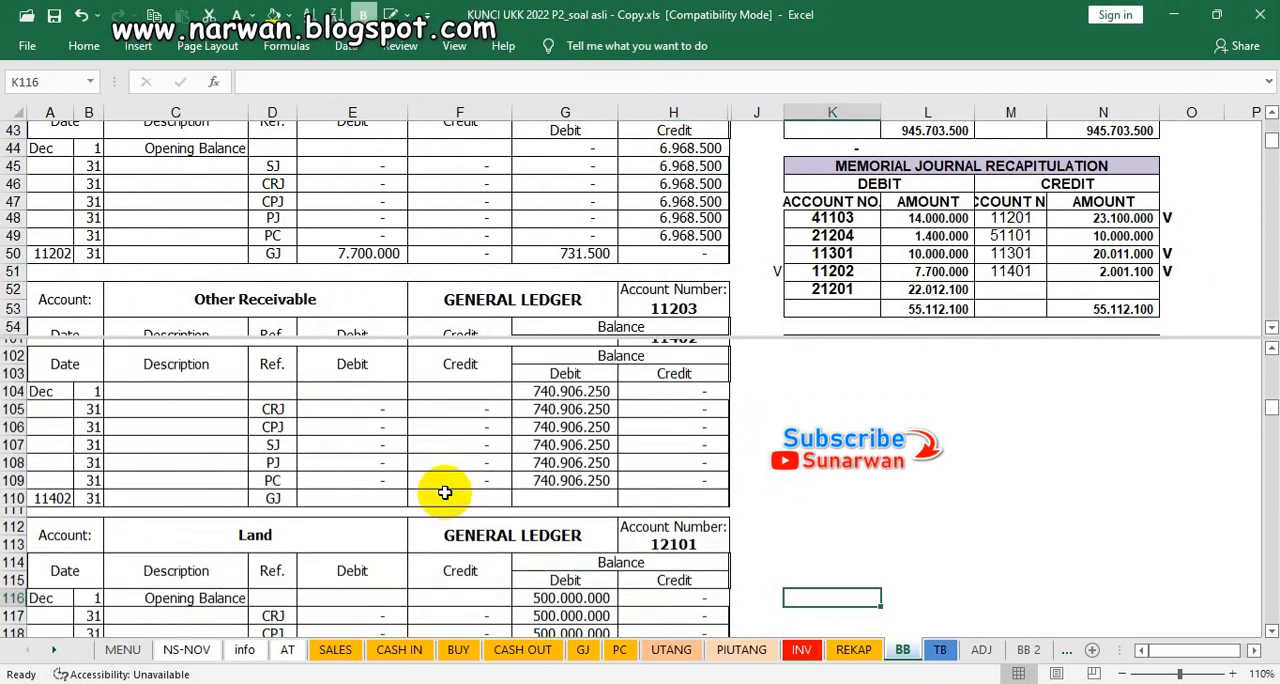
{"action": "scroll", "coordinate": [443, 491], "scroll_direction": "down", "scroll_amount": 1}
{"action": "scroll", "coordinate": [445, 492], "scroll_direction": "up", "scroll_amount": 3}
{"action": "scroll", "coordinate": [445, 492], "scroll_direction": "down", "scroll_amount": 5}
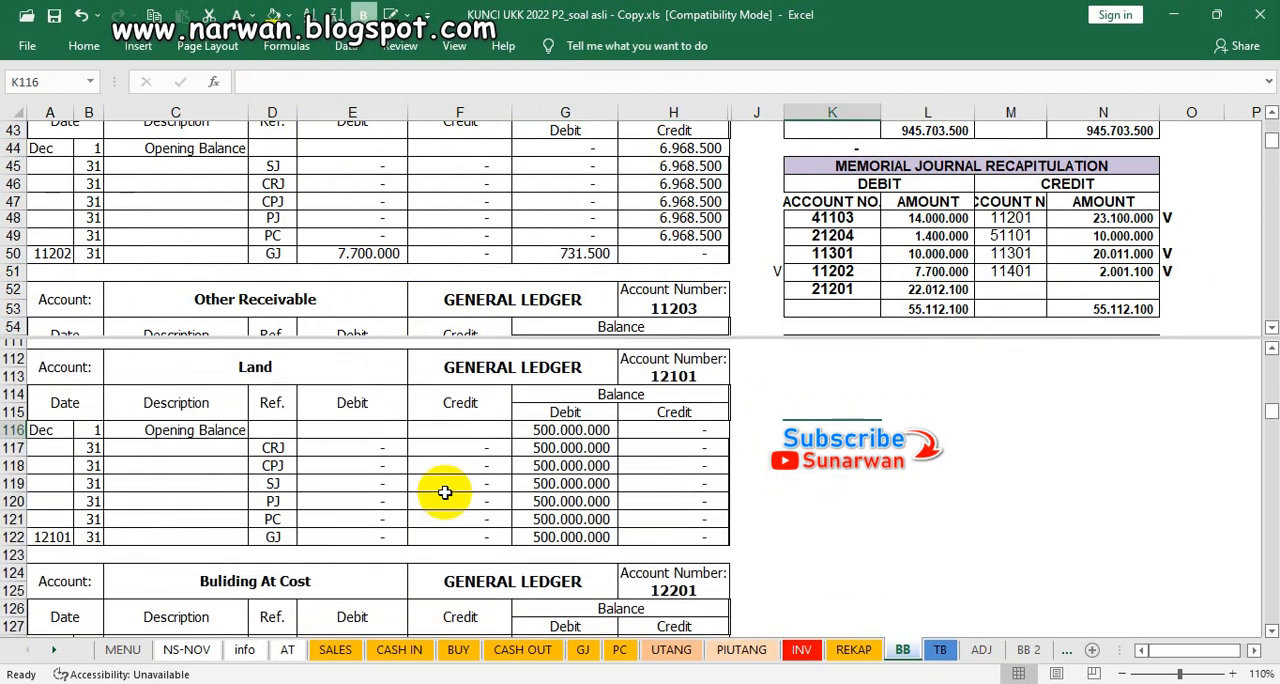
{"action": "scroll", "coordinate": [445, 492], "scroll_direction": "down", "scroll_amount": 4}
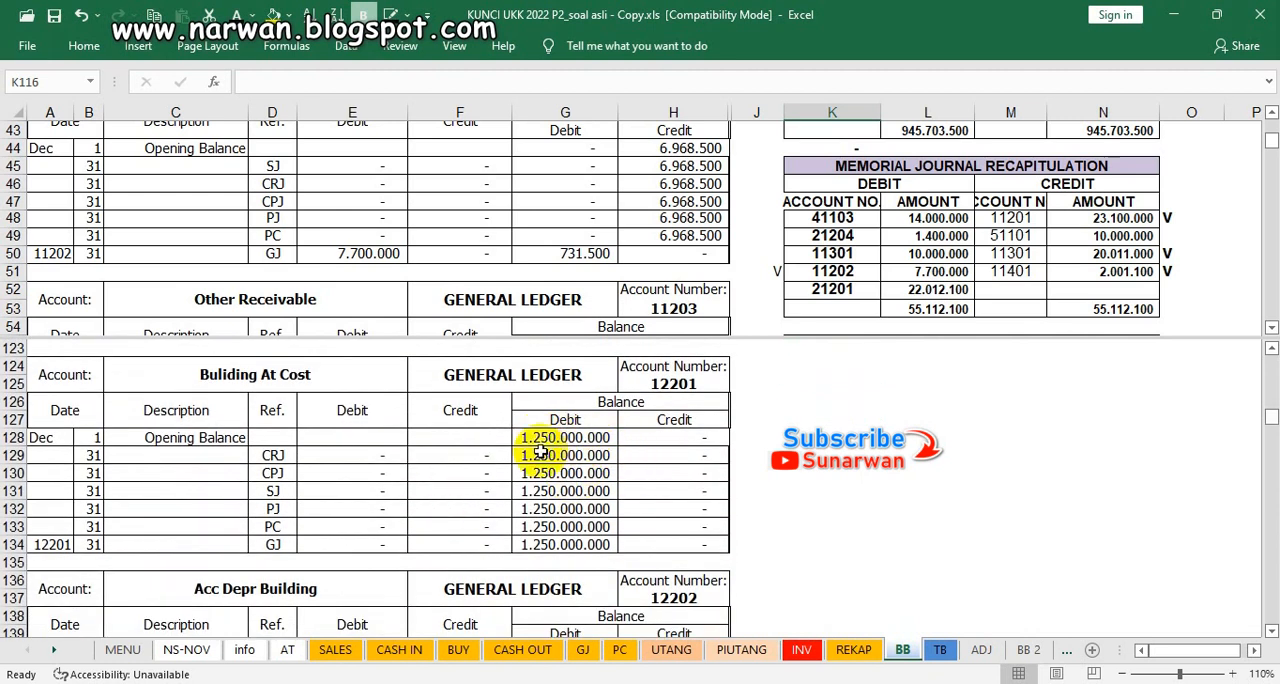
{"action": "scroll", "coordinate": [523, 474], "scroll_direction": "down", "scroll_amount": 3}
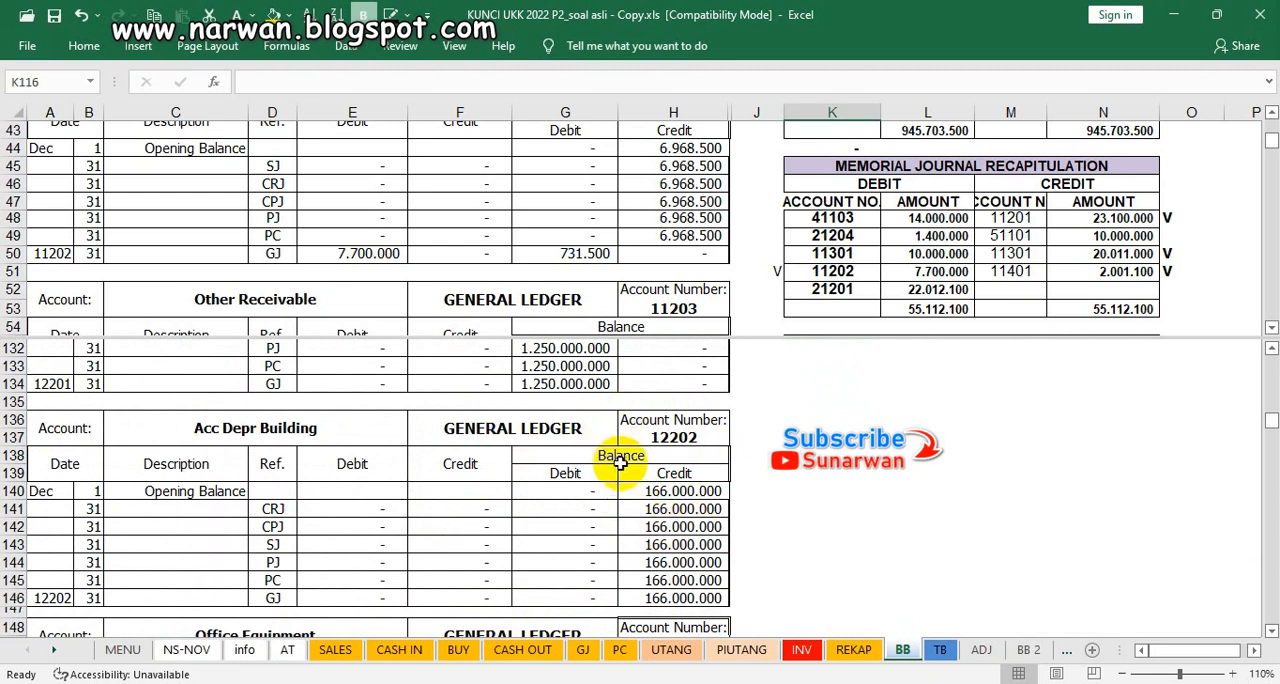
Step: Review the Office Equipment, Acc Depr Office Equipment, Vehicles and Acc Depr Vehicles ledgers for posted journal amounts
{"action": "left_click", "coordinate": [464, 491]}
{"action": "scroll", "coordinate": [464, 492], "scroll_direction": "down", "scroll_amount": 4}
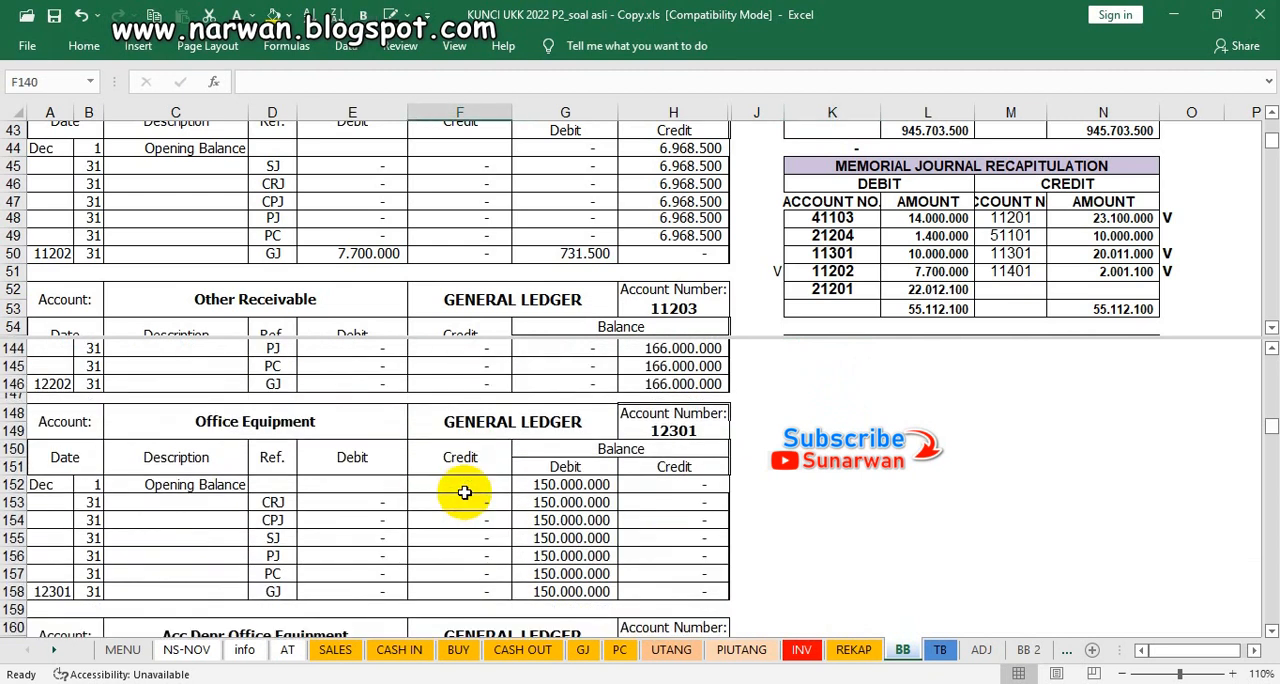
{"action": "scroll", "coordinate": [464, 492], "scroll_direction": "down", "scroll_amount": 4}
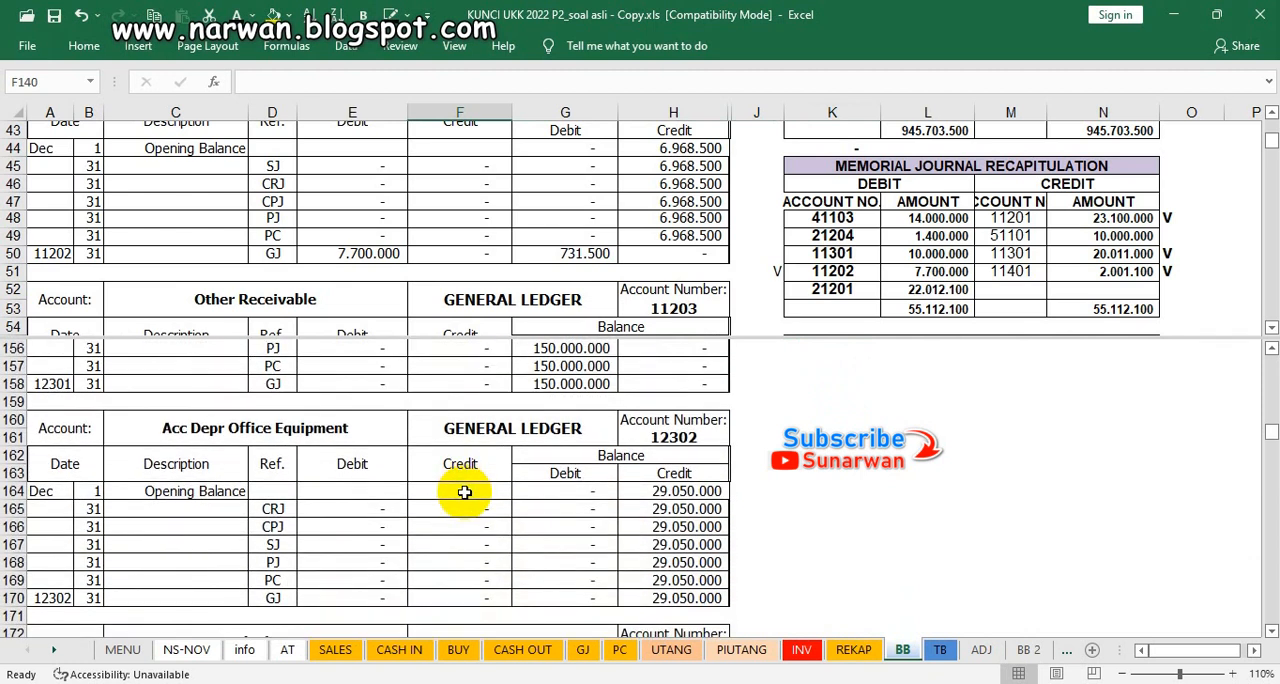
{"action": "scroll", "coordinate": [464, 492], "scroll_direction": "down", "scroll_amount": 2}
{"action": "left_click", "coordinate": [655, 384]}
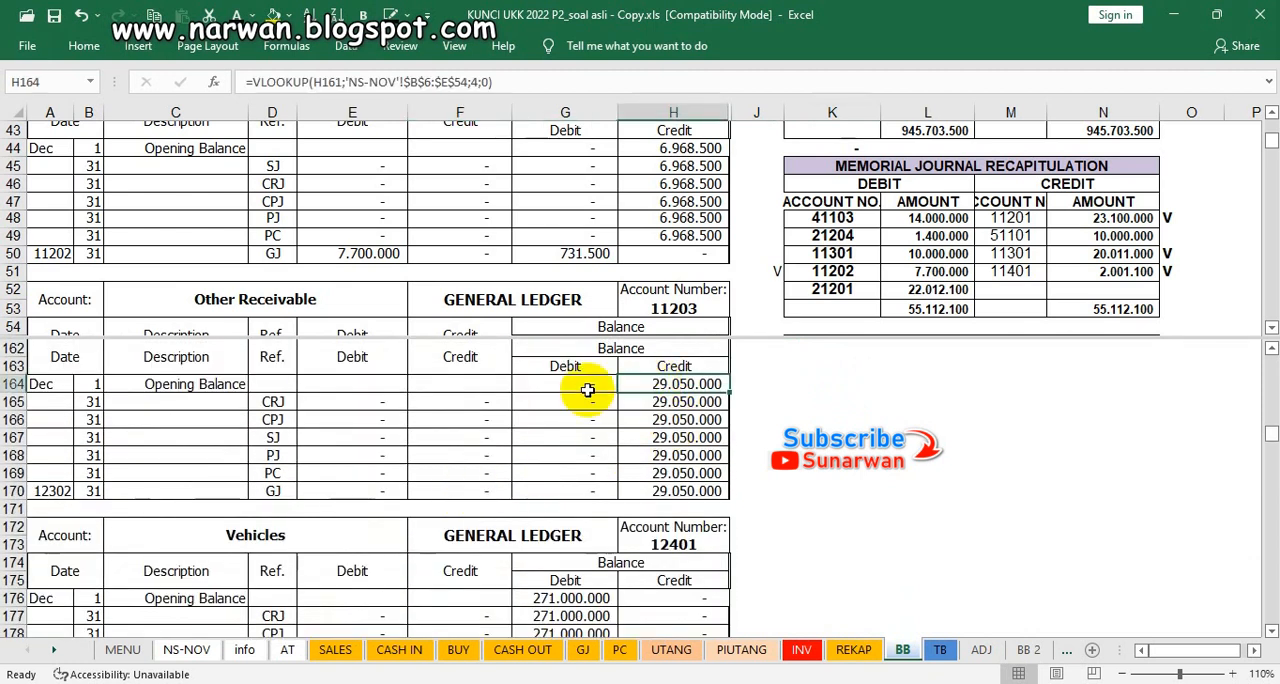
{"action": "scroll", "coordinate": [502, 448], "scroll_direction": "down", "scroll_amount": 1}
{"action": "scroll", "coordinate": [502, 449], "scroll_direction": "down", "scroll_amount": 4}
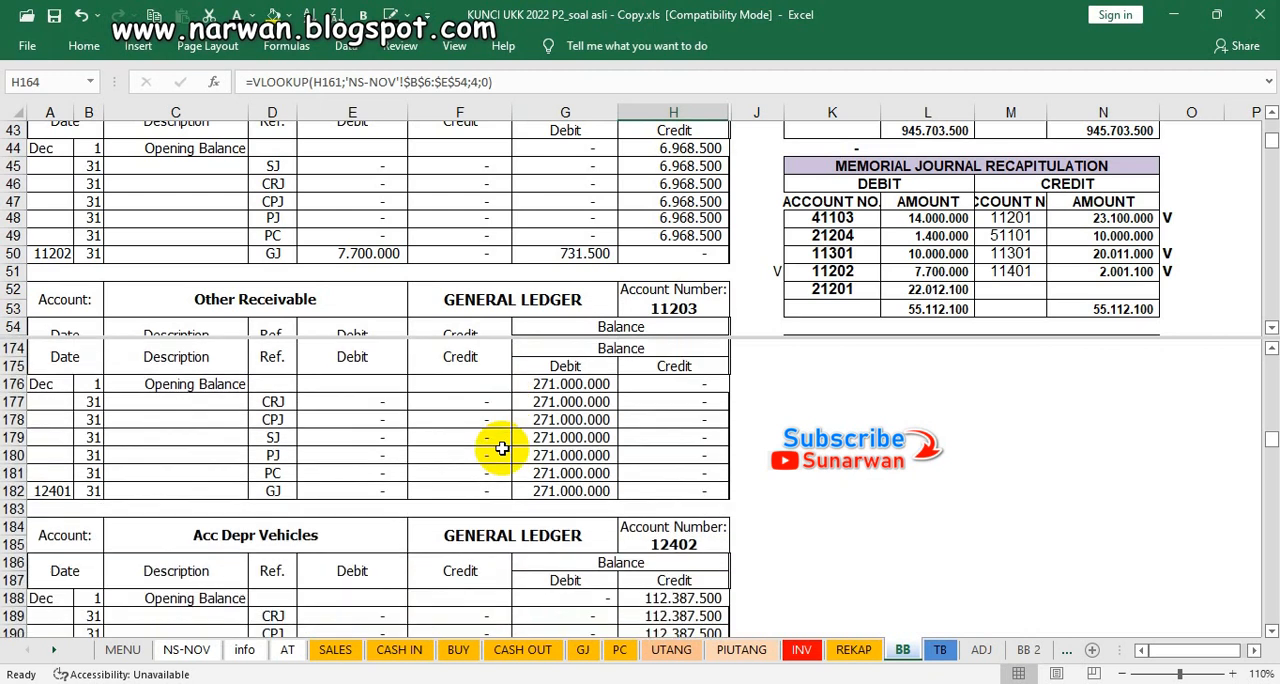
{"action": "scroll", "coordinate": [502, 449], "scroll_direction": "down", "scroll_amount": 2}
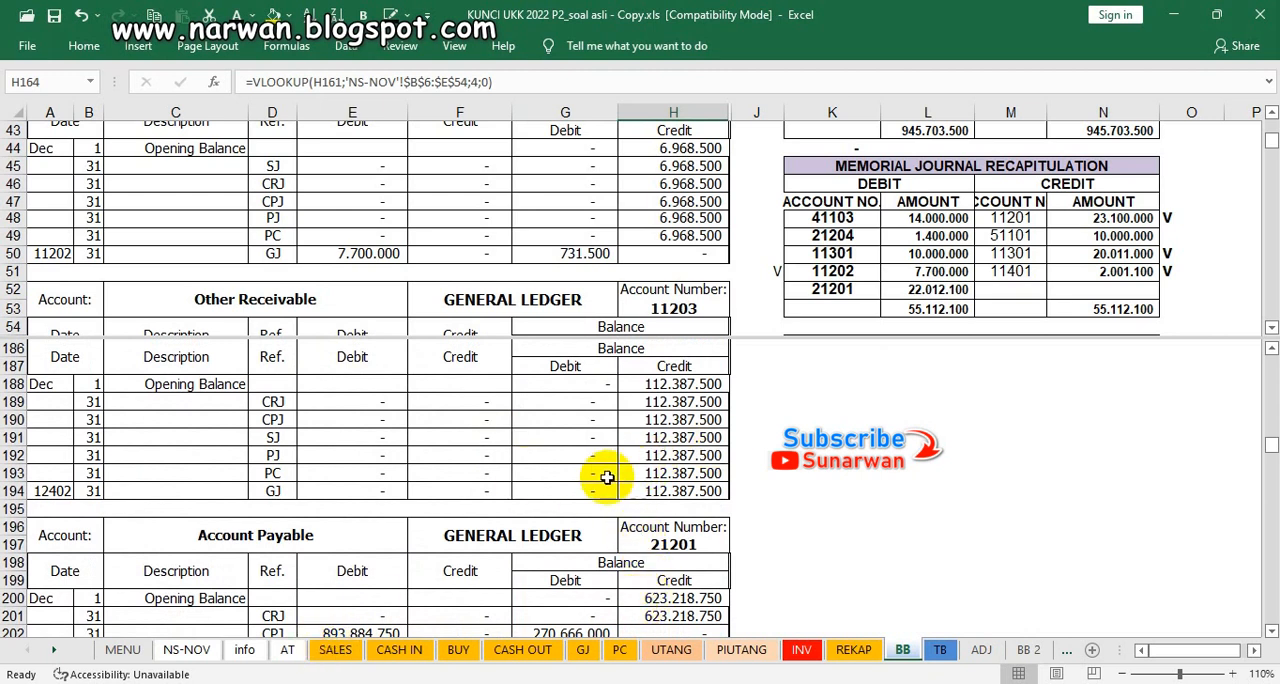
Step: Mark account 21201's debit in the cash payment journal recapitulation with V in J36 and check it against Account Payable's CPJ debit in E202
{"action": "scroll", "coordinate": [565, 488], "scroll_direction": "down", "scroll_amount": 2}
{"action": "scroll", "coordinate": [780, 166], "scroll_direction": "up", "scroll_amount": 3}
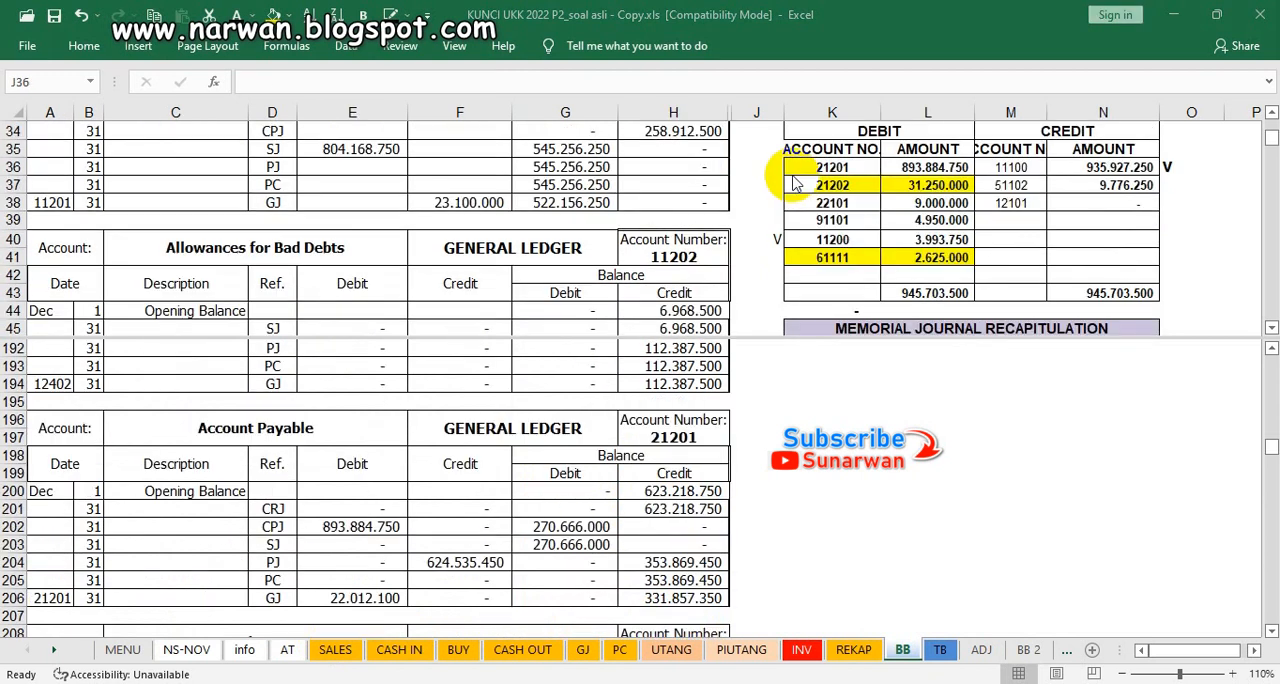
{"action": "left_click", "coordinate": [765, 166]}
{"action": "double_click", "coordinate": [768, 167]}
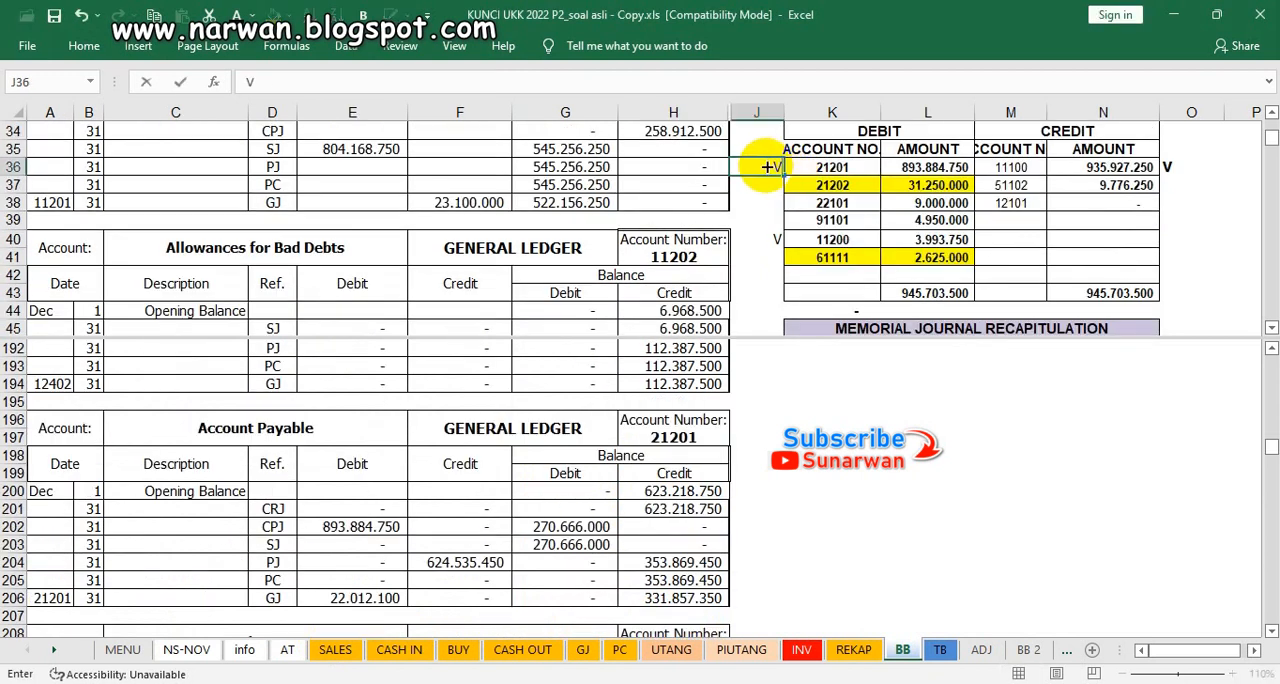
{"action": "left_click", "coordinate": [830, 167]}
{"action": "left_click", "coordinate": [895, 167]}
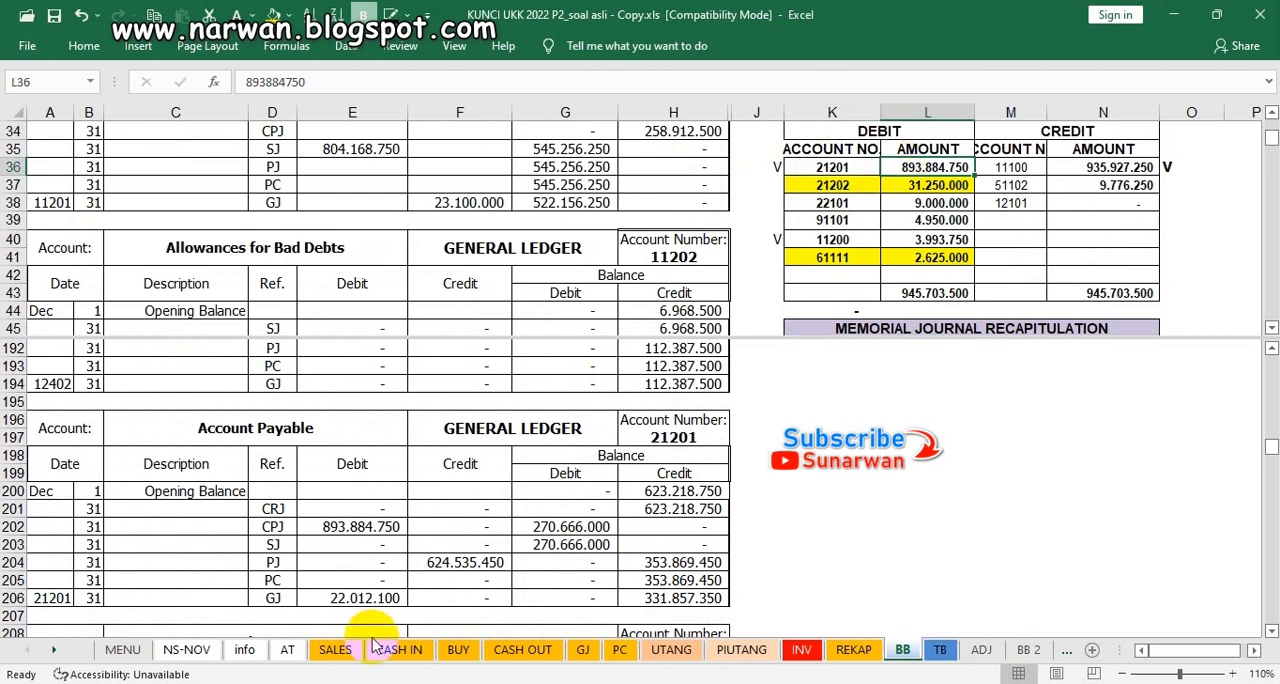
{"action": "left_click", "coordinate": [362, 528]}
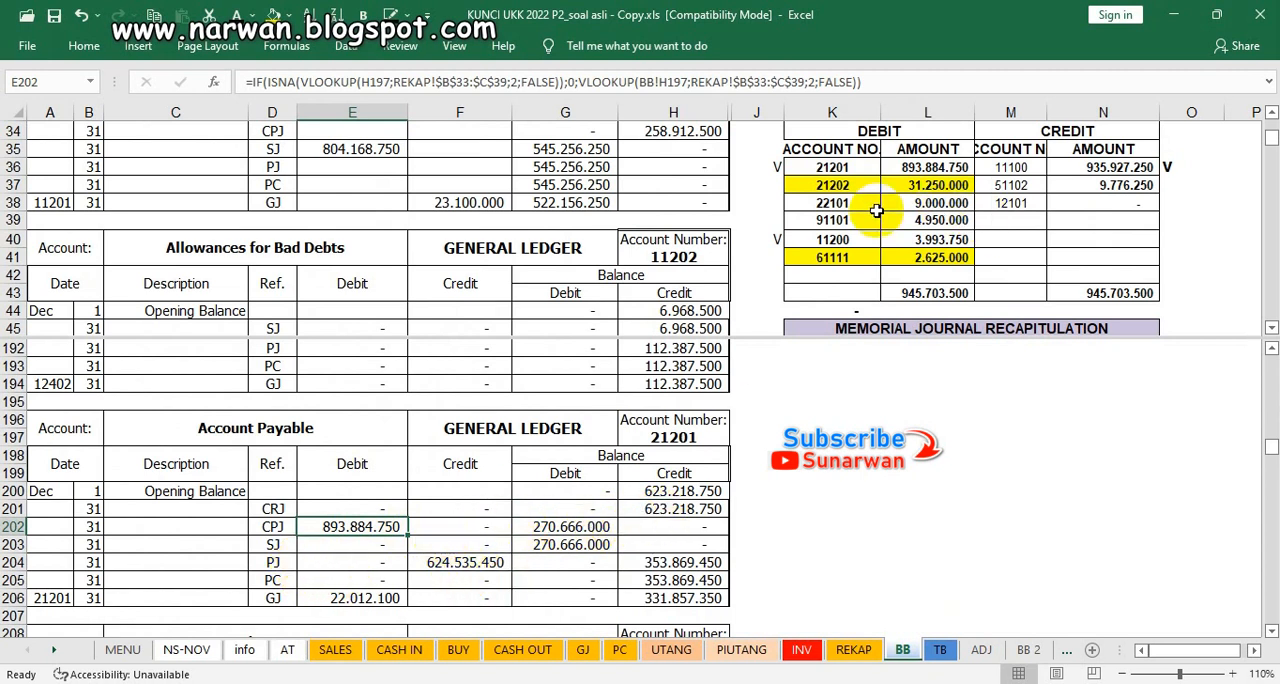
Step: Check account 21201's purchases journal credit against Account Payable's PJ credit in F204 and mark the recapitulation's credit total with V in O31
{"action": "left_click", "coordinate": [876, 208]}
{"action": "scroll", "coordinate": [878, 211], "scroll_direction": "up", "scroll_amount": 4}
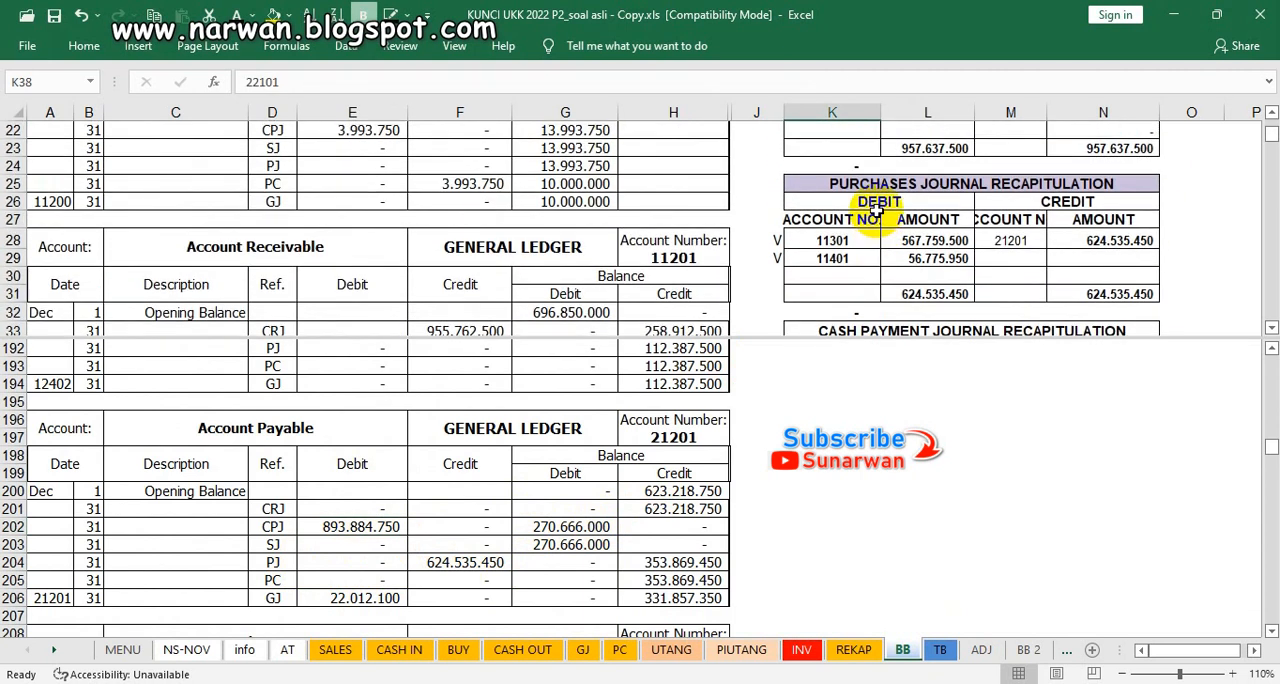
{"action": "left_click", "coordinate": [1173, 241]}
{"action": "scroll", "coordinate": [1143, 243], "scroll_direction": "down", "scroll_amount": 3}
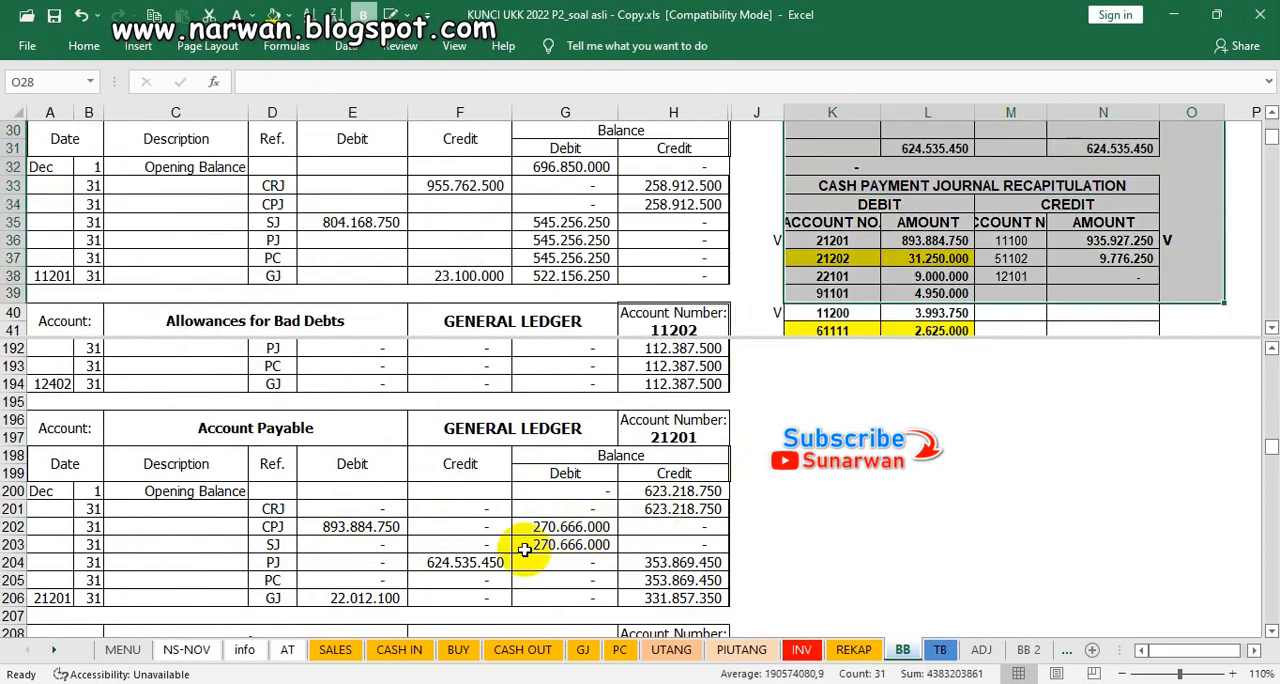
{"action": "left_click", "coordinate": [460, 566]}
{"action": "scroll", "coordinate": [1050, 235], "scroll_direction": "up", "scroll_amount": 1}
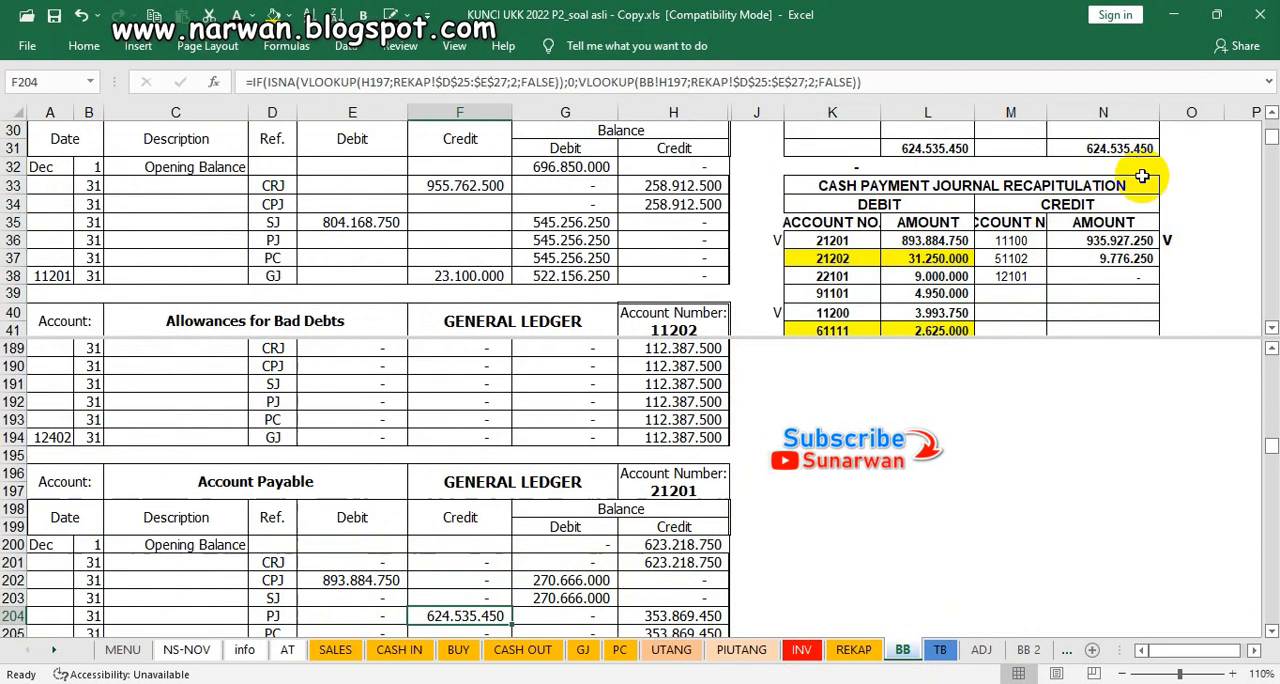
{"action": "left_click", "coordinate": [1166, 148]}
{"action": "type", "text": "V"}
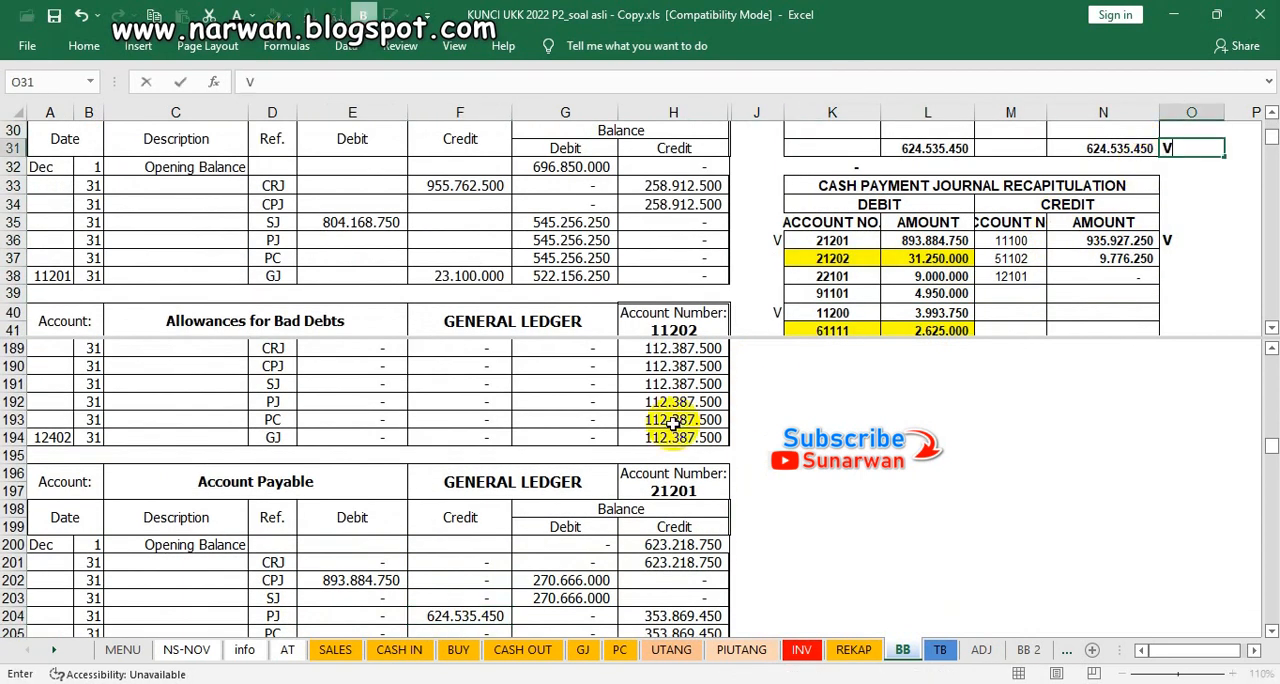
{"action": "left_click", "coordinate": [530, 508]}
Step: Mark account 21201's debit in the memorial journal recapitulation with V in J52 and check Account Payable's final credit balance in H206
{"action": "scroll", "coordinate": [538, 515], "scroll_direction": "down", "scroll_amount": 1}
{"action": "scroll", "coordinate": [538, 515], "scroll_direction": "down", "scroll_amount": 1}
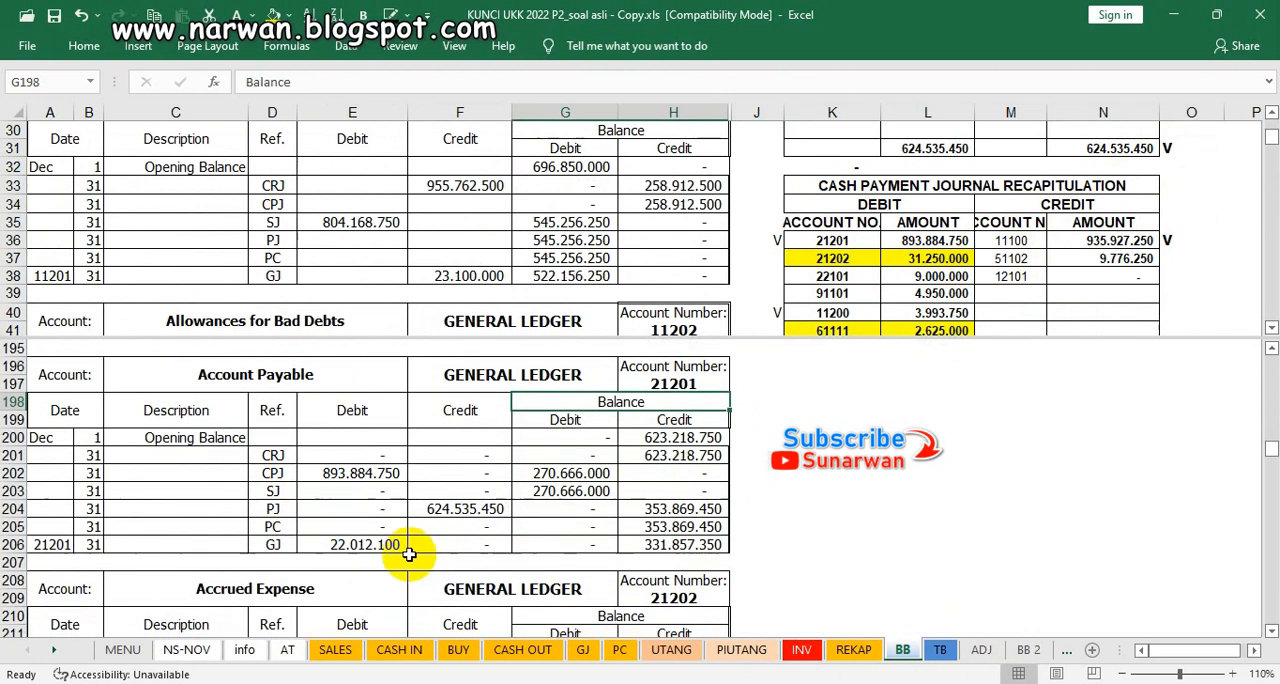
{"action": "left_click", "coordinate": [950, 280]}
{"action": "scroll", "coordinate": [952, 285], "scroll_direction": "down", "scroll_amount": 10}
{"action": "scroll", "coordinate": [952, 282], "scroll_direction": "up", "scroll_amount": 4}
{"action": "scroll", "coordinate": [952, 282], "scroll_direction": "down", "scroll_amount": 1}
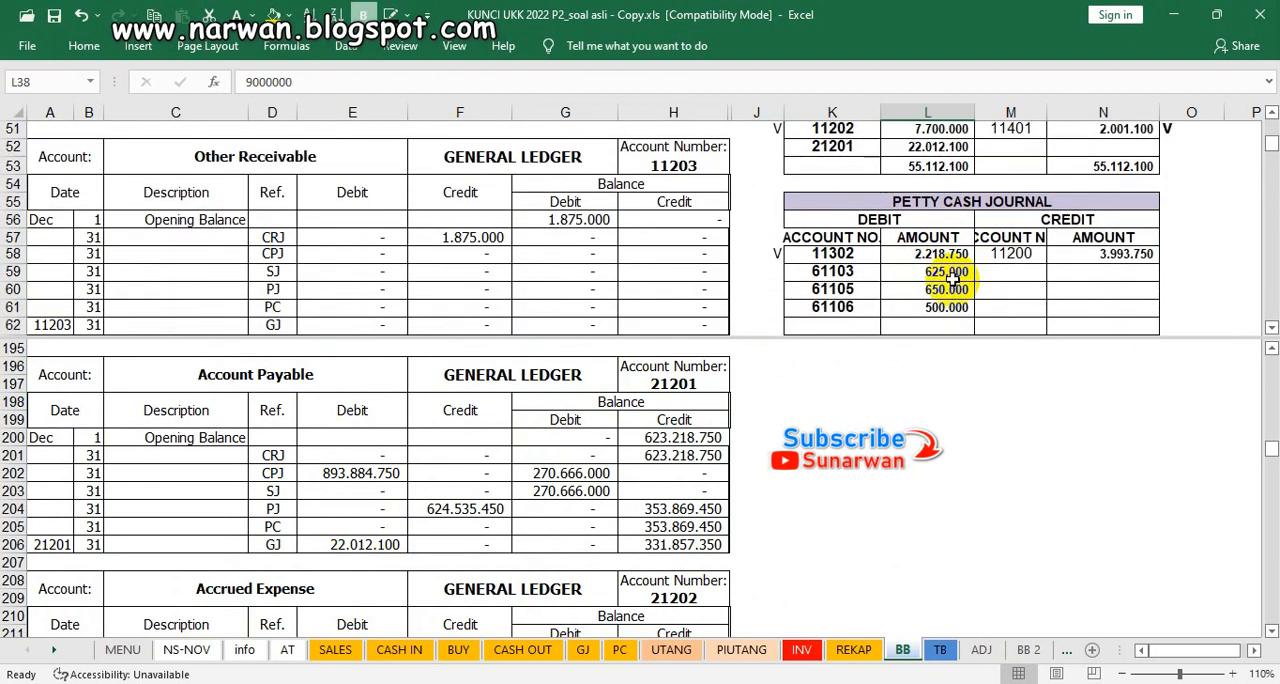
{"action": "scroll", "coordinate": [952, 282], "scroll_direction": "up", "scroll_amount": 1}
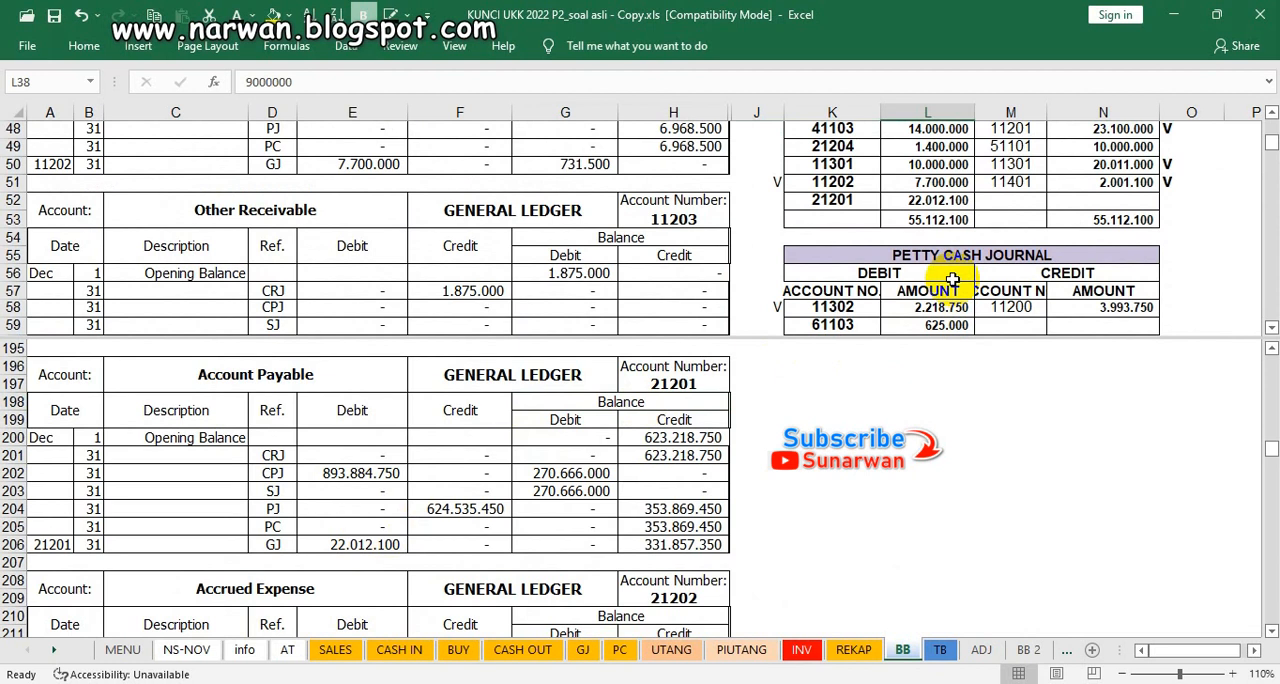
{"action": "scroll", "coordinate": [952, 282], "scroll_direction": "up", "scroll_amount": 3}
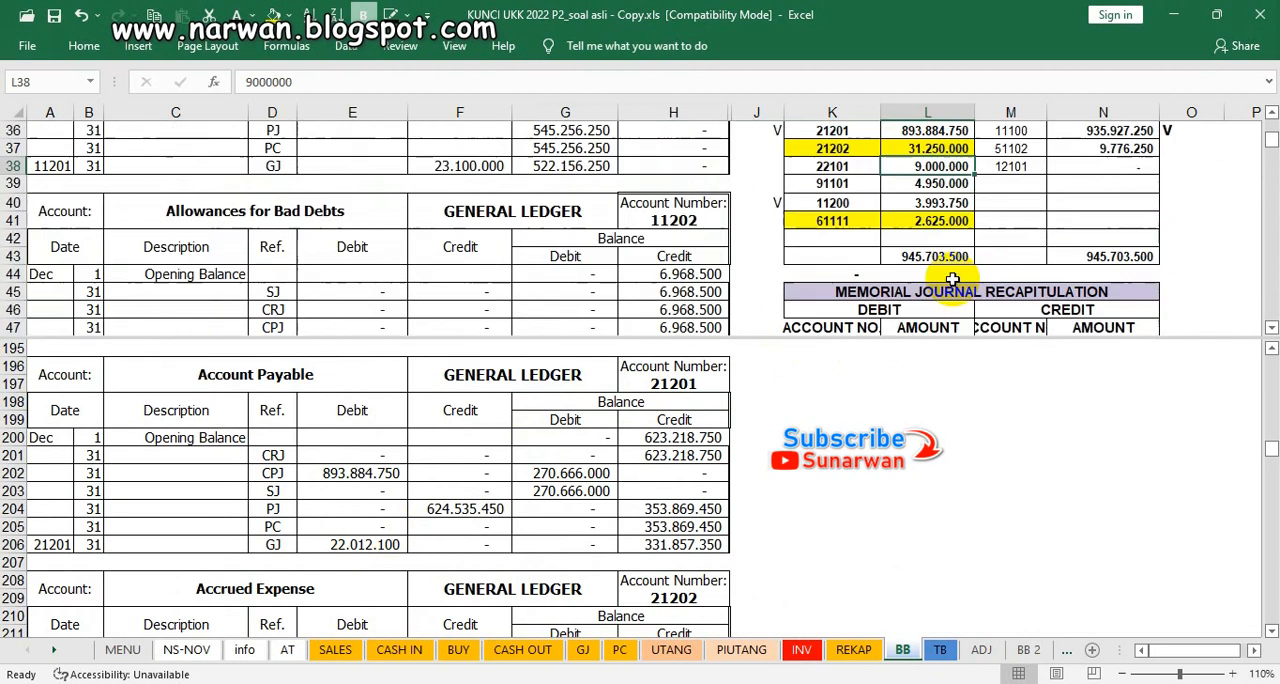
{"action": "scroll", "coordinate": [952, 282], "scroll_direction": "down", "scroll_amount": 1}
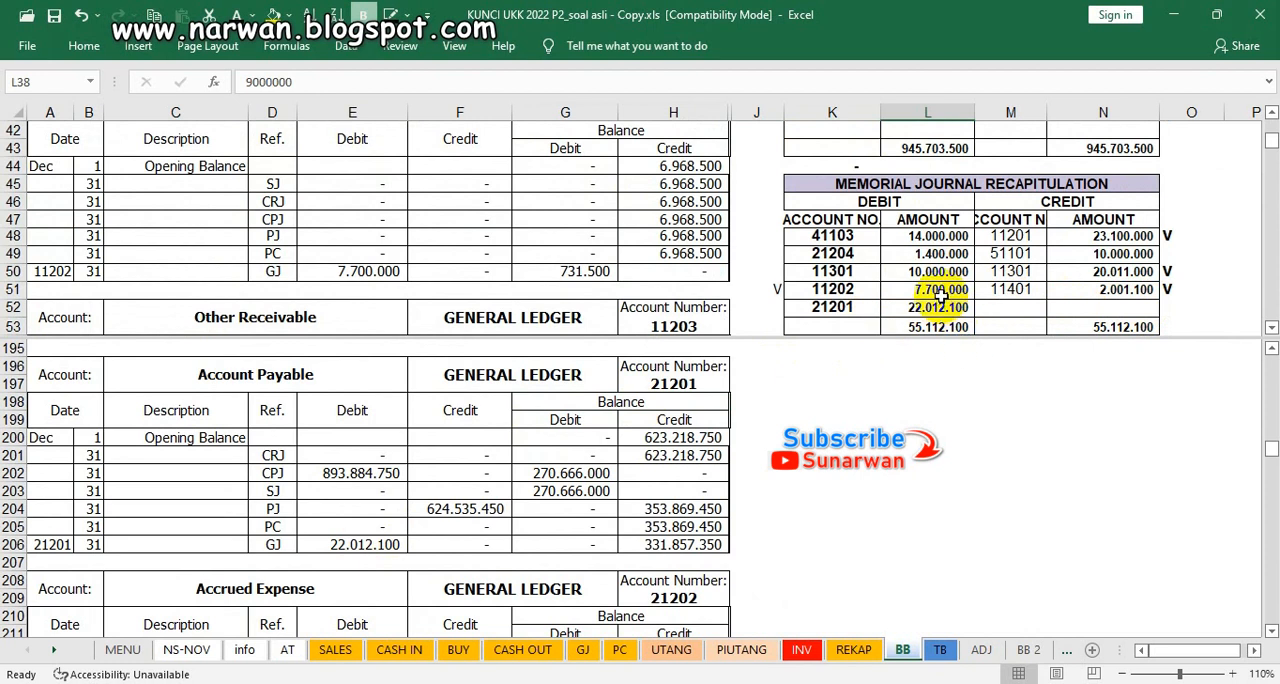
{"action": "left_click", "coordinate": [775, 317]}
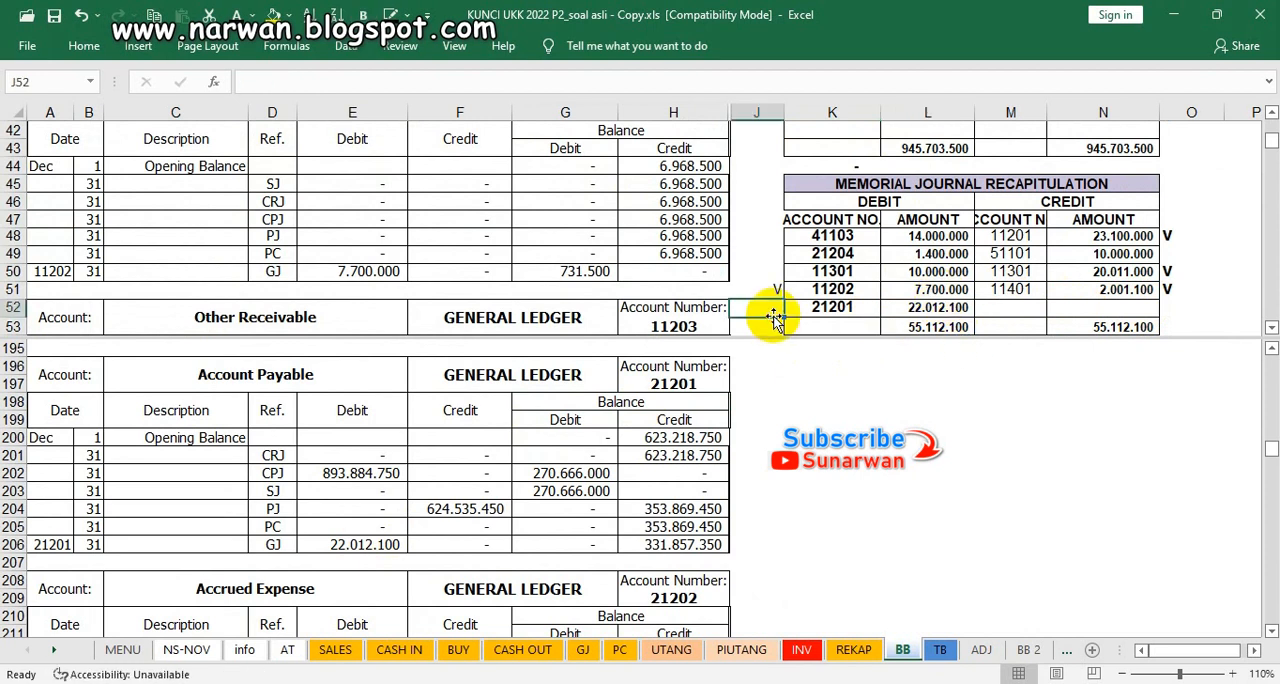
{"action": "type", "text": "V"}
{"action": "left_click", "coordinate": [830, 401]}
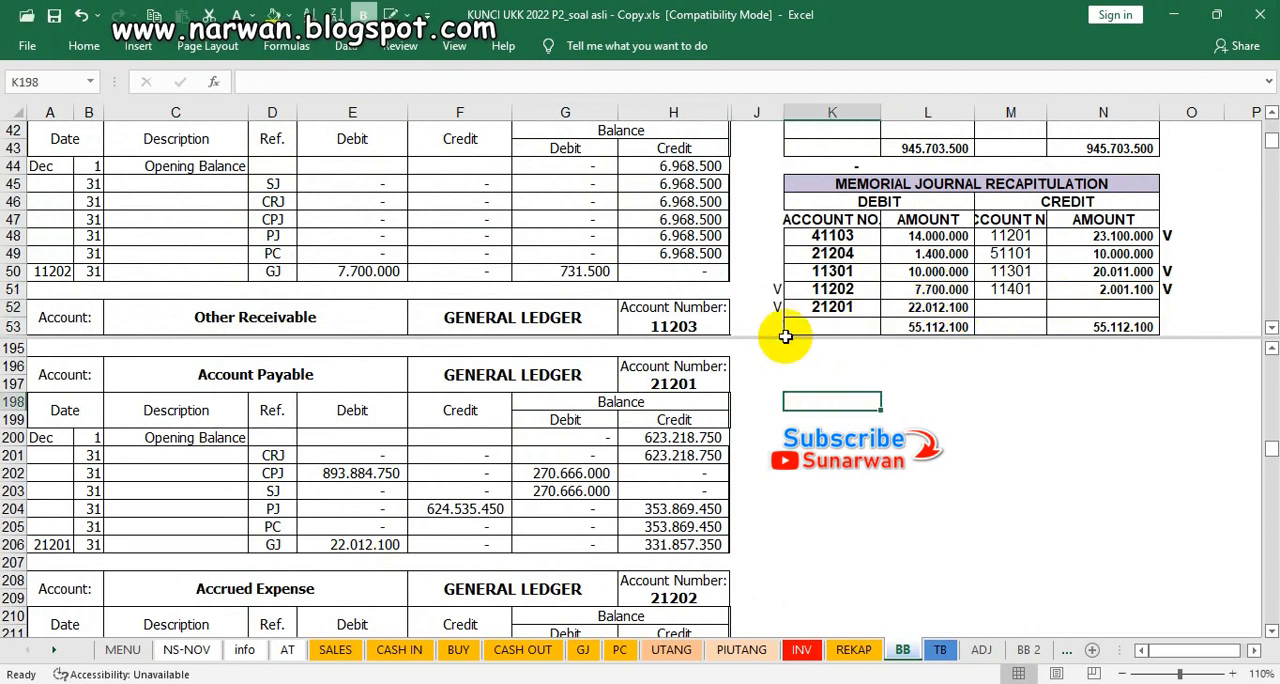
{"action": "left_click", "coordinate": [647, 548]}
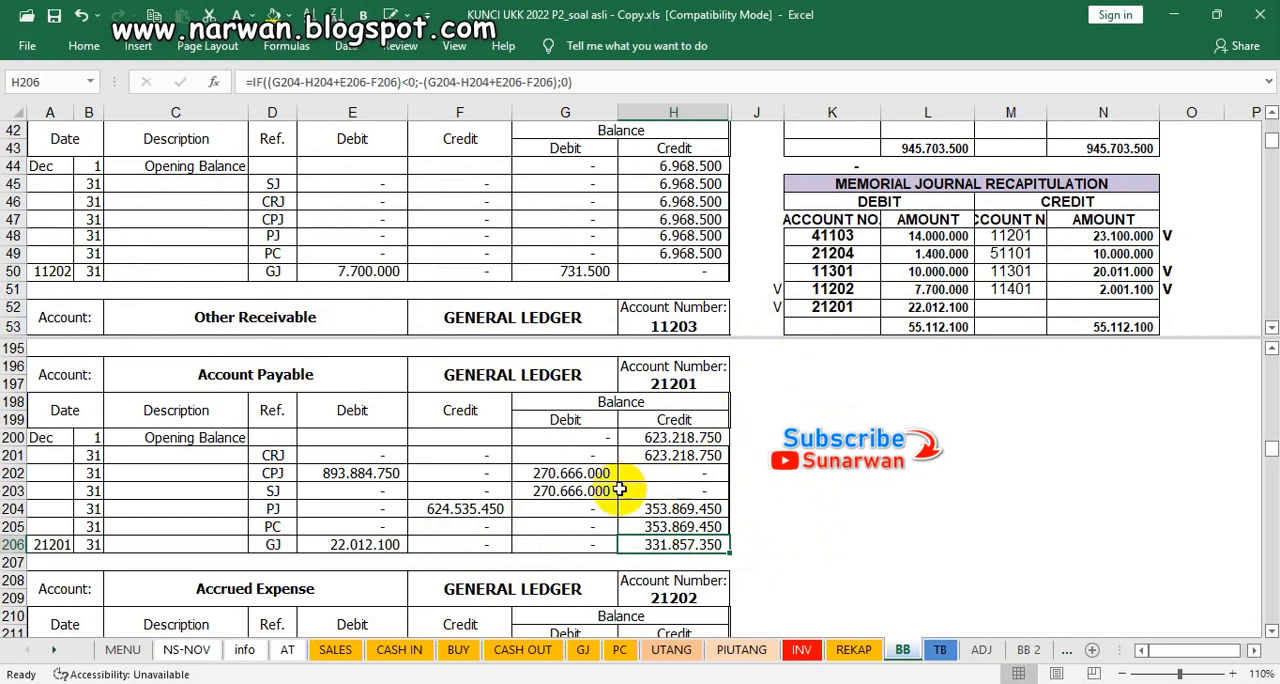
{"action": "left_click", "coordinate": [562, 504]}
{"action": "key", "text": "Down"}
{"action": "key", "text": "Down"}
{"action": "key", "text": "Down"}
{"action": "key", "text": "Down"}
{"action": "key", "text": "Down"}
{"action": "key", "text": "Down"}
{"action": "key", "text": "Down"}
{"action": "key", "text": "Down"}
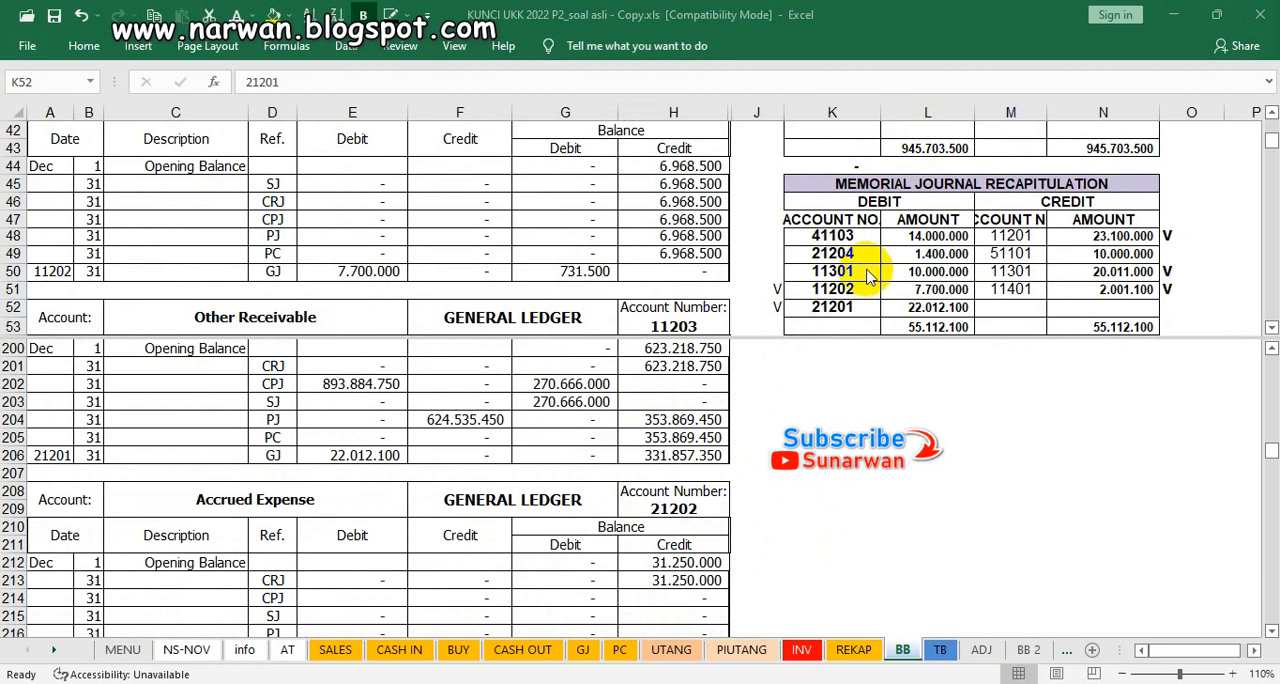
{"action": "left_click", "coordinate": [840, 307]}
{"action": "scroll", "coordinate": [862, 267], "scroll_direction": "up", "scroll_amount": 3}
{"action": "scroll", "coordinate": [862, 267], "scroll_direction": "up", "scroll_amount": 1}
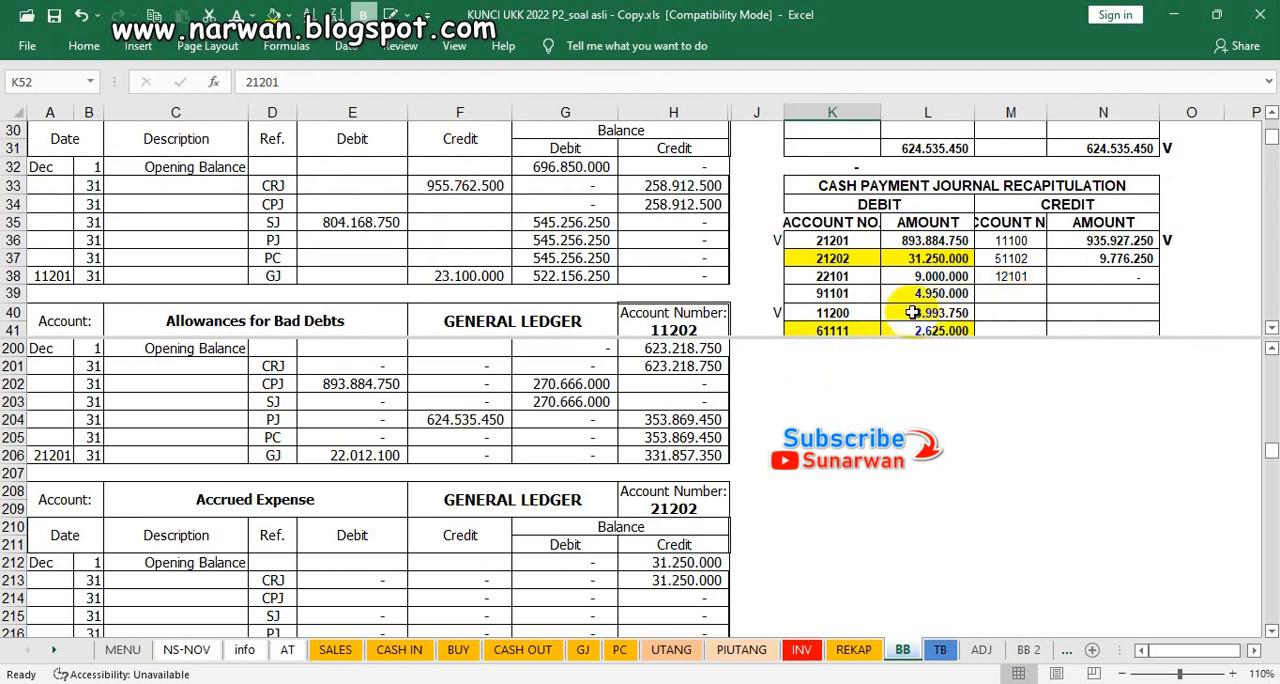
{"action": "left_click", "coordinate": [763, 258]}
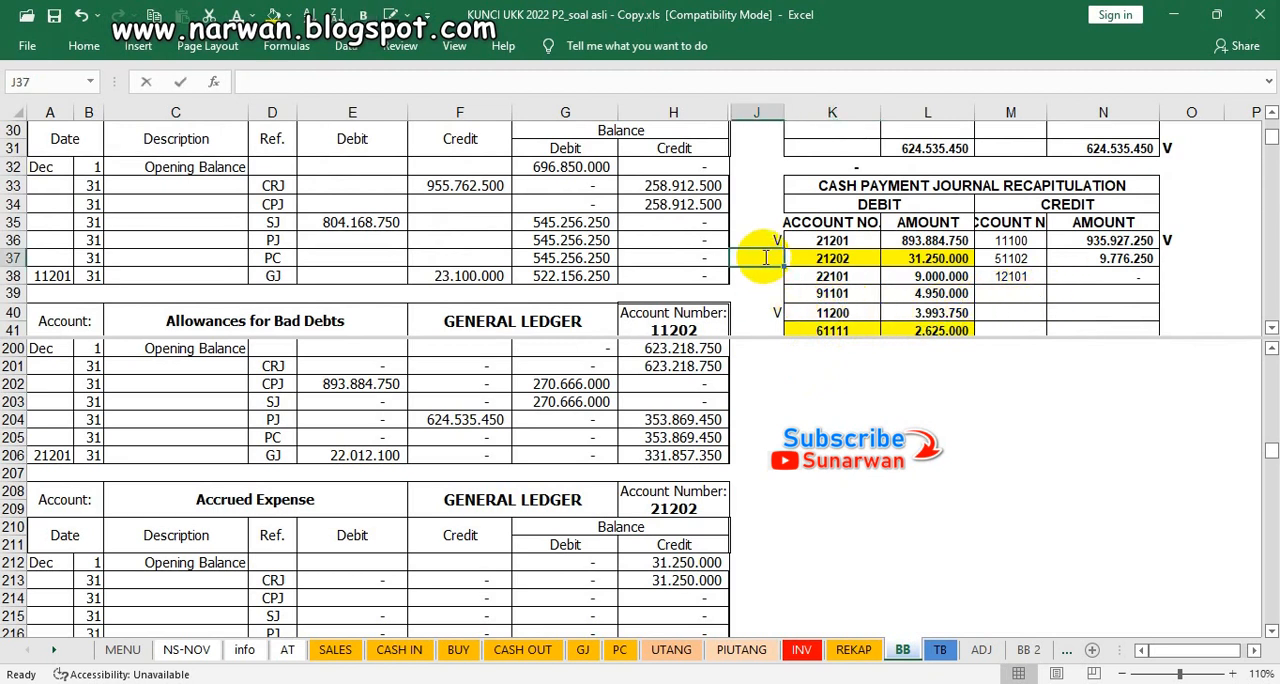
{"action": "type", "text": "V"}
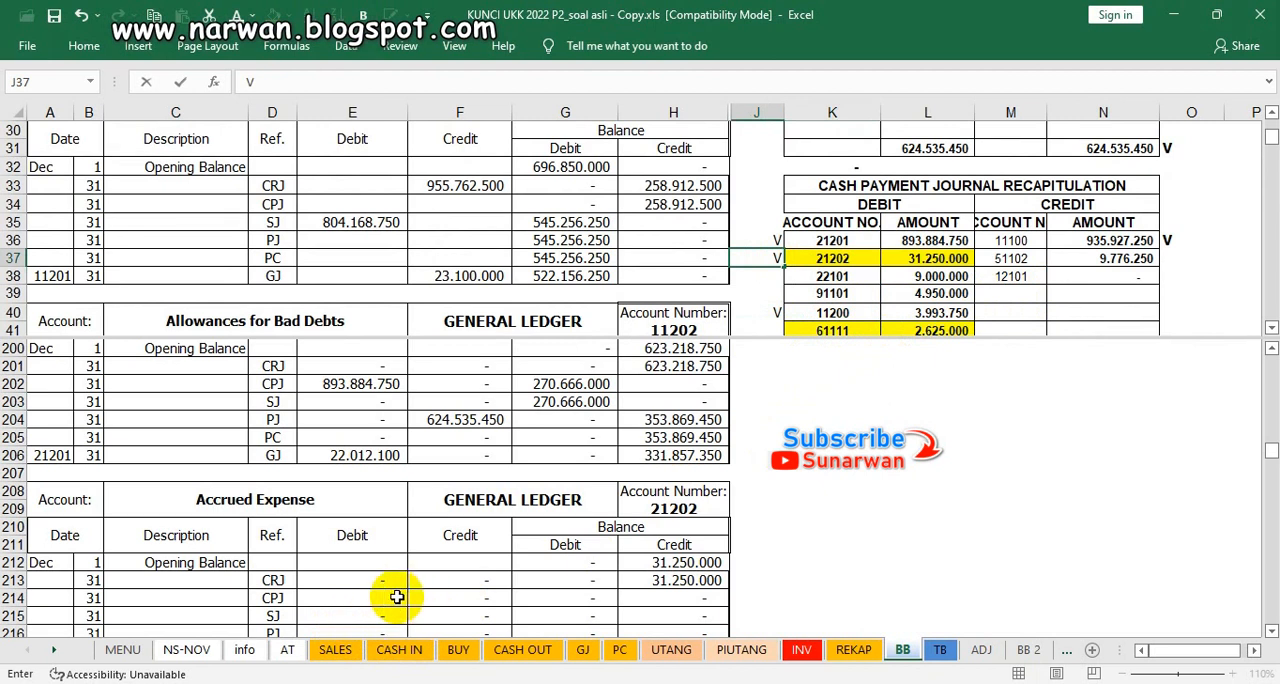
Step: Make Accrued Expense's CPJ debit in E214 visible using the dark font colour and check the credit balance in H214
{"action": "left_click", "coordinate": [366, 596]}
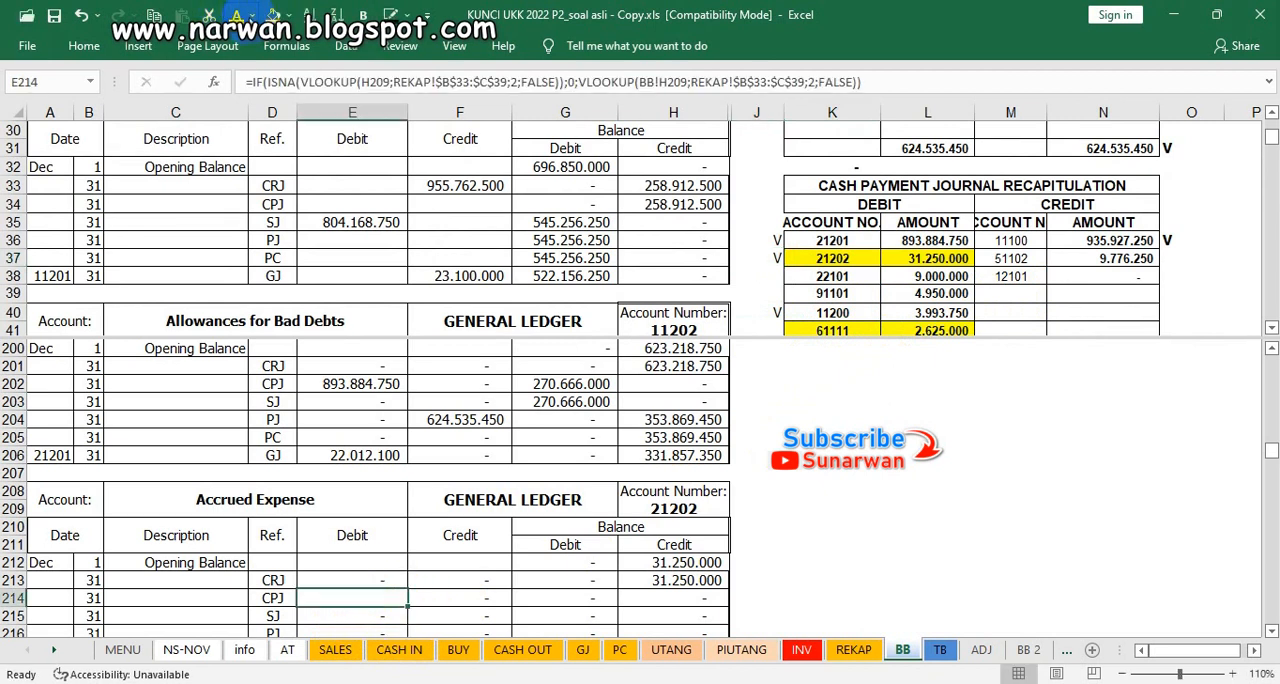
{"action": "left_click", "coordinate": [250, 14]}
{"action": "left_click", "coordinate": [245, 55]}
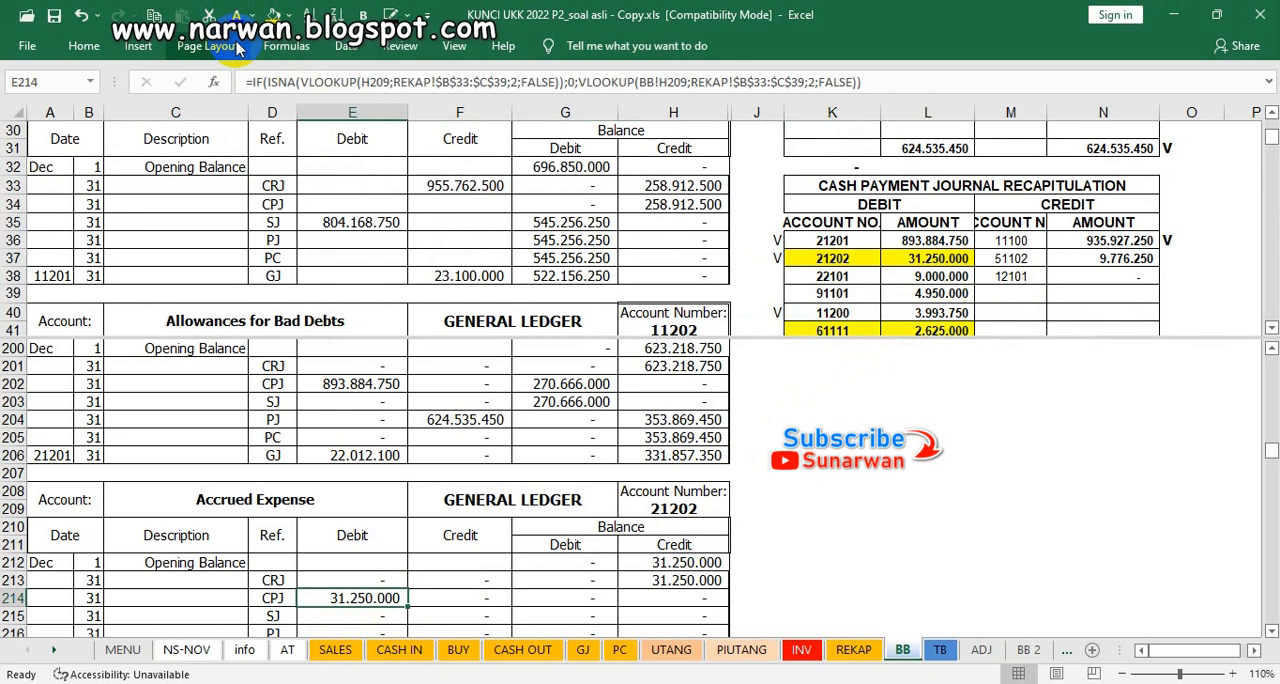
{"action": "left_click", "coordinate": [645, 598]}
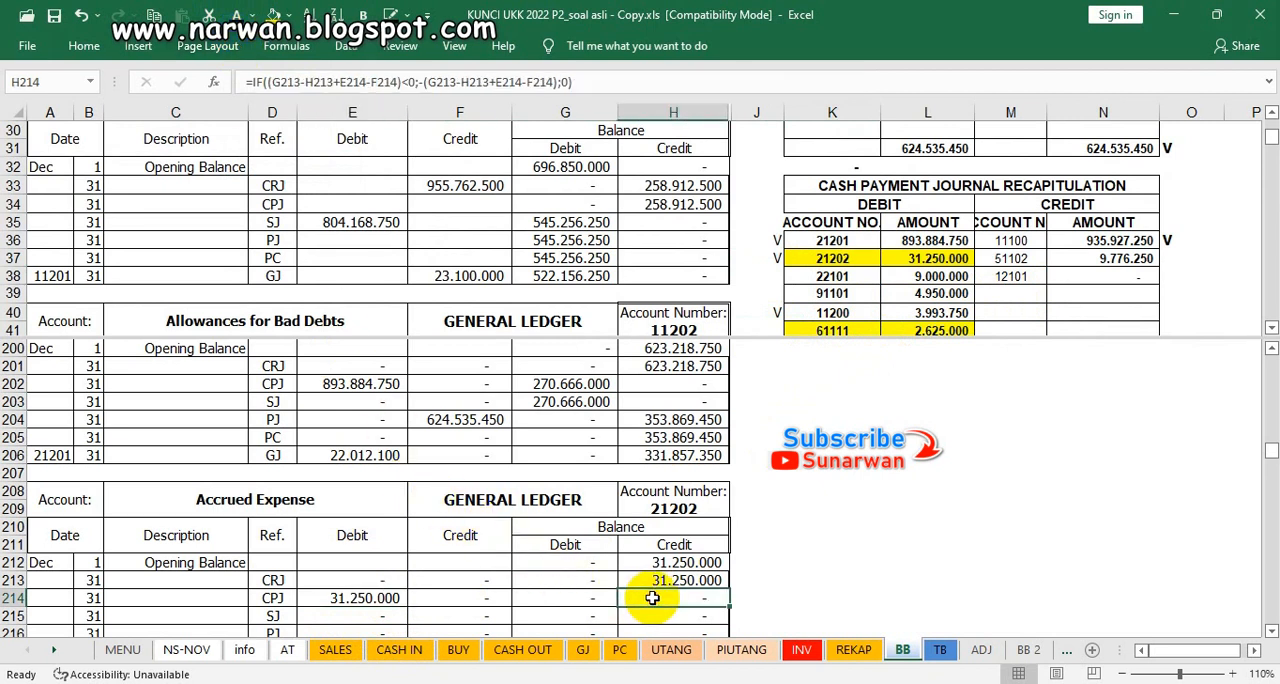
Step: Mark account 21204's credit in the sales journal recapitulation with V in O12 and check VAT Out's SJ credit in F239
{"action": "scroll", "coordinate": [566, 560], "scroll_direction": "down", "scroll_amount": 3}
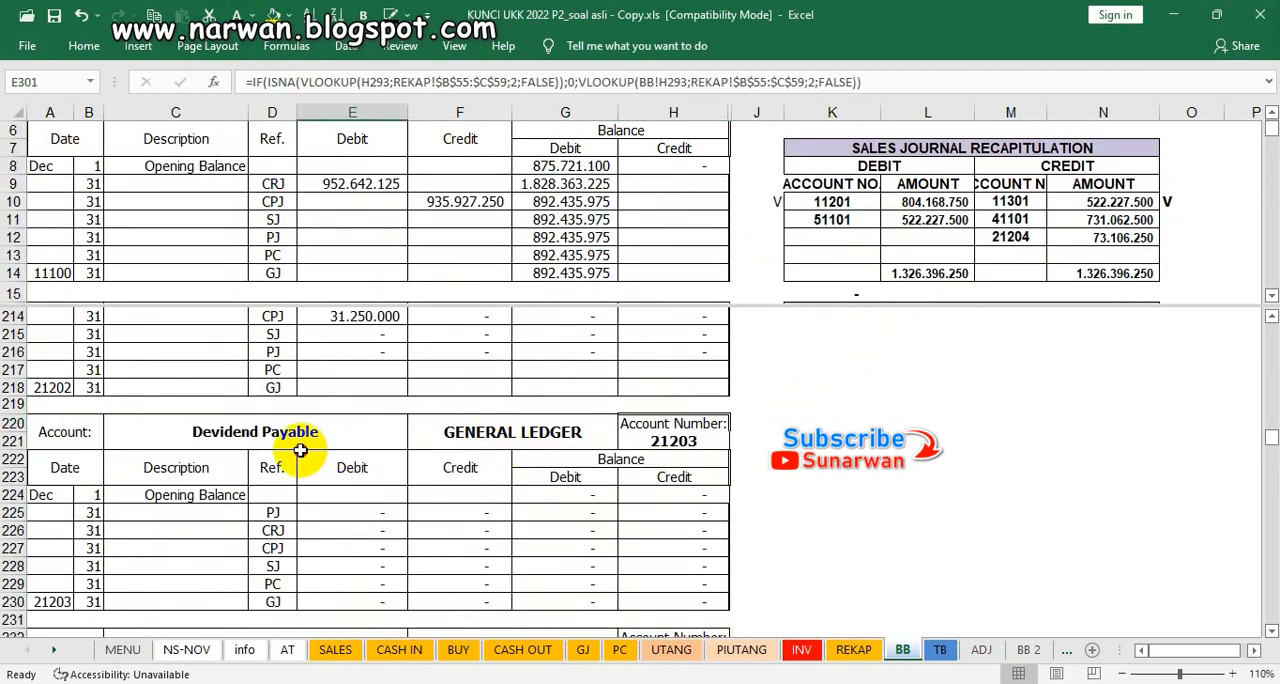
{"action": "left_click", "coordinate": [309, 452]}
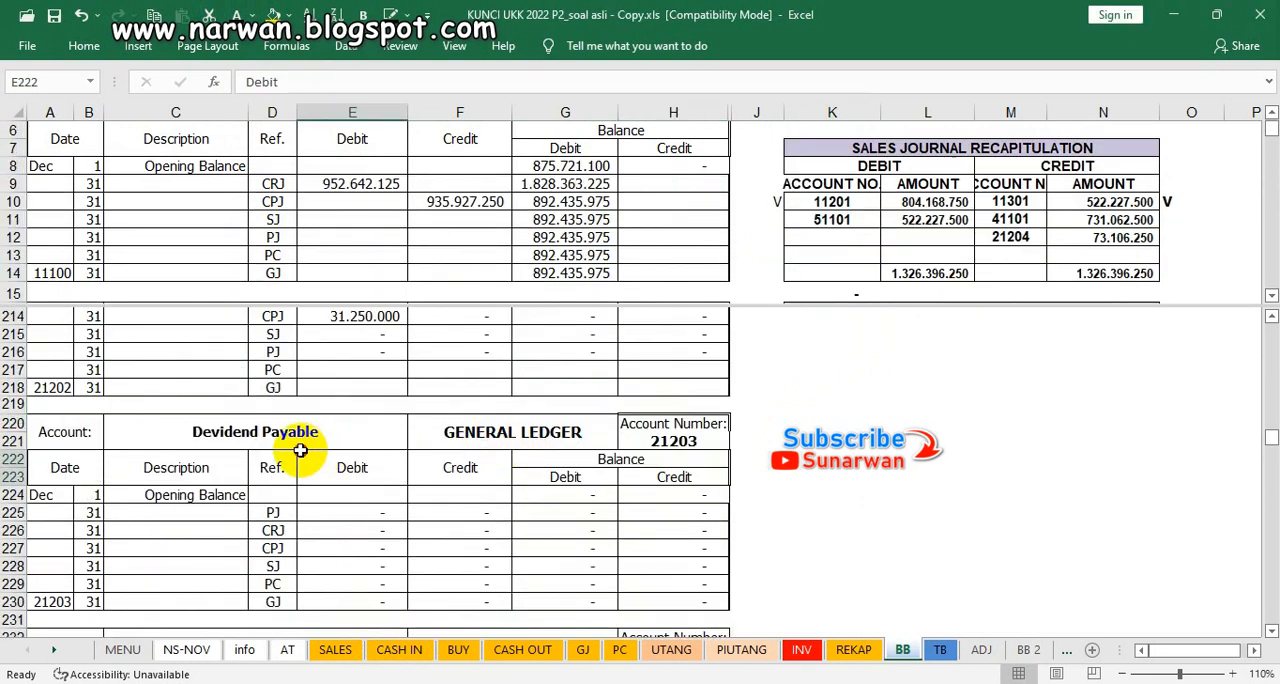
{"action": "scroll", "coordinate": [308, 448], "scroll_direction": "down", "scroll_amount": 1}
{"action": "scroll", "coordinate": [306, 443], "scroll_direction": "down", "scroll_amount": 1}
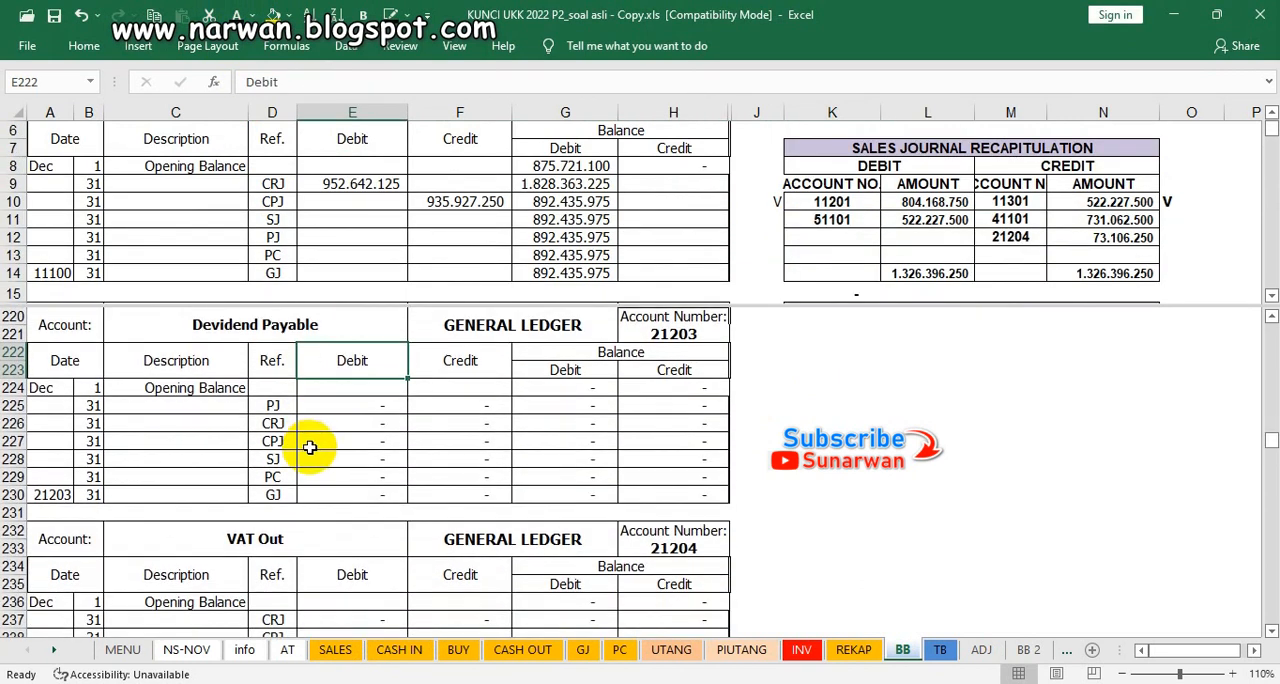
{"action": "scroll", "coordinate": [494, 448], "scroll_direction": "down", "scroll_amount": 4}
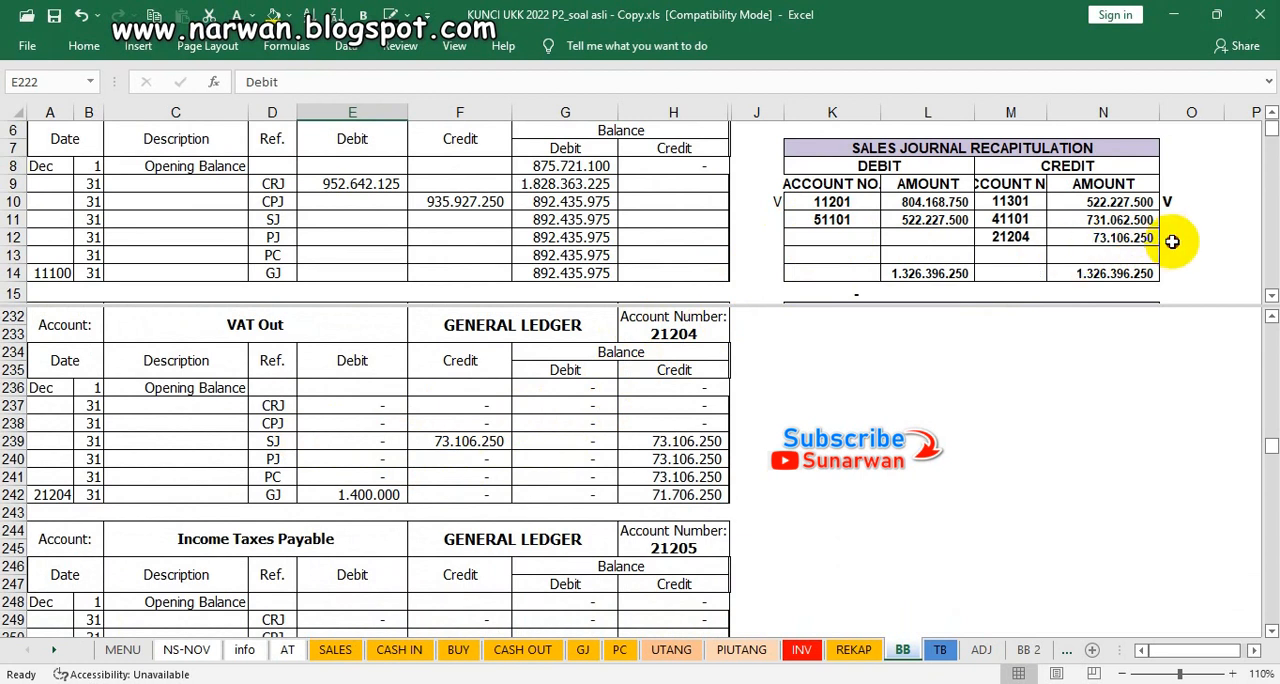
{"action": "left_click", "coordinate": [1172, 241]}
{"action": "type", "text": "V"}
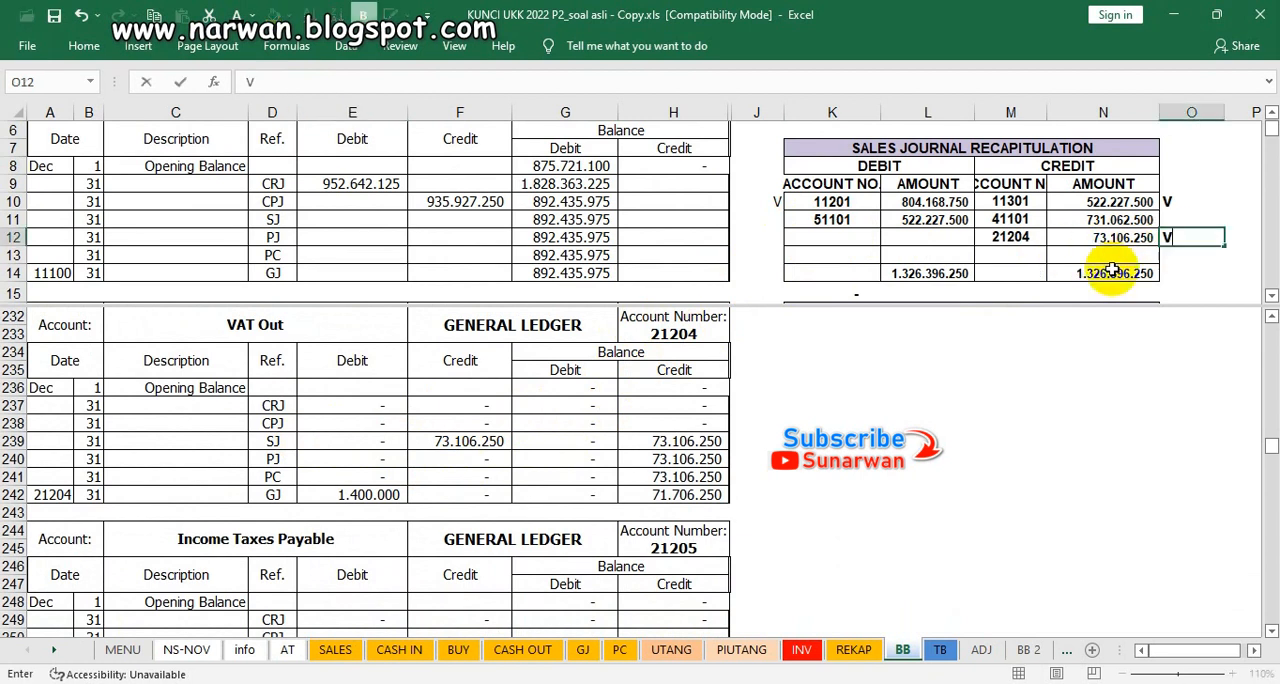
{"action": "left_click", "coordinate": [483, 444]}
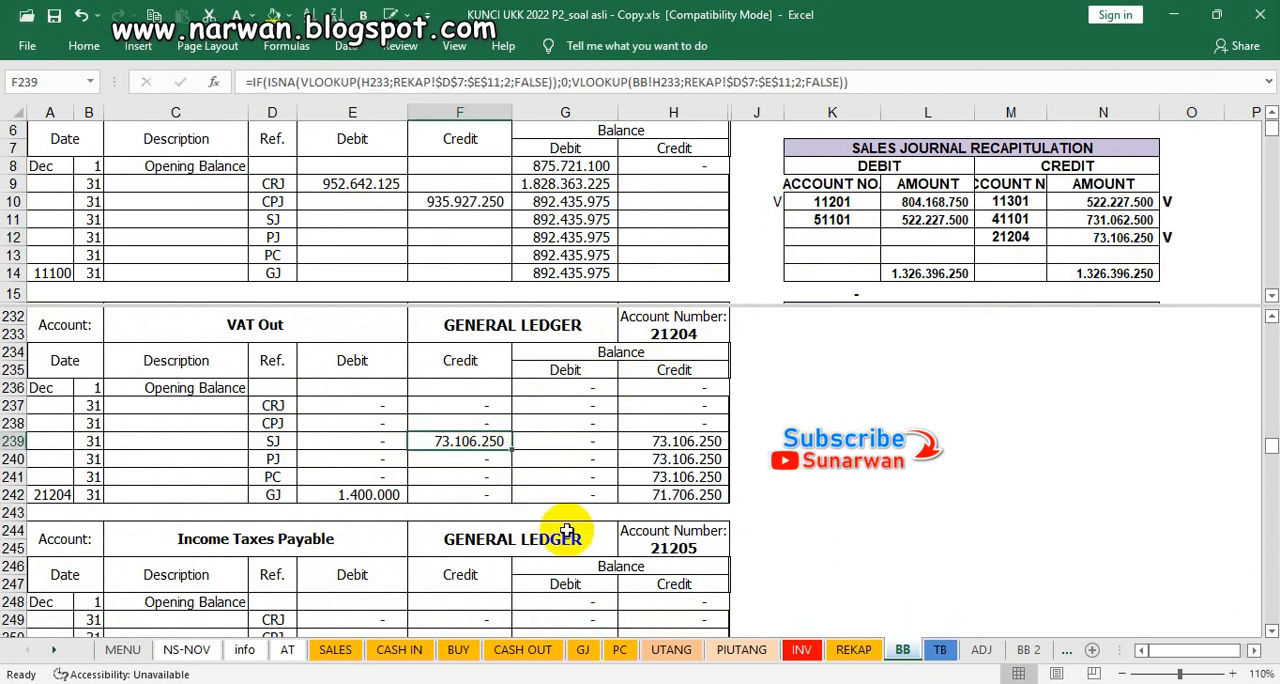
Step: Find account 21204 in the memorial journal recapitulation, mark its debit with V in J49 and check VAT Out's final credit balance
{"action": "left_click", "coordinate": [837, 236]}
{"action": "scroll", "coordinate": [842, 239], "scroll_direction": "down", "scroll_amount": 1}
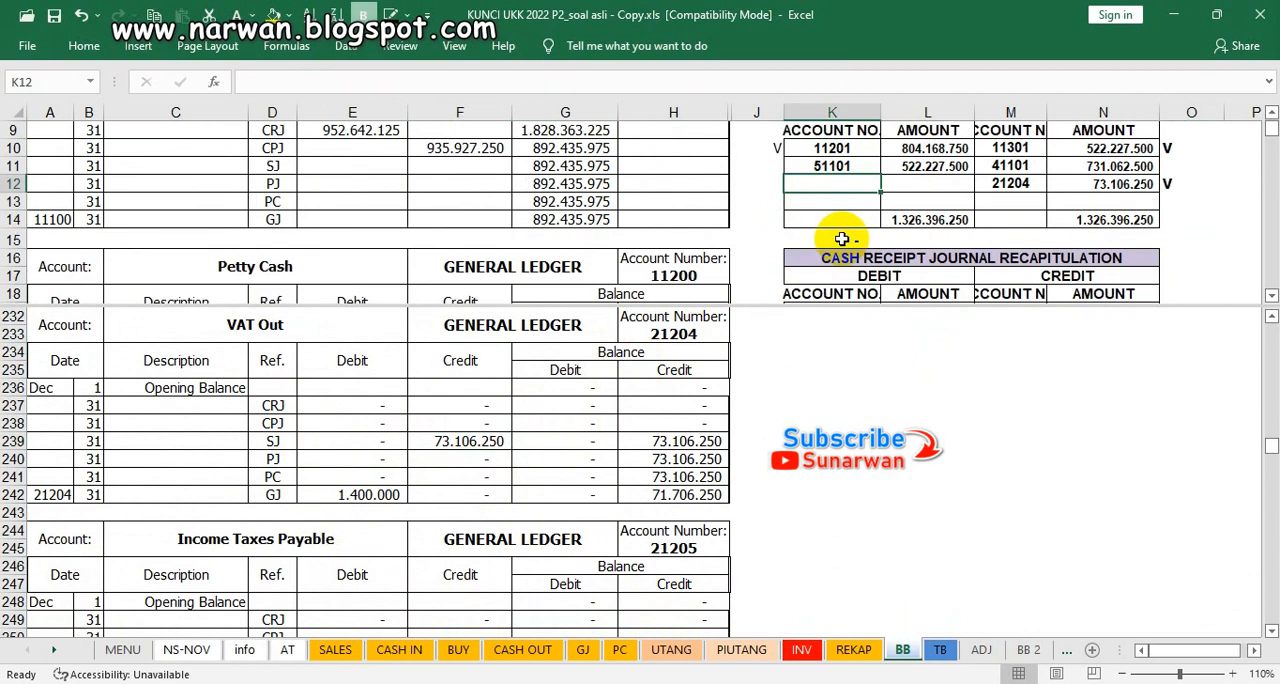
{"action": "scroll", "coordinate": [842, 239], "scroll_direction": "down", "scroll_amount": 1}
{"action": "scroll", "coordinate": [842, 239], "scroll_direction": "down", "scroll_amount": 4}
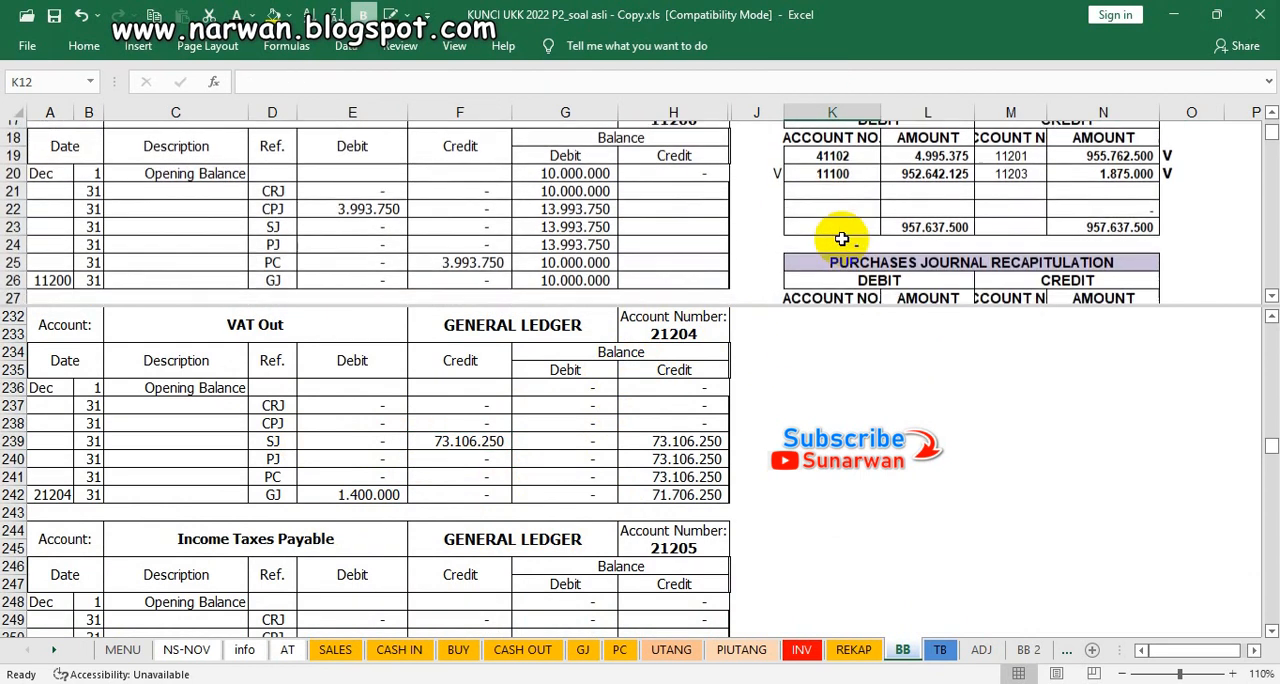
{"action": "scroll", "coordinate": [842, 239], "scroll_direction": "down", "scroll_amount": 7}
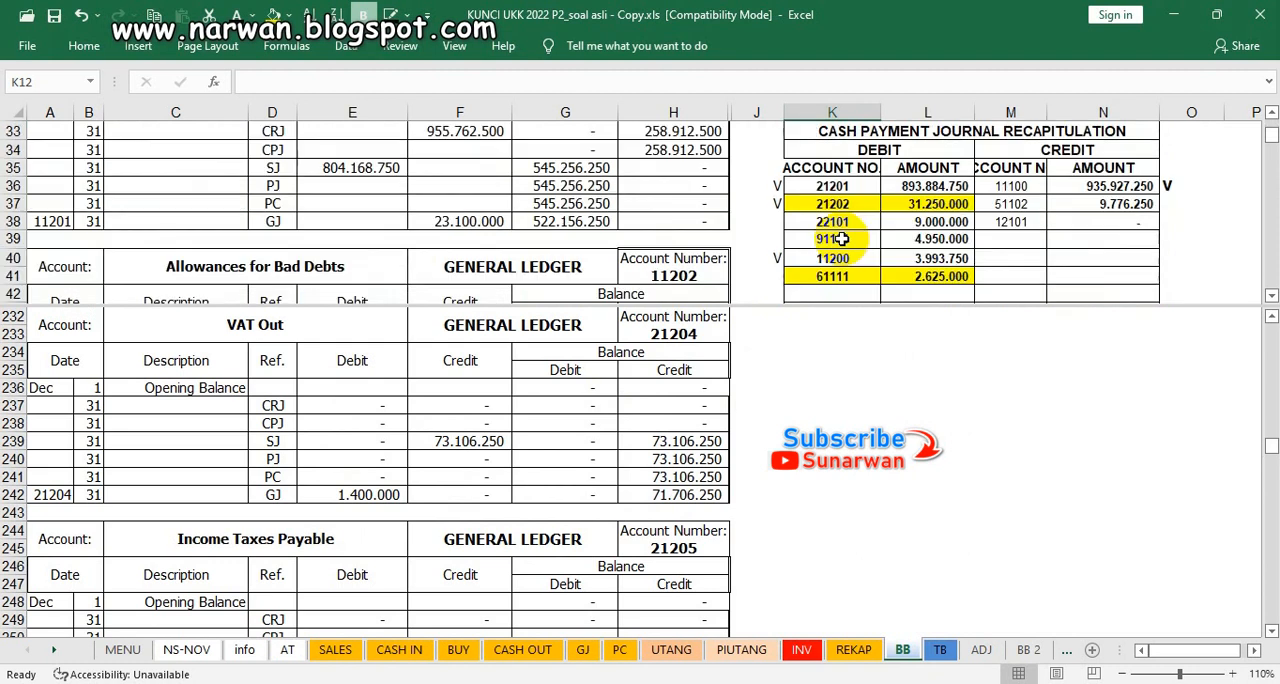
{"action": "scroll", "coordinate": [840, 238], "scroll_direction": "up", "scroll_amount": 1}
{"action": "scroll", "coordinate": [835, 240], "scroll_direction": "down", "scroll_amount": 1}
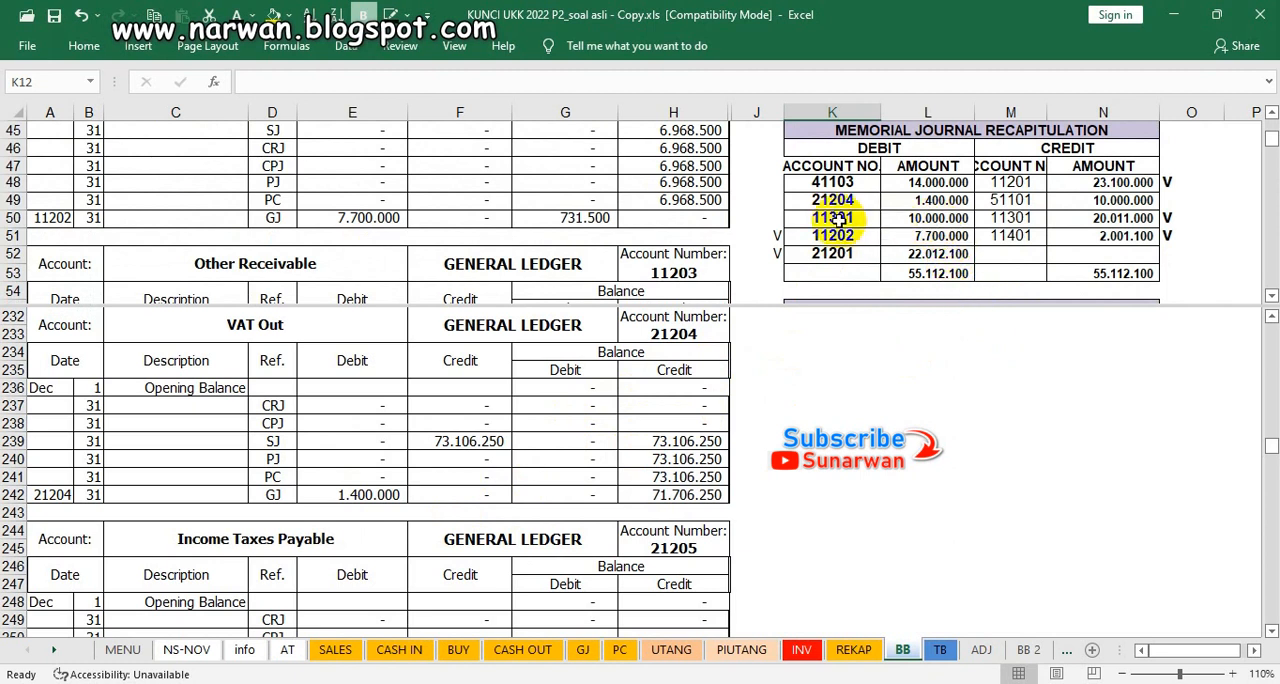
{"action": "left_click", "coordinate": [772, 200]}
{"action": "type", "text": "B"}
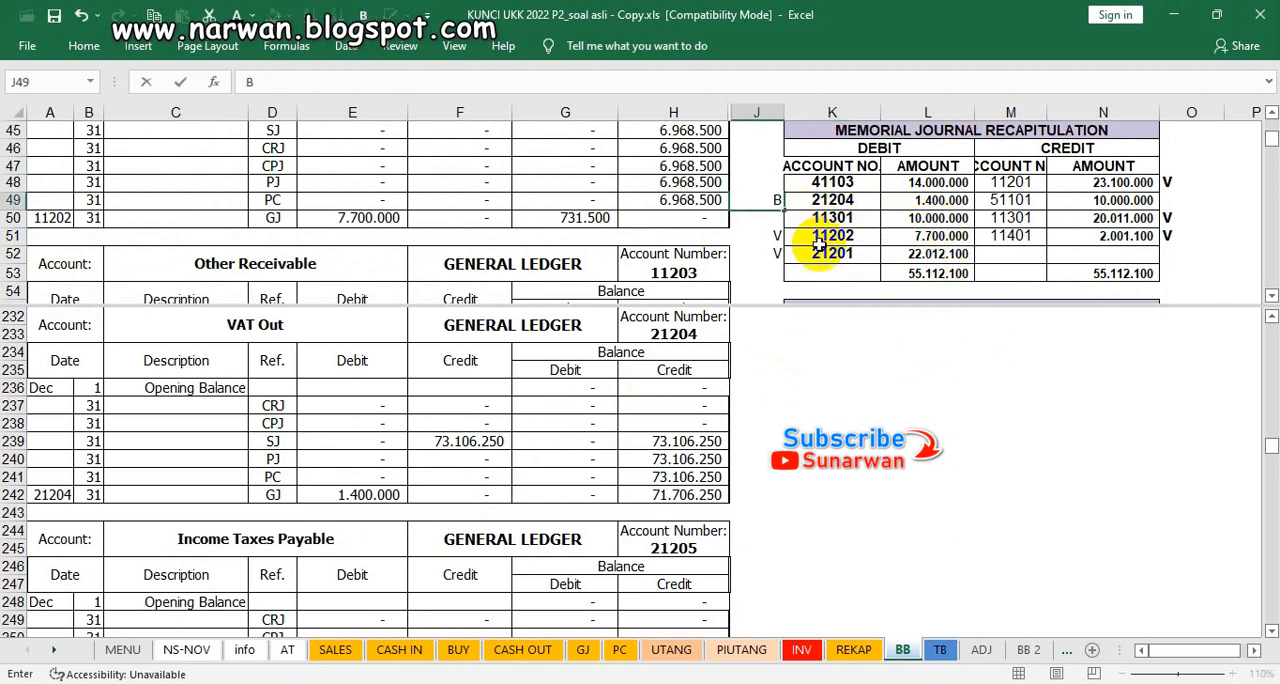
{"action": "left_click", "coordinate": [686, 507]}
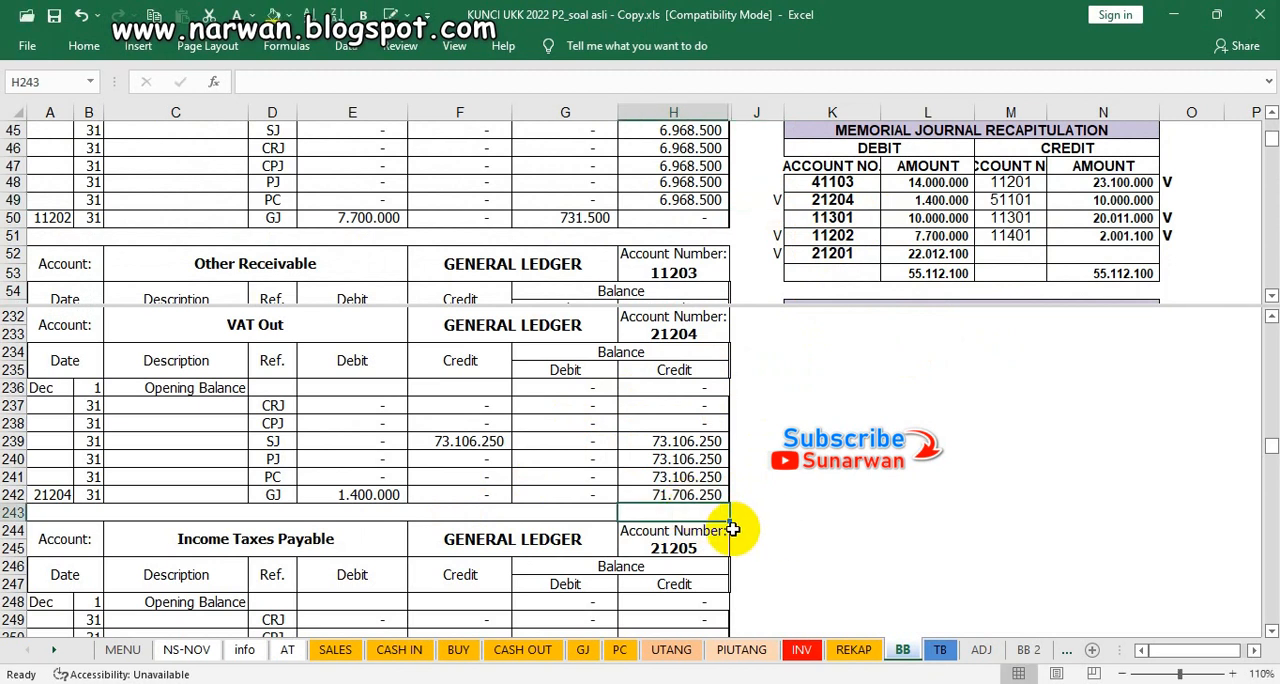
Step: Check Bank Loans' CPJ debit in E262 against account 22101 in the cash payment journal recapitulation and mark it with V in J38
{"action": "scroll", "coordinate": [733, 529], "scroll_direction": "down", "scroll_amount": 1}
{"action": "scroll", "coordinate": [733, 529], "scroll_direction": "down", "scroll_amount": 3}
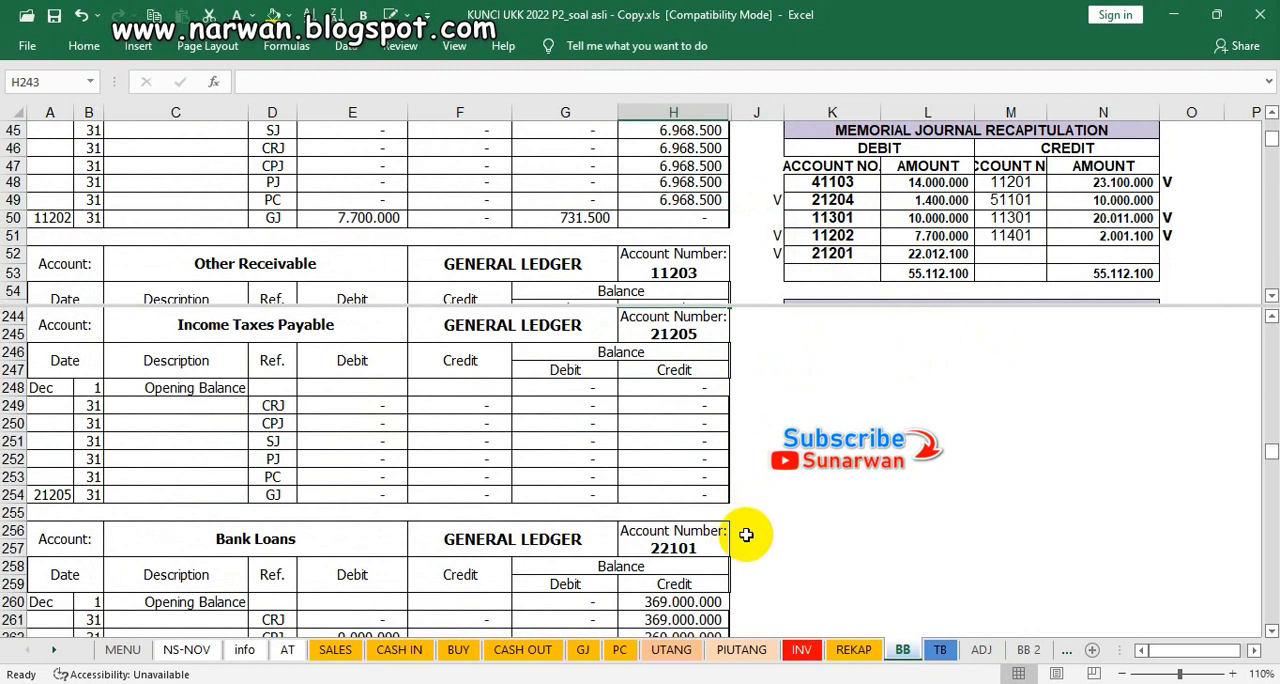
{"action": "scroll", "coordinate": [748, 536], "scroll_direction": "down", "scroll_amount": 2}
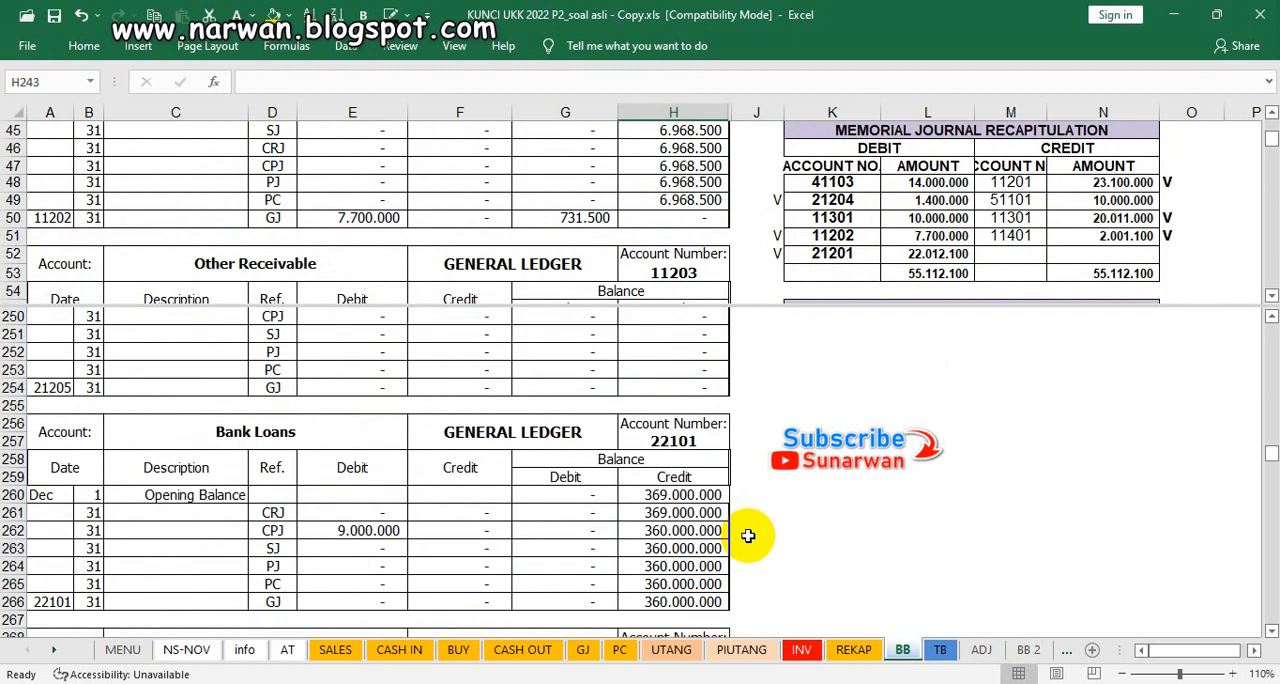
{"action": "left_click", "coordinate": [352, 531]}
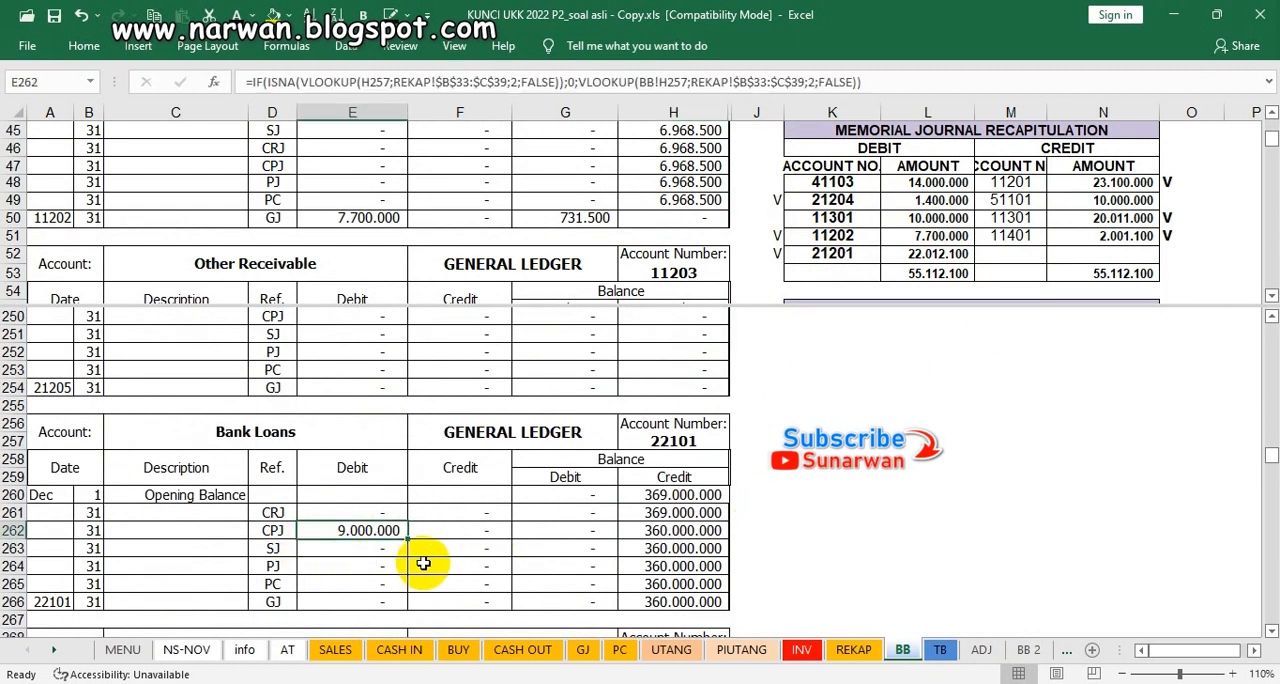
{"action": "left_click", "coordinate": [886, 217]}
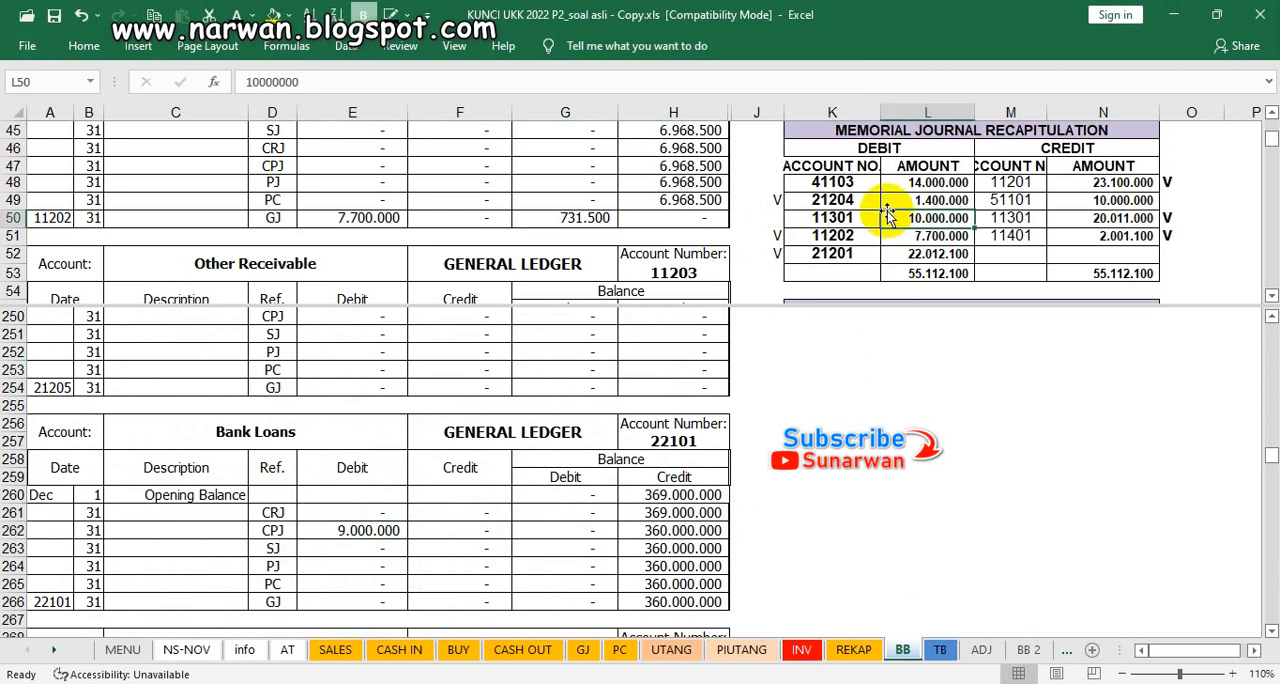
{"action": "scroll", "coordinate": [886, 217], "scroll_direction": "up", "scroll_amount": 6}
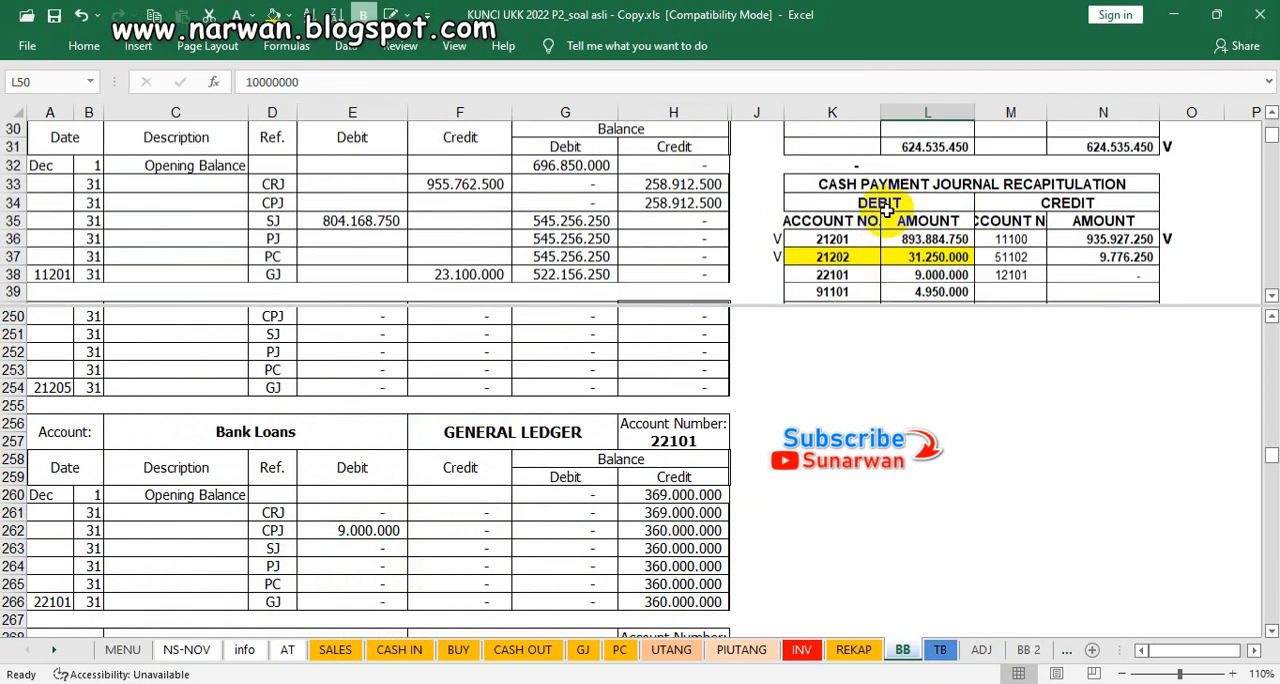
{"action": "scroll", "coordinate": [886, 211], "scroll_direction": "down", "scroll_amount": 5}
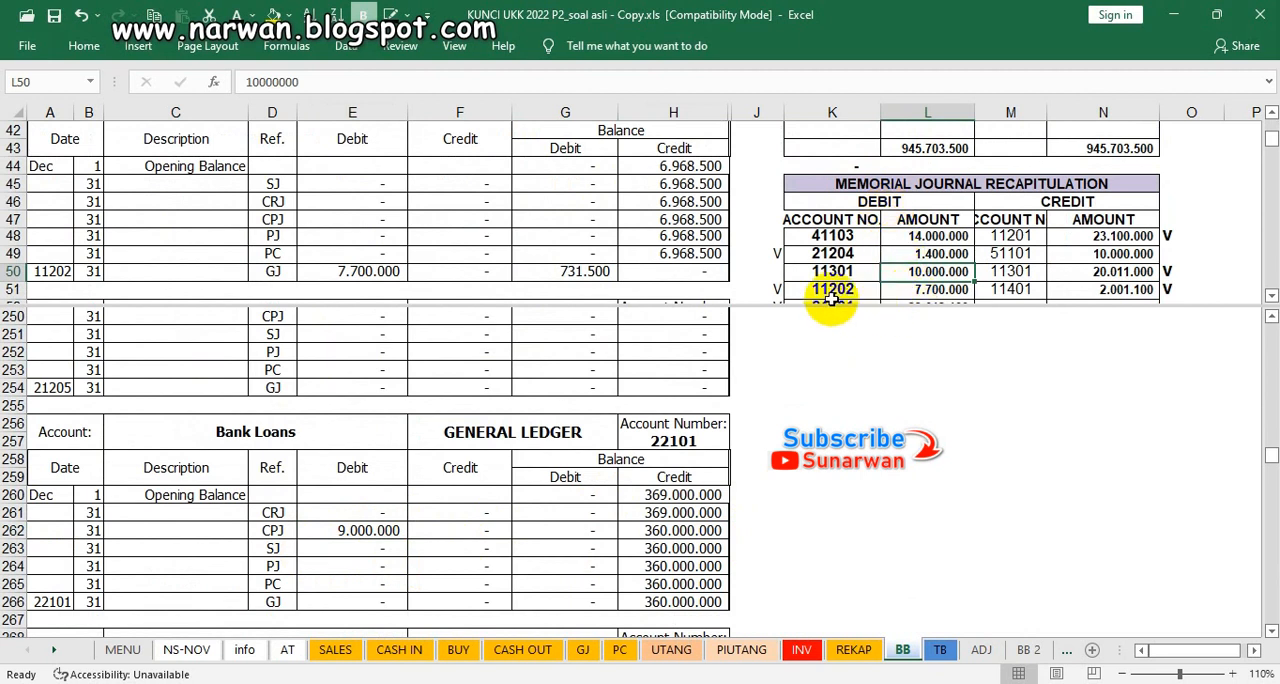
{"action": "scroll", "coordinate": [851, 308], "scroll_direction": "down", "scroll_amount": 1}
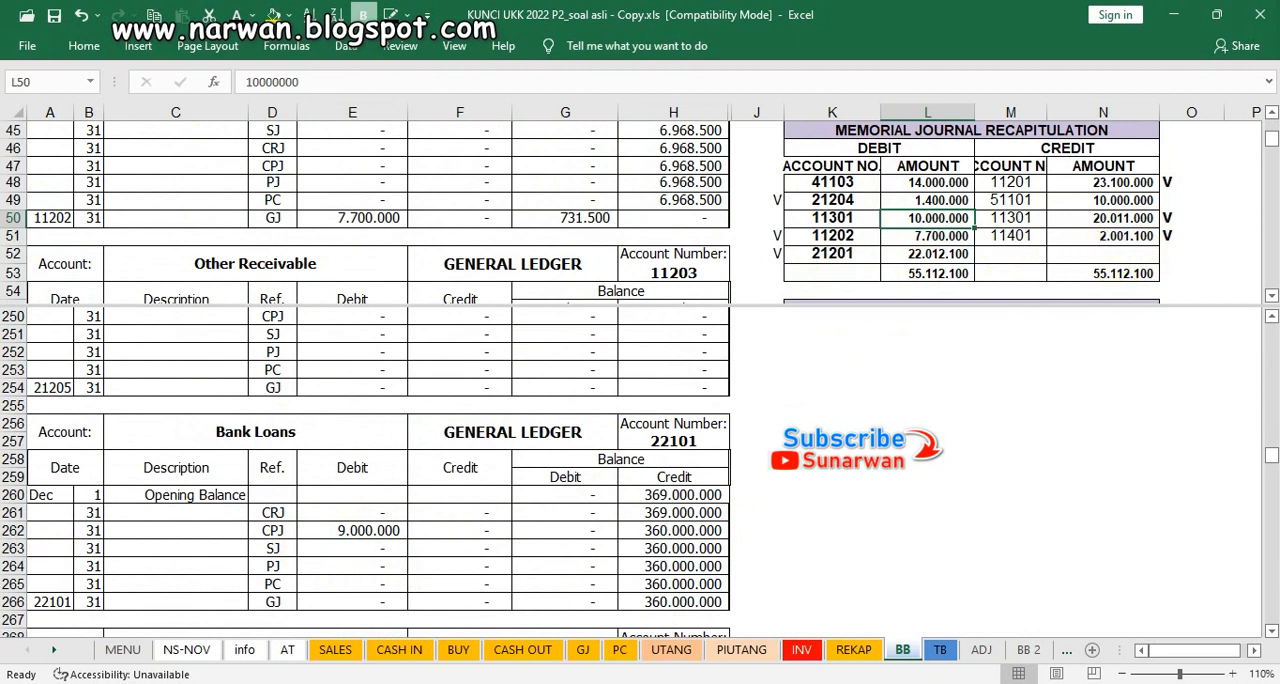
{"action": "scroll", "coordinate": [775, 270], "scroll_direction": "up", "scroll_amount": 5}
{"action": "left_click", "coordinate": [775, 270]}
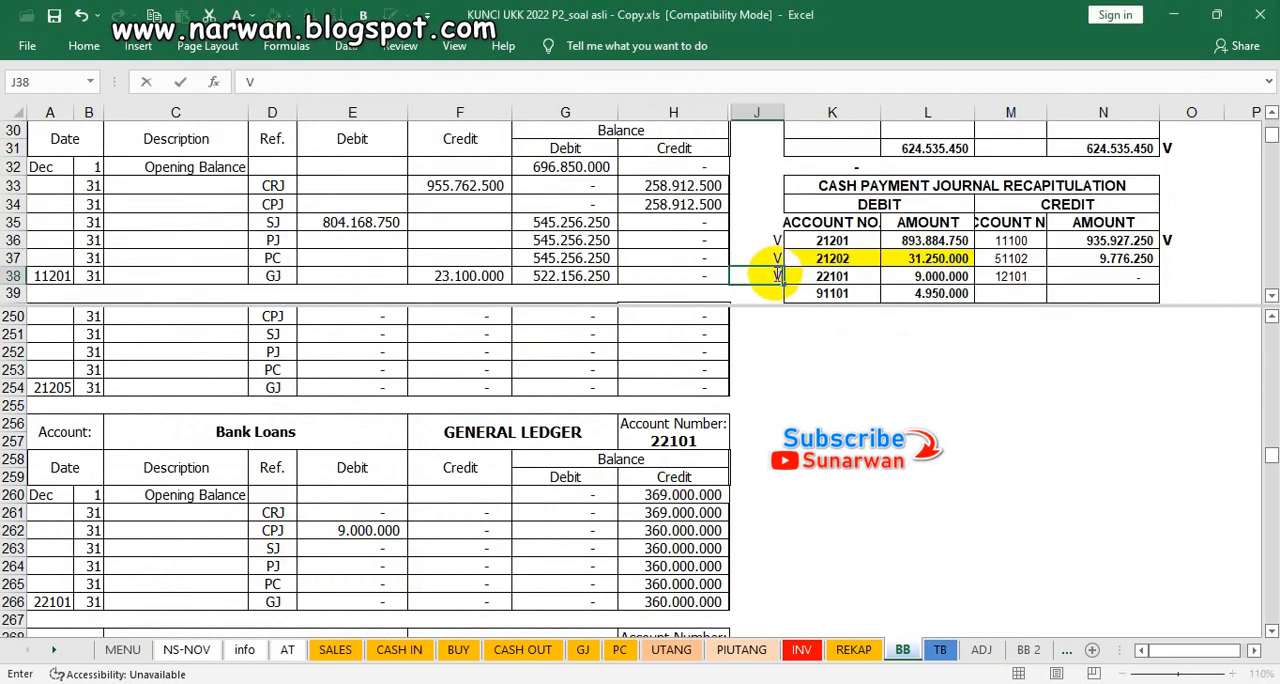
{"action": "left_click", "coordinate": [366, 530]}
Step: Look through the equity ledger accounts from Comman Stock to Historical balance for posted amounts, continuing to Sales Of Merchandise
{"action": "scroll", "coordinate": [368, 540], "scroll_direction": "down", "scroll_amount": 1}
{"action": "scroll", "coordinate": [368, 540], "scroll_direction": "down", "scroll_amount": 2}
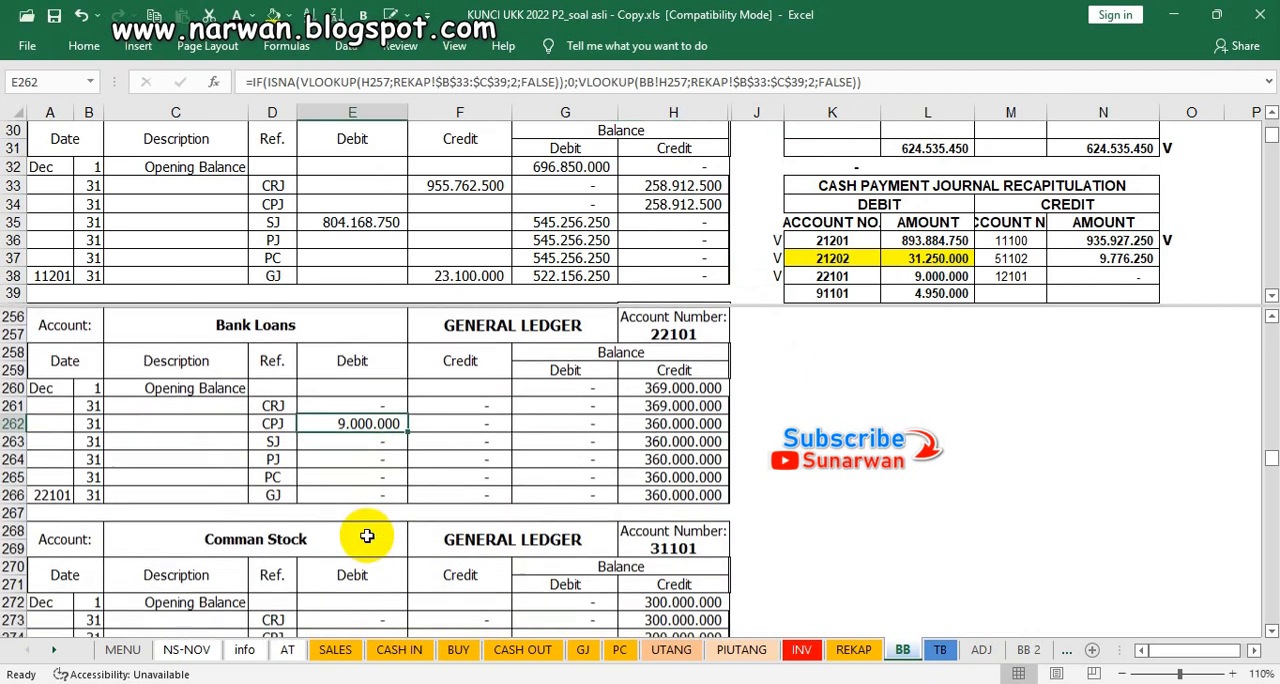
{"action": "scroll", "coordinate": [367, 537], "scroll_direction": "down", "scroll_amount": 3}
{"action": "scroll", "coordinate": [367, 537], "scroll_direction": "up", "scroll_amount": 1}
{"action": "scroll", "coordinate": [367, 537], "scroll_direction": "down", "scroll_amount": 1}
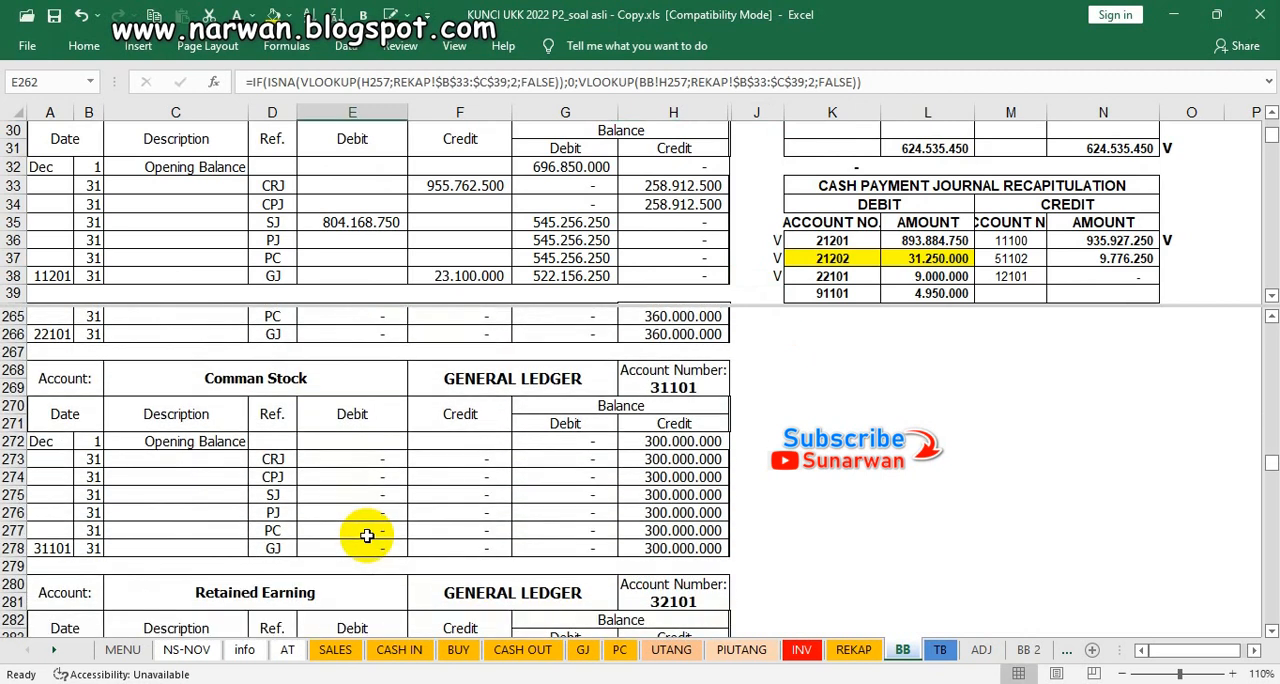
{"action": "scroll", "coordinate": [367, 536], "scroll_direction": "down", "scroll_amount": 4}
{"action": "scroll", "coordinate": [367, 536], "scroll_direction": "up", "scroll_amount": 3}
{"action": "scroll", "coordinate": [367, 536], "scroll_direction": "down", "scroll_amount": 1}
{"action": "scroll", "coordinate": [367, 536], "scroll_direction": "up", "scroll_amount": 1}
{"action": "scroll", "coordinate": [367, 537], "scroll_direction": "down", "scroll_amount": 9}
{"action": "scroll", "coordinate": [367, 536], "scroll_direction": "down", "scroll_amount": 4}
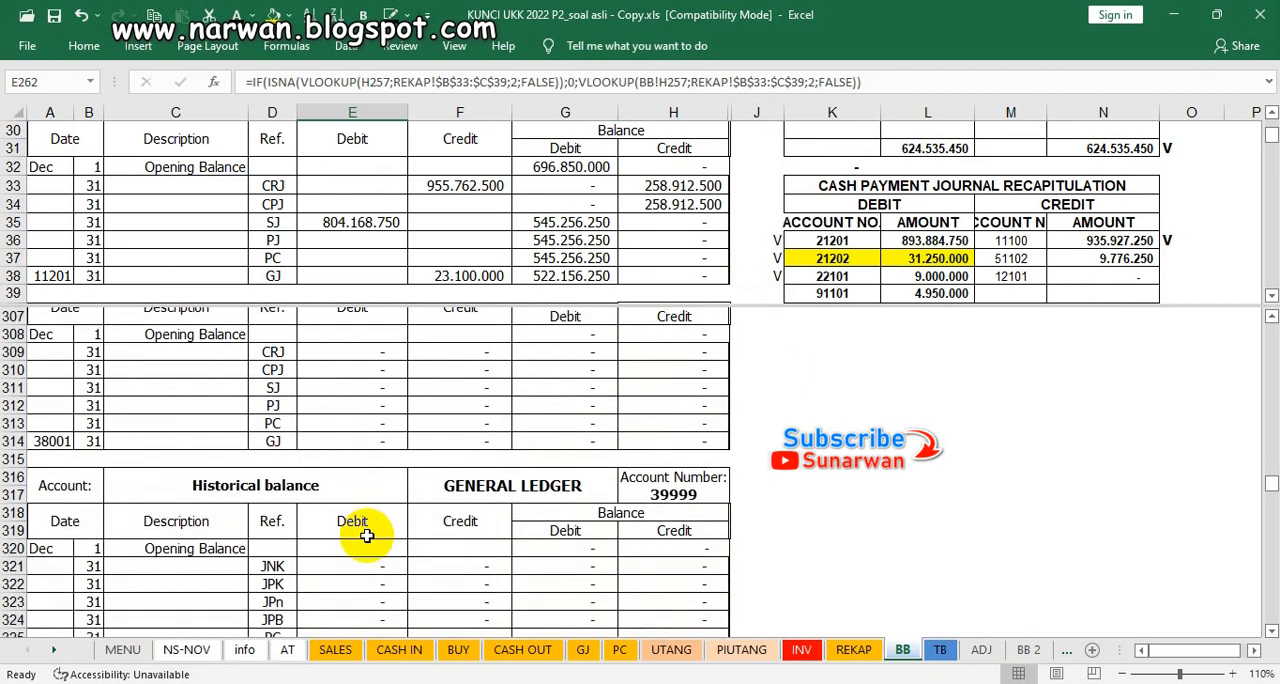
{"action": "scroll", "coordinate": [367, 536], "scroll_direction": "down", "scroll_amount": 3}
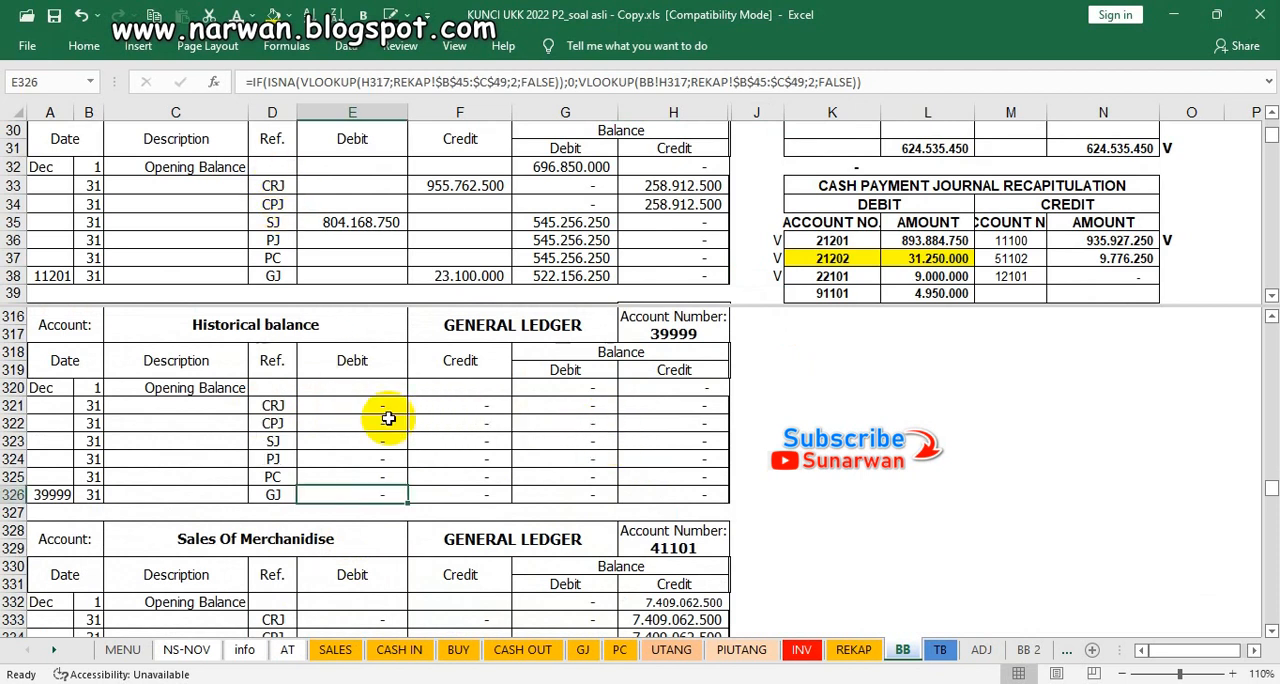
{"action": "scroll", "coordinate": [389, 419], "scroll_direction": "down", "scroll_amount": 1}
{"action": "scroll", "coordinate": [389, 419], "scroll_direction": "up", "scroll_amount": 3}
{"action": "scroll", "coordinate": [389, 419], "scroll_direction": "down", "scroll_amount": 1}
{"action": "scroll", "coordinate": [389, 419], "scroll_direction": "up", "scroll_amount": 1}
{"action": "scroll", "coordinate": [429, 446], "scroll_direction": "down", "scroll_amount": 4}
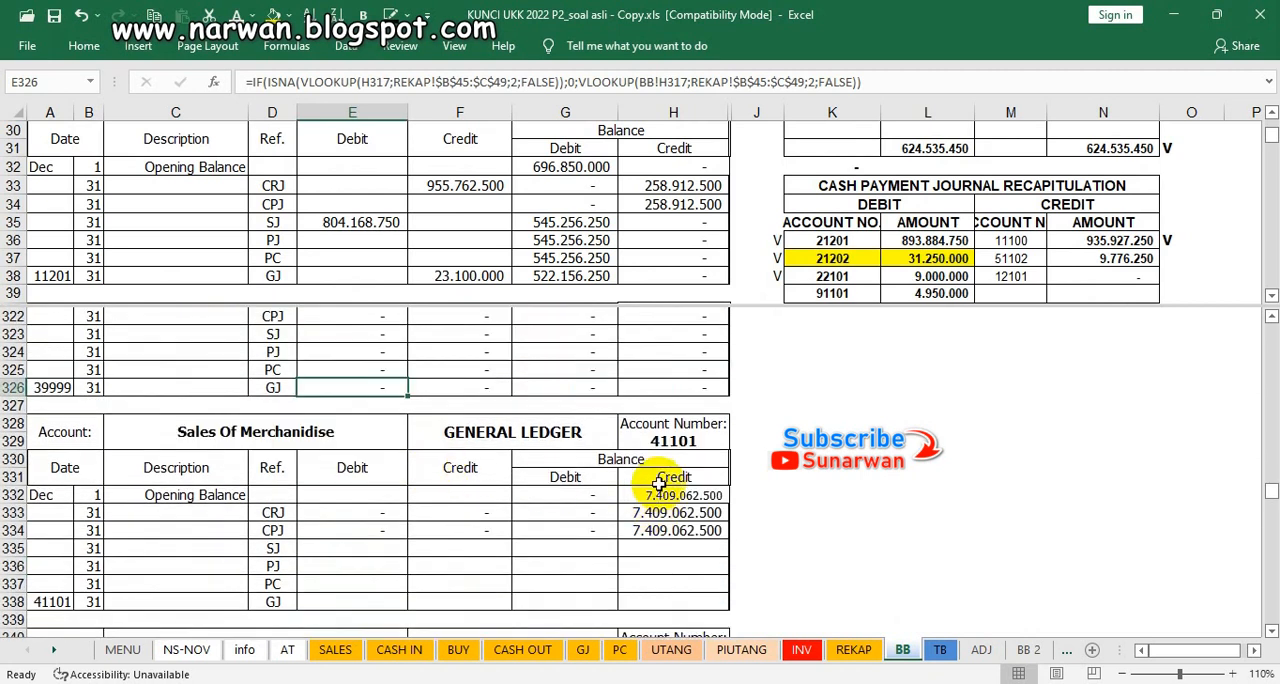
{"action": "left_click", "coordinate": [886, 278]}
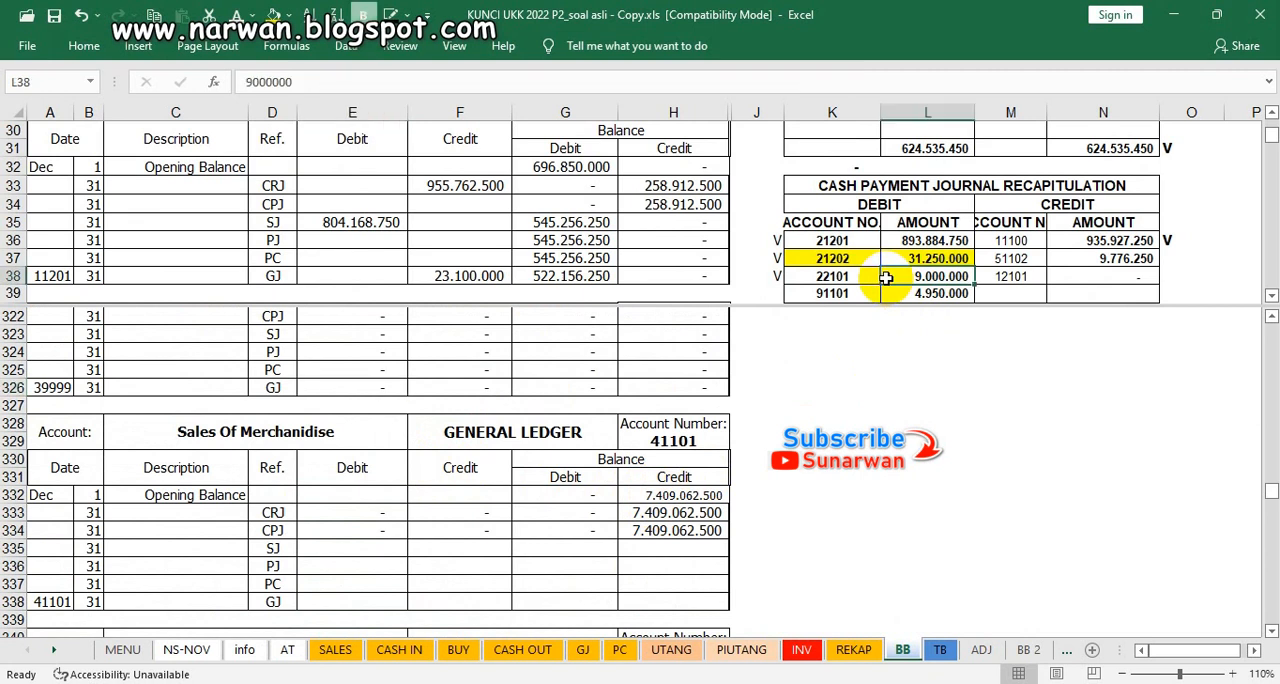
{"action": "scroll", "coordinate": [886, 278], "scroll_direction": "up", "scroll_amount": 8}
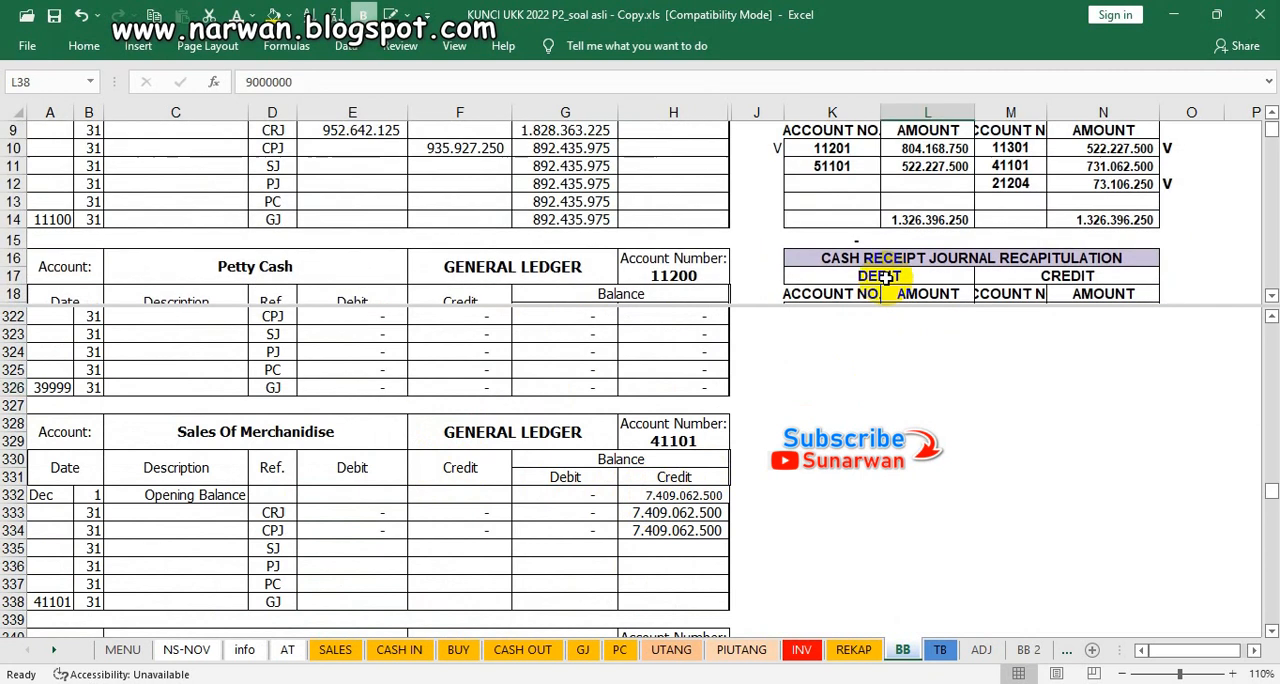
{"action": "scroll", "coordinate": [886, 278], "scroll_direction": "up", "scroll_amount": 1}
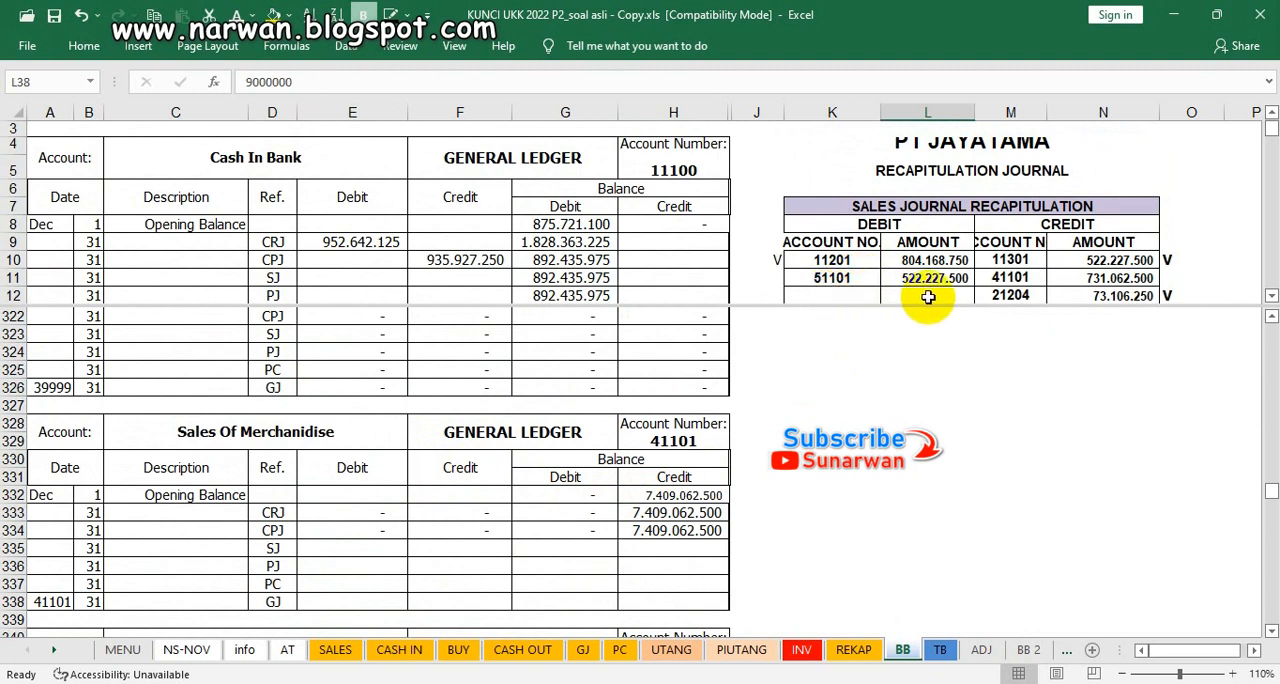
{"action": "left_click", "coordinate": [1170, 279]}
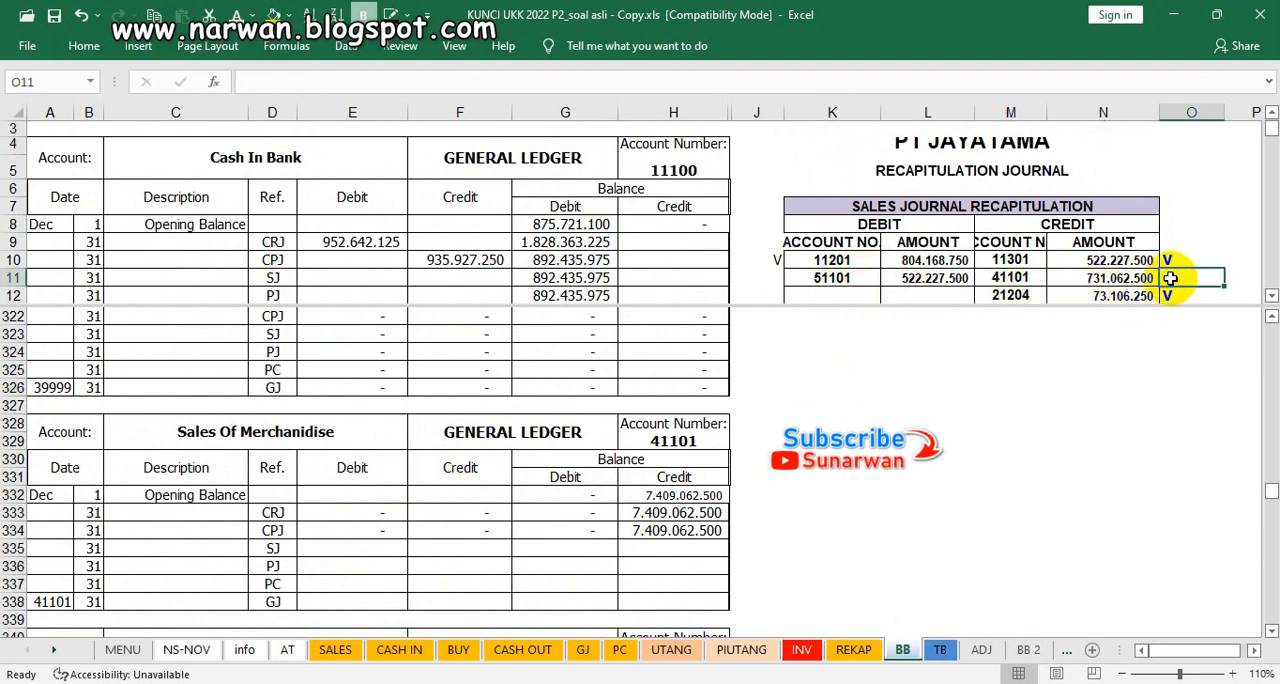
{"action": "type", "text": "V"}
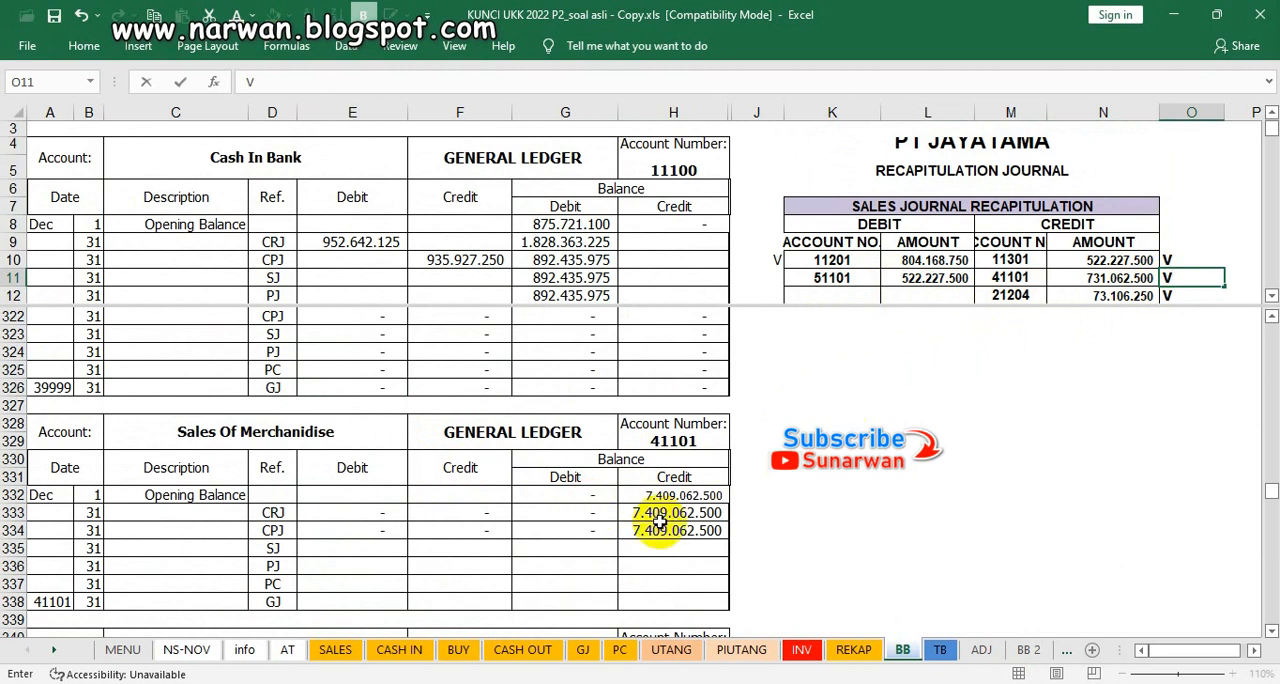
Step: Make Sales Of Merchandise's SJ credit in F335 and the credit balances in H335:H338 visible using the dark font colour
{"action": "left_click", "coordinate": [445, 549]}
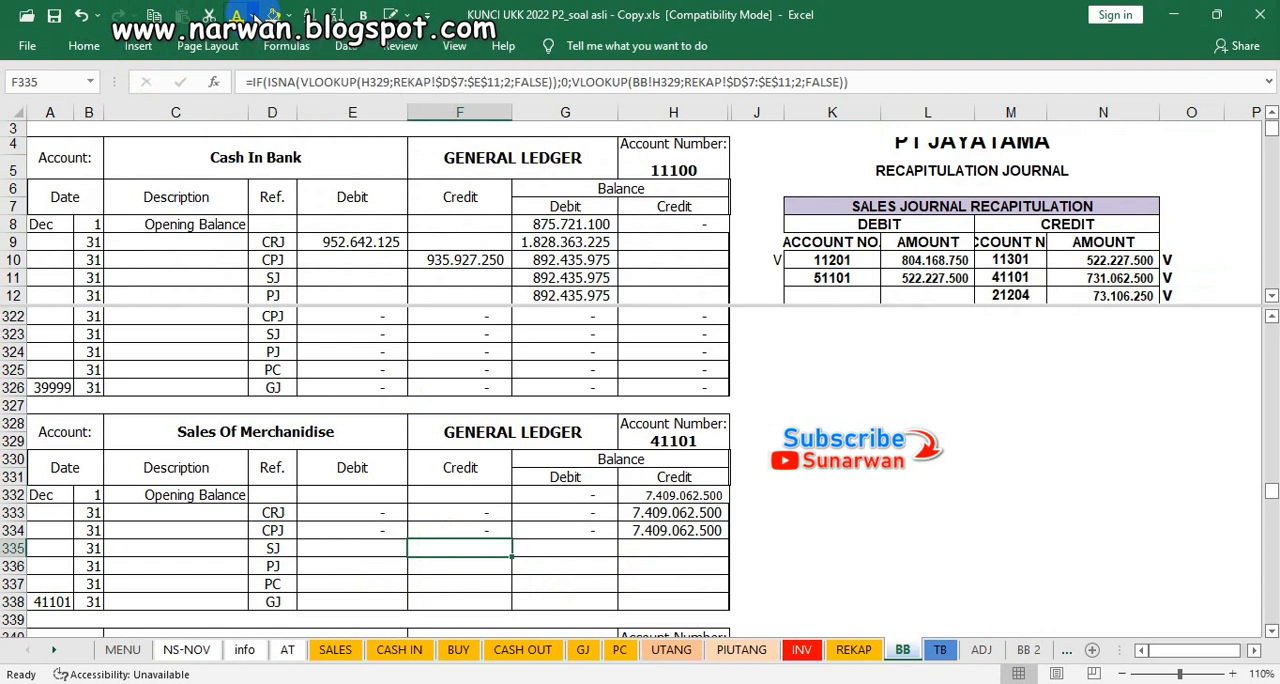
{"action": "left_click", "coordinate": [645, 548]}
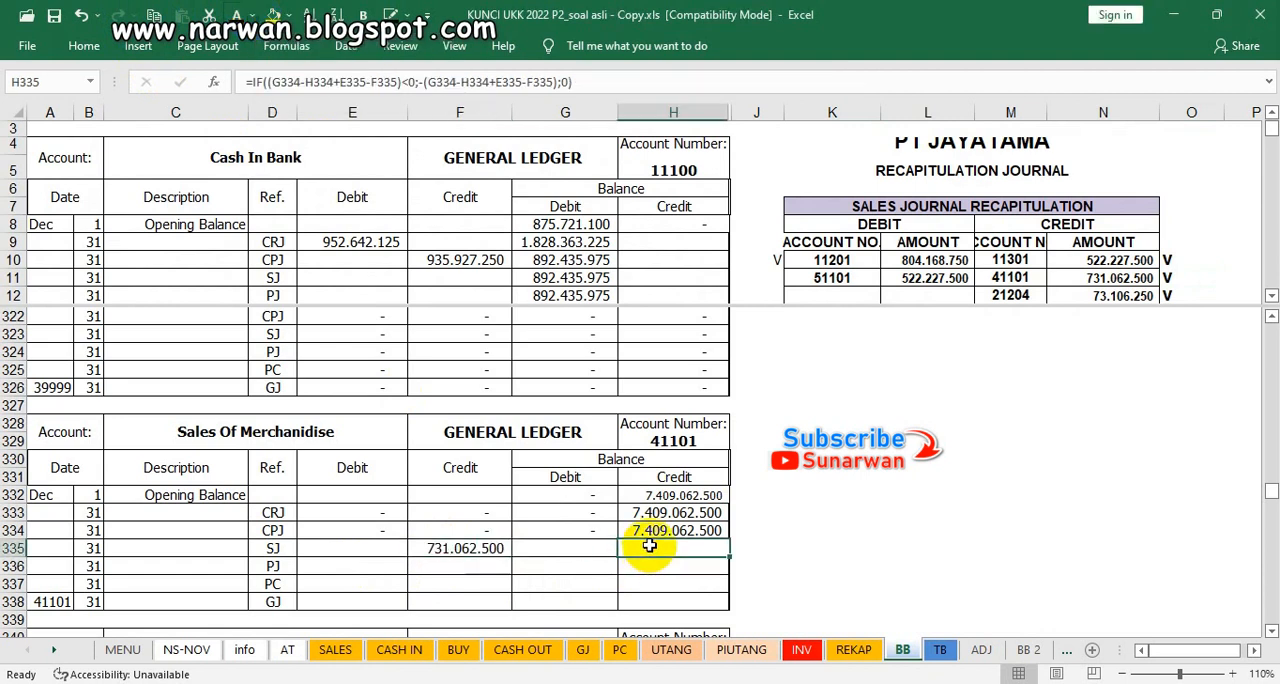
{"action": "left_click", "coordinate": [237, 14]}
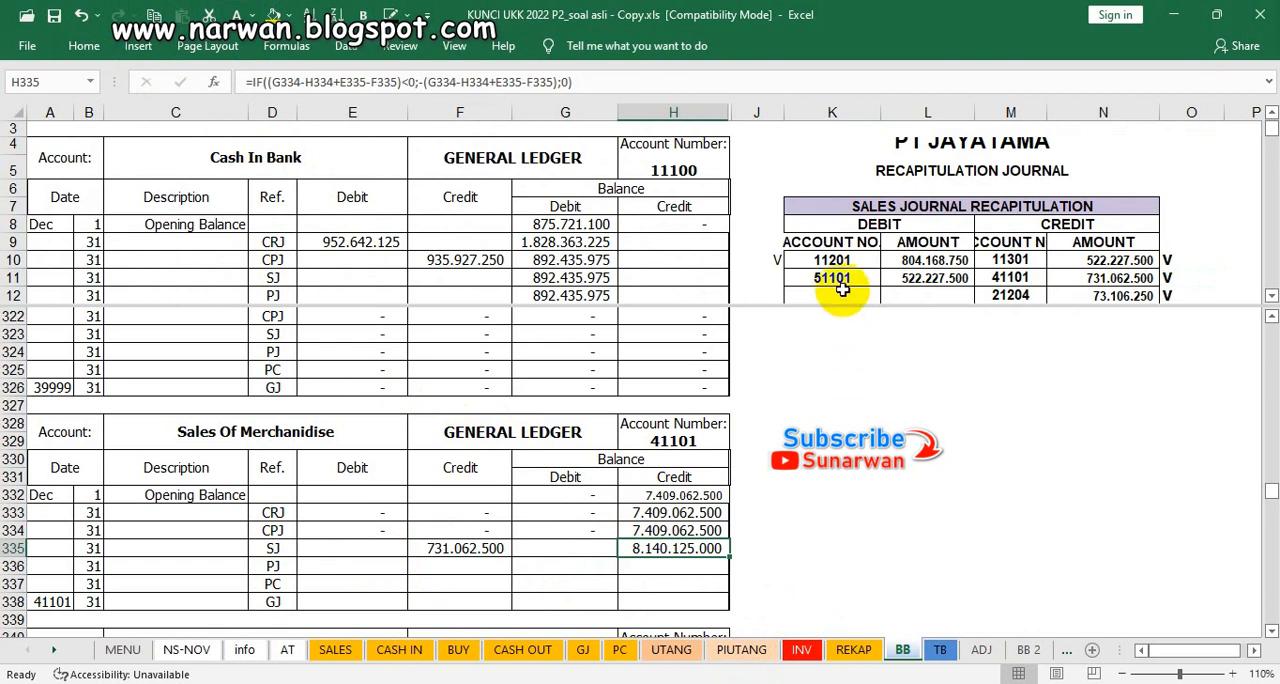
{"action": "left_click_drag", "start_coordinate": [676, 549], "coordinate": [671, 597]}
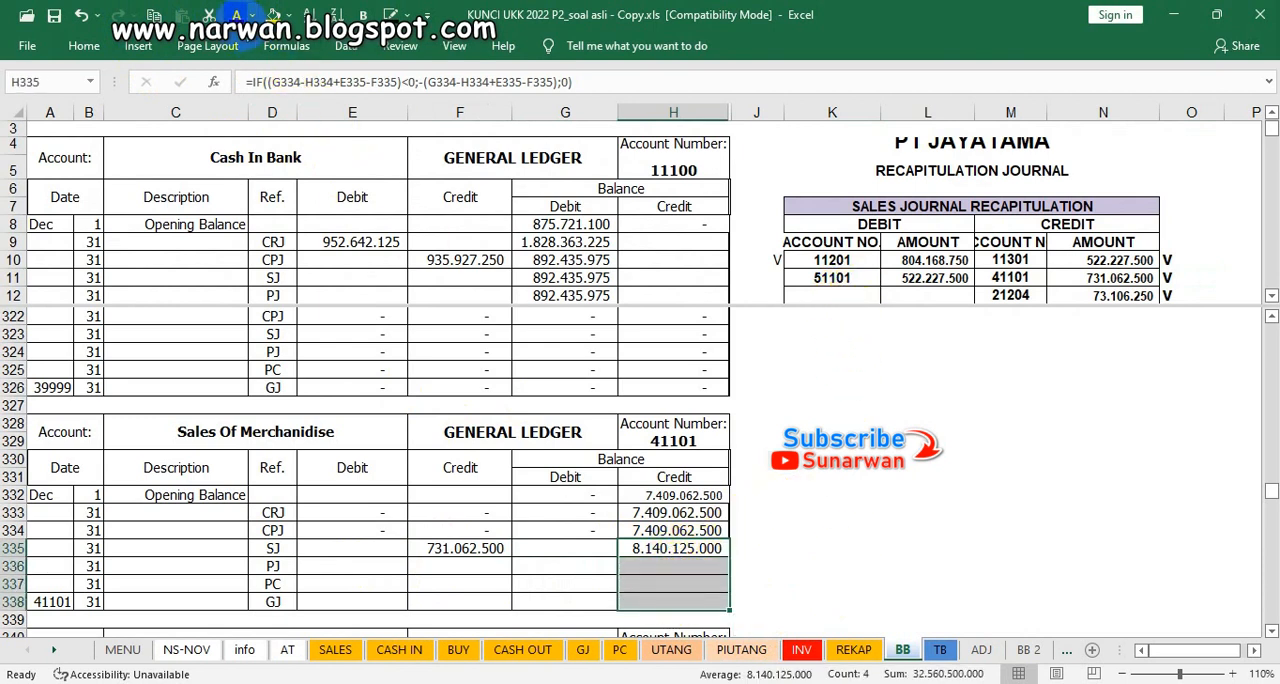
{"action": "left_click", "coordinate": [237, 14]}
{"action": "left_click", "coordinate": [591, 514]}
{"action": "scroll", "coordinate": [592, 514], "scroll_direction": "down", "scroll_amount": 2}
{"action": "scroll", "coordinate": [592, 514], "scroll_direction": "down", "scroll_amount": 1}
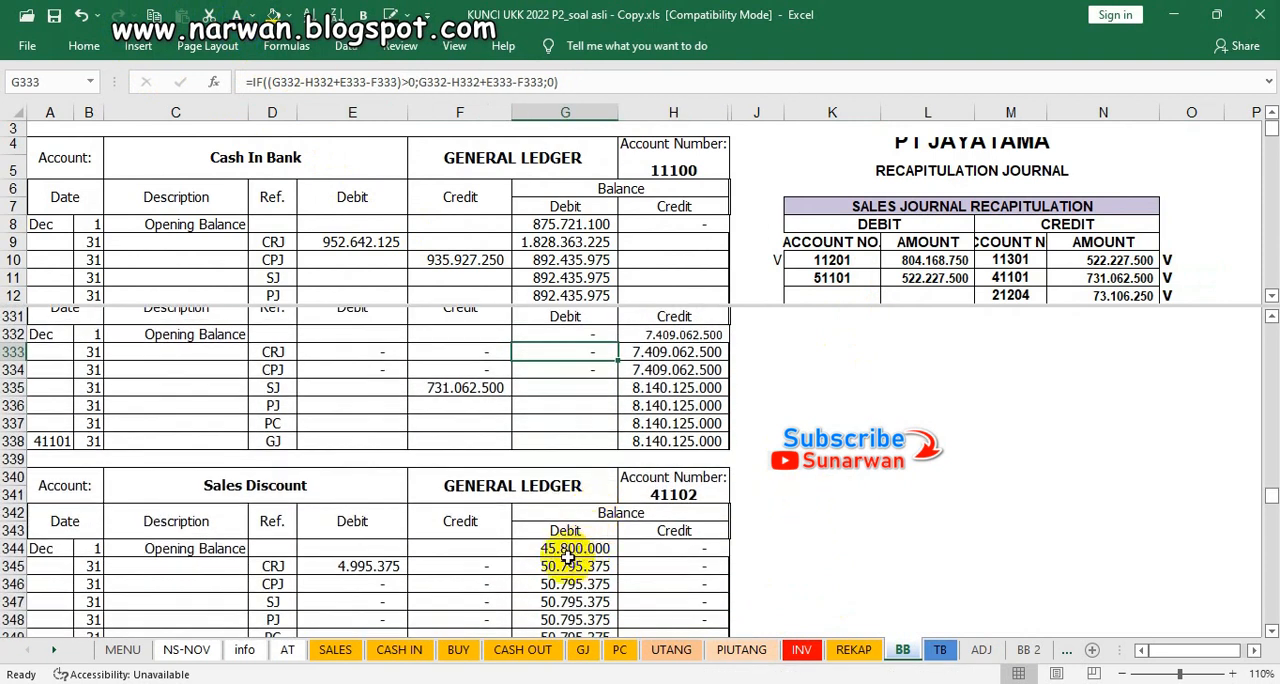
{"action": "left_click", "coordinate": [568, 551]}
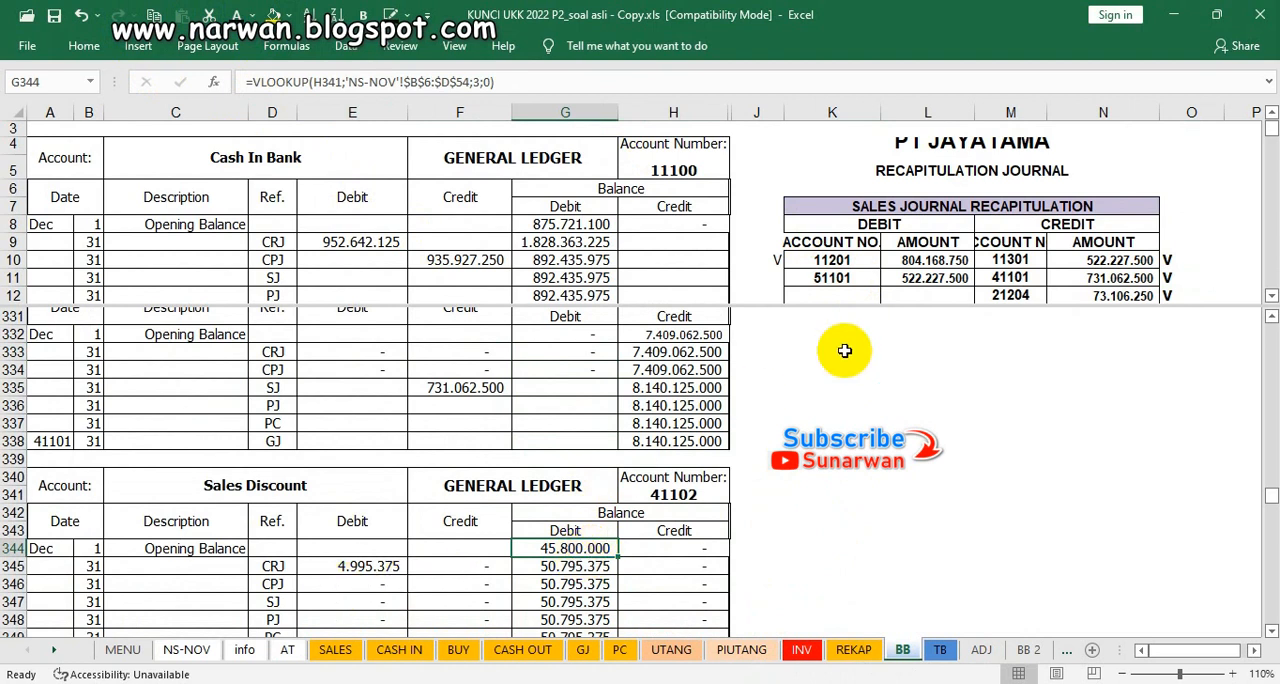
{"action": "left_click", "coordinate": [906, 262]}
{"action": "scroll", "coordinate": [905, 270], "scroll_direction": "up", "scroll_amount": 1}
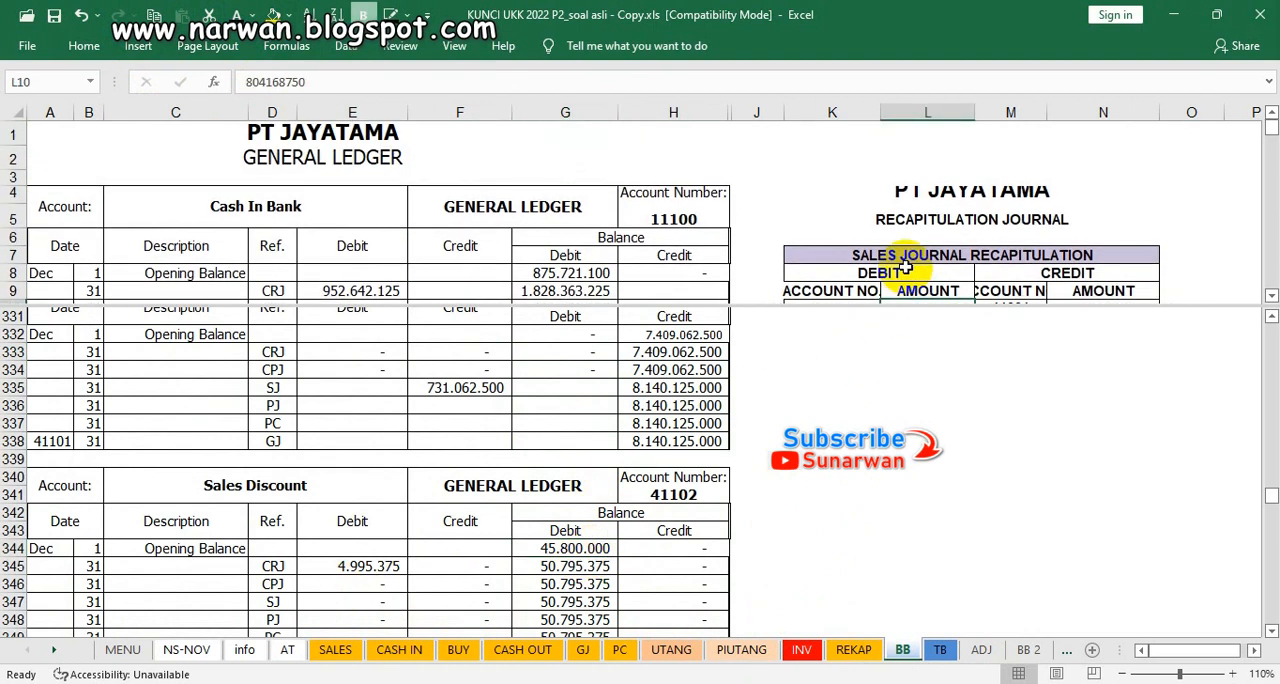
{"action": "scroll", "coordinate": [905, 263], "scroll_direction": "down", "scroll_amount": 4}
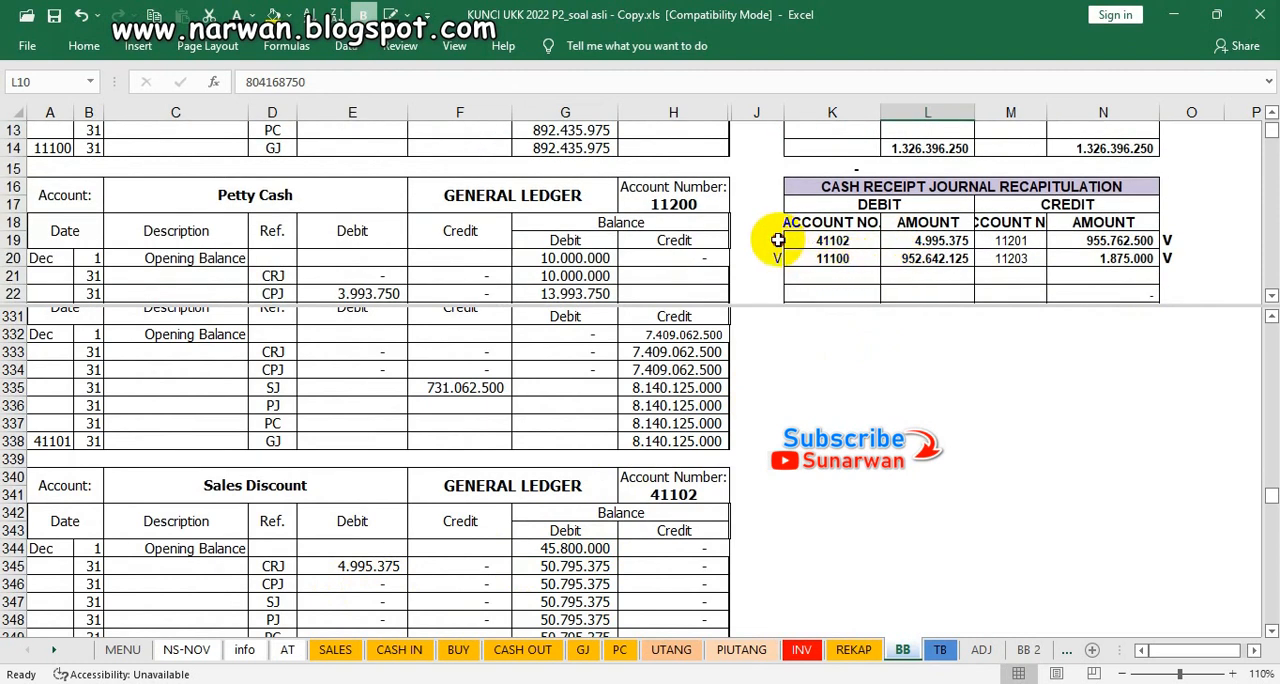
{"action": "left_click", "coordinate": [778, 240]}
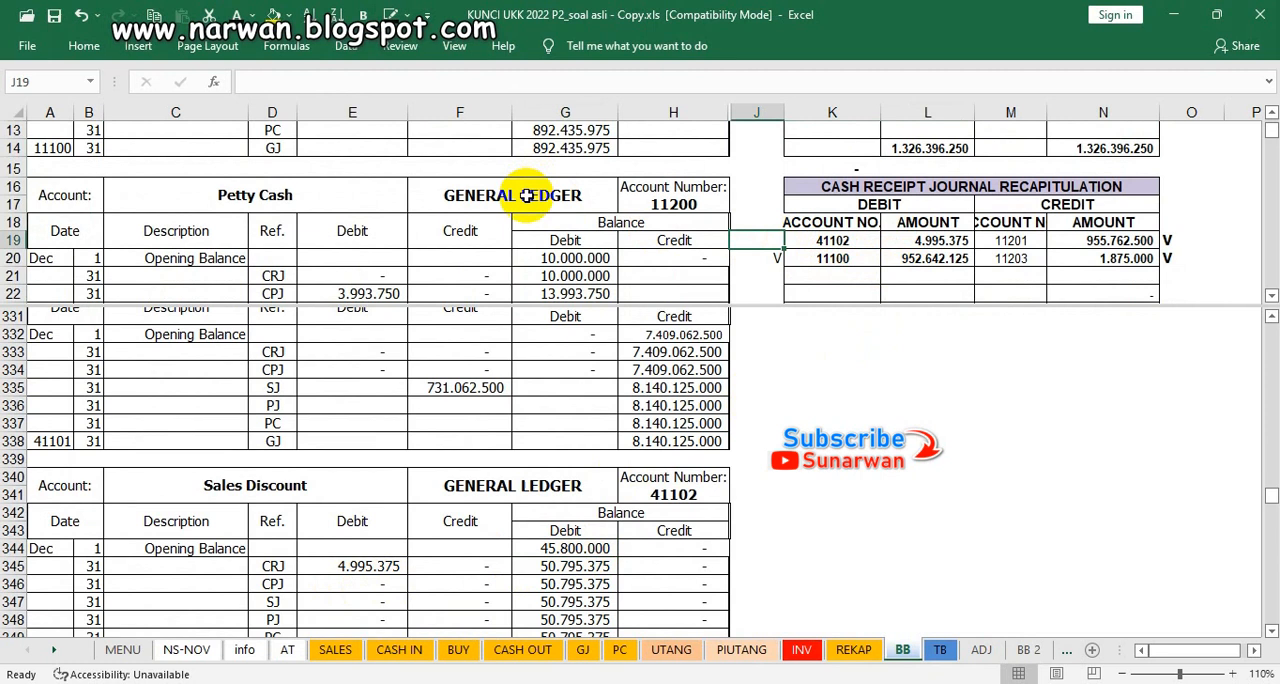
{"action": "type", "text": "V"}
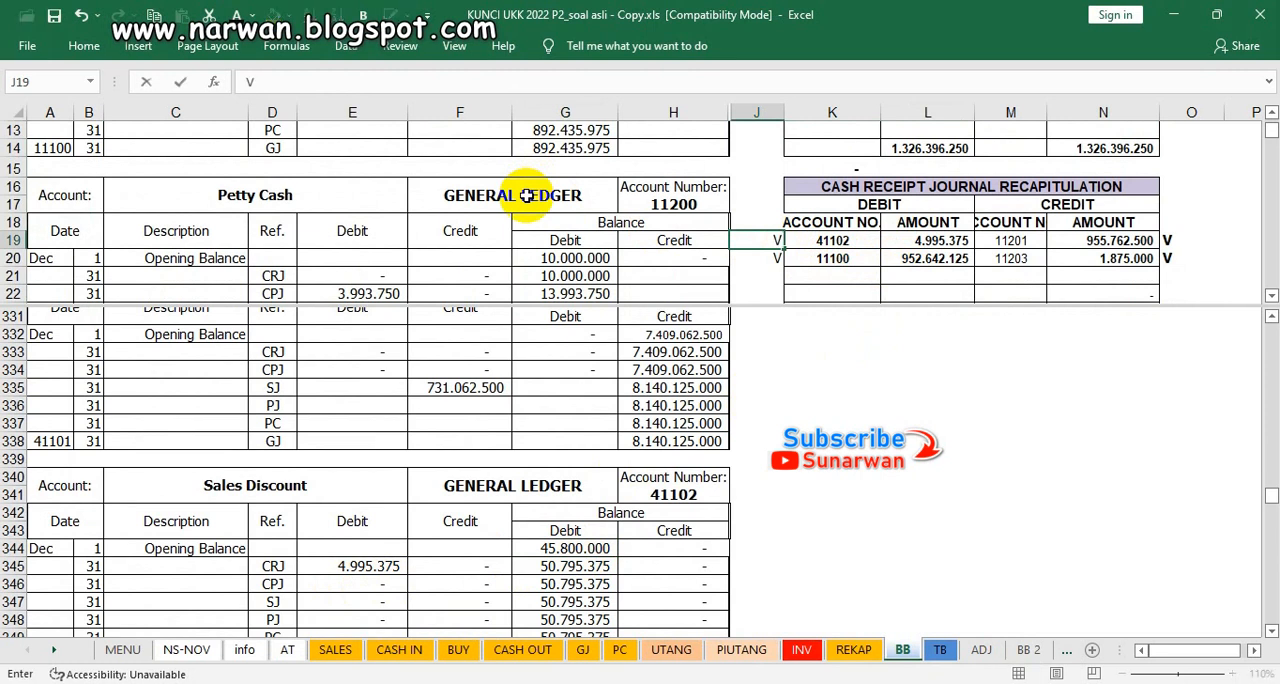
{"action": "left_click", "coordinate": [422, 570]}
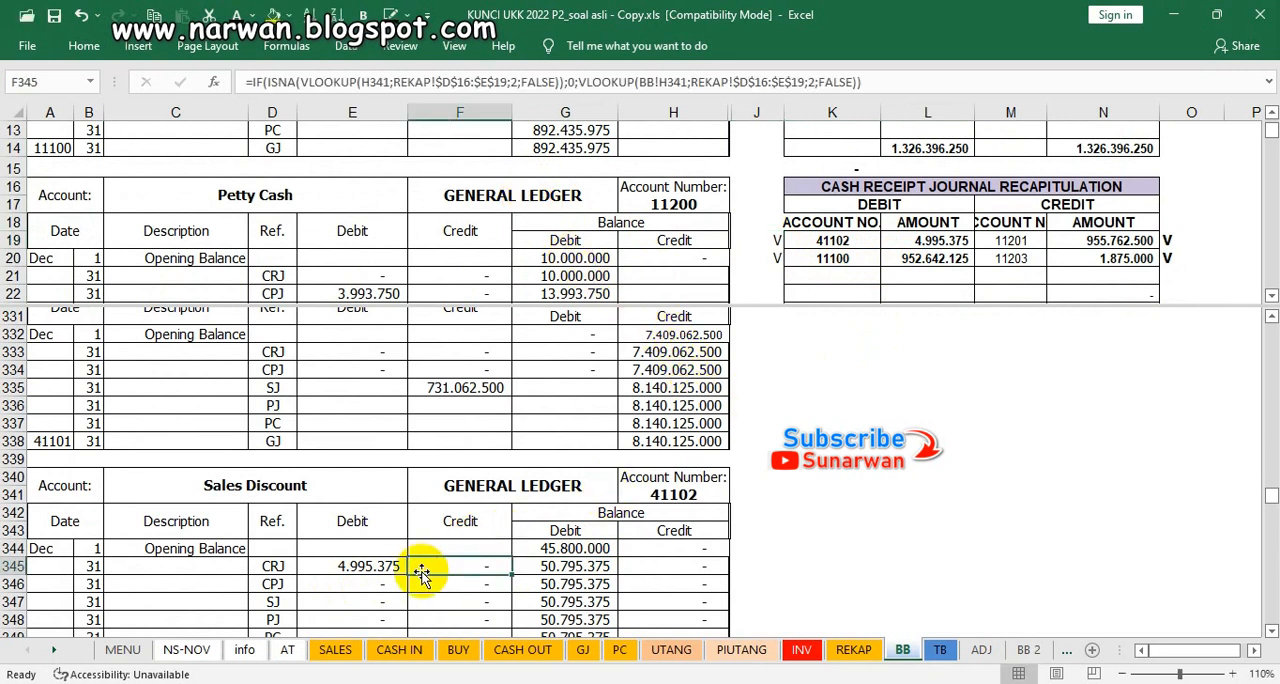
Step: Find Sales Returns' account 41103 in the memorial journal recapitulation and mark its debit with V in J48
{"action": "scroll", "coordinate": [422, 570], "scroll_direction": "down", "scroll_amount": 2}
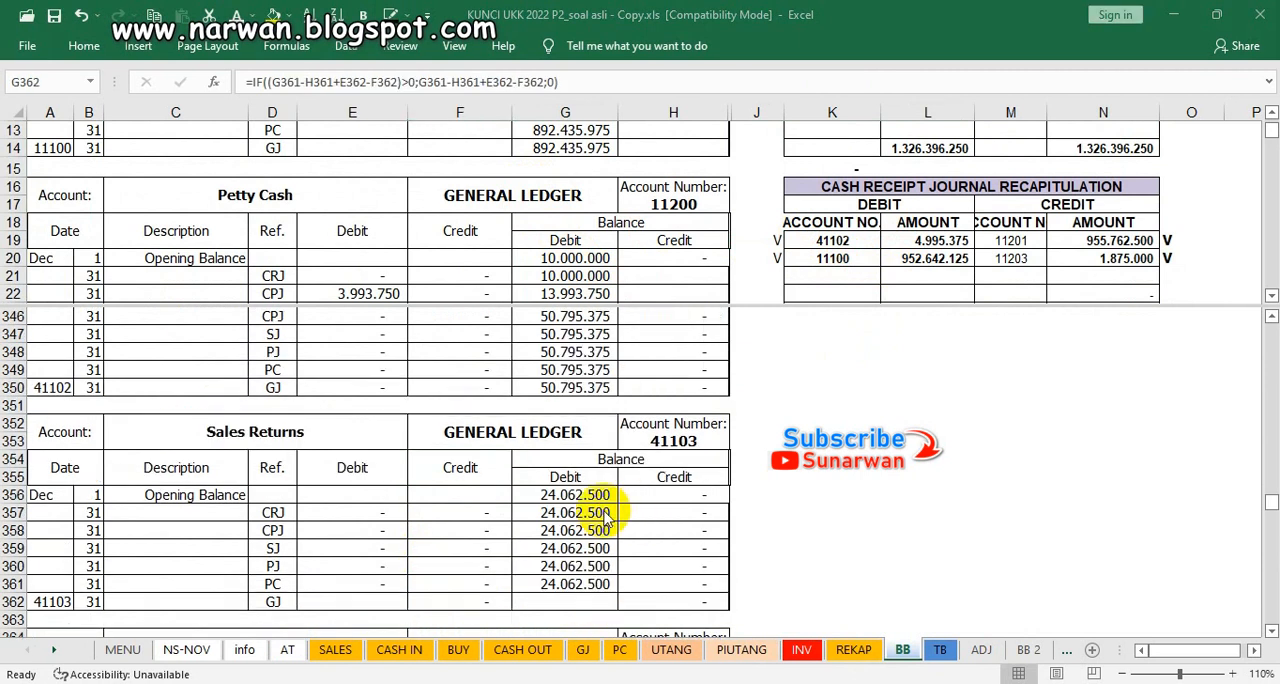
{"action": "left_click", "coordinate": [594, 511]}
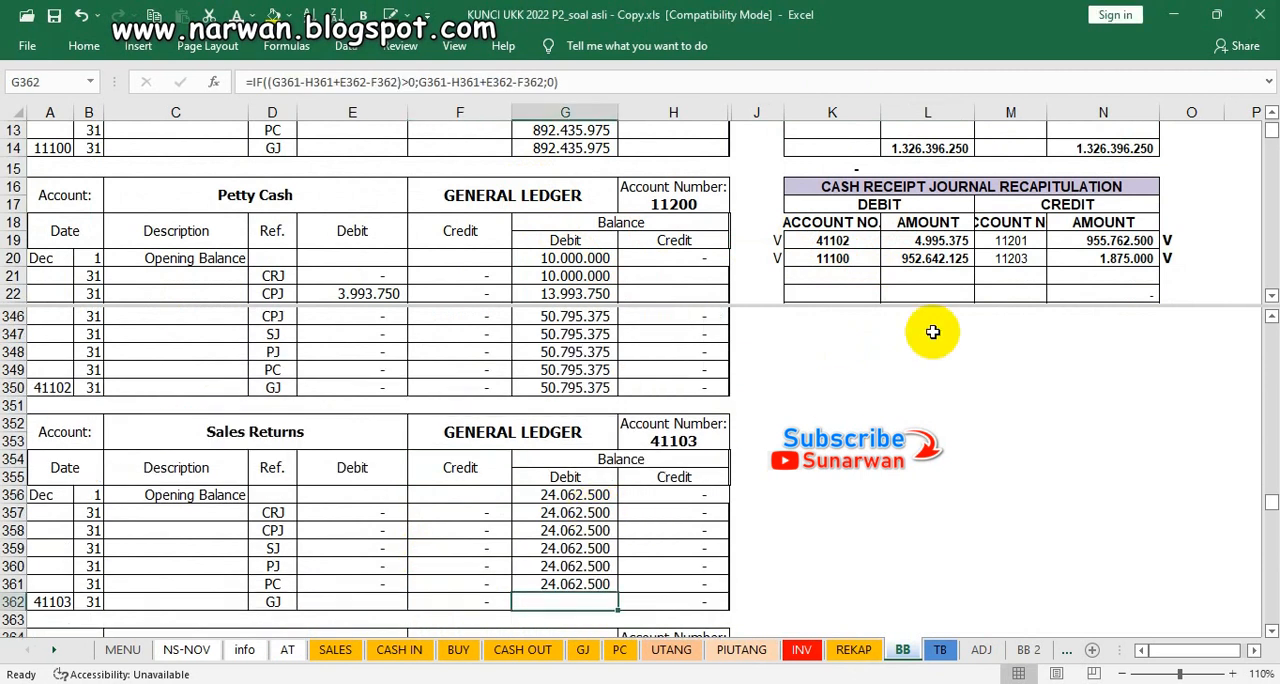
{"action": "left_click", "coordinate": [950, 276]}
{"action": "scroll", "coordinate": [949, 278], "scroll_direction": "down", "scroll_amount": 1}
{"action": "scroll", "coordinate": [950, 277], "scroll_direction": "down", "scroll_amount": 7}
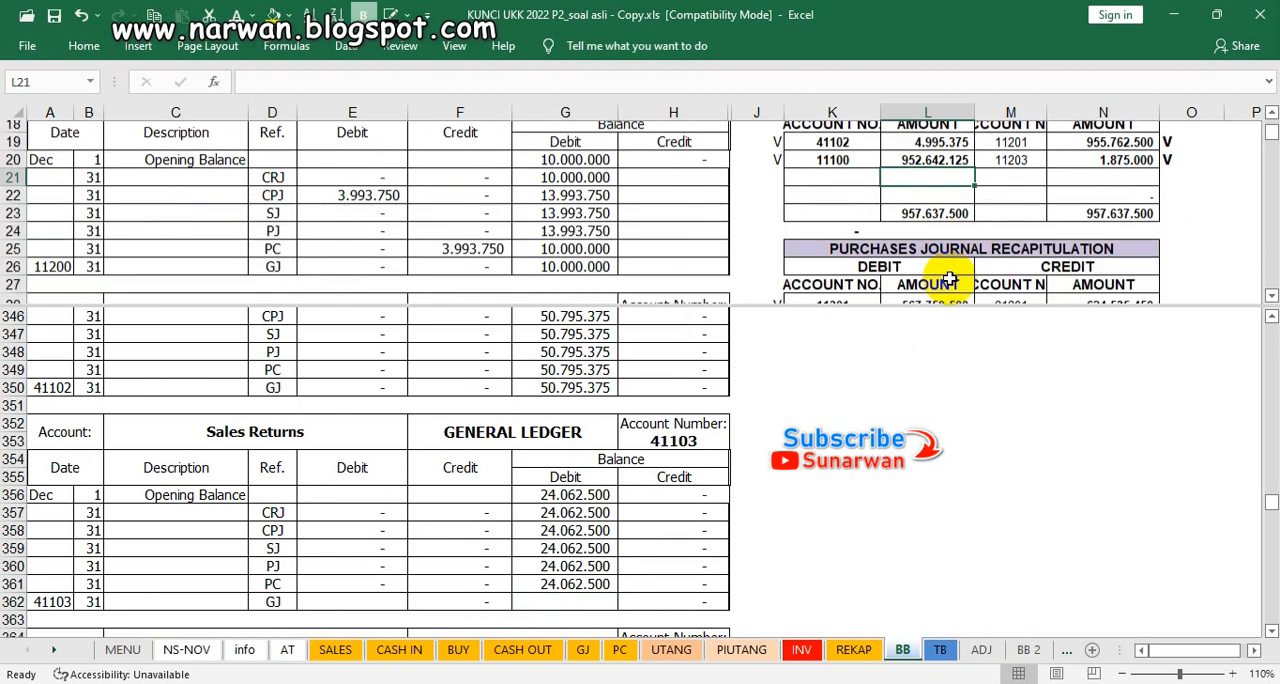
{"action": "scroll", "coordinate": [952, 280], "scroll_direction": "down", "scroll_amount": 1}
{"action": "scroll", "coordinate": [952, 280], "scroll_direction": "up", "scroll_amount": 1}
{"action": "scroll", "coordinate": [952, 280], "scroll_direction": "down", "scroll_amount": 1}
{"action": "scroll", "coordinate": [952, 280], "scroll_direction": "up", "scroll_amount": 1}
{"action": "scroll", "coordinate": [952, 280], "scroll_direction": "down", "scroll_amount": 1}
{"action": "scroll", "coordinate": [952, 281], "scroll_direction": "down", "scroll_amount": 2}
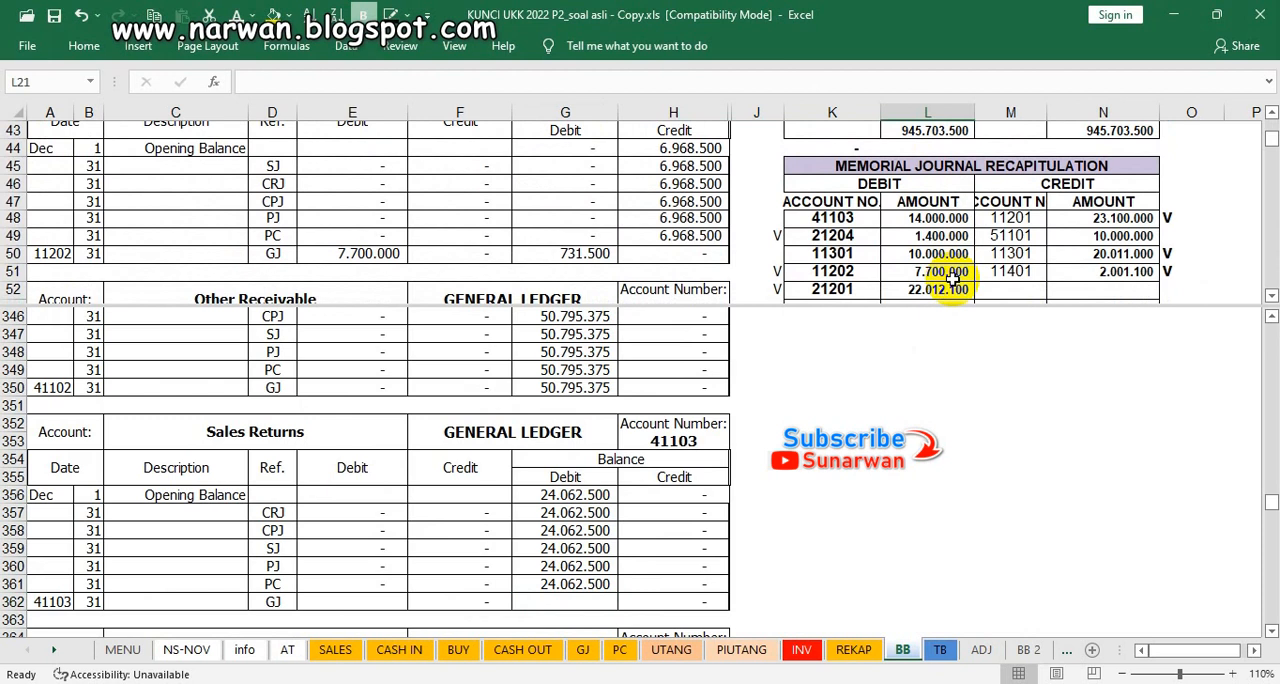
{"action": "left_click", "coordinate": [765, 217]}
{"action": "type", "text": "V"}
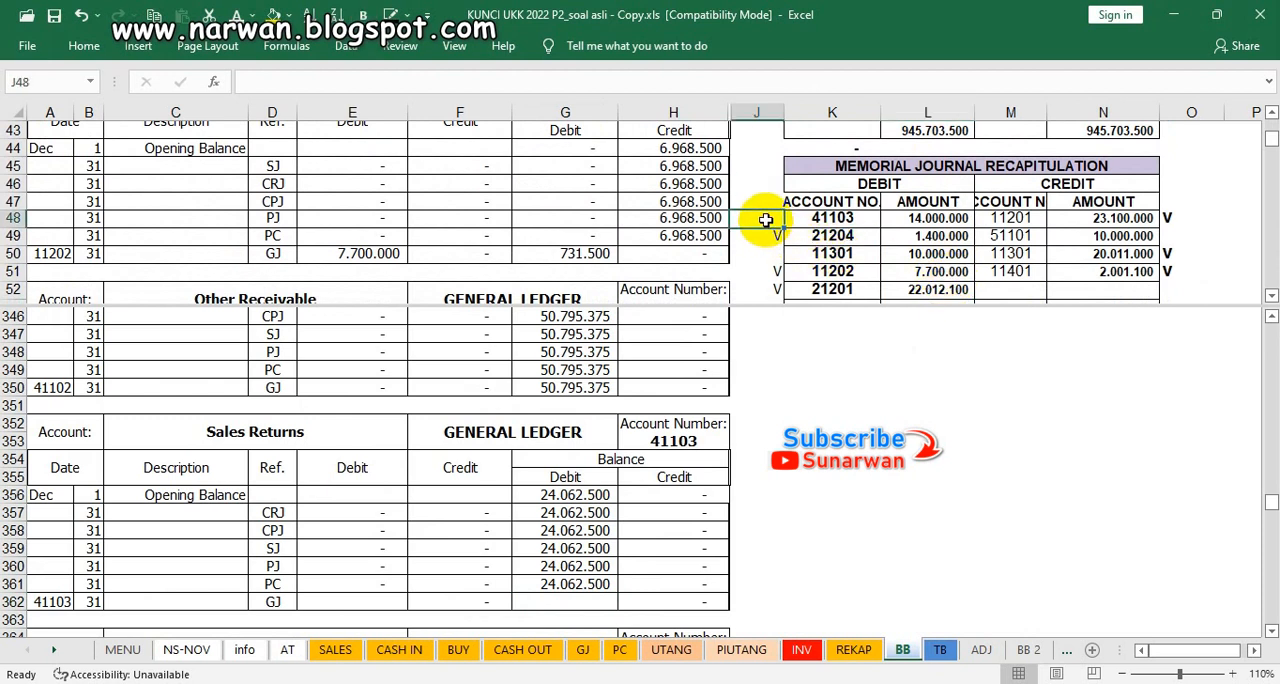
Step: Make Sales Returns' GJ debit in E362 and debit balance in G362 visible using the dark font colour
{"action": "left_click", "coordinate": [383, 603]}
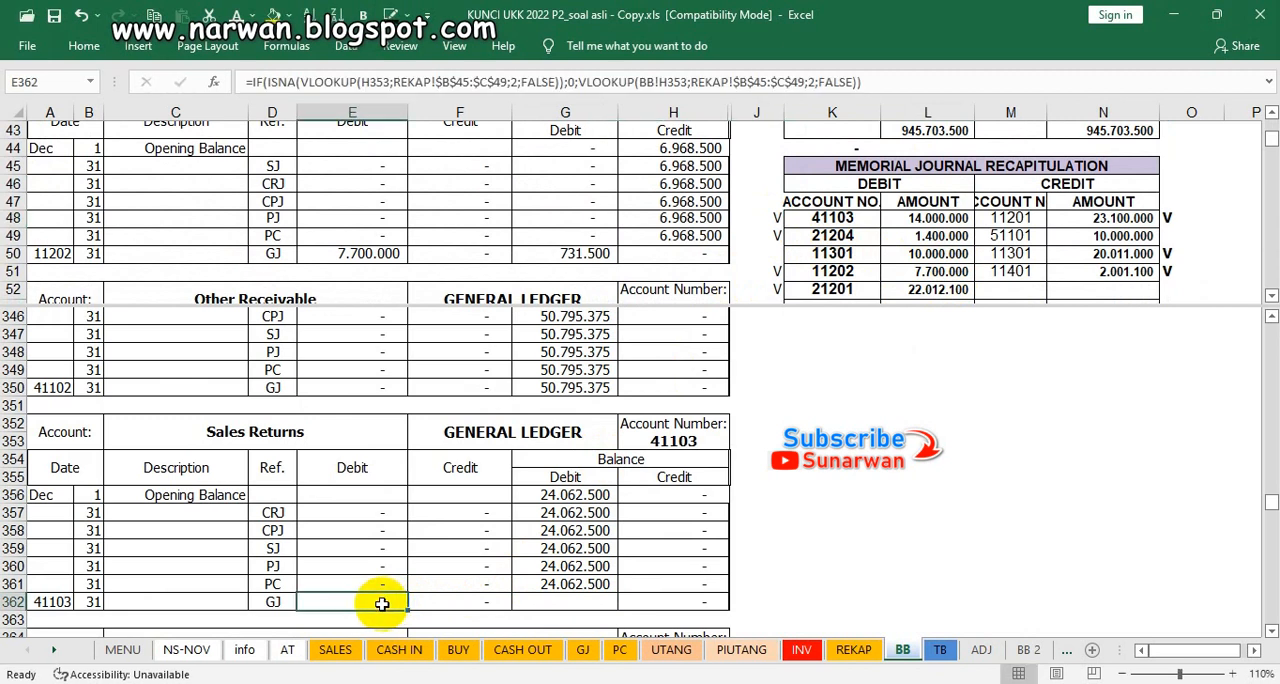
{"action": "left_click", "coordinate": [251, 15]}
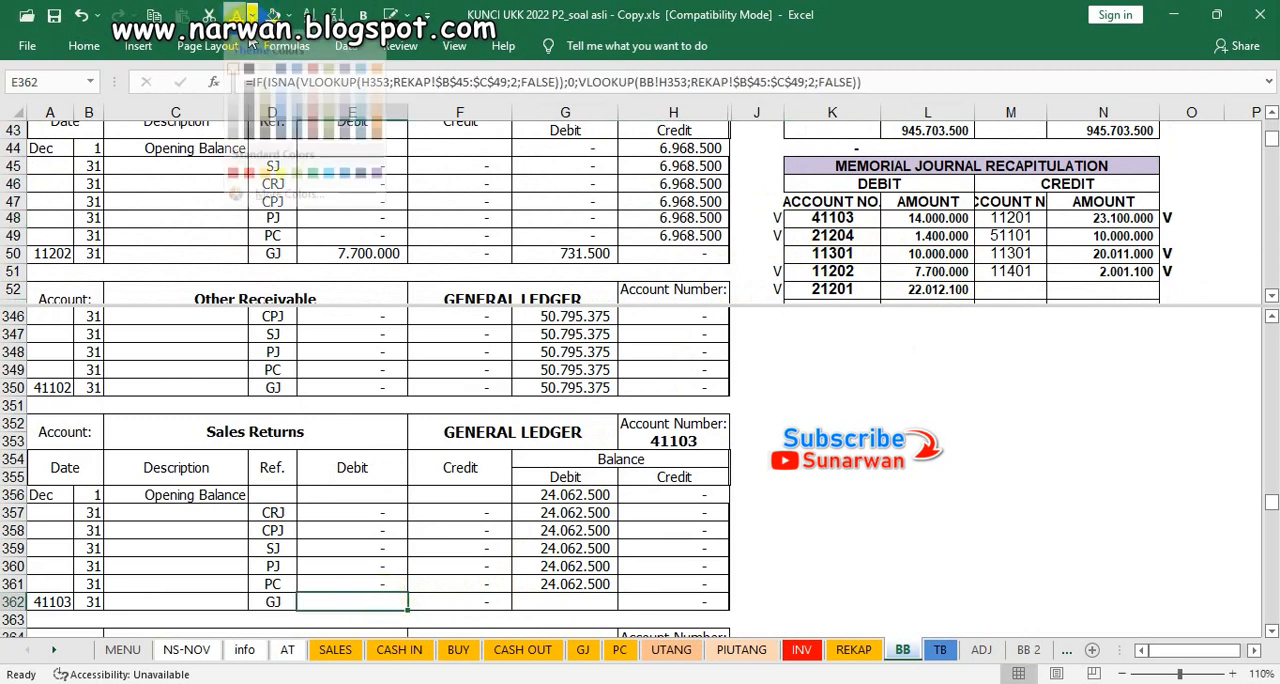
{"action": "left_click", "coordinate": [251, 42]}
{"action": "left_click", "coordinate": [251, 42]}
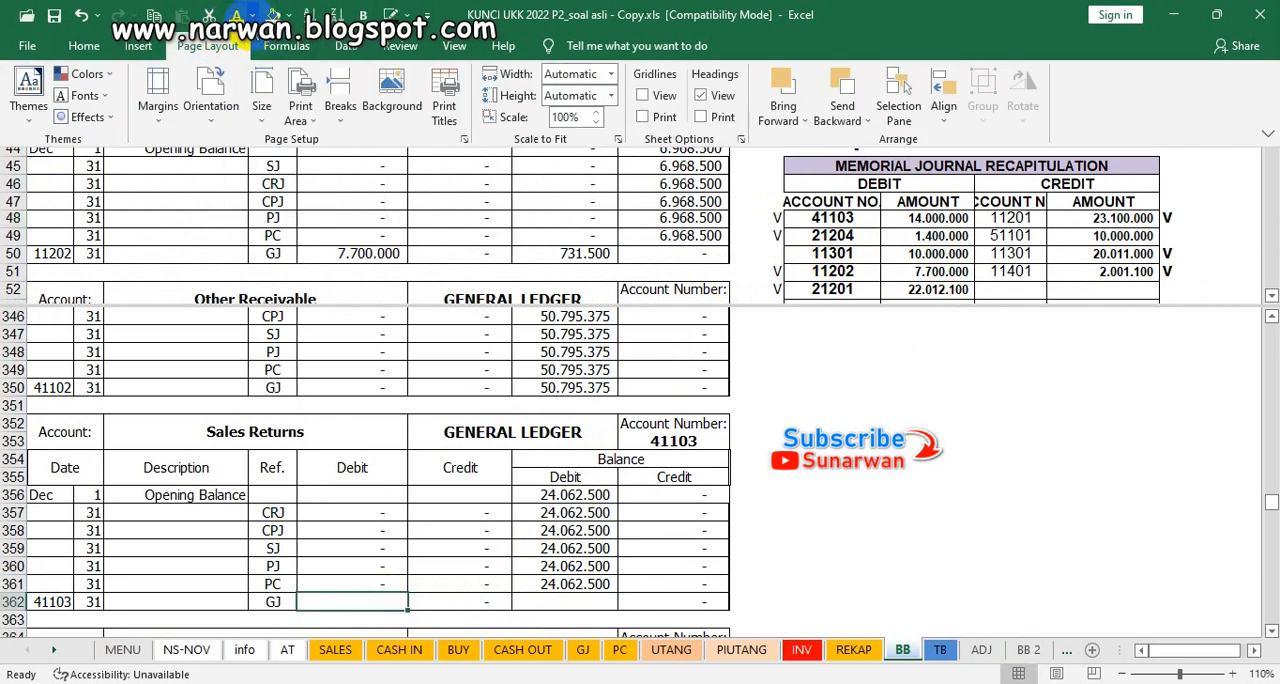
{"action": "left_click", "coordinate": [252, 15]}
{"action": "left_click", "coordinate": [268, 82]}
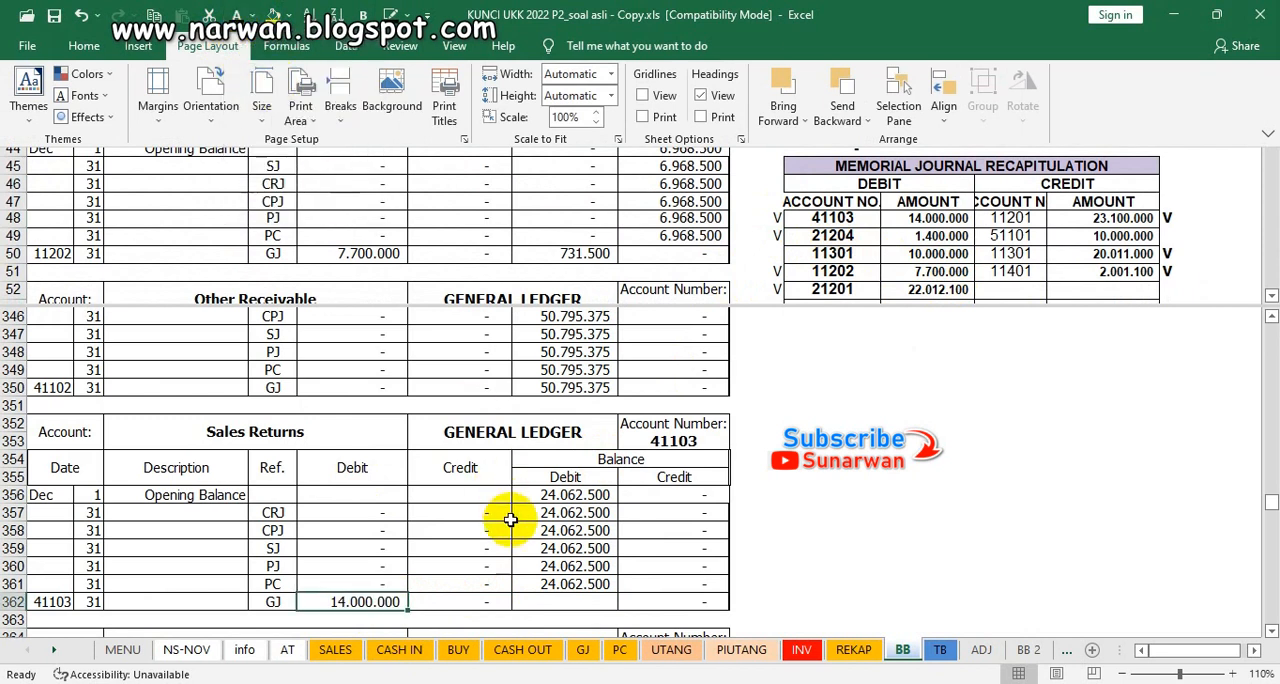
{"action": "left_click", "coordinate": [538, 598]}
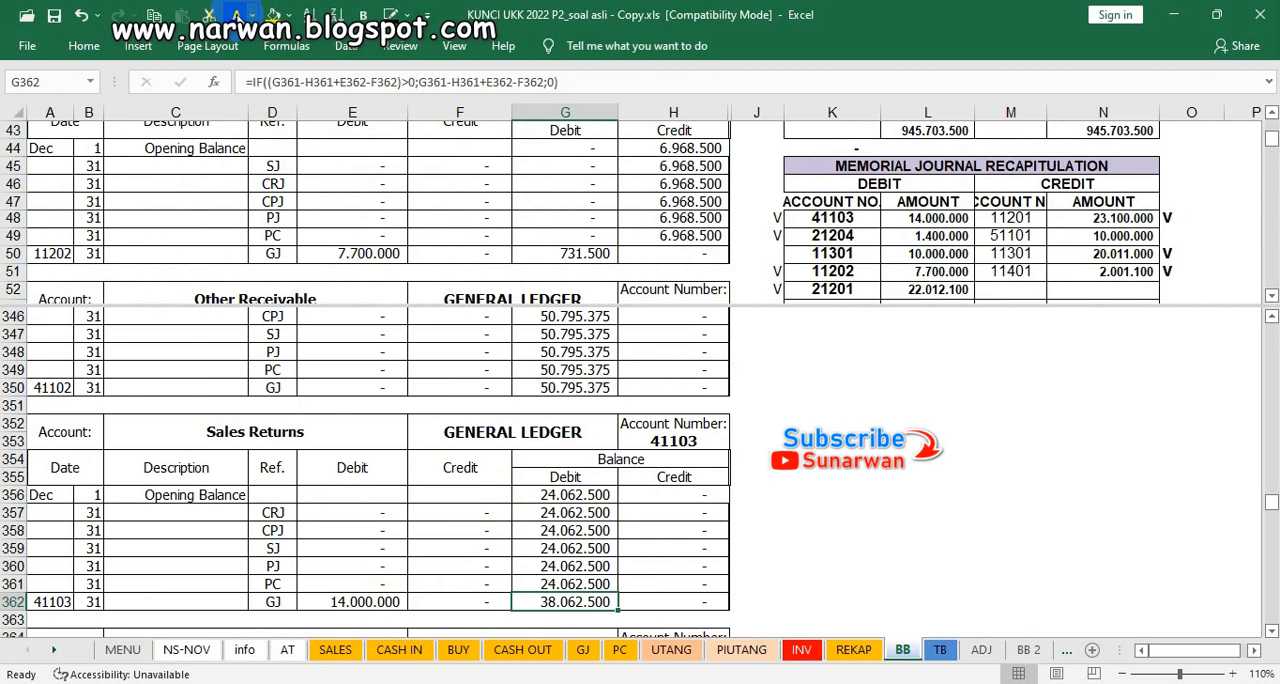
{"action": "left_click", "coordinate": [545, 476]}
{"action": "scroll", "coordinate": [545, 443], "scroll_direction": "down", "scroll_amount": 5}
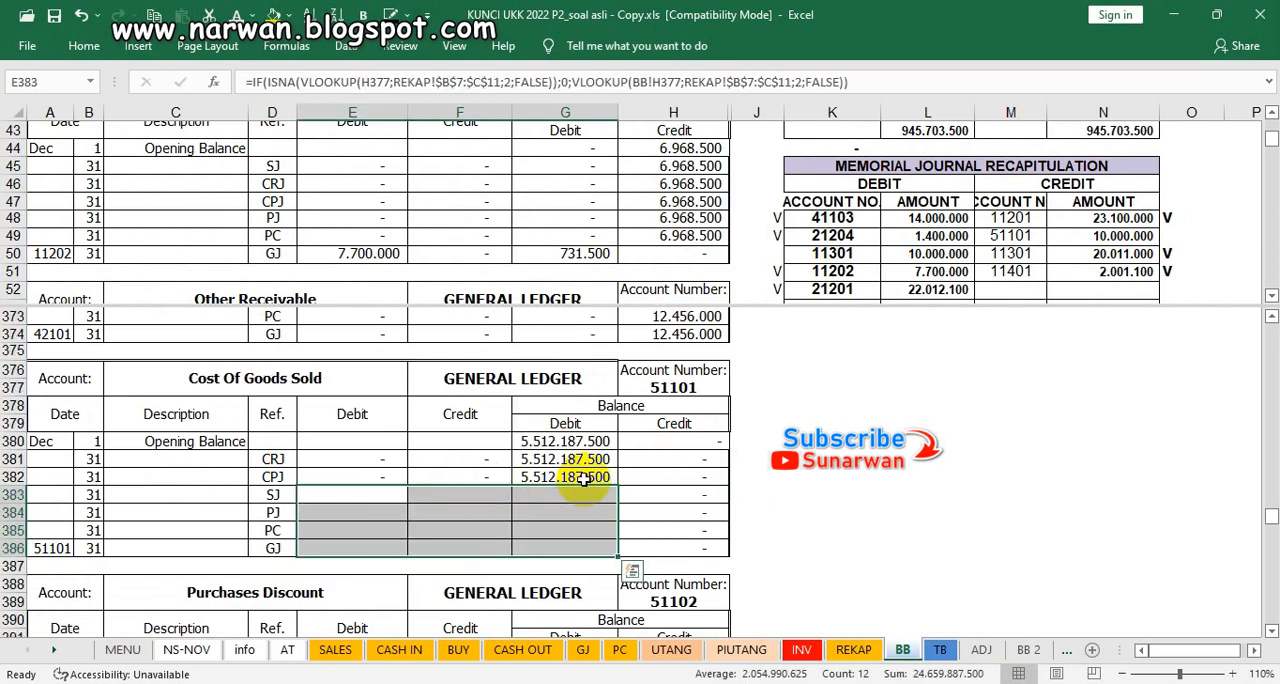
{"action": "left_click", "coordinate": [343, 494]}
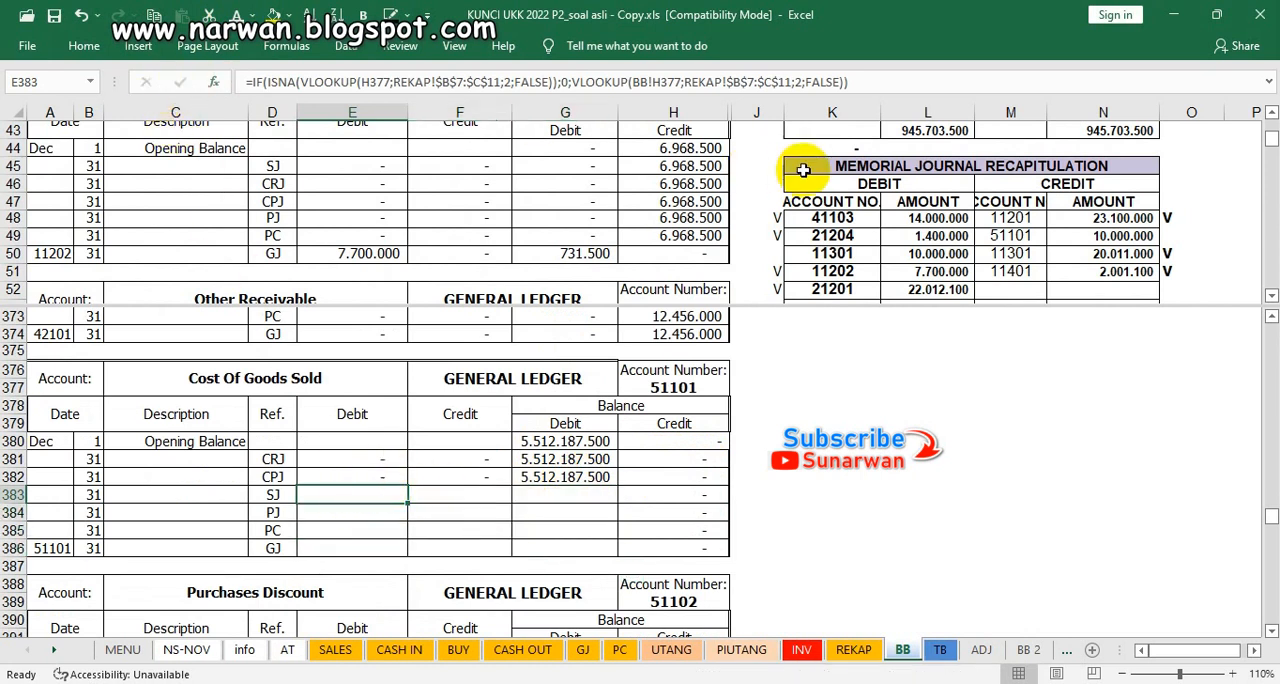
{"action": "left_click", "coordinate": [834, 166]}
{"action": "scroll", "coordinate": [852, 198], "scroll_direction": "up", "scroll_amount": 5}
{"action": "scroll", "coordinate": [852, 198], "scroll_direction": "up", "scroll_amount": 3}
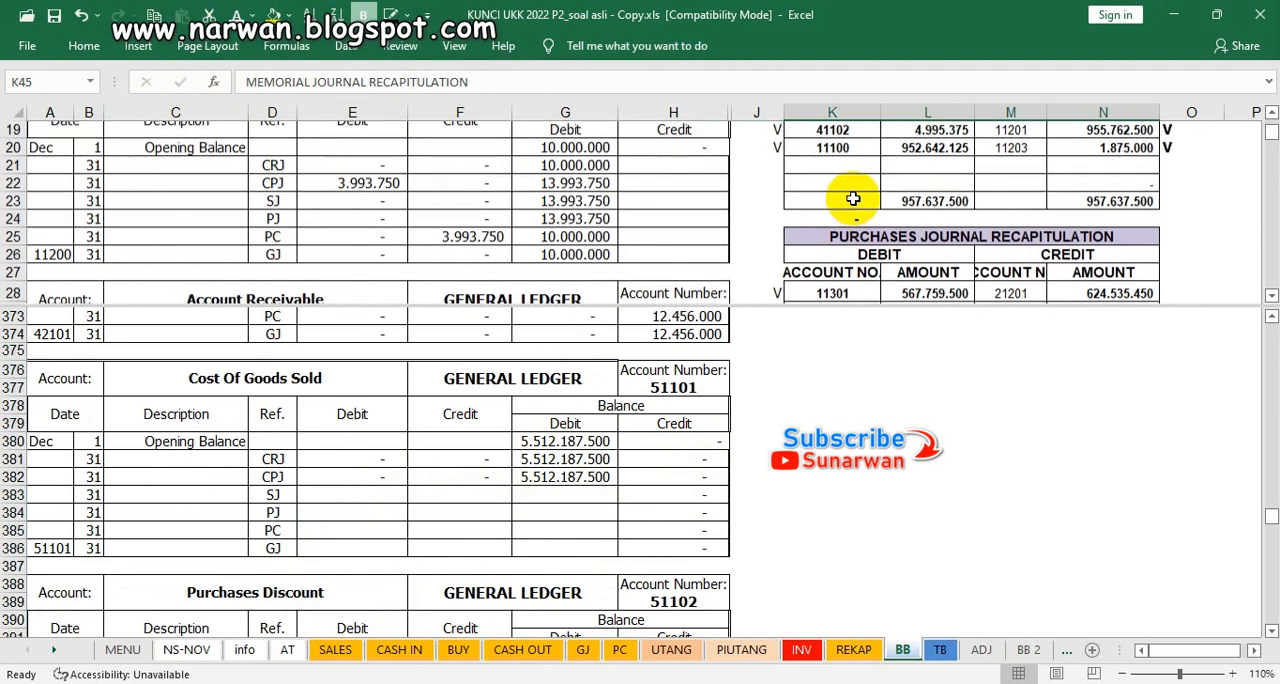
{"action": "scroll", "coordinate": [852, 198], "scroll_direction": "up", "scroll_amount": 4}
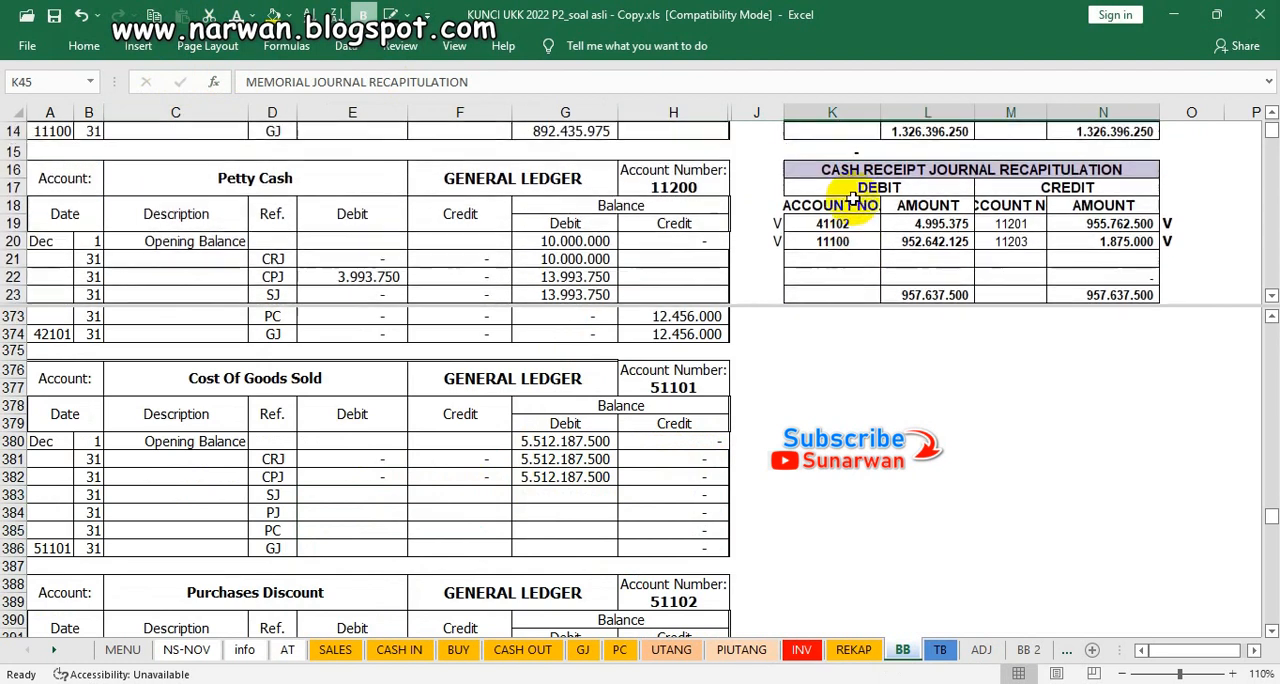
{"action": "scroll", "coordinate": [852, 198], "scroll_direction": "up", "scroll_amount": 1}
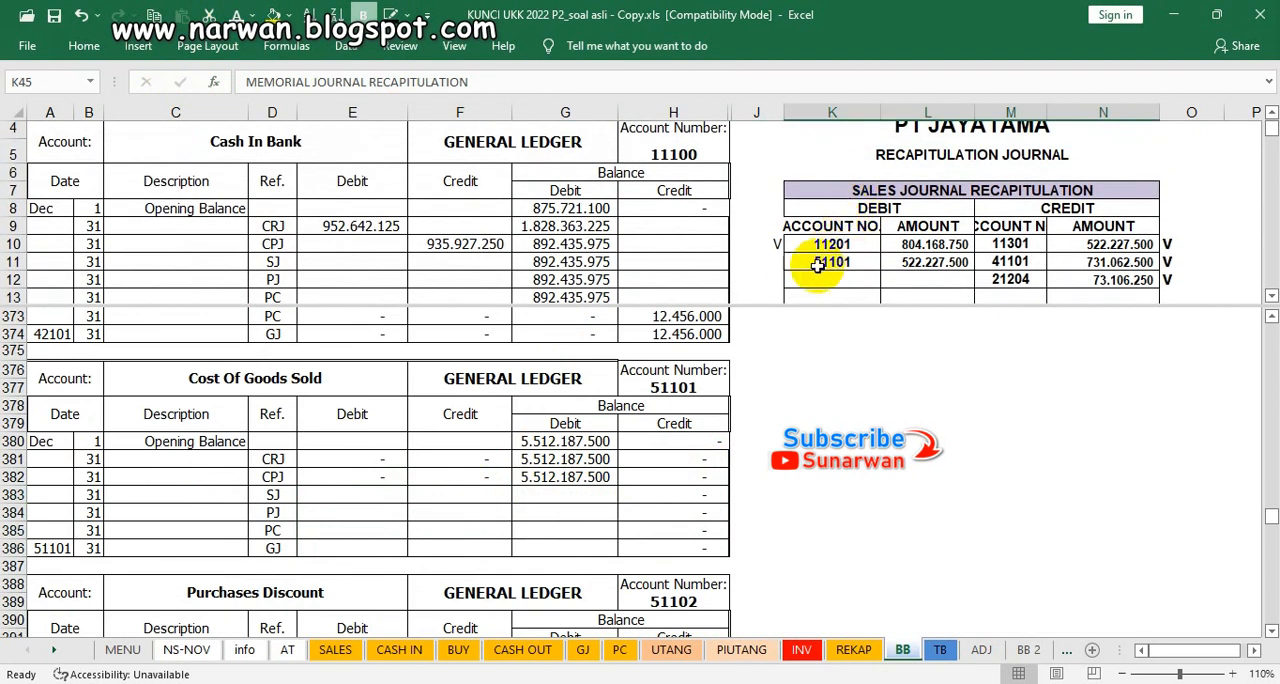
{"action": "left_click", "coordinate": [763, 262]}
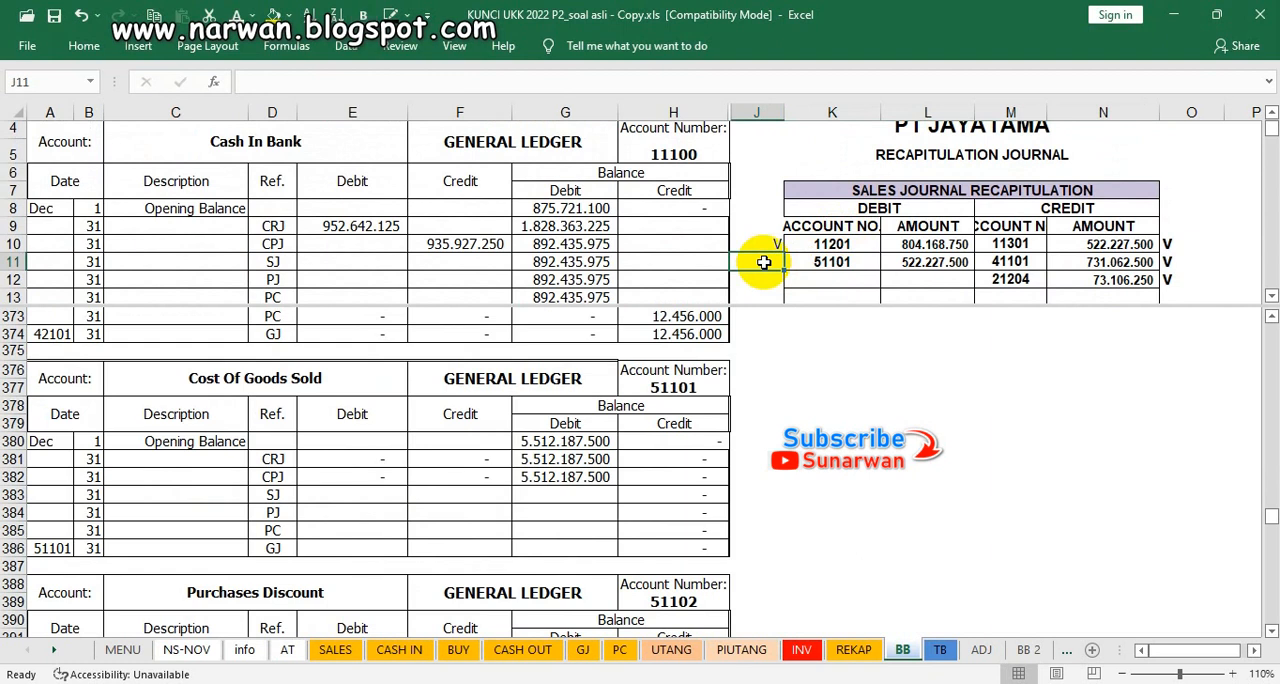
{"action": "type", "text": "V"}
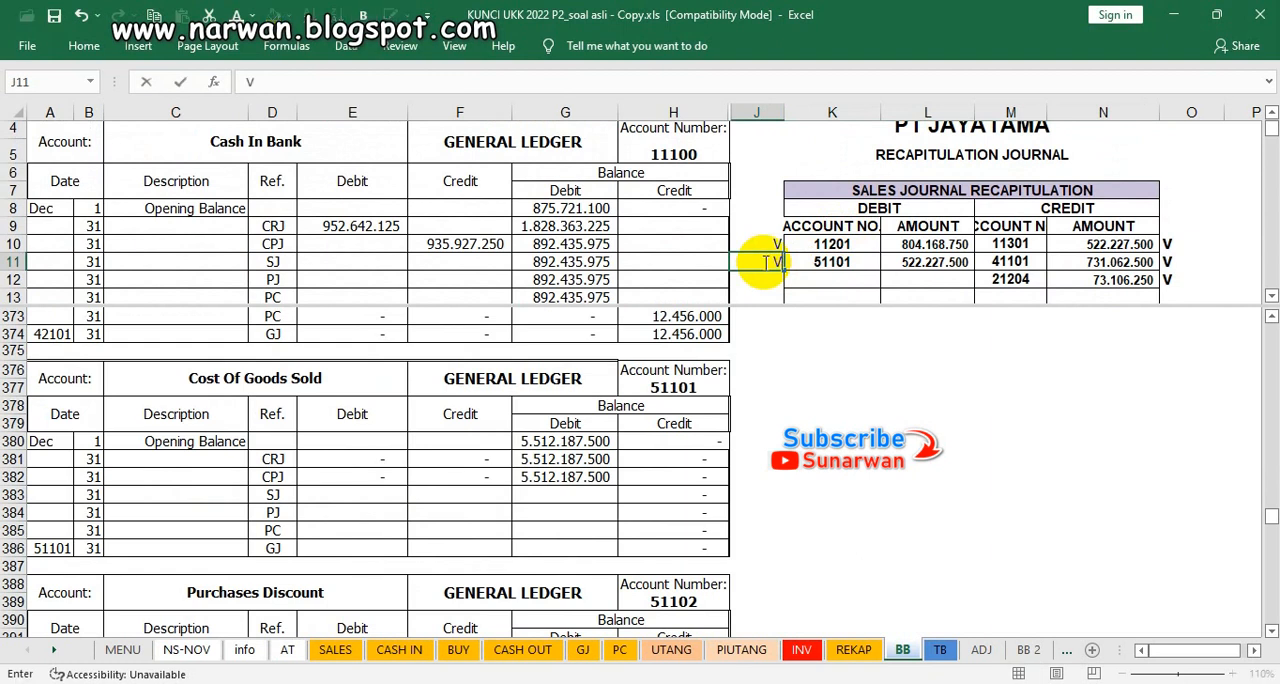
Step: Make Cost Of Goods Sold's SJ debit in E383 and debit balance in G383 visible using the dark font colour
{"action": "left_click", "coordinate": [353, 500]}
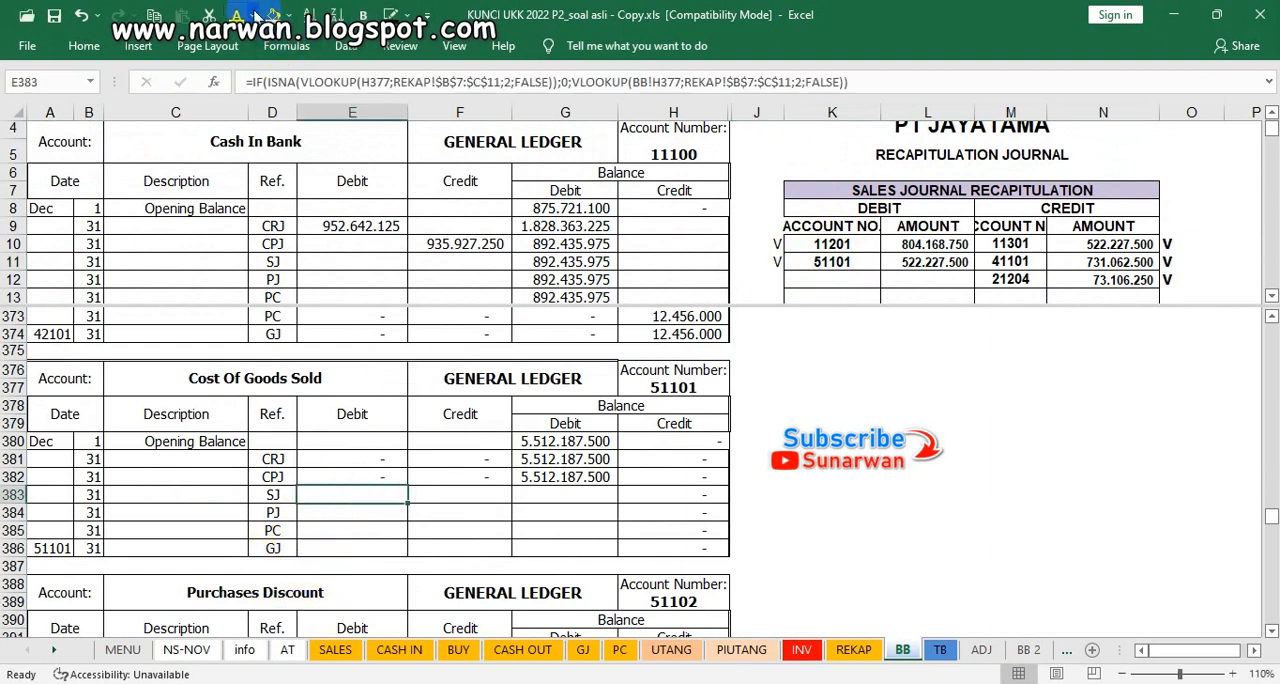
{"action": "left_click", "coordinate": [338, 497]}
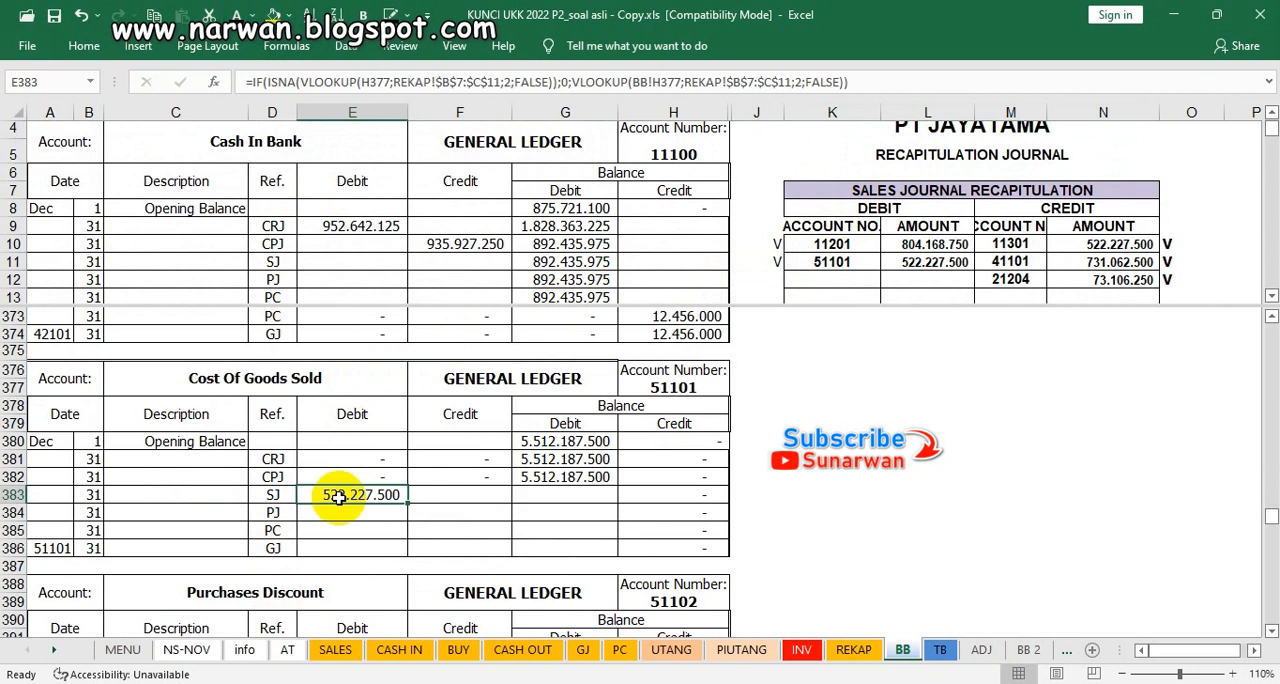
{"action": "left_click", "coordinate": [548, 496]}
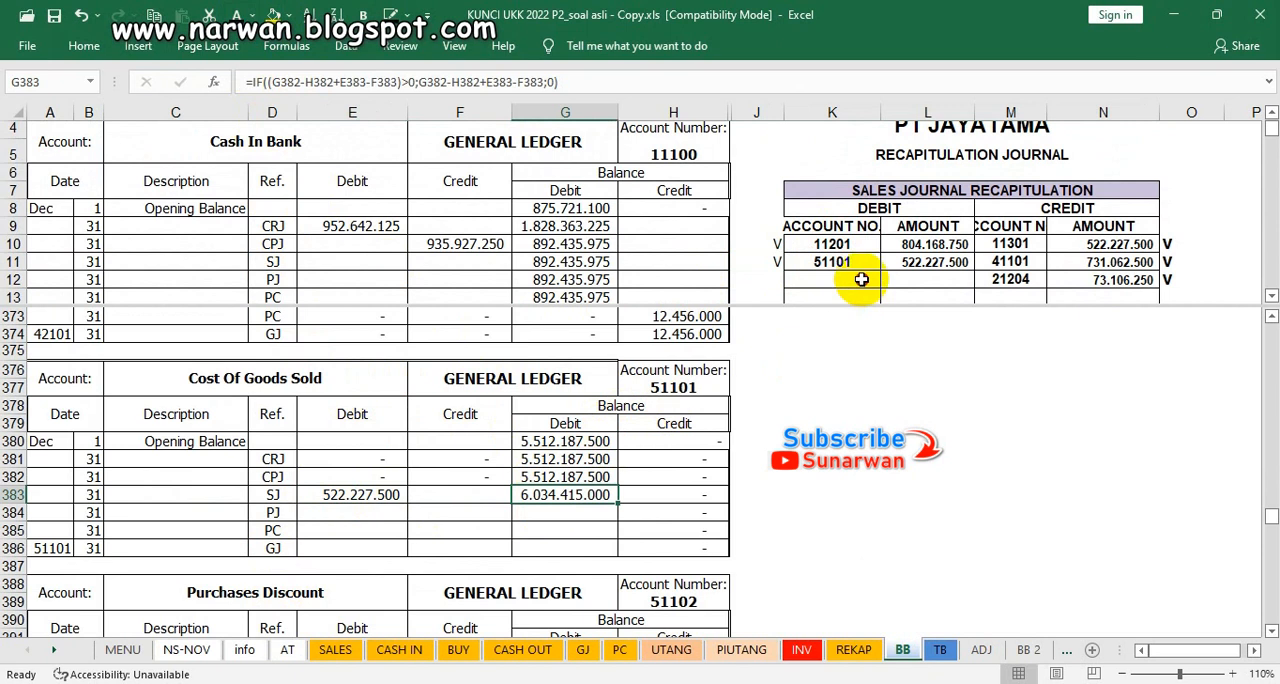
Step: Find account 51101 in the memorial journal recapitulation and mark its credit with V in O49
{"action": "left_click", "coordinate": [861, 279]}
{"action": "scroll", "coordinate": [861, 279], "scroll_direction": "down", "scroll_amount": 6}
{"action": "scroll", "coordinate": [861, 279], "scroll_direction": "down", "scroll_amount": 2}
{"action": "scroll", "coordinate": [861, 279], "scroll_direction": "down", "scroll_amount": 5}
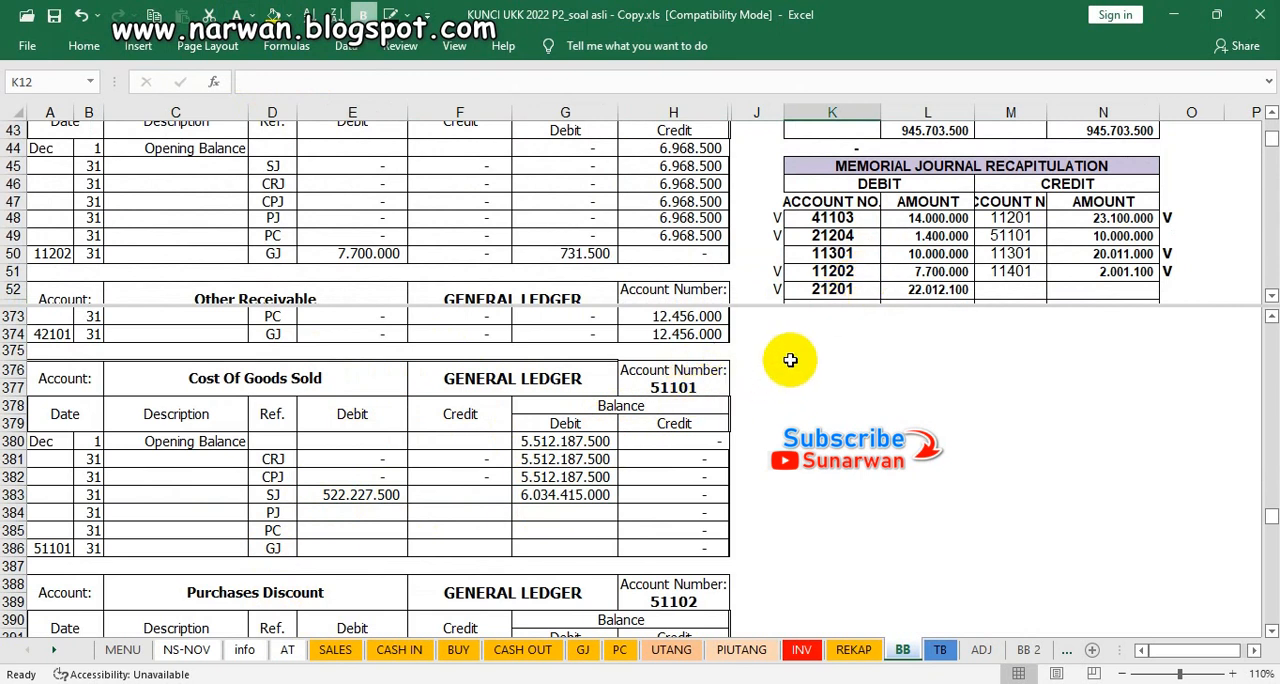
{"action": "left_click", "coordinate": [1163, 236]}
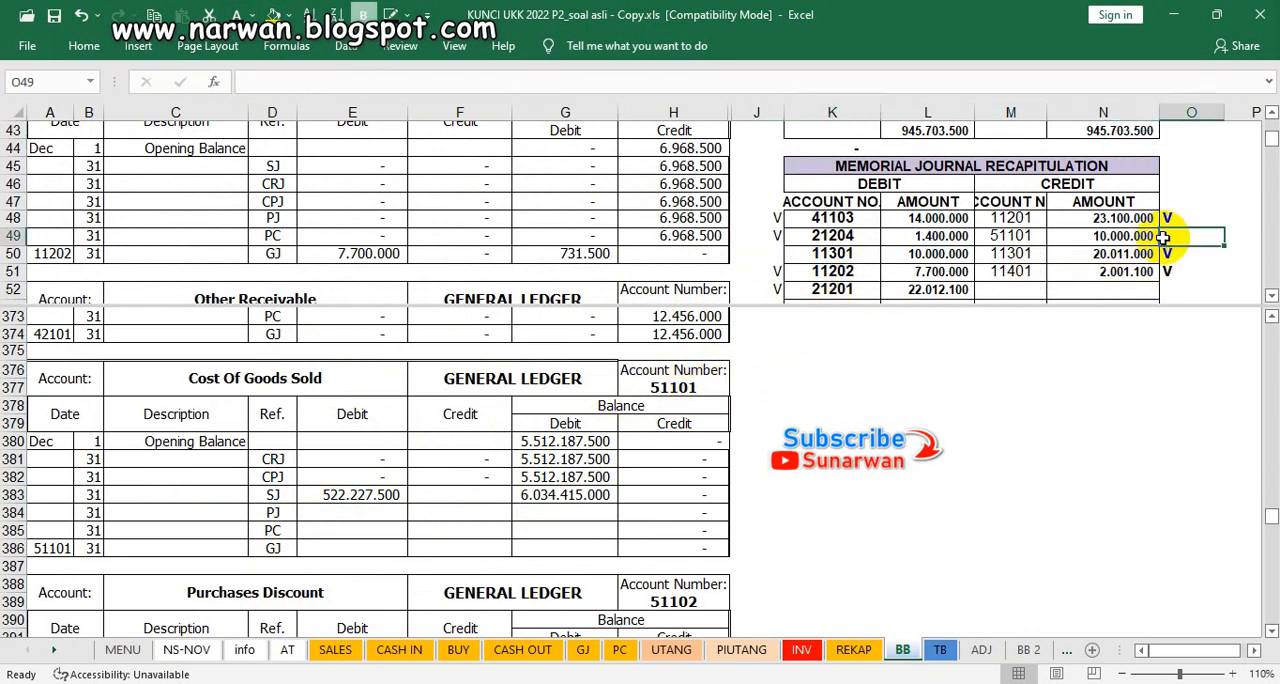
Step: Make Cost Of Goods Sold's GJ credit in F386 and the debit balances in G384:G386 visible using the dark font colour
{"action": "left_click", "coordinate": [450, 547]}
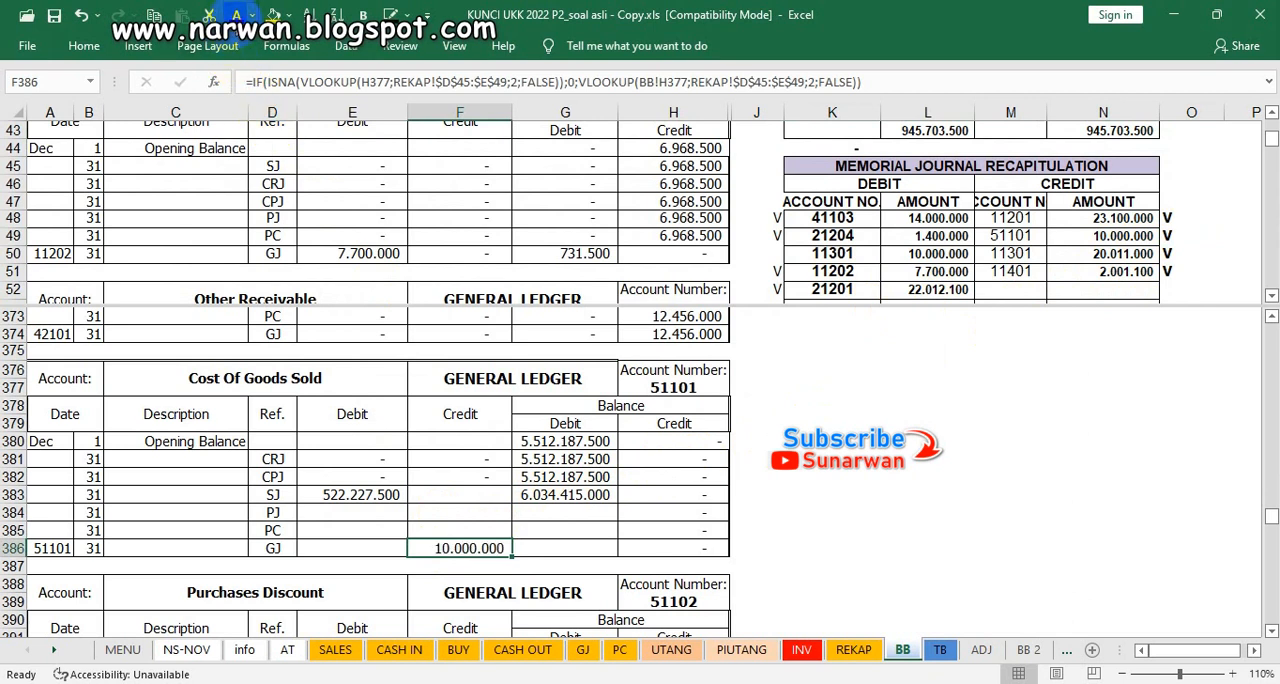
{"action": "key", "text": "Right"}
{"action": "key", "text": "Up"}
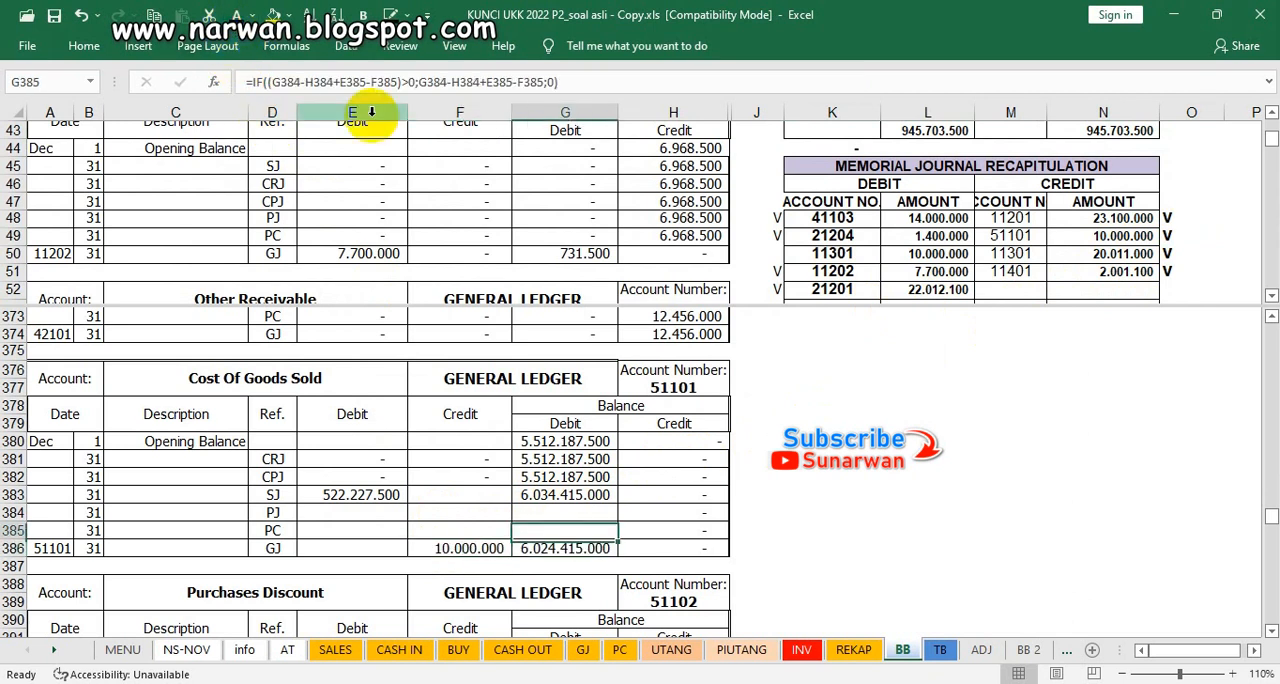
{"action": "key", "text": "Up"}
{"action": "key", "text": "Down"}
{"action": "key", "text": "Down"}
{"action": "key", "text": "Up"}
{"action": "key", "text": "Up"}
{"action": "key", "text": "shift+Down"}
{"action": "key", "text": "shift+Down"}
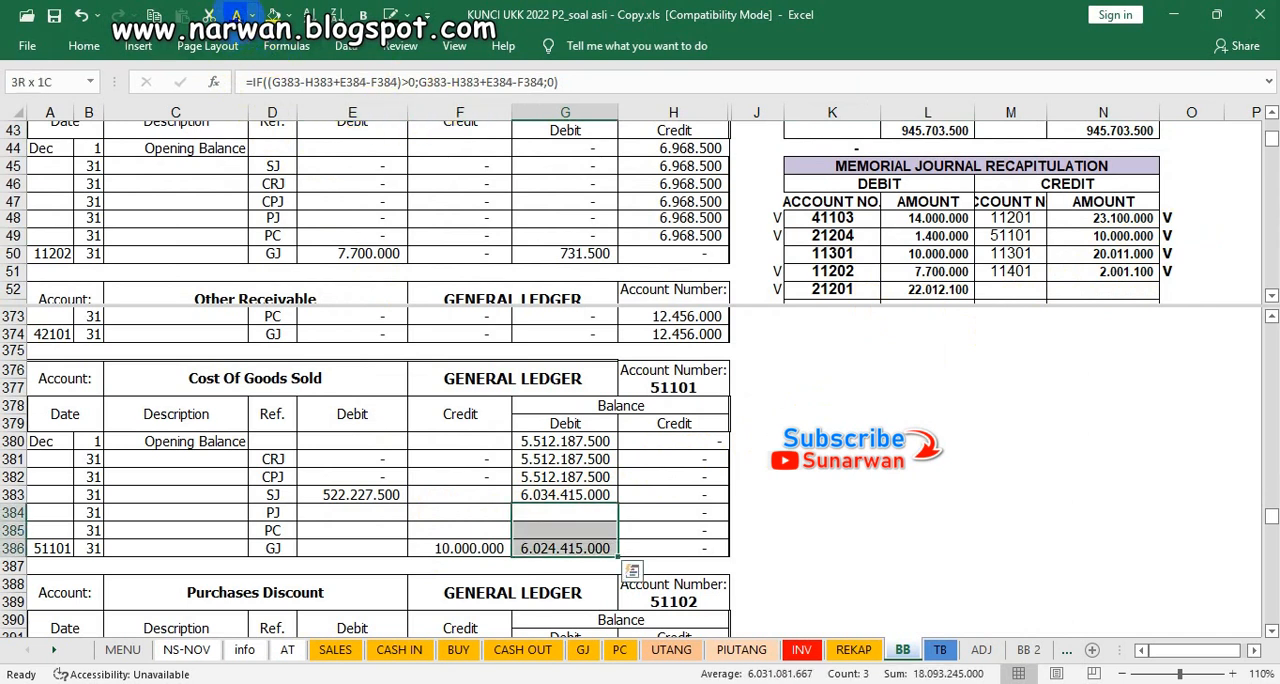
{"action": "left_click", "coordinate": [236, 15]}
{"action": "scroll", "coordinate": [437, 384], "scroll_direction": "down", "scroll_amount": 4}
{"action": "left_click_drag", "start_coordinate": [459, 478], "coordinate": [673, 548]}
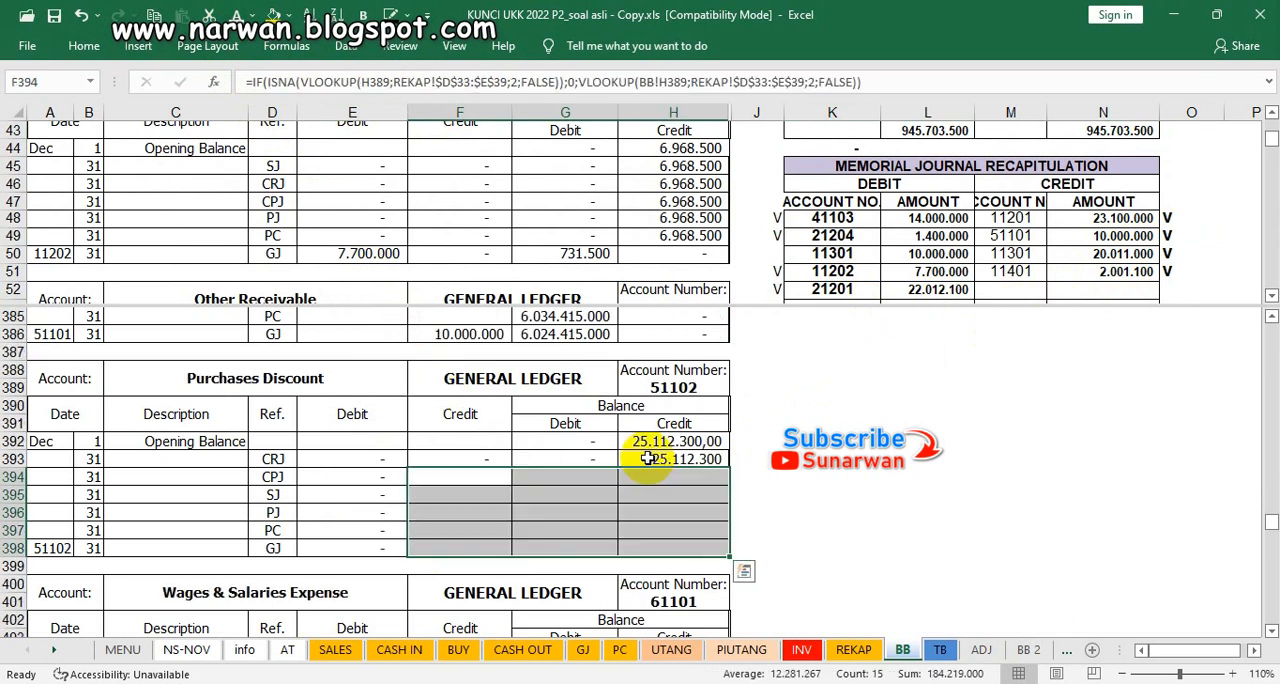
{"action": "left_click", "coordinate": [652, 443]}
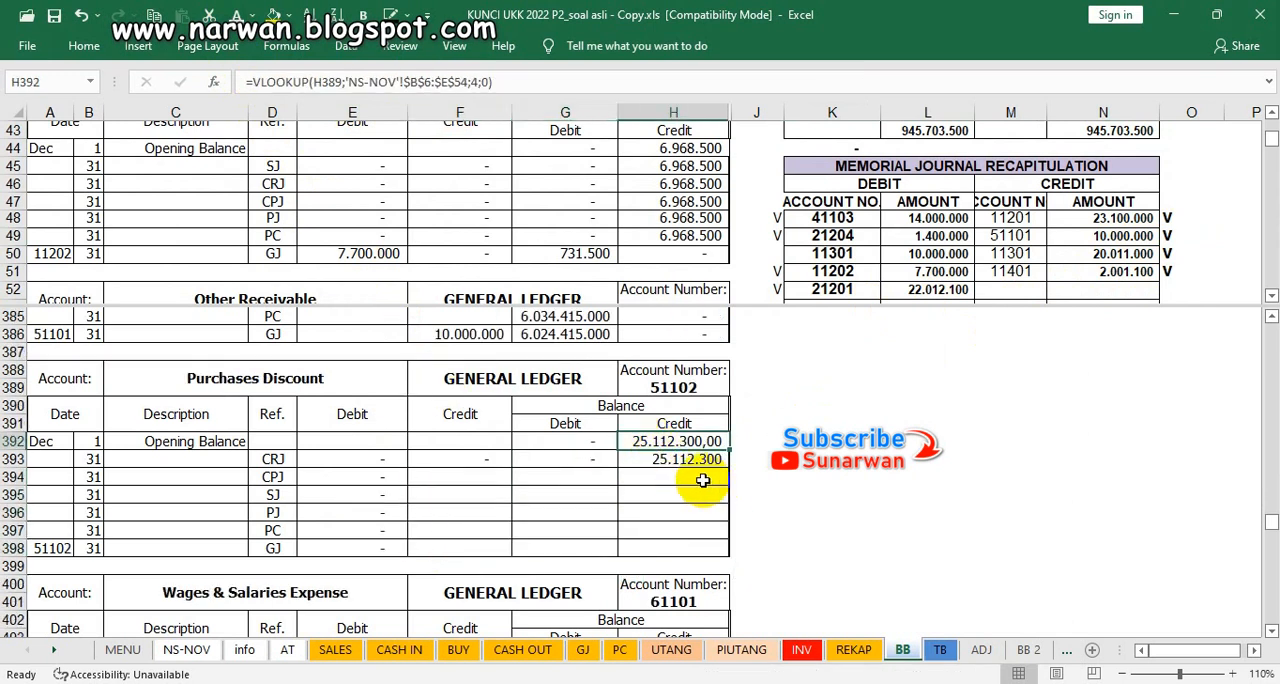
{"action": "left_click", "coordinate": [858, 252]}
{"action": "scroll", "coordinate": [866, 251], "scroll_direction": "up", "scroll_amount": 3}
{"action": "scroll", "coordinate": [866, 251], "scroll_direction": "up", "scroll_amount": 3}
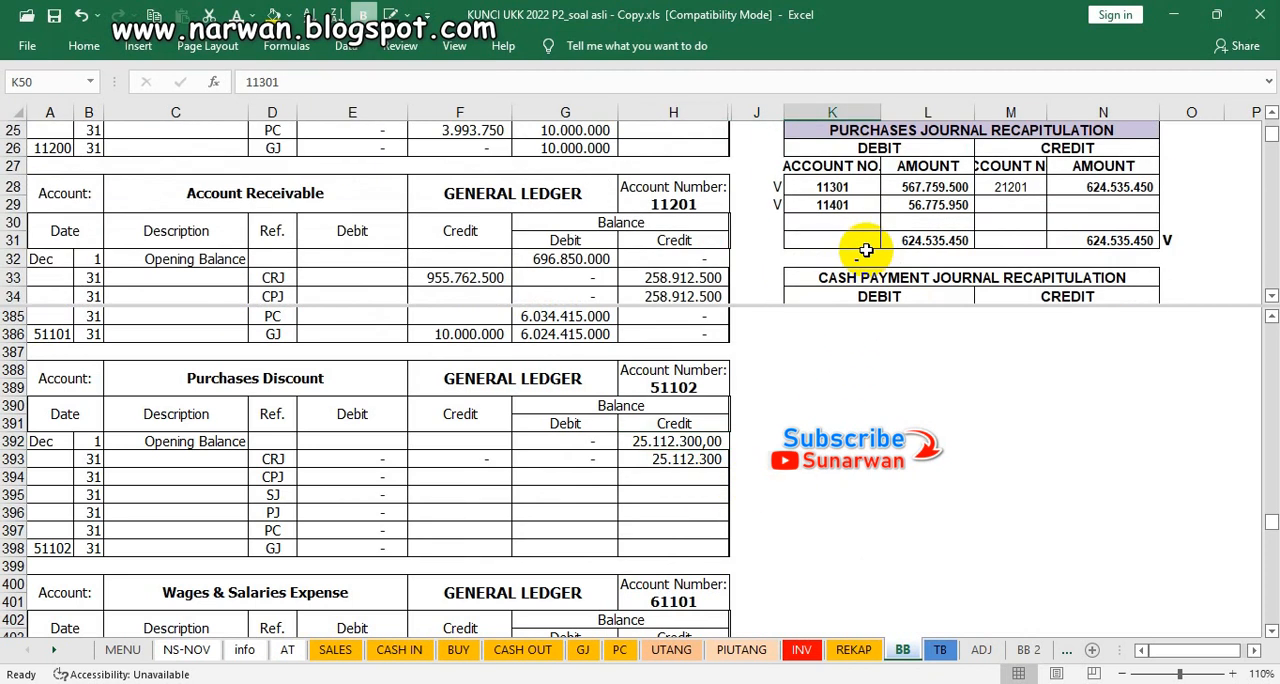
{"action": "scroll", "coordinate": [866, 251], "scroll_direction": "up", "scroll_amount": 6}
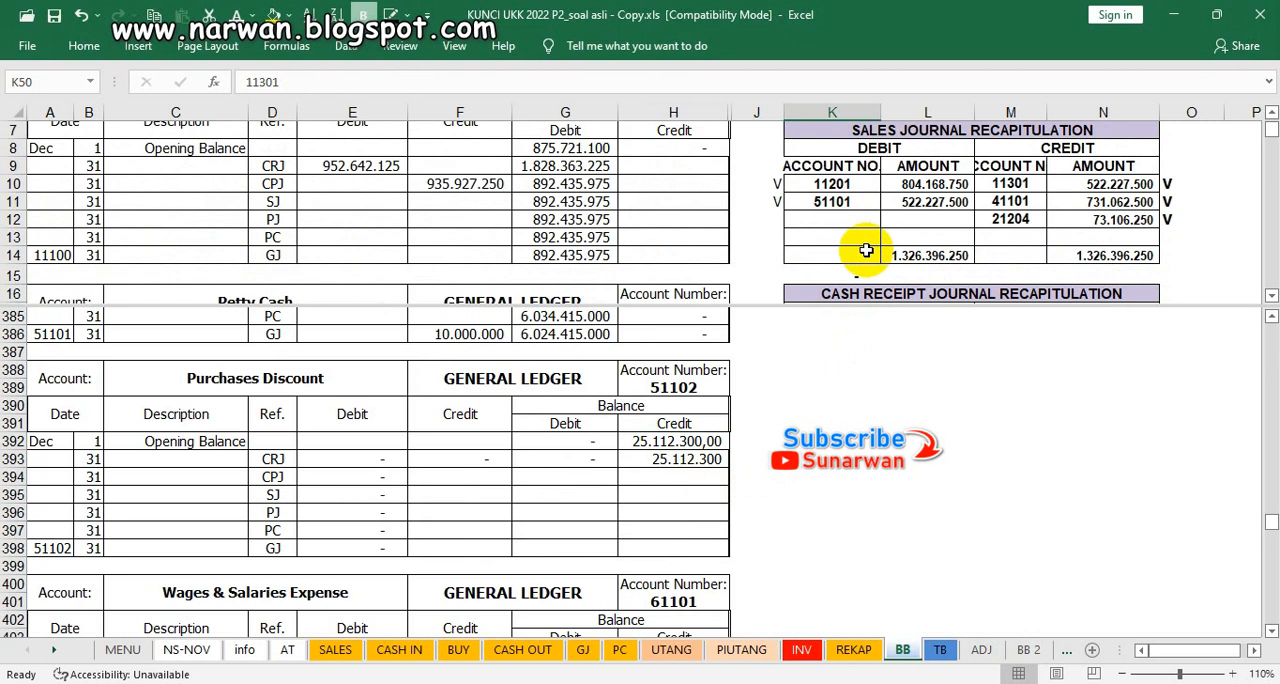
{"action": "scroll", "coordinate": [866, 251], "scroll_direction": "up", "scroll_amount": 2}
{"action": "scroll", "coordinate": [866, 251], "scroll_direction": "down", "scroll_amount": 5}
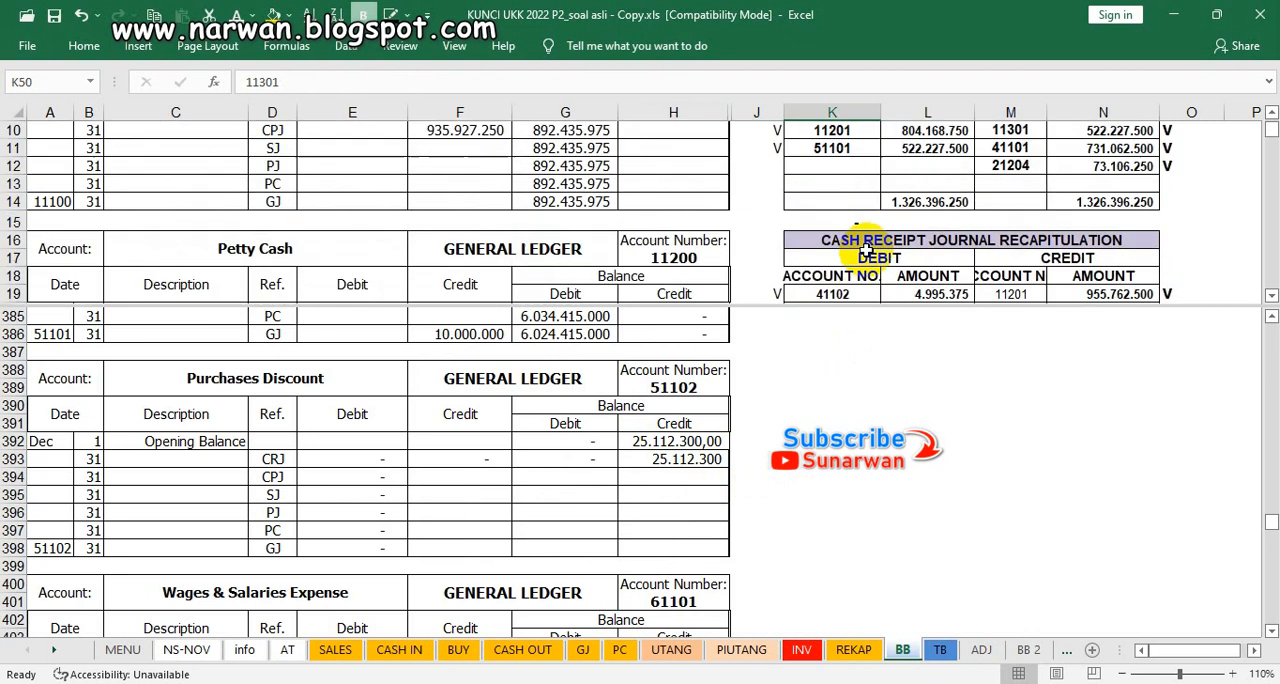
{"action": "scroll", "coordinate": [866, 251], "scroll_direction": "down", "scroll_amount": 3}
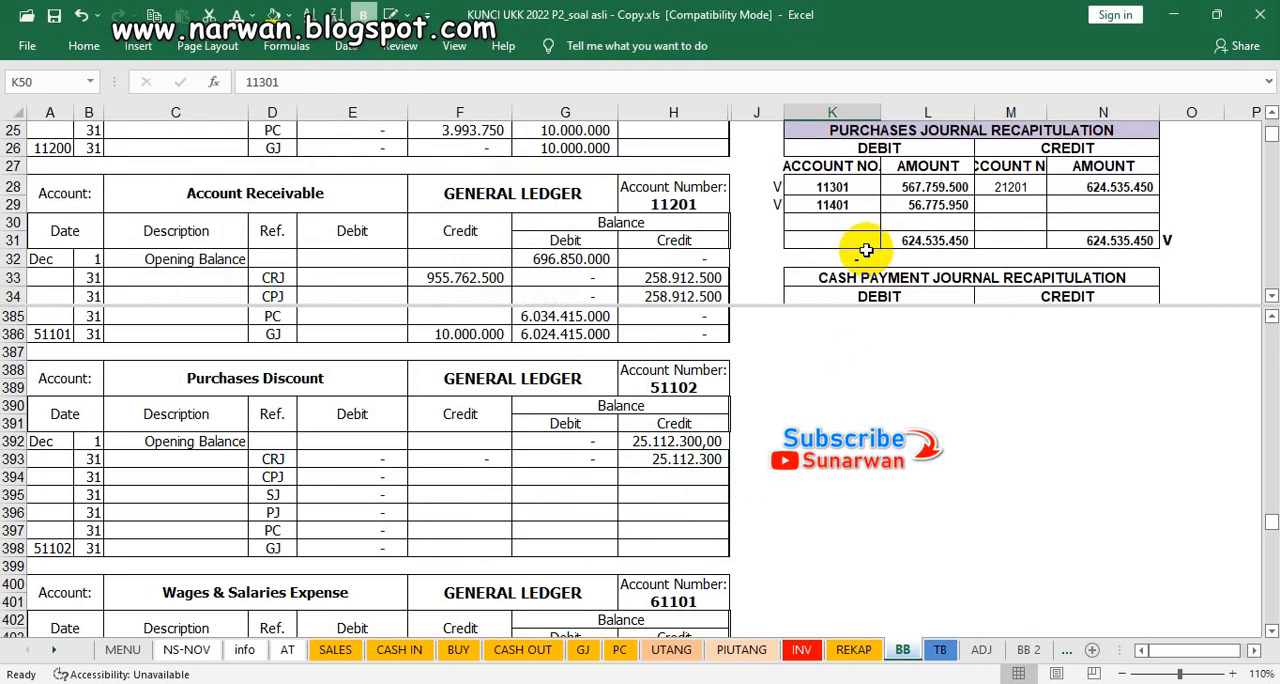
{"action": "scroll", "coordinate": [866, 251], "scroll_direction": "down", "scroll_amount": 2}
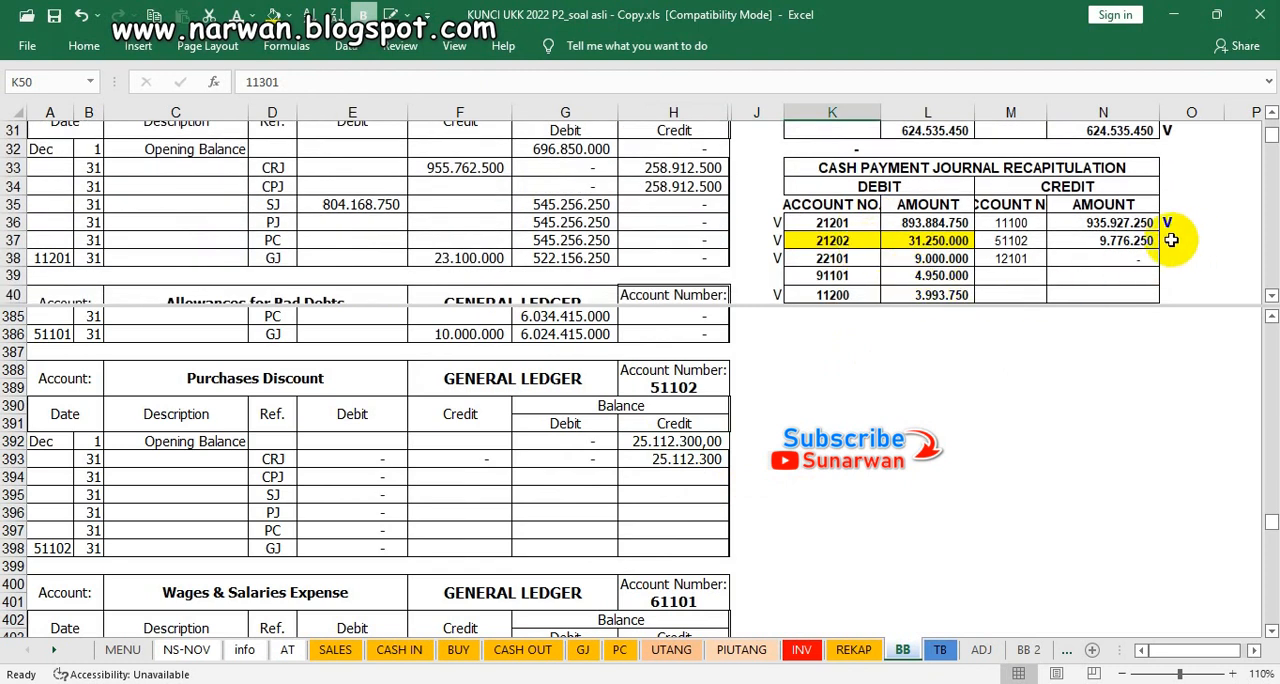
{"action": "left_click", "coordinate": [1169, 240]}
{"action": "type", "text": "v"}
{"action": "left_click", "coordinate": [1154, 351]}
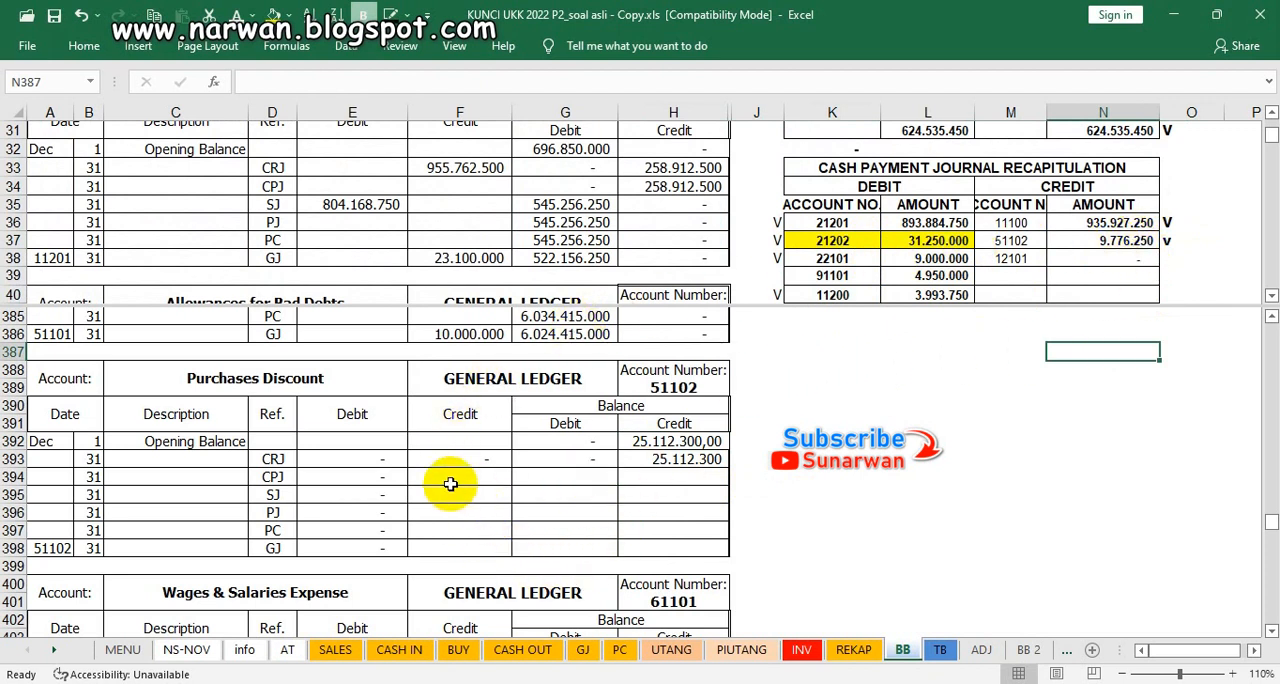
Step: Make Purchases Discount's CPJ credit in F394 and the balances in G394:H398 visible using the dark font colour
{"action": "left_click_drag", "start_coordinate": [361, 479], "coordinate": [645, 477]}
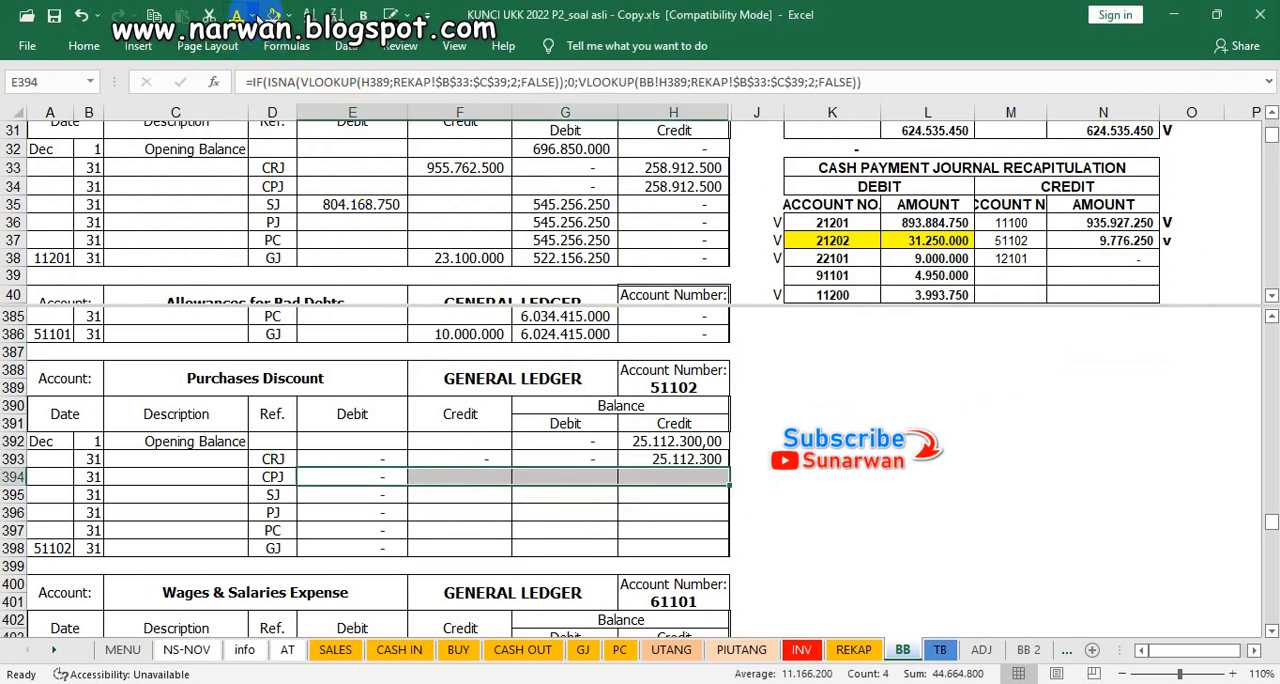
{"action": "left_click", "coordinate": [255, 15]}
{"action": "left_click", "coordinate": [238, 40]}
{"action": "left_click", "coordinate": [666, 516]}
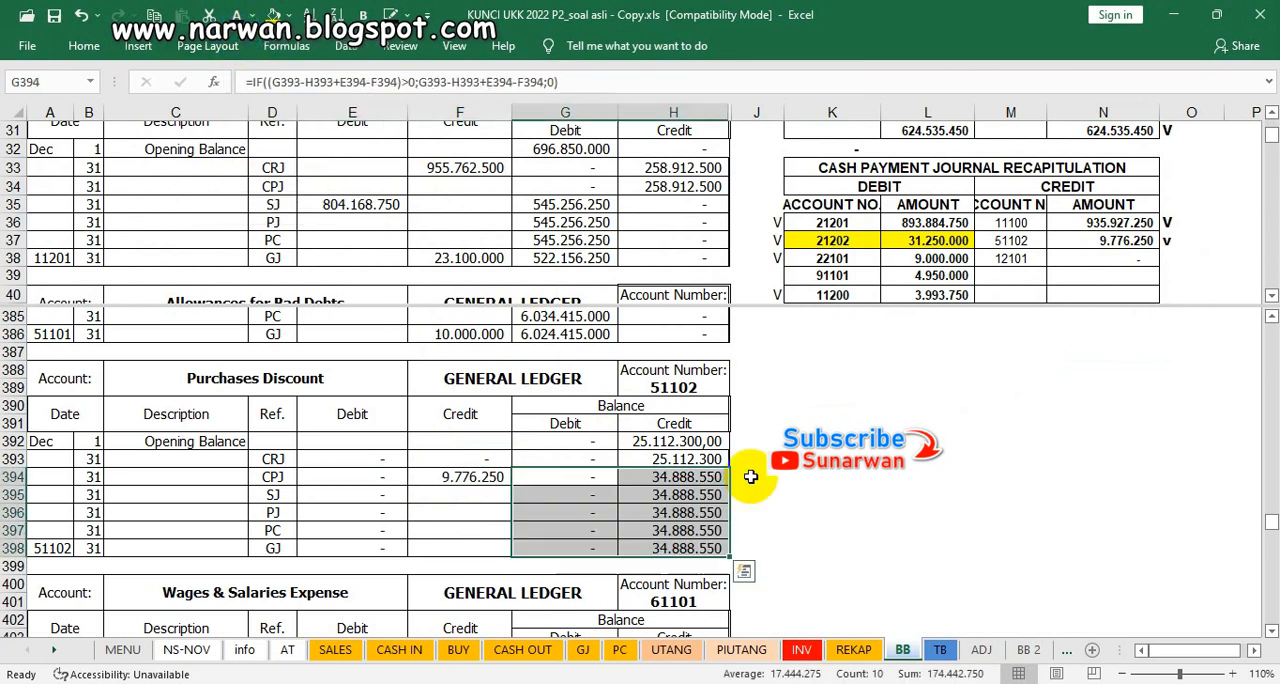
{"action": "scroll", "coordinate": [817, 477], "scroll_direction": "down", "scroll_amount": 4}
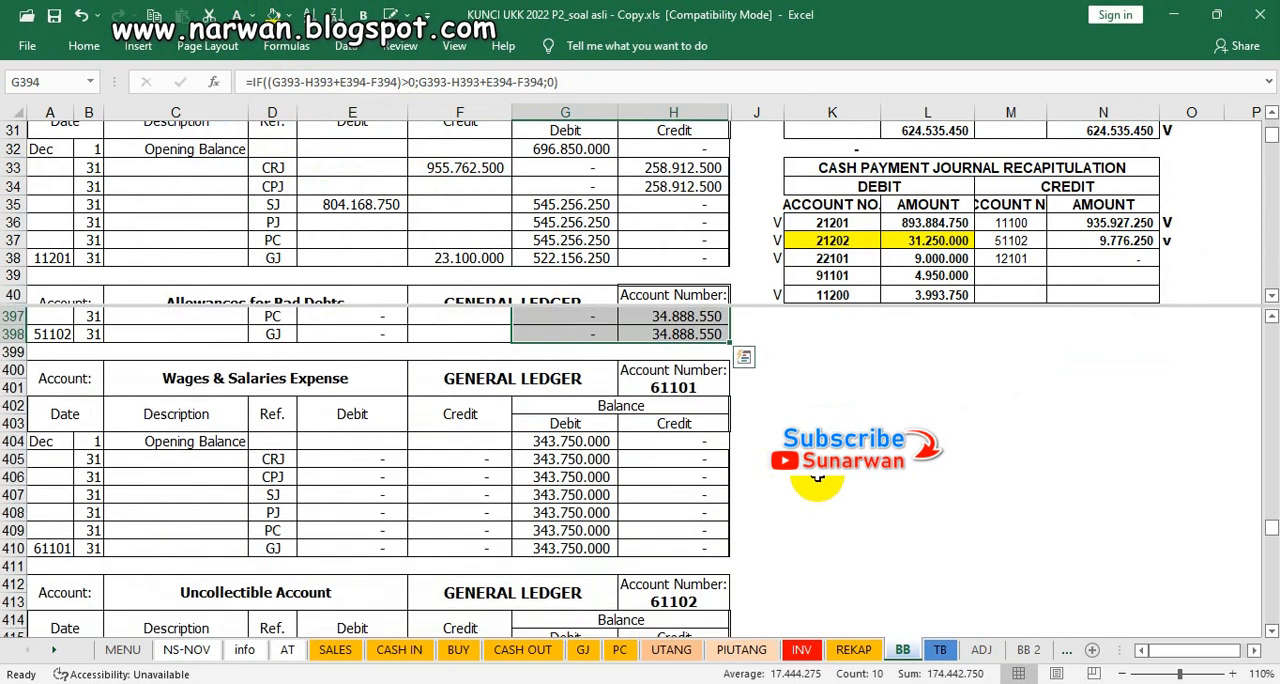
{"action": "scroll", "coordinate": [482, 502], "scroll_direction": "down", "scroll_amount": 2}
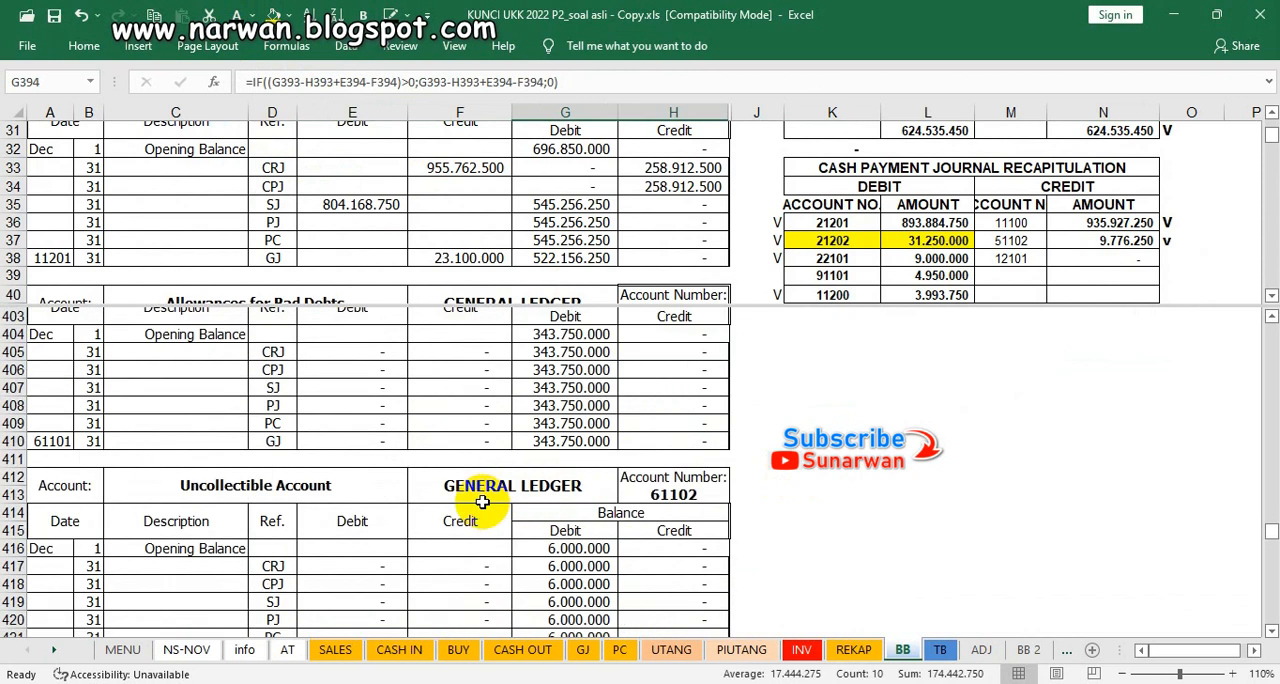
{"action": "scroll", "coordinate": [482, 502], "scroll_direction": "down", "scroll_amount": 1}
{"action": "scroll", "coordinate": [482, 502], "scroll_direction": "down", "scroll_amount": 5}
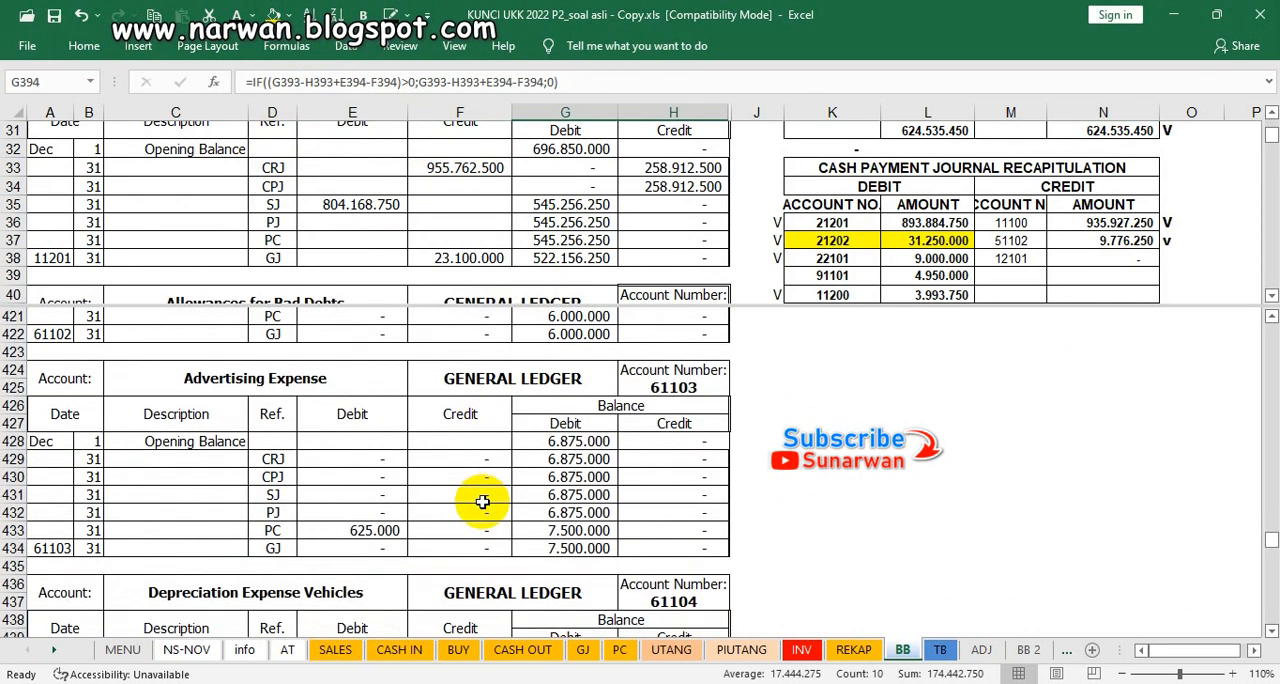
{"action": "left_click", "coordinate": [833, 275]}
{"action": "scroll", "coordinate": [843, 285], "scroll_direction": "down", "scroll_amount": 4}
{"action": "scroll", "coordinate": [847, 289], "scroll_direction": "down", "scroll_amount": 4}
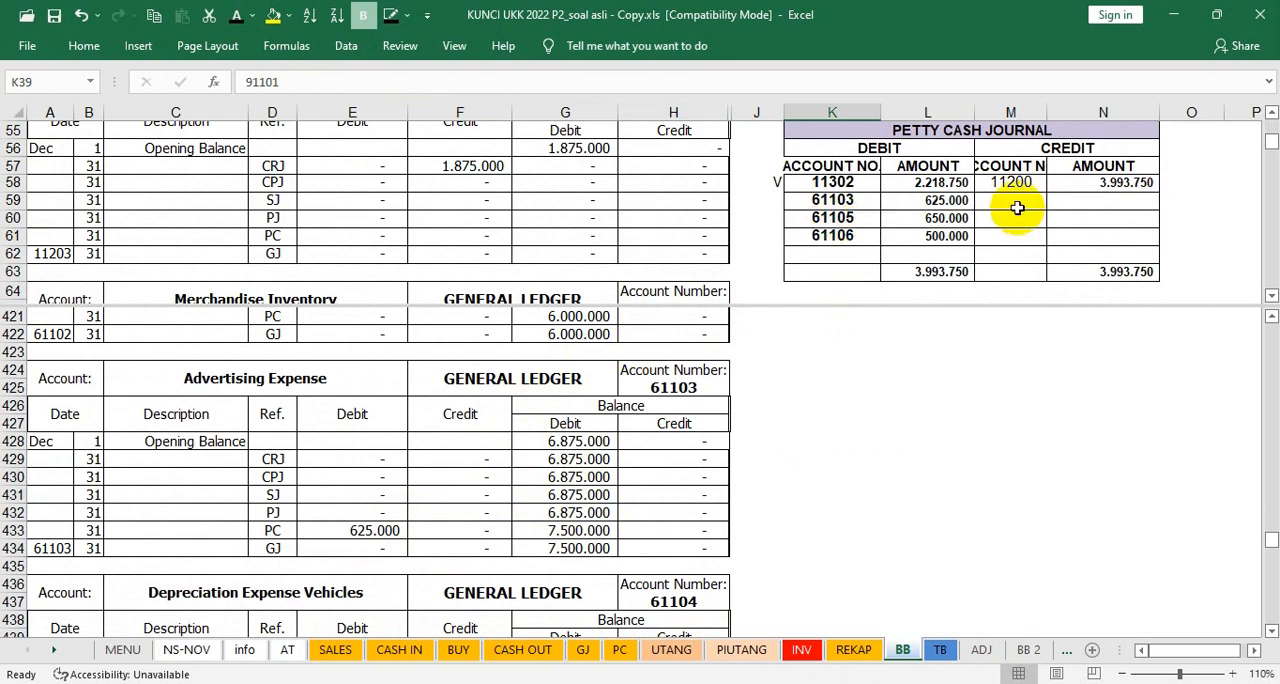
{"action": "left_click", "coordinate": [774, 206]}
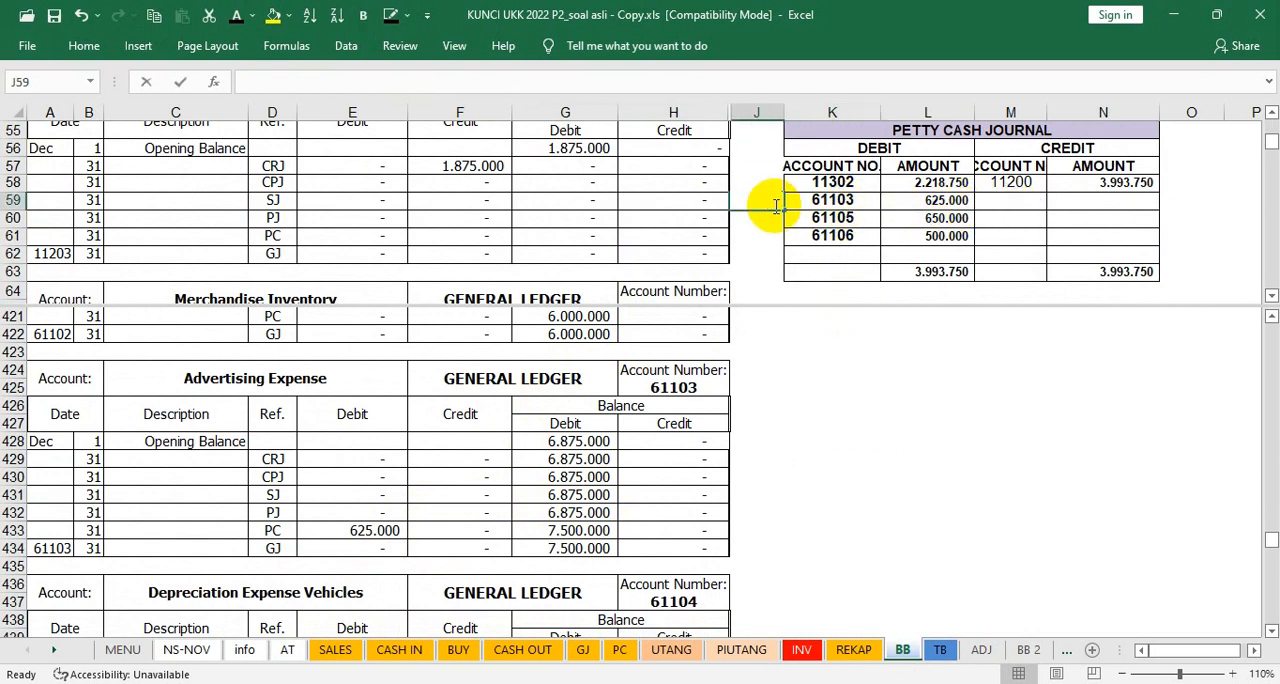
{"action": "type", "text": "v"}
{"action": "left_click", "coordinate": [352, 528]}
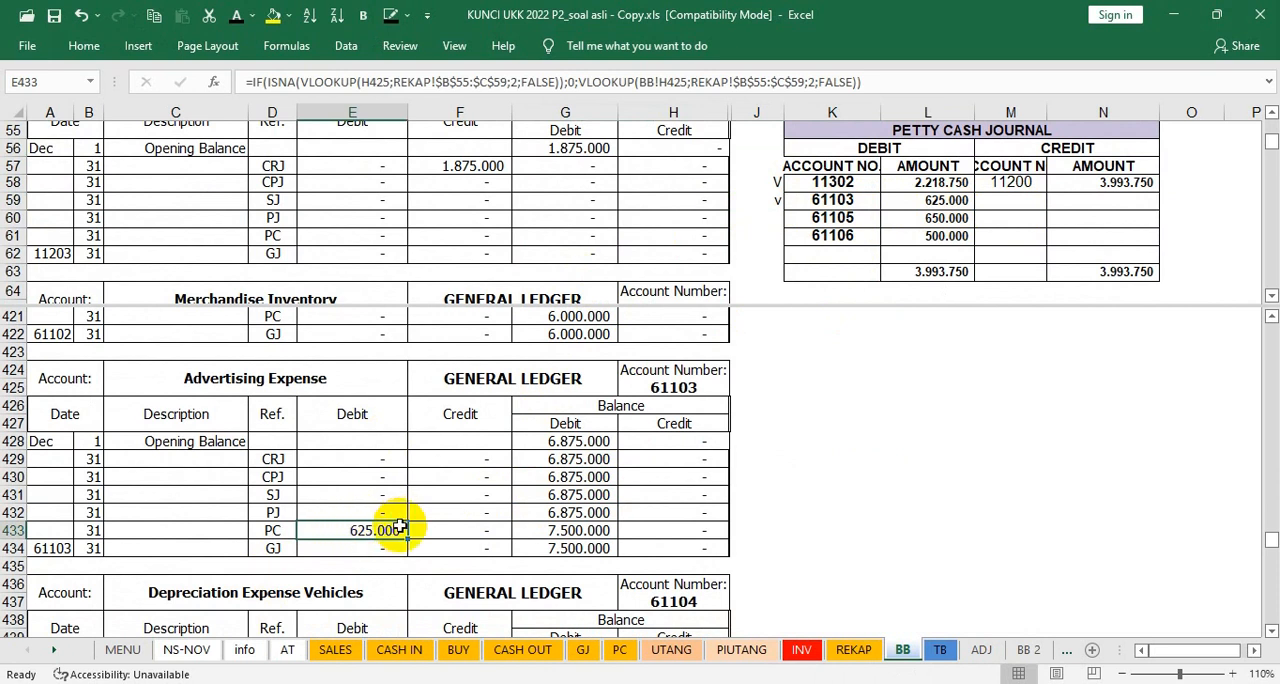
{"action": "scroll", "coordinate": [399, 526], "scroll_direction": "down", "scroll_amount": 5}
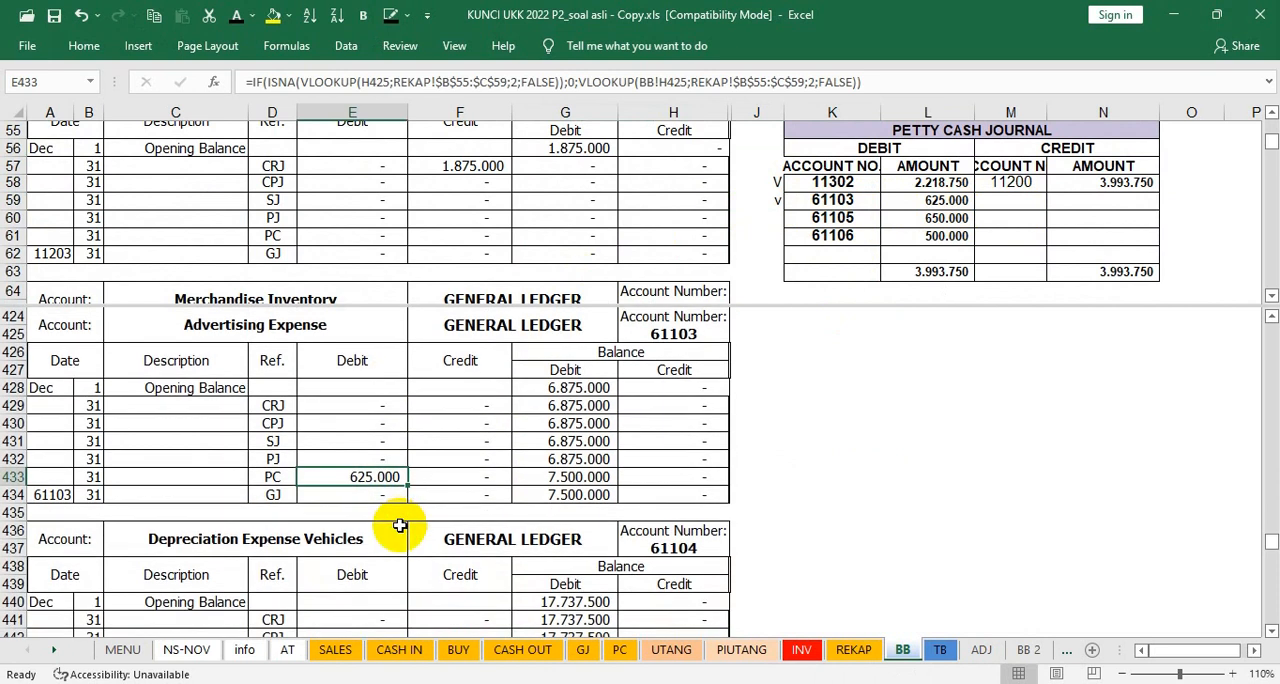
{"action": "scroll", "coordinate": [399, 526], "scroll_direction": "down", "scroll_amount": 2}
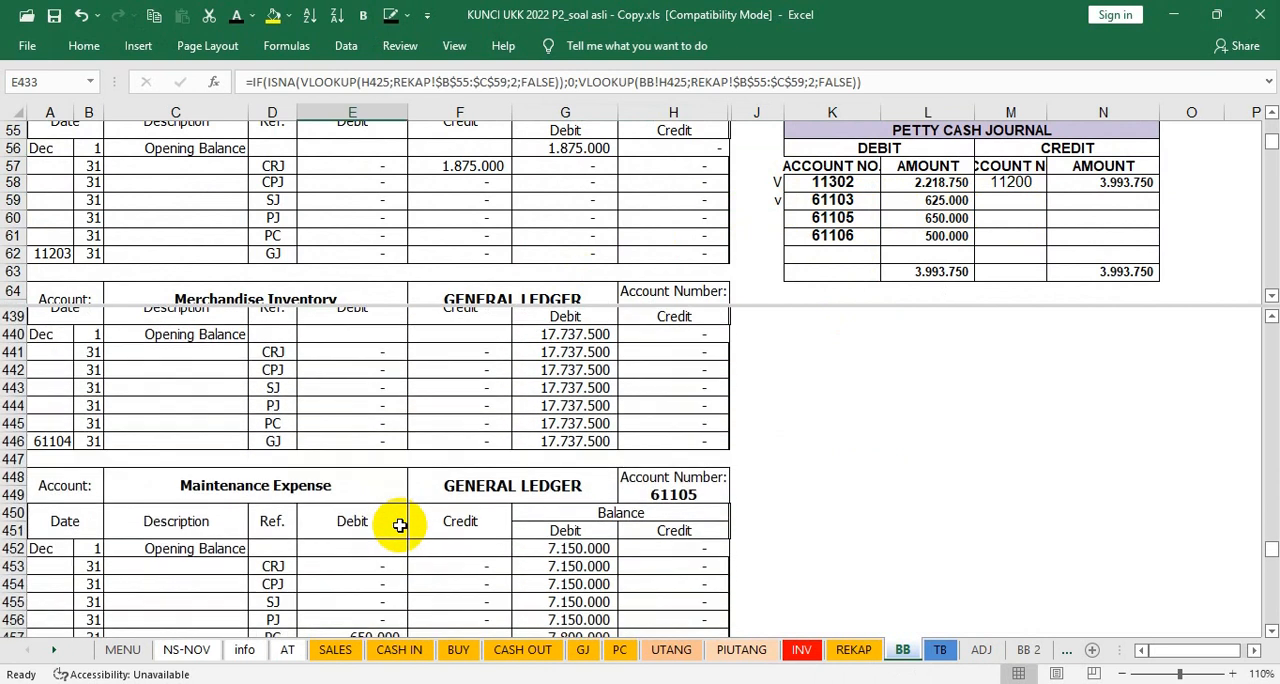
{"action": "scroll", "coordinate": [399, 526], "scroll_direction": "down", "scroll_amount": 5}
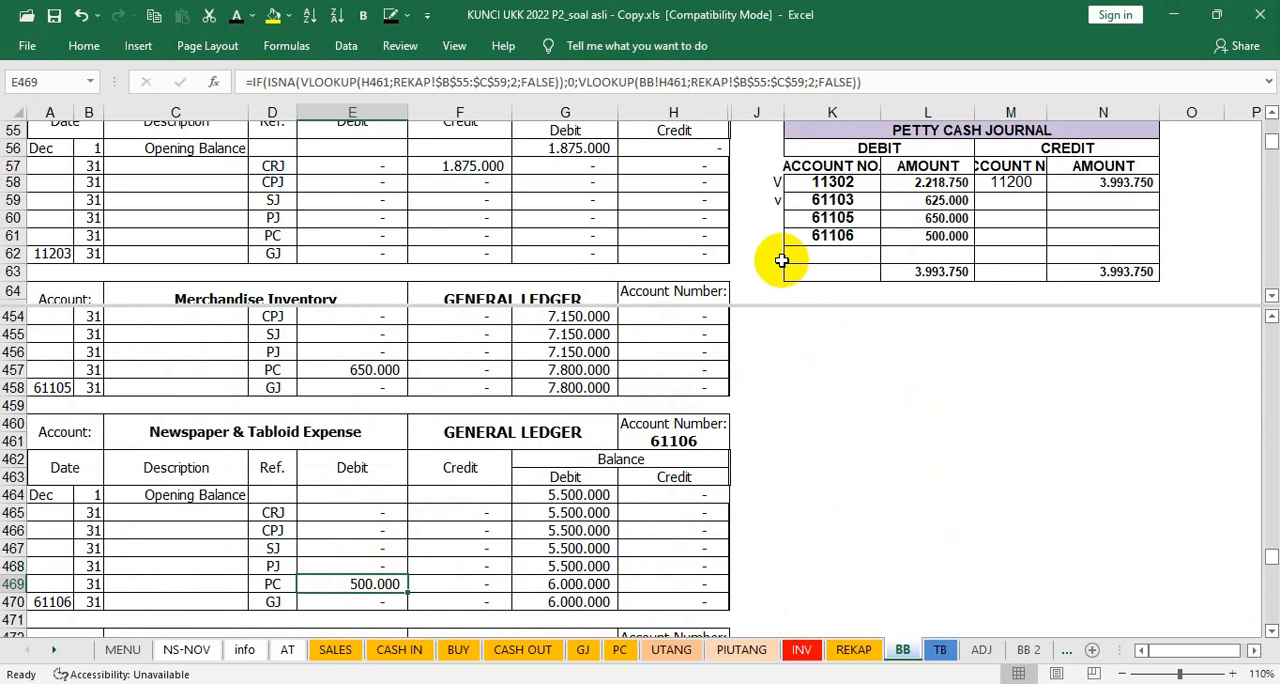
{"action": "left_click", "coordinate": [766, 238]}
{"action": "type", "text": "v"}
{"action": "left_click", "coordinate": [913, 241]}
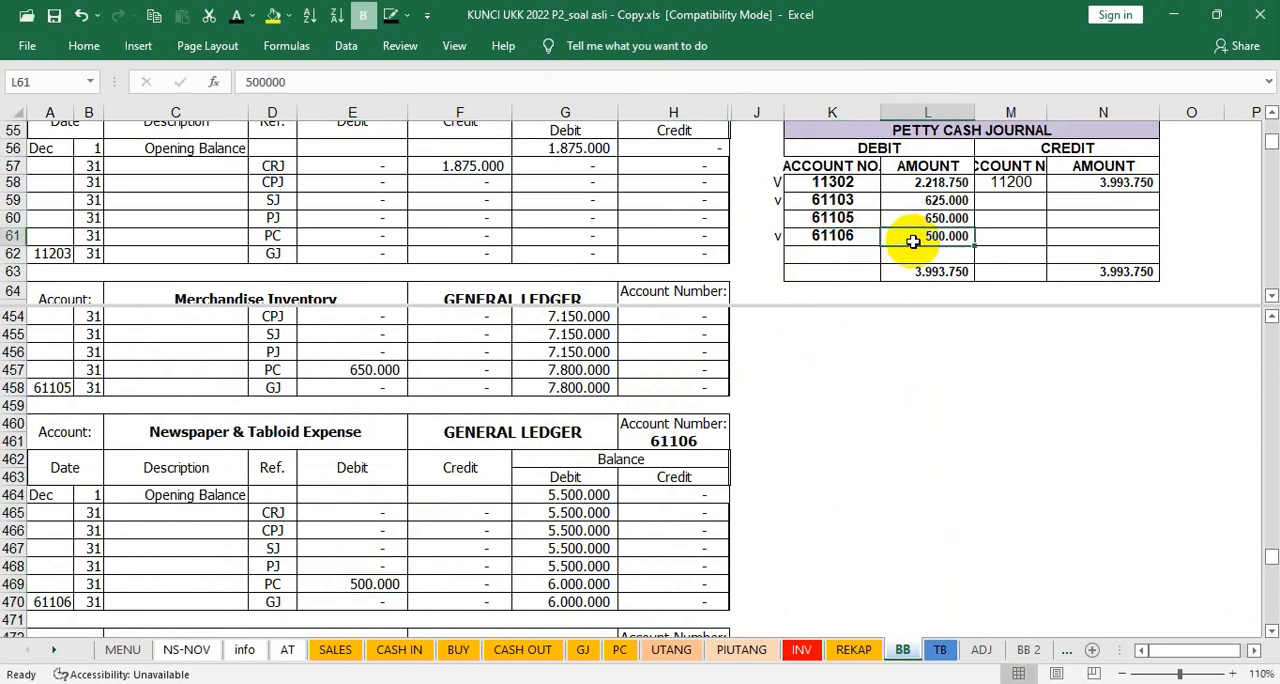
{"action": "left_click", "coordinate": [376, 584]}
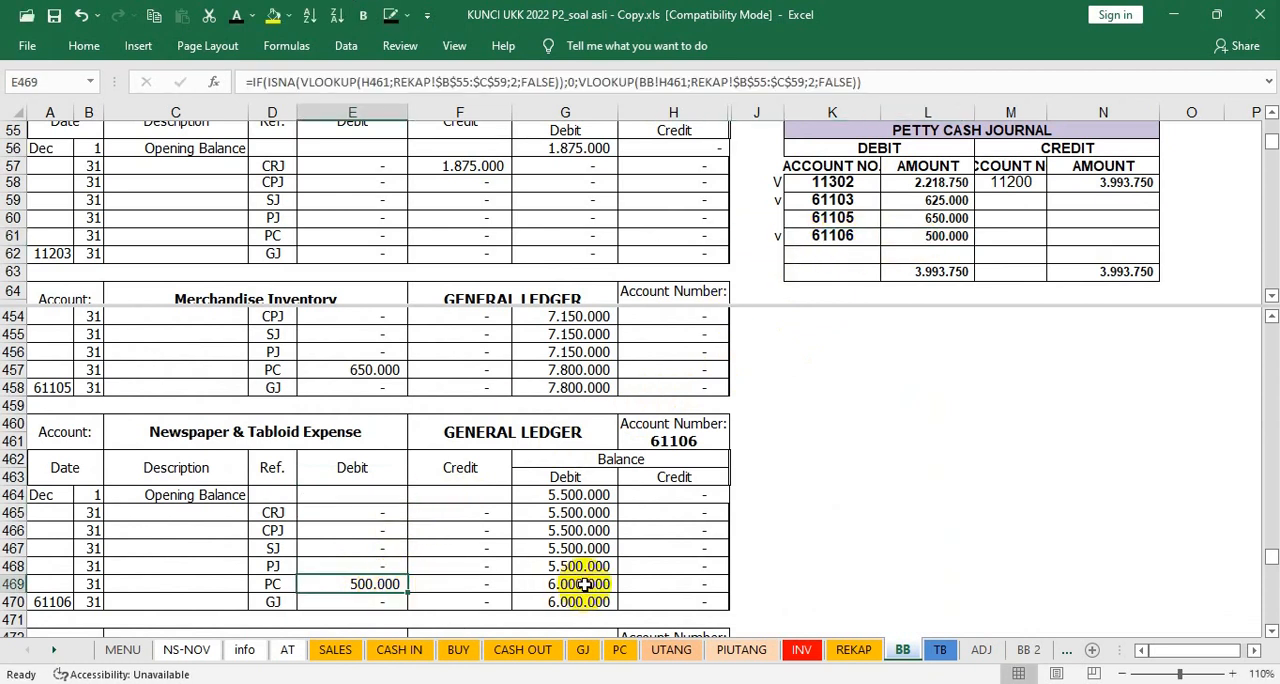
Step: Undo the clearing of the ledger accounts from Depreciation Expense Equipment (61110) onward and select that account's opening balance in G512
{"action": "scroll", "coordinate": [585, 584], "scroll_direction": "down", "scroll_amount": 4}
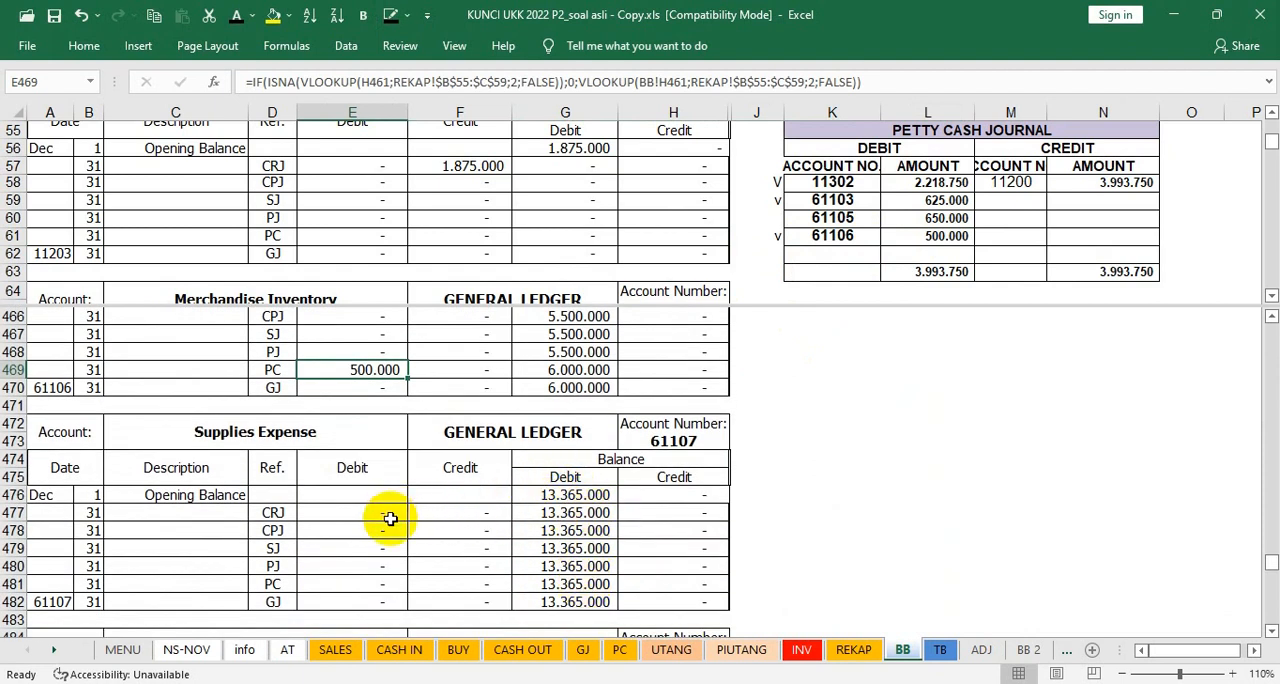
{"action": "scroll", "coordinate": [508, 514], "scroll_direction": "down", "scroll_amount": 2}
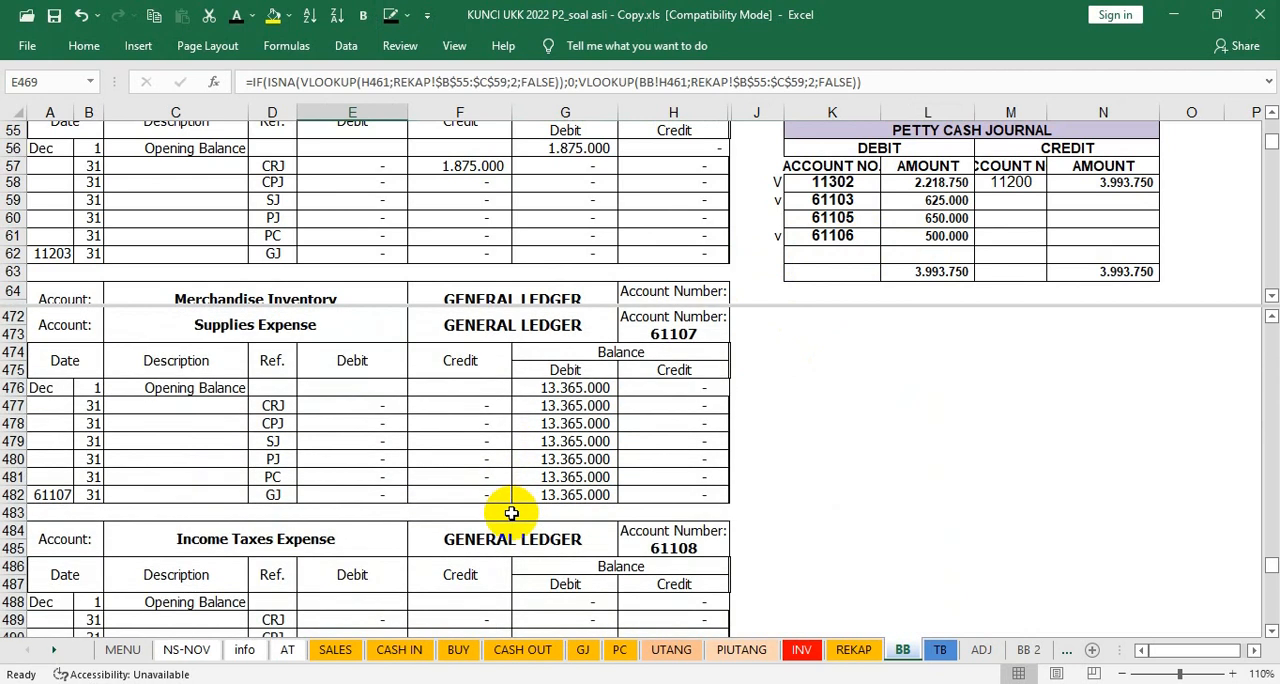
{"action": "scroll", "coordinate": [511, 513], "scroll_direction": "down", "scroll_amount": 7}
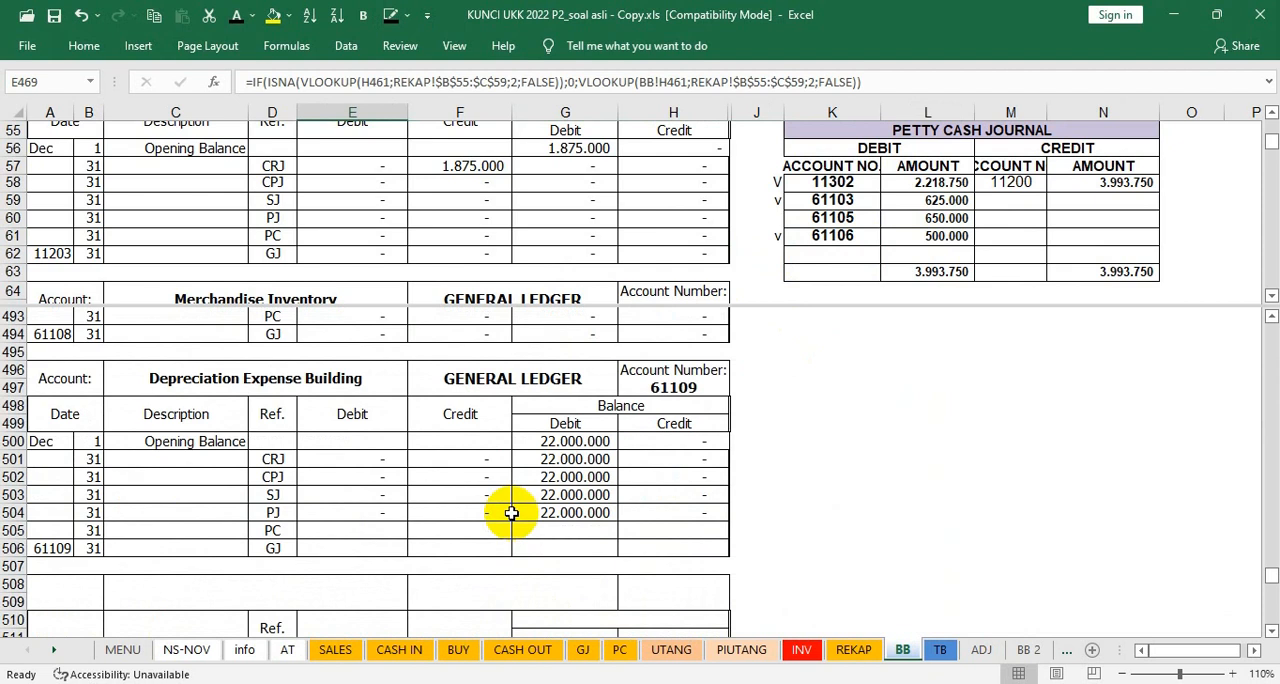
{"action": "scroll", "coordinate": [511, 513], "scroll_direction": "down", "scroll_amount": 6}
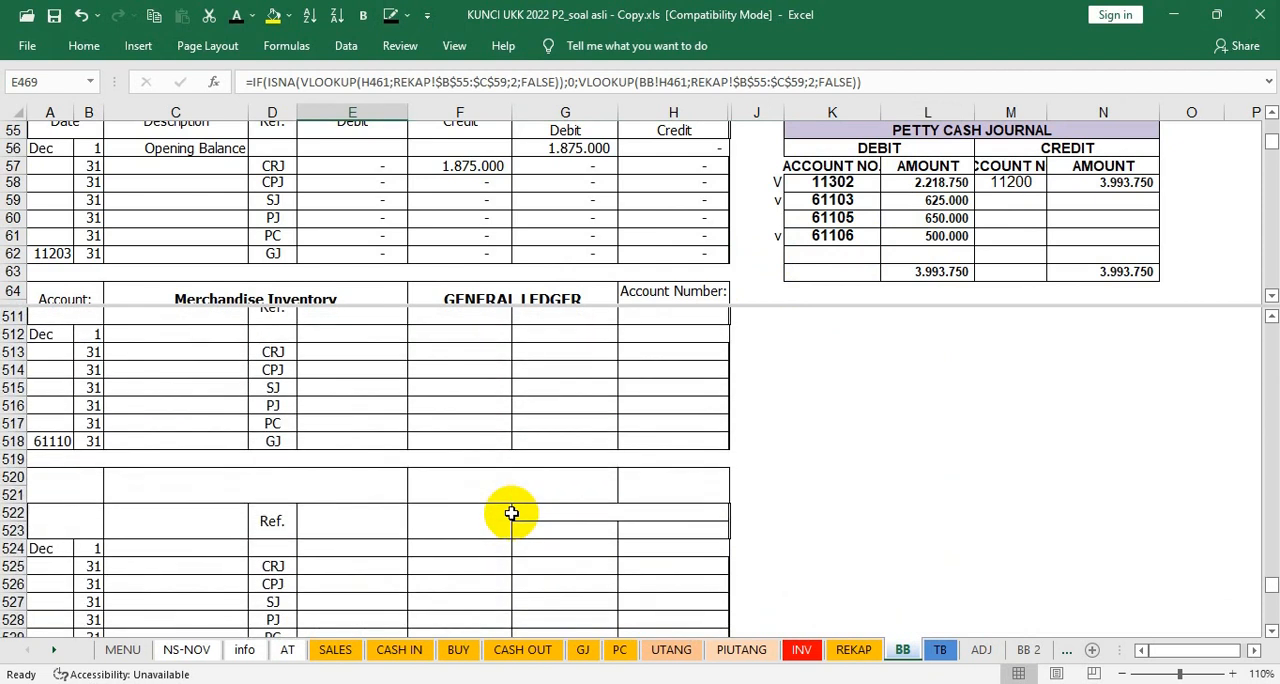
{"action": "key", "text": "ctrl+z"}
{"action": "scroll", "coordinate": [572, 503], "scroll_direction": "down", "scroll_amount": 6}
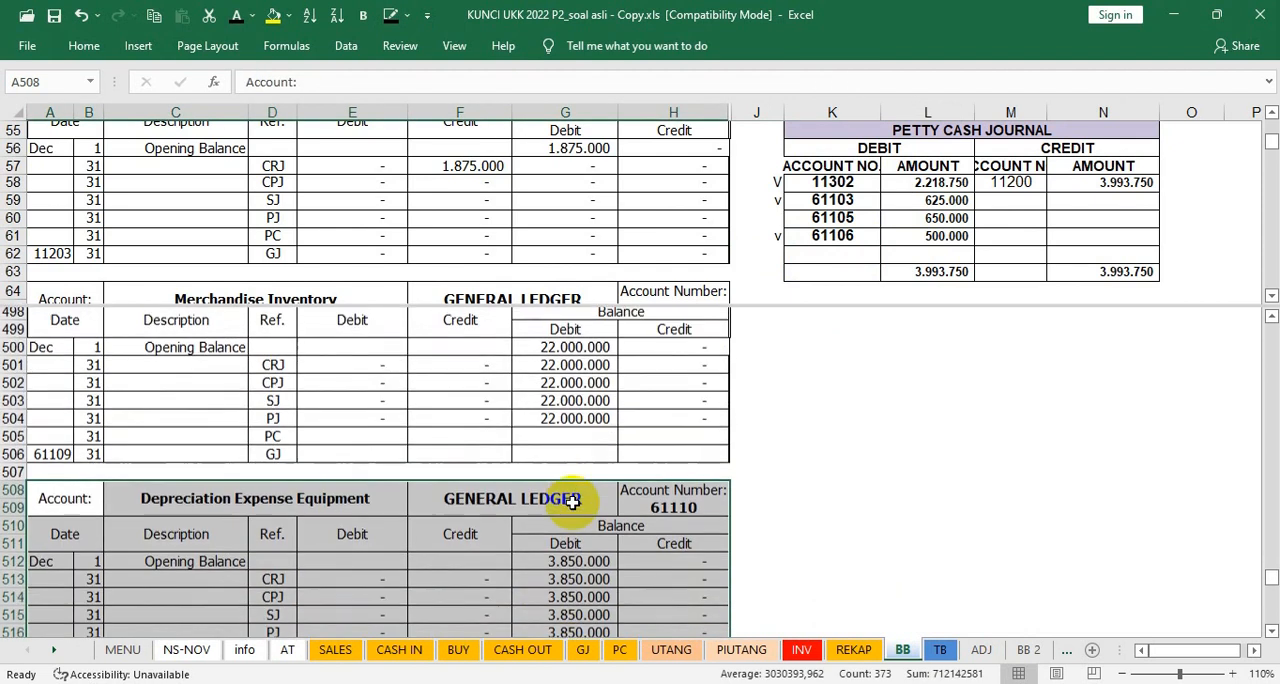
{"action": "scroll", "coordinate": [572, 503], "scroll_direction": "down", "scroll_amount": 2}
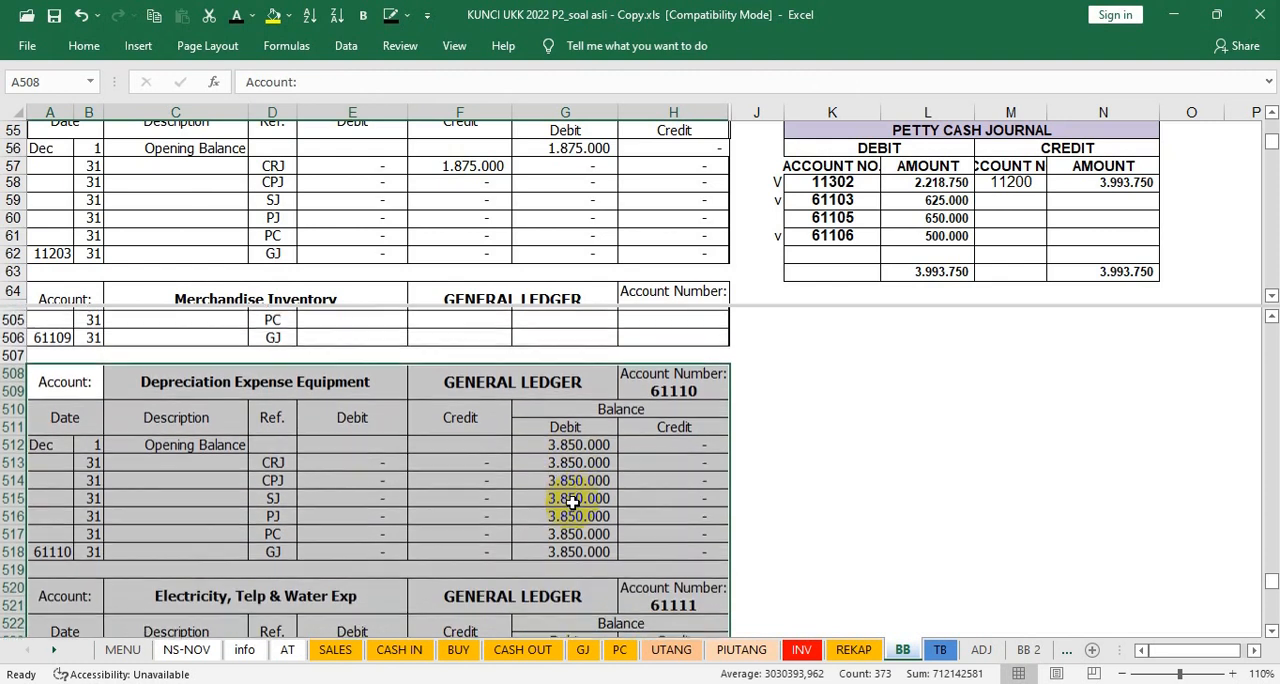
{"action": "left_click", "coordinate": [579, 448]}
Step: Select Electricity, Telp & Water Exp's CPJ debit in E526 and check the petty cash journal for account 61111
{"action": "scroll", "coordinate": [579, 448], "scroll_direction": "down", "scroll_amount": 4}
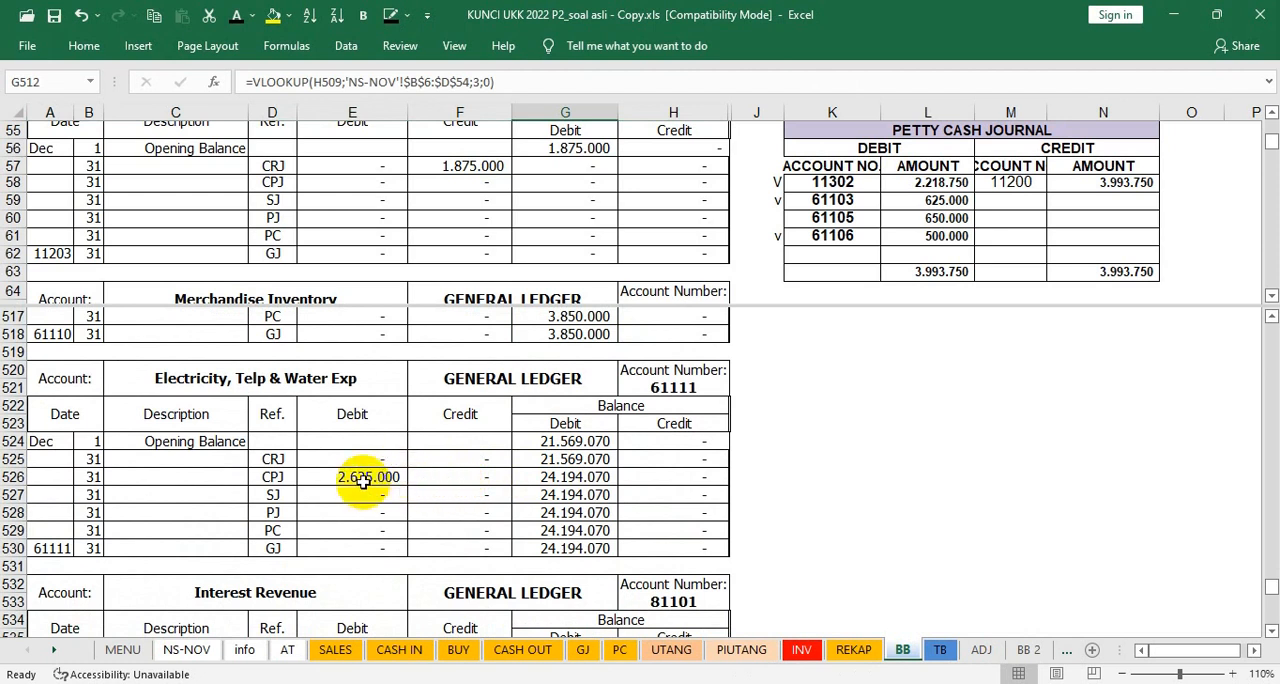
{"action": "left_click", "coordinate": [363, 480]}
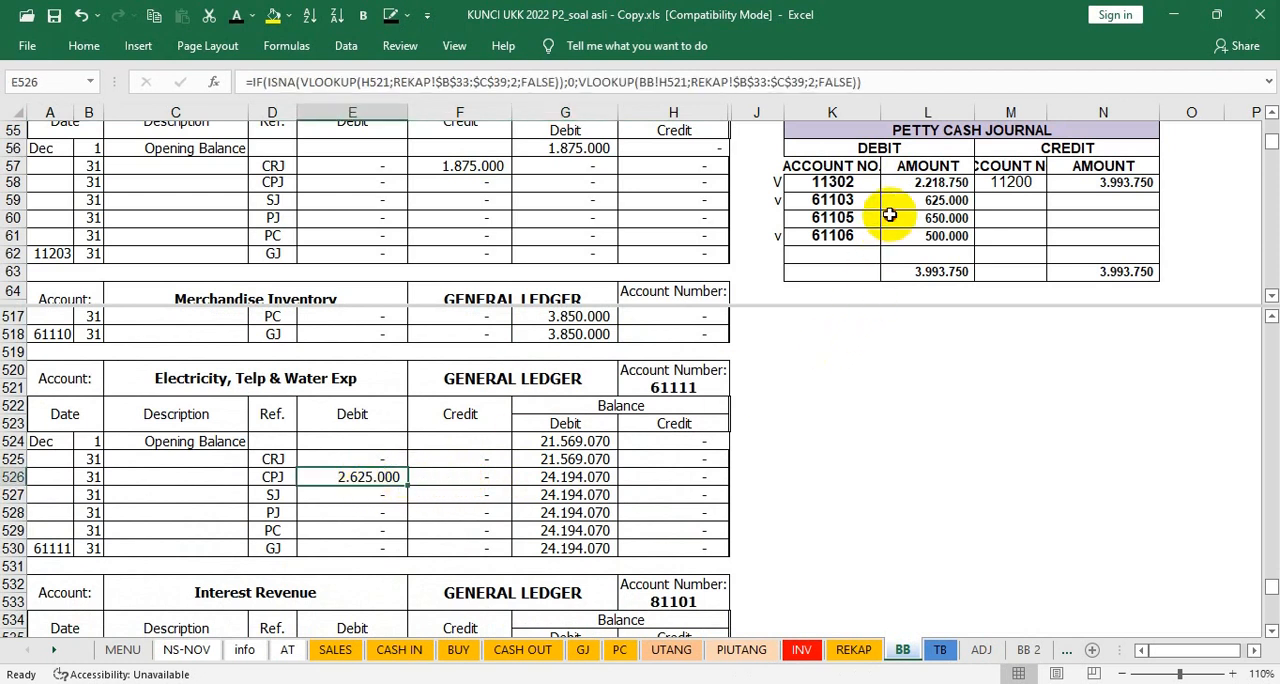
{"action": "left_click", "coordinate": [890, 216]}
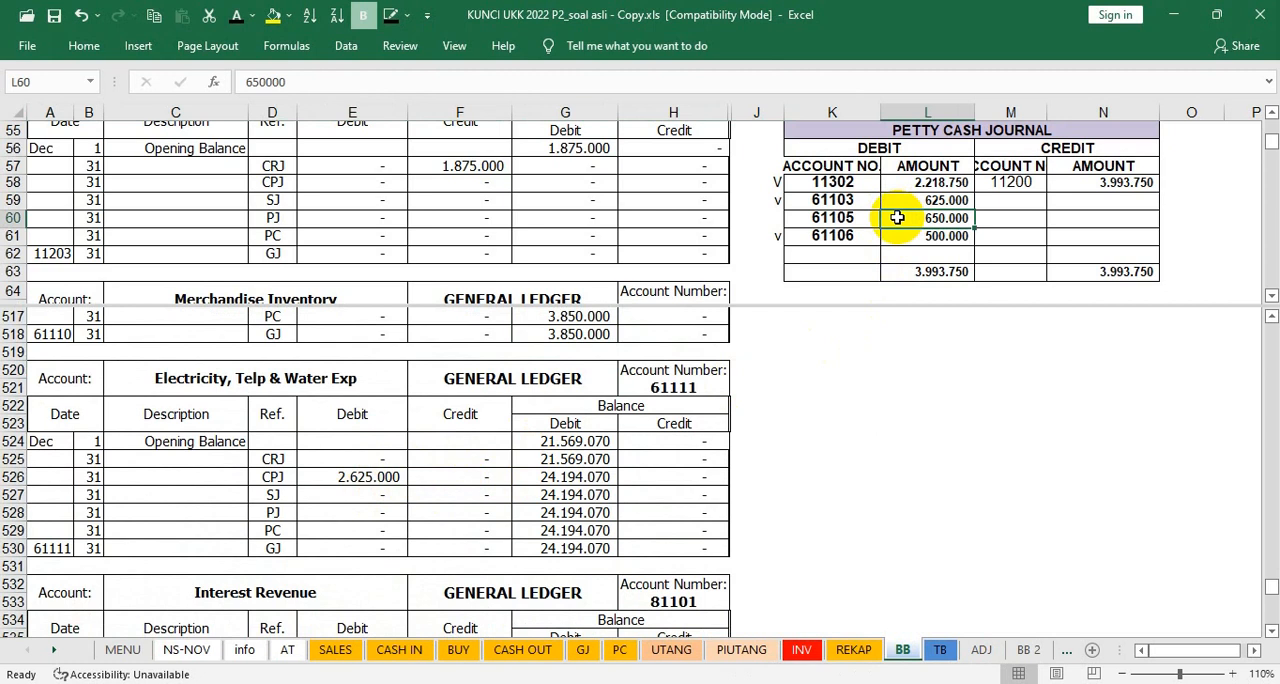
Step: Find account 61111 in the cash payment journal recapitulation and mark its debit with v in J41
{"action": "scroll", "coordinate": [897, 217], "scroll_direction": "up", "scroll_amount": 7}
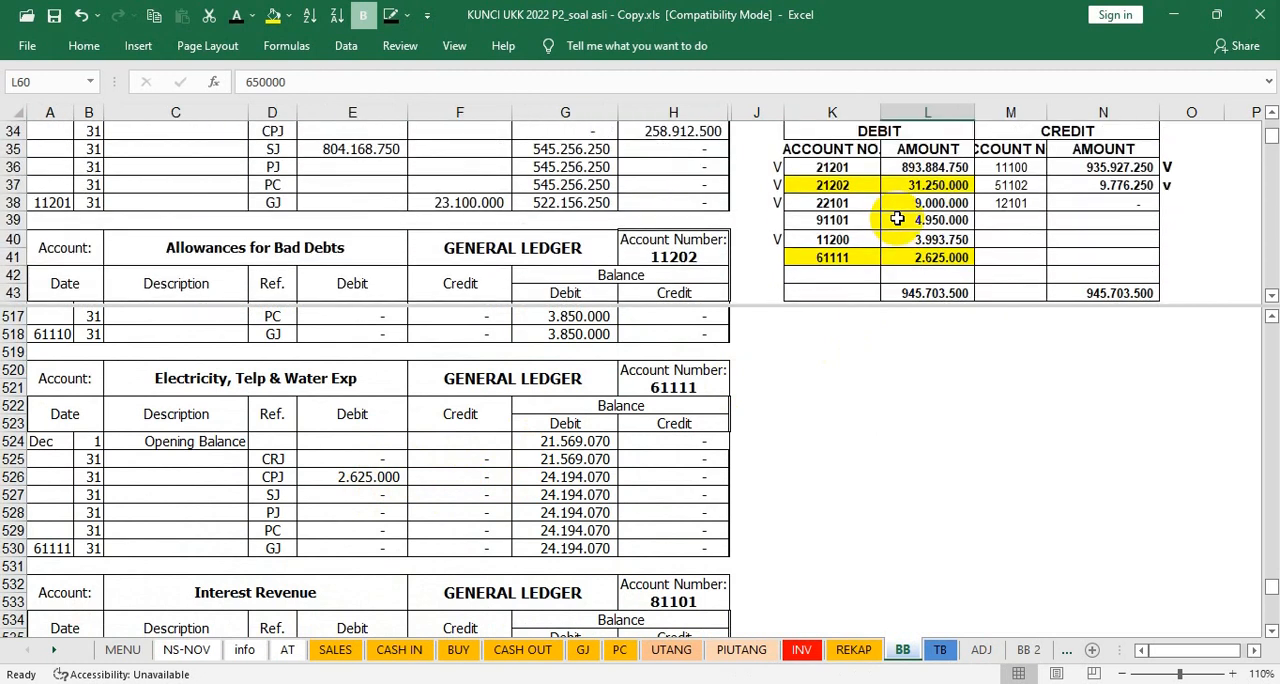
{"action": "scroll", "coordinate": [897, 218], "scroll_direction": "up", "scroll_amount": 1}
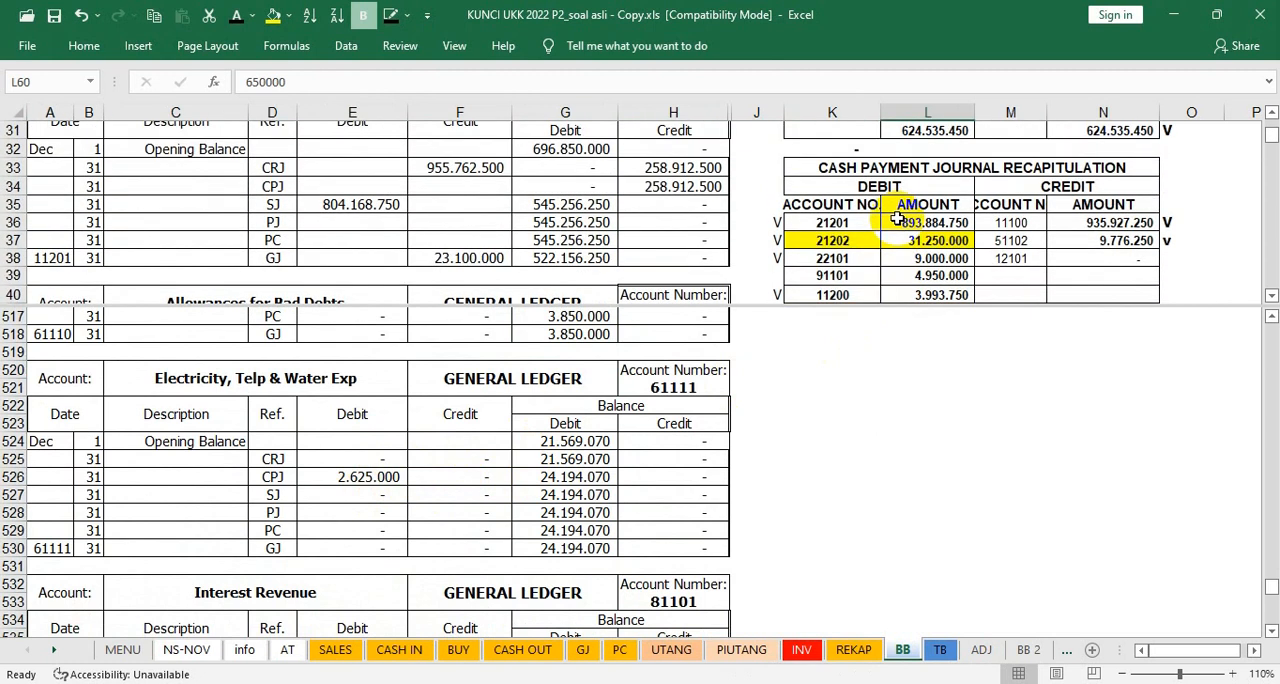
{"action": "scroll", "coordinate": [897, 218], "scroll_direction": "up", "scroll_amount": 1}
{"action": "scroll", "coordinate": [897, 218], "scroll_direction": "down", "scroll_amount": 5}
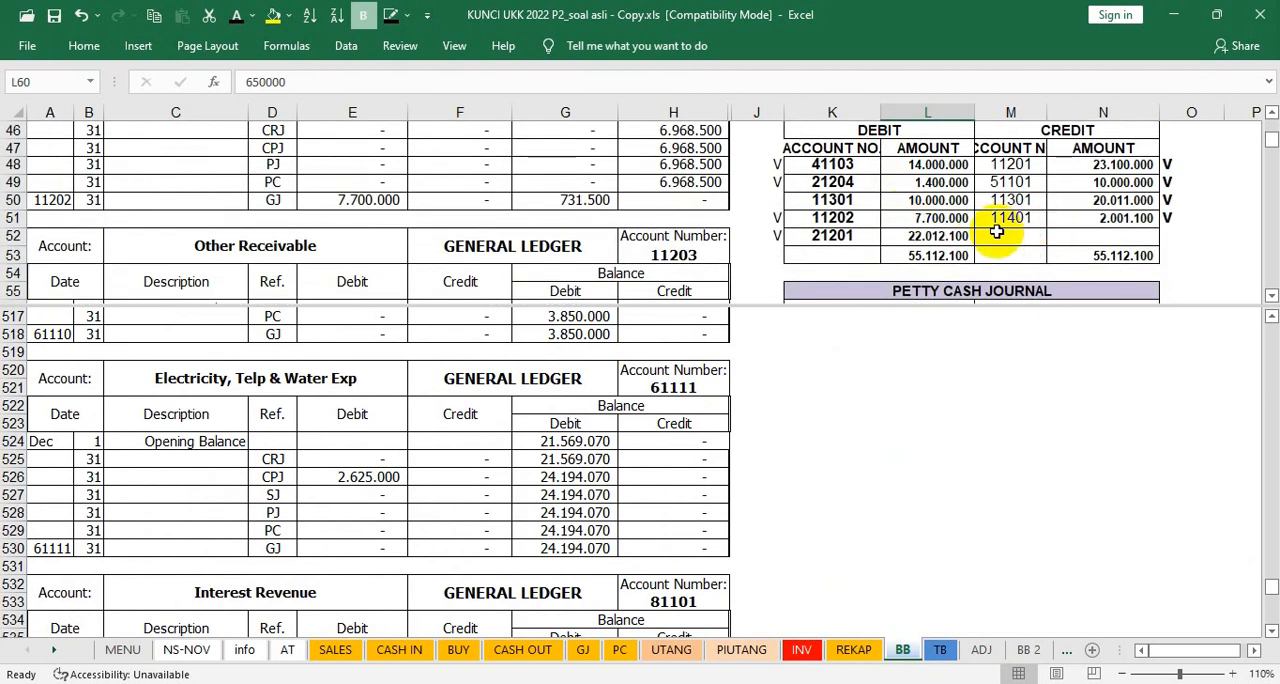
{"action": "scroll", "coordinate": [835, 228], "scroll_direction": "up", "scroll_amount": 1}
{"action": "scroll", "coordinate": [845, 230], "scroll_direction": "up", "scroll_amount": 5}
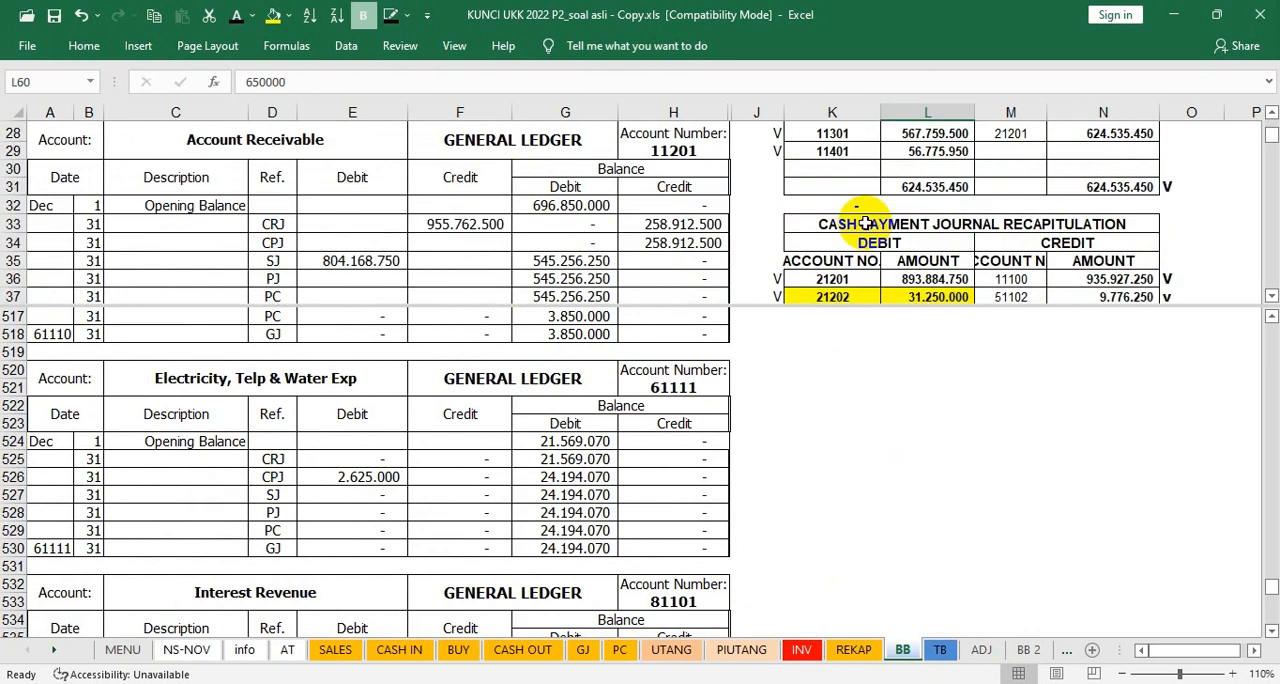
{"action": "scroll", "coordinate": [865, 224], "scroll_direction": "down", "scroll_amount": 3}
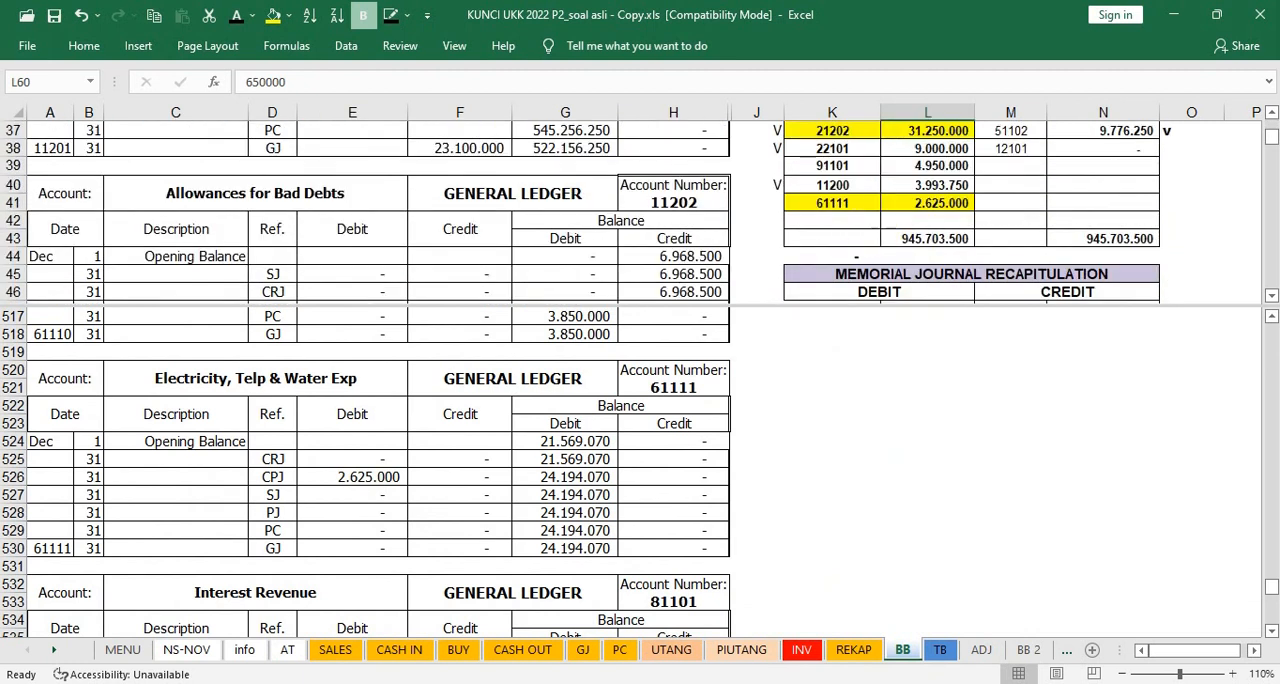
{"action": "scroll", "coordinate": [820, 245], "scroll_direction": "up", "scroll_amount": 2}
{"action": "left_click", "coordinate": [771, 316]}
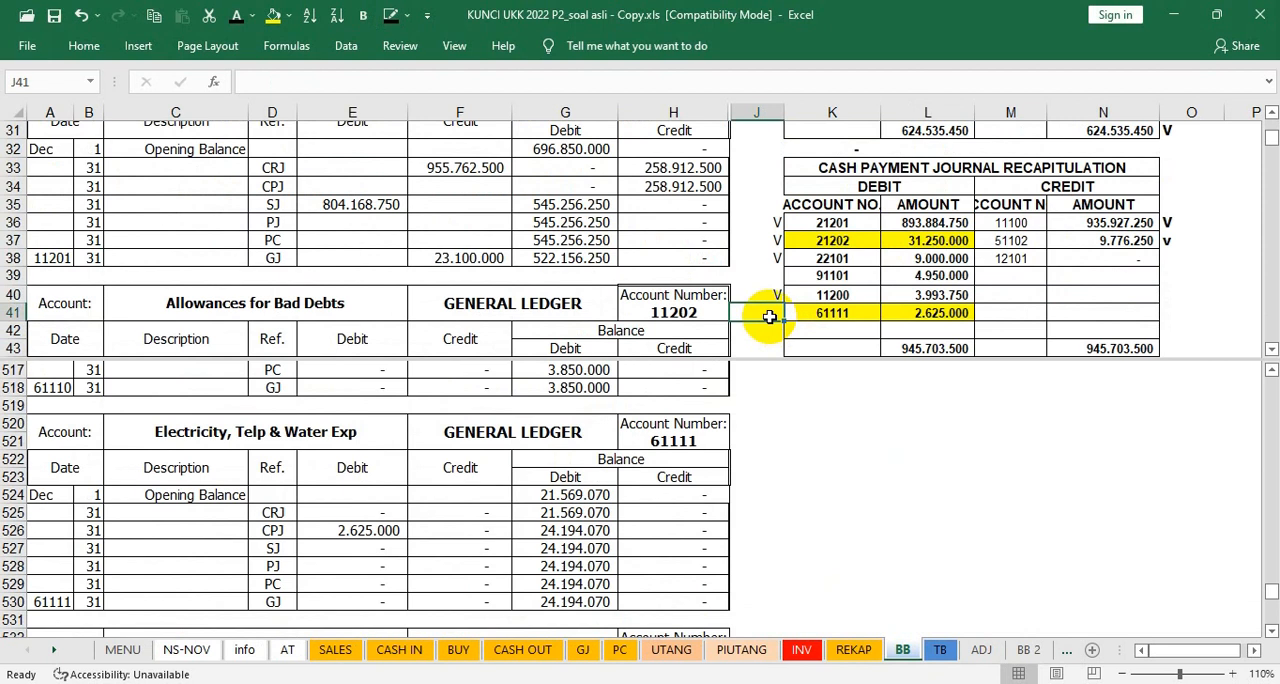
{"action": "type", "text": "v"}
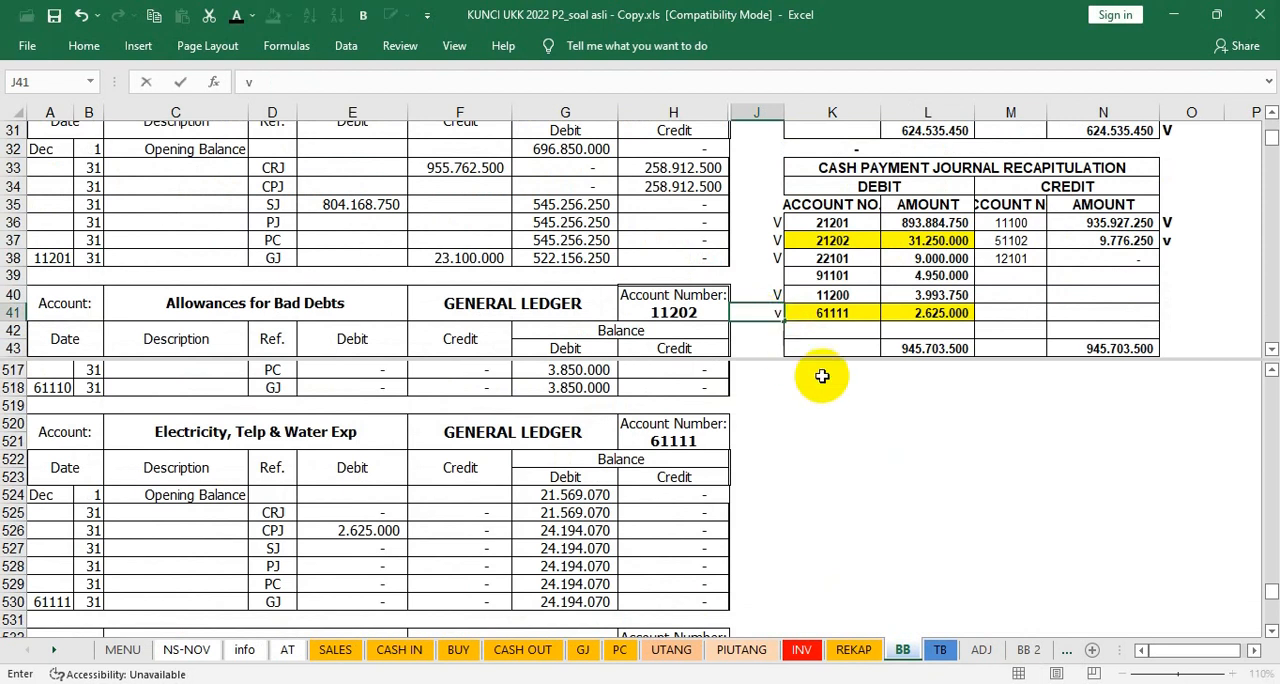
{"action": "left_click", "coordinate": [850, 420]}
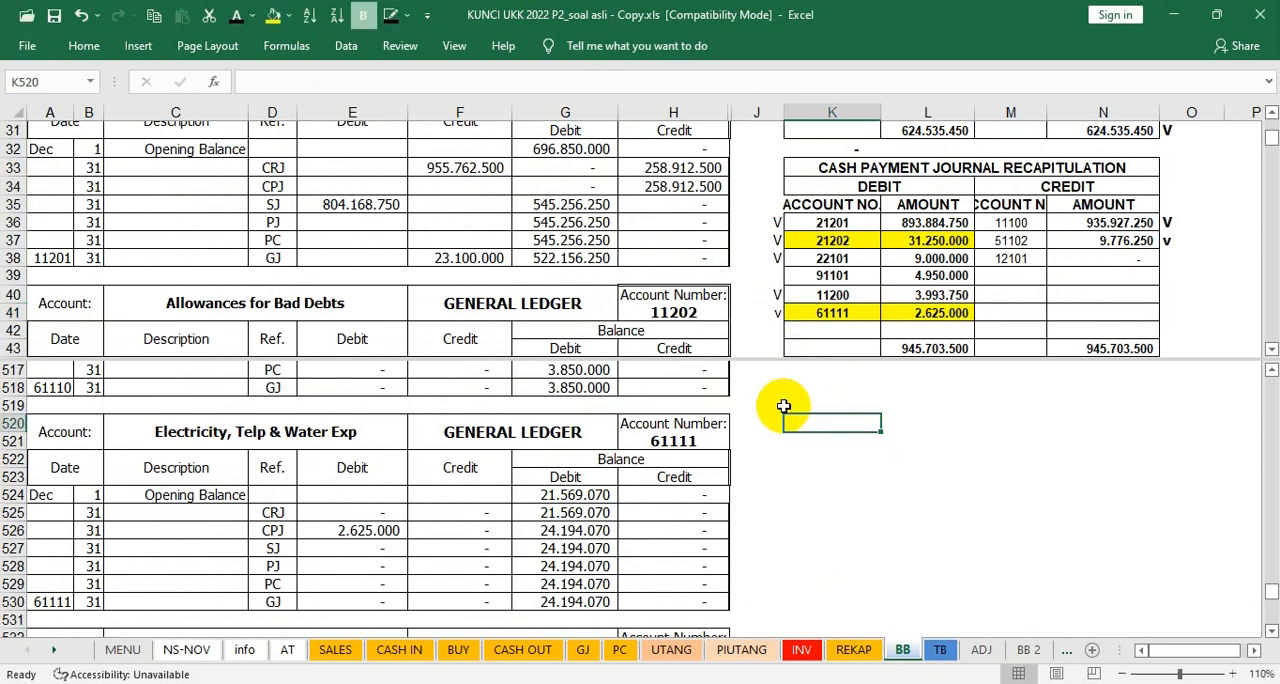
{"action": "left_click", "coordinate": [458, 545]}
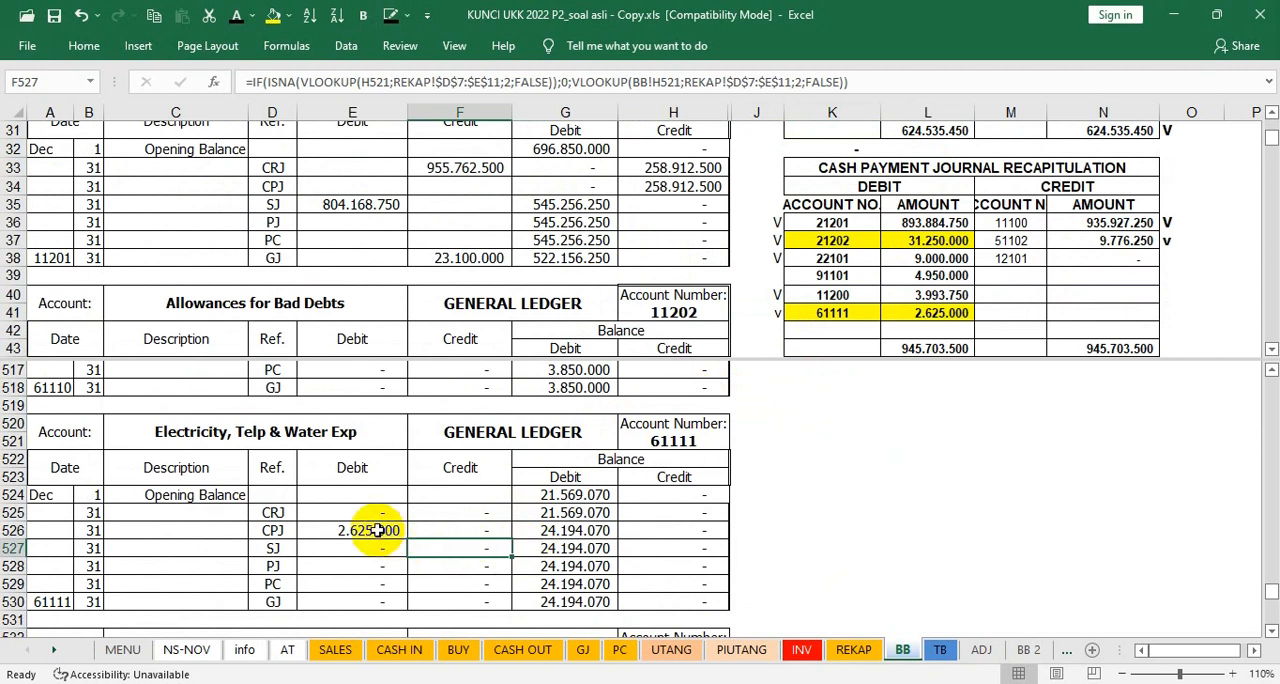
Step: Review the ledger accounts Interest Revenue (81101), Other Revenue (81999) and Bank Charge (91001) down to Interest Expense (91101)
{"action": "scroll", "coordinate": [372, 529], "scroll_direction": "down", "scroll_amount": 3}
{"action": "scroll", "coordinate": [372, 529], "scroll_direction": "down", "scroll_amount": 1}
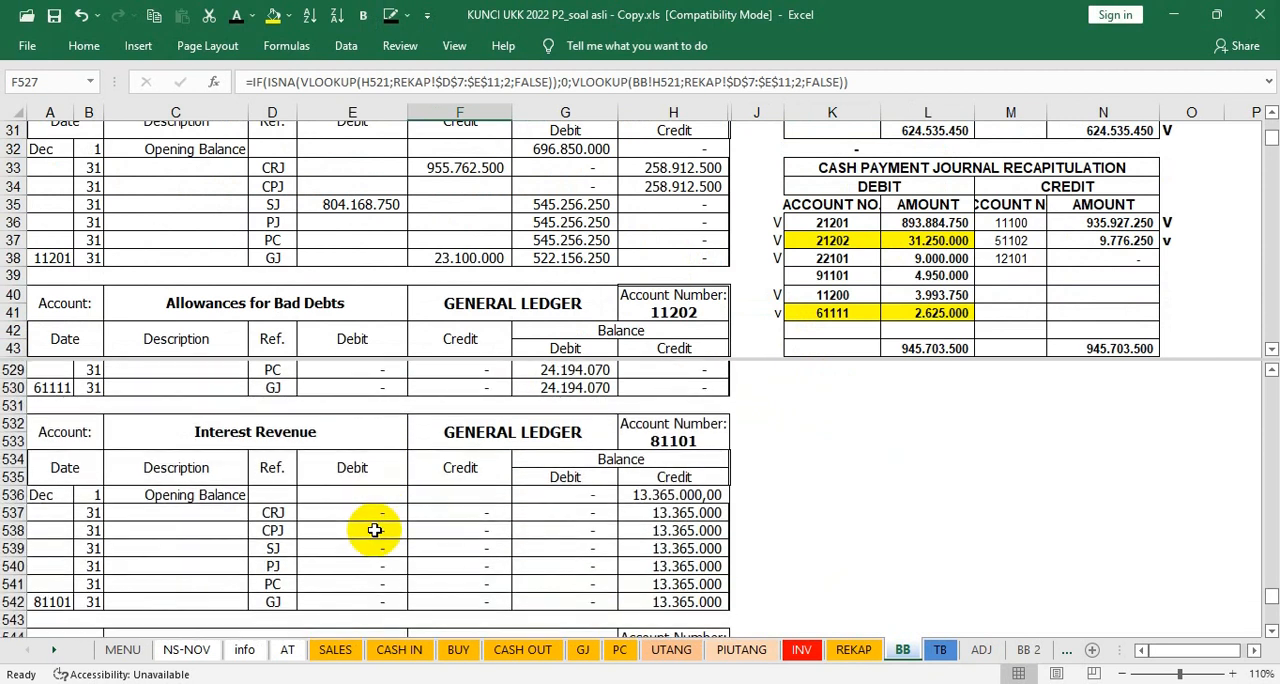
{"action": "scroll", "coordinate": [377, 522], "scroll_direction": "down", "scroll_amount": 4}
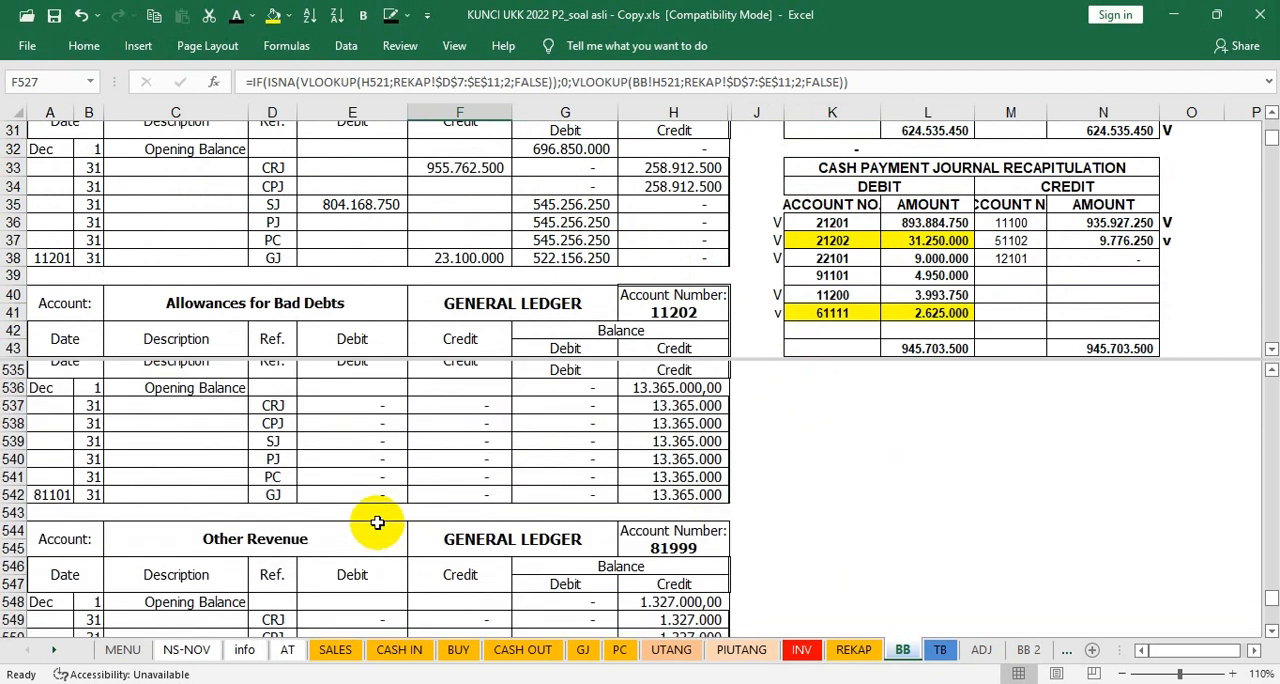
{"action": "scroll", "coordinate": [377, 522], "scroll_direction": "down", "scroll_amount": 2}
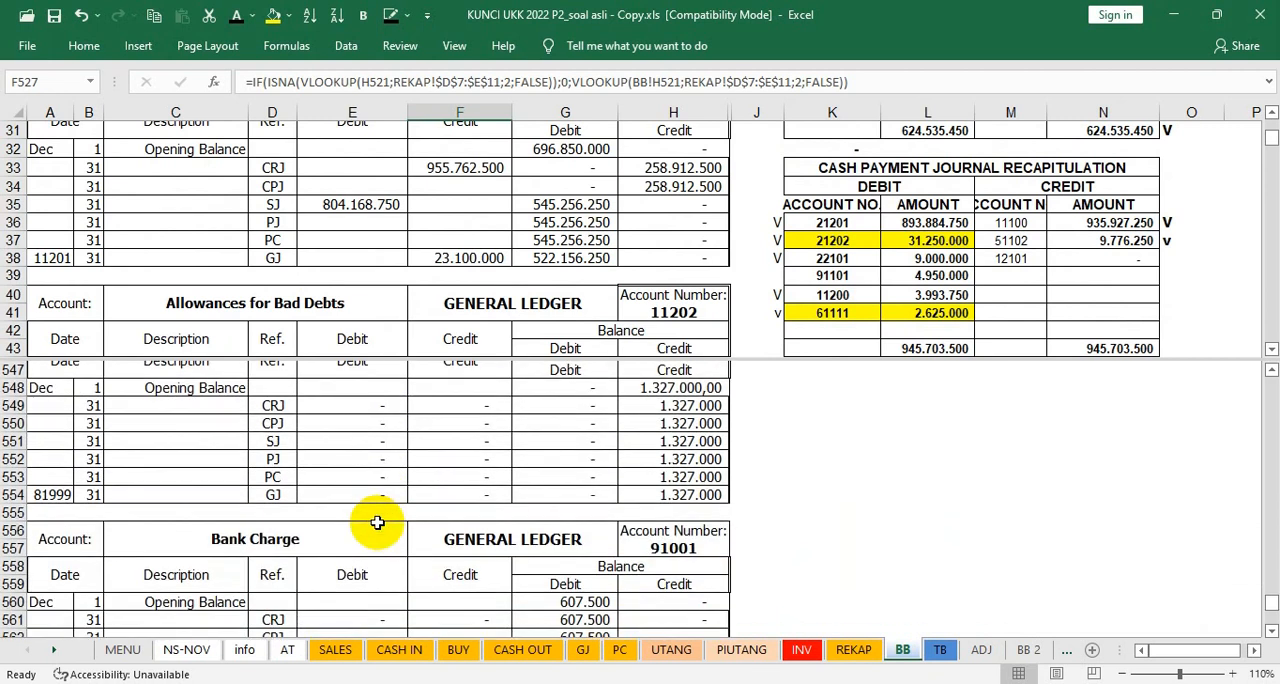
{"action": "scroll", "coordinate": [377, 522], "scroll_direction": "down", "scroll_amount": 2}
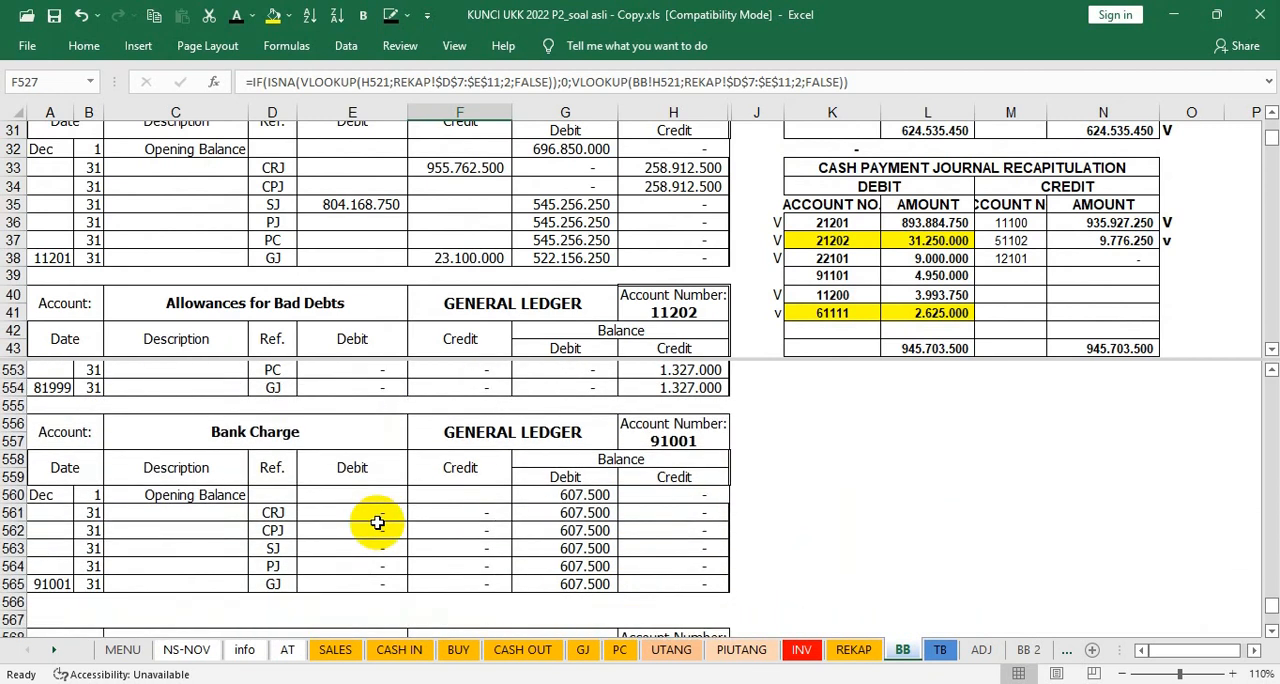
{"action": "scroll", "coordinate": [377, 522], "scroll_direction": "down", "scroll_amount": 3}
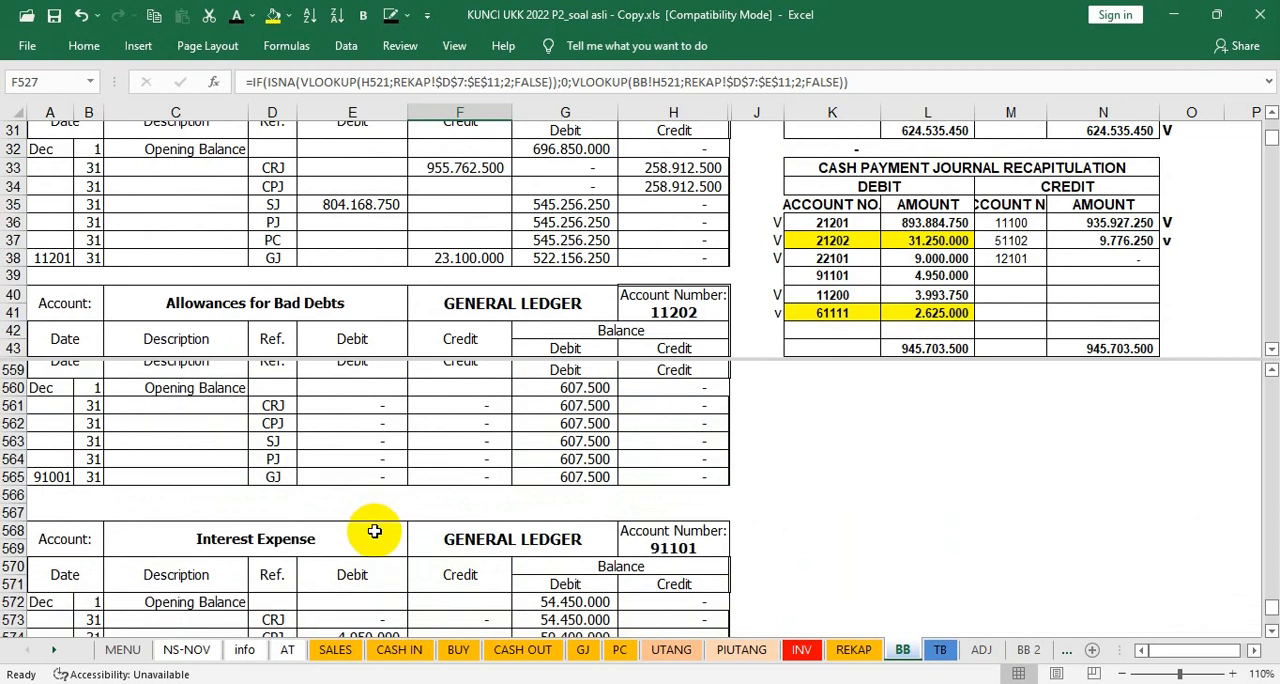
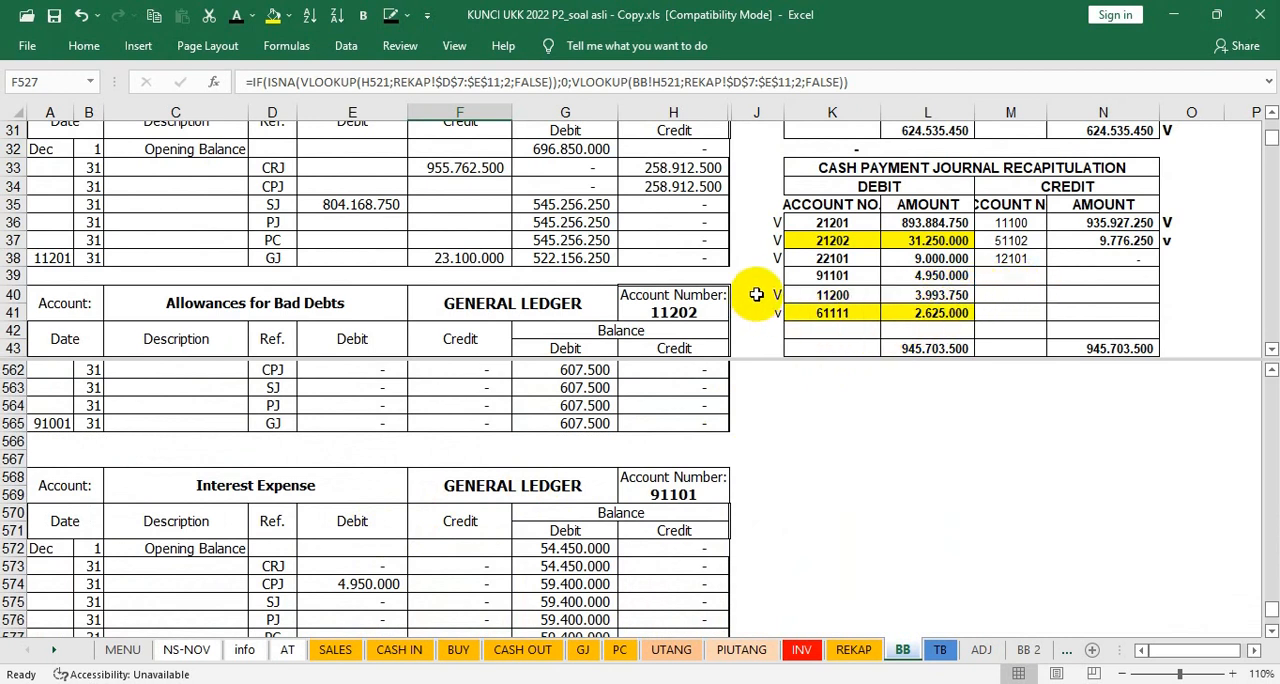
Step: Mark account 91101's debit in the cash payment journal recapitulation with v in J39 and review the Interest Expense and Other Expense ledgers
{"action": "left_click", "coordinate": [765, 278]}
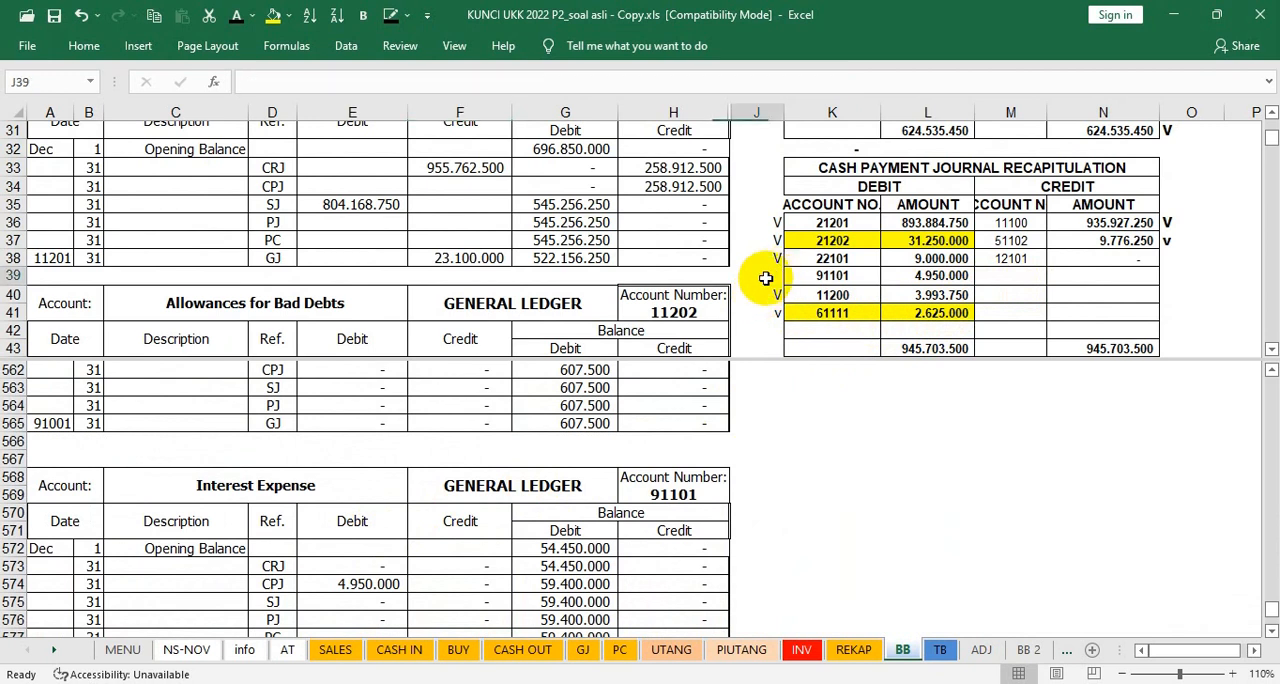
{"action": "left_click", "coordinate": [929, 293]}
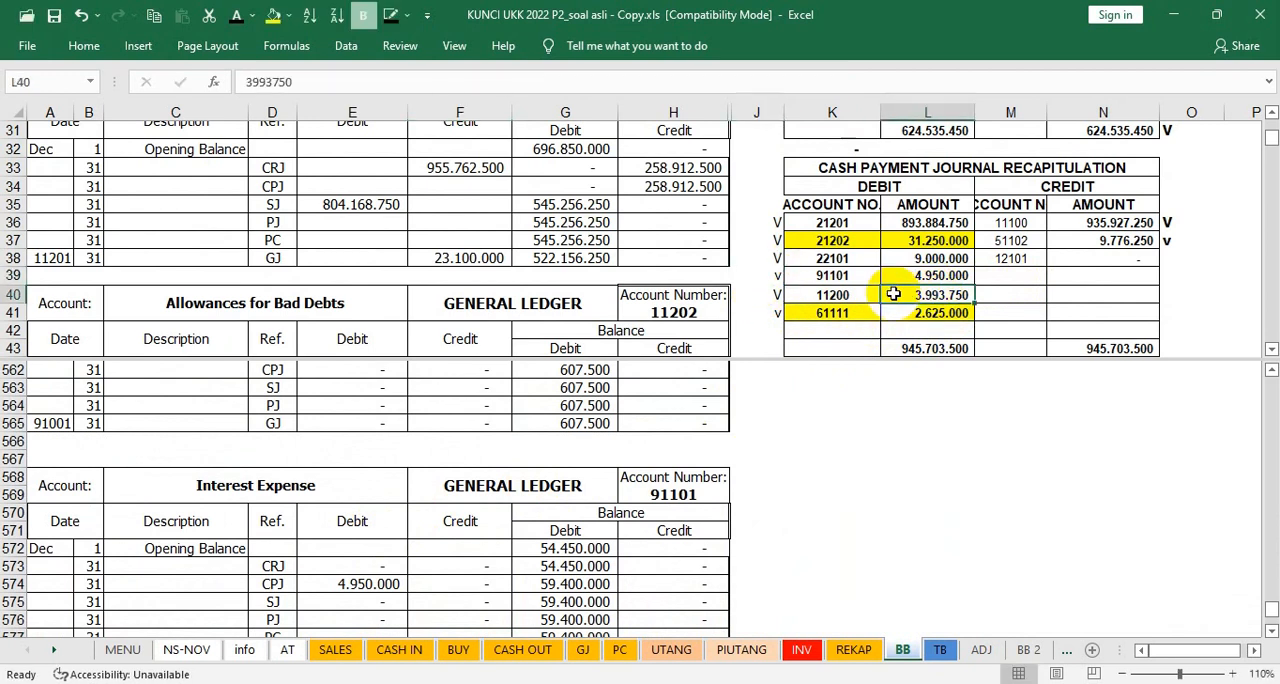
{"action": "left_click", "coordinate": [458, 486]}
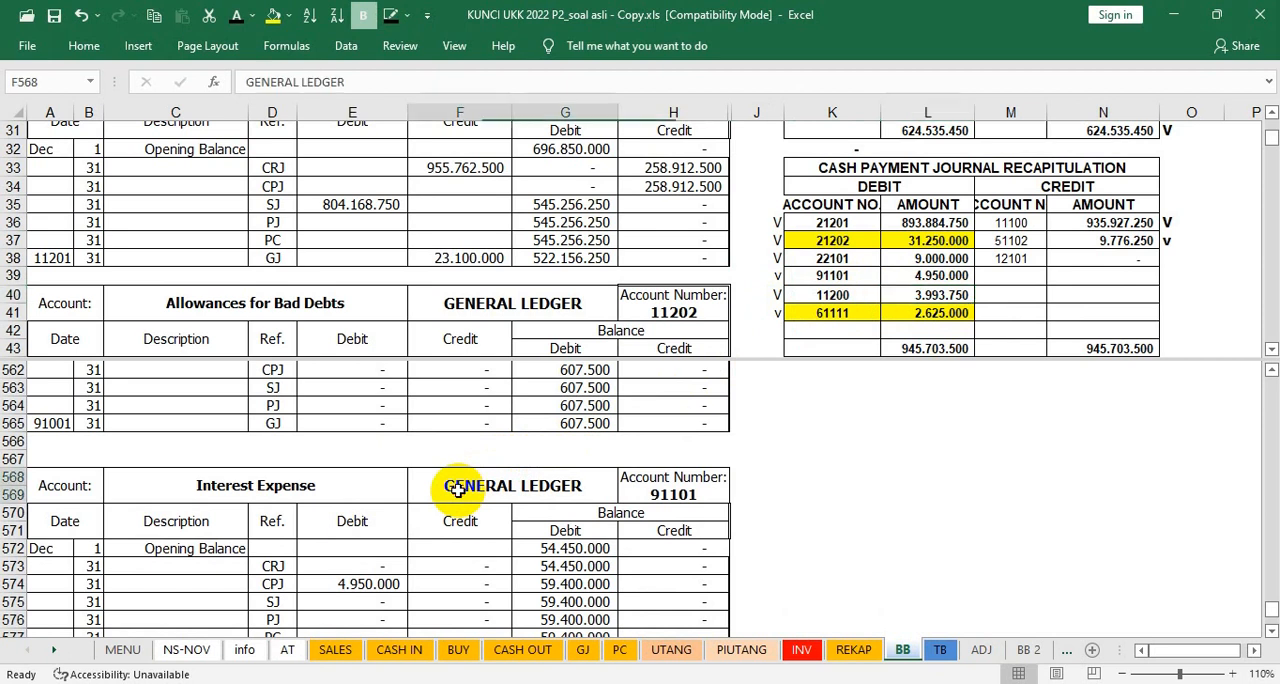
{"action": "scroll", "coordinate": [458, 488], "scroll_direction": "down", "scroll_amount": 5}
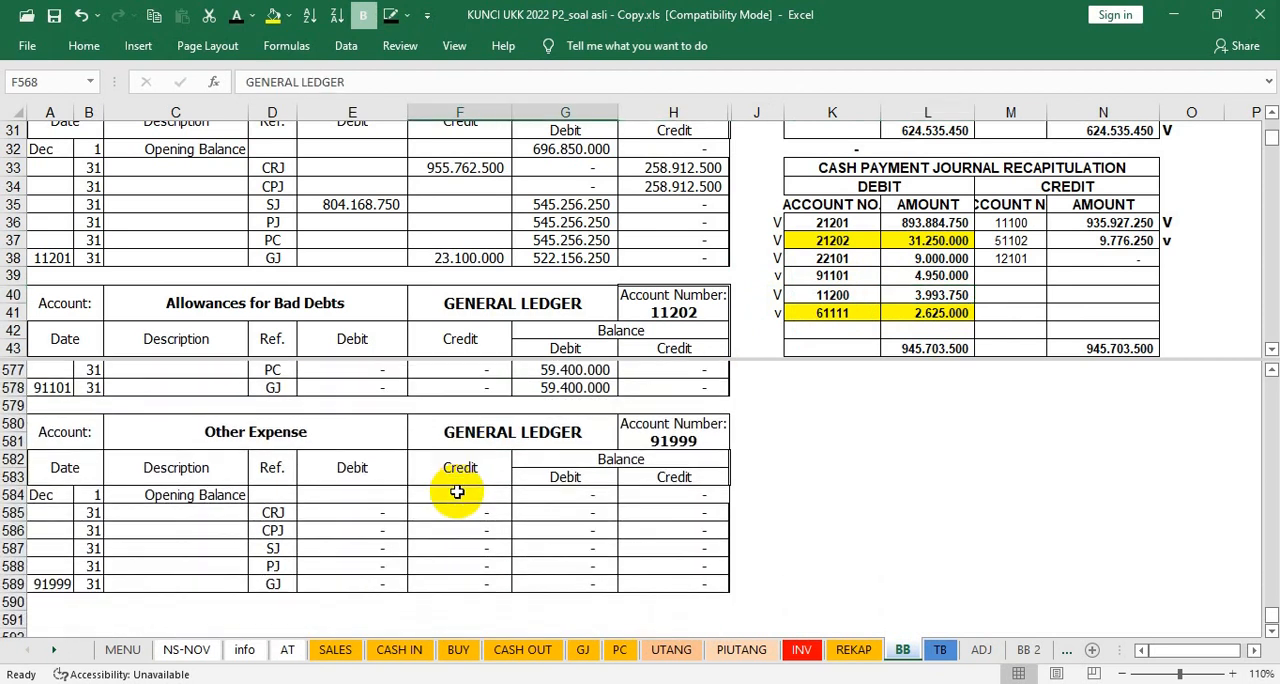
{"action": "scroll", "coordinate": [457, 492], "scroll_direction": "down", "scroll_amount": 3}
{"action": "scroll", "coordinate": [457, 492], "scroll_direction": "up", "scroll_amount": 3}
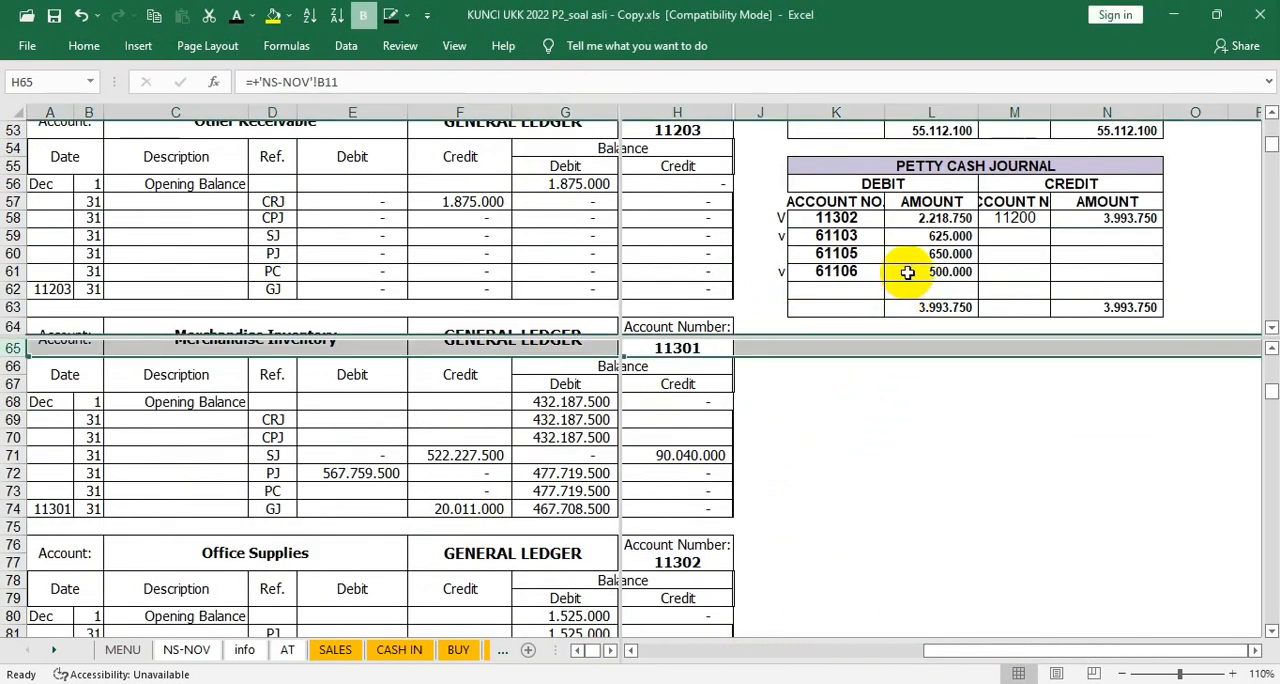
Step: Find Maintenance Expense (61105) in the general ledger and mark its petty cash journal debit with v in J60
{"action": "scroll", "coordinate": [907, 272], "scroll_direction": "up", "scroll_amount": 2}
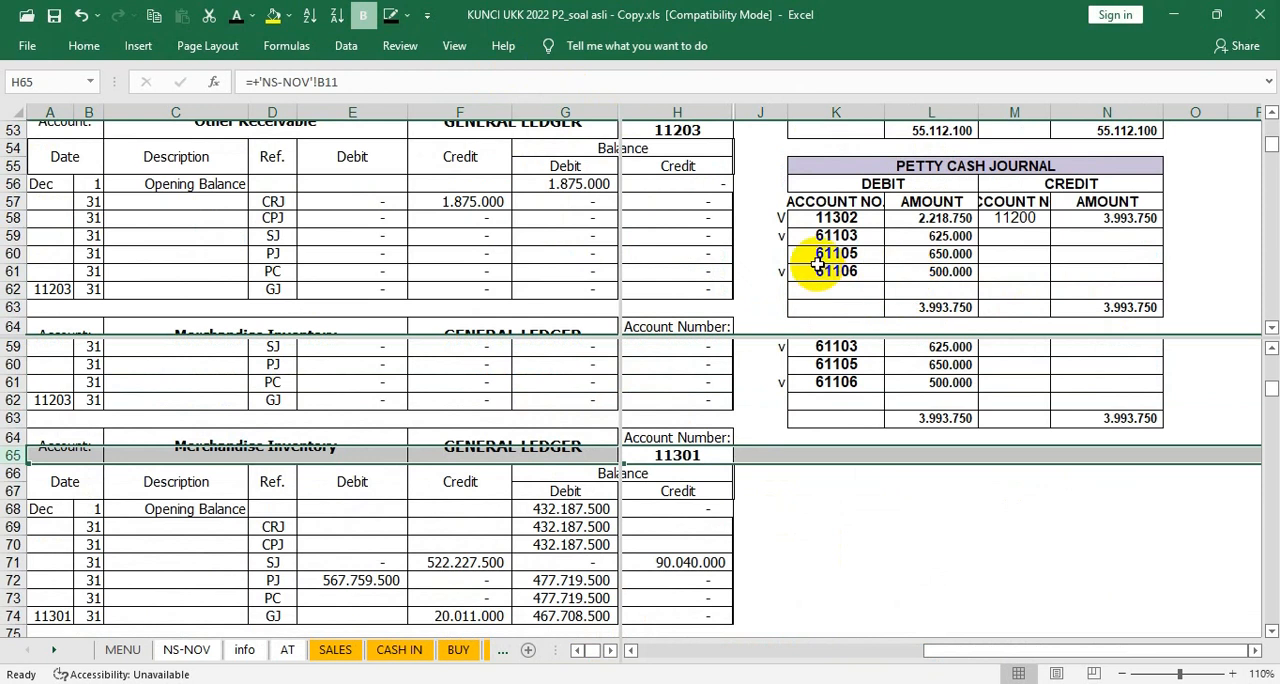
{"action": "left_click", "coordinate": [779, 258]}
{"action": "left_click", "coordinate": [683, 455]}
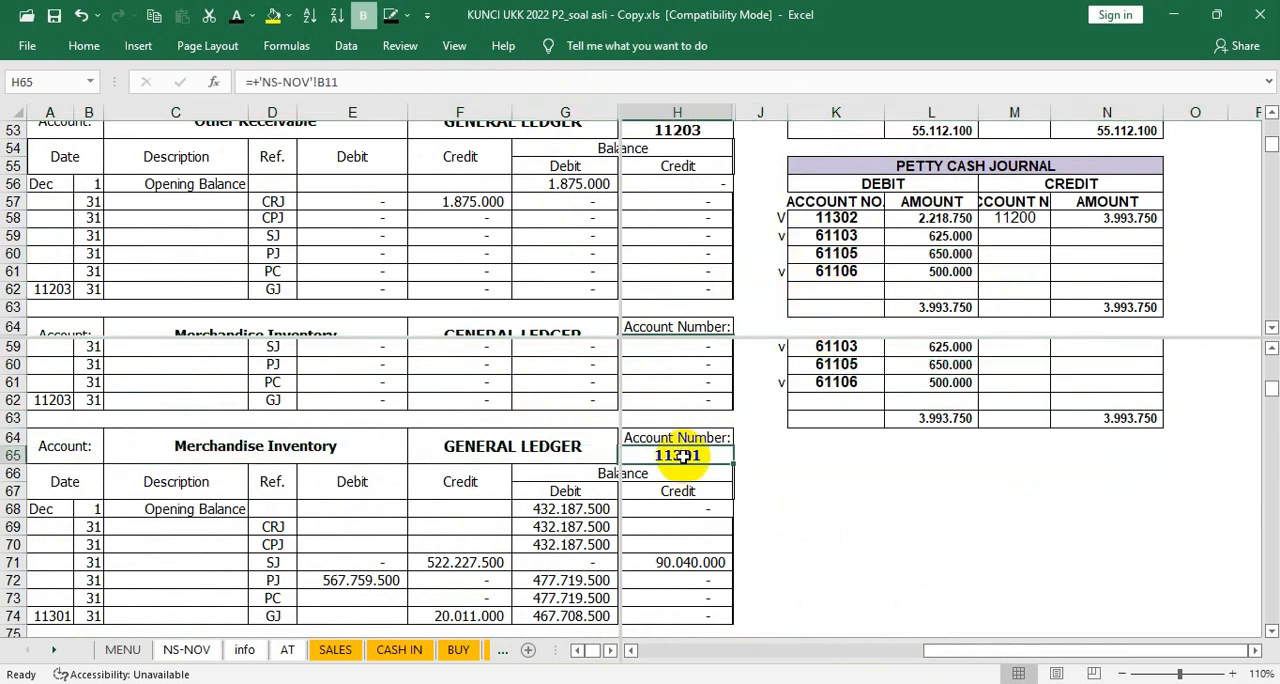
{"action": "scroll", "coordinate": [763, 416], "scroll_direction": "down", "scroll_amount": 2}
{"action": "left_click", "coordinate": [745, 437]}
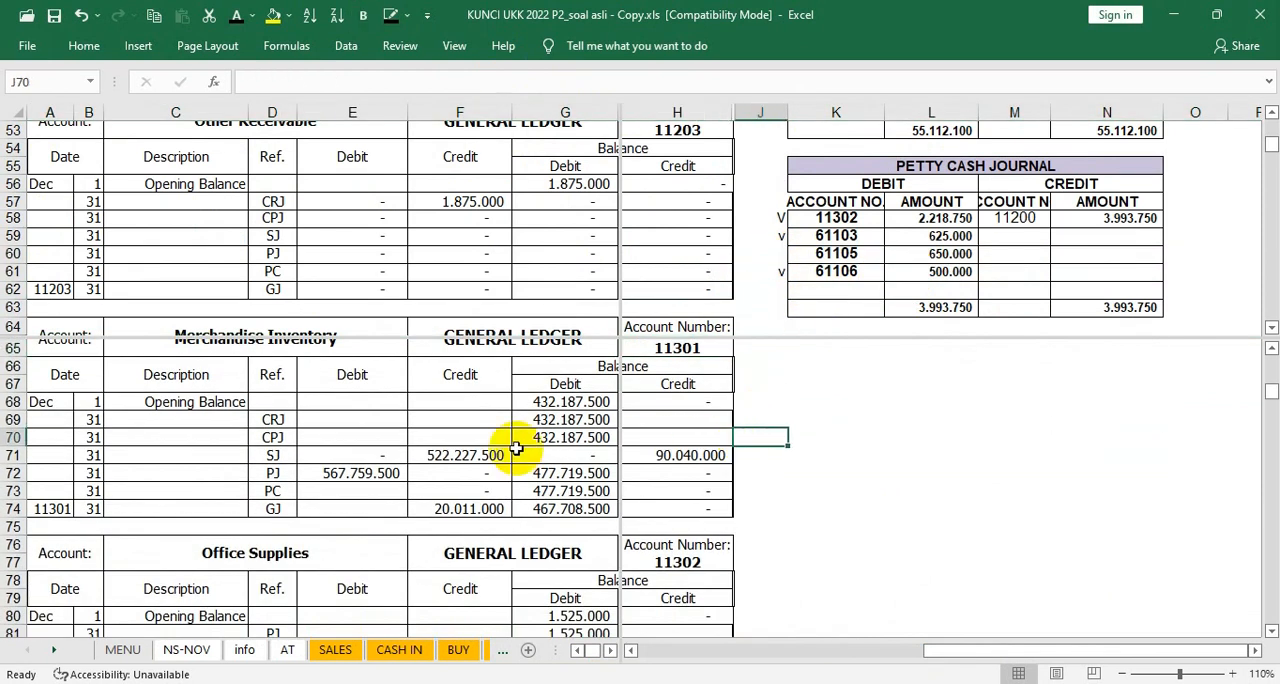
{"action": "left_click", "coordinate": [499, 447]}
{"action": "scroll", "coordinate": [502, 458], "scroll_direction": "down", "scroll_amount": 10}
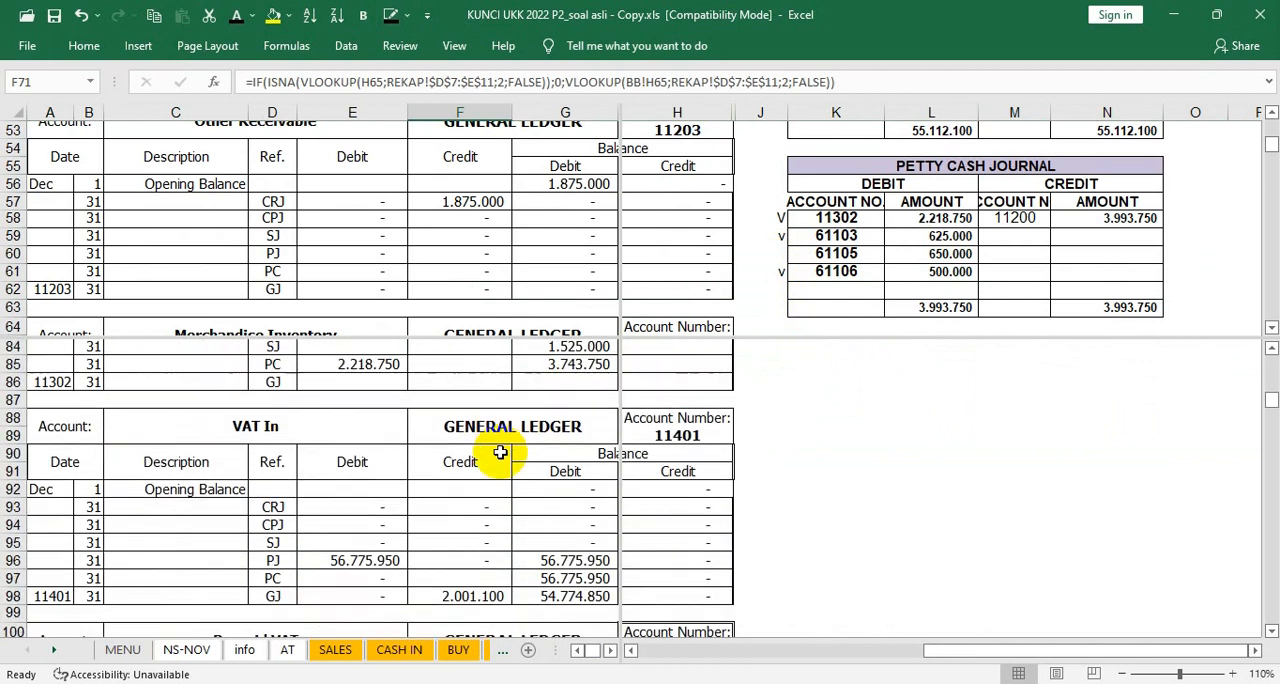
{"action": "scroll", "coordinate": [506, 470], "scroll_direction": "down", "scroll_amount": 1}
{"action": "left_click", "coordinate": [506, 470]}
{"action": "scroll", "coordinate": [406, 535], "scroll_direction": "down", "scroll_amount": 20}
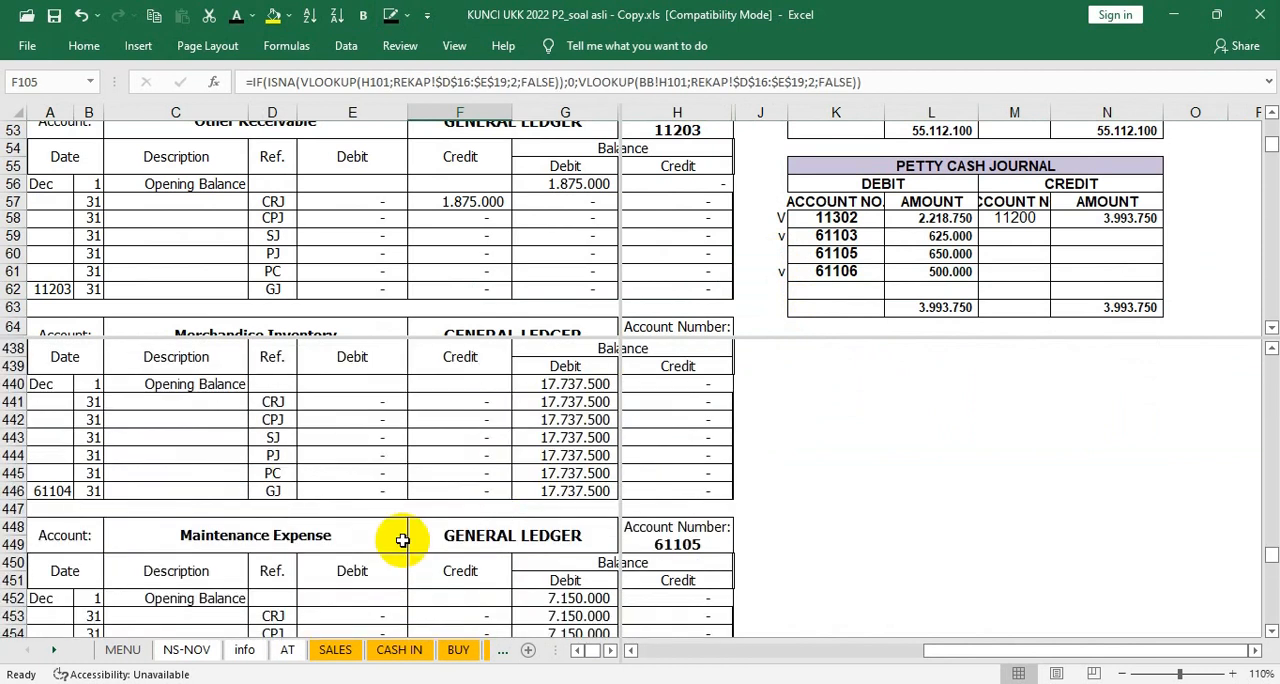
{"action": "left_click", "coordinate": [781, 254]}
{"action": "type", "text": "v"}
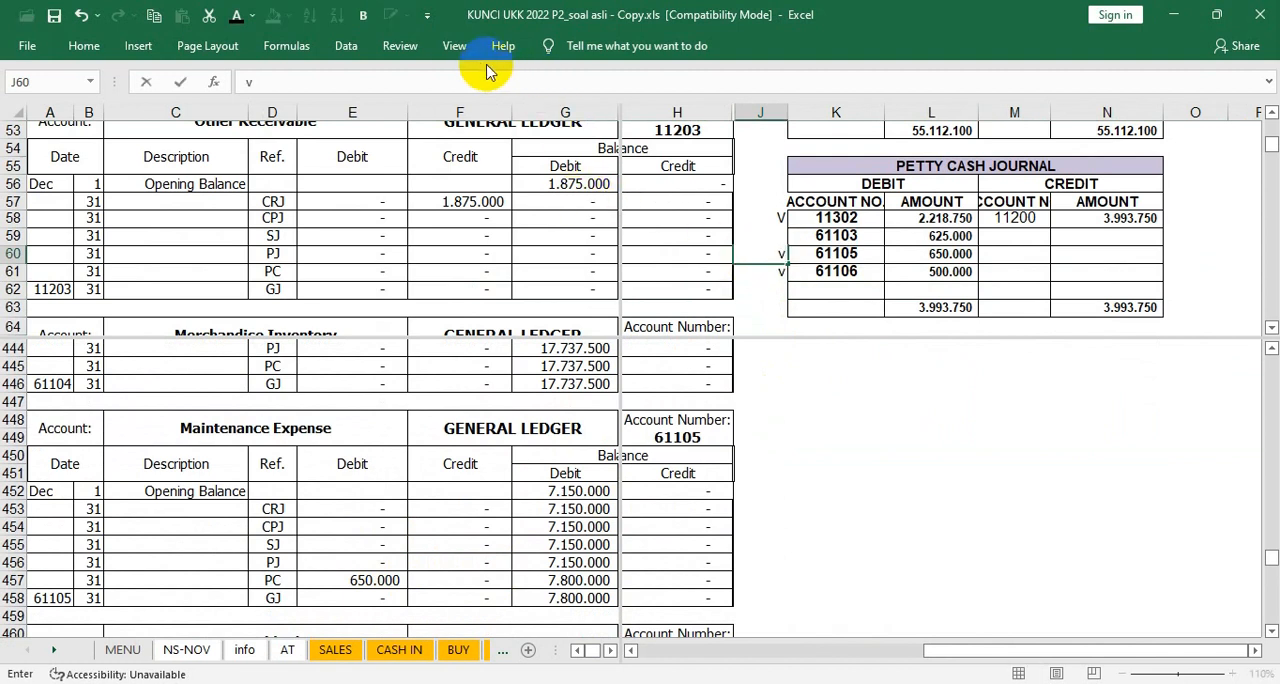
Step: Remove the window split from the BB sheet and select Cash In Bank's debit cell C6 in the TB sheet
{"action": "left_click", "coordinate": [455, 47]}
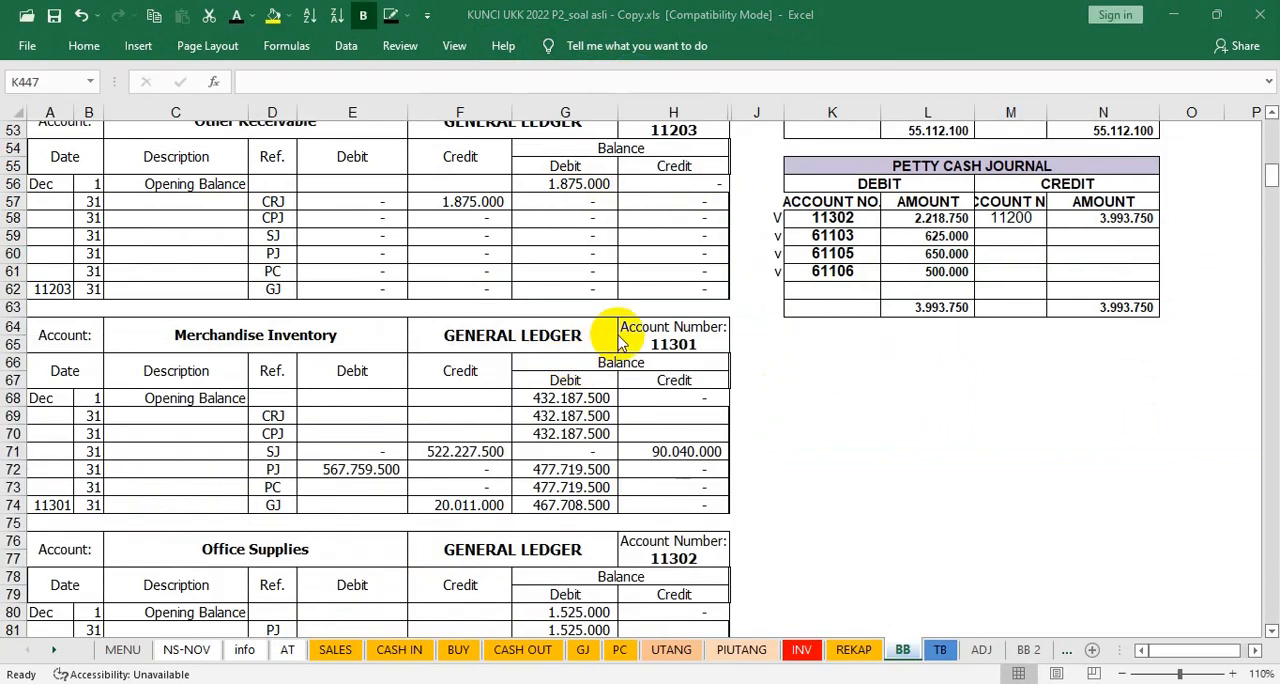
{"action": "scroll", "coordinate": [500, 306], "scroll_direction": "up", "scroll_amount": 1}
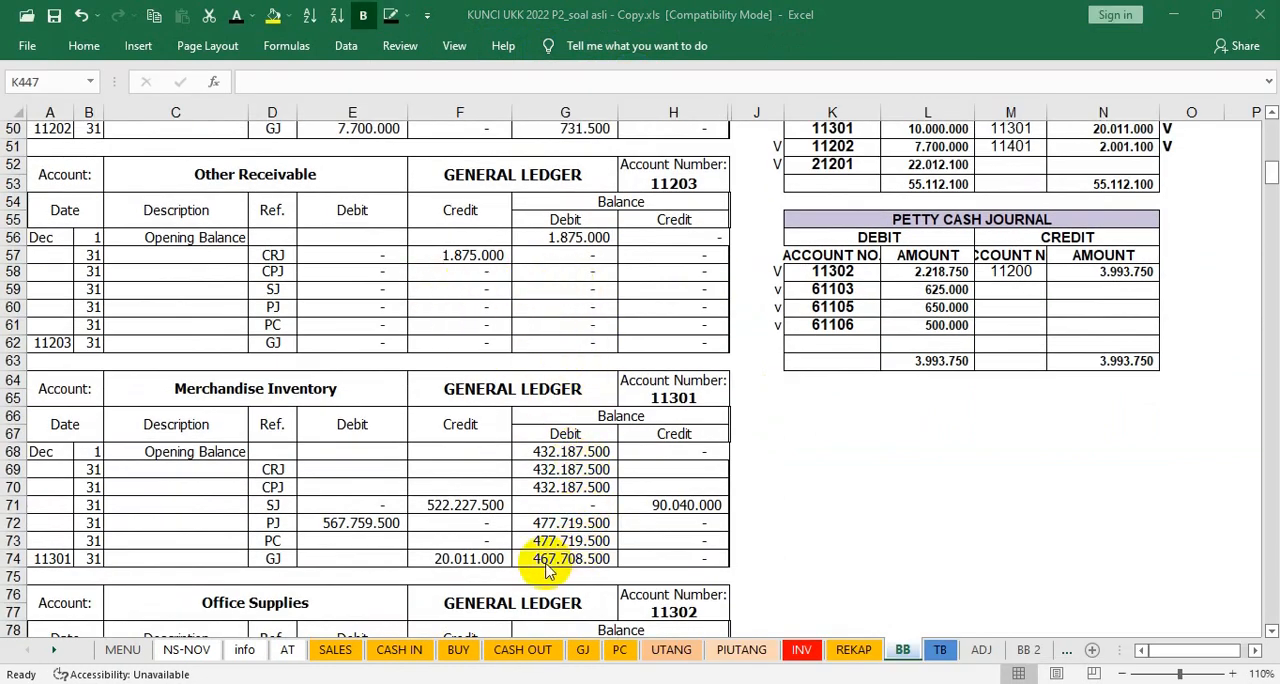
{"action": "left_click", "coordinate": [932, 652]}
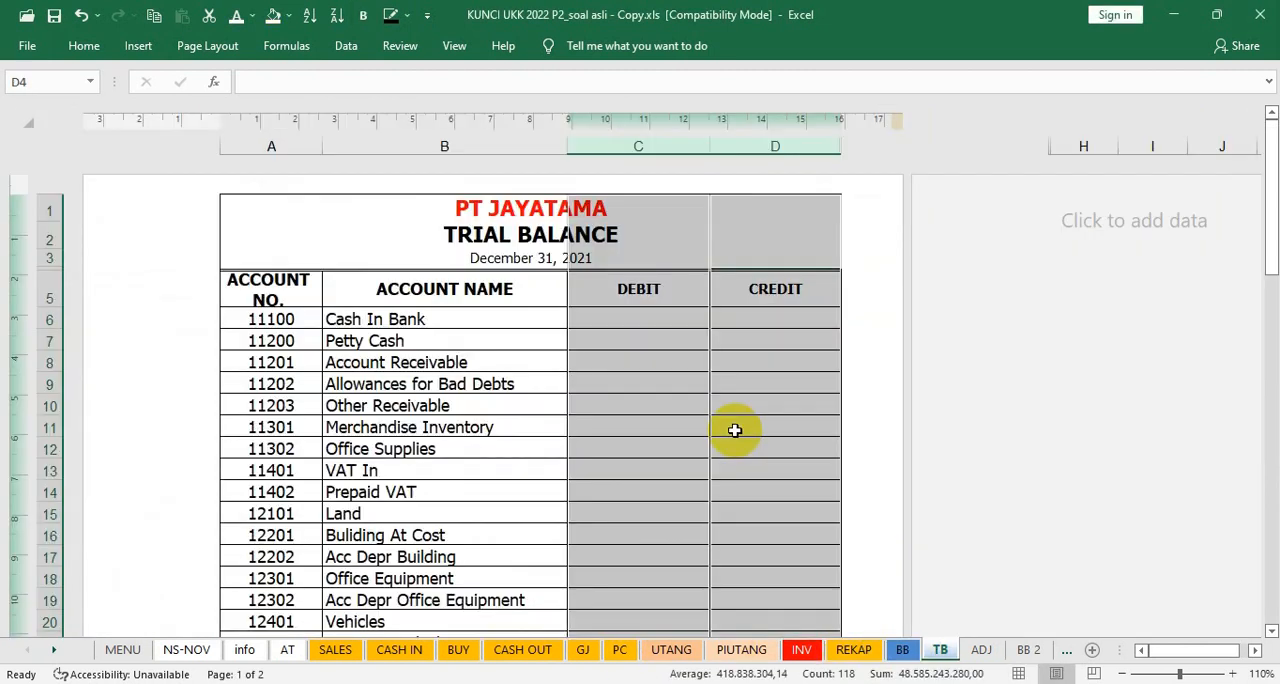
{"action": "left_click", "coordinate": [663, 314]}
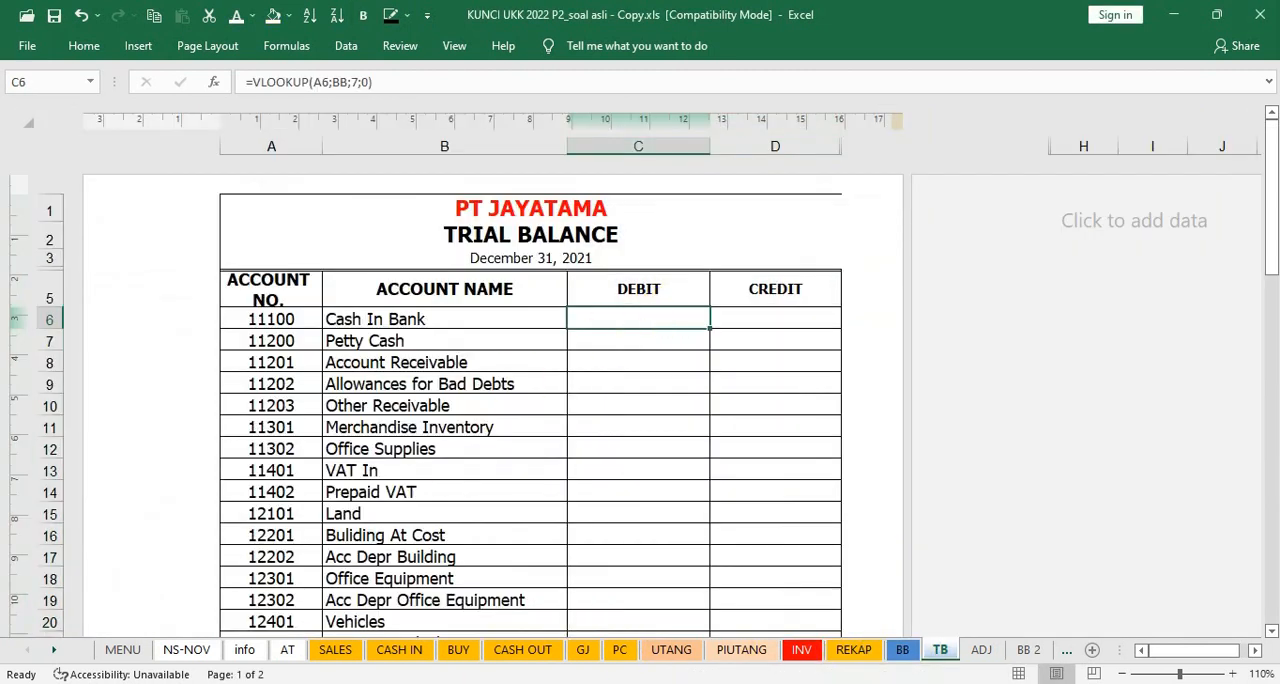
Step: Check Cash In Bank's closing balance in BB cell G14 and show its trial balance debit in C6 in black font
{"action": "left_click", "coordinate": [903, 650]}
{"action": "scroll", "coordinate": [840, 440], "scroll_direction": "up", "scroll_amount": 4}
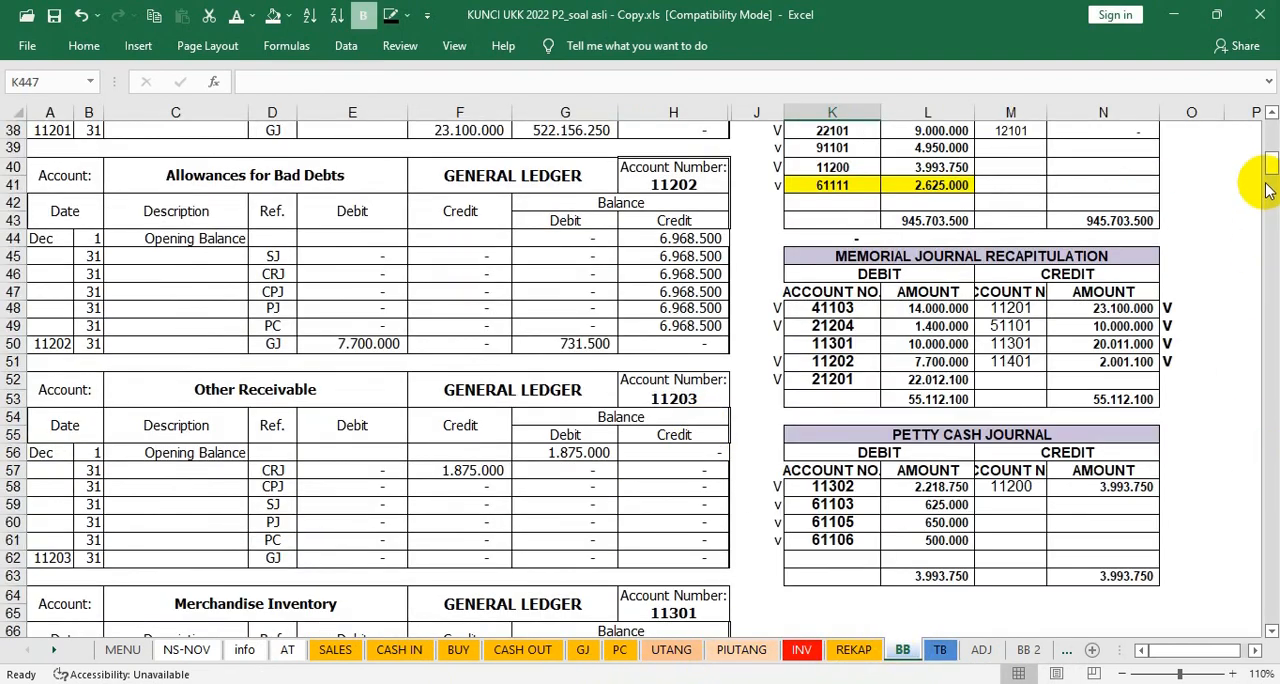
{"action": "left_click_drag", "start_coordinate": [1272, 166], "coordinate": [1272, 135]}
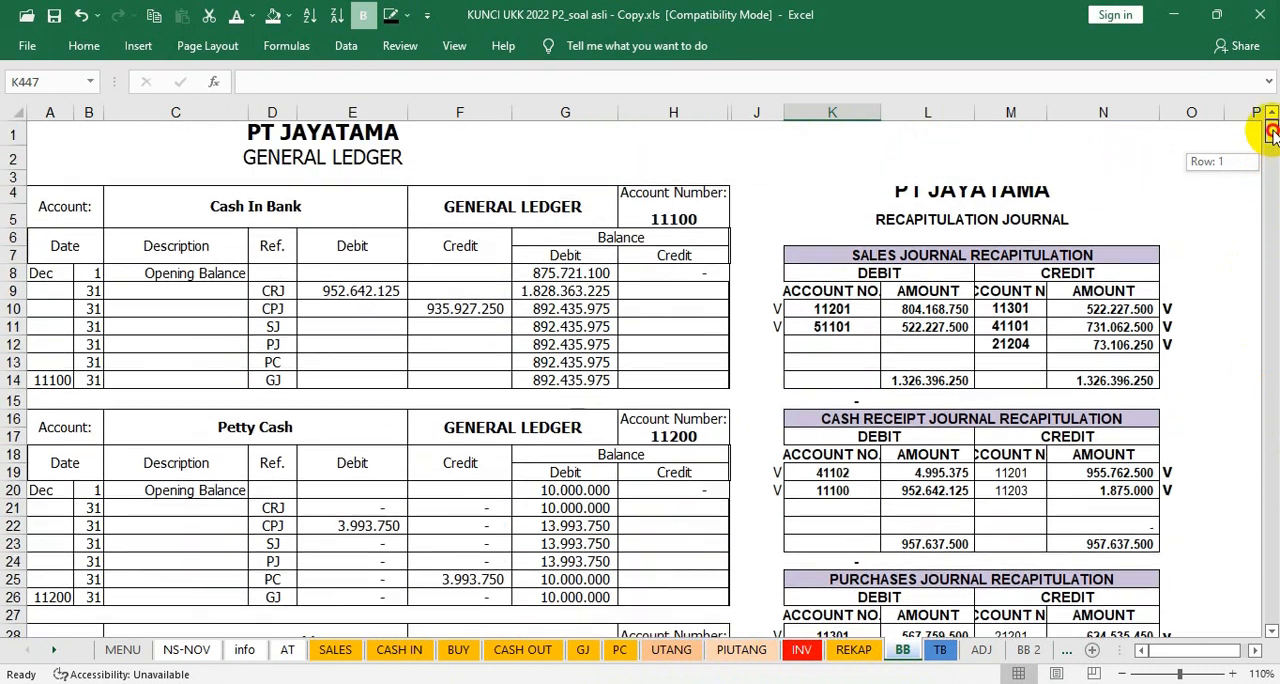
{"action": "left_click", "coordinate": [580, 381]}
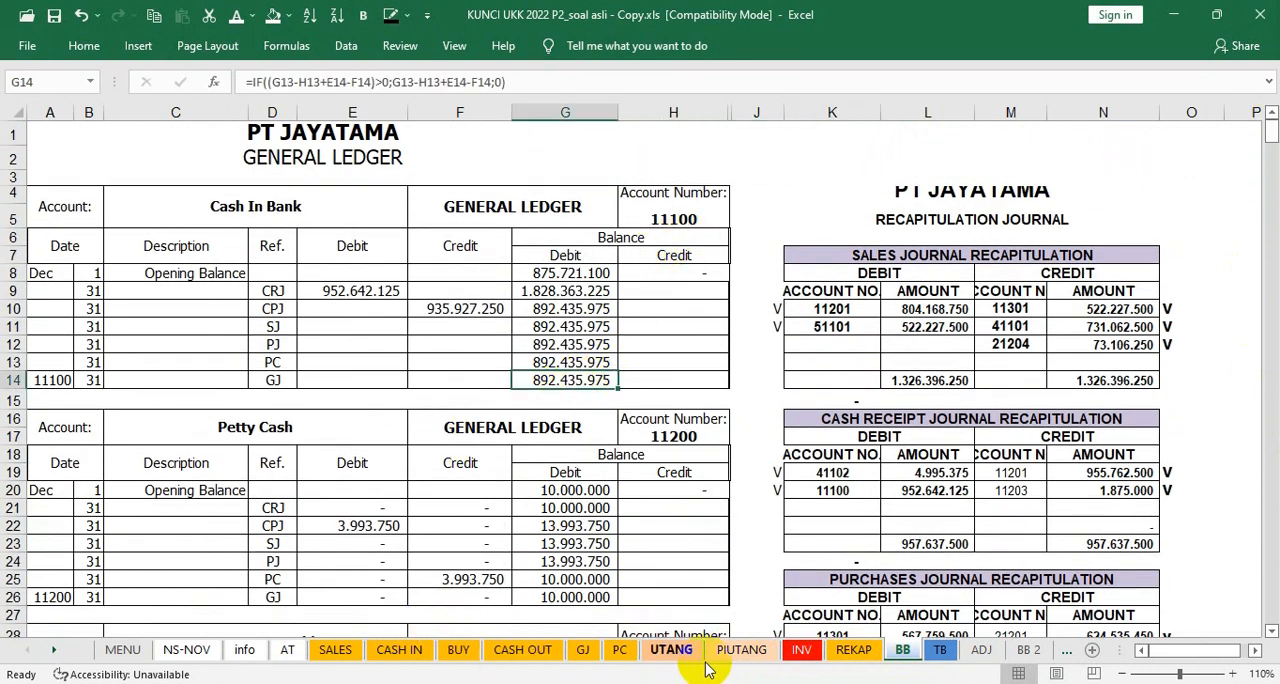
{"action": "left_click", "coordinate": [940, 652]}
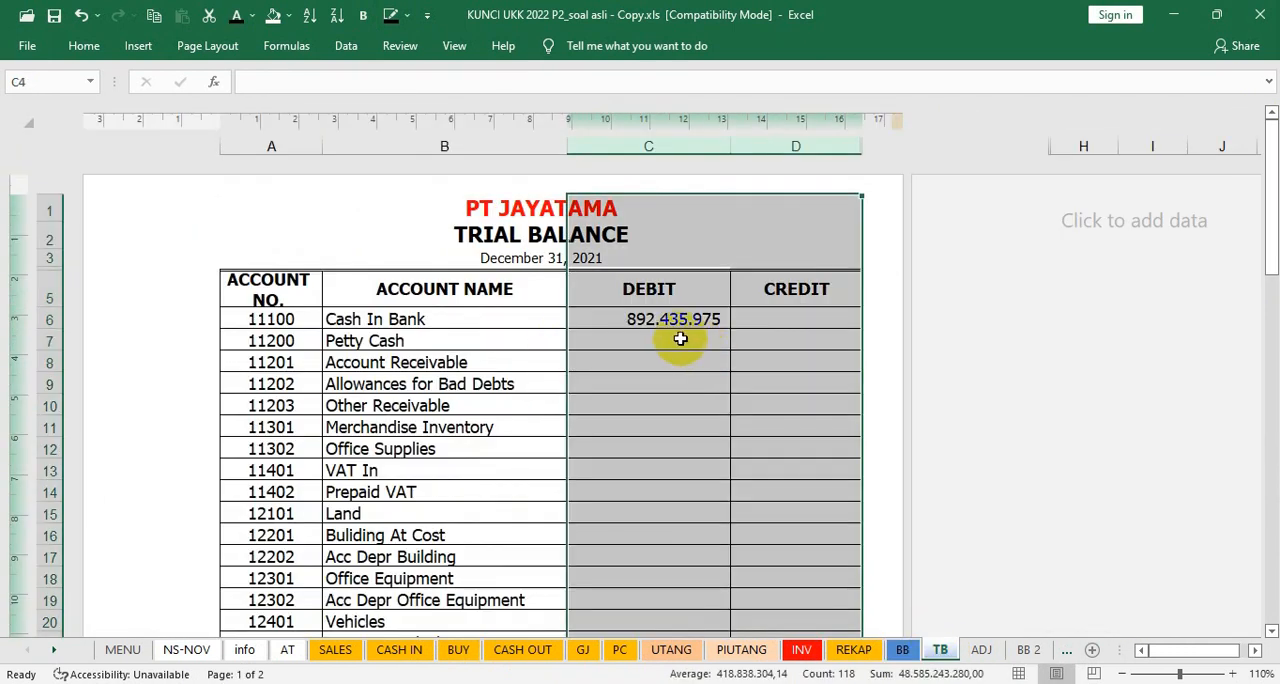
{"action": "left_click", "coordinate": [672, 339]}
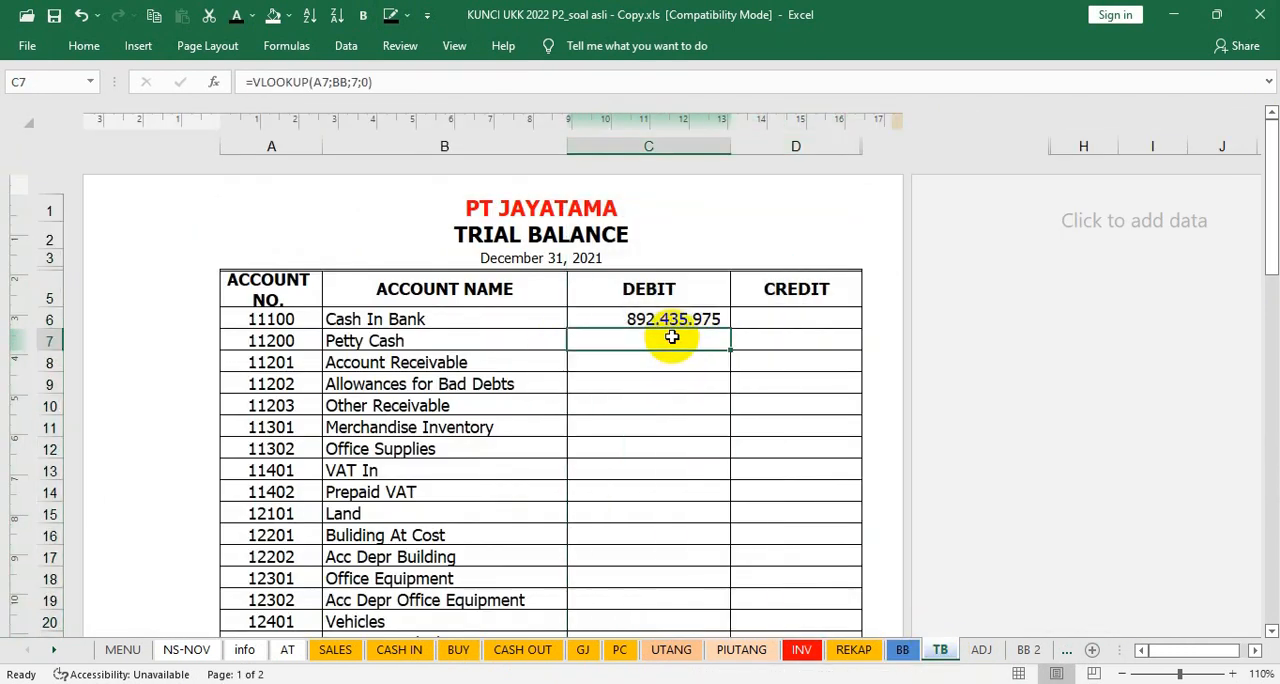
Step: Check Petty Cash's closing balance in BB cell G26 and show its trial balance debit in C7 in black font
{"action": "left_click", "coordinate": [900, 650]}
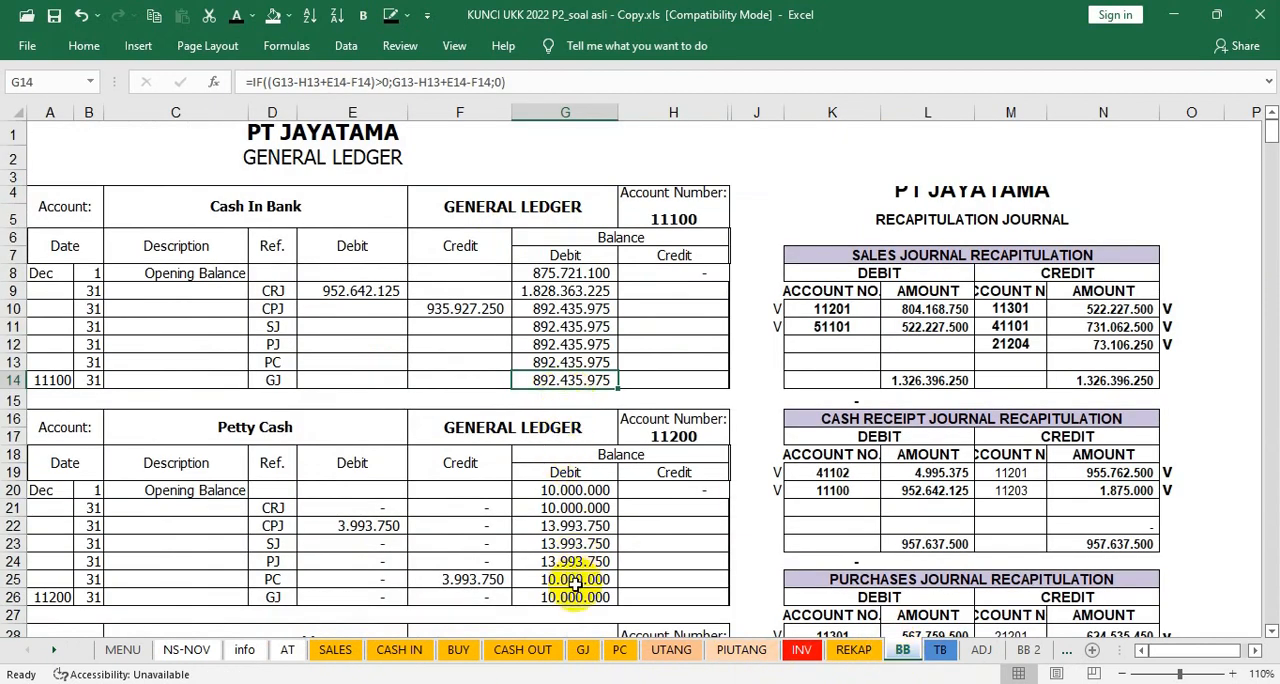
{"action": "left_click", "coordinate": [570, 597]}
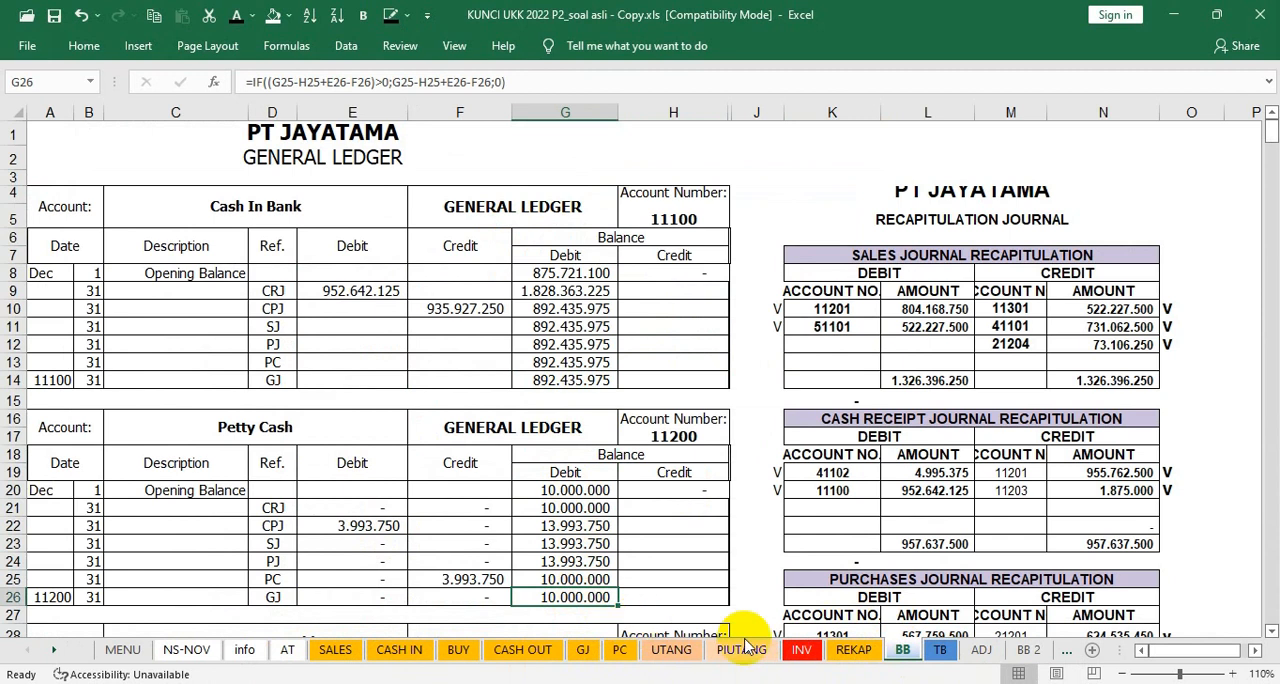
{"action": "left_click", "coordinate": [940, 650]}
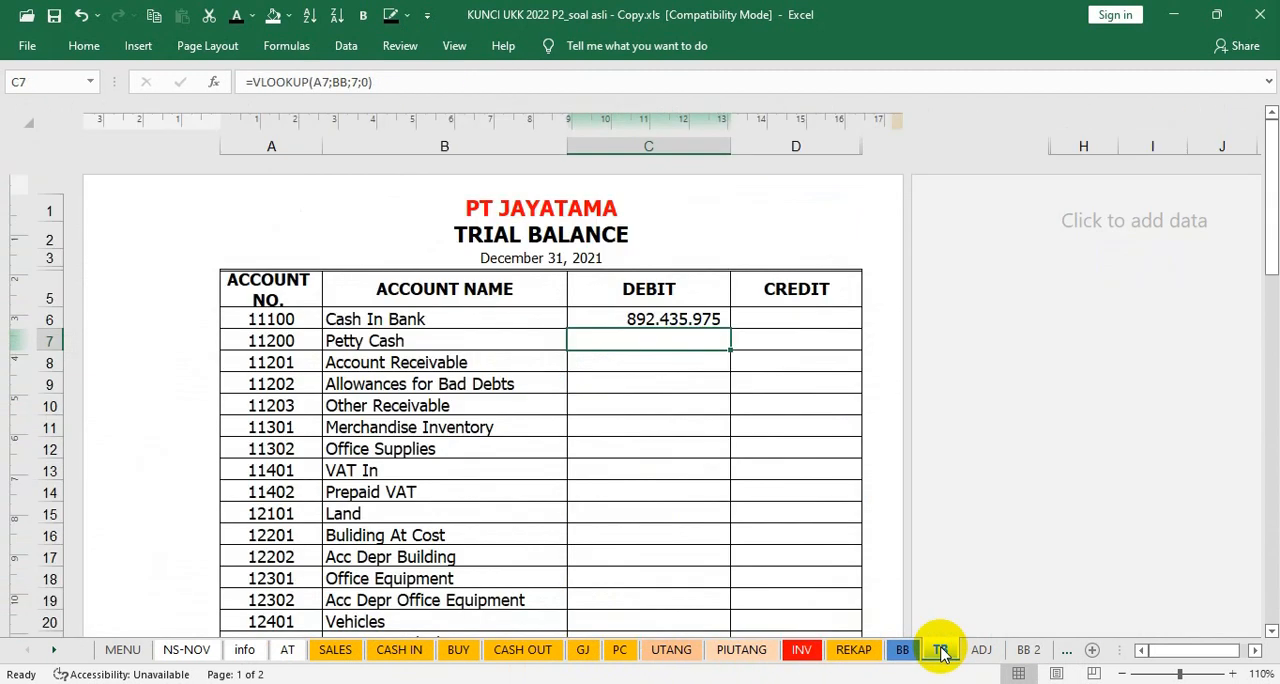
{"action": "left_click", "coordinate": [638, 365]}
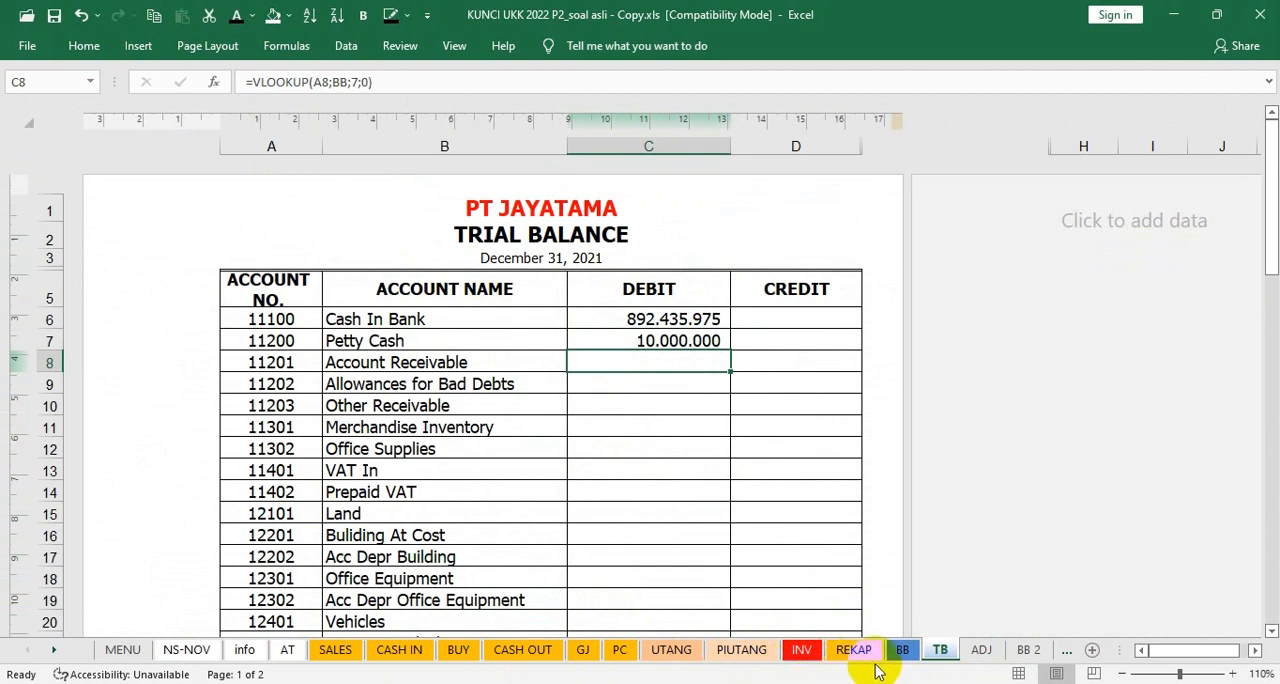
Step: Check Account Receivable's closing balance in BB cell G38 and show its trial balance debit in C8 in black font
{"action": "left_click", "coordinate": [902, 650]}
{"action": "scroll", "coordinate": [628, 502], "scroll_direction": "down", "scroll_amount": 1}
{"action": "scroll", "coordinate": [628, 502], "scroll_direction": "down", "scroll_amount": 4}
{"action": "left_click", "coordinate": [570, 528]}
{"action": "left_click", "coordinate": [940, 650]}
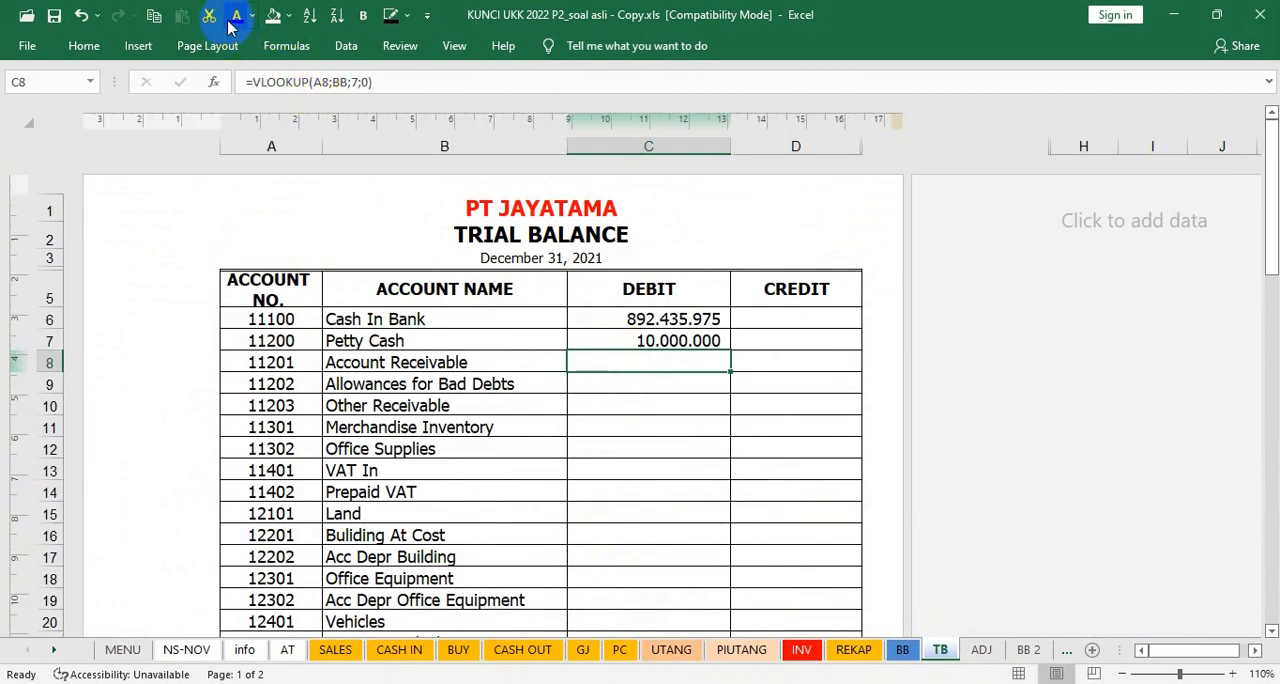
{"action": "left_click", "coordinate": [230, 22]}
{"action": "left_click", "coordinate": [622, 381]}
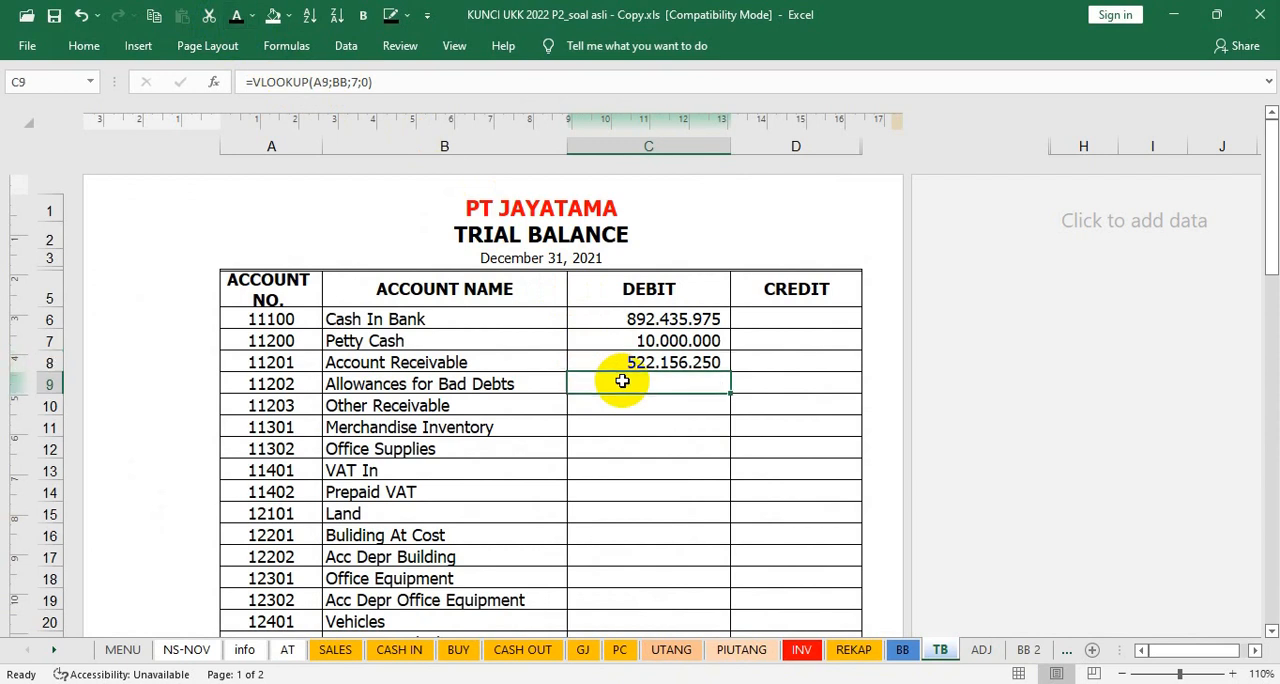
Step: Check the closing balance of Allowances for Bad Debts in the BB sheet and show its trial balance debit in C9 in black font
{"action": "left_click", "coordinate": [900, 652]}
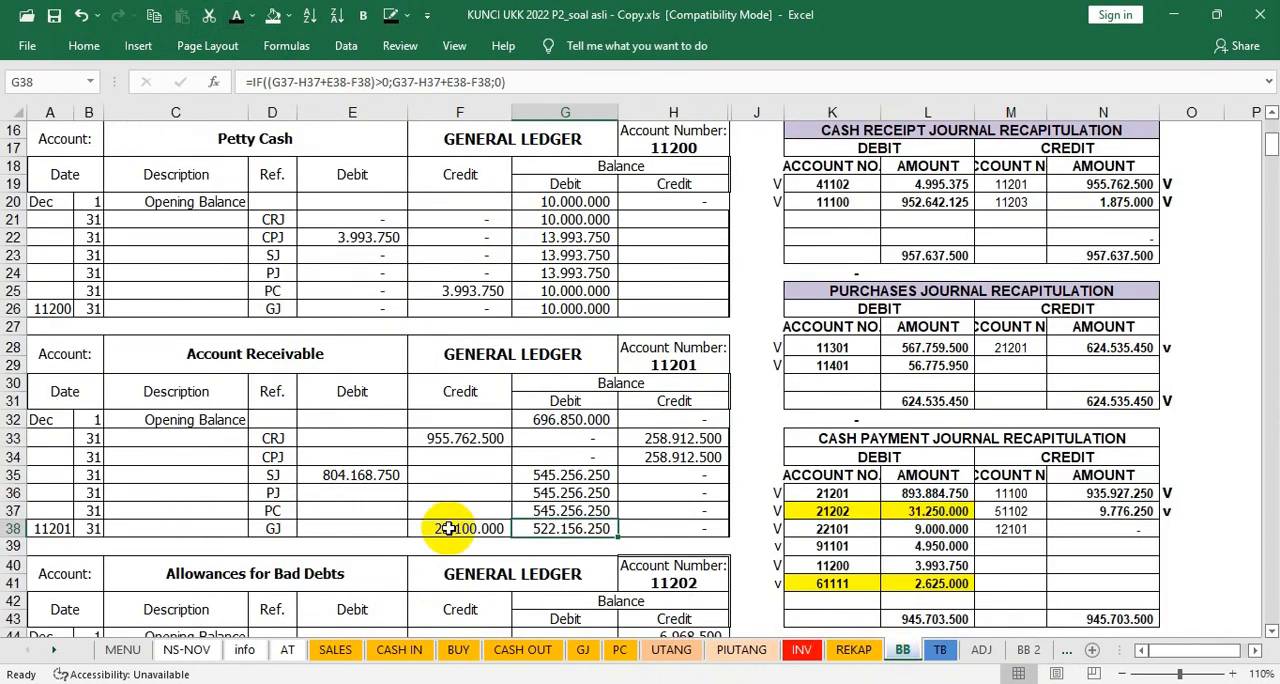
{"action": "scroll", "coordinate": [449, 529], "scroll_direction": "down", "scroll_amount": 6}
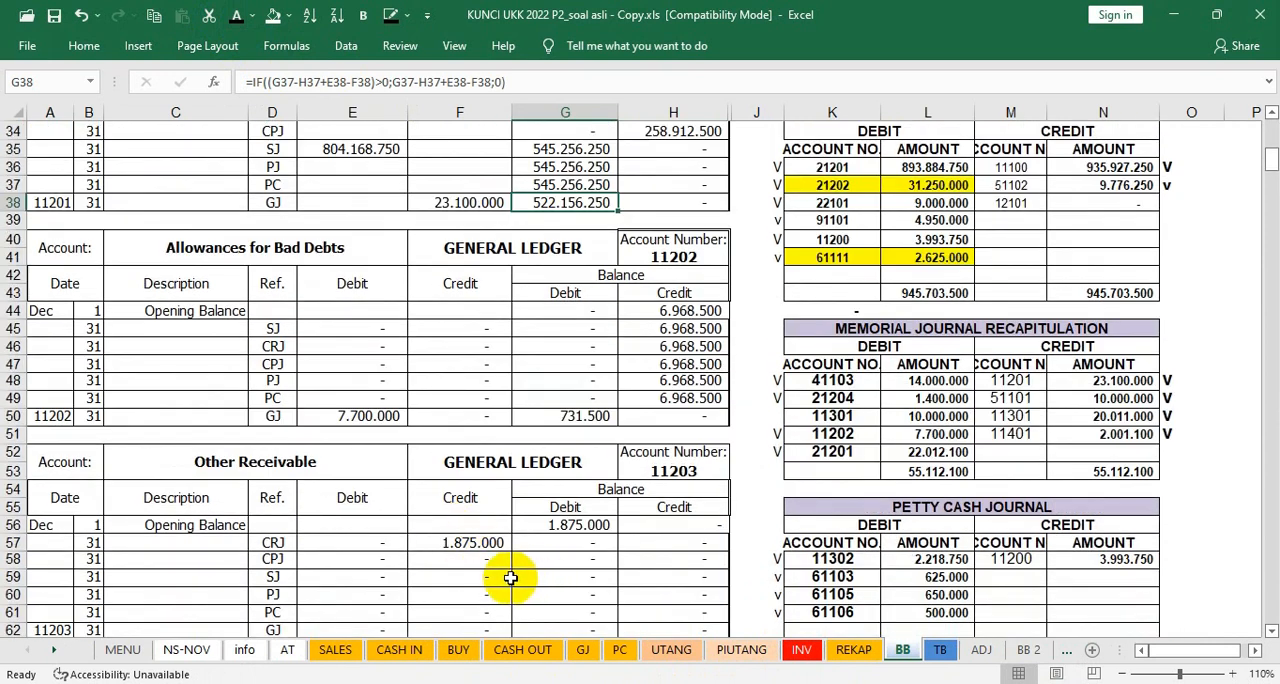
{"action": "scroll", "coordinate": [510, 577], "scroll_direction": "down", "scroll_amount": 1}
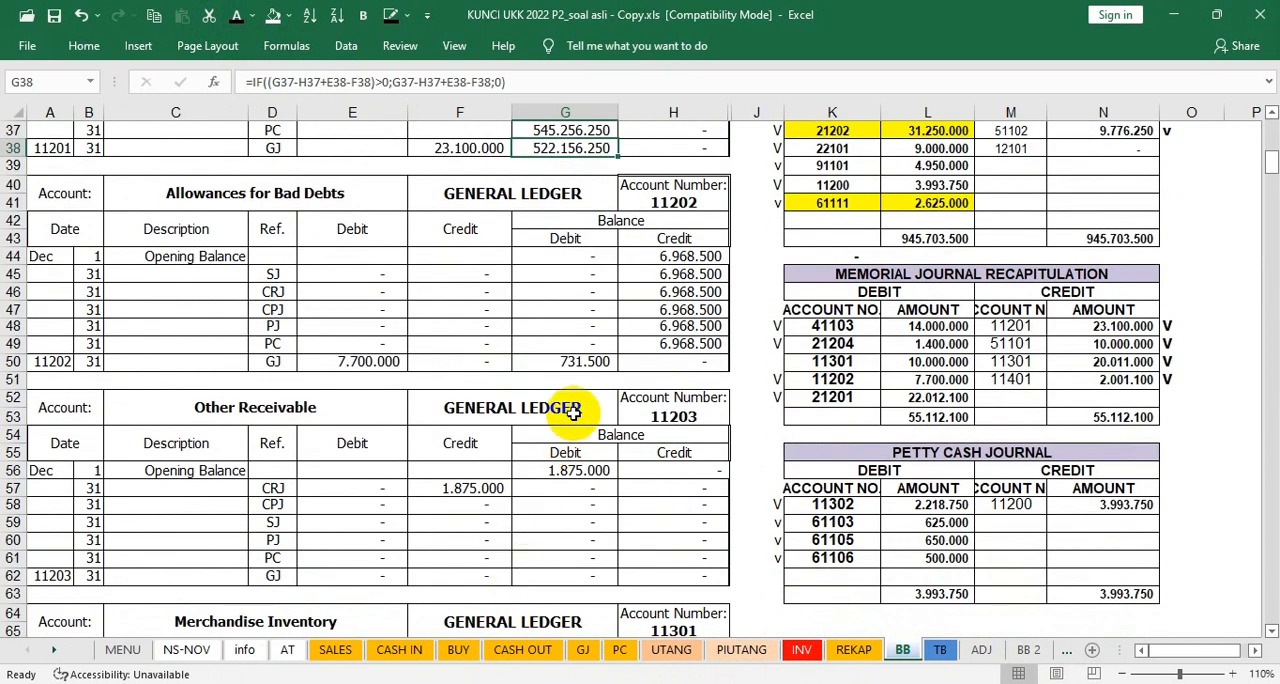
{"action": "left_click", "coordinate": [940, 651]}
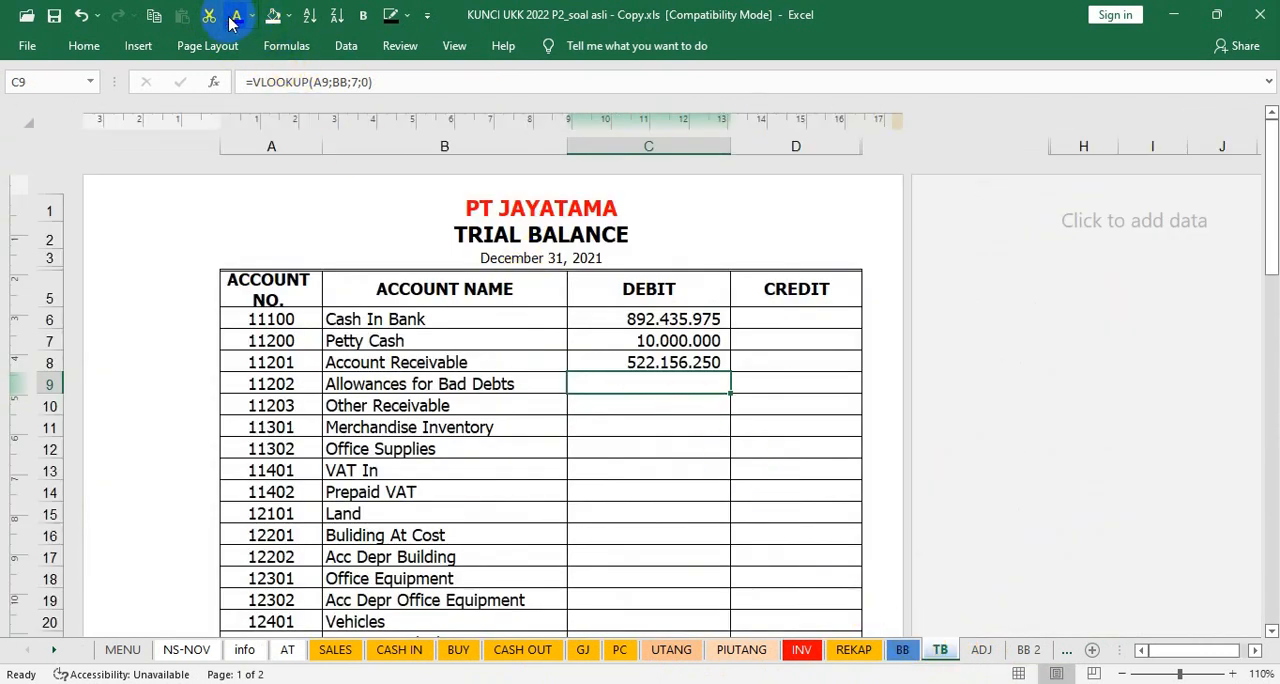
{"action": "left_click", "coordinate": [674, 406]}
Step: Check Other Receivable's closing balance in the BB sheet and show its trial balance debit in C10 in black font
{"action": "left_click", "coordinate": [902, 650]}
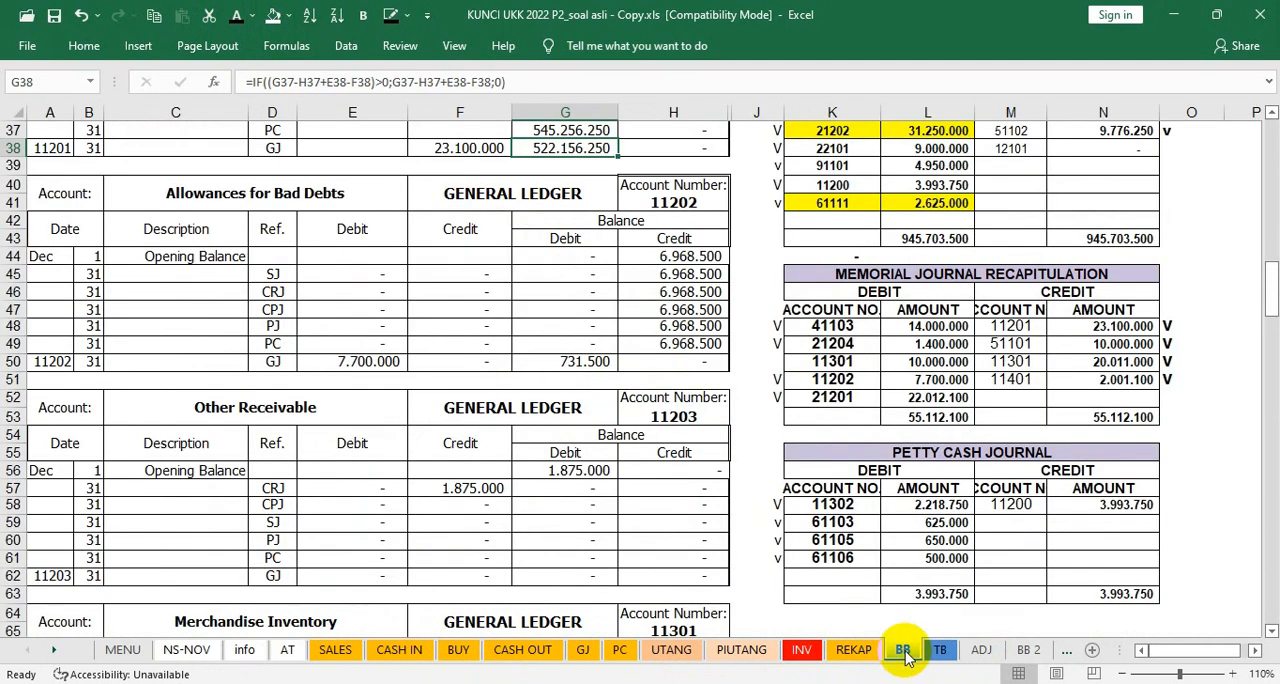
{"action": "scroll", "coordinate": [587, 513], "scroll_direction": "down", "scroll_amount": 5}
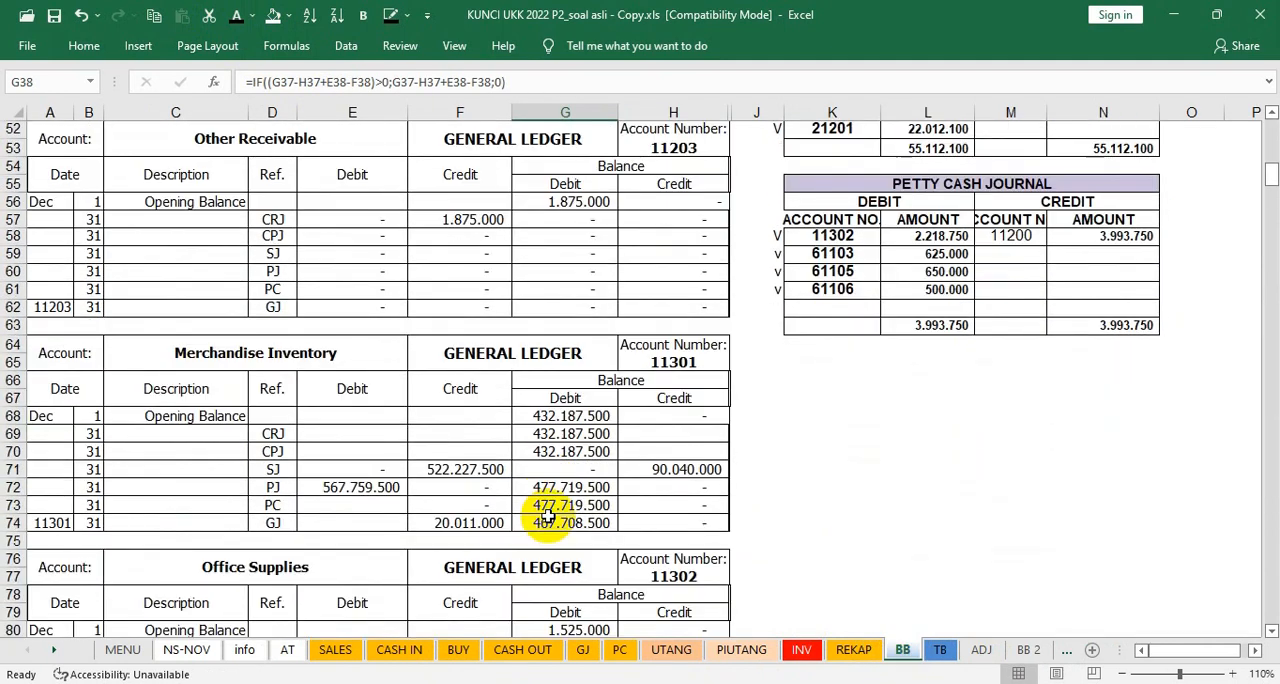
{"action": "scroll", "coordinate": [600, 560], "scroll_direction": "up", "scroll_amount": 1}
{"action": "scroll", "coordinate": [594, 480], "scroll_direction": "down", "scroll_amount": 3}
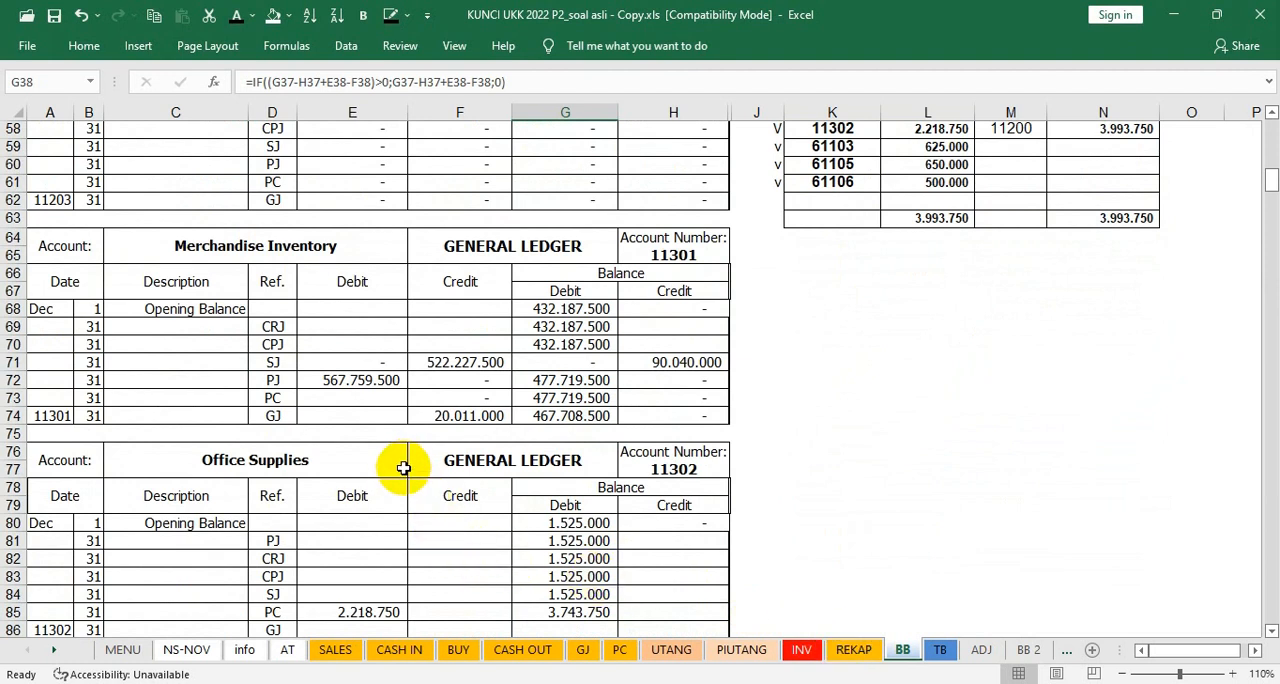
{"action": "scroll", "coordinate": [492, 435], "scroll_direction": "up", "scroll_amount": 5}
{"action": "scroll", "coordinate": [491, 430], "scroll_direction": "down", "scroll_amount": 6}
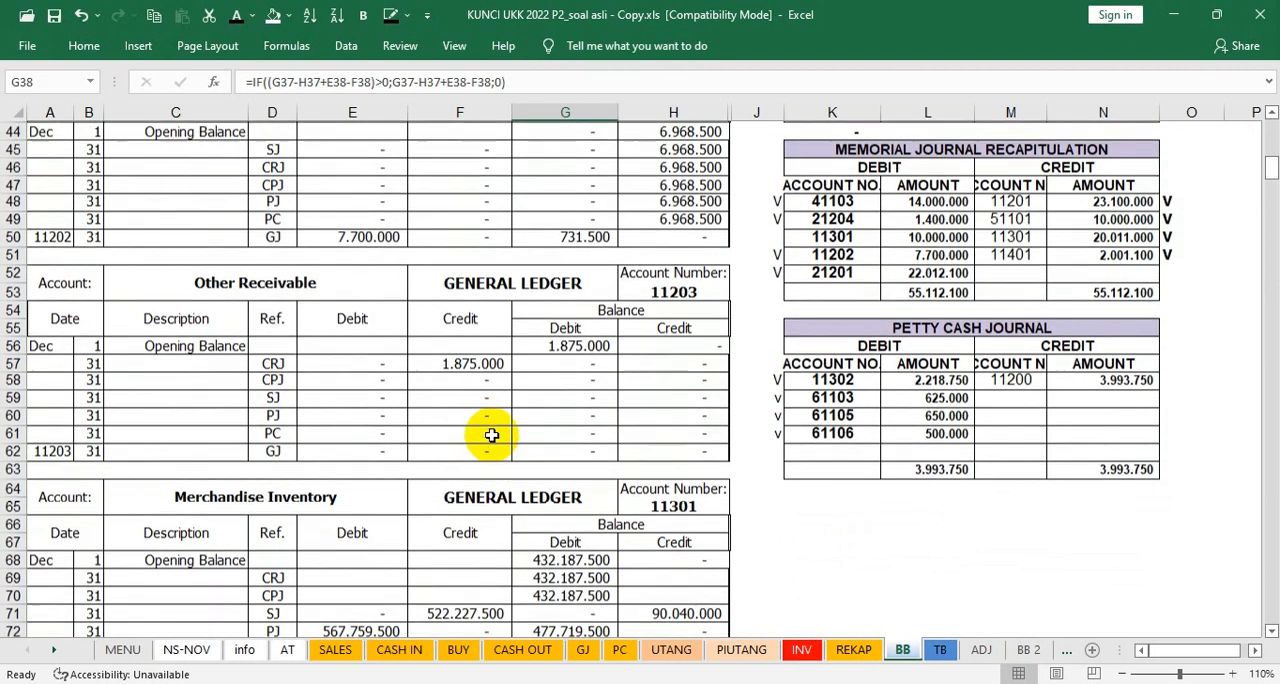
{"action": "scroll", "coordinate": [492, 442], "scroll_direction": "down", "scroll_amount": 1}
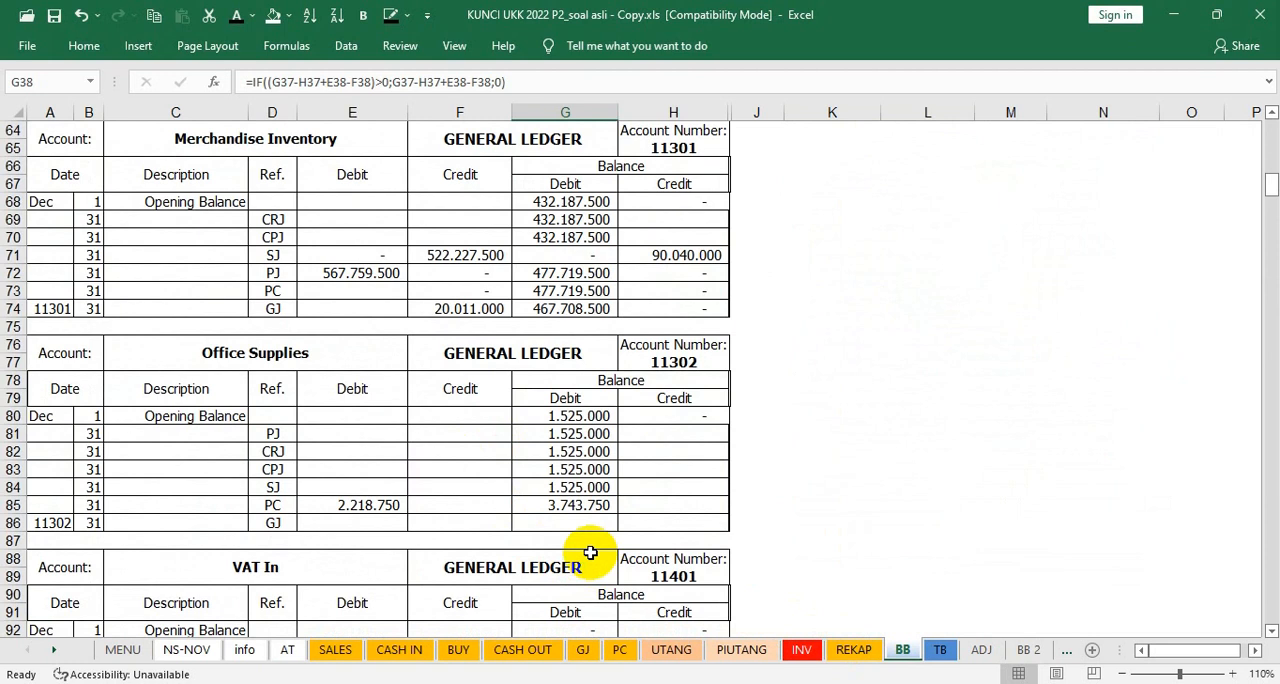
{"action": "left_click", "coordinate": [941, 651]}
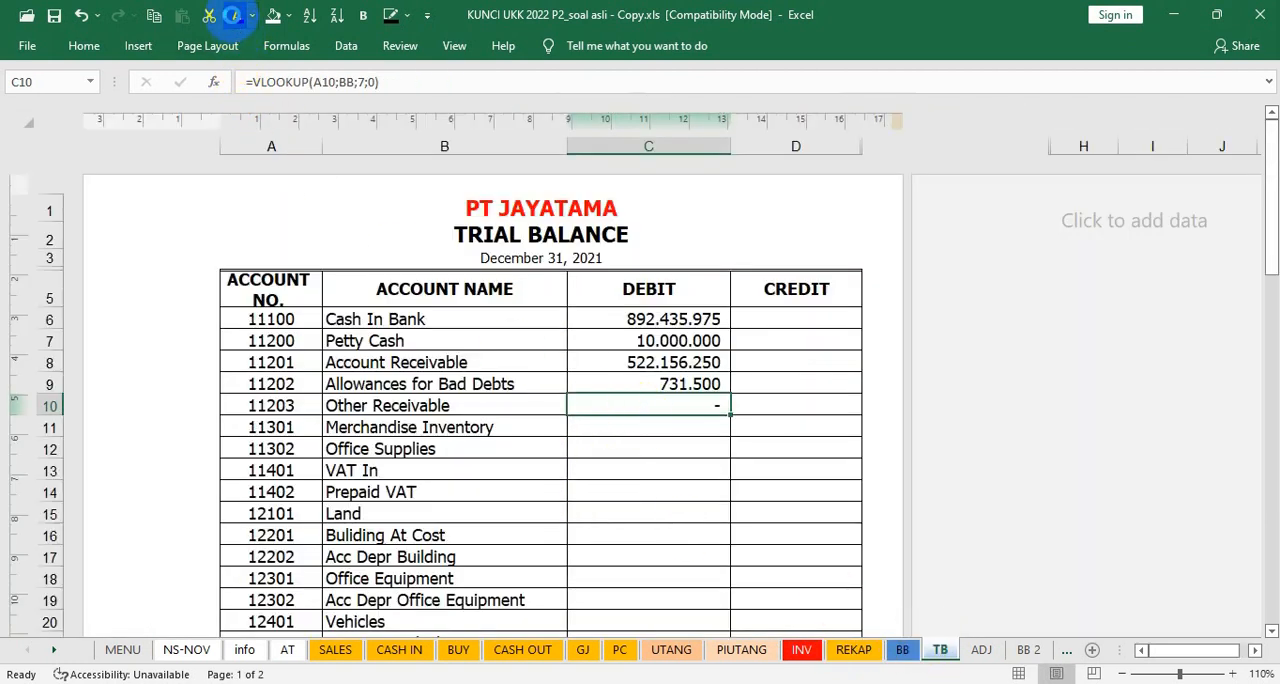
Step: Show Merchandise Inventory's trial balance debit in C11 in black font and check it against BB cell G74
{"action": "key", "text": "Down"}
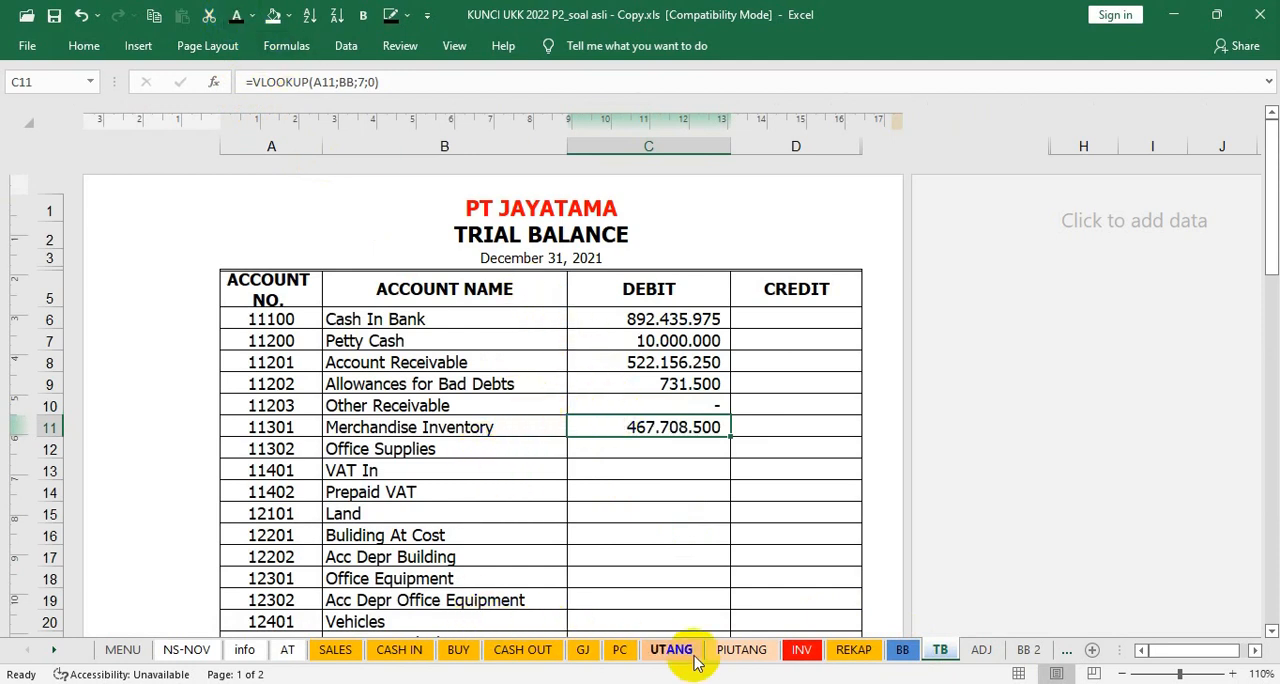
{"action": "left_click", "coordinate": [903, 650]}
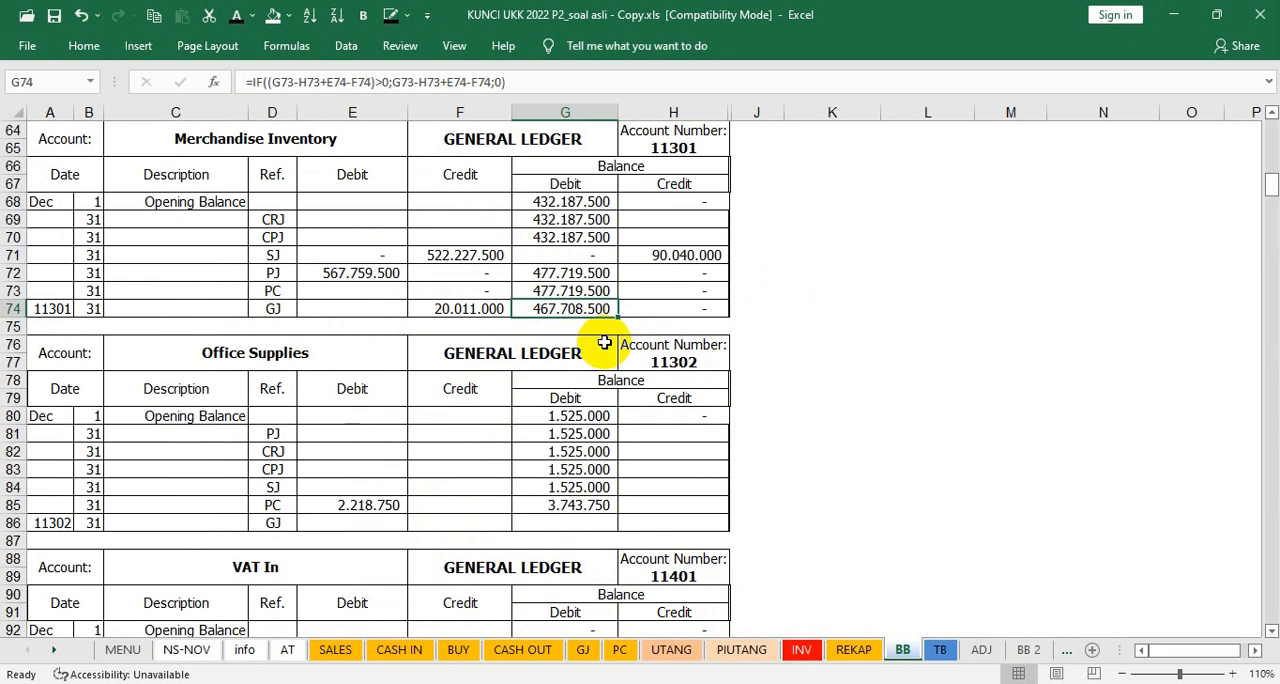
{"action": "key", "text": "ctrl+Page_Down"}
Step: Check Office Supplies' closing balance in BB cell G85 and show its trial balance debit in C12 in black font
{"action": "left_click", "coordinate": [655, 451]}
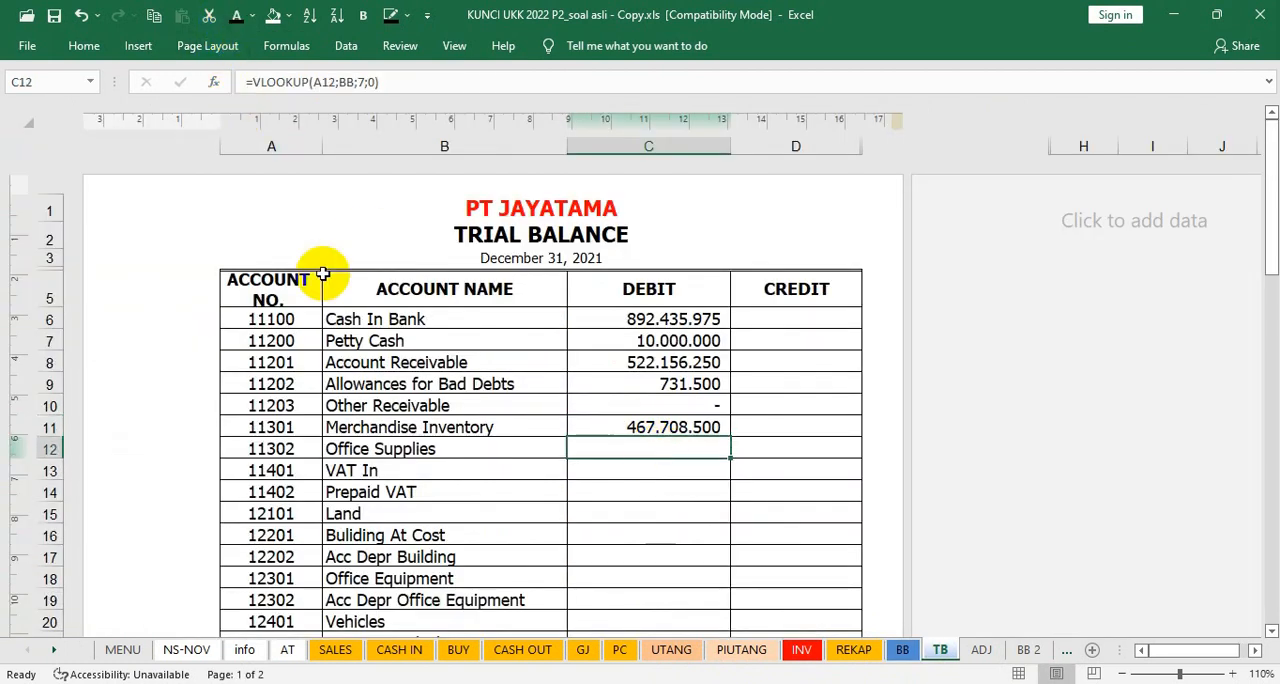
{"action": "left_click", "coordinate": [902, 650]}
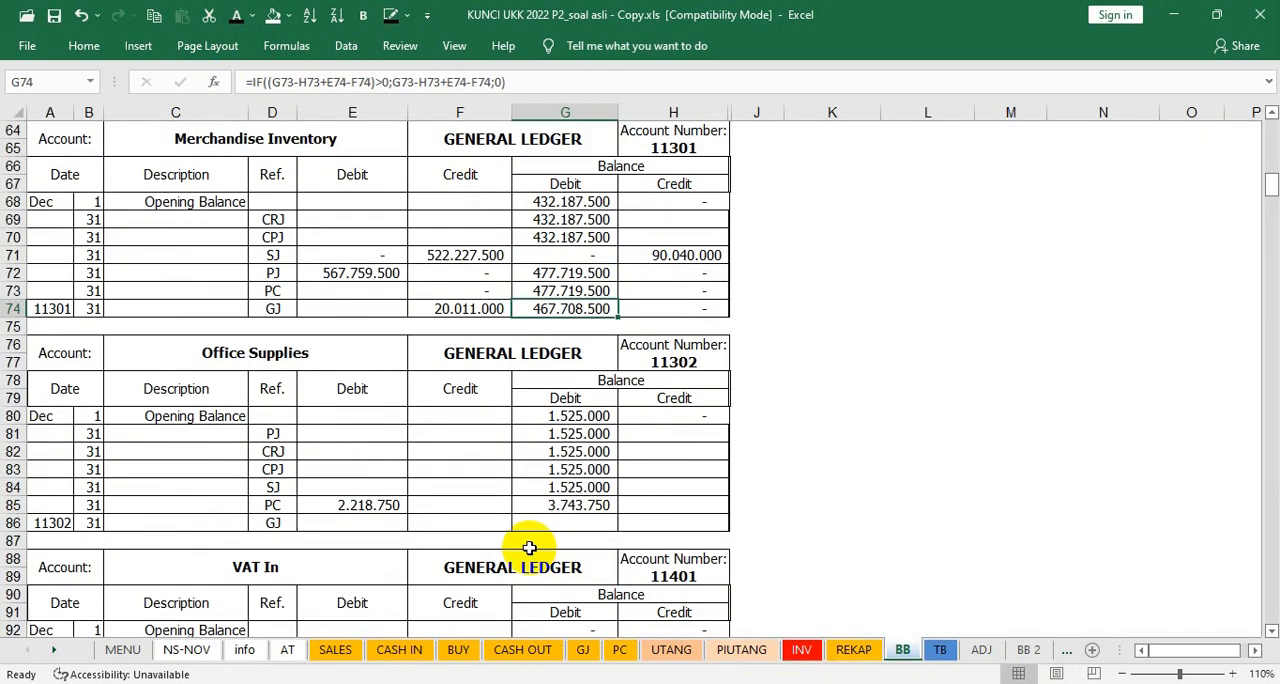
{"action": "left_click", "coordinate": [548, 505]}
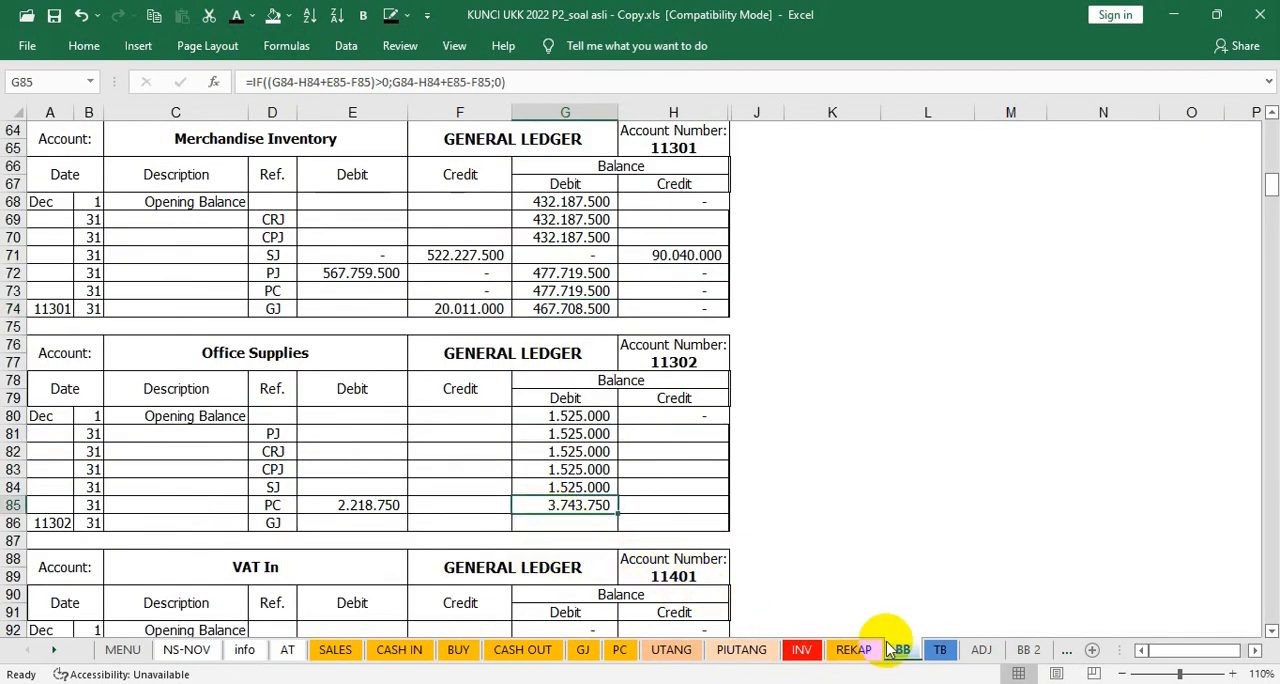
{"action": "left_click", "coordinate": [940, 650]}
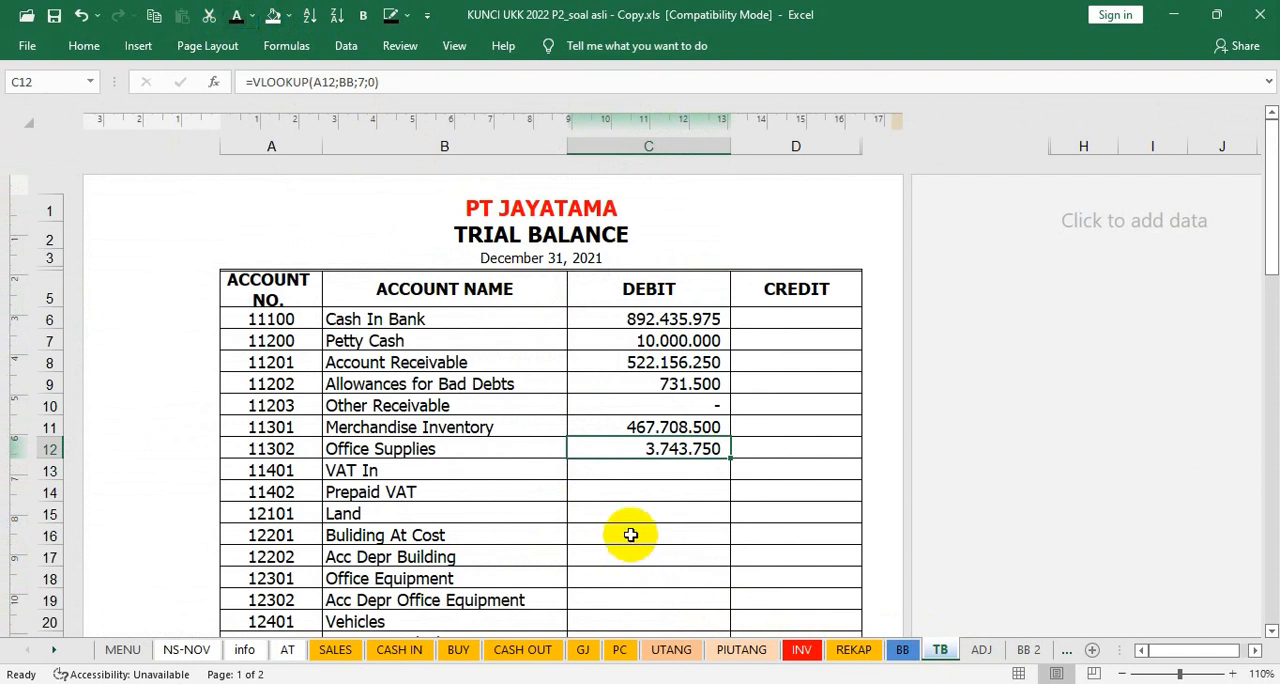
Step: Check VAT In's closing balance in the BB sheet and show its trial balance debit in C13 in black font
{"action": "left_click", "coordinate": [663, 469]}
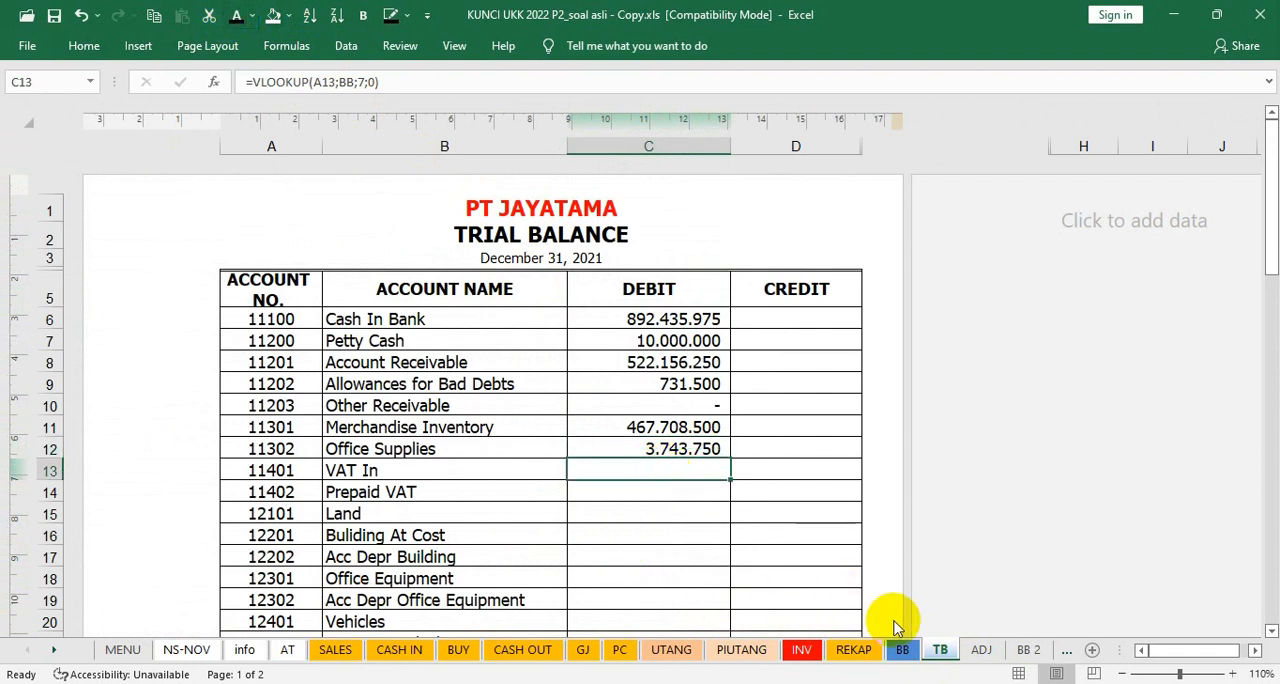
{"action": "left_click", "coordinate": [902, 650]}
{"action": "scroll", "coordinate": [565, 557], "scroll_direction": "down", "scroll_amount": 6}
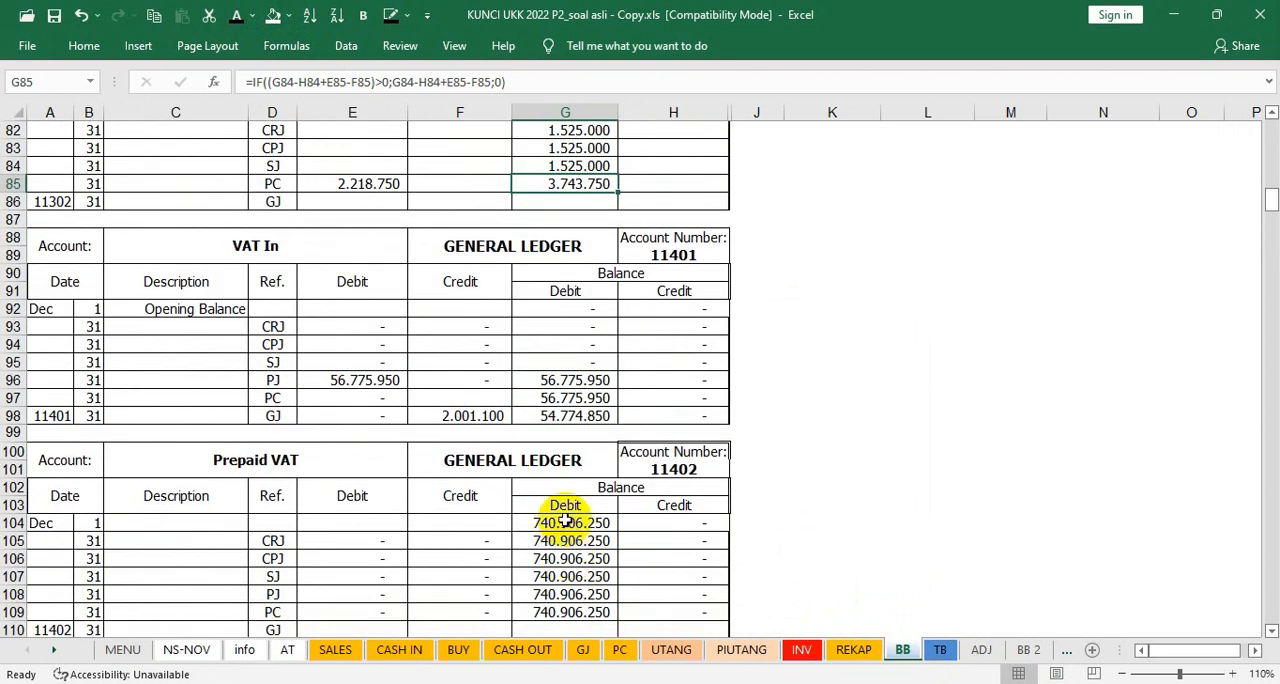
{"action": "left_click", "coordinate": [938, 648]}
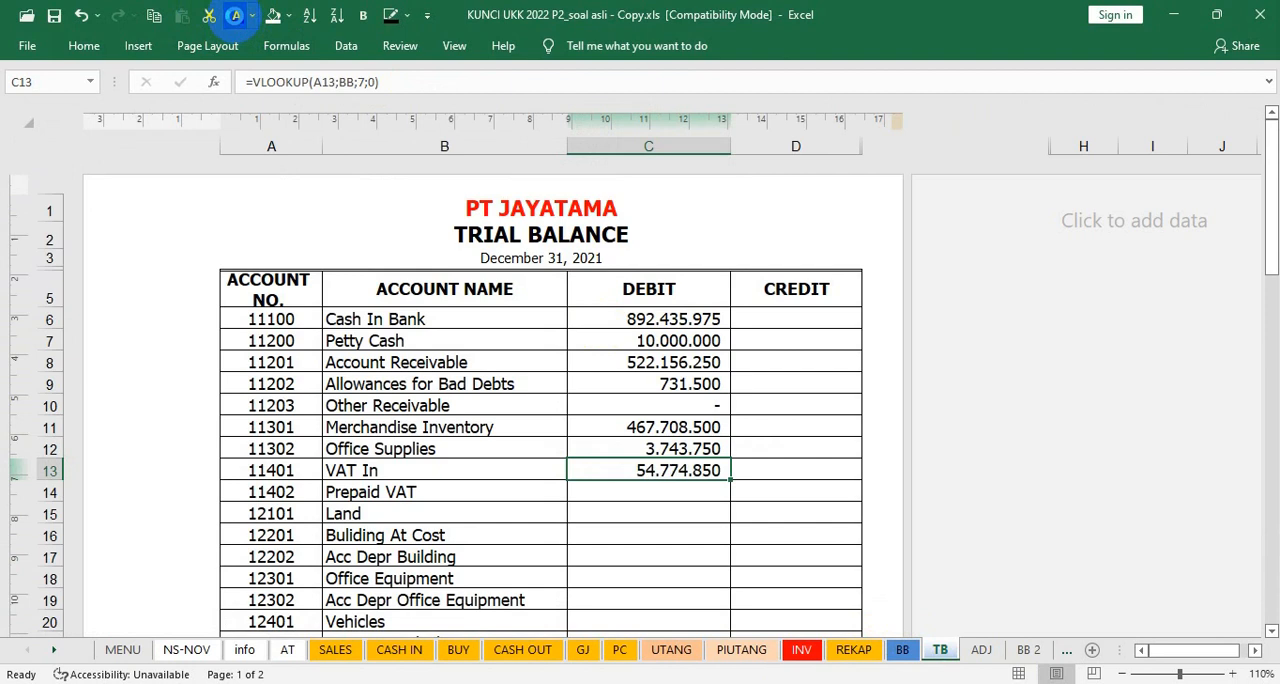
Step: Show the trial balance debits of Prepaid VAT in C14 and Land in C15 in black font
{"action": "key", "text": "Down"}
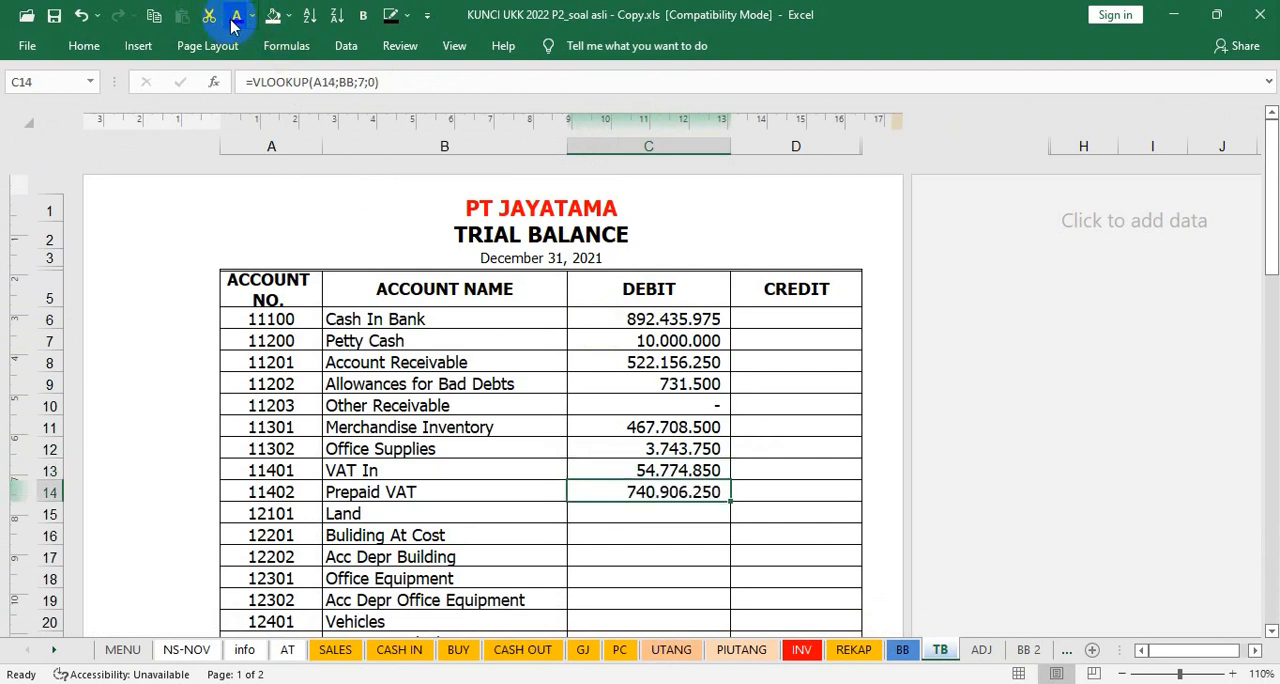
{"action": "key", "text": "Down"}
{"action": "key", "text": "Down"}
{"action": "left_click", "coordinate": [606, 507]}
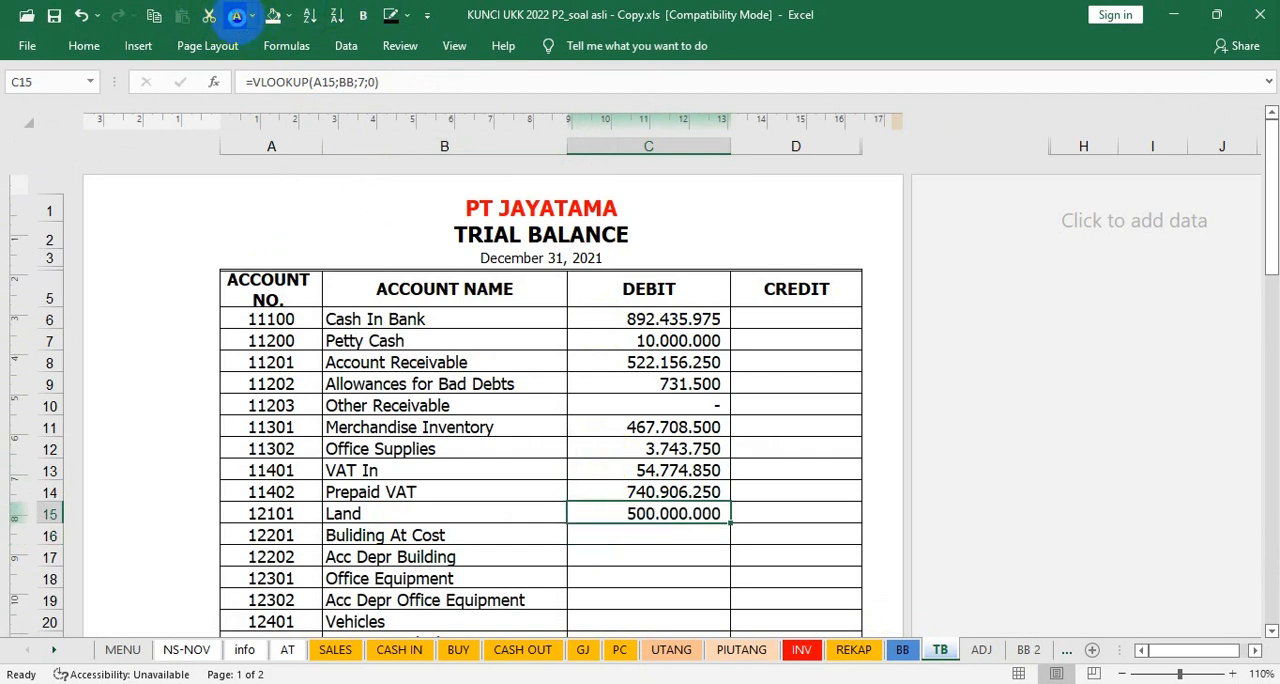
Step: Show the trial balance debits of Buliding At Cost in C16 and Acc Depr Building in C17 in black font
{"action": "key", "text": "Down"}
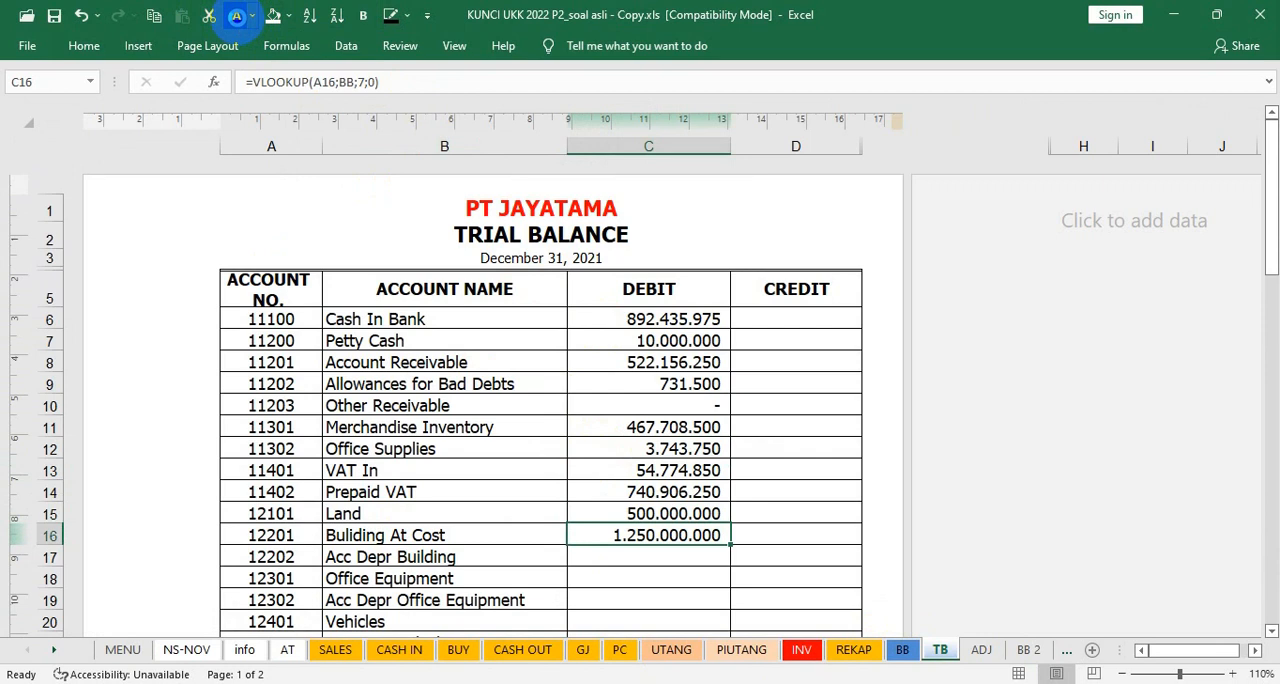
{"action": "key", "text": "Down"}
{"action": "key", "text": "Down"}
Step: Show the trial balance credits of Acc Depr Building in D17 and Acc Depr Office Equipment in D19 in black font
{"action": "left_click", "coordinate": [817, 555]}
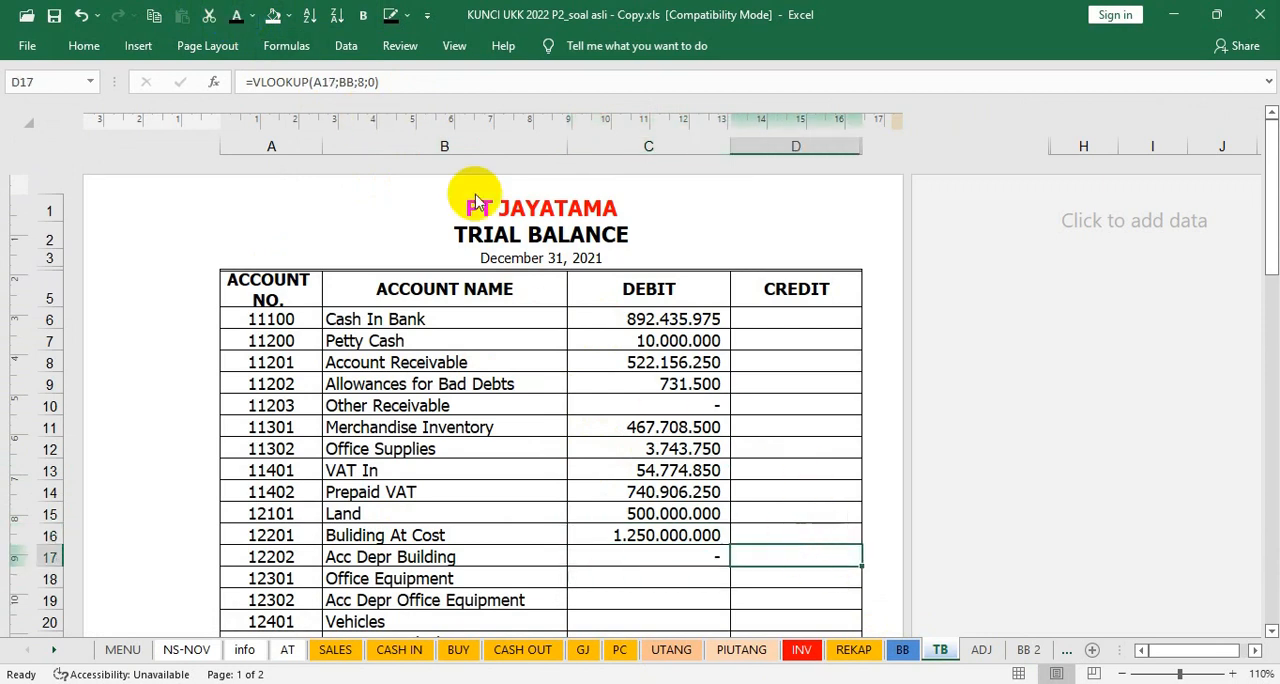
{"action": "key", "text": "Down"}
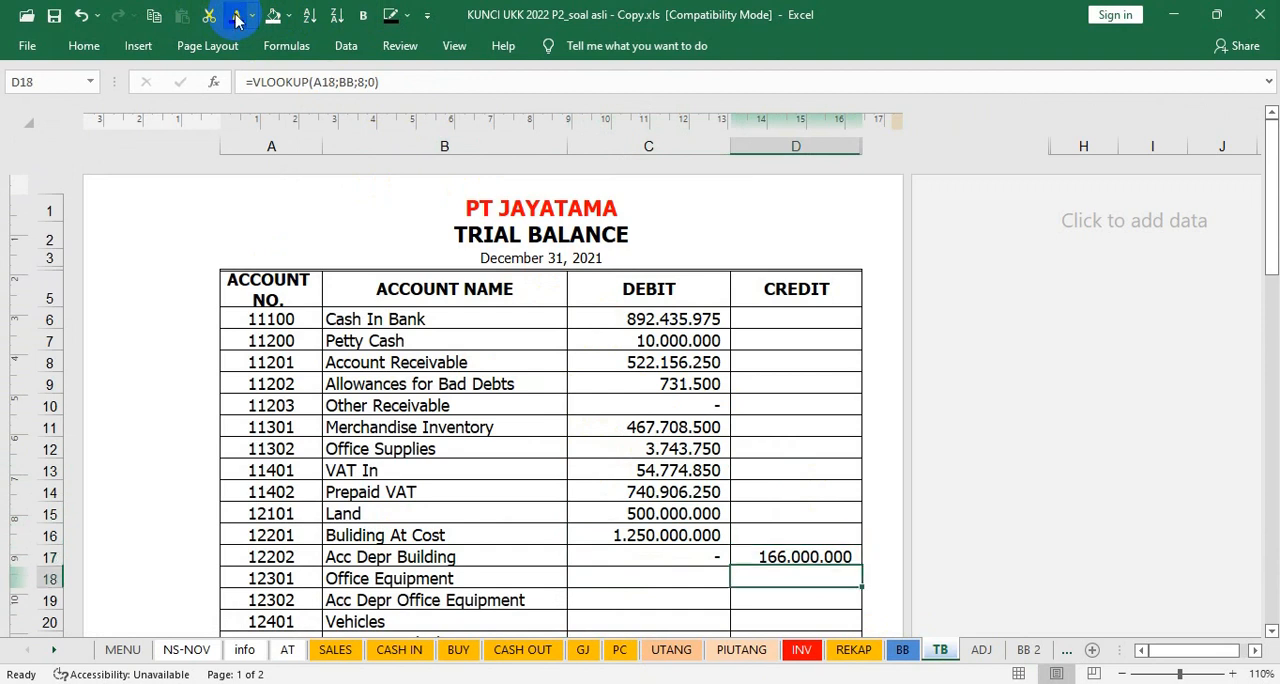
{"action": "key", "text": "Down"}
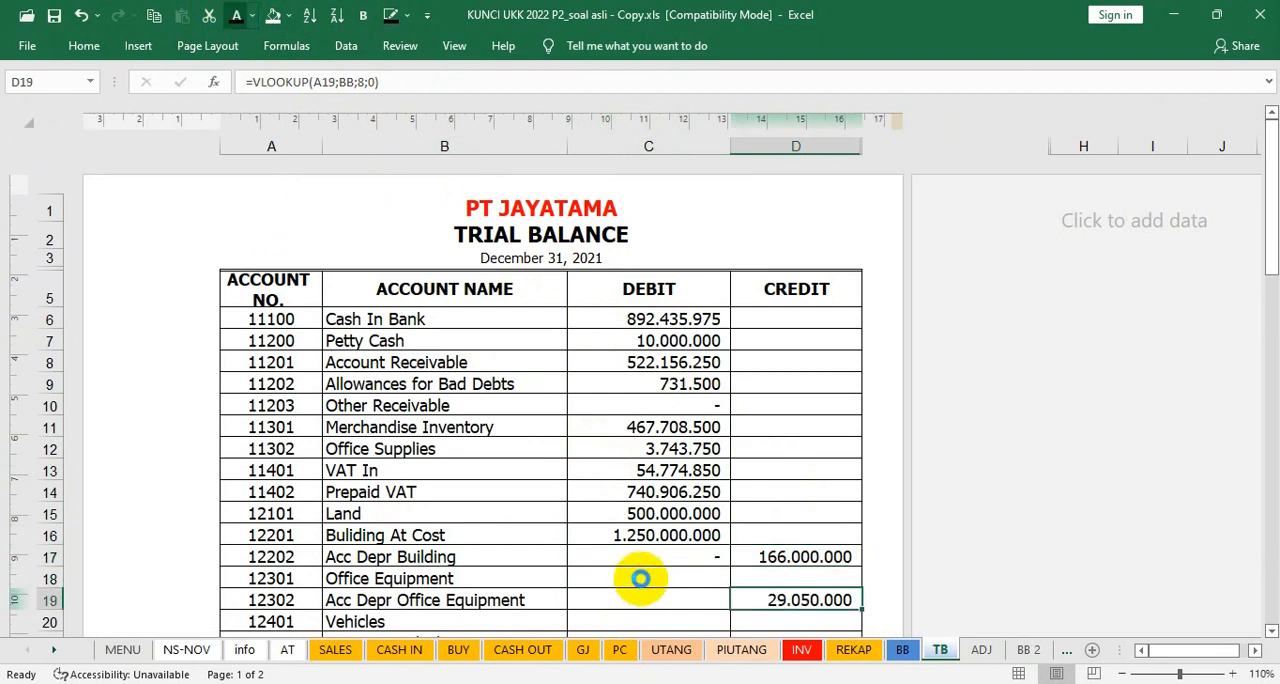
Step: Show the trial balance debits of Office Equipment in C18 and Vehicles in C20 in black font
{"action": "left_click", "coordinate": [641, 572]}
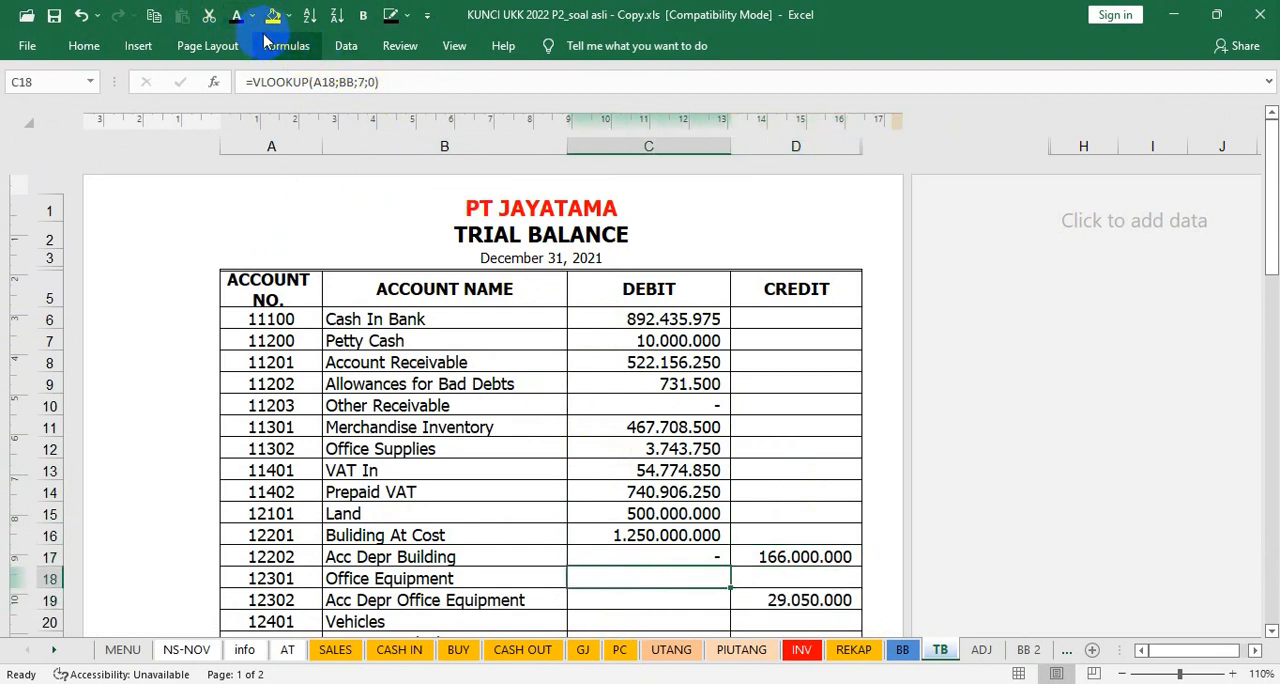
{"action": "left_click", "coordinate": [233, 22]}
{"action": "scroll", "coordinate": [670, 600], "scroll_direction": "down", "scroll_amount": 3}
{"action": "left_click", "coordinate": [674, 458]}
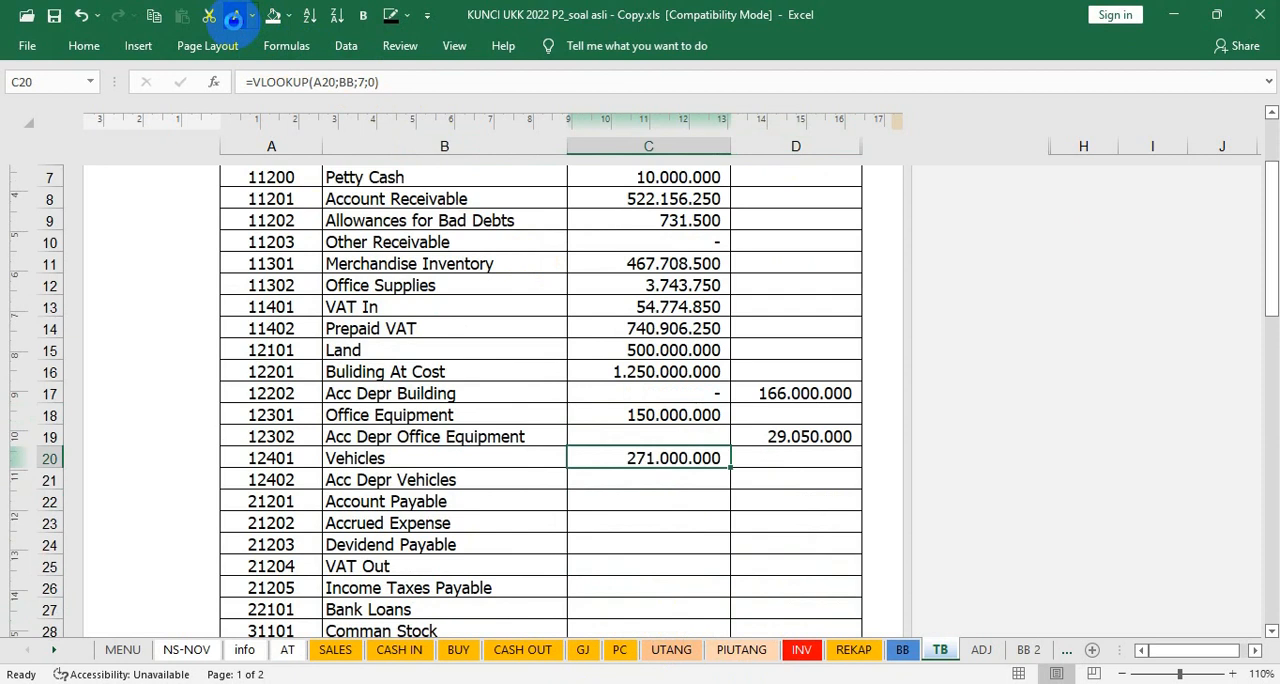
Step: Compare the BB closing balances from Prepaid VAT through Acc Depr Office Equipment with their trial balance amounts
{"action": "left_click", "coordinate": [903, 650]}
{"action": "scroll", "coordinate": [434, 418], "scroll_direction": "down", "scroll_amount": 5}
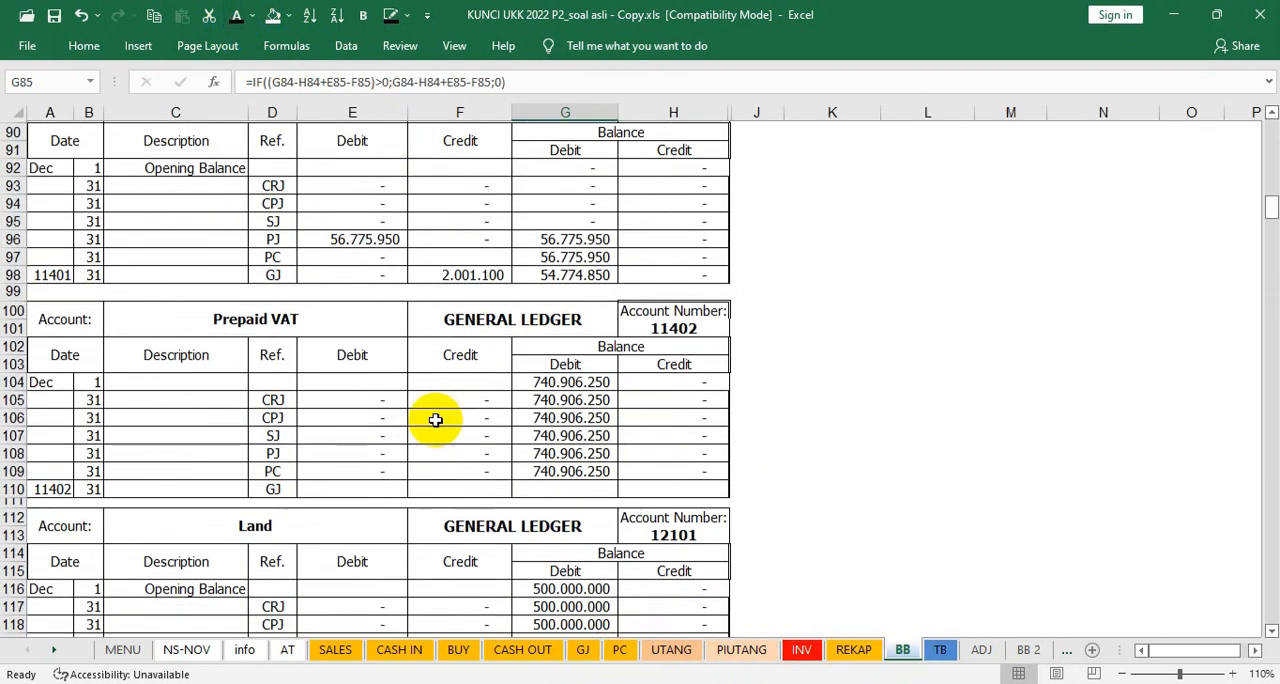
{"action": "scroll", "coordinate": [434, 418], "scroll_direction": "down", "scroll_amount": 2}
{"action": "scroll", "coordinate": [567, 490], "scroll_direction": "down", "scroll_amount": 3}
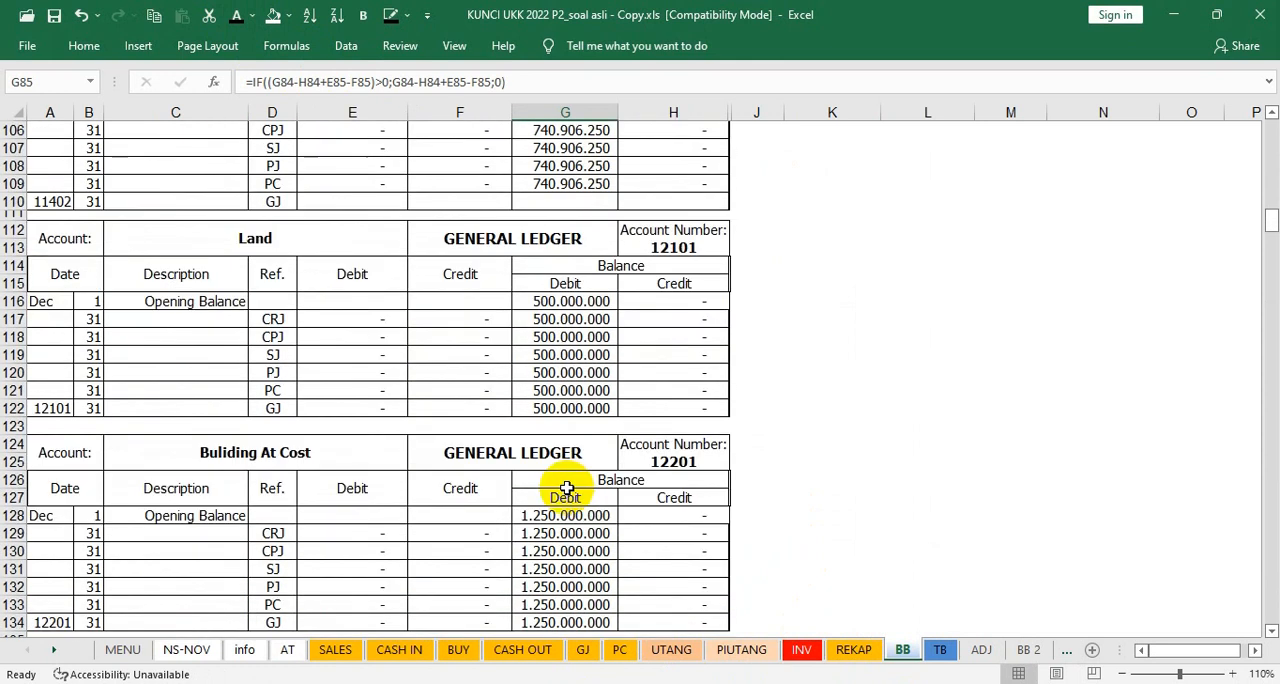
{"action": "scroll", "coordinate": [566, 487], "scroll_direction": "down", "scroll_amount": 1}
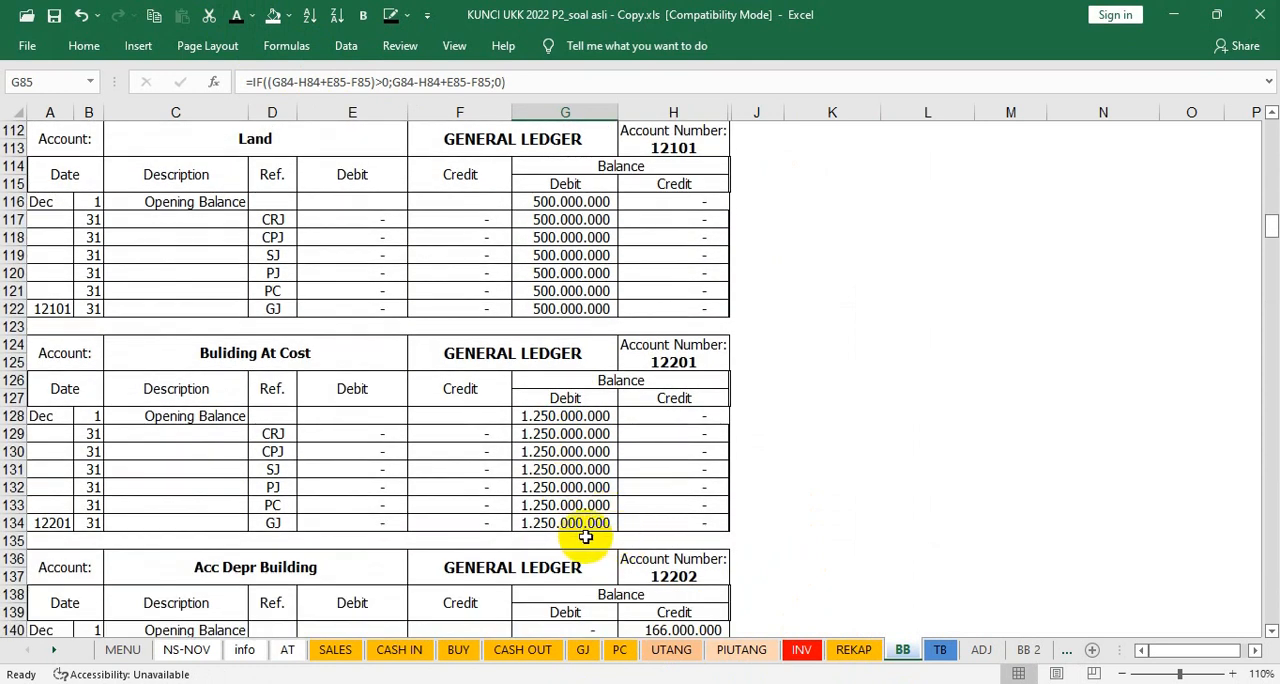
{"action": "scroll", "coordinate": [584, 537], "scroll_direction": "down", "scroll_amount": 5}
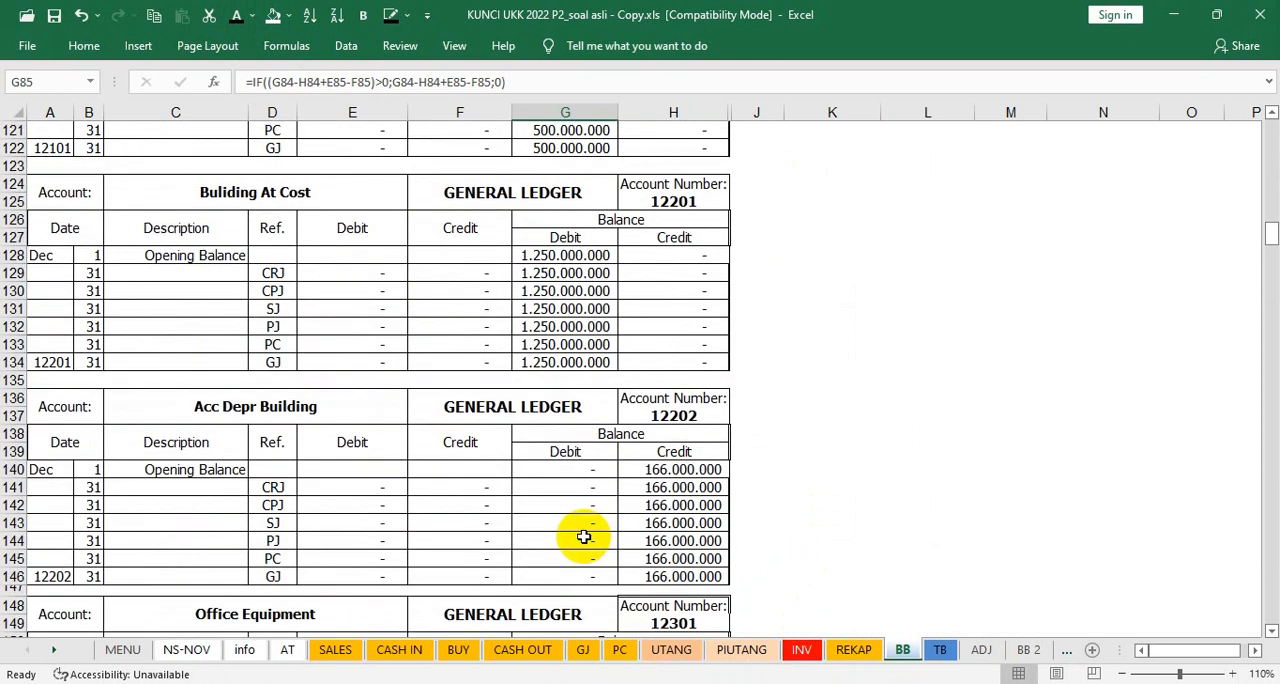
{"action": "left_click", "coordinate": [940, 650]}
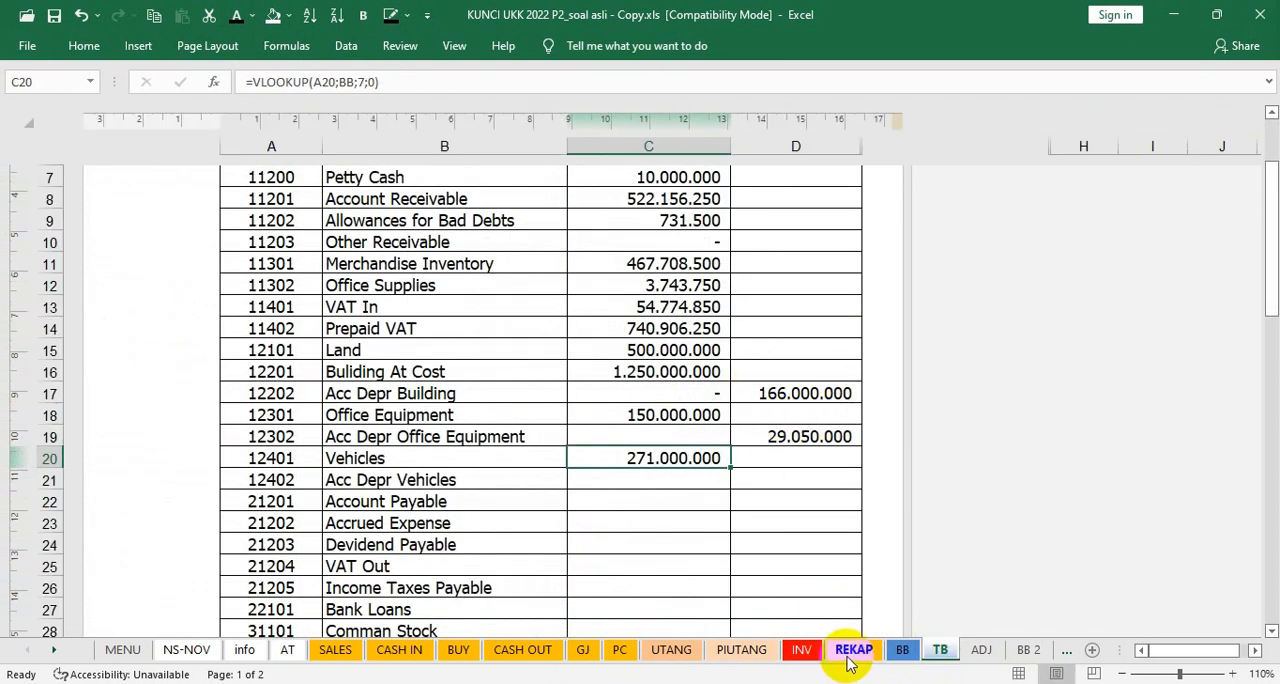
{"action": "left_click", "coordinate": [903, 651]}
{"action": "scroll", "coordinate": [609, 572], "scroll_direction": "down", "scroll_amount": 4}
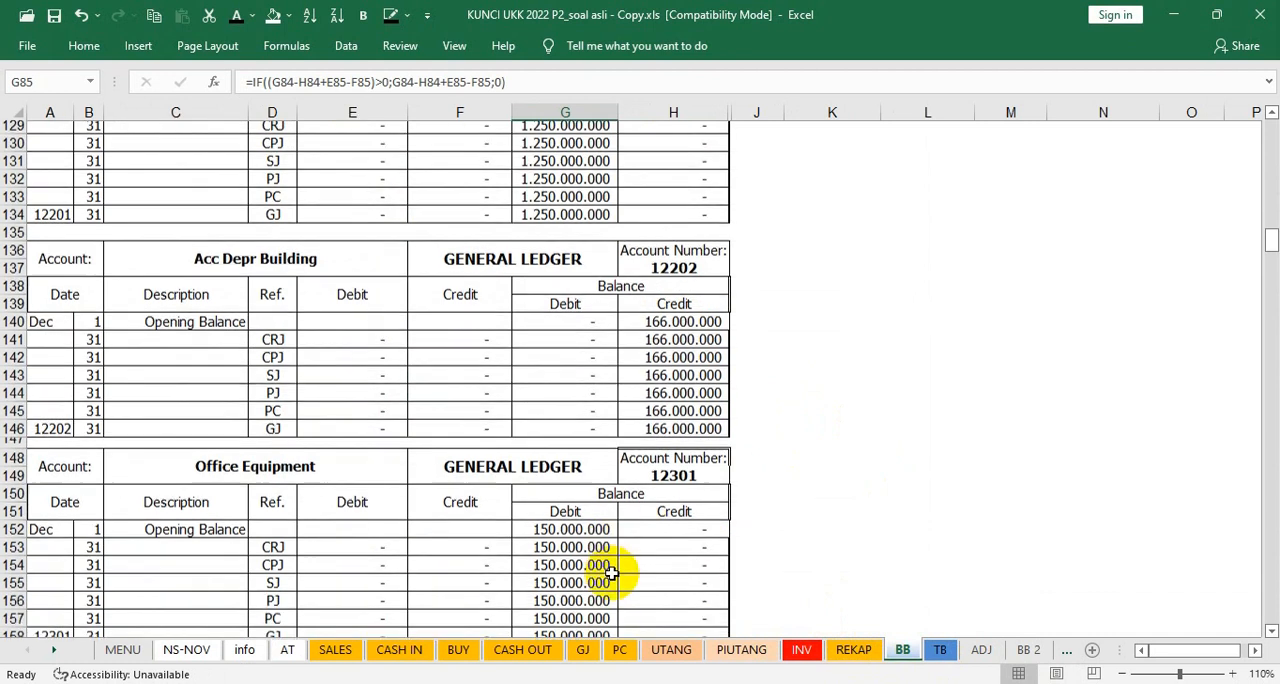
{"action": "scroll", "coordinate": [658, 575], "scroll_direction": "down", "scroll_amount": 2}
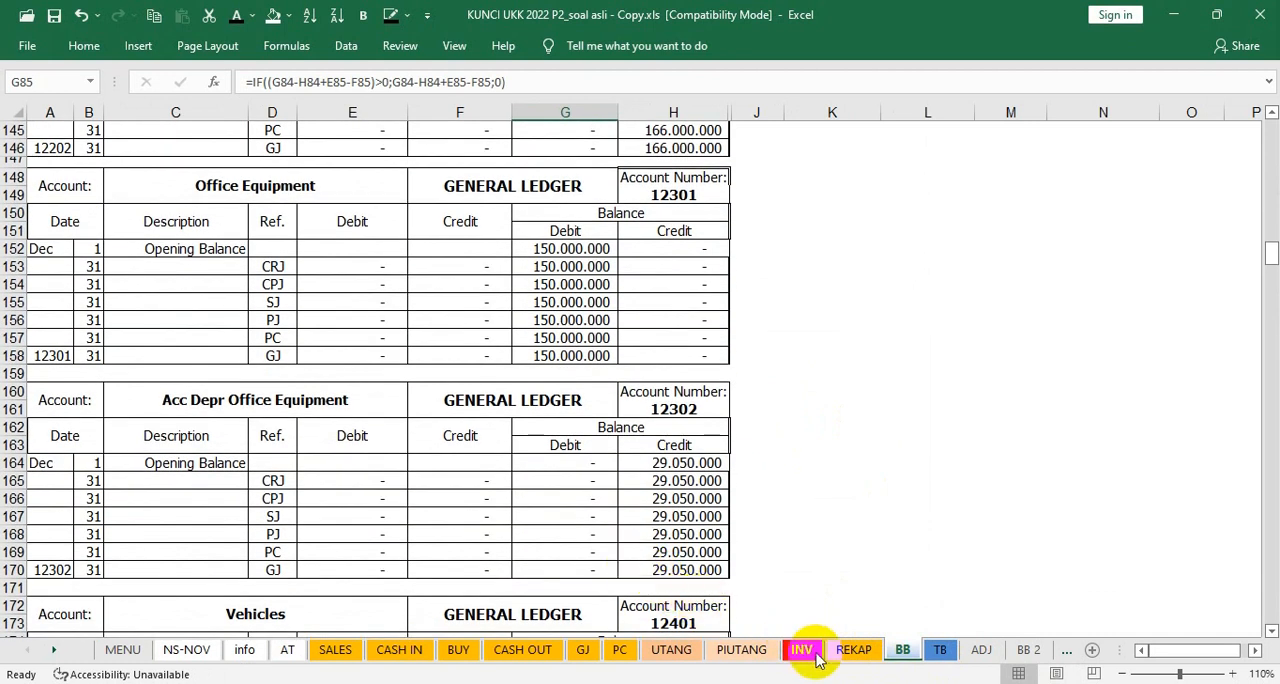
{"action": "left_click", "coordinate": [938, 649]}
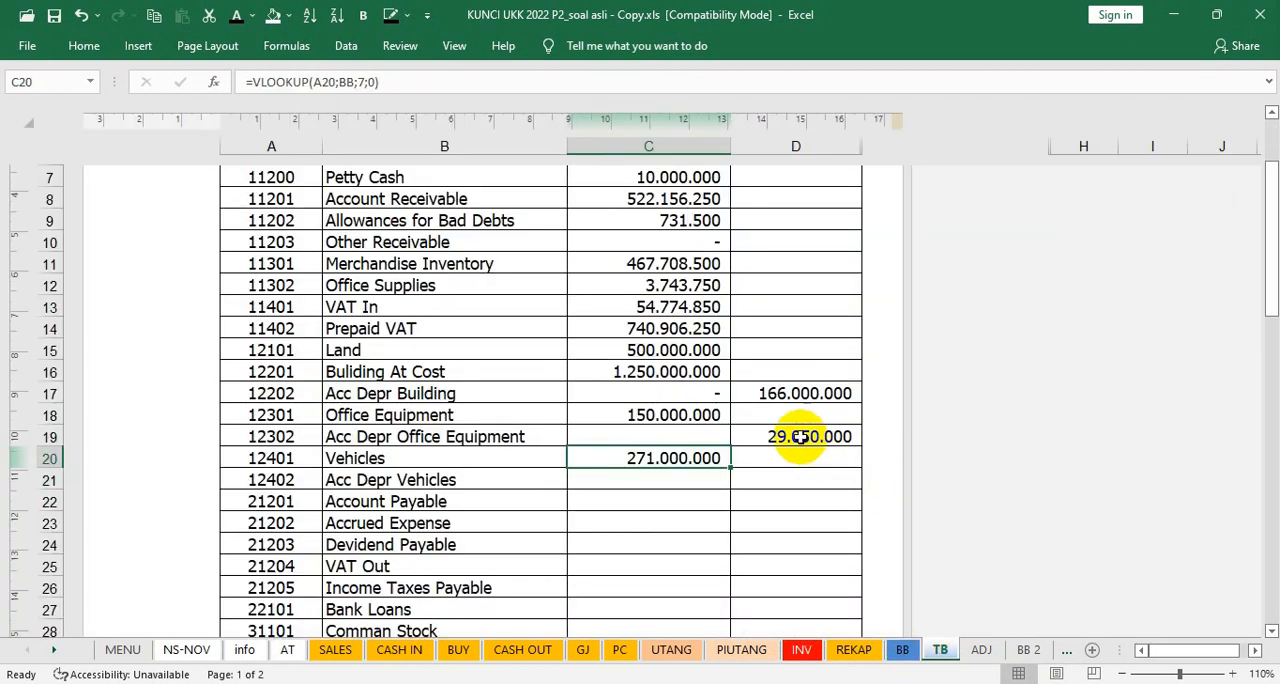
Step: Check the closing balances of Vehicles in BB cell G182 and Acc Depr Vehicles in H194, and return to the trial balance
{"action": "left_click", "coordinate": [905, 651]}
{"action": "scroll", "coordinate": [565, 550], "scroll_direction": "down", "scroll_amount": 5}
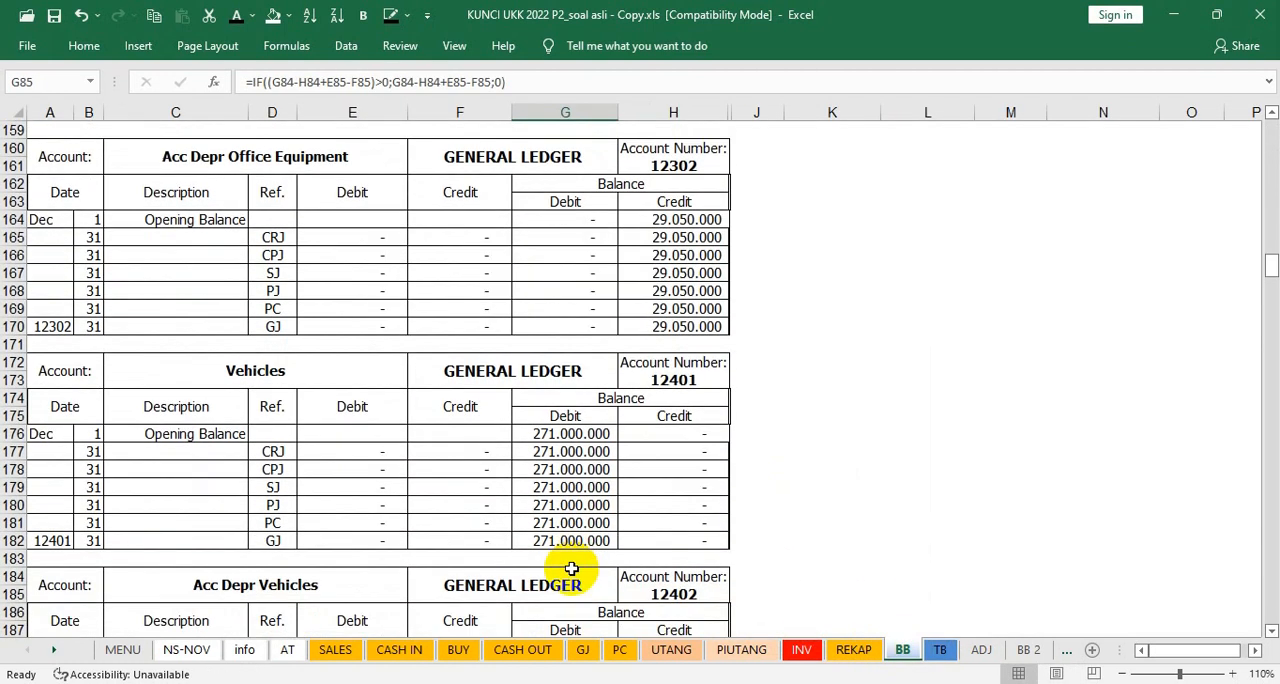
{"action": "left_click", "coordinate": [565, 521]}
{"action": "scroll", "coordinate": [564, 521], "scroll_direction": "down", "scroll_amount": 4}
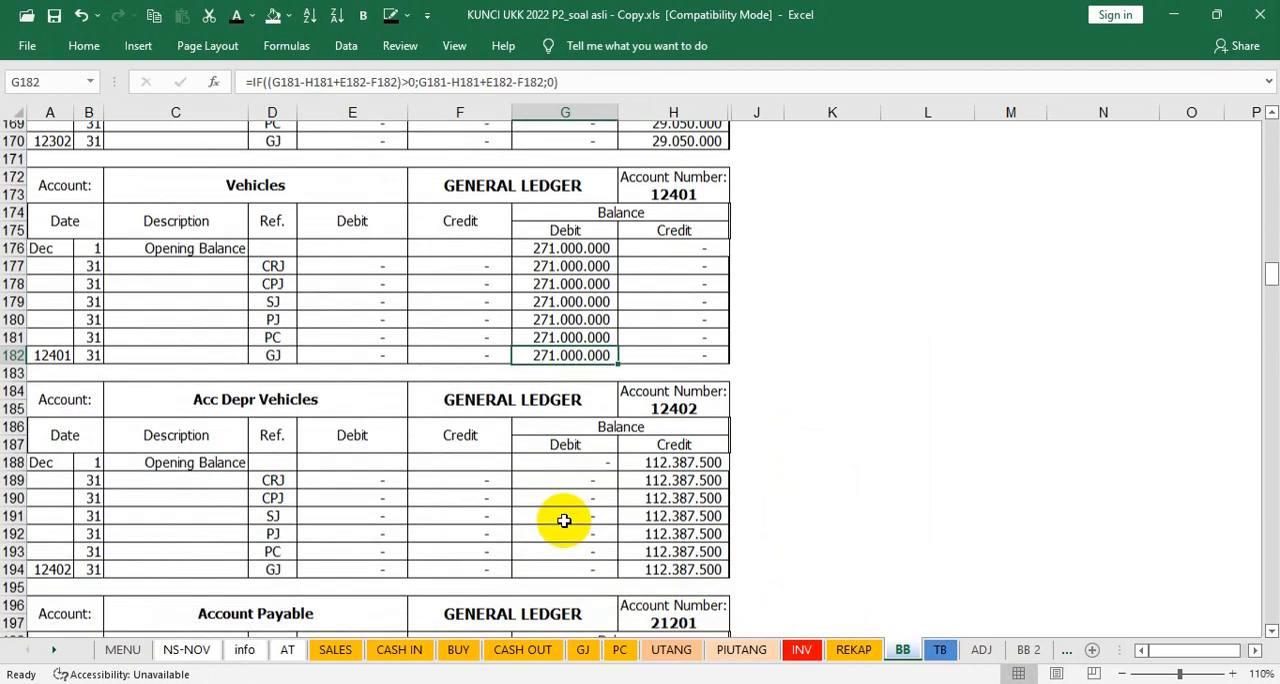
{"action": "left_click", "coordinate": [668, 522]}
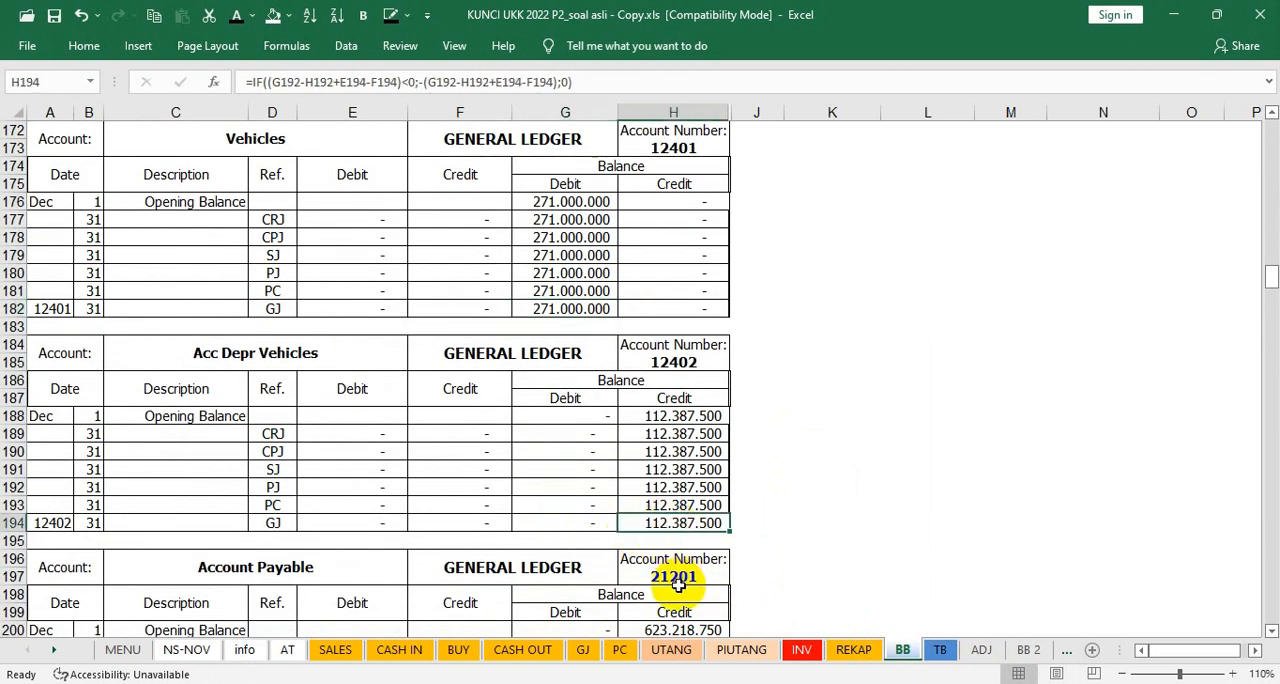
{"action": "left_click", "coordinate": [940, 651]}
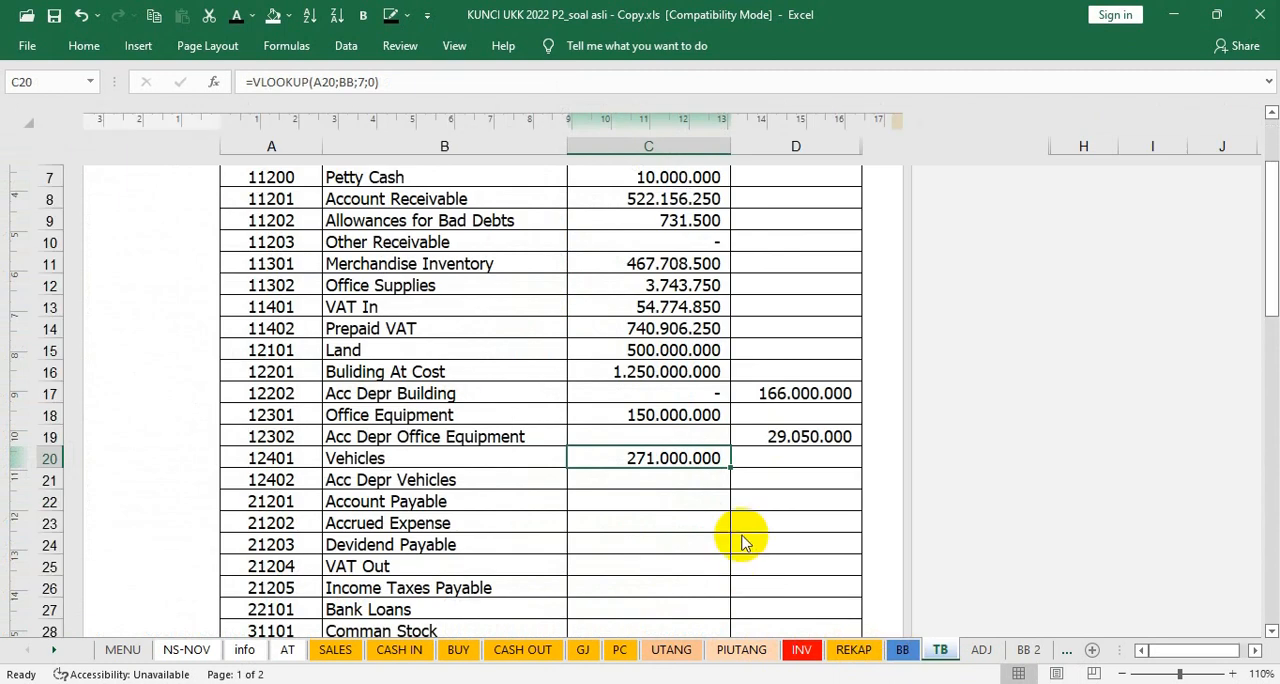
Step: Show the trial balance credit of Acc Depr Vehicles in D21 in black font
{"action": "left_click", "coordinate": [763, 476]}
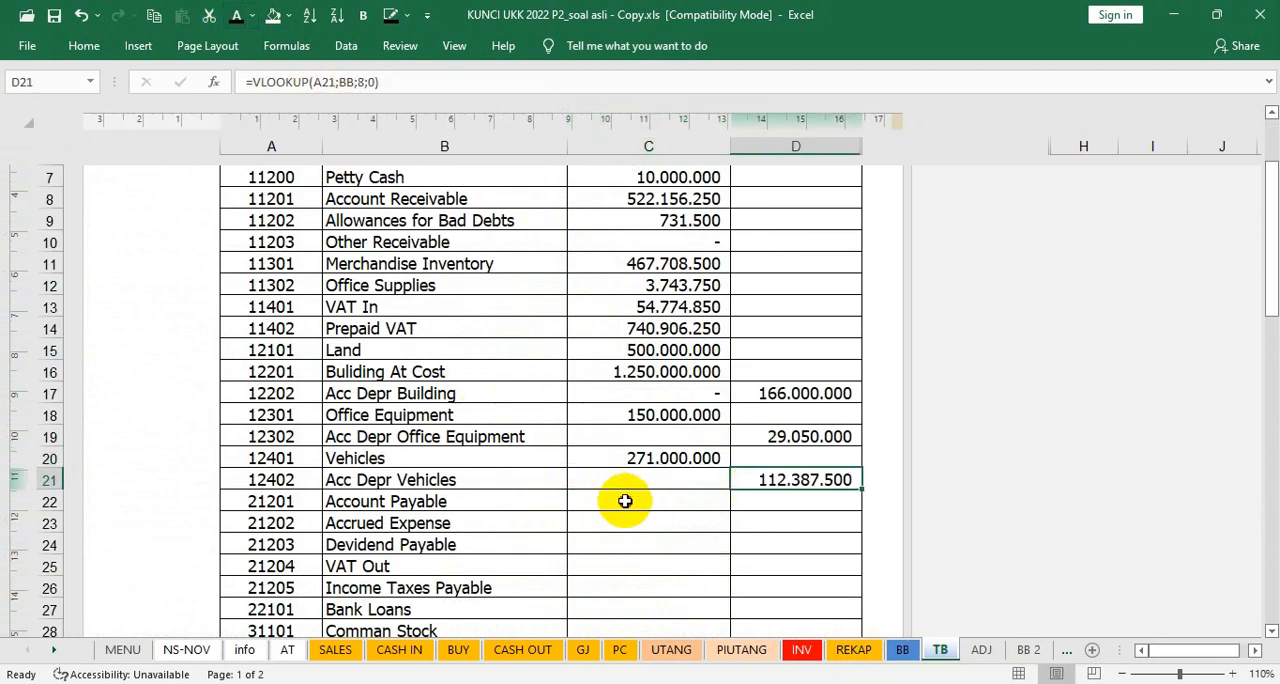
{"action": "left_click", "coordinate": [625, 501]}
{"action": "left_click", "coordinate": [786, 506]}
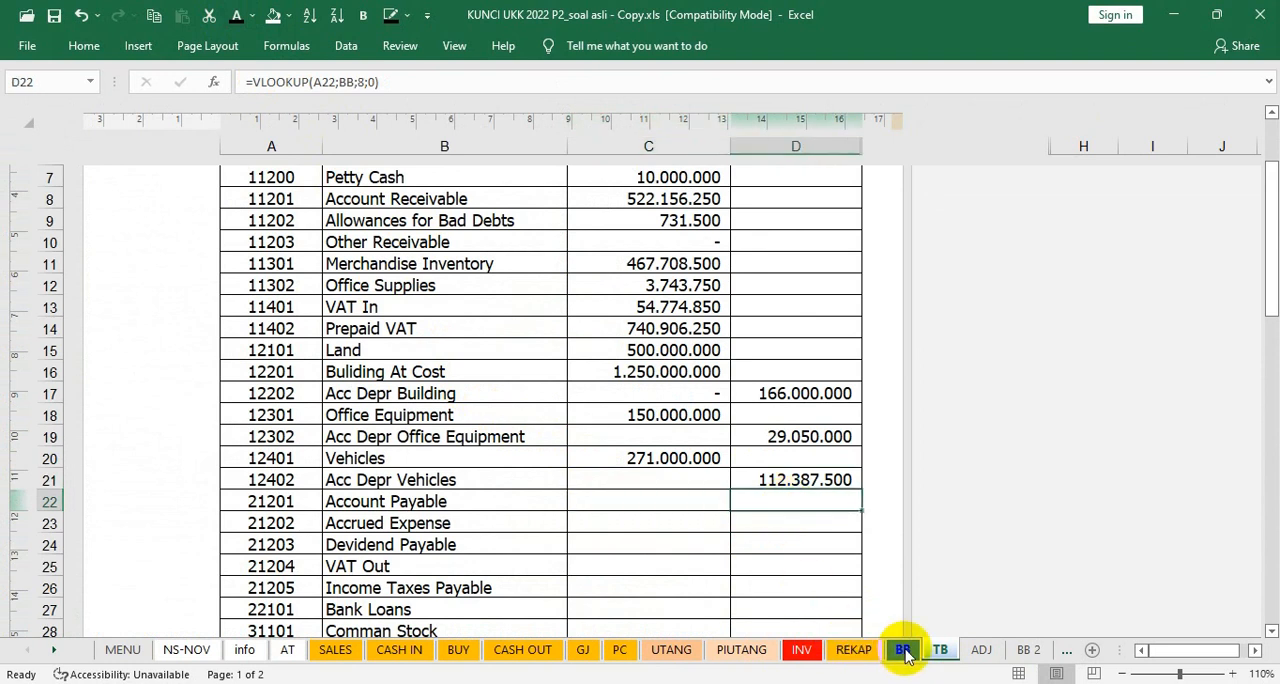
Step: Check the closing balance of Account Payable in BB cell H206
{"action": "left_click", "coordinate": [903, 651]}
{"action": "scroll", "coordinate": [551, 566], "scroll_direction": "down", "scroll_amount": 2}
{"action": "scroll", "coordinate": [555, 570], "scroll_direction": "up", "scroll_amount": 1}
{"action": "scroll", "coordinate": [560, 579], "scroll_direction": "down", "scroll_amount": 4}
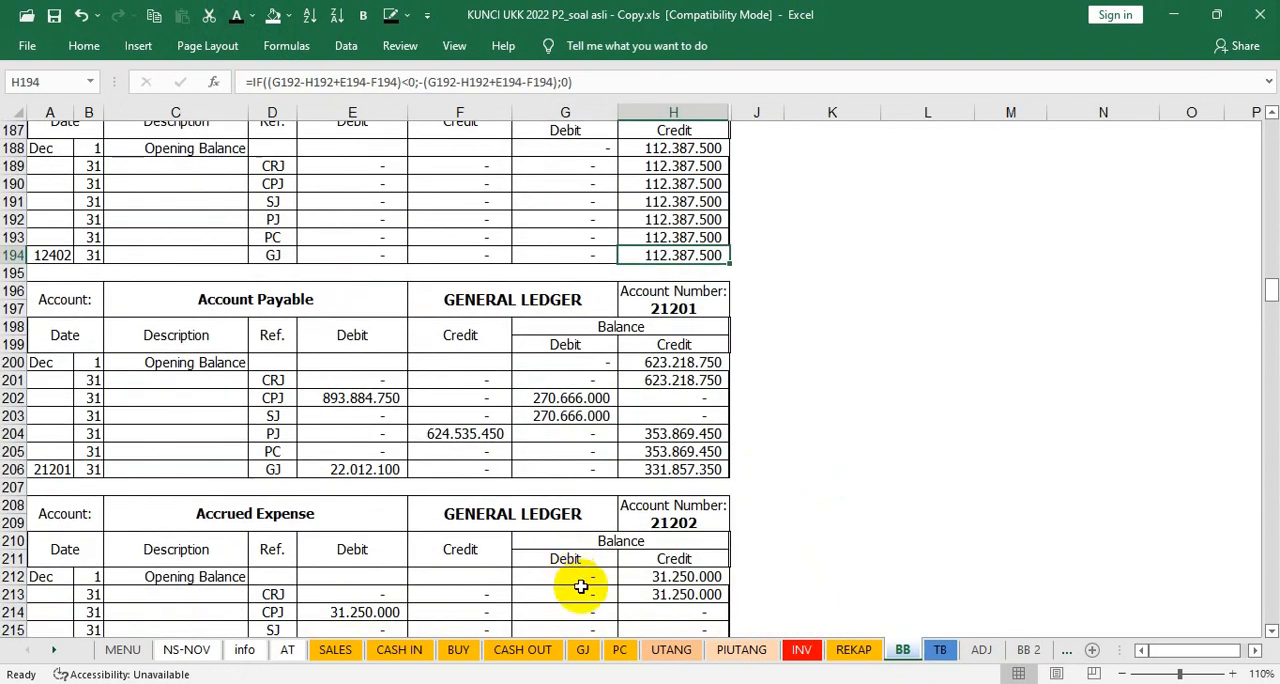
Step: Show the trial balance credits of Account Payable, Accrued Expense, Devidend Payable and VAT Out in D22:D25 in black font
{"action": "left_click", "coordinate": [940, 651]}
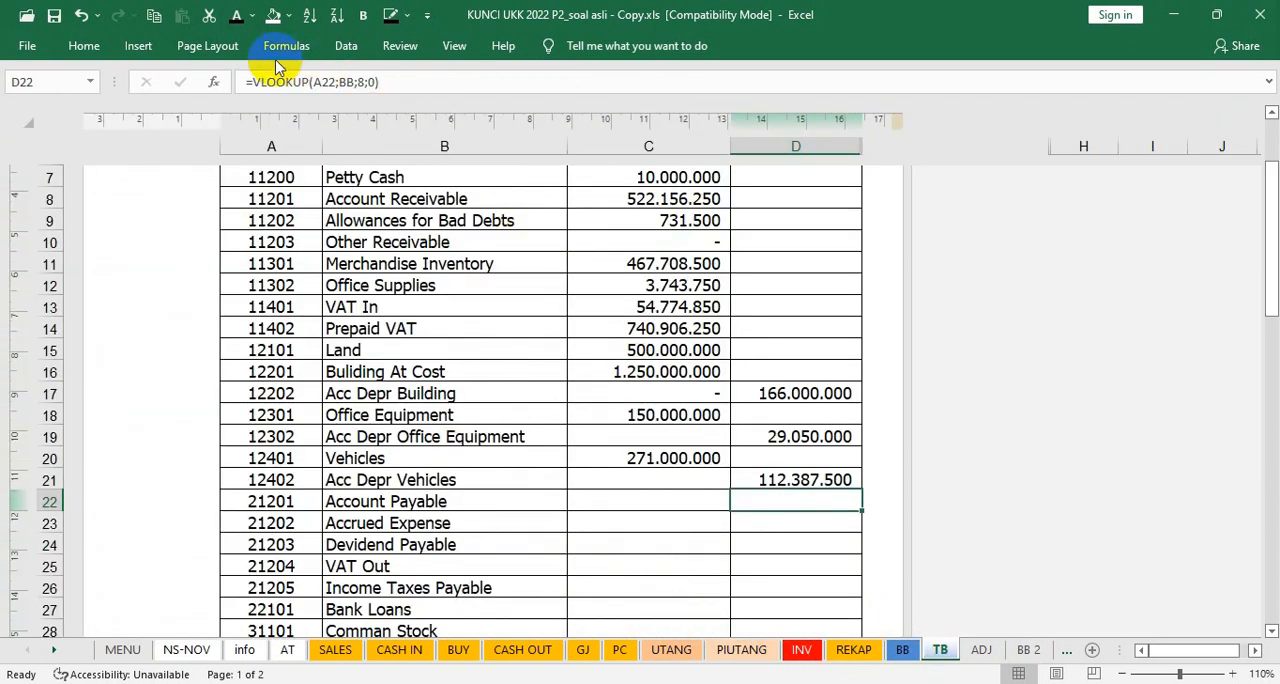
{"action": "key", "text": "Down"}
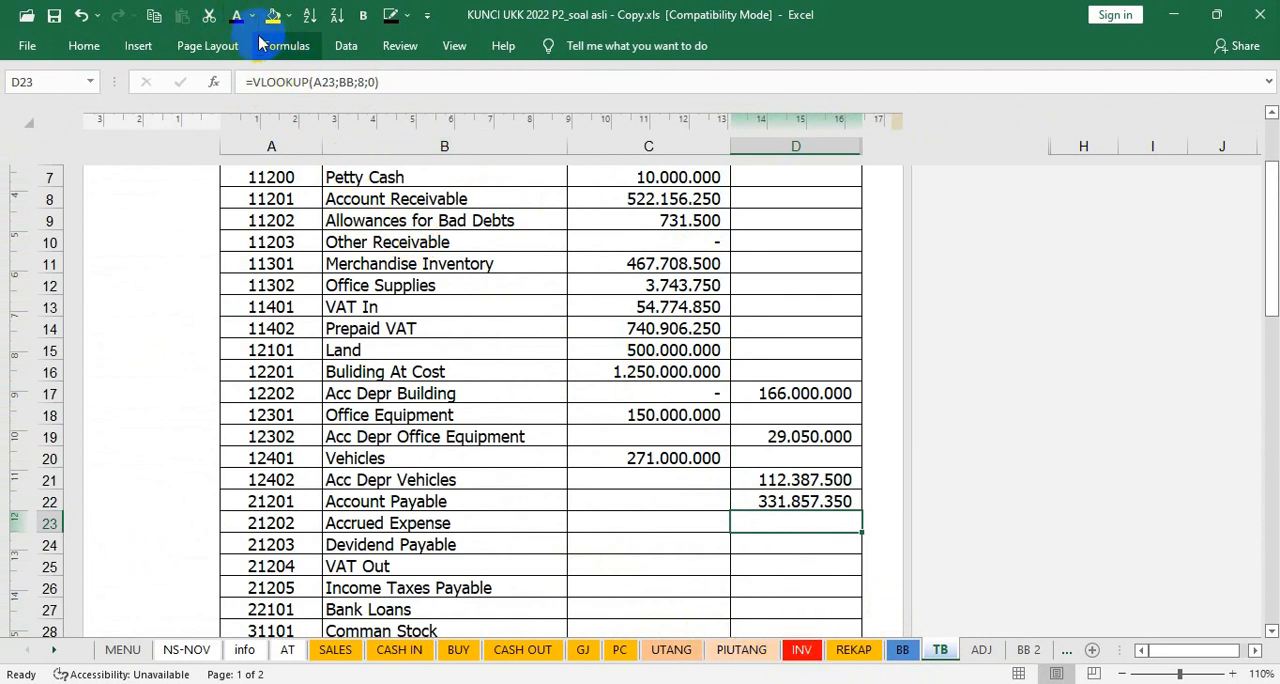
{"action": "key", "text": "Down"}
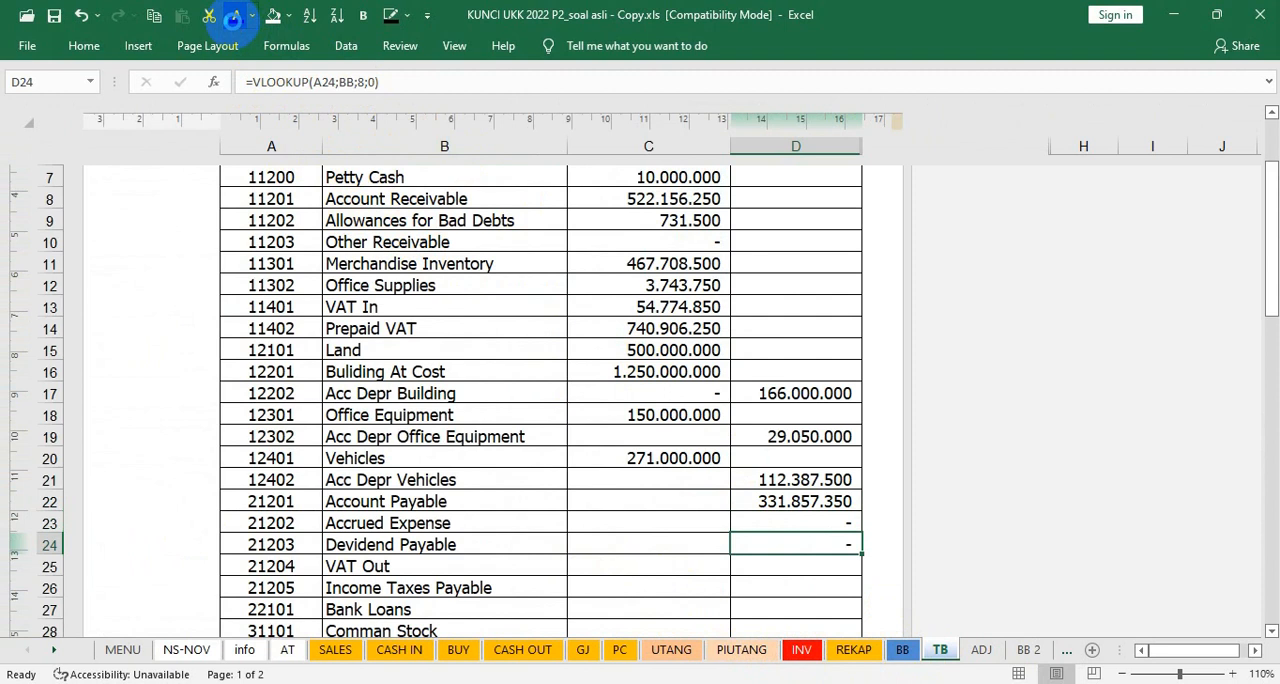
{"action": "key", "text": "Down"}
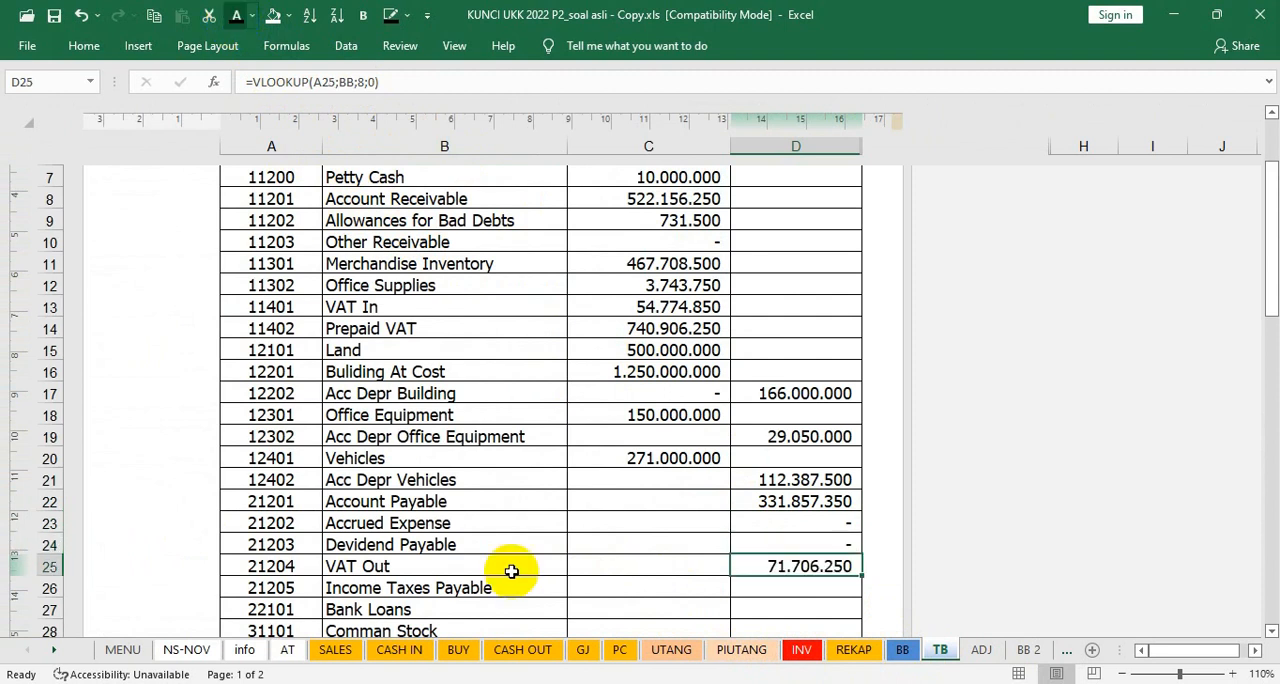
Step: Compare the BB closing balances from Accrued Expense through VAT Out with the trial balance, and check Income Taxes Payable and Bank Loans
{"action": "left_click", "coordinate": [902, 651]}
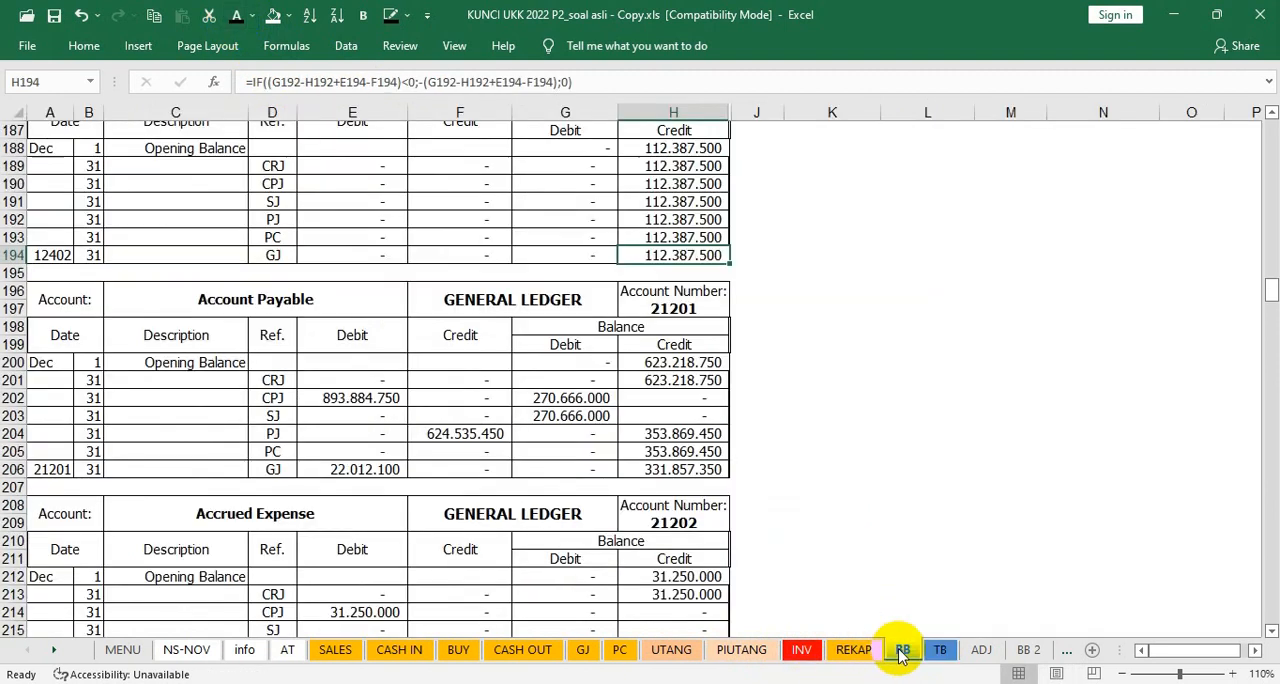
{"action": "scroll", "coordinate": [494, 560], "scroll_direction": "down", "scroll_amount": 4}
{"action": "scroll", "coordinate": [495, 550], "scroll_direction": "down", "scroll_amount": 4}
{"action": "scroll", "coordinate": [493, 543], "scroll_direction": "down", "scroll_amount": 1}
{"action": "scroll", "coordinate": [743, 609], "scroll_direction": "down", "scroll_amount": 2}
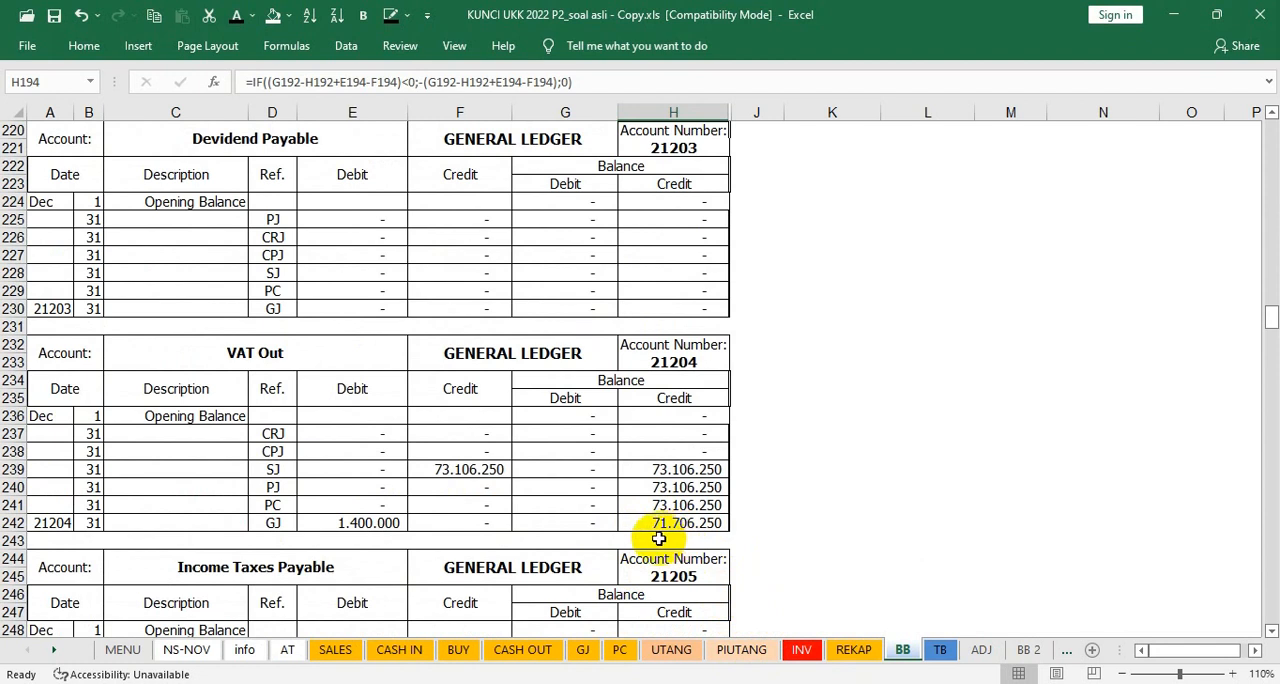
{"action": "scroll", "coordinate": [659, 539], "scroll_direction": "down", "scroll_amount": 6}
{"action": "scroll", "coordinate": [660, 540], "scroll_direction": "up", "scroll_amount": 3}
{"action": "scroll", "coordinate": [666, 568], "scroll_direction": "down", "scroll_amount": 5}
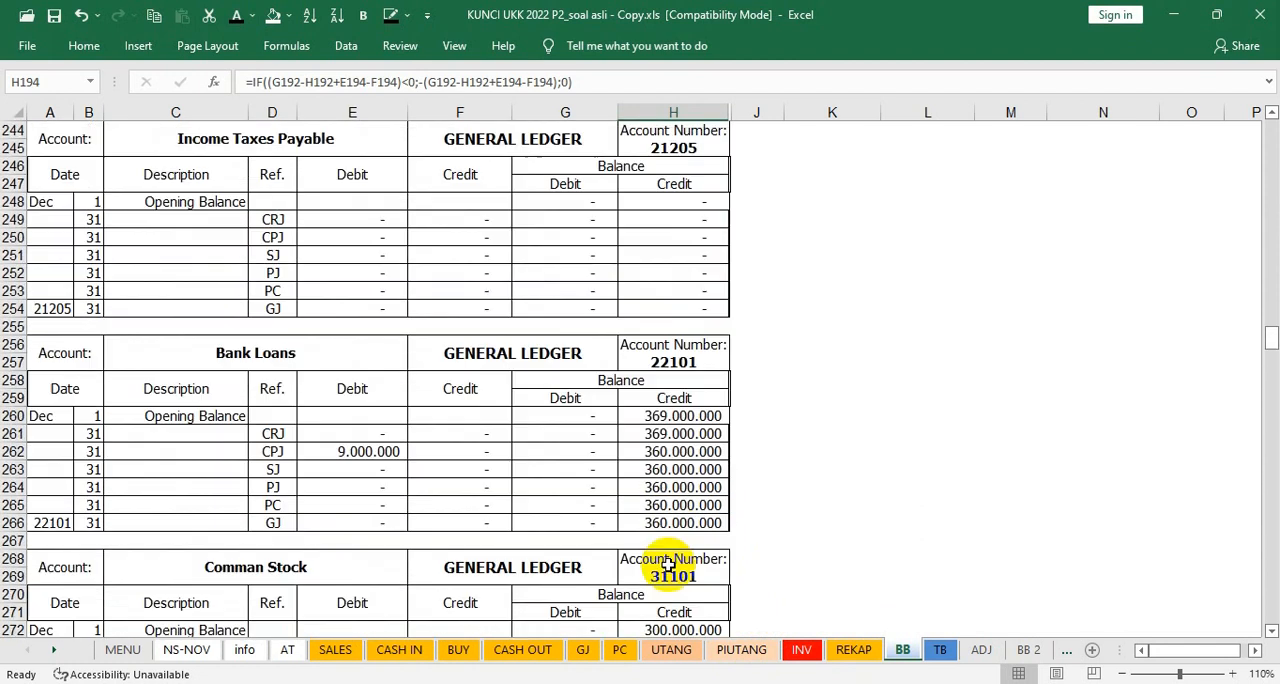
Step: Show the trial balance credits from Income Taxes Payable in D26 through Retained Earning in D29 in black font, and widen column D to about 3.60 cm
{"action": "left_click", "coordinate": [940, 651]}
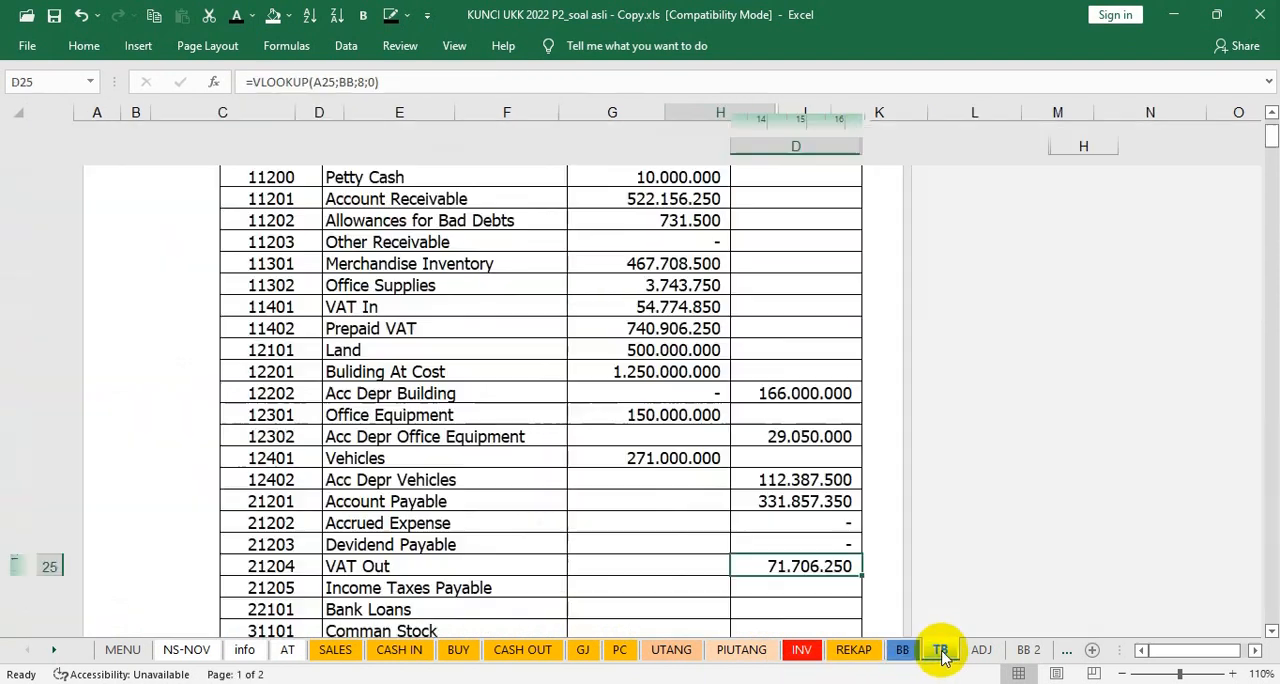
{"action": "left_click", "coordinate": [780, 592]}
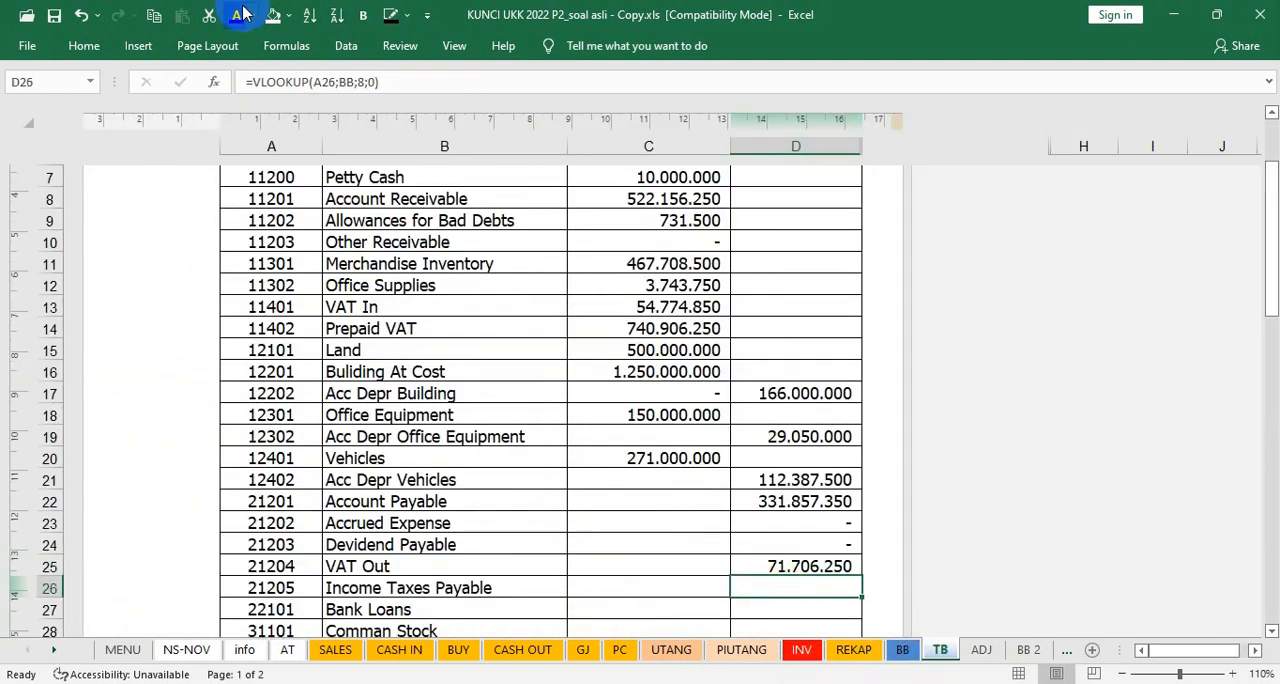
{"action": "key", "text": "Down"}
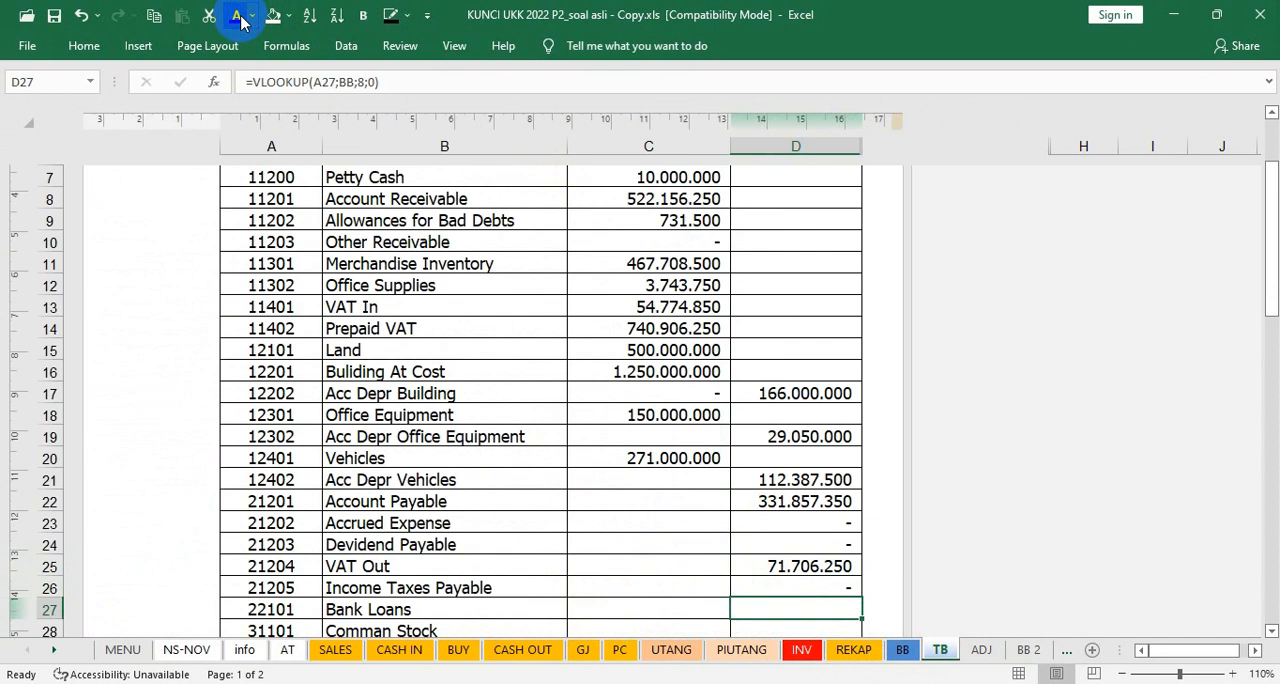
{"action": "key", "text": "Down"}
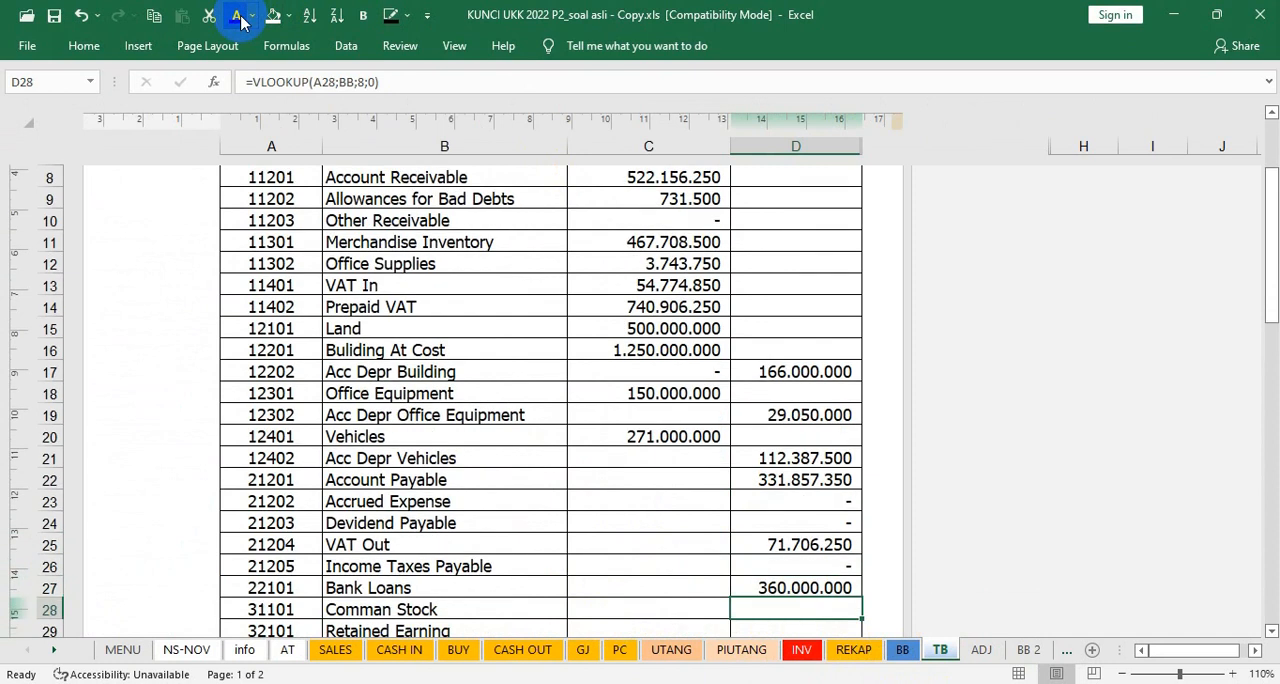
{"action": "key", "text": "Down"}
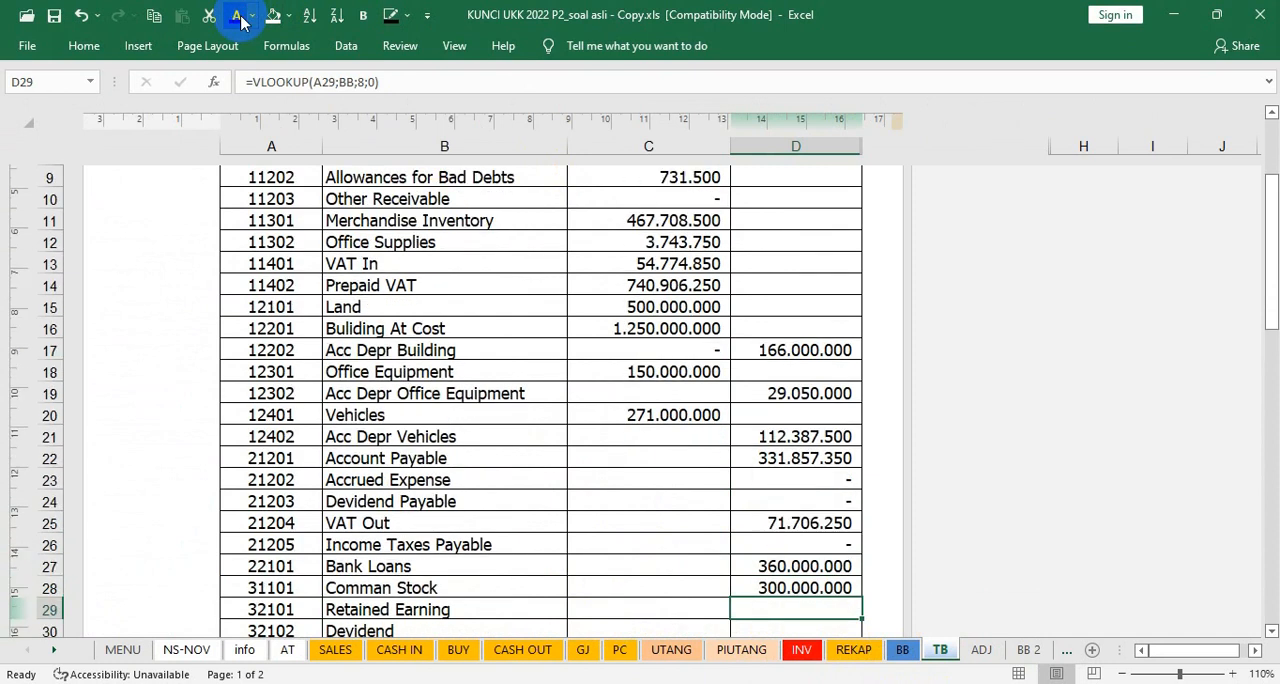
{"action": "key", "text": "Down"}
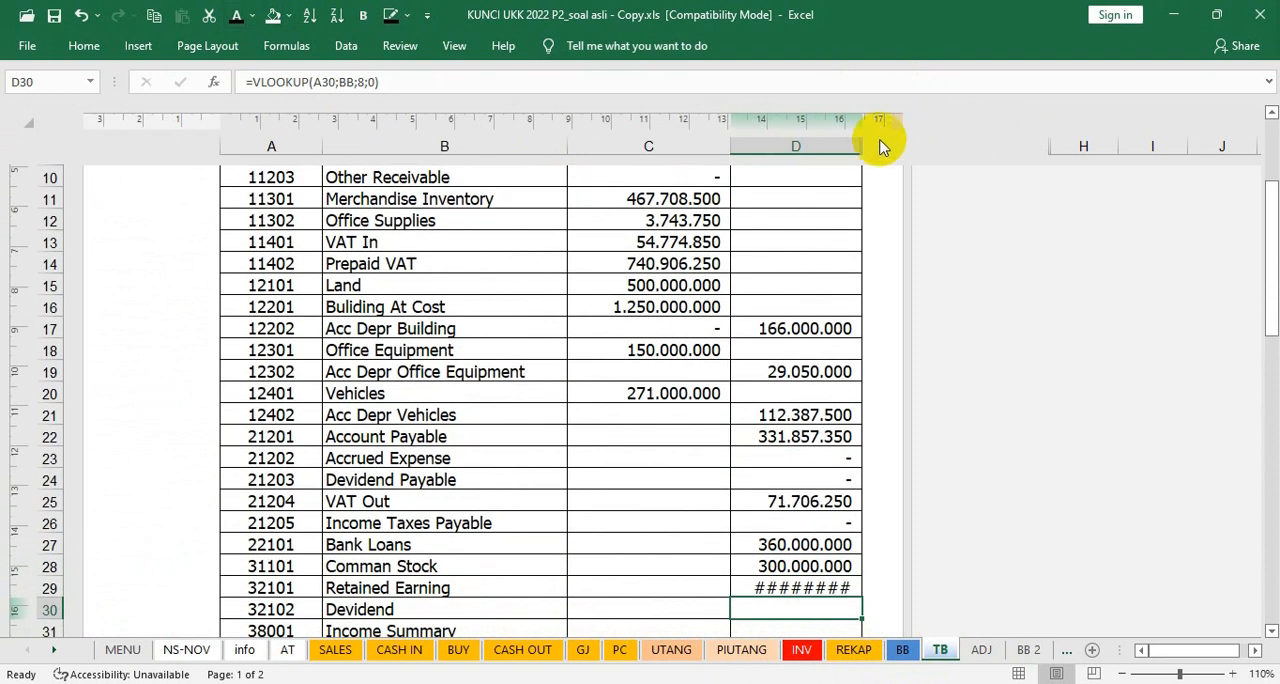
{"action": "left_click_drag", "start_coordinate": [857, 142], "coordinate": [870, 141]}
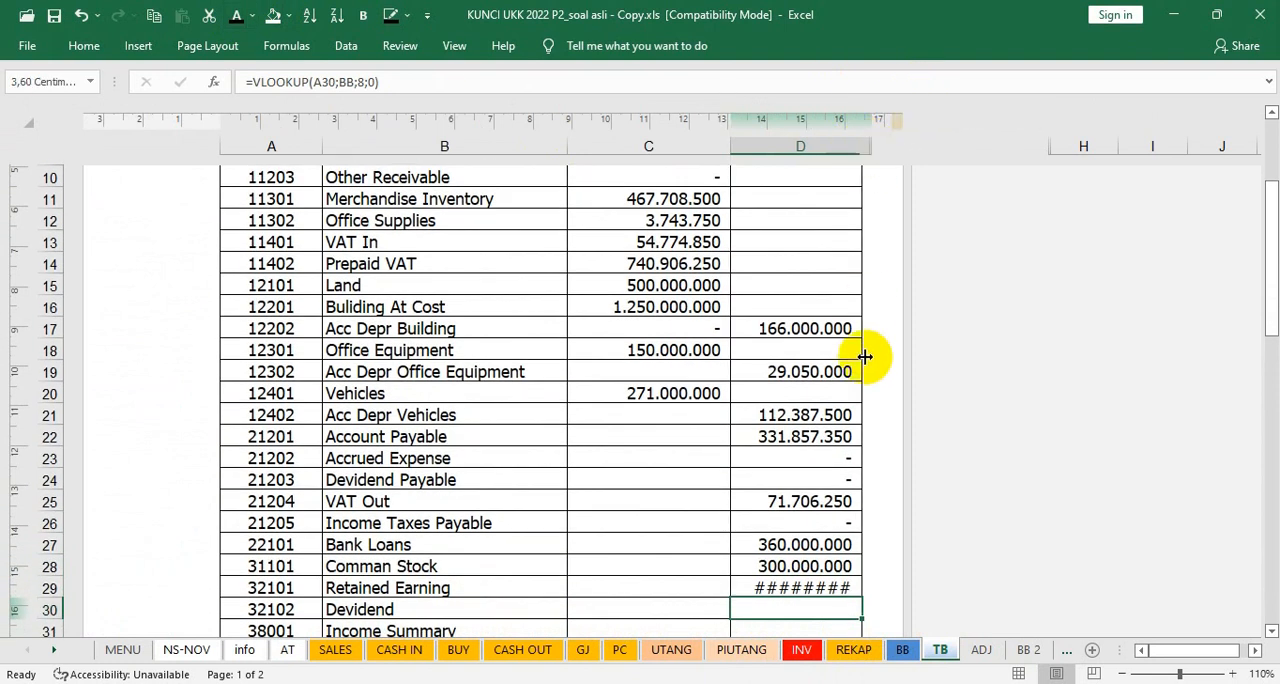
{"action": "key", "text": "Down"}
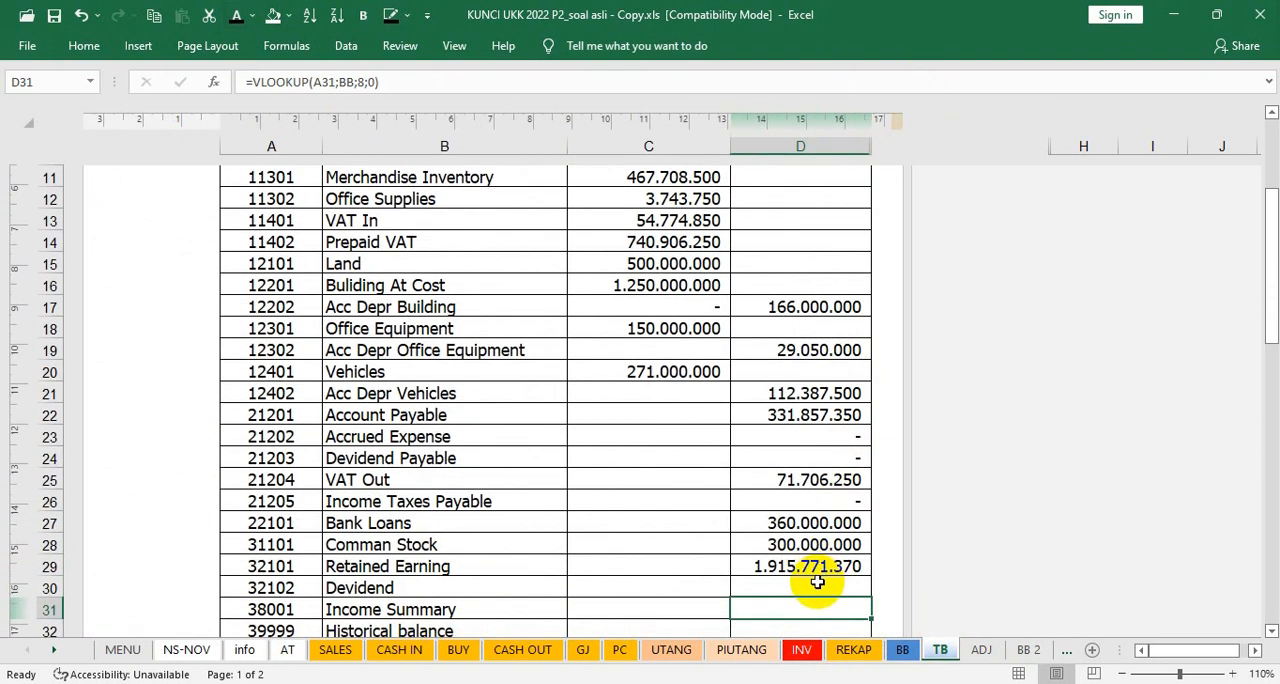
Step: Show the trial balance credits of Dividend, Income Summary and Historical balance in D30:D32 in black font
{"action": "left_click", "coordinate": [817, 586]}
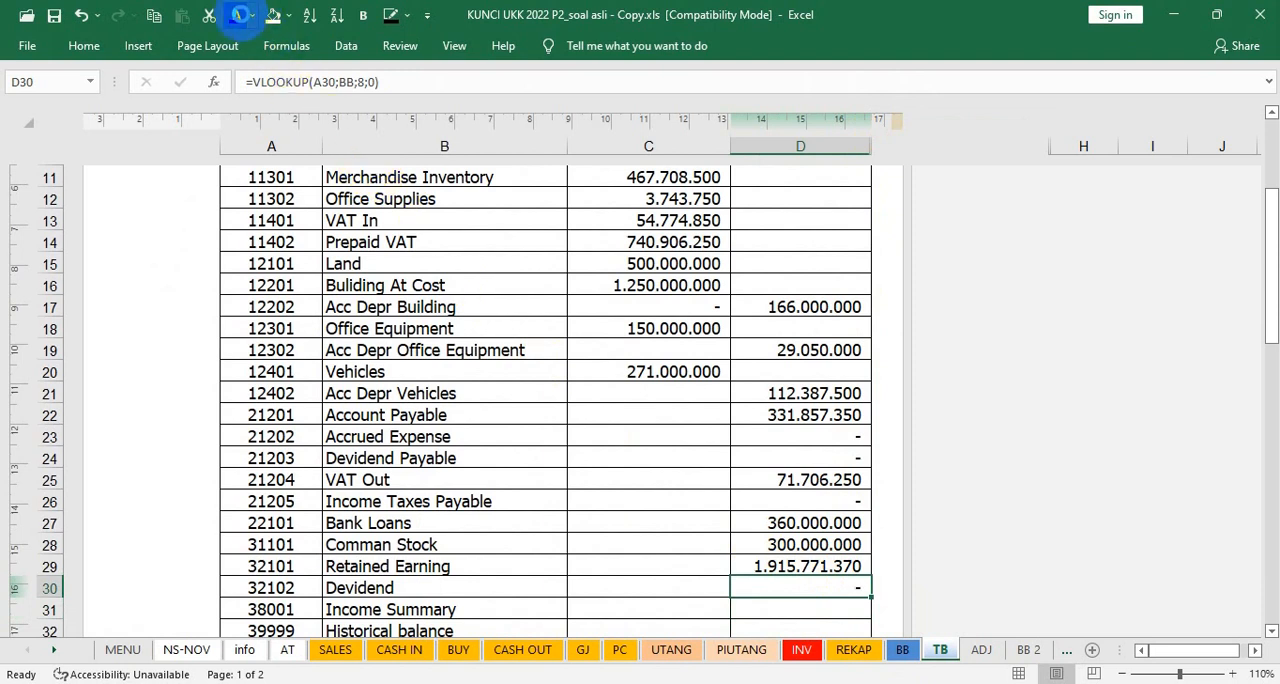
{"action": "key", "text": "Down"}
{"action": "key", "text": "Down"}
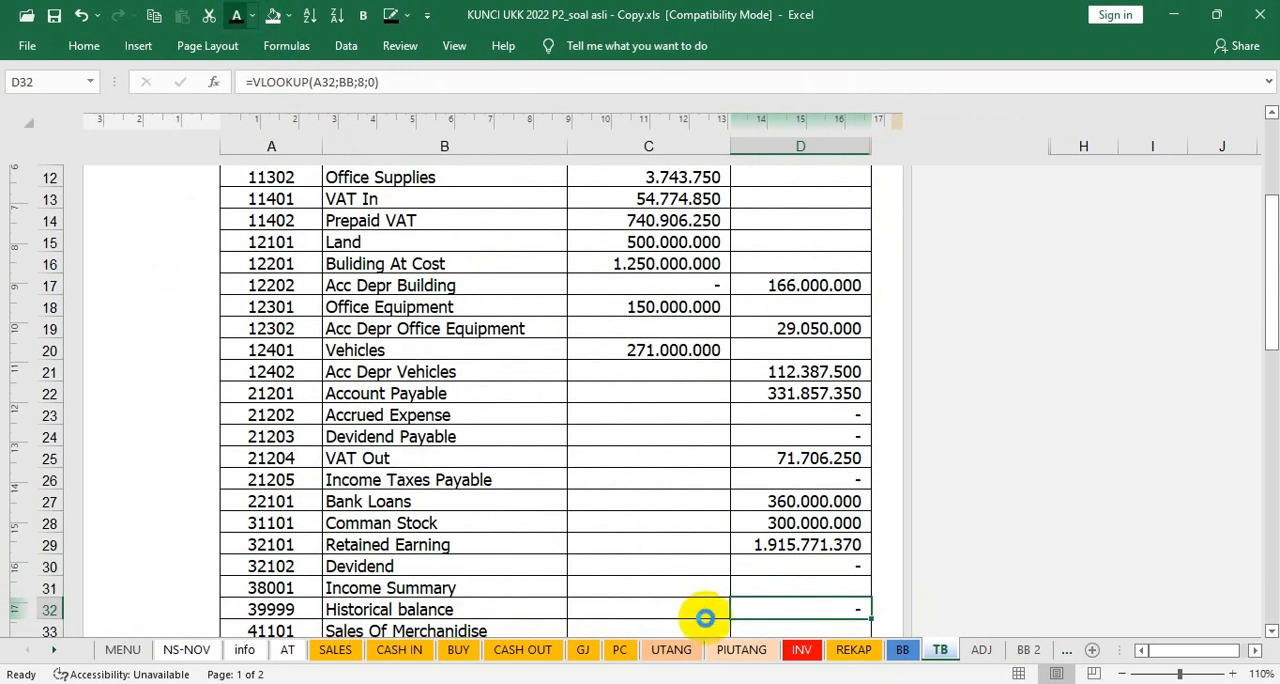
{"action": "left_click", "coordinate": [784, 580]}
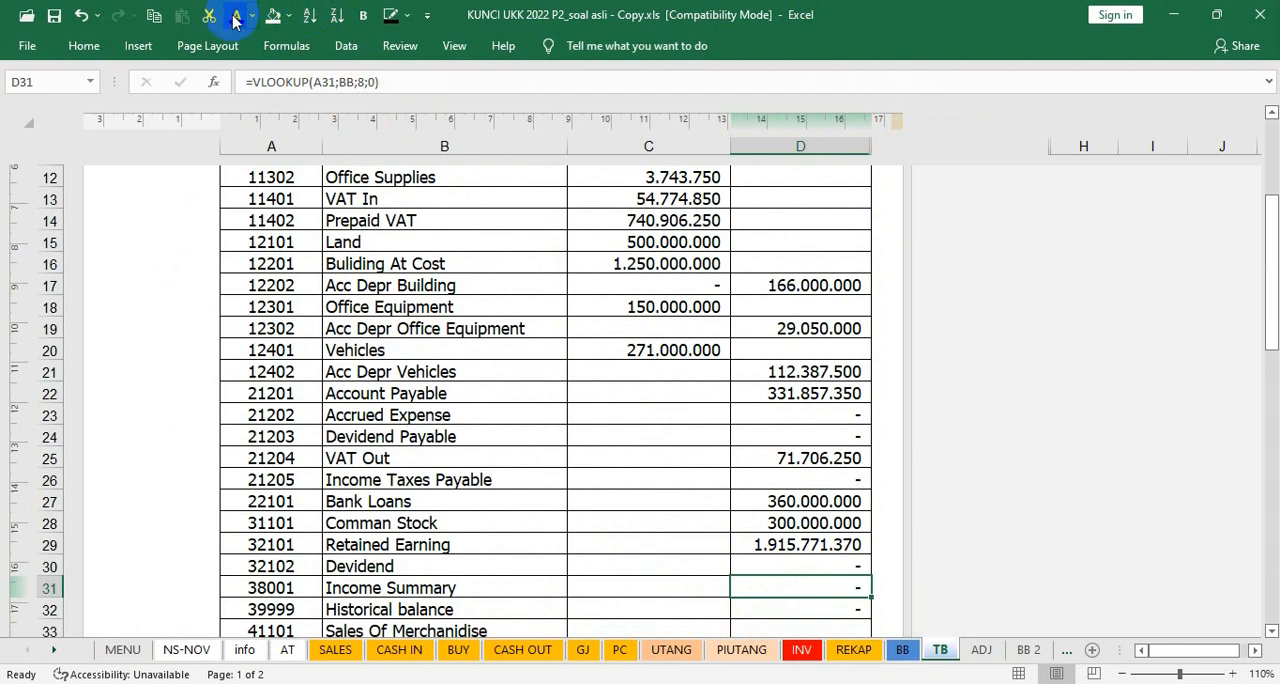
{"action": "key", "text": "Down"}
{"action": "key", "text": "Down"}
{"action": "key", "text": "Down"}
{"action": "key", "text": "Down"}
{"action": "key", "text": "Down"}
{"action": "key", "text": "Down"}
{"action": "key", "text": "Down"}
{"action": "key", "text": "Down"}
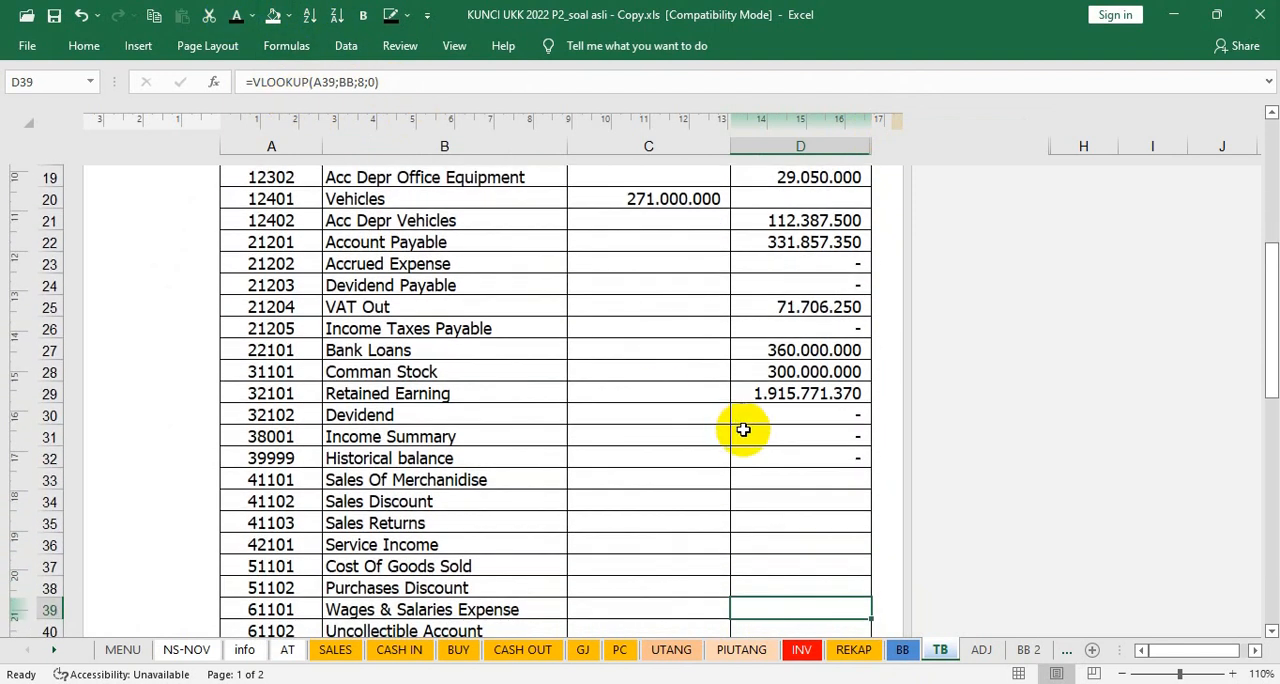
Step: Check the BB closing balances of Income Summary, Historical balance and Sales Of Merchandise, ending at cell H338
{"action": "left_click", "coordinate": [801, 484]}
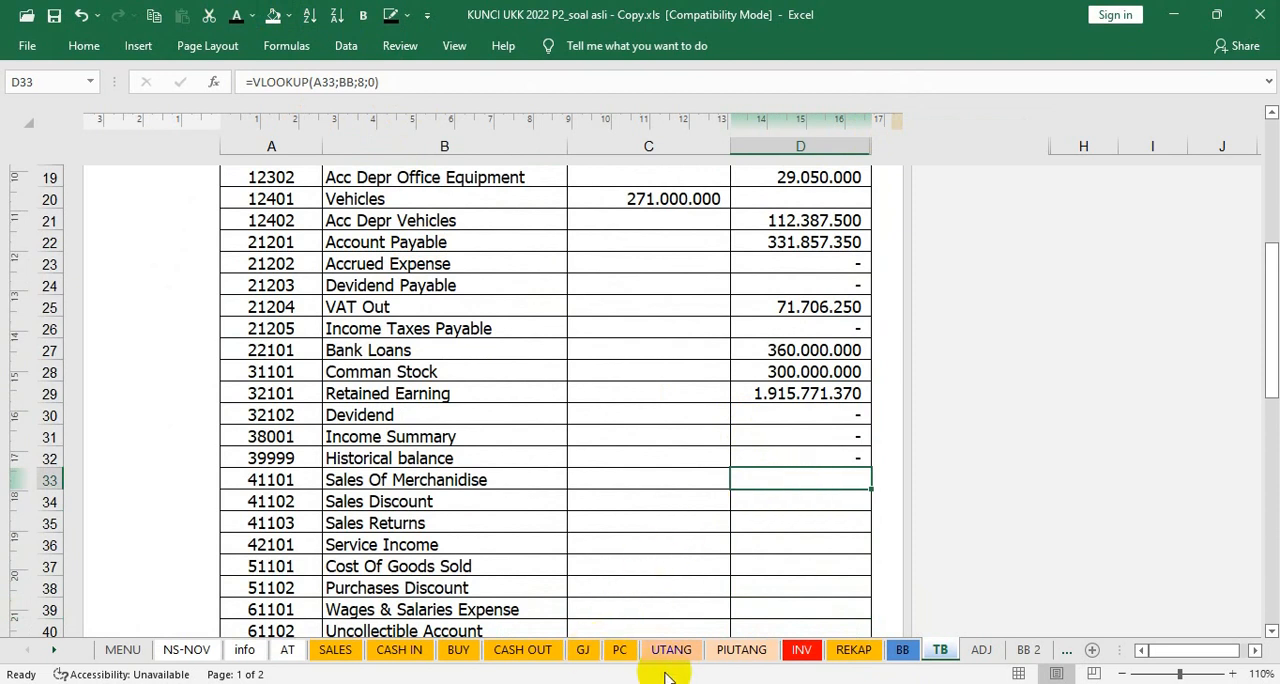
{"action": "left_click", "coordinate": [903, 650]}
{"action": "scroll", "coordinate": [655, 572], "scroll_direction": "down", "scroll_amount": 7}
{"action": "scroll", "coordinate": [655, 572], "scroll_direction": "down", "scroll_amount": 9}
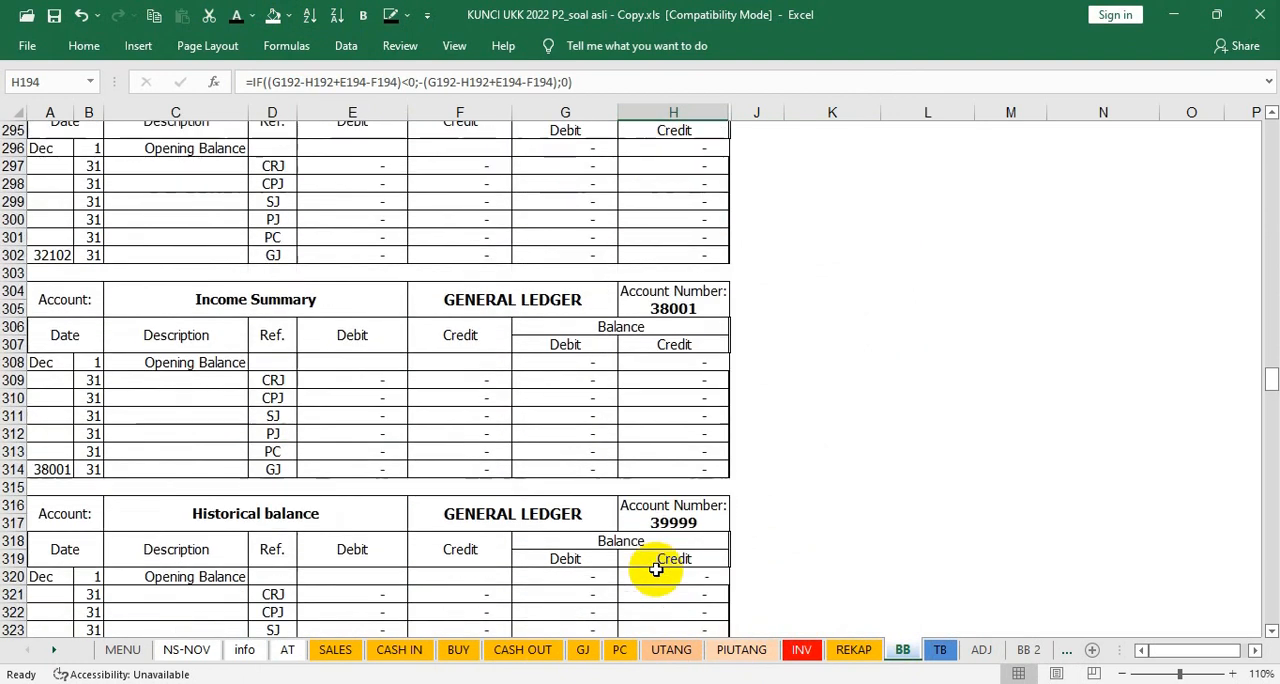
{"action": "scroll", "coordinate": [655, 572], "scroll_direction": "down", "scroll_amount": 6}
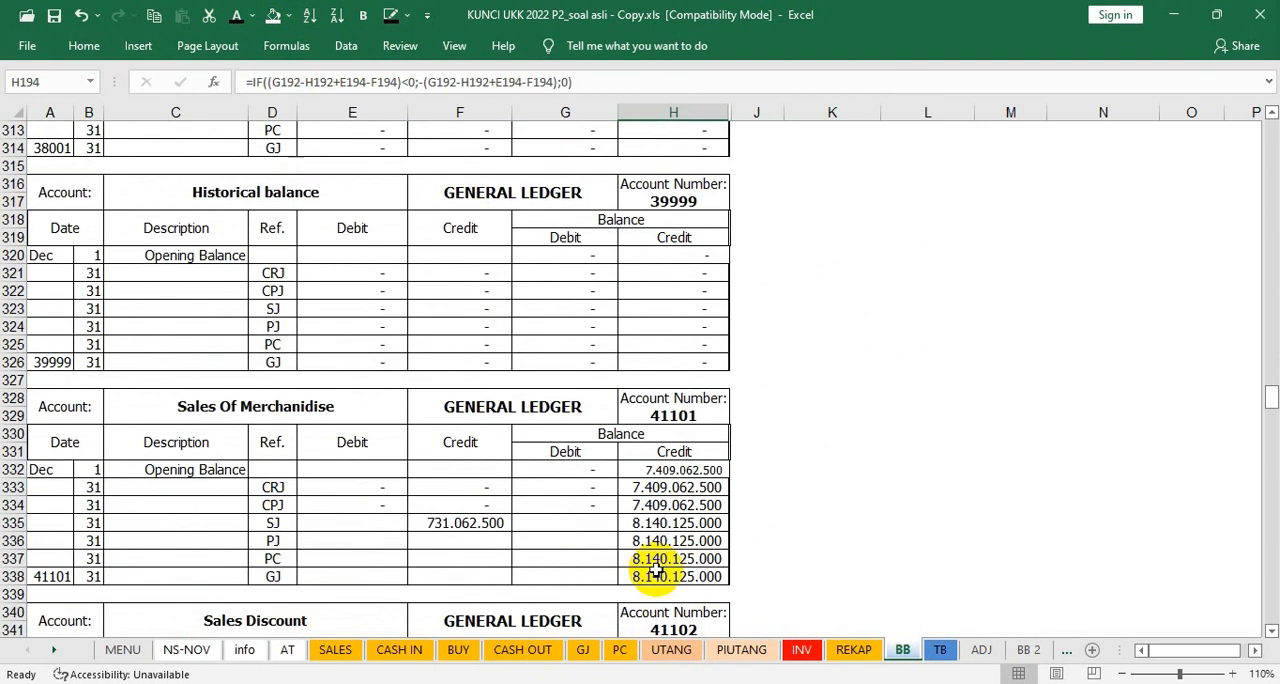
Step: Show the trial balance credit of Sales Of Merchandise in D33 in black font
{"action": "left_click", "coordinate": [940, 650]}
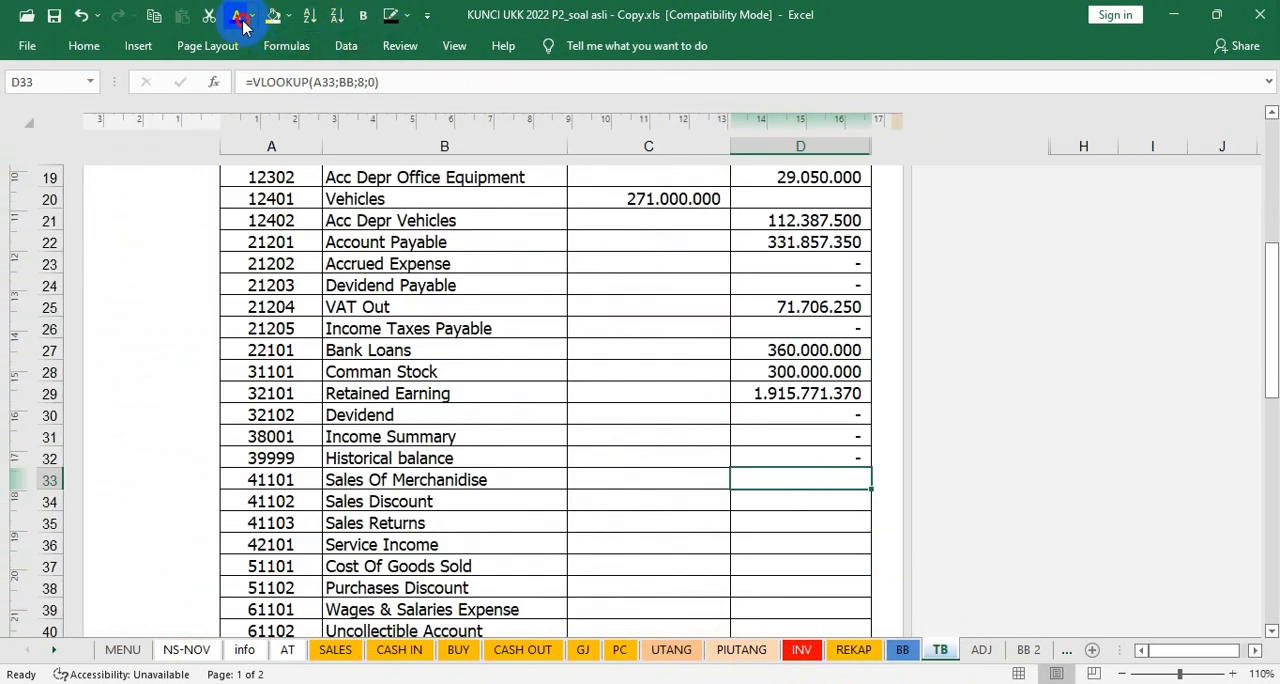
{"action": "key", "text": "Down"}
{"action": "key", "text": "Down"}
{"action": "left_click", "coordinate": [779, 535]}
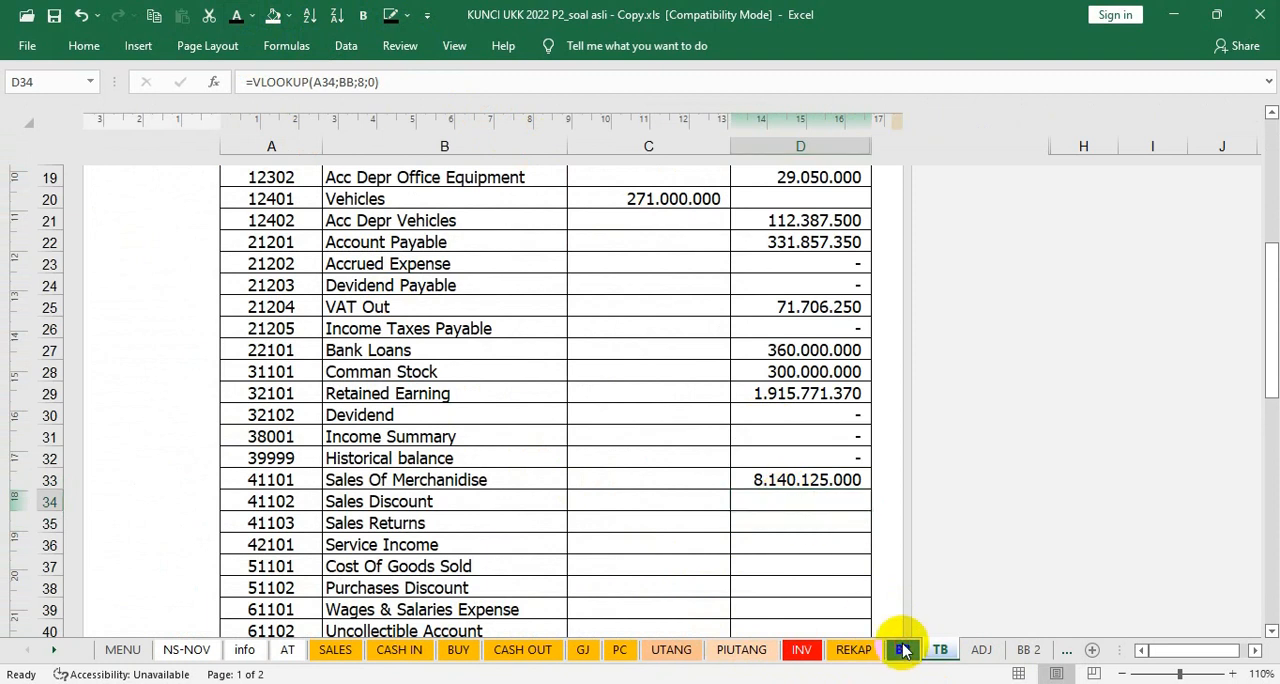
Step: Check the closing balance of Sales Discount in BB cell G350
{"action": "left_click", "coordinate": [902, 650]}
{"action": "scroll", "coordinate": [553, 578], "scroll_direction": "down", "scroll_amount": 1}
{"action": "scroll", "coordinate": [553, 578], "scroll_direction": "down", "scroll_amount": 5}
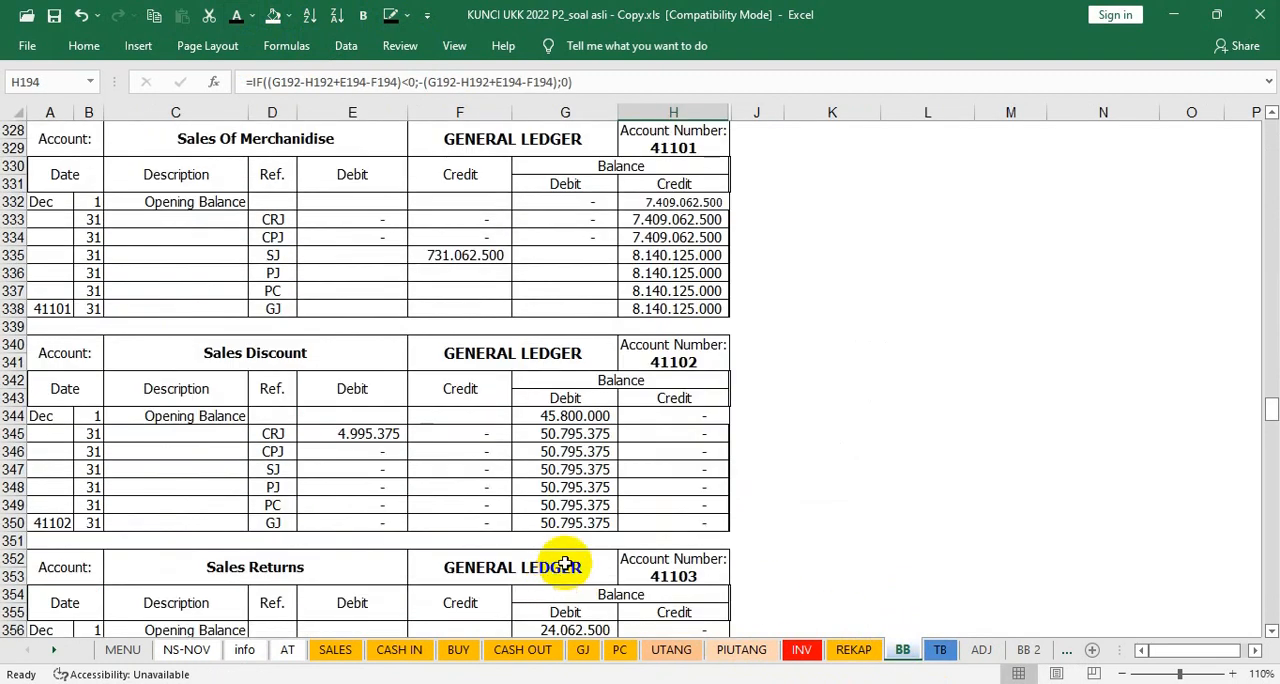
{"action": "left_click", "coordinate": [566, 522]}
Step: Show the trial balance credit in D34 and debit in C34 of Sales Discount in black font
{"action": "left_click", "coordinate": [943, 650]}
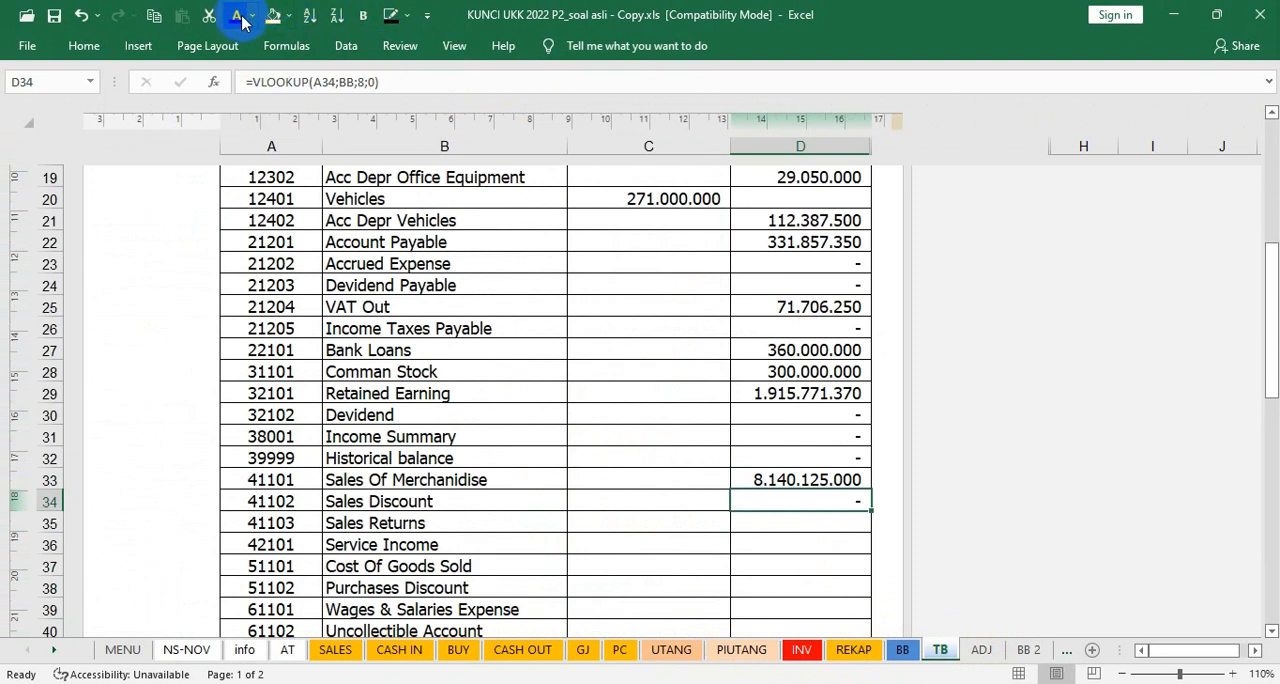
{"action": "left_click", "coordinate": [645, 501]}
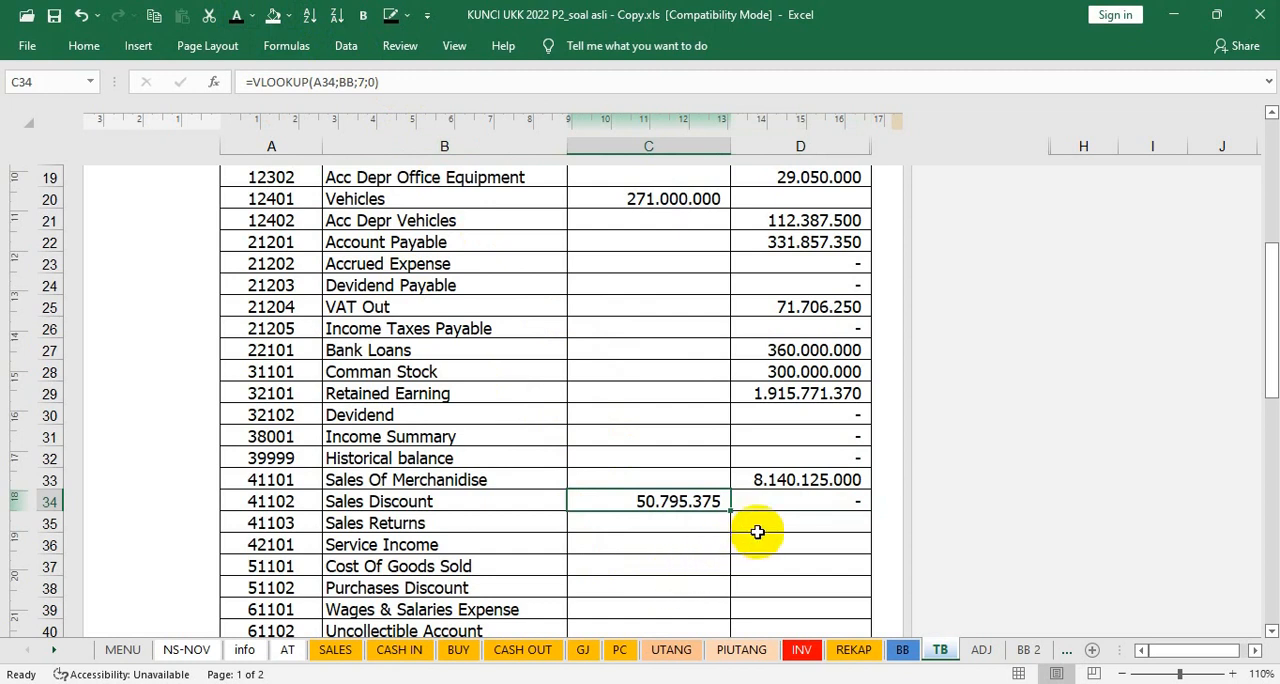
{"action": "left_click", "coordinate": [686, 526]}
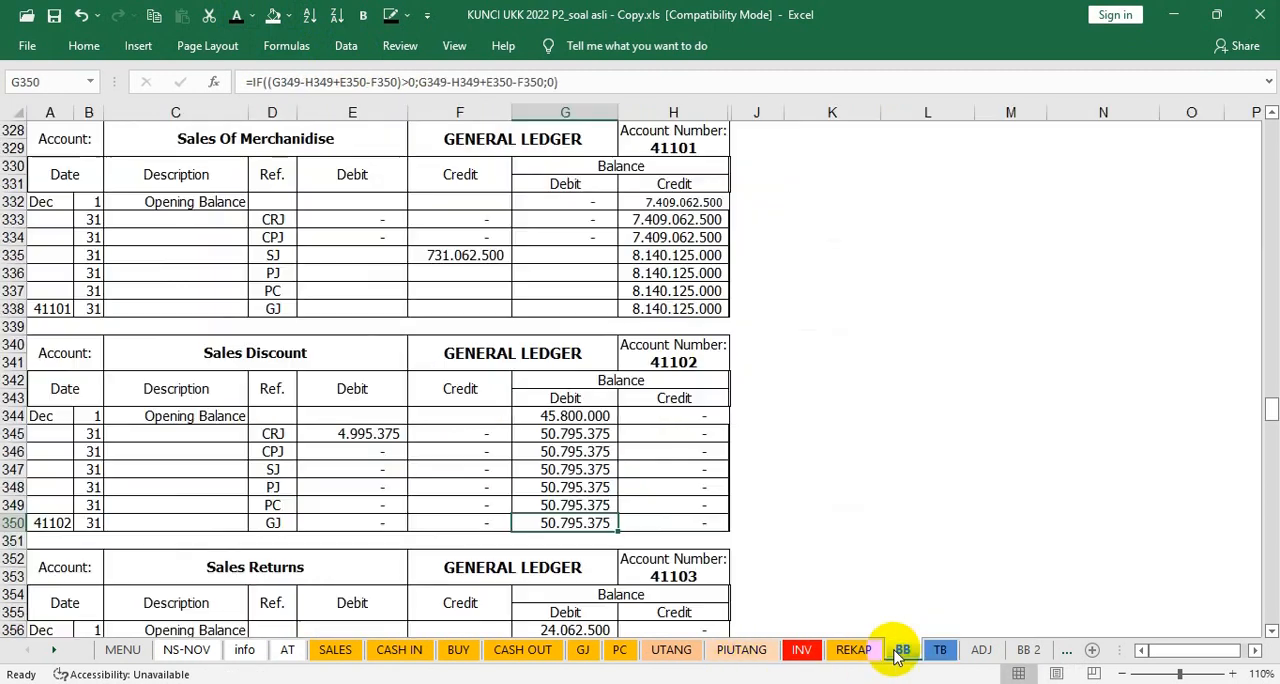
Step: Check the closing balance of Sales Returns in BB cell G362, and return to its trial balance row 35
{"action": "left_click", "coordinate": [900, 652]}
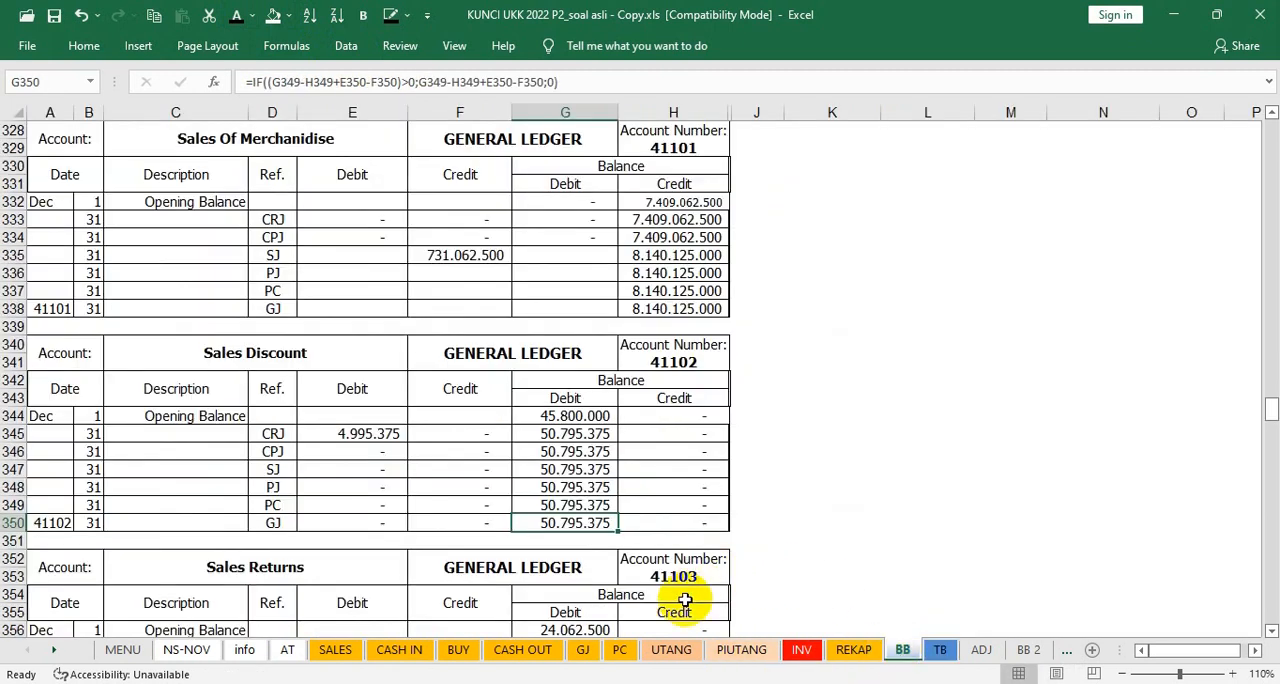
{"action": "scroll", "coordinate": [684, 600], "scroll_direction": "down", "scroll_amount": 5}
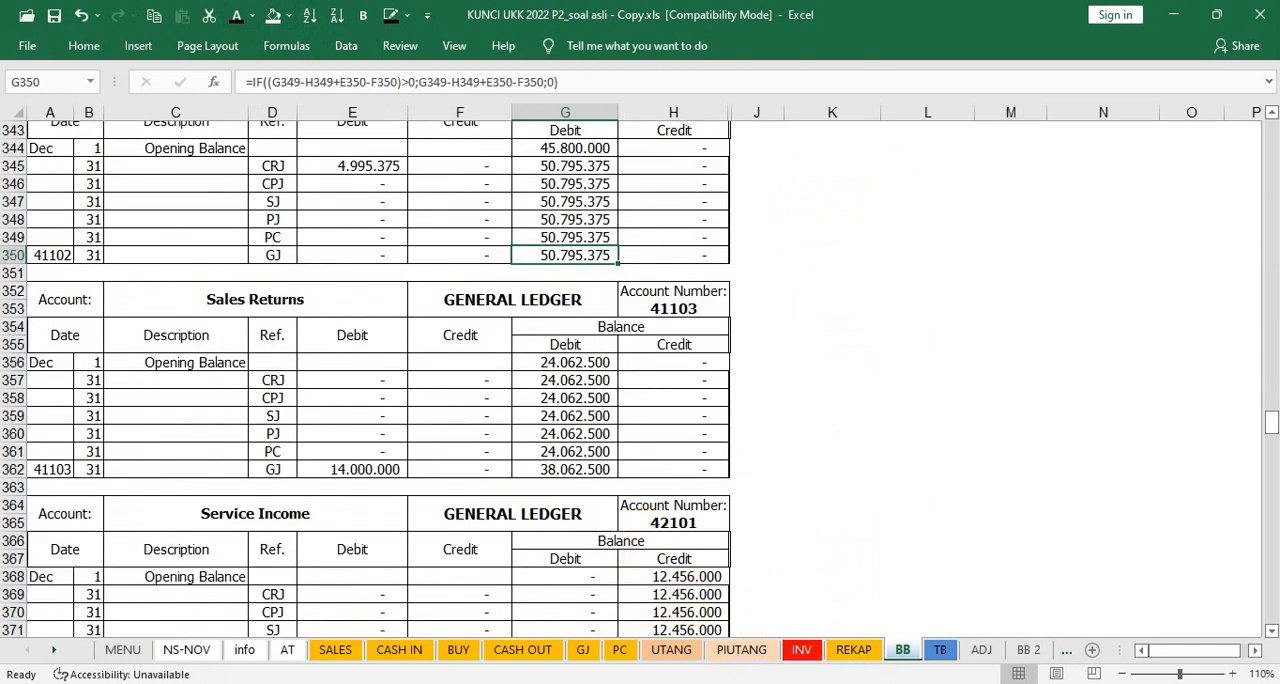
{"action": "left_click", "coordinate": [940, 650]}
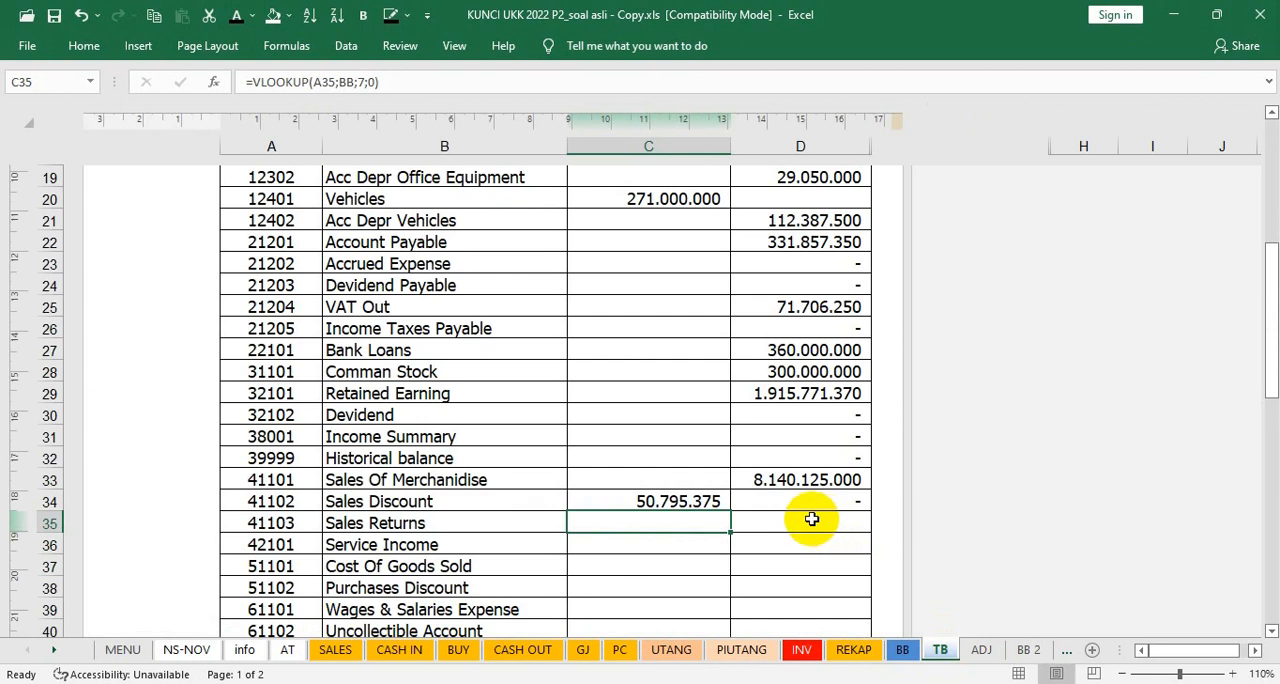
{"action": "left_click", "coordinate": [800, 521]}
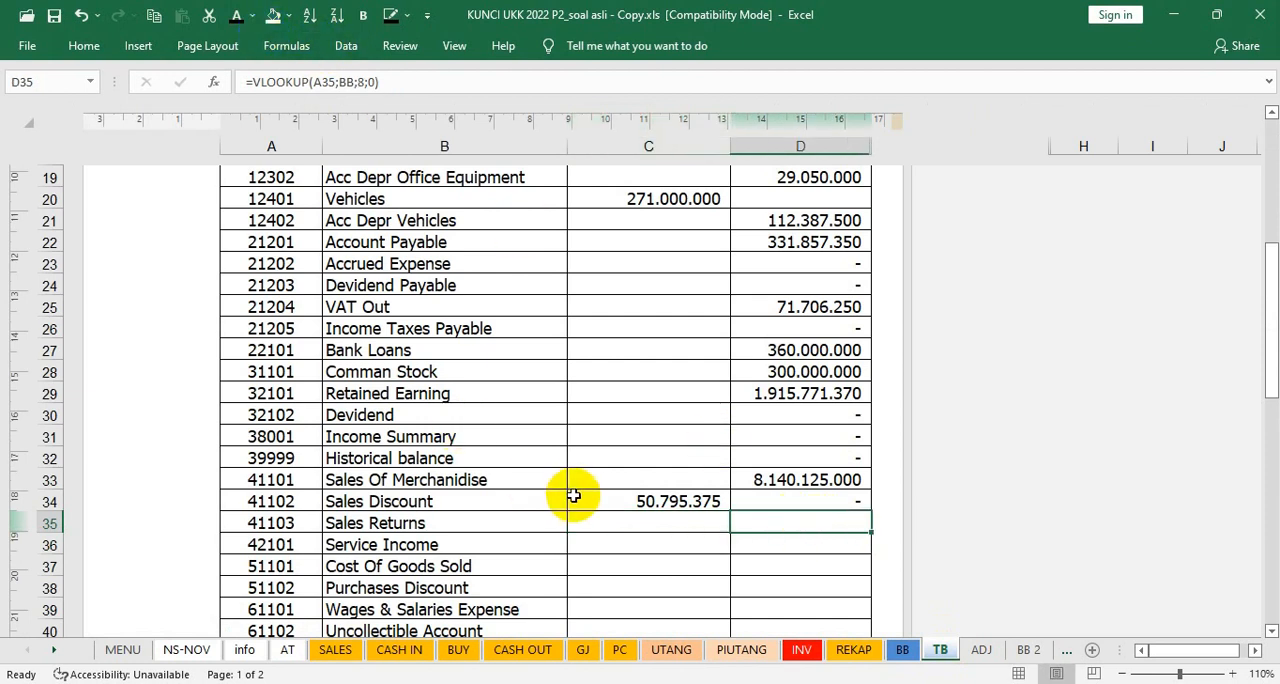
Step: Show the trial balance debit of Sales Returns in C35 and credit of Service Income in D36 in black font
{"action": "key", "text": "Left"}
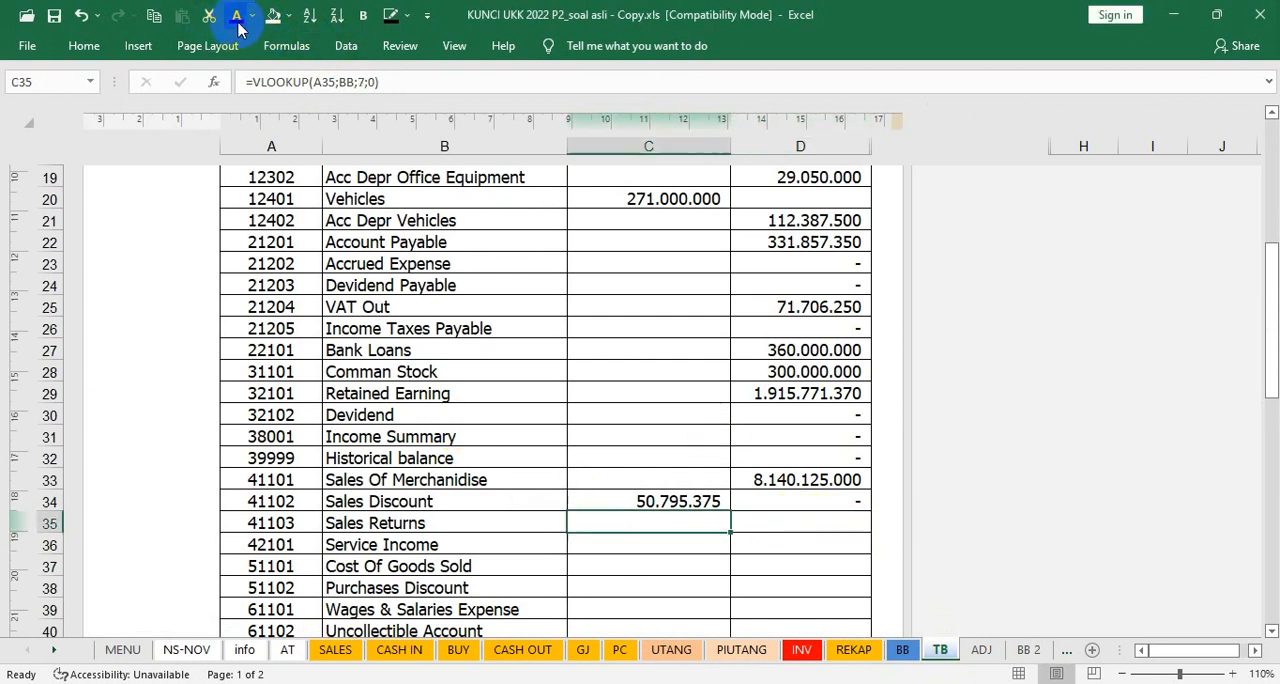
{"action": "left_click", "coordinate": [236, 17]}
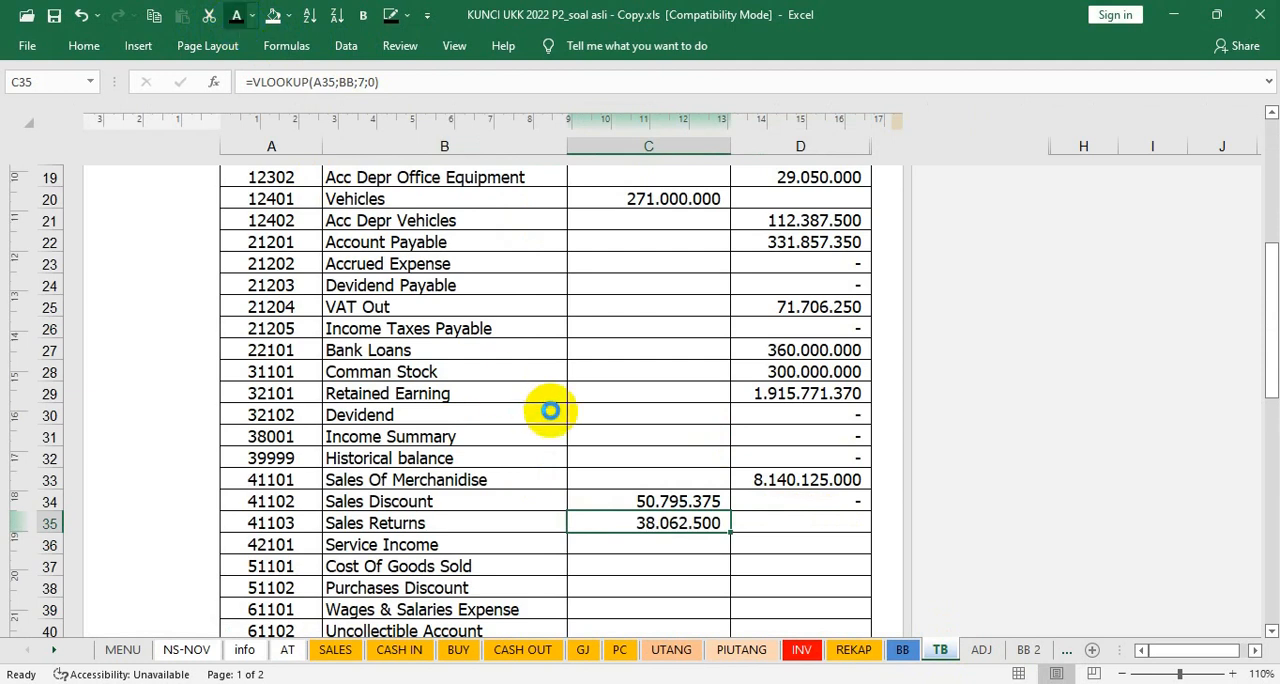
{"action": "key", "text": "Down"}
{"action": "key", "text": "Right"}
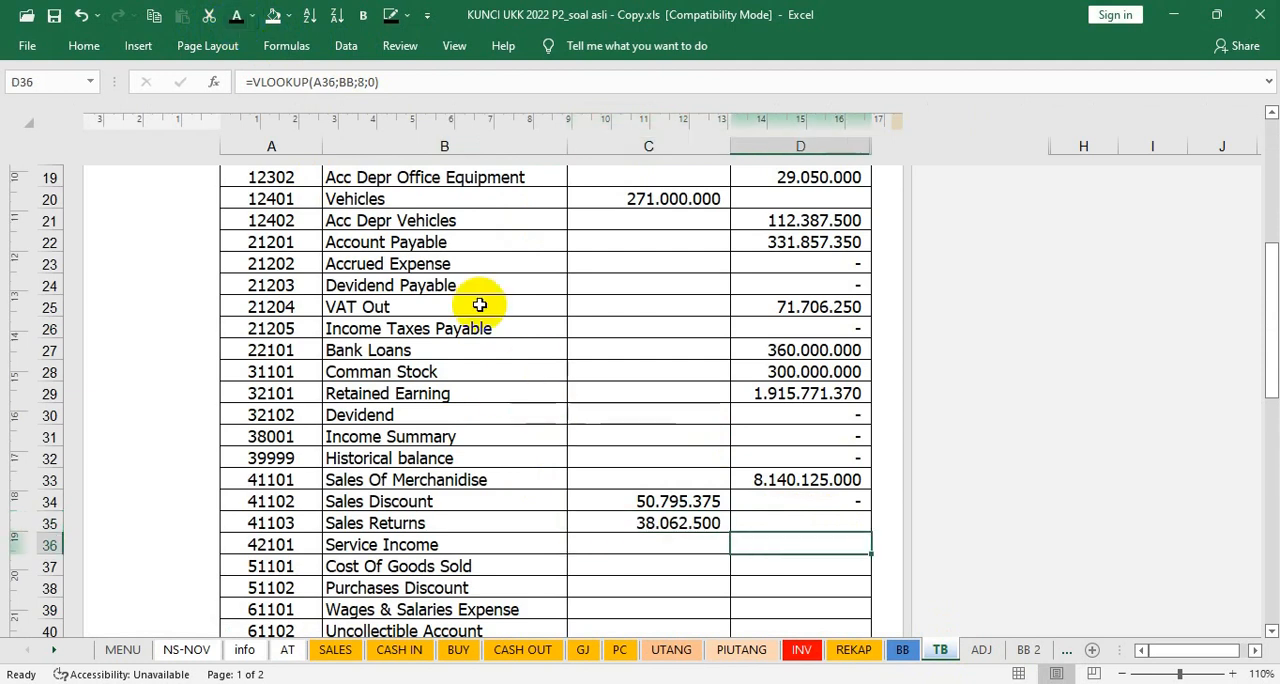
{"action": "left_click", "coordinate": [240, 17]}
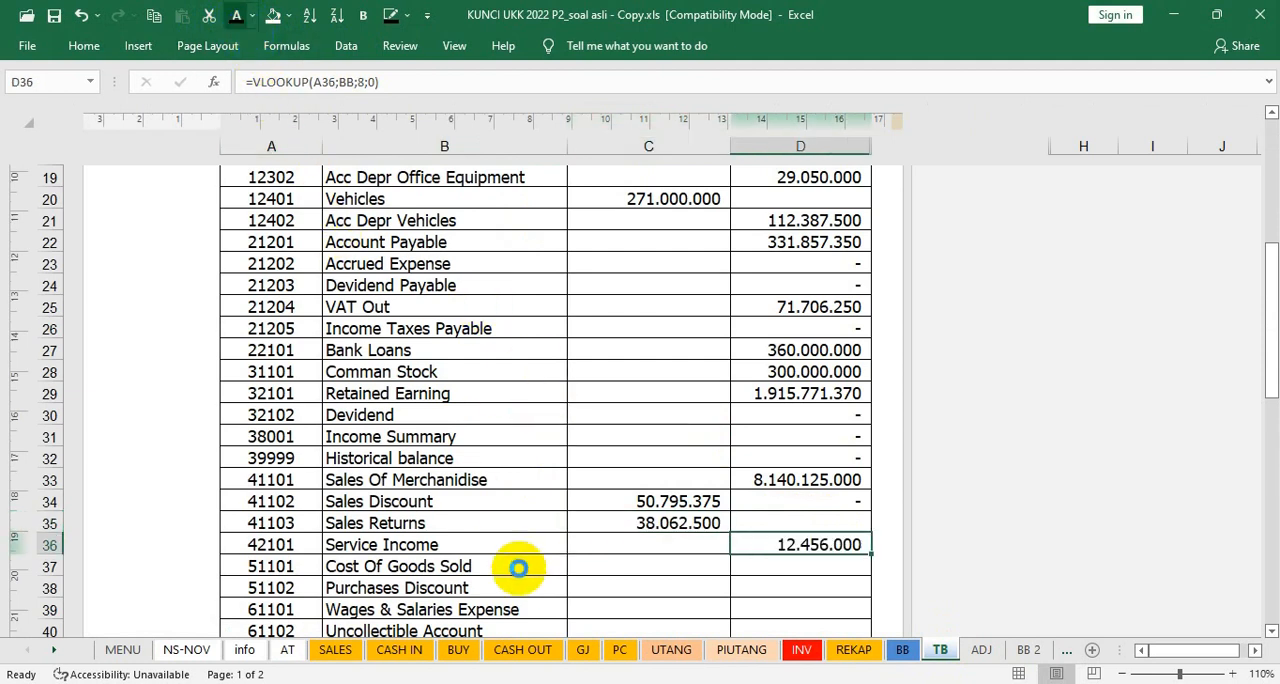
Step: Check the closing balance of Cost Of Goods Sold in BB cell G386 and show its trial balance debit in C37 in black font
{"action": "left_click", "coordinate": [612, 566]}
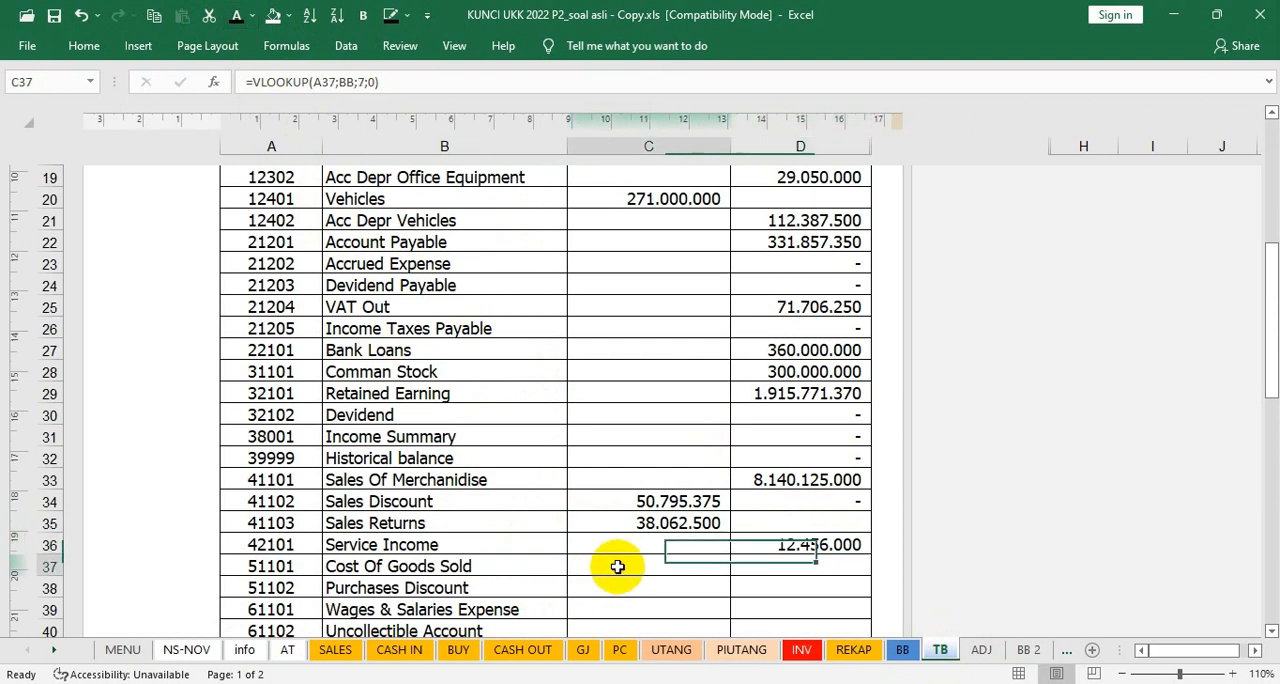
{"action": "left_click", "coordinate": [900, 650]}
{"action": "scroll", "coordinate": [634, 549], "scroll_direction": "down", "scroll_amount": 3}
{"action": "scroll", "coordinate": [630, 552], "scroll_direction": "up", "scroll_amount": 2}
{"action": "scroll", "coordinate": [630, 552], "scroll_direction": "down", "scroll_amount": 1}
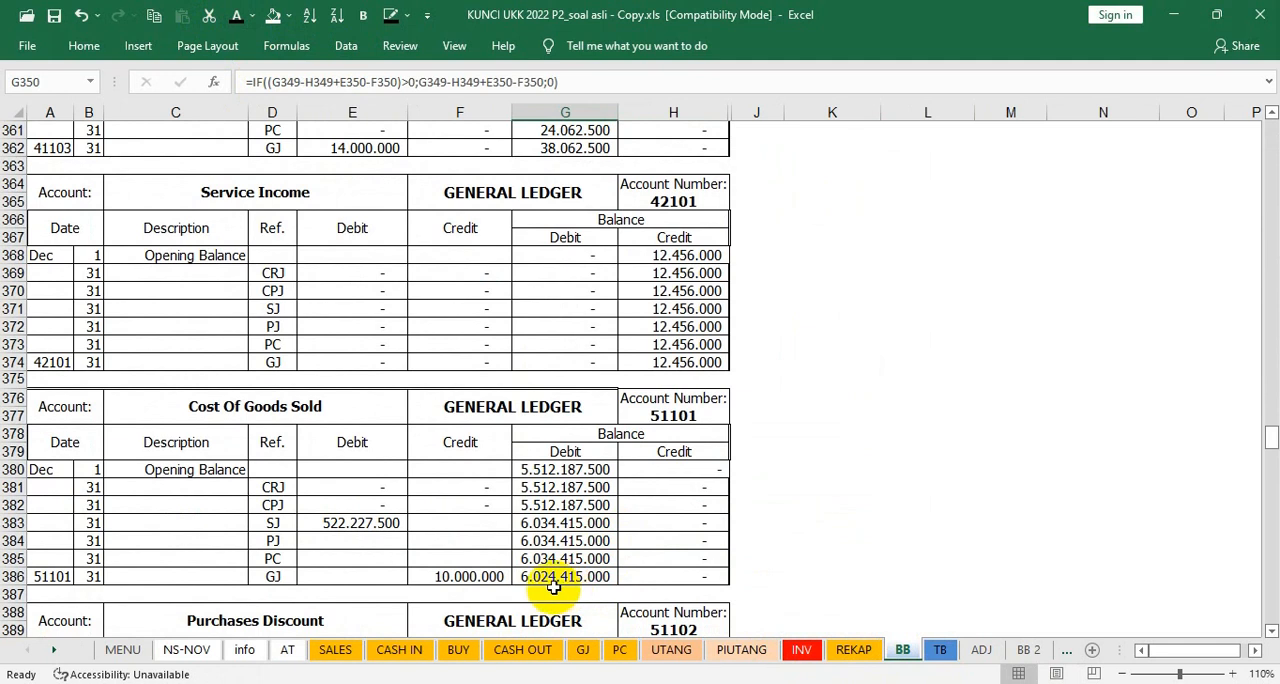
{"action": "left_click", "coordinate": [943, 650]}
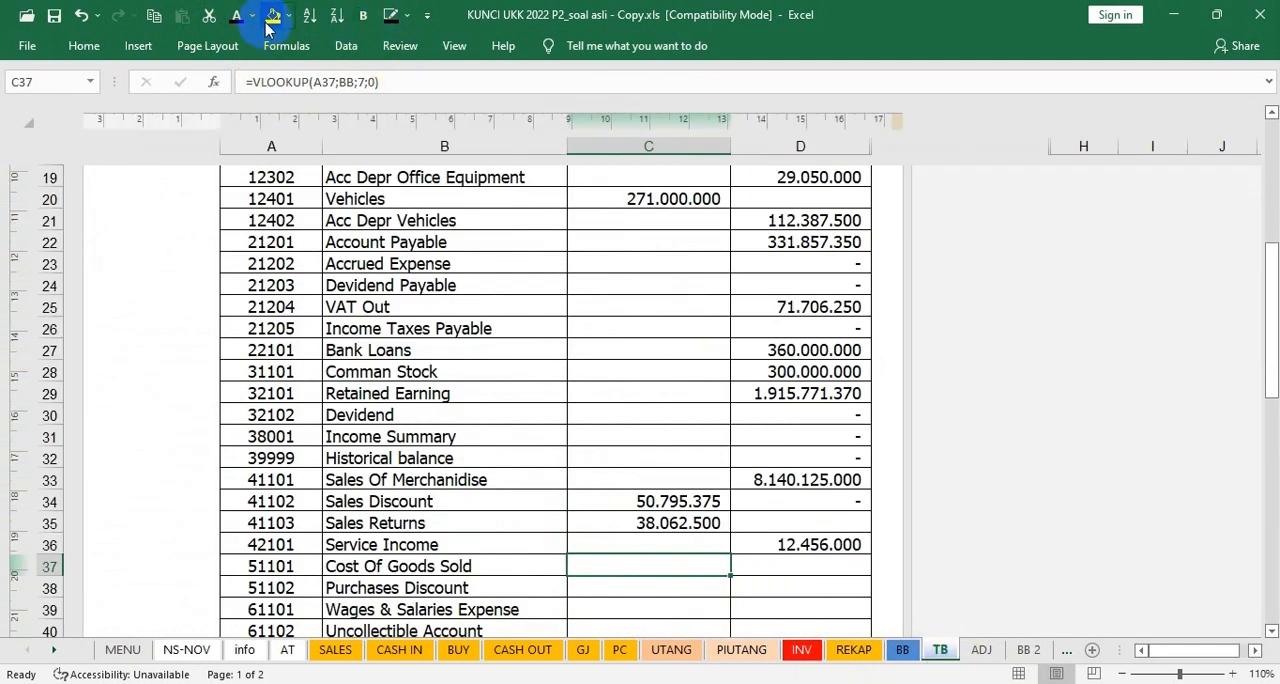
{"action": "key", "text": "Right"}
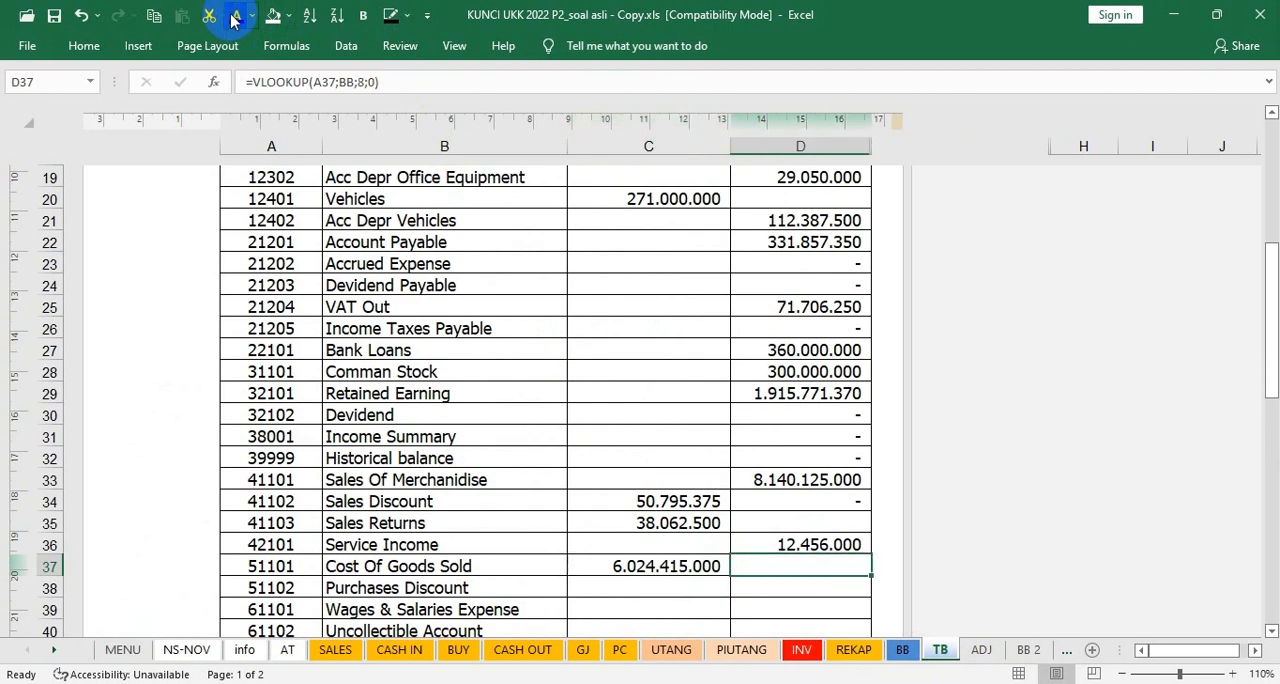
Step: Check the closing balance of Purchases Discount in BB cell H398 and show its trial balance amounts in C38 and D38 in black font
{"action": "left_click", "coordinate": [643, 586]}
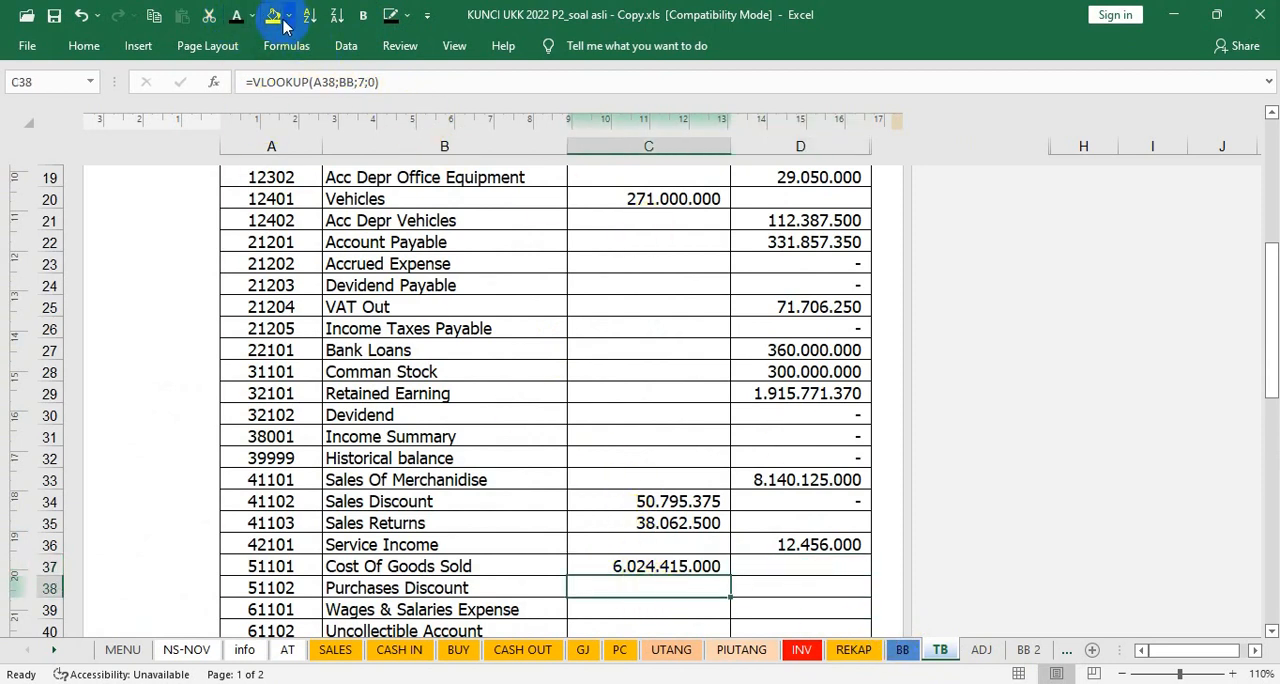
{"action": "left_click", "coordinate": [897, 649]}
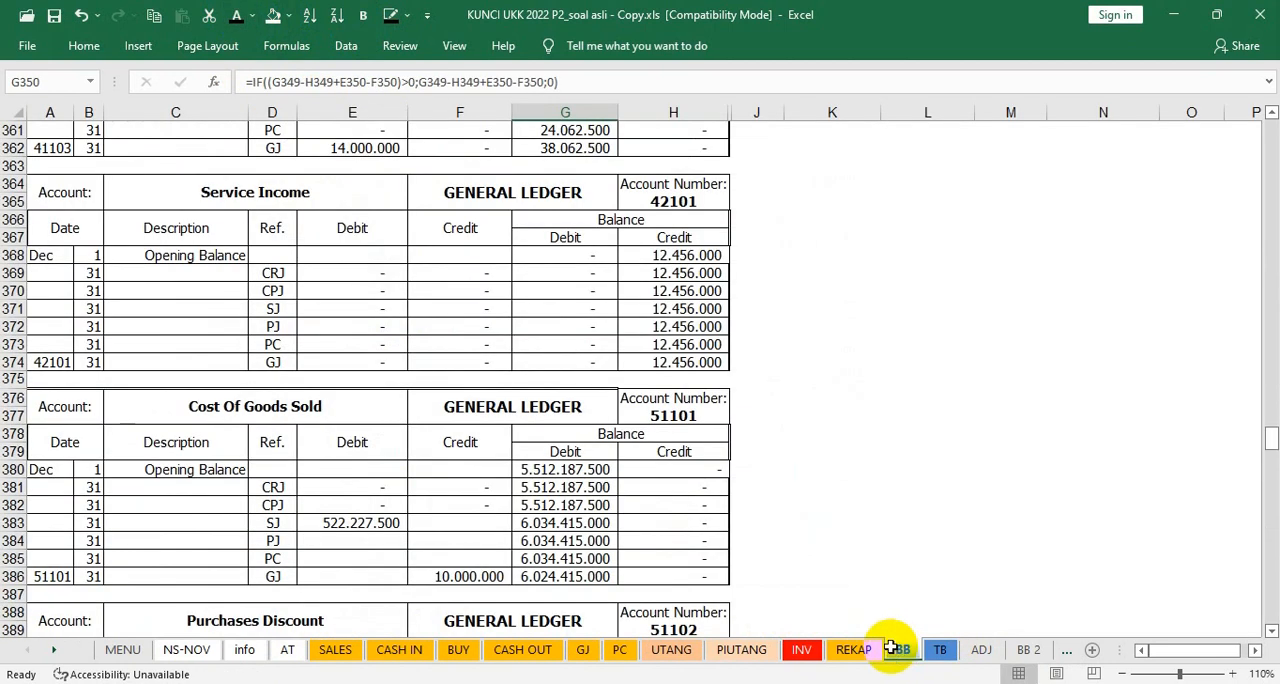
{"action": "scroll", "coordinate": [696, 502], "scroll_direction": "down", "scroll_amount": 4}
{"action": "scroll", "coordinate": [695, 502], "scroll_direction": "down", "scroll_amount": 3}
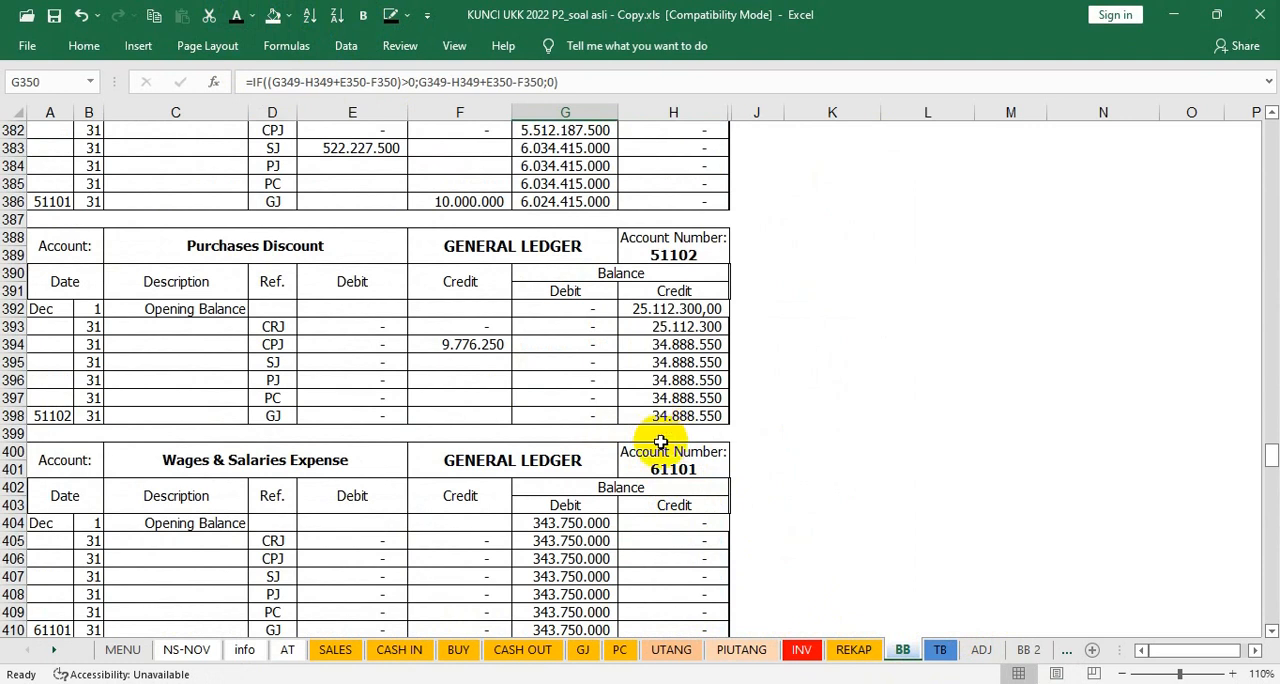
{"action": "left_click", "coordinate": [940, 650]}
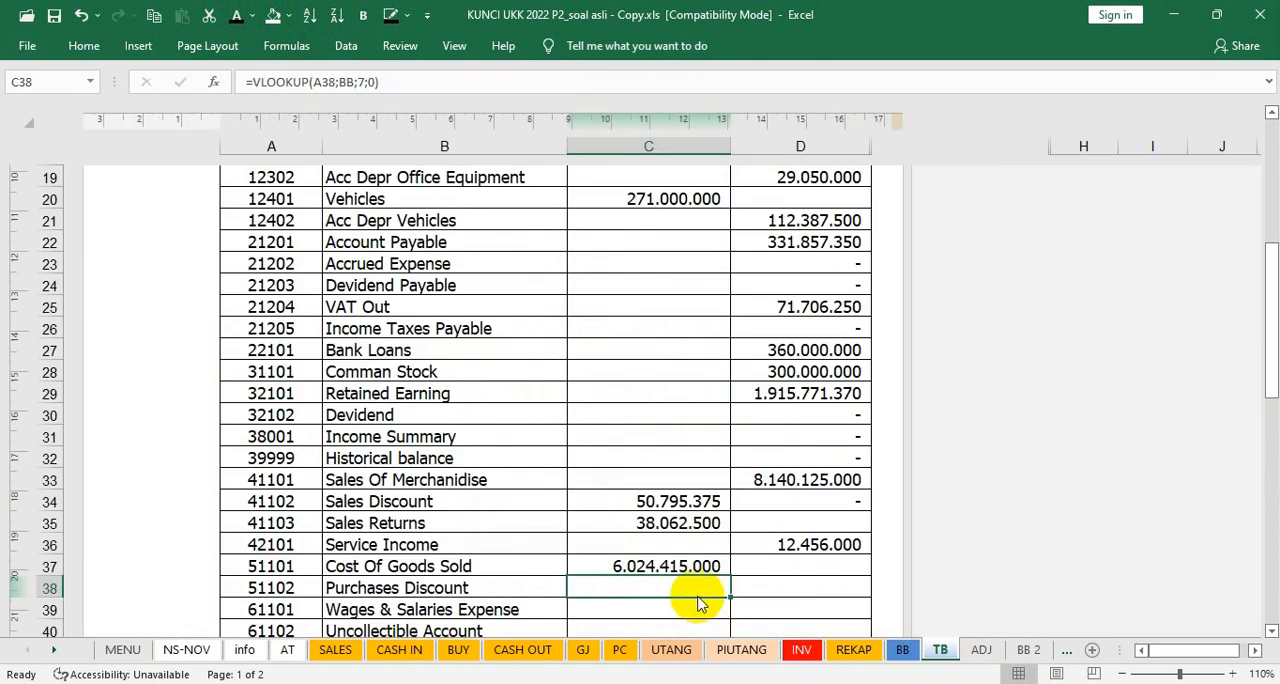
{"action": "left_click", "coordinate": [236, 14]}
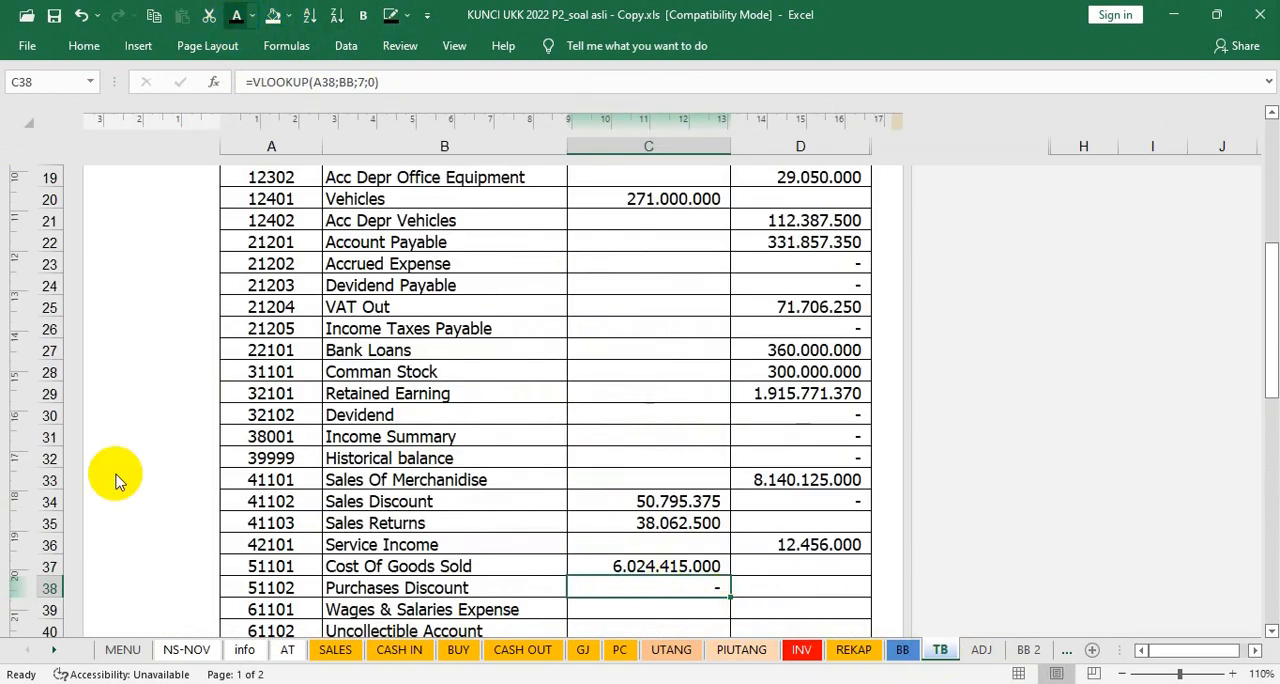
{"action": "left_click", "coordinate": [757, 587]}
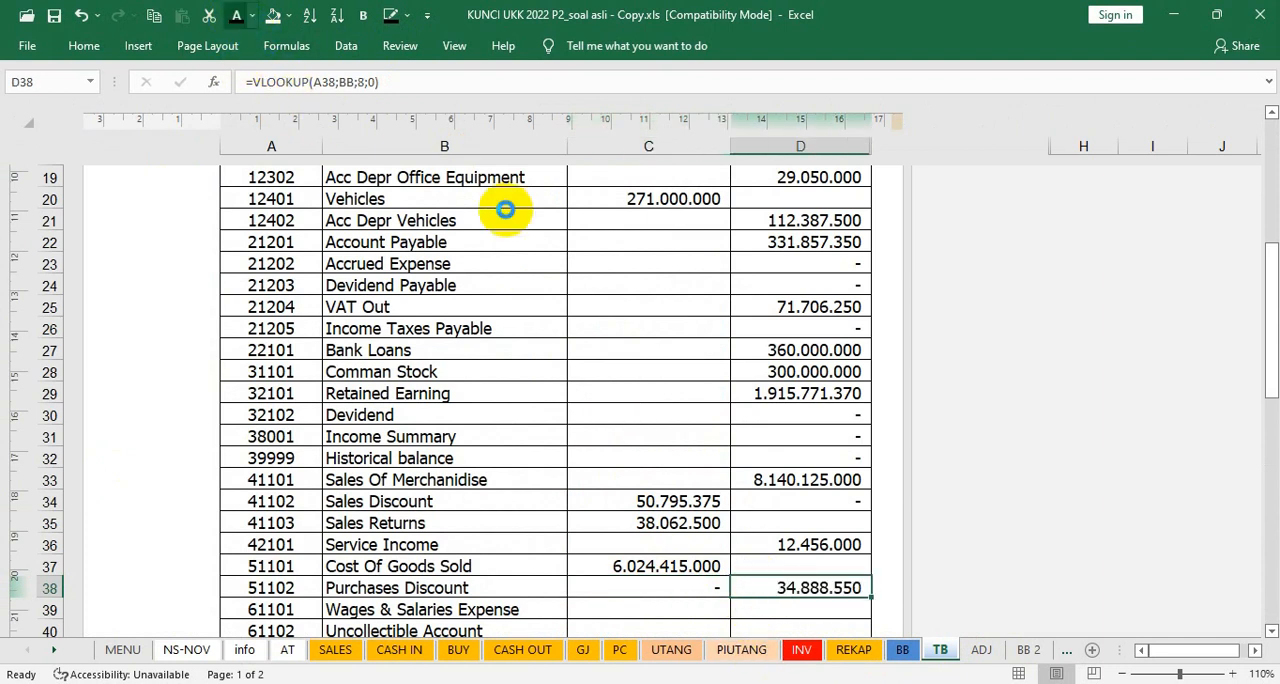
Step: Show the trial balance debits of Wages & Salaries Expense in C39 and Uncollectible Account in C40 in black font
{"action": "scroll", "coordinate": [614, 260], "scroll_direction": "down", "scroll_amount": 3}
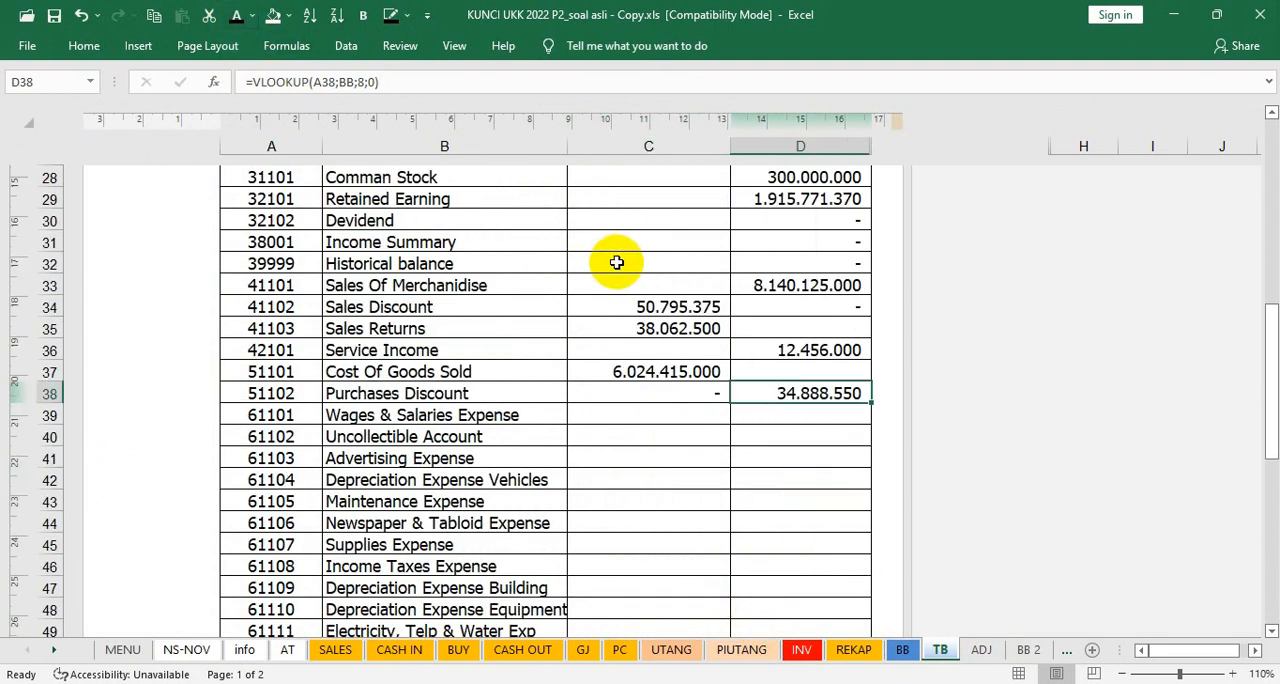
{"action": "left_click", "coordinate": [690, 417]}
{"action": "left_click", "coordinate": [236, 17]}
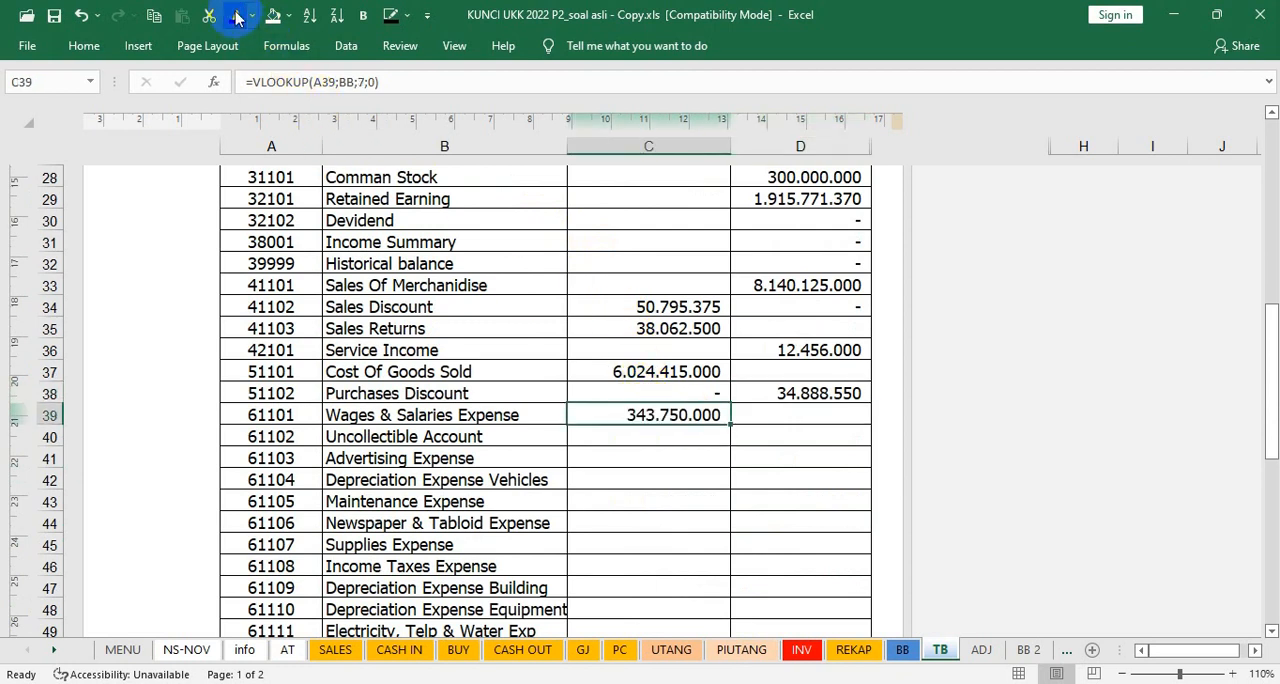
{"action": "key", "text": "Down"}
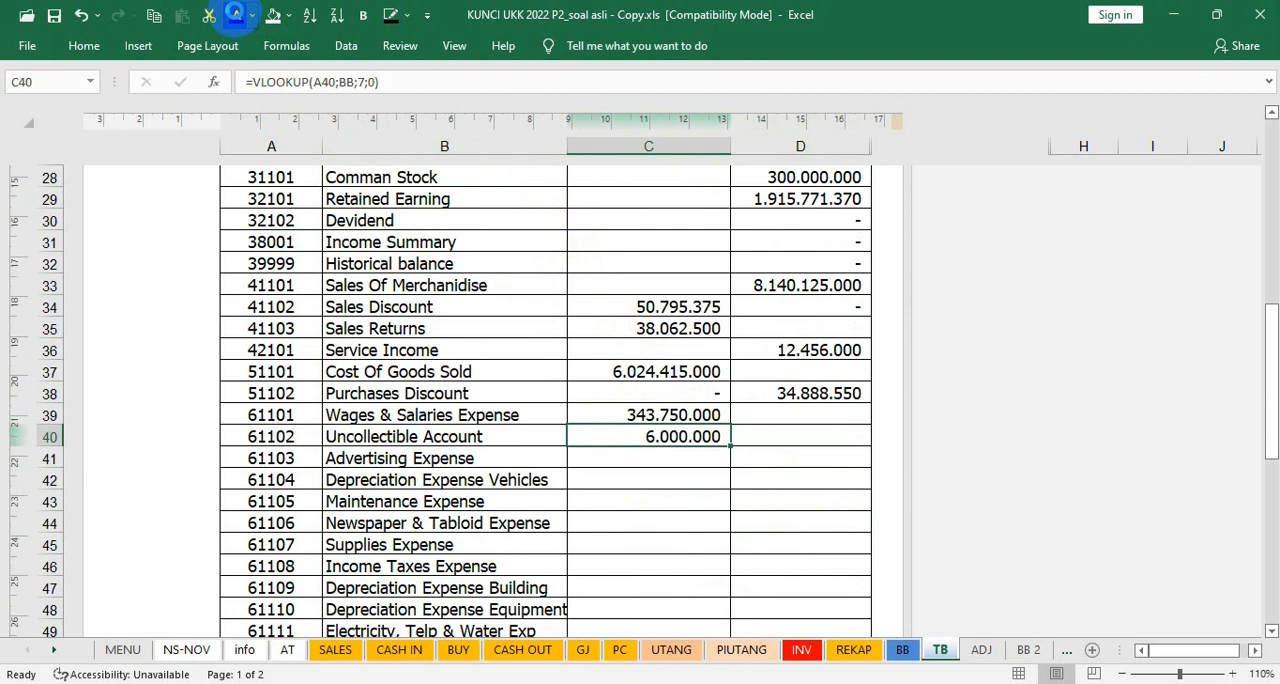
Step: Check the closing balance of Advertising Expense in BB cell G434 and show its trial balance debit in C41 in black font
{"action": "key", "text": "Down"}
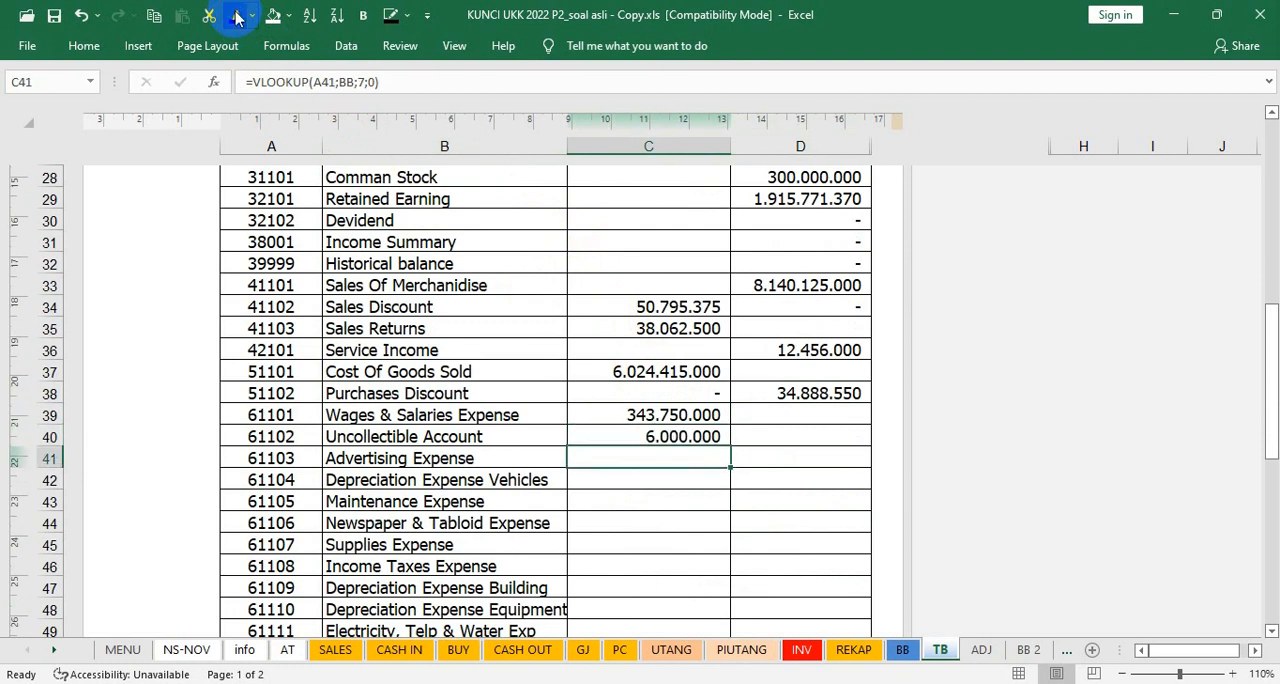
{"action": "left_click", "coordinate": [903, 650]}
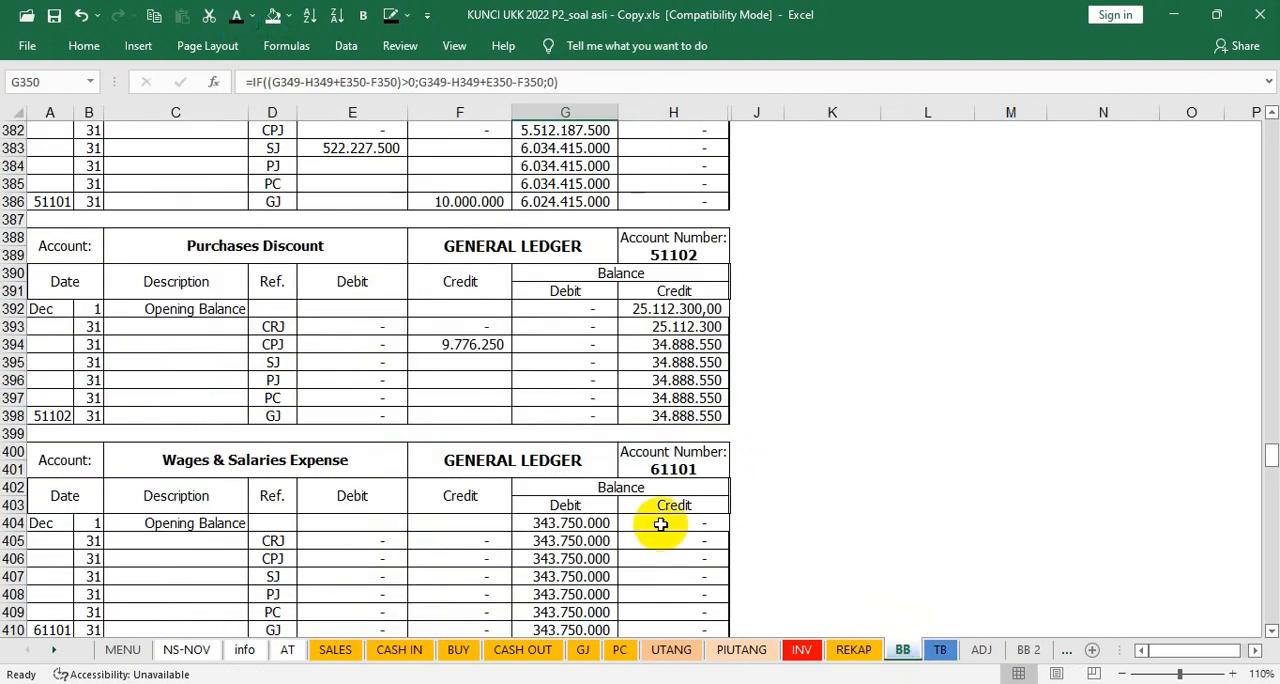
{"action": "scroll", "coordinate": [661, 524], "scroll_direction": "down", "scroll_amount": 4}
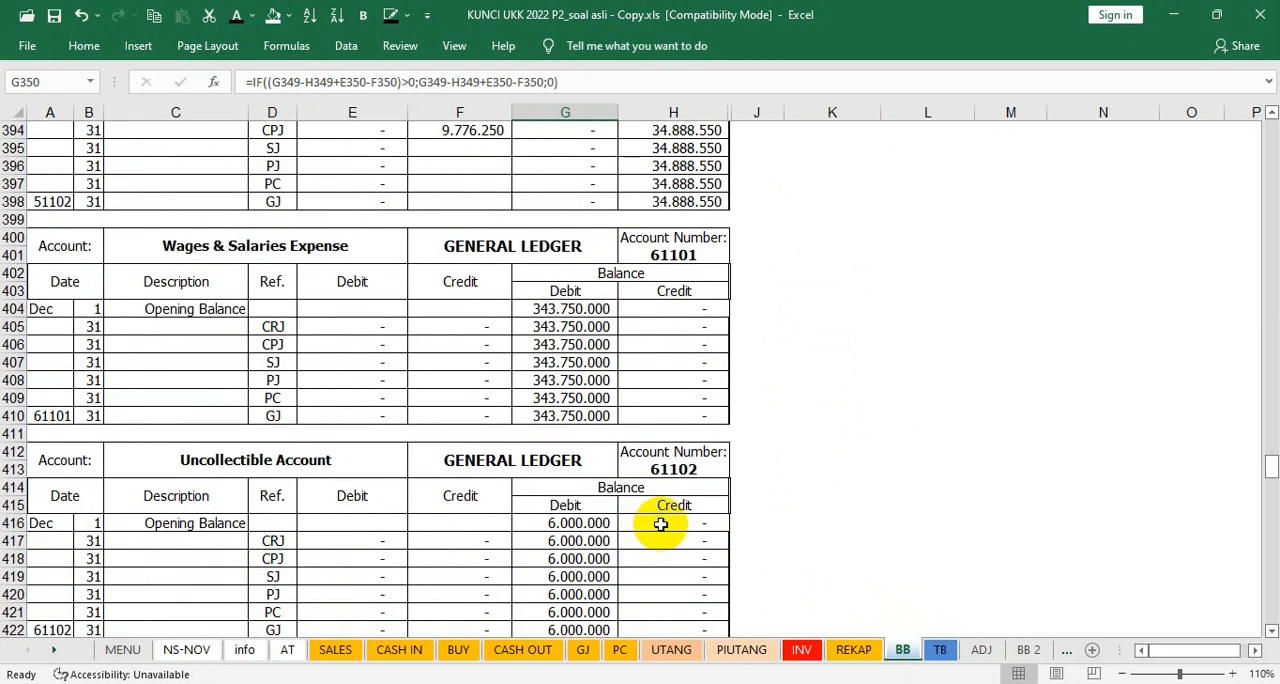
{"action": "scroll", "coordinate": [661, 524], "scroll_direction": "down", "scroll_amount": 5}
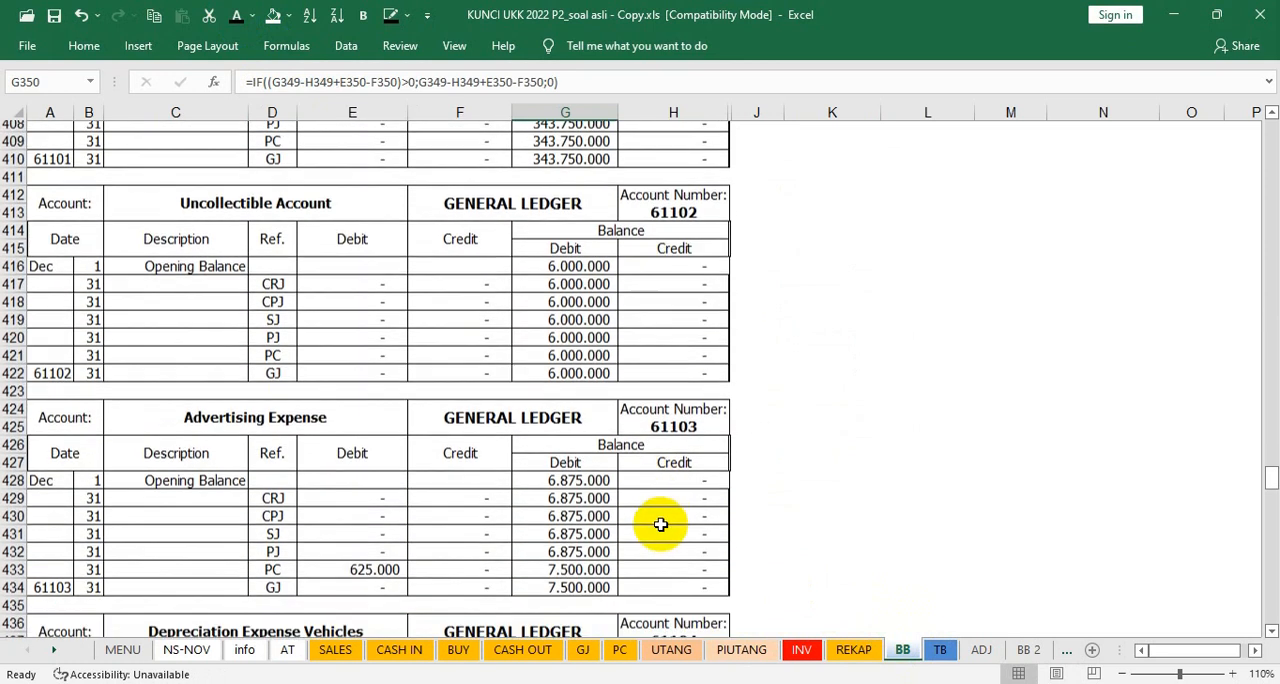
{"action": "scroll", "coordinate": [661, 524], "scroll_direction": "down", "scroll_amount": 1}
{"action": "left_click", "coordinate": [937, 650]}
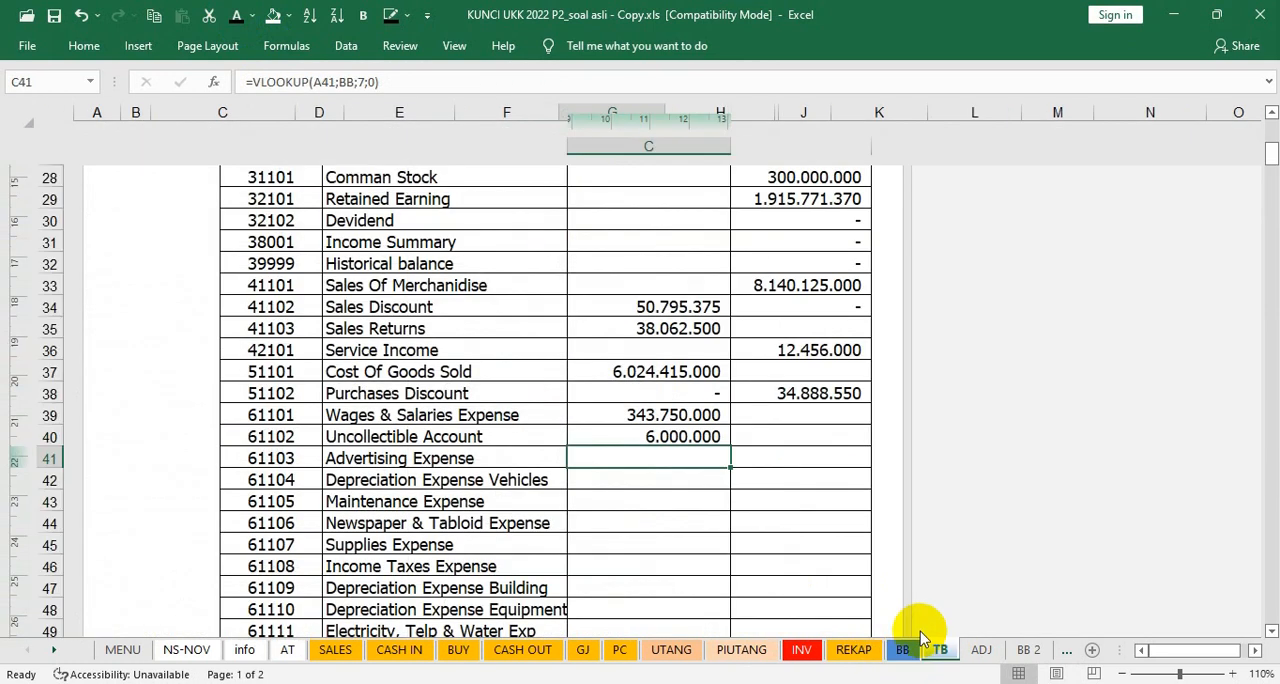
{"action": "left_click", "coordinate": [239, 18]}
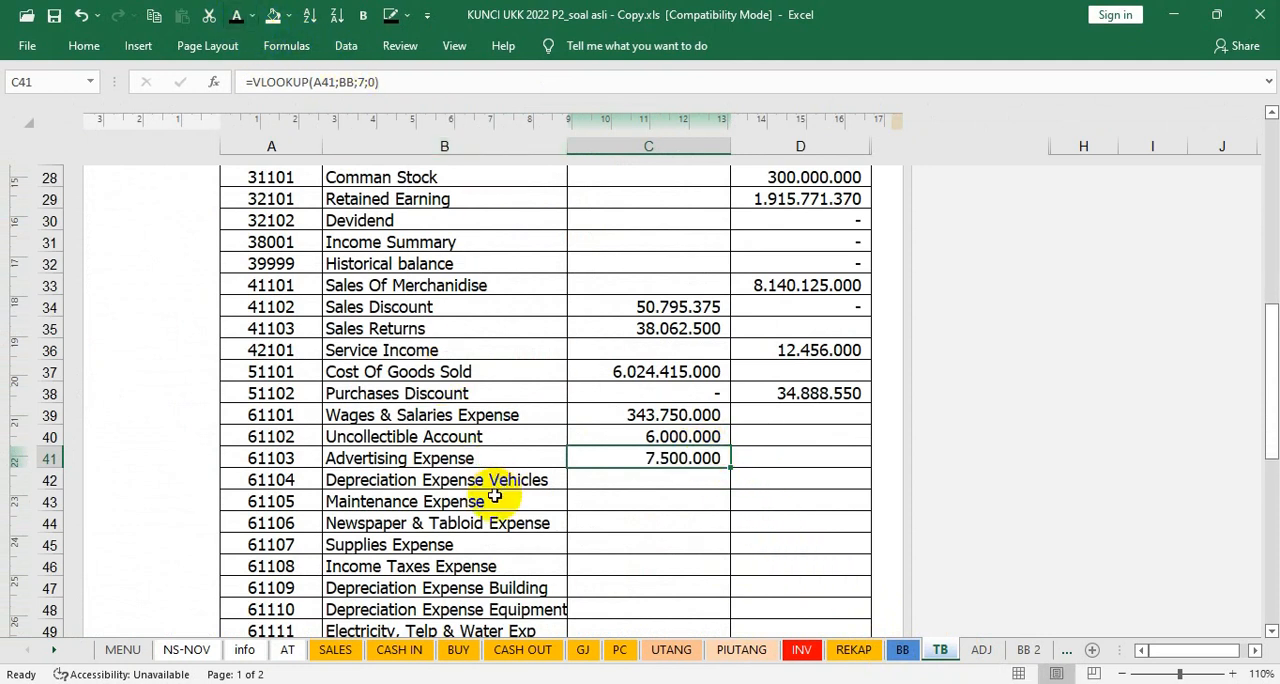
Step: Show the trial balance debits from Depreciation Expense Vehicles through Other Revenue in C42:C51 in black font
{"action": "left_click_drag", "start_coordinate": [630, 479], "coordinate": [662, 595]}
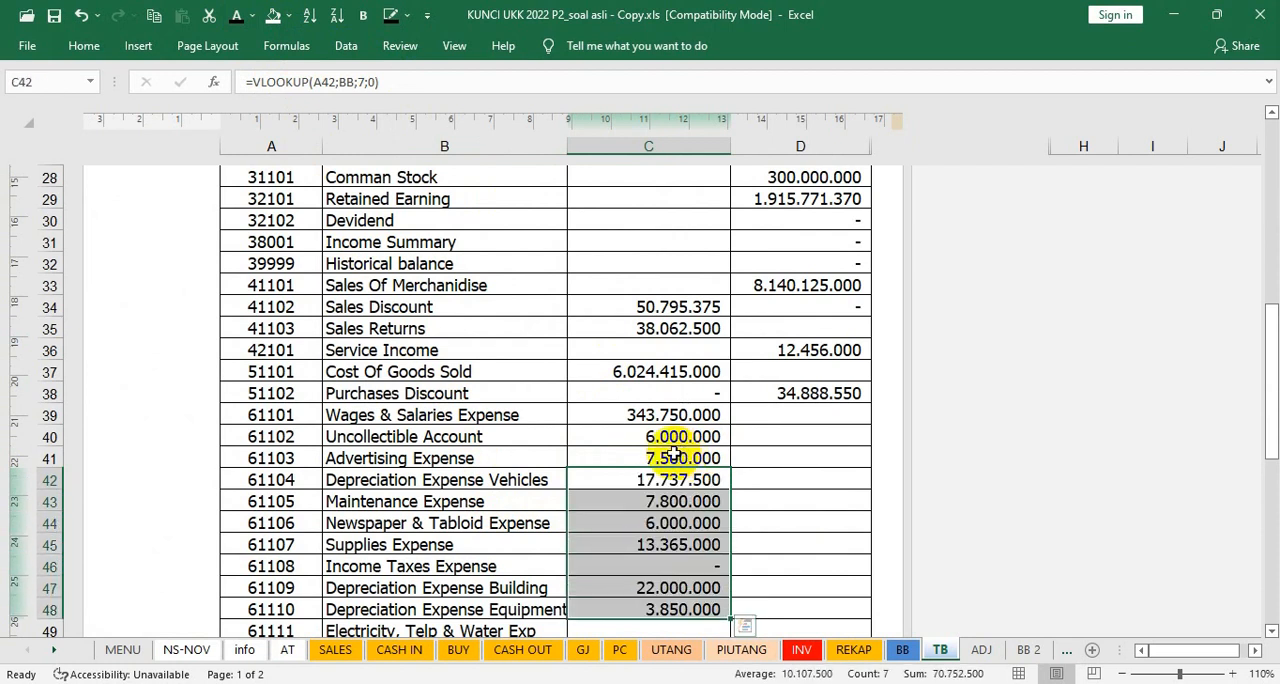
{"action": "scroll", "coordinate": [675, 455], "scroll_direction": "down", "scroll_amount": 2}
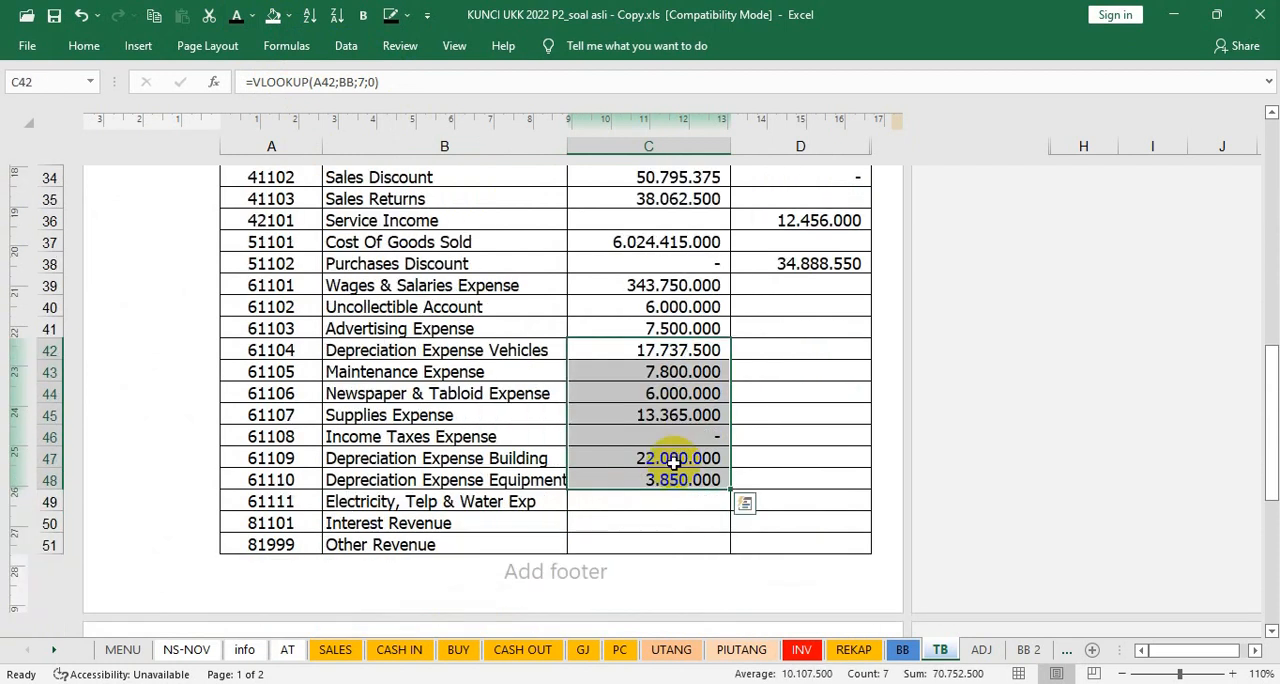
{"action": "left_click_drag", "start_coordinate": [663, 505], "coordinate": [729, 540]}
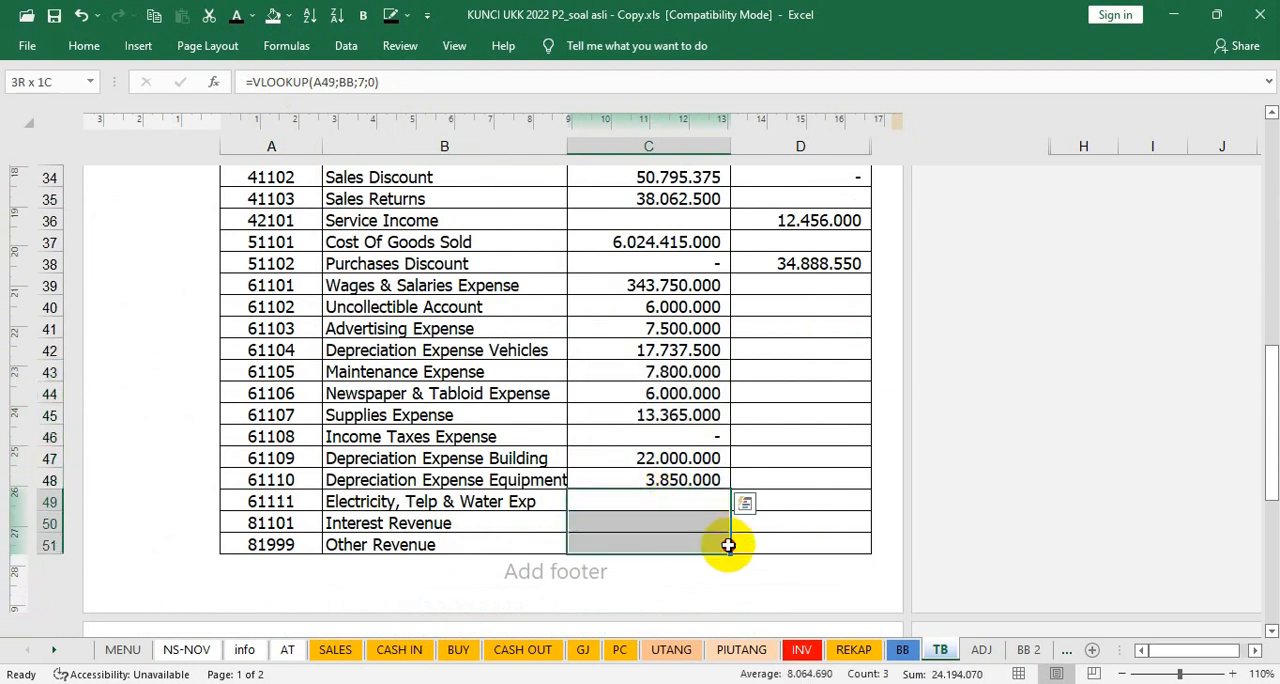
{"action": "left_click", "coordinate": [236, 21]}
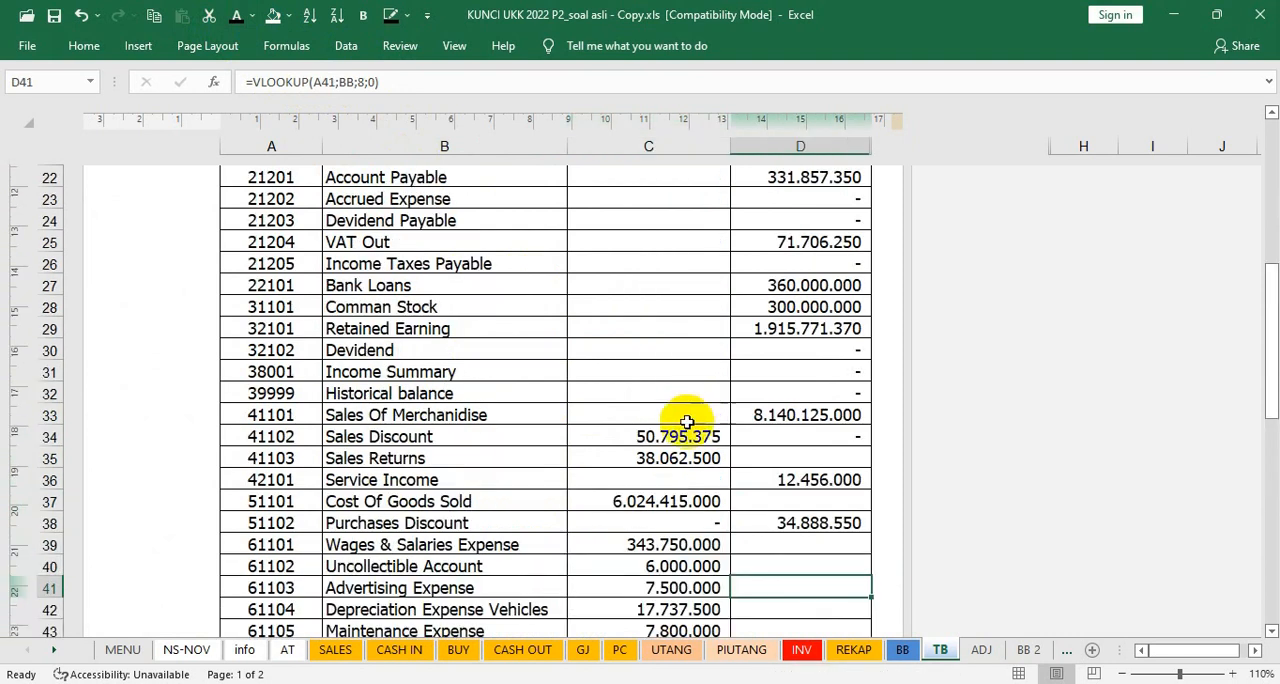
Step: Show the Amount totals in C55 and D55 in black font, and try to widen column D to fit the credit total
{"action": "scroll", "coordinate": [682, 466], "scroll_direction": "down", "scroll_amount": 8}
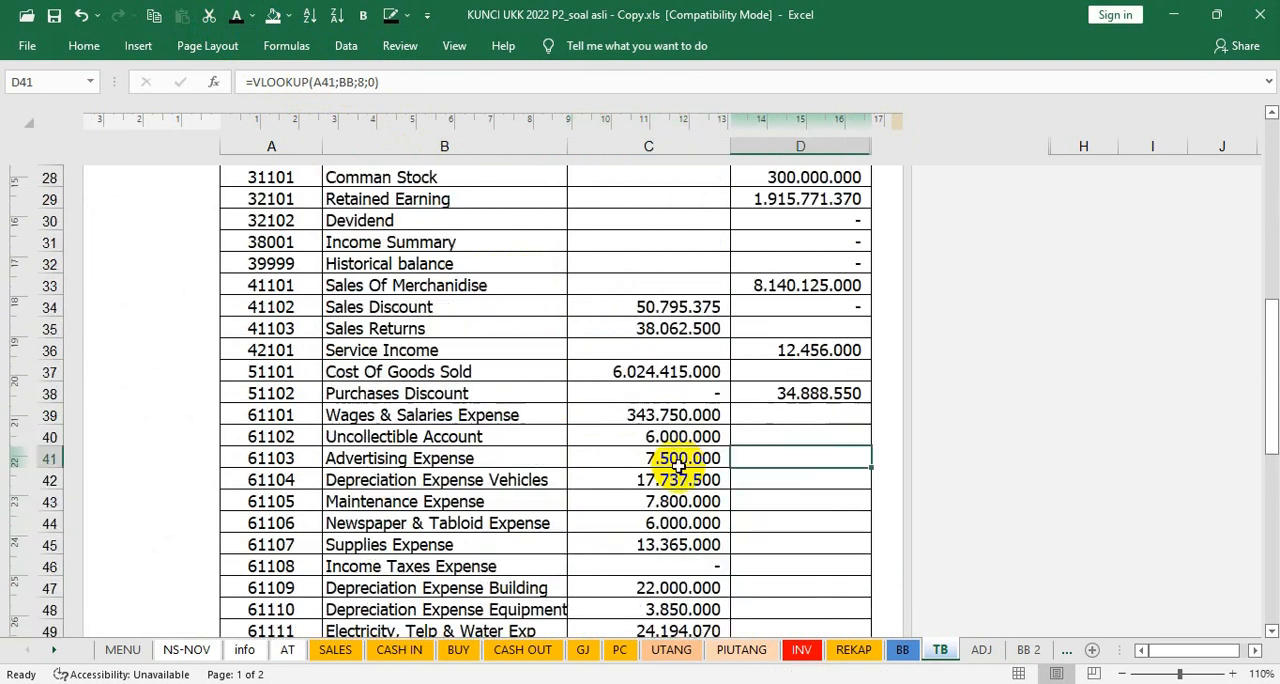
{"action": "scroll", "coordinate": [678, 466], "scroll_direction": "up", "scroll_amount": 4}
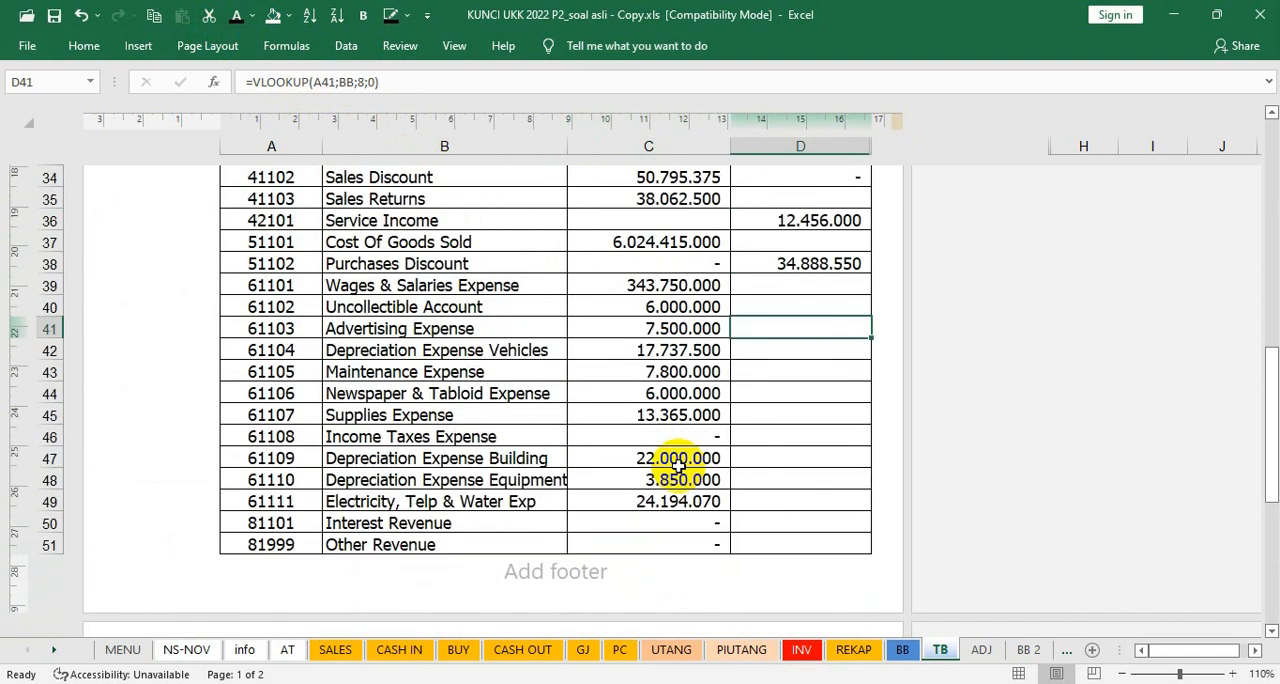
{"action": "scroll", "coordinate": [678, 466], "scroll_direction": "down", "scroll_amount": 3}
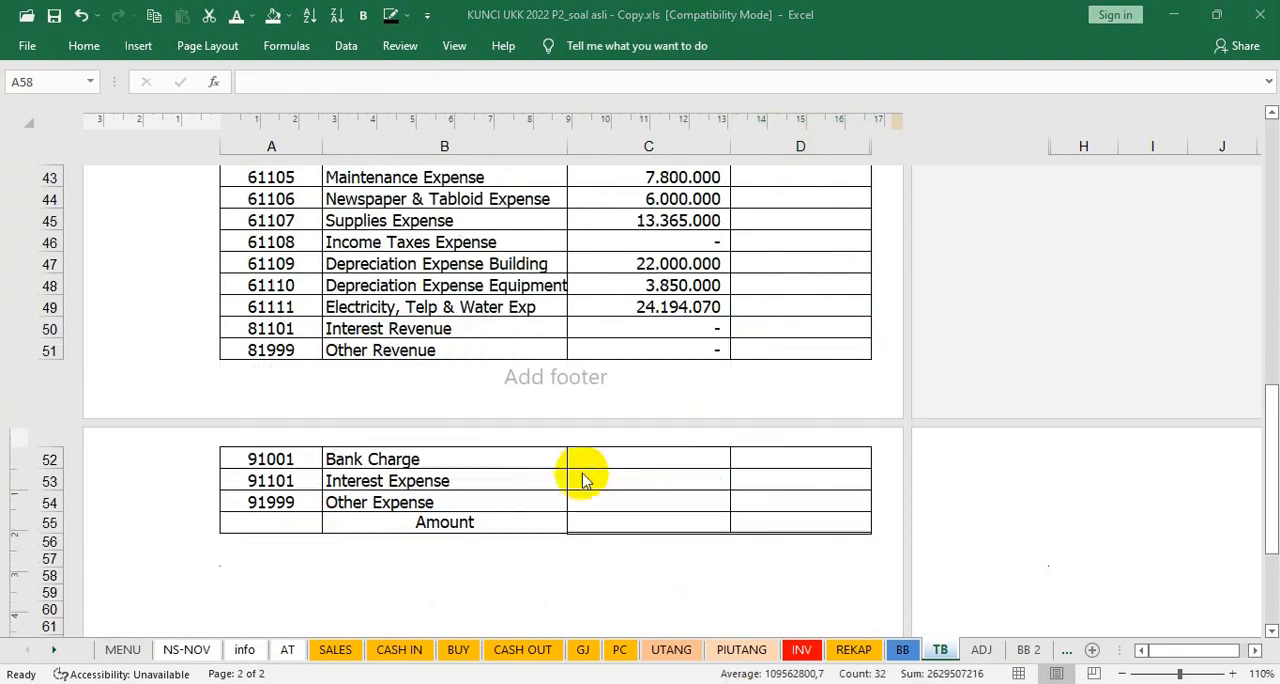
{"action": "left_click", "coordinate": [645, 525]}
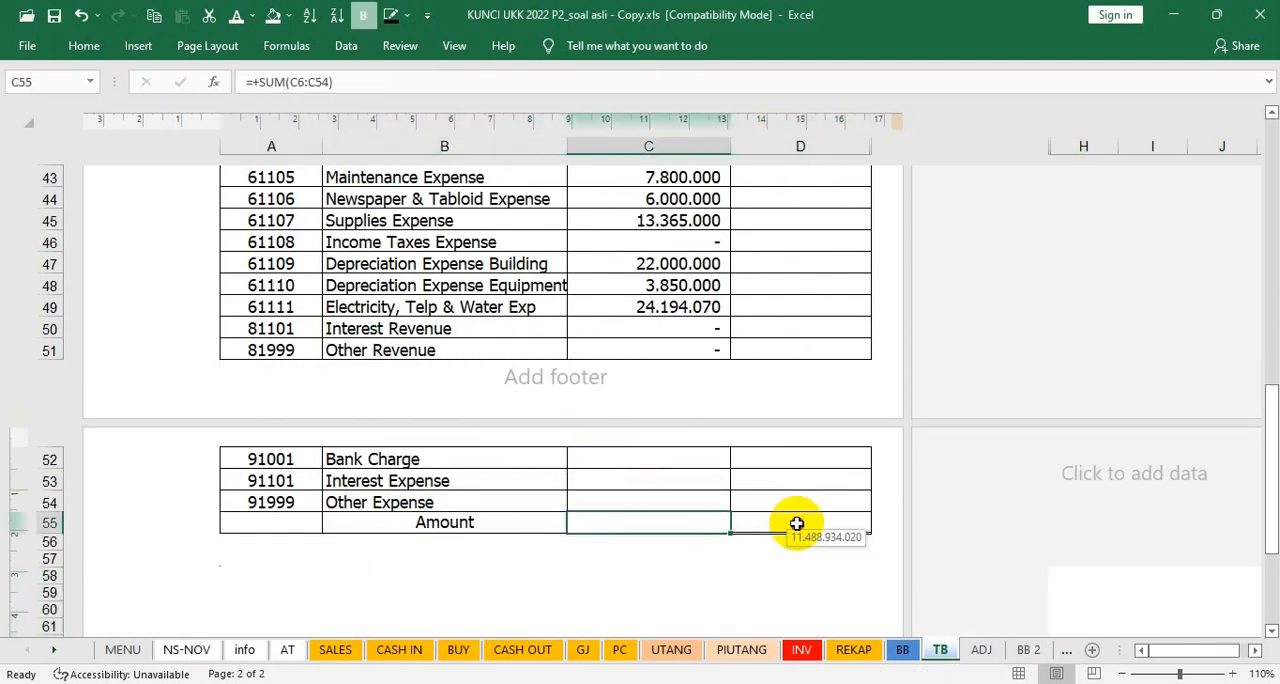
{"action": "left_click_drag", "start_coordinate": [797, 524], "coordinate": [795, 524]}
{"action": "left_click", "coordinate": [252, 16]}
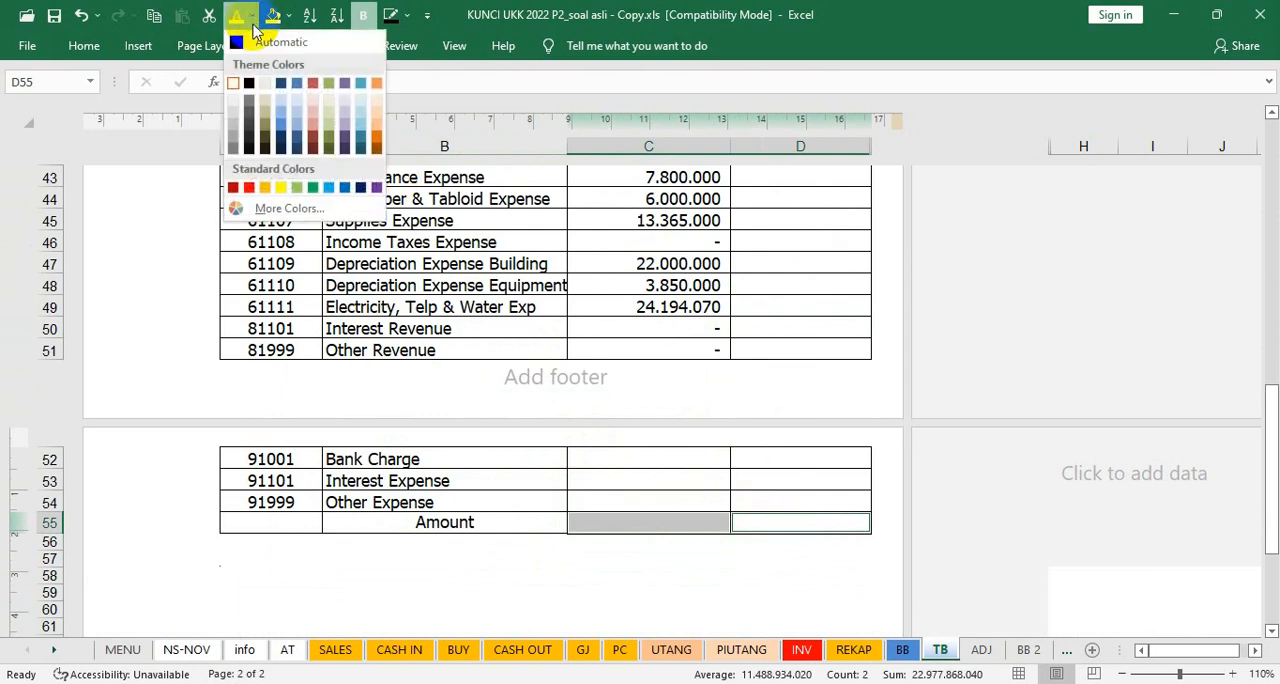
{"action": "left_click", "coordinate": [247, 82]}
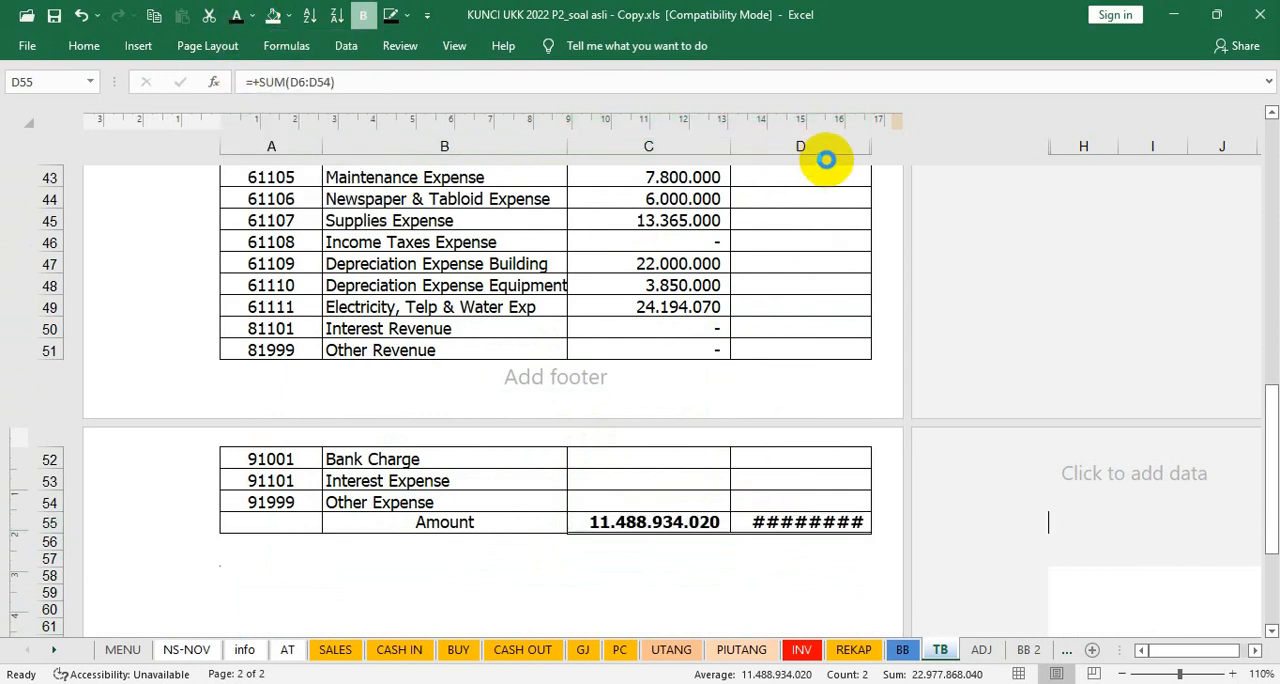
{"action": "left_click_drag", "start_coordinate": [874, 146], "coordinate": [886, 149]}
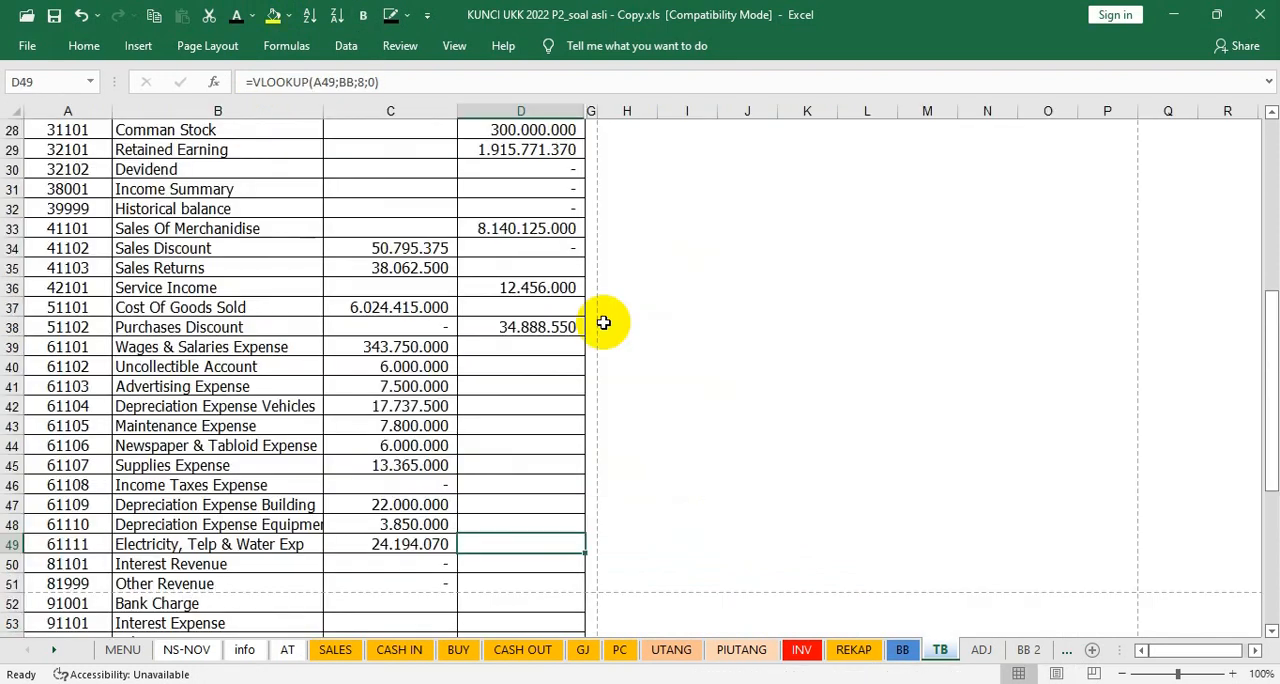
{"action": "scroll", "coordinate": [603, 322], "scroll_direction": "down", "scroll_amount": 2}
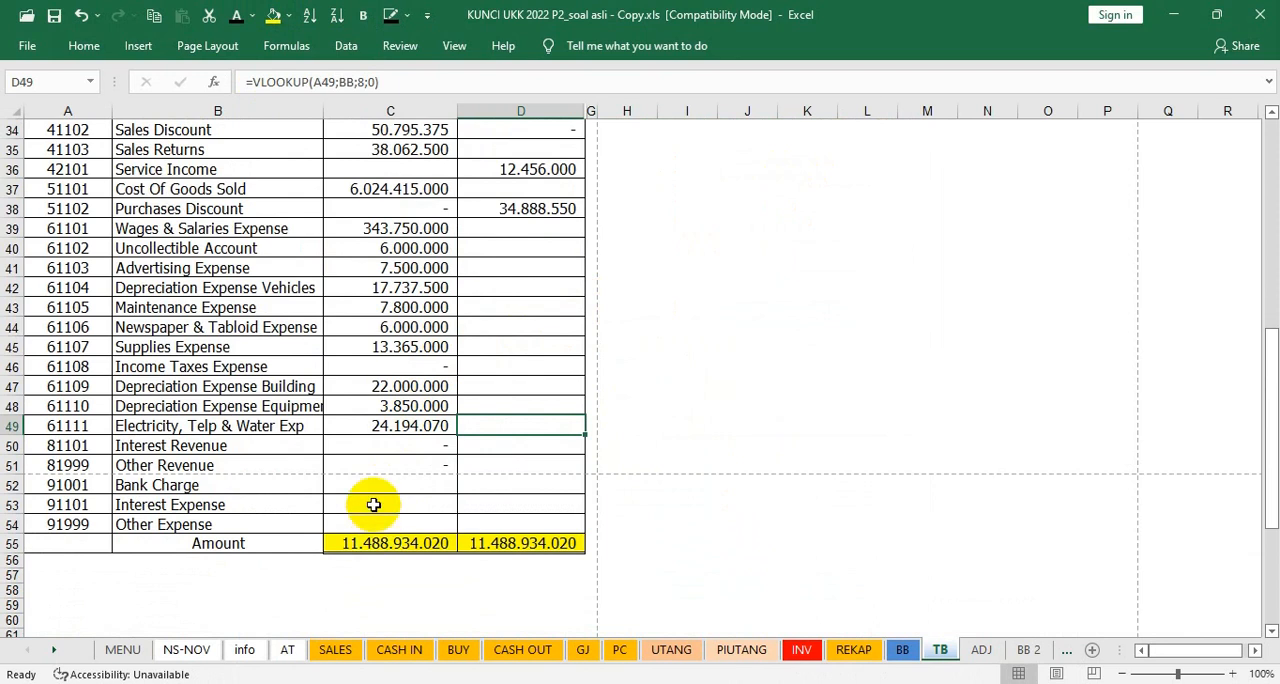
Step: Review the completed trial balance at 110% zoom, from Cash In Bank in row 6 through the Amount totals in row 55
{"action": "scroll", "coordinate": [374, 504], "scroll_direction": "up", "scroll_amount": 3}
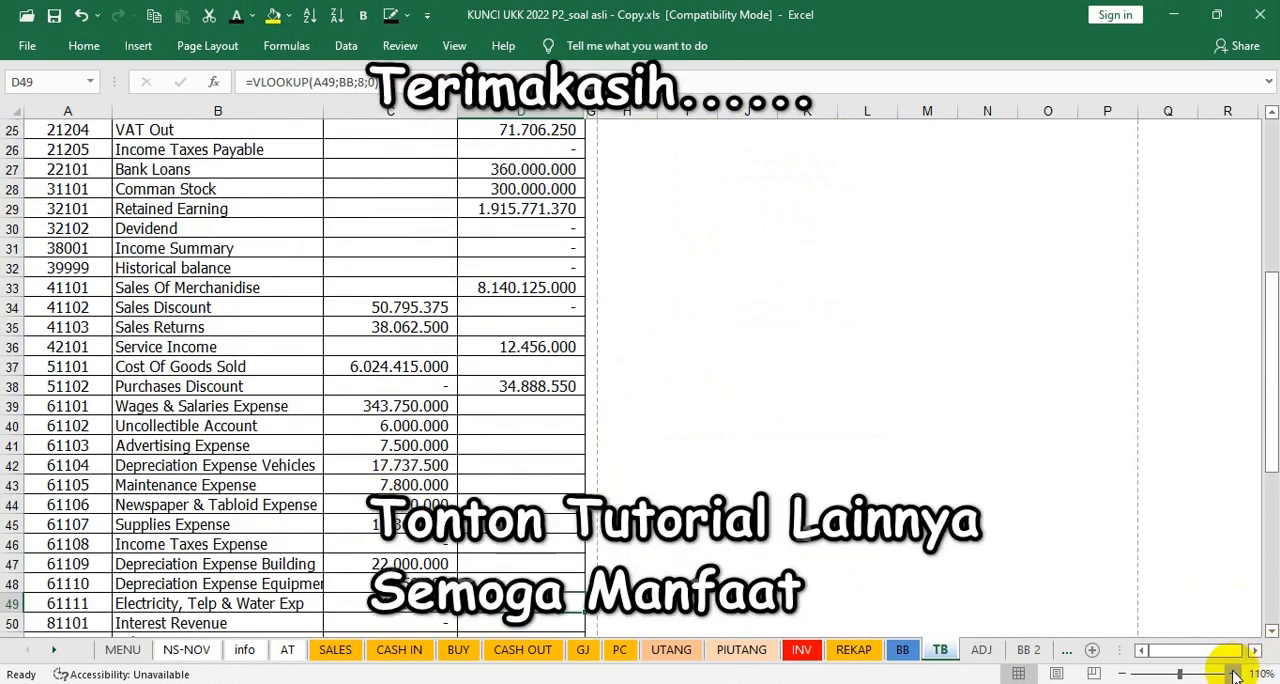
{"action": "left_click", "coordinate": [1255, 674]}
{"action": "scroll", "coordinate": [647, 414], "scroll_direction": "down", "scroll_amount": 4}
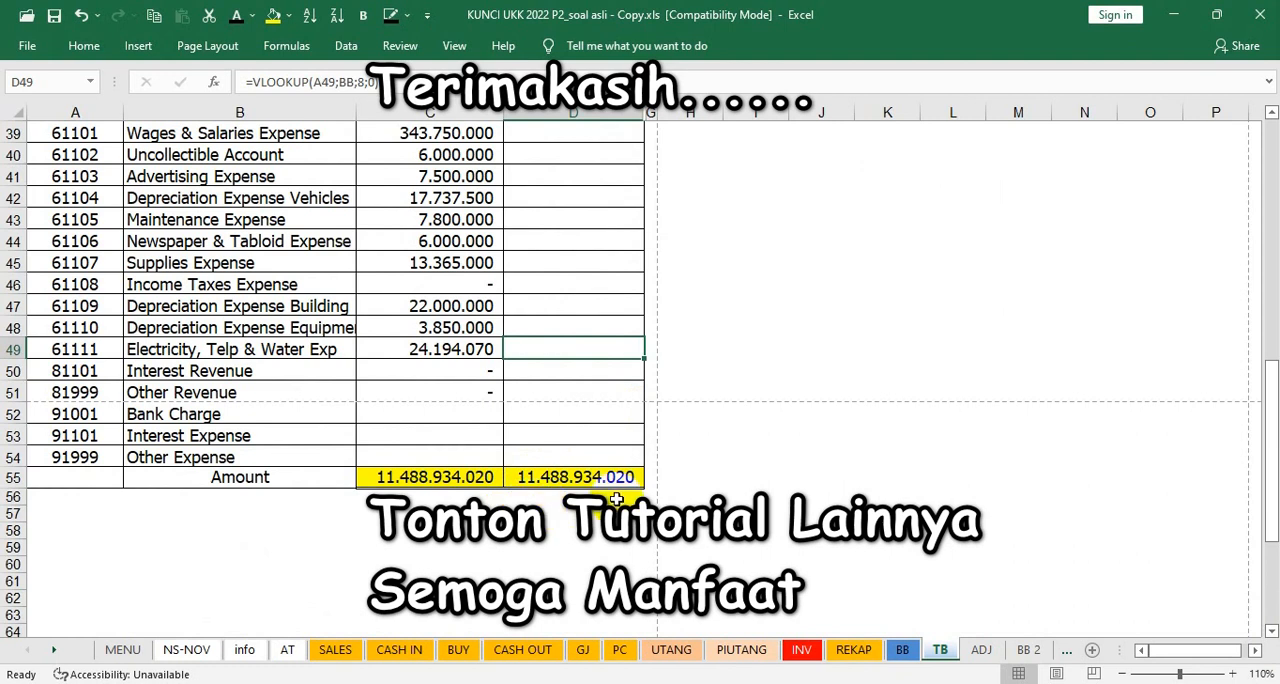
{"action": "scroll", "coordinate": [685, 461], "scroll_direction": "up", "scroll_amount": 4}
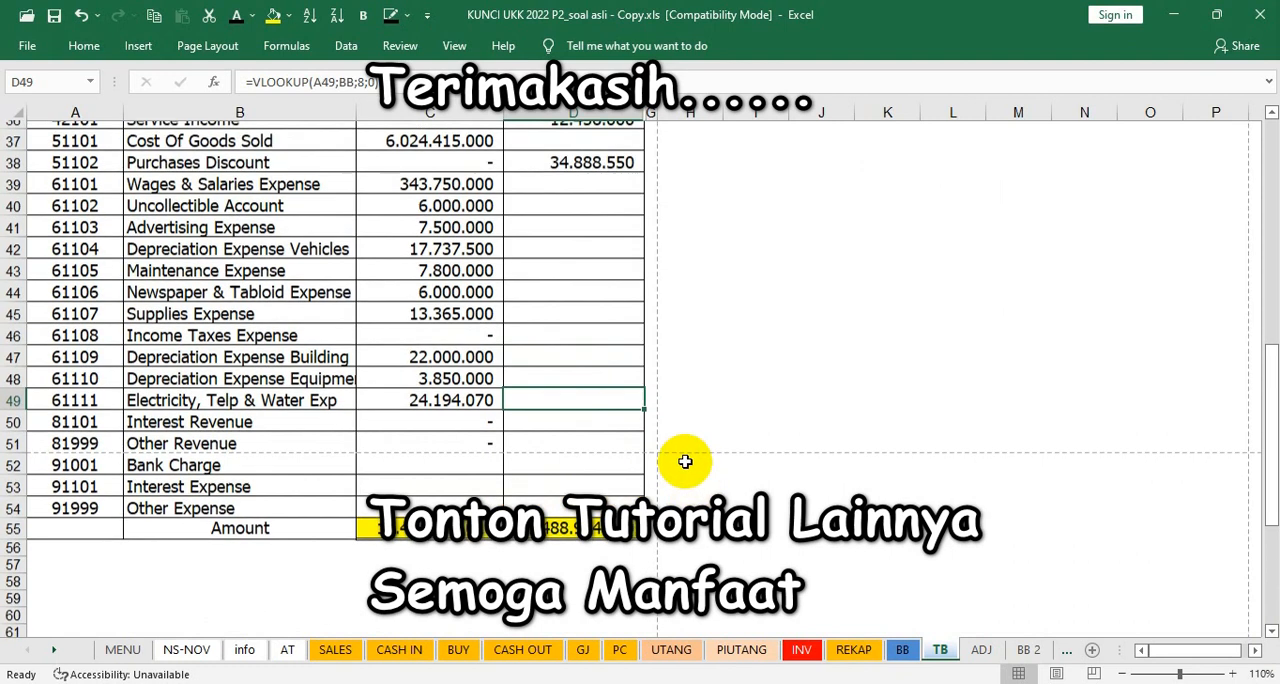
{"action": "scroll", "coordinate": [685, 461], "scroll_direction": "up", "scroll_amount": 9}
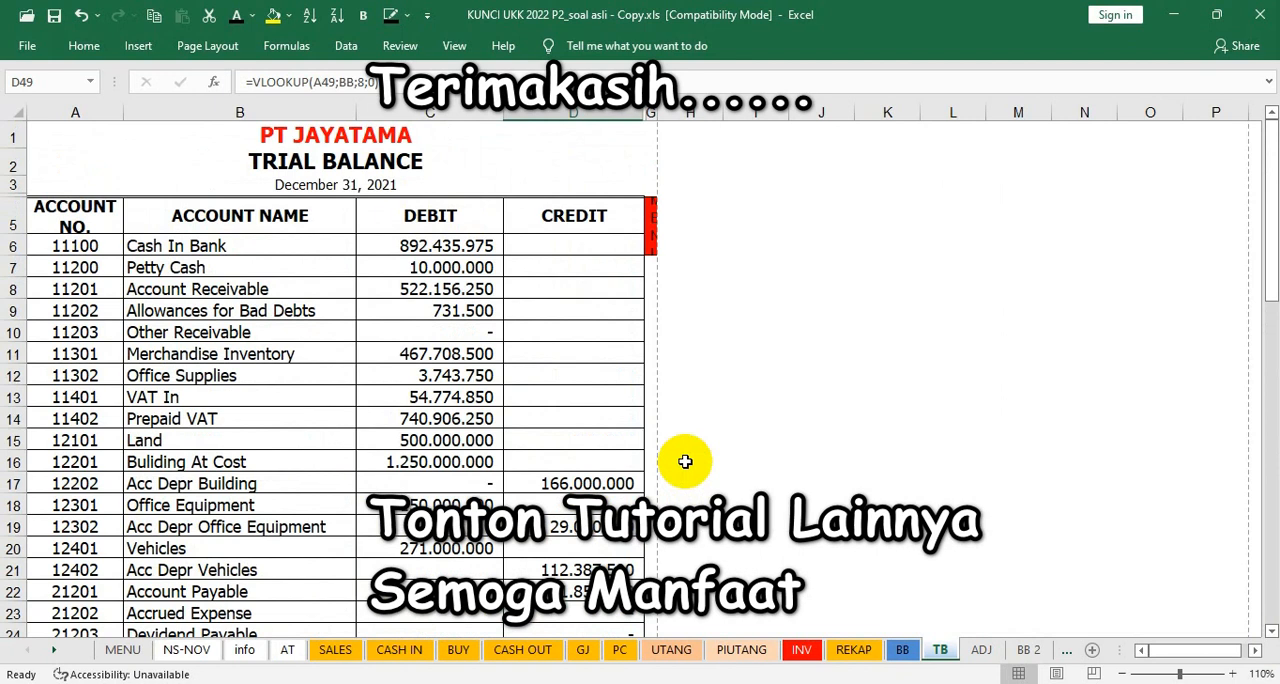
{"action": "scroll", "coordinate": [685, 461], "scroll_direction": "down", "scroll_amount": 4}
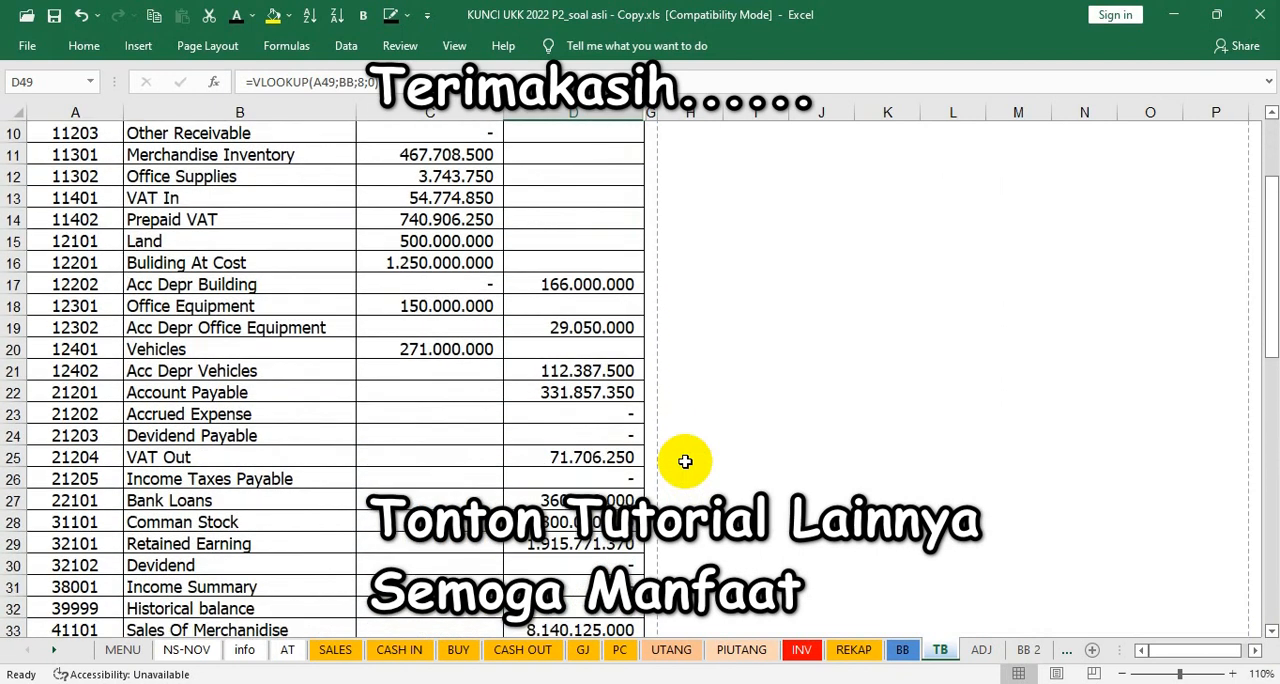
{"action": "scroll", "coordinate": [685, 461], "scroll_direction": "down", "scroll_amount": 1}
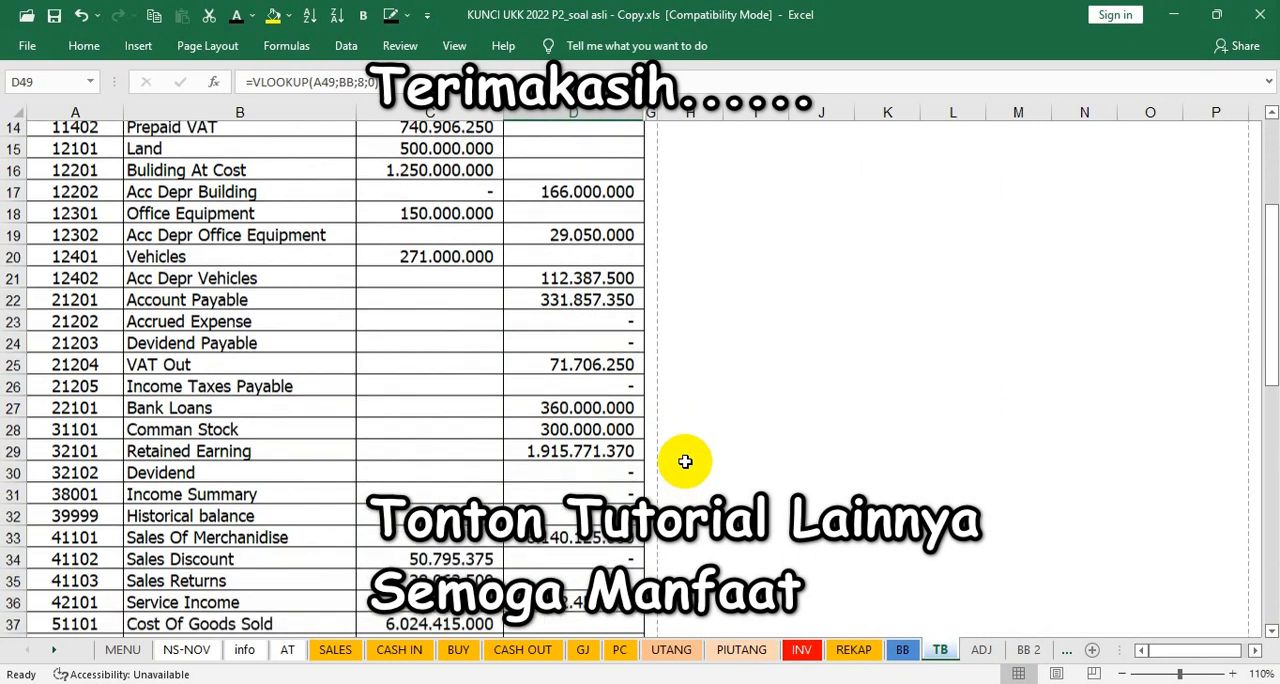
{"action": "scroll", "coordinate": [685, 461], "scroll_direction": "up", "scroll_amount": 1}
{"action": "scroll", "coordinate": [685, 461], "scroll_direction": "down", "scroll_amount": 1}
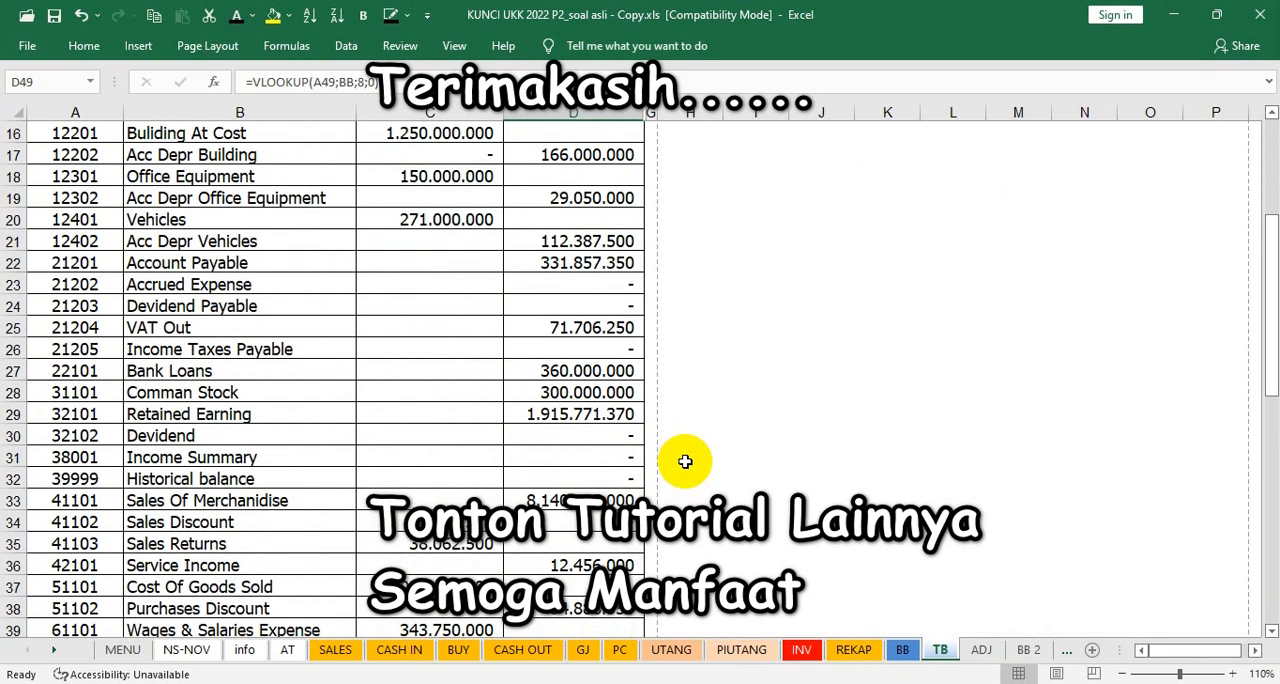
{"action": "scroll", "coordinate": [792, 565], "scroll_direction": "down", "scroll_amount": 6}
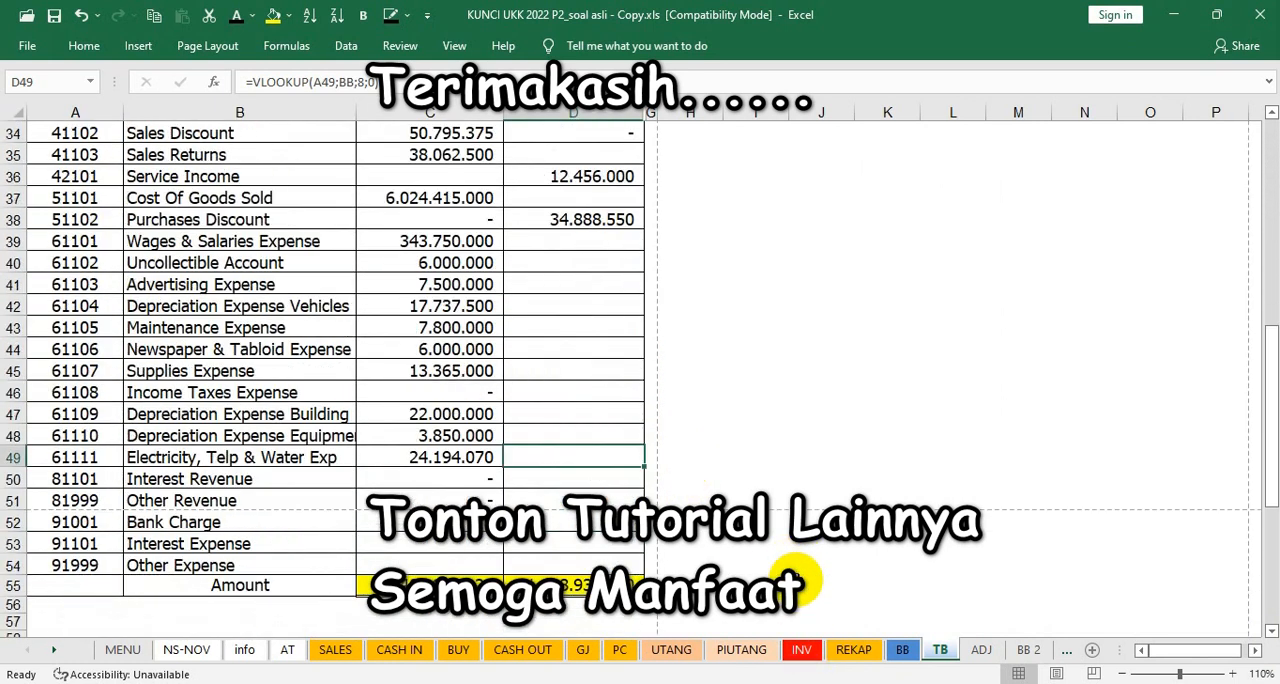